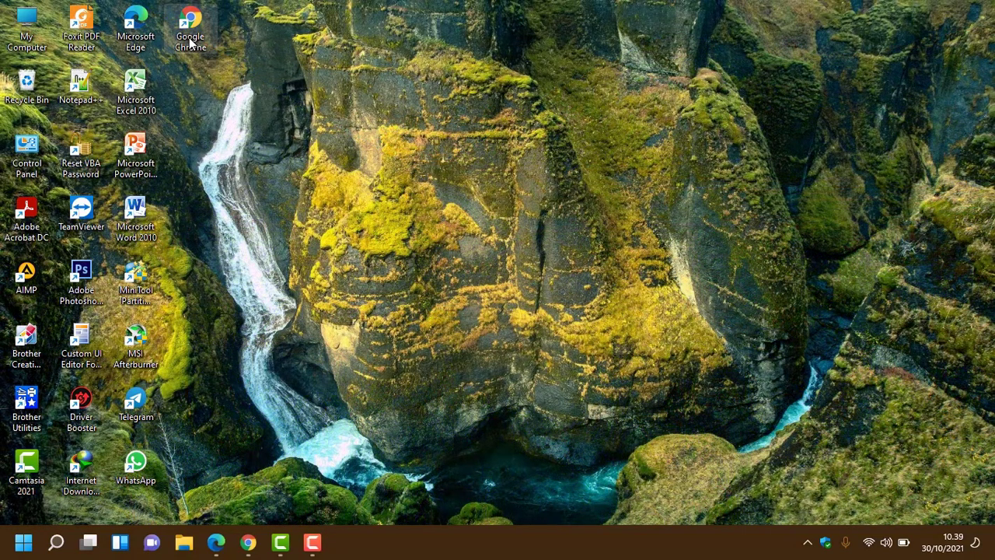
# Step: Launch Google Chrome from the desktop icon and maximize its window
pyautogui.doubleClick(190, 31)
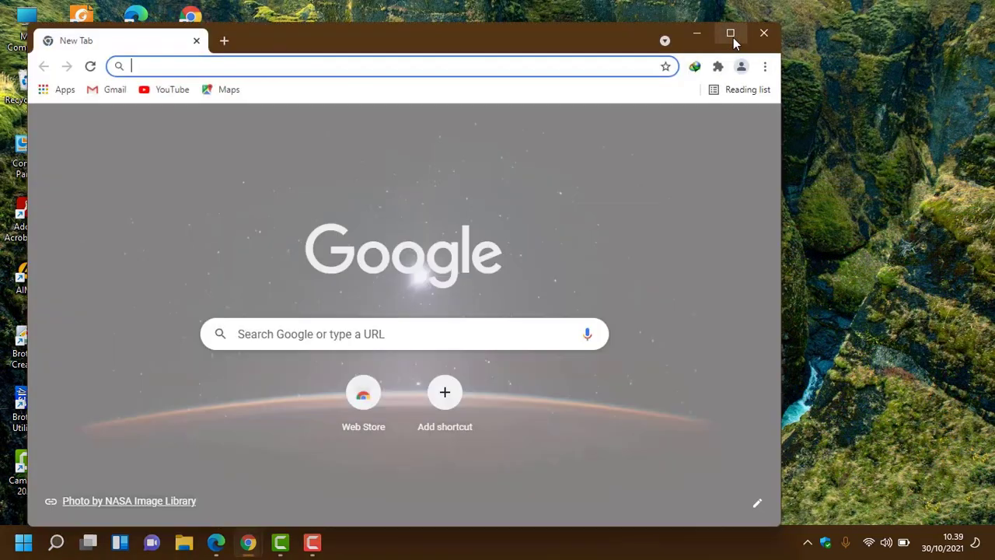
pyautogui.click(728, 34)
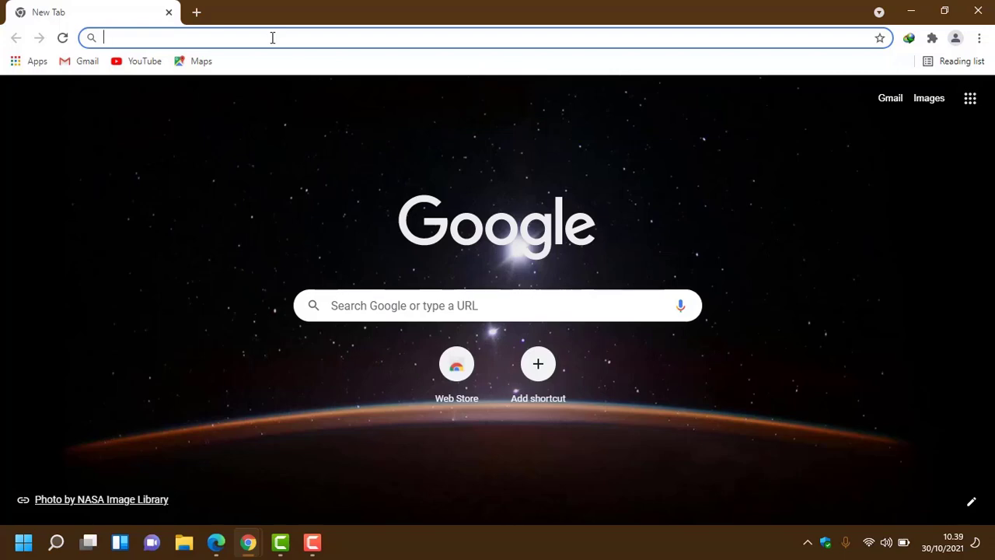
# Step: Go to drive.google.com in the browser address bar
pyautogui.write('drive')
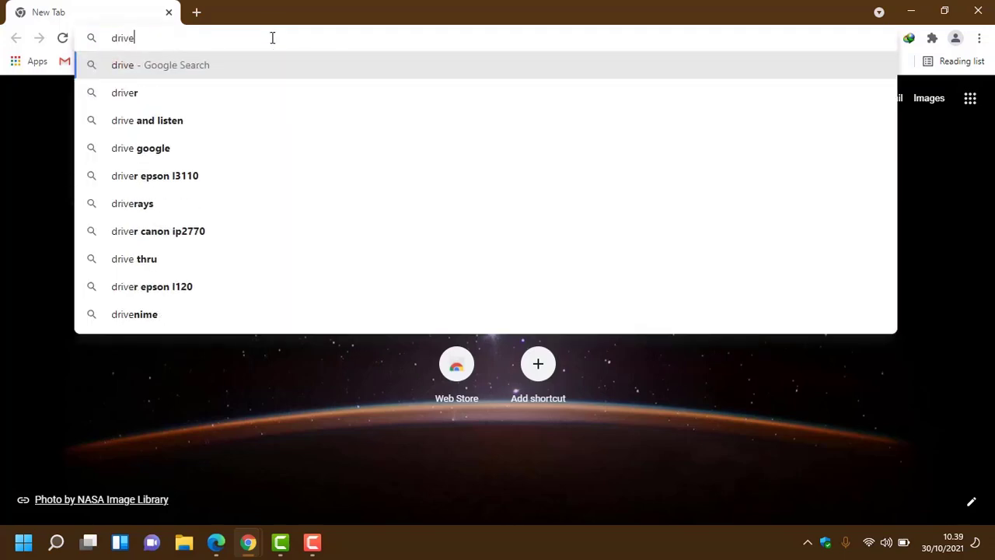
pyautogui.write('.gog')
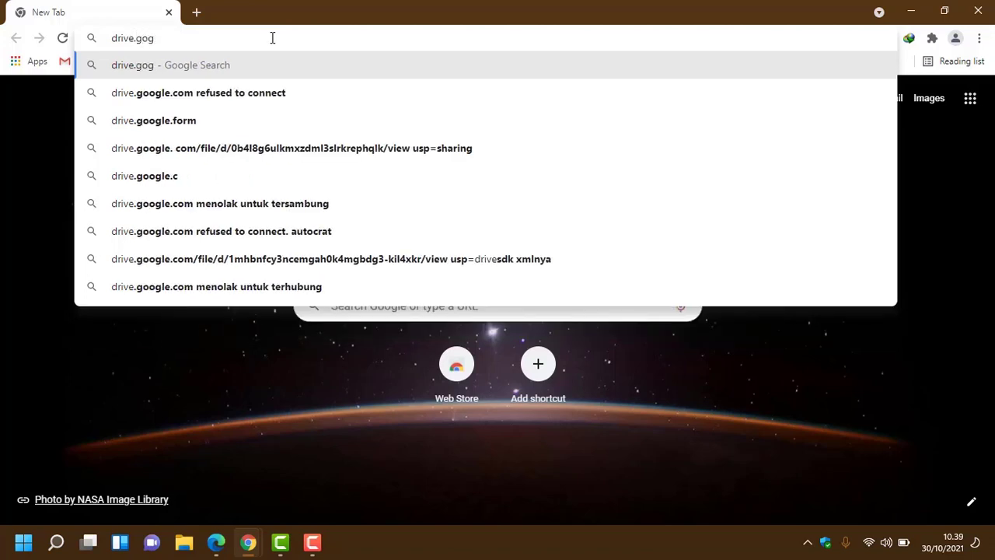
pyautogui.press('BackSpace')
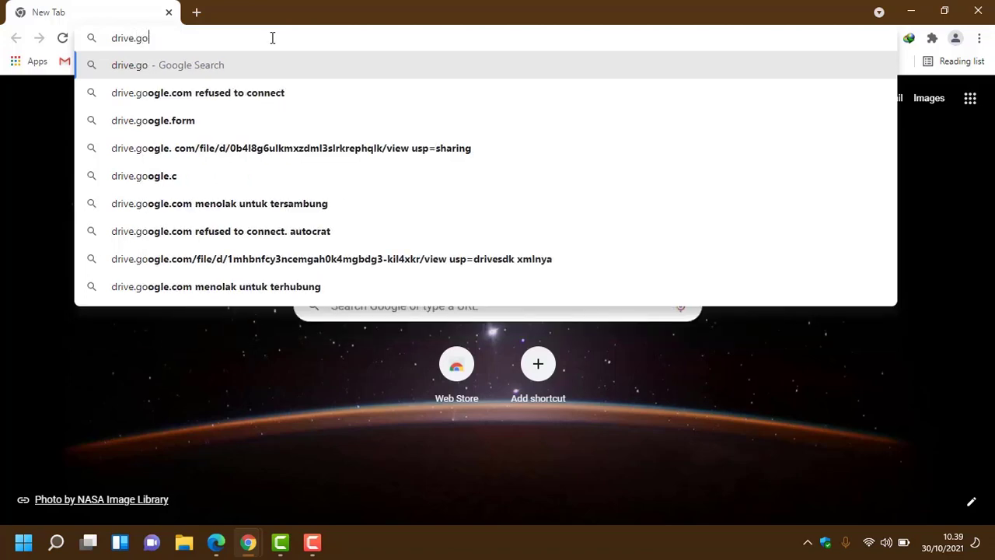
pyautogui.write('ogl')
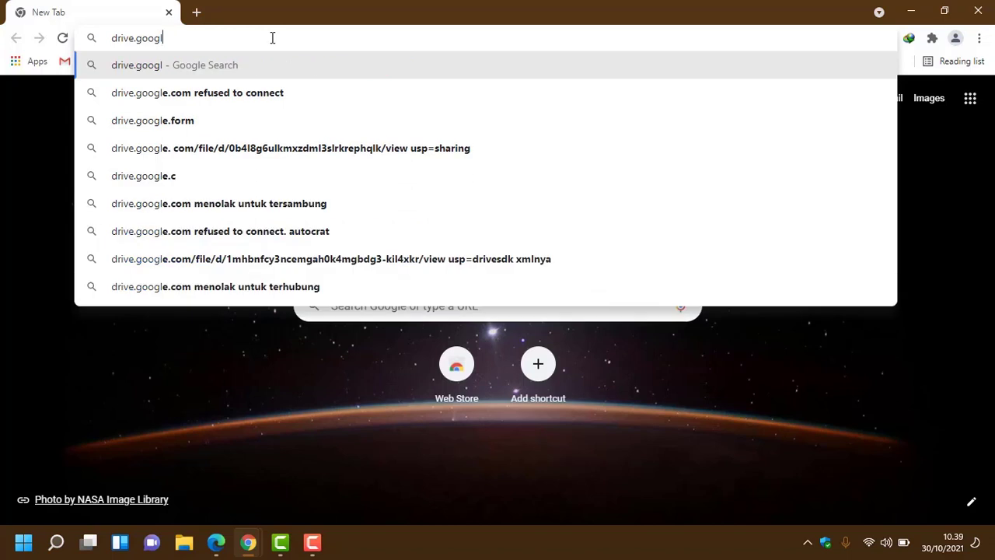
pyautogui.write('e')
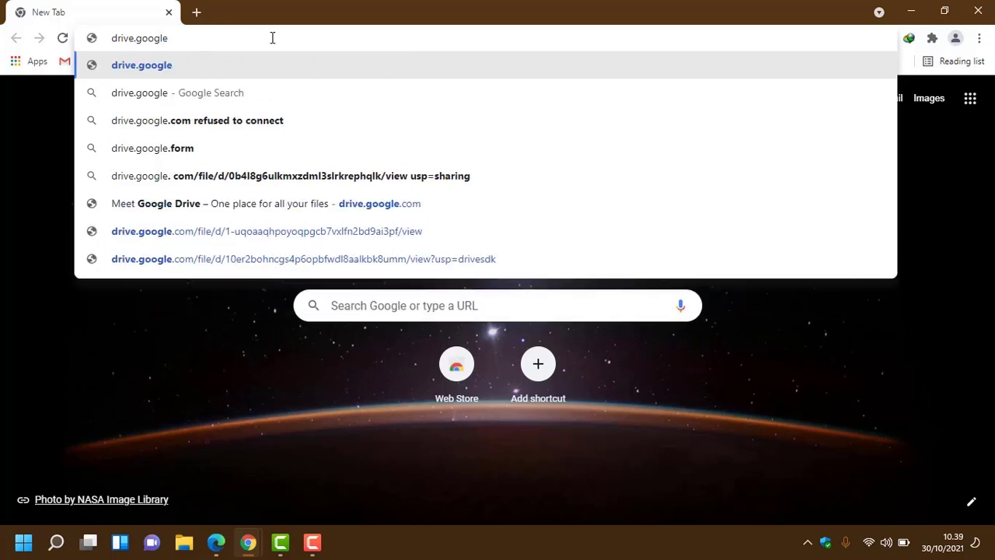
pyautogui.write('.com')
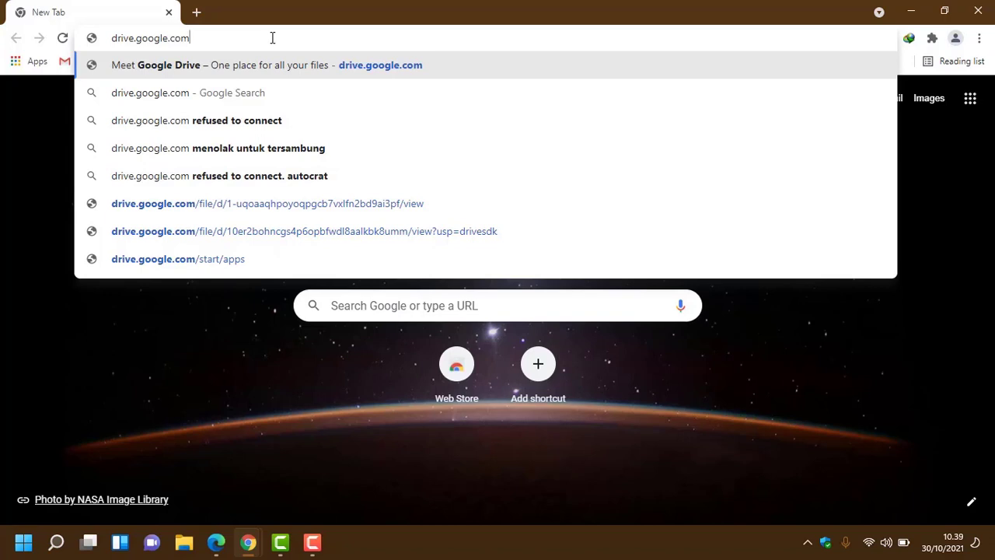
pyautogui.press('Return')
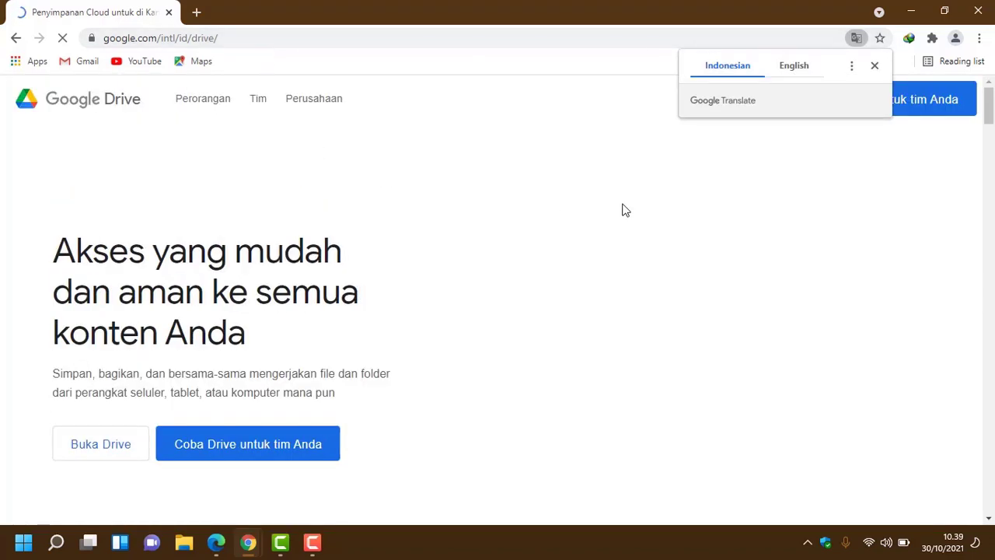
# Step: Dismiss the translation offer and open Drive's sign-in page via 'Buka Drive'
pyautogui.click(875, 67)
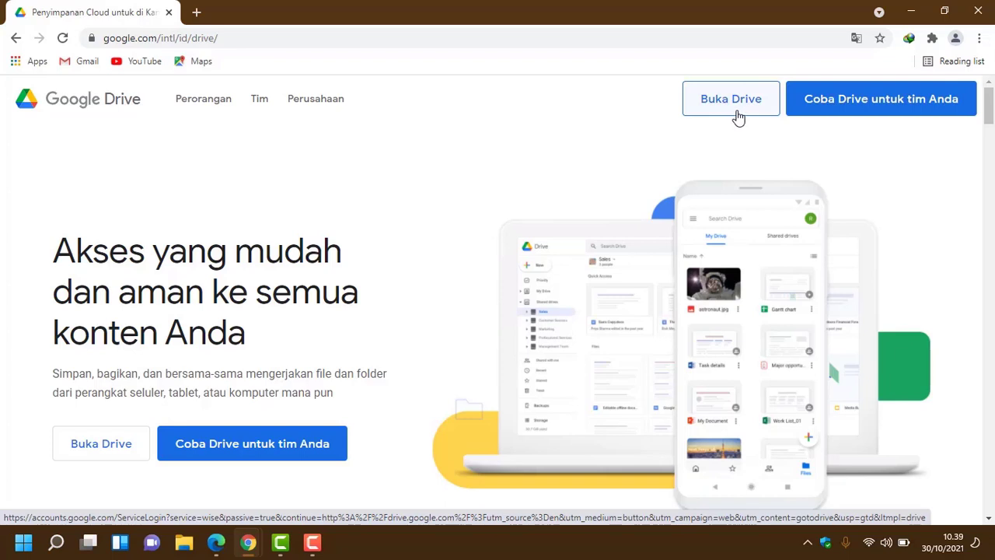
pyautogui.click(737, 116)
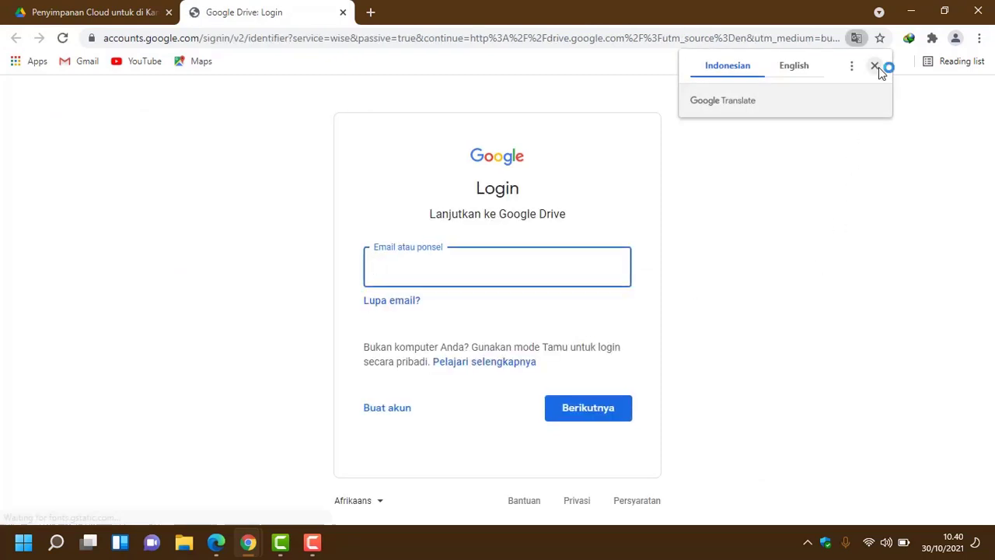
# Step: Sign in with the account's e-mail address and password to reach Drive Saya
pyautogui.click(879, 67)
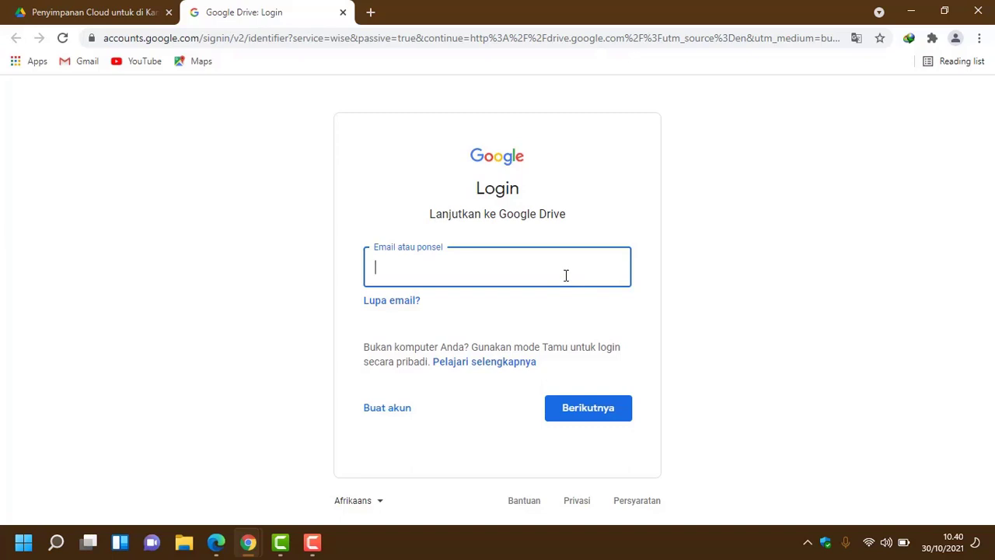
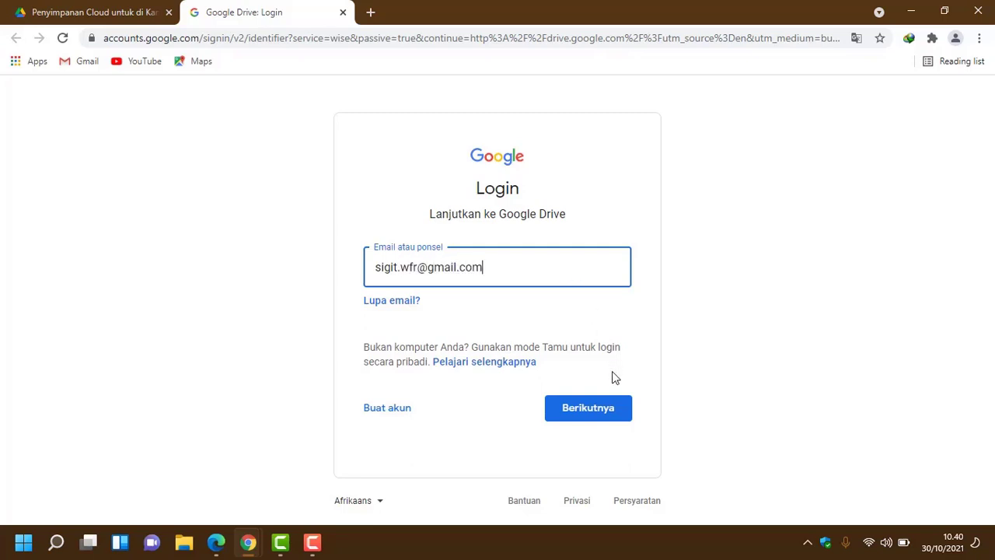
pyautogui.click(604, 414)
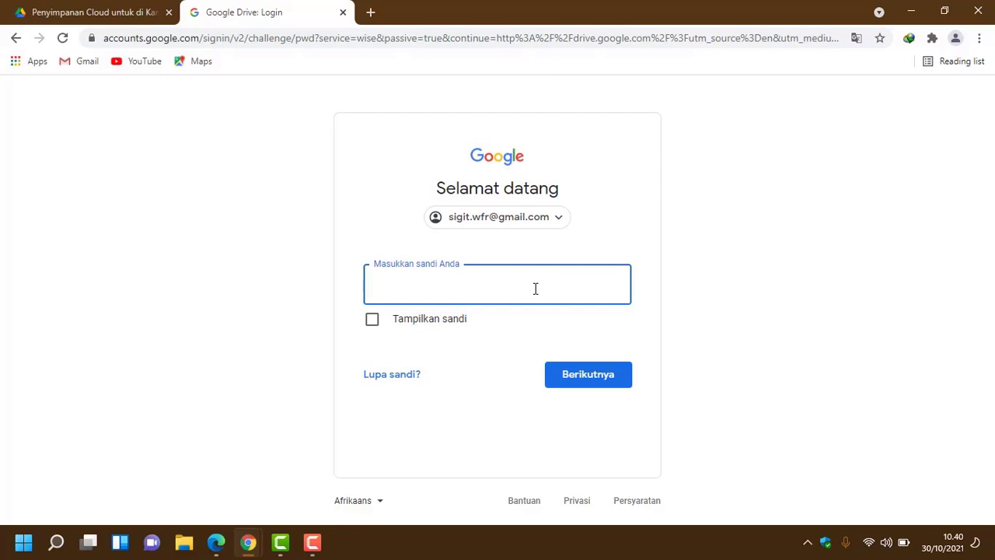
pyautogui.write('*********')
pyautogui.click(583, 379)
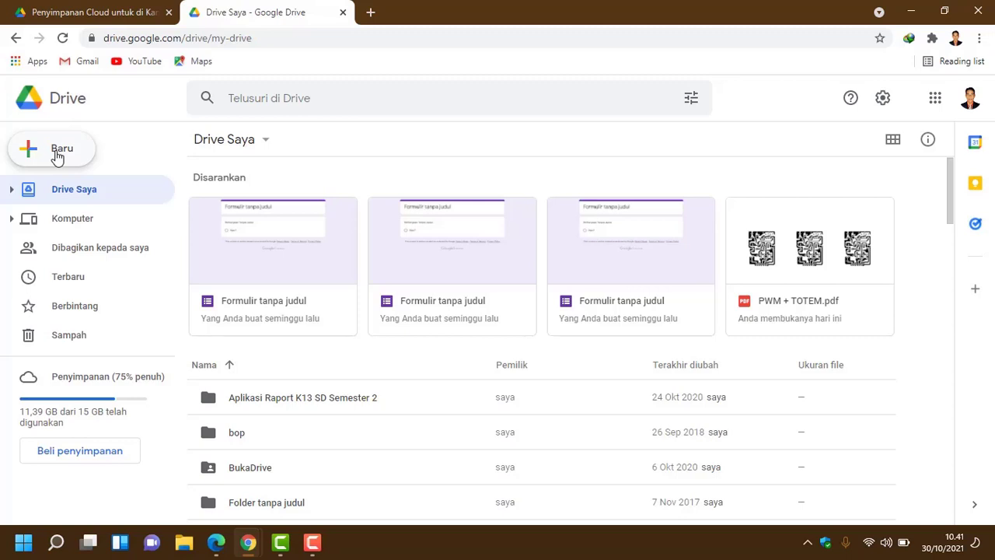
# Step: Create a blank form from Drive's Baru menu via Google Formulir > Formulir kosong
pyautogui.click(57, 154)
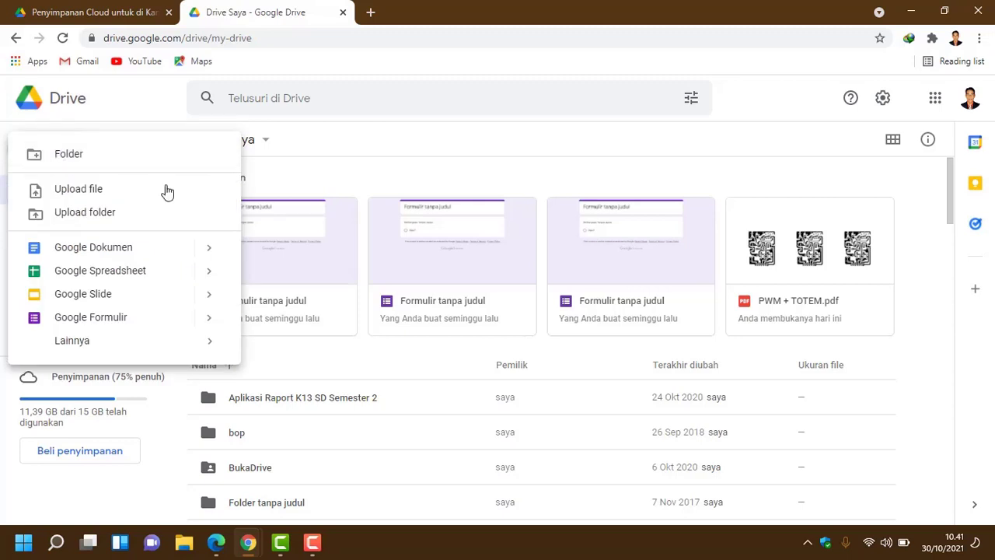
pyautogui.click(209, 320)
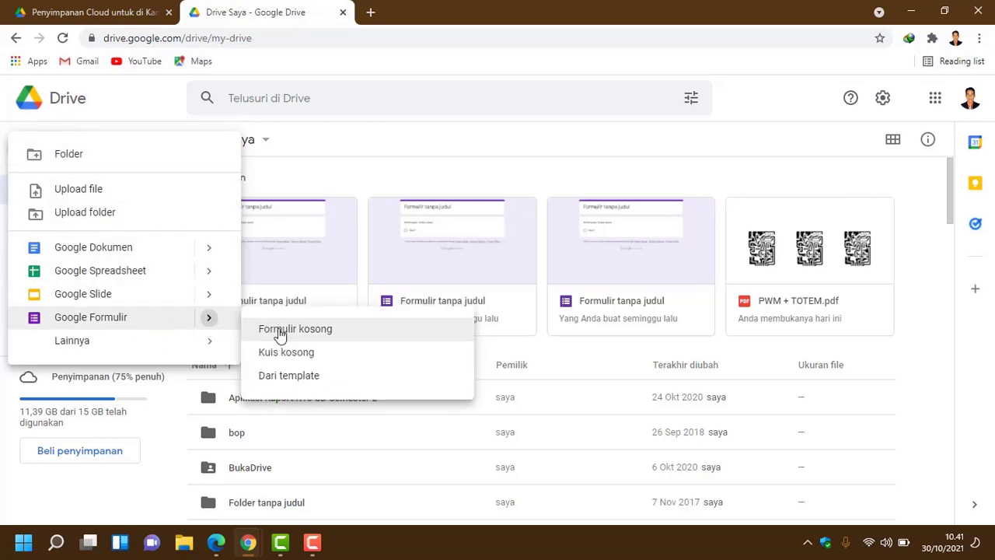
pyautogui.click(321, 334)
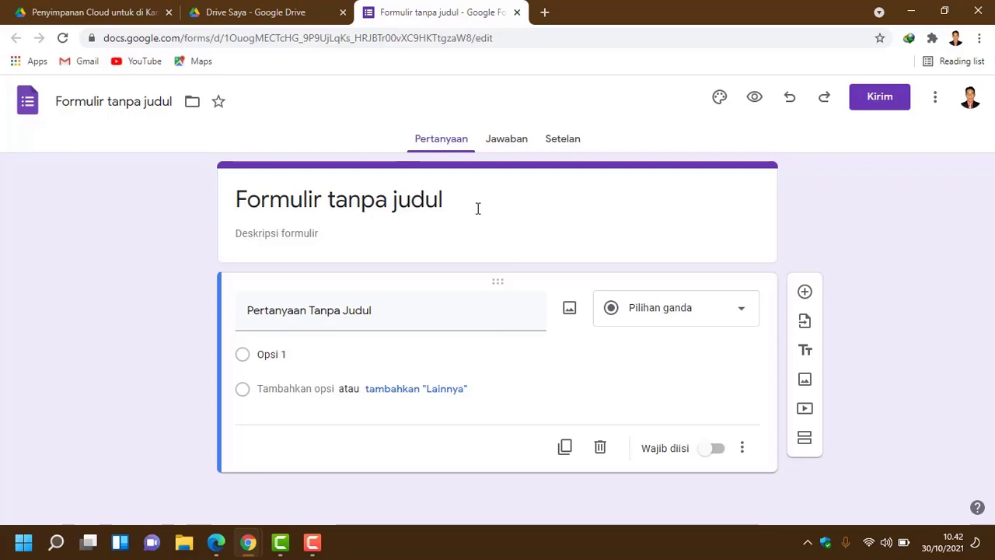
# Step: Select the untitled form's title and description fields, then minimize the browser
pyautogui.click(478, 208)
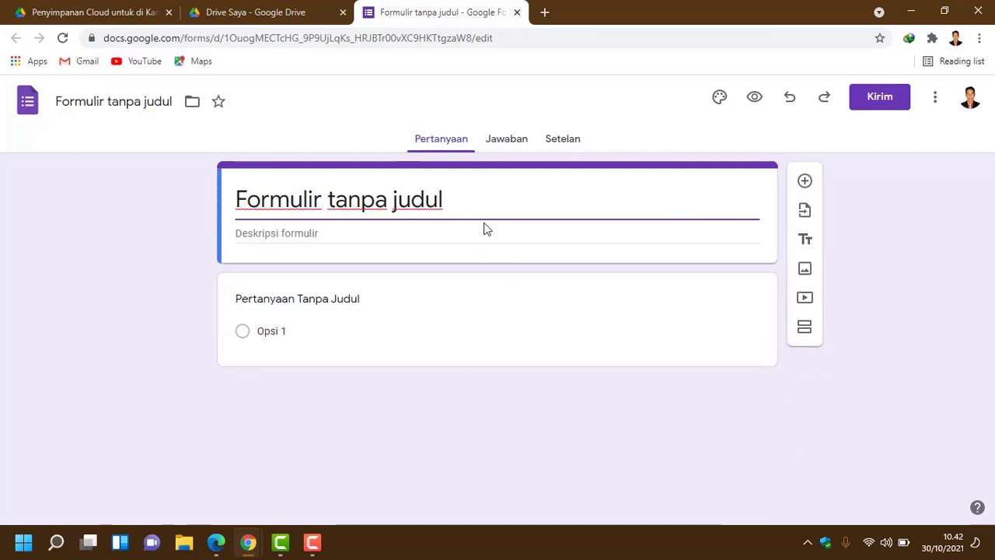
pyautogui.click(479, 235)
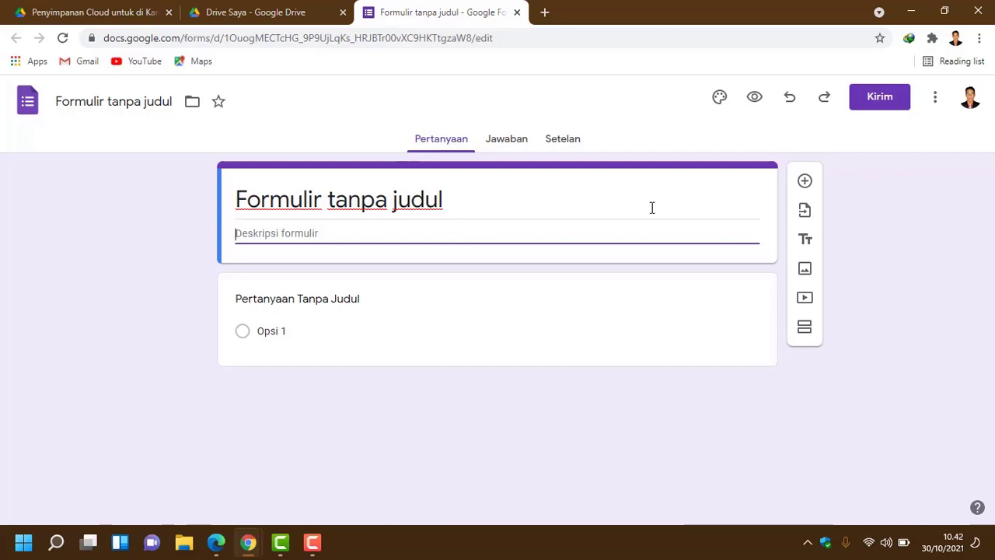
pyautogui.click(500, 207)
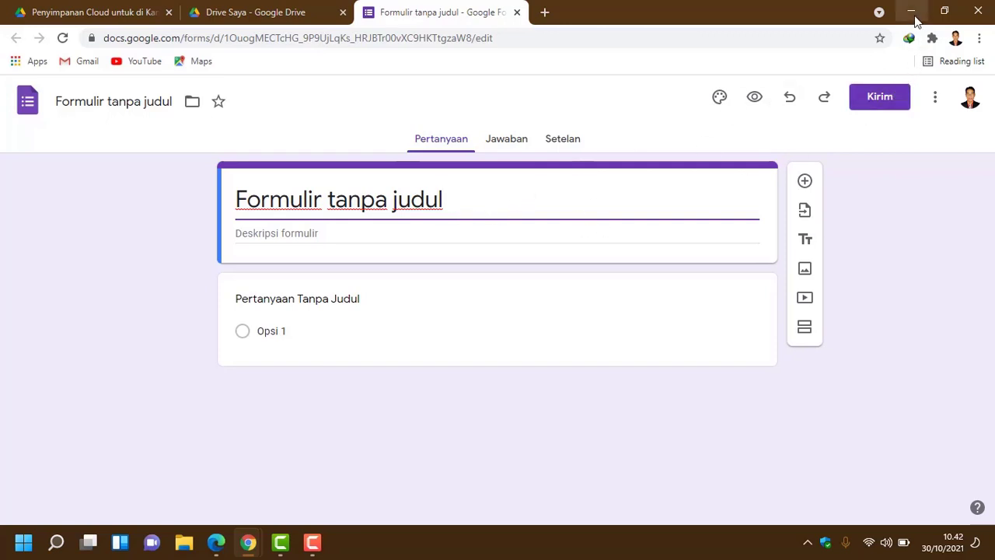
pyautogui.click(913, 17)
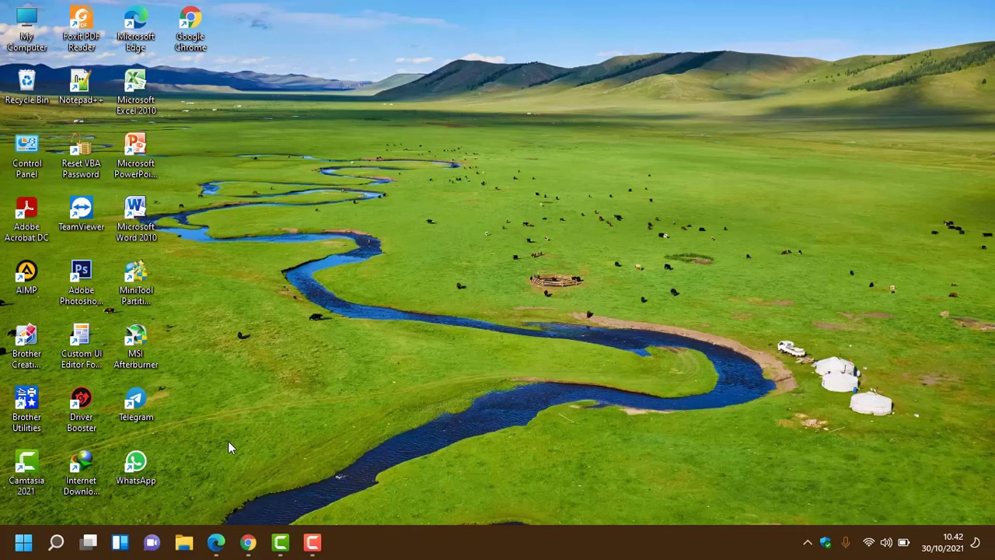
# Step: Launch the WhatsApp desktop app and let it sync messages
pyautogui.doubleClick(135, 472)
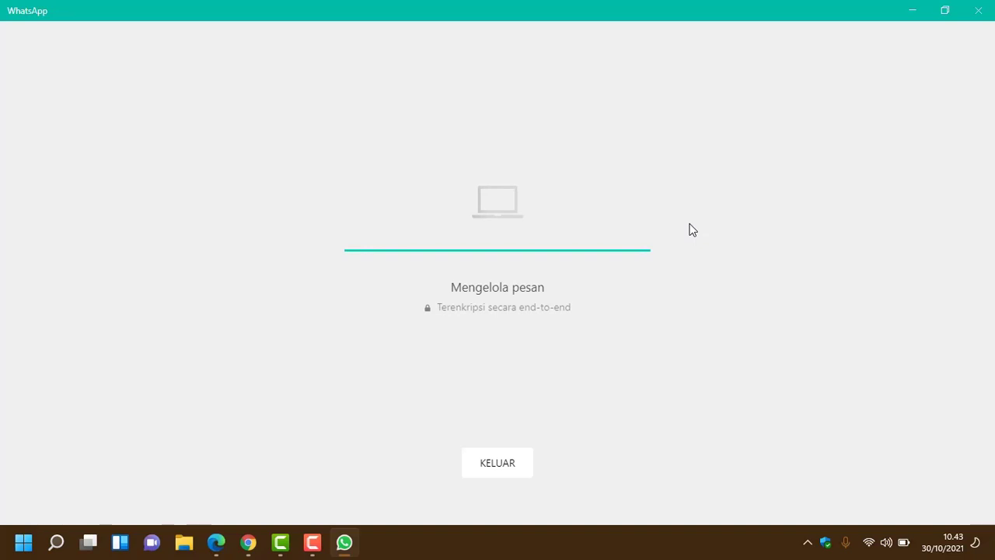
# Step: Open the Supervisi MUBA 2021 group chat
pyautogui.scroll(-3, 165, 322)
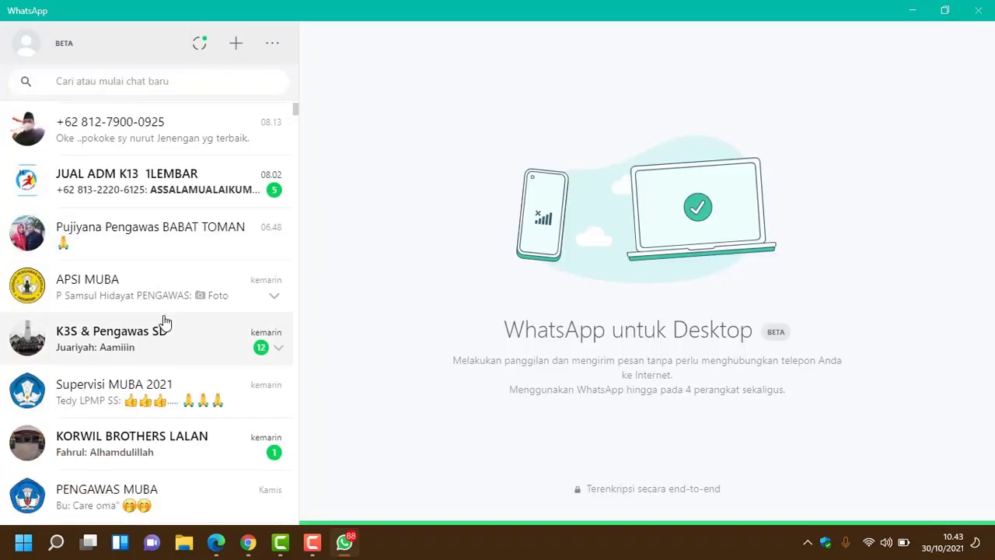
pyautogui.scroll(-2, 163, 322)
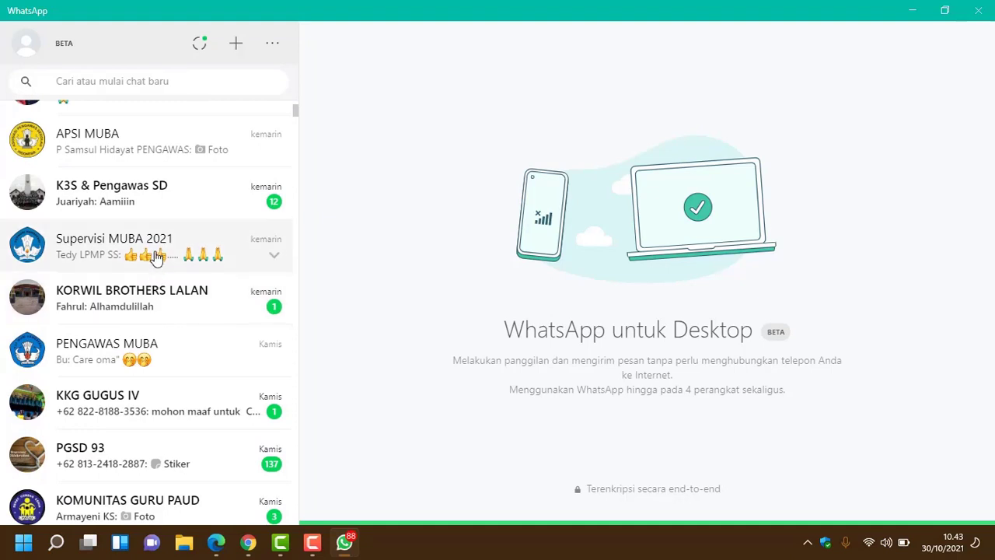
pyautogui.click(109, 243)
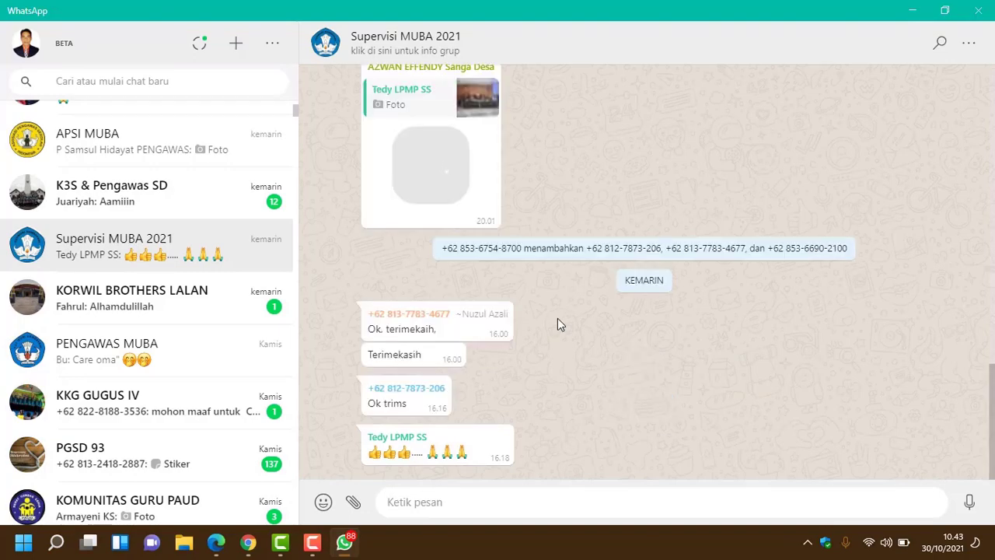
# Step: Select the second docs.google.com link, the Kepala Sekolah instrument
pyautogui.scroll(10, 611, 329)
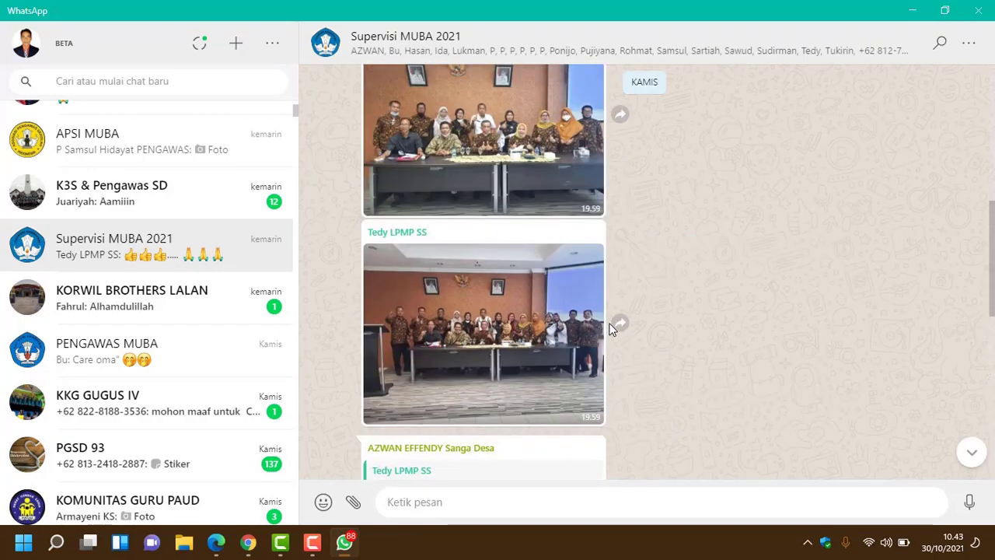
pyautogui.scroll(5, 611, 327)
pyautogui.scroll(5, 705, 319)
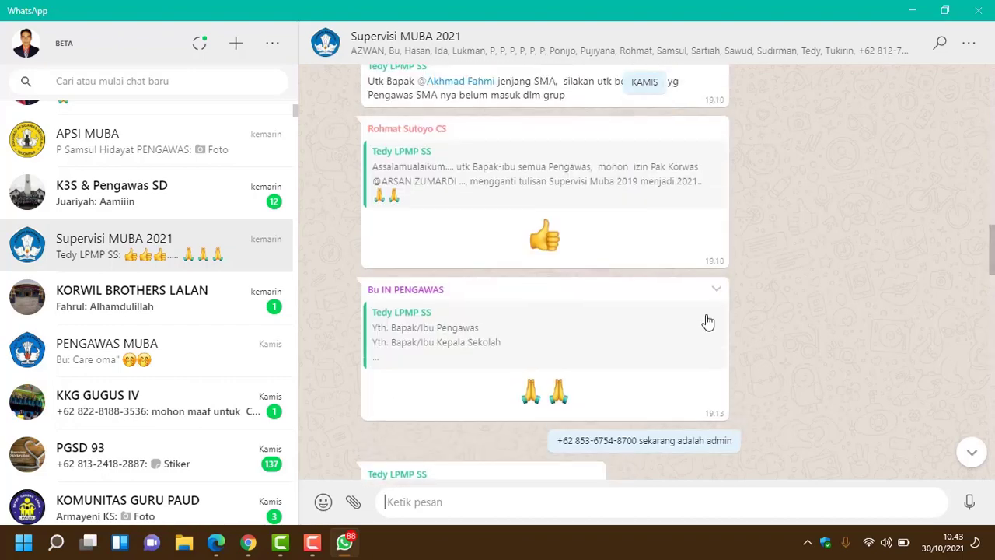
pyautogui.scroll(10, 707, 321)
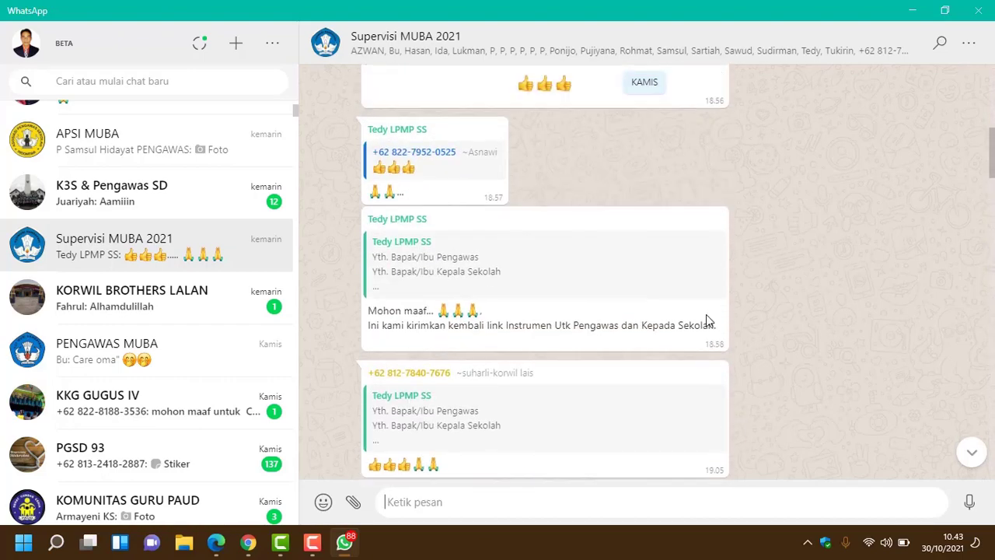
pyautogui.scroll(10, 706, 314)
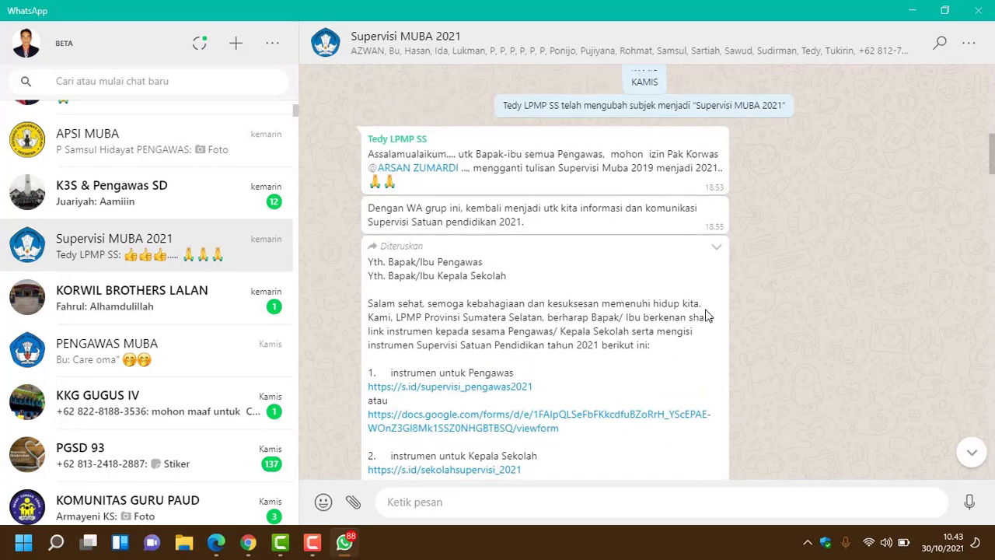
pyautogui.scroll(-3, 706, 314)
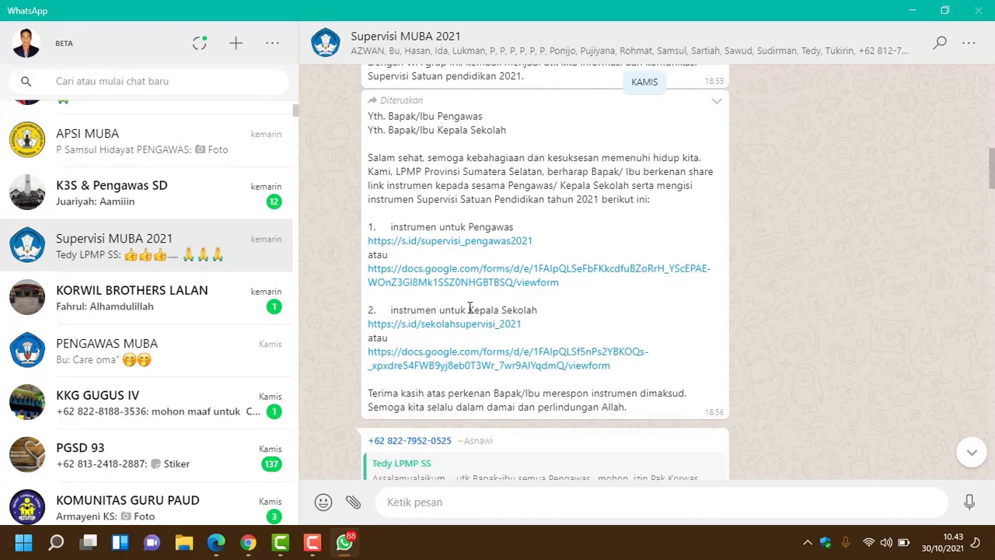
pyautogui.scroll(-1, 663, 336)
pyautogui.scroll(-2, 661, 330)
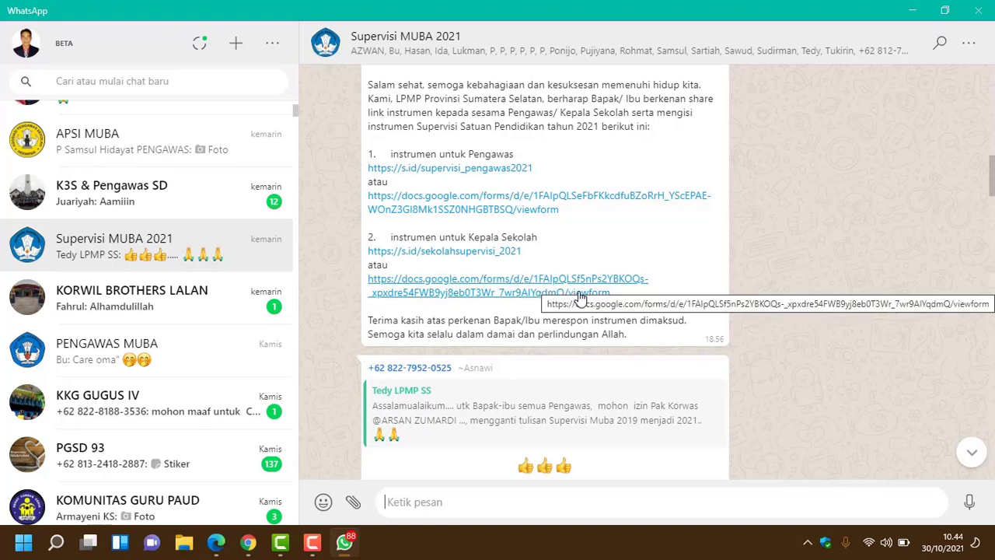
pyautogui.moveTo(635, 301); pyautogui.dragTo(370, 284)
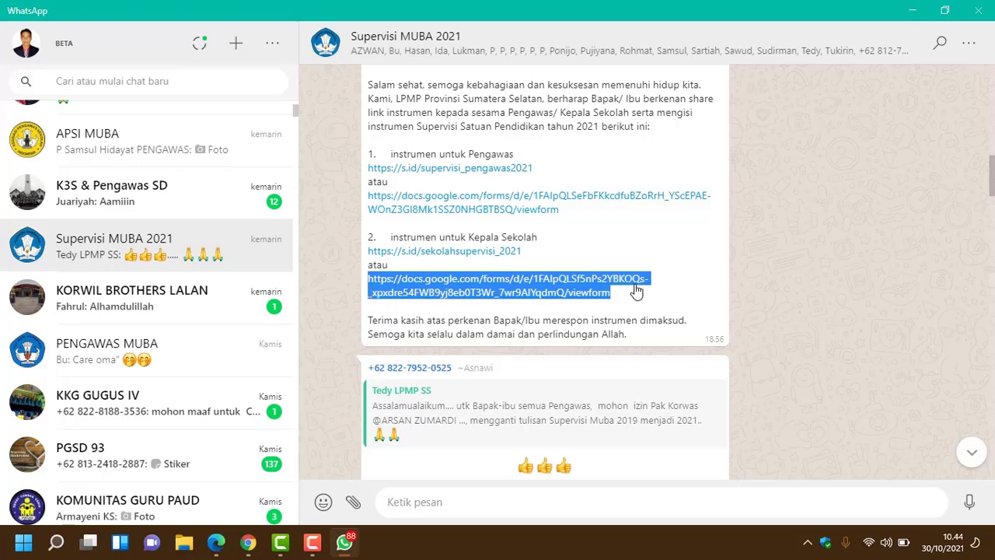
# Step: In the Forms Chrome window, load the pasted Kepala Sekolah link in a new tab
pyautogui.click(256, 547)
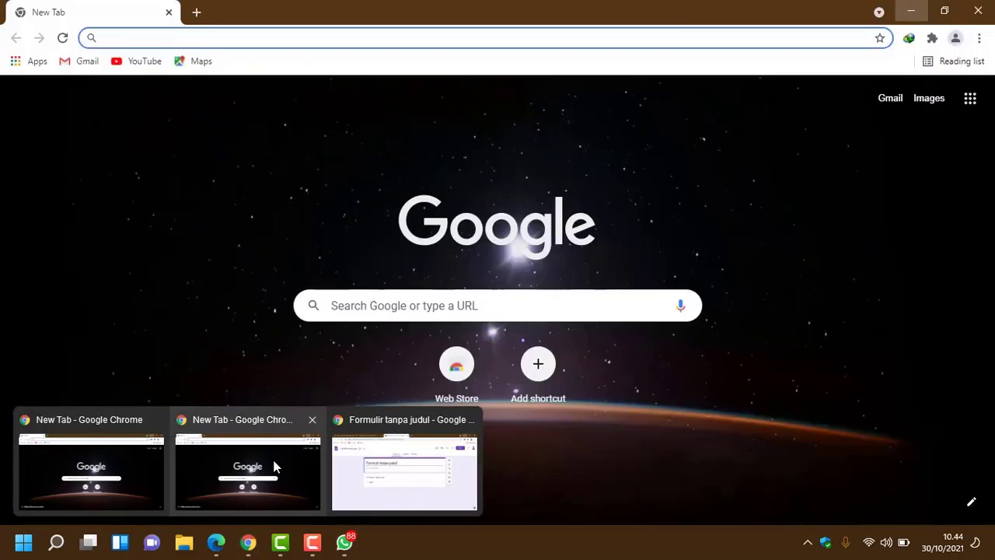
pyautogui.click(380, 451)
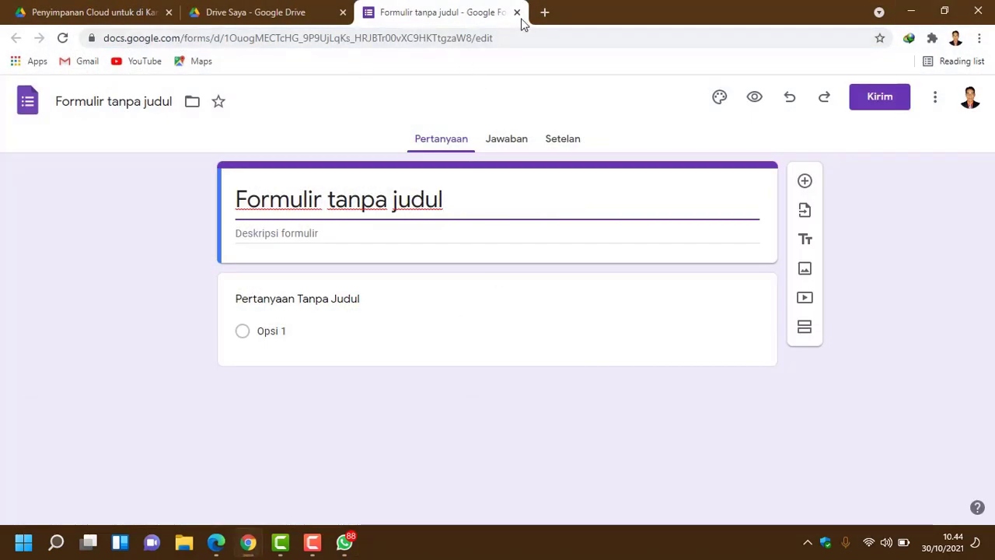
pyautogui.click(545, 13)
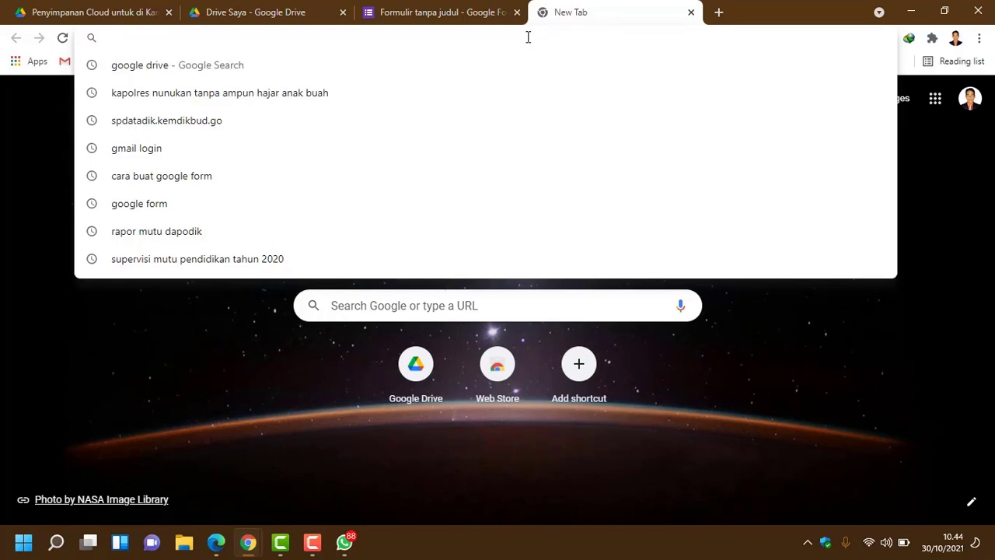
pyautogui.write('https://docs.google.com/forms/d/e/1FAIpQLSf5nPs2YBKOQs-_xpxdre54FWB9yj8eb0T3Wr_7wr9AIYqdmQ/viewform')
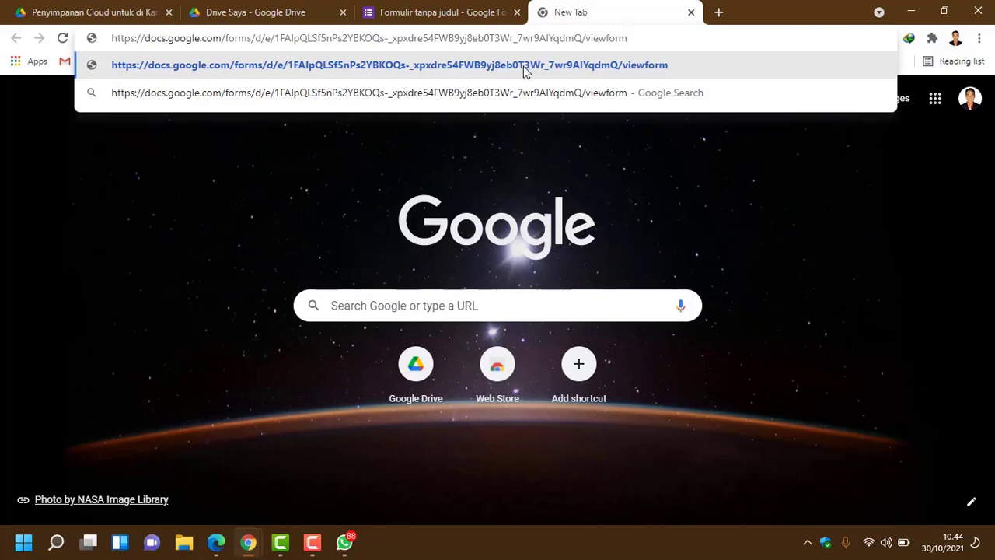
pyautogui.click(517, 70)
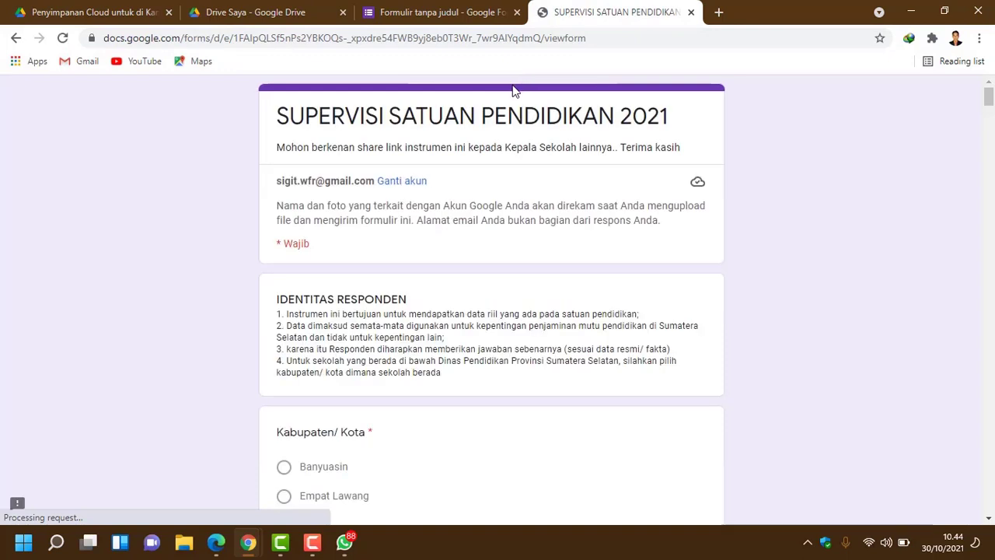
# Step: Scroll through the original questionnaire's Kabupaten/ Kota, NPSN, Alamat Sekolah and Nama Kepala Sekolah questions
pyautogui.scroll(-3, 480, 284)
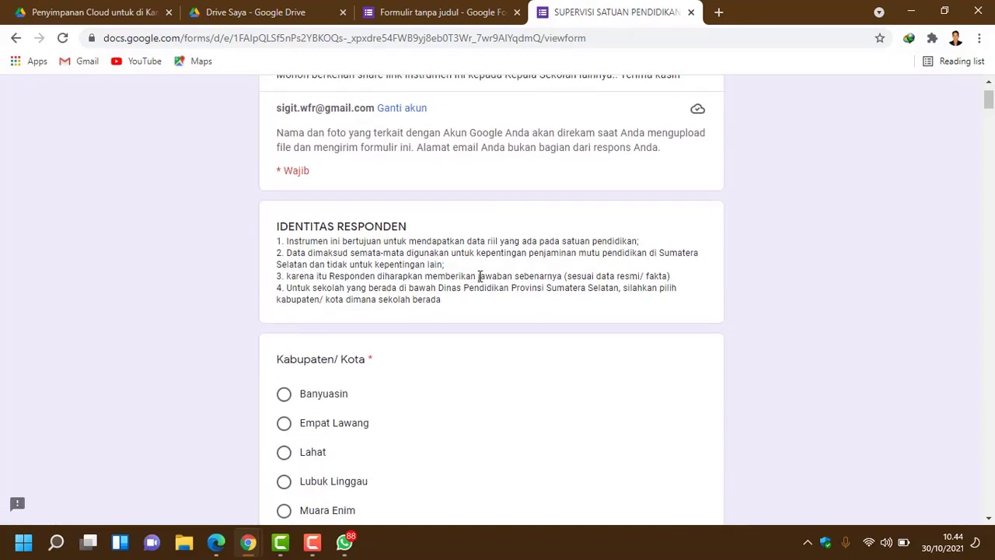
pyautogui.scroll(3, 480, 280)
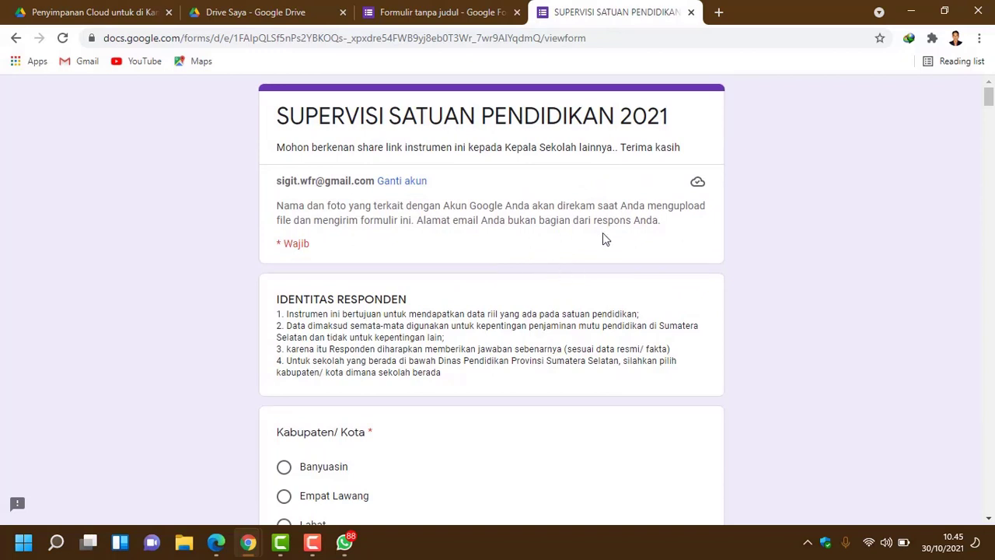
pyautogui.scroll(-2, 602, 279)
pyautogui.scroll(-4, 603, 260)
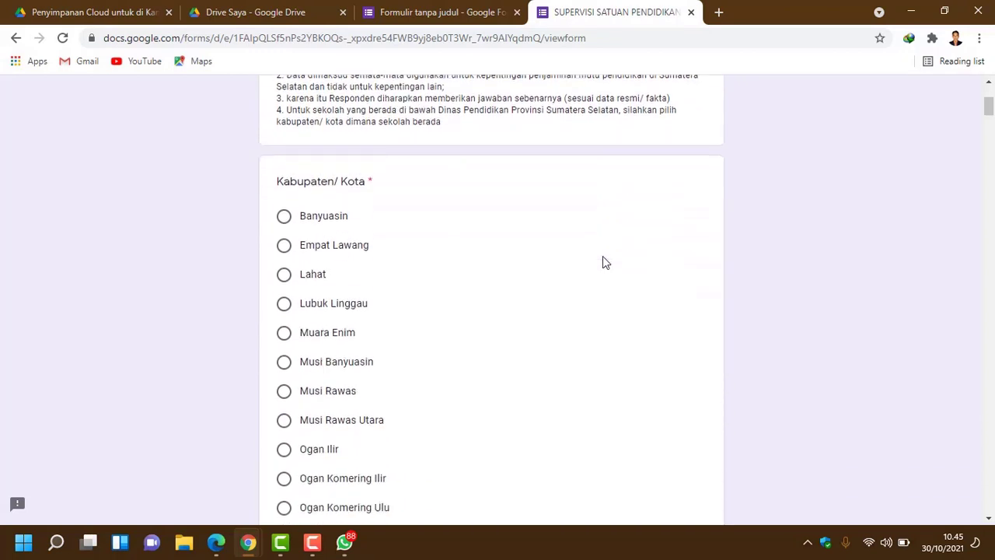
pyautogui.scroll(6, 604, 259)
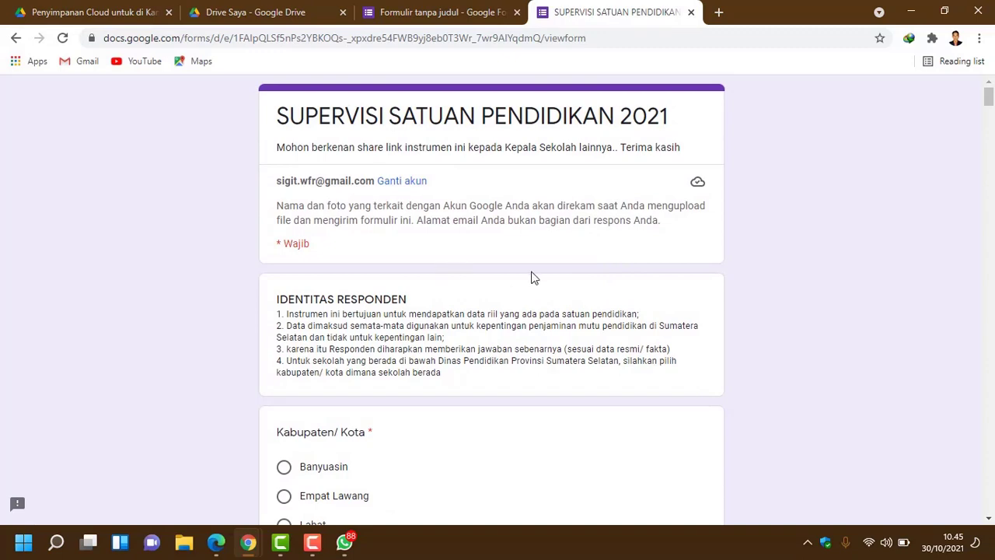
pyautogui.scroll(-2, 533, 277)
pyautogui.scroll(-15, 533, 278)
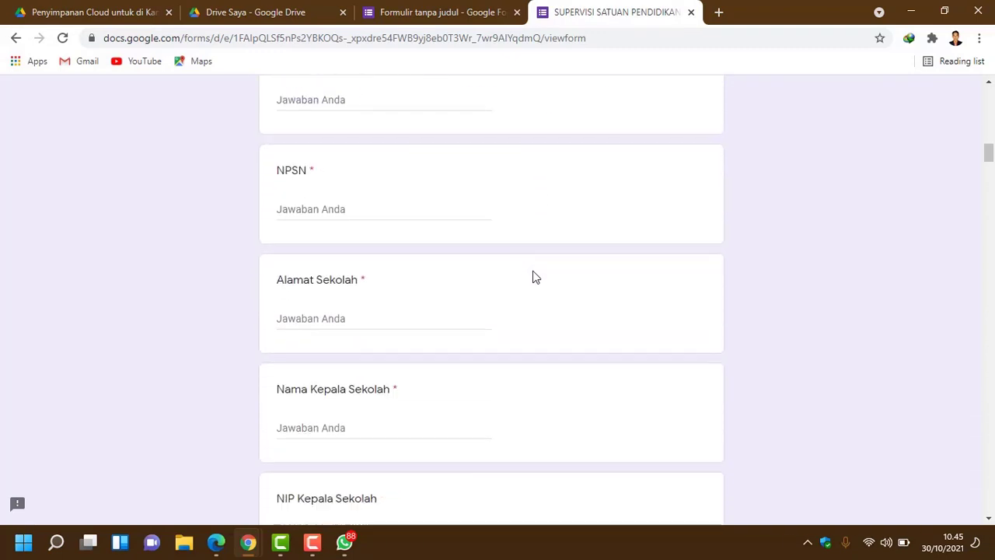
pyautogui.scroll(15, 534, 272)
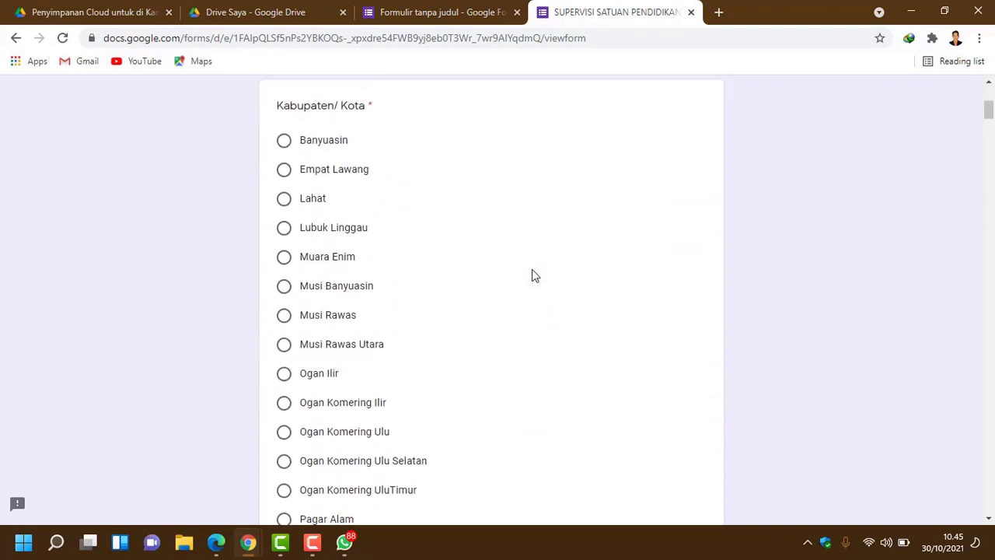
pyautogui.scroll(1, 532, 272)
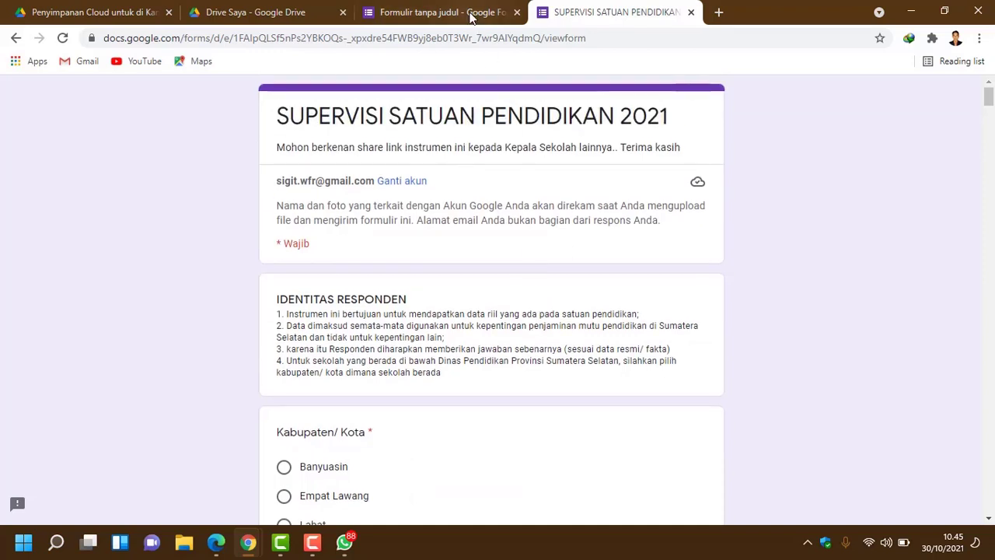
# Step: Open the untitled form's Setelan page and review its Jawaban, Presentasi and Default sections
pyautogui.click(471, 14)
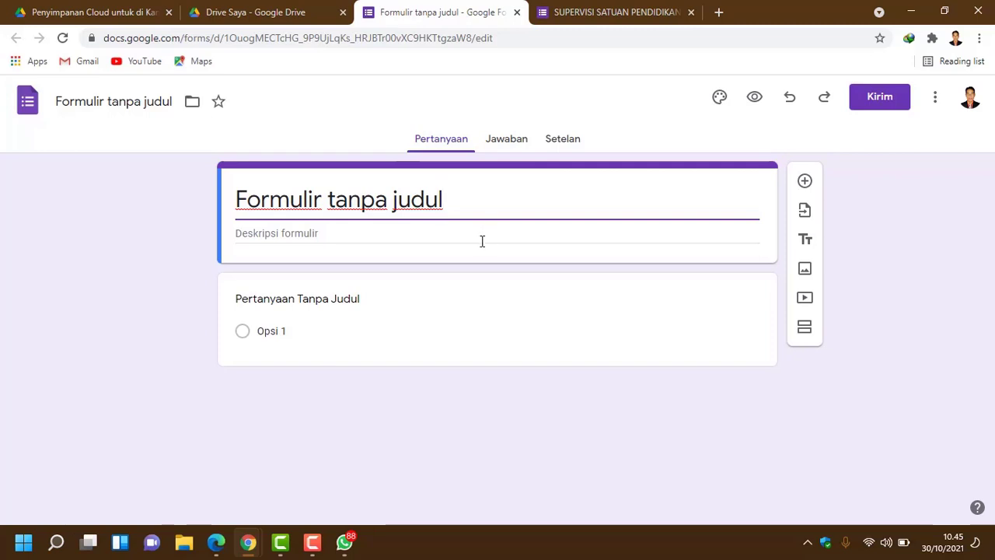
pyautogui.click(563, 144)
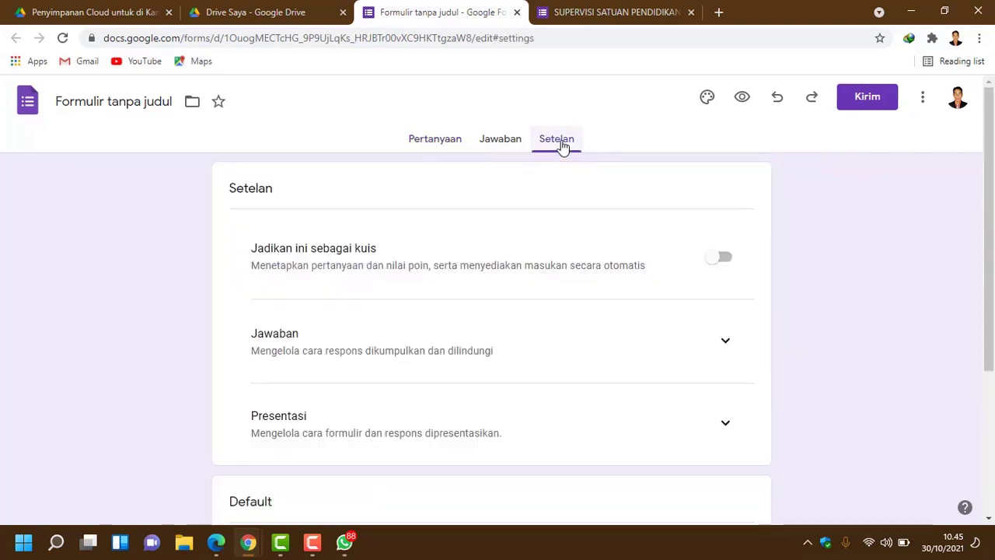
pyautogui.scroll(-2, 709, 233)
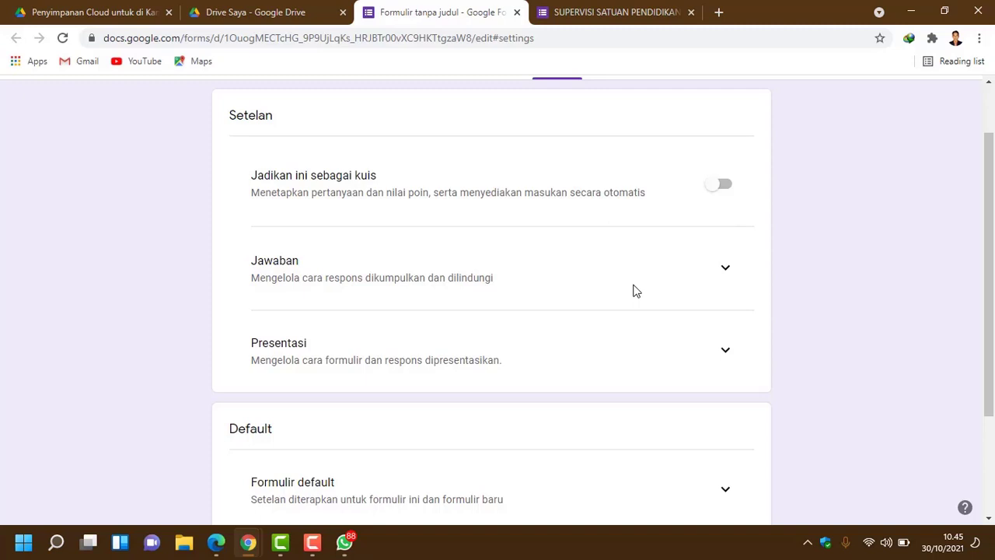
pyautogui.scroll(-1, 745, 274)
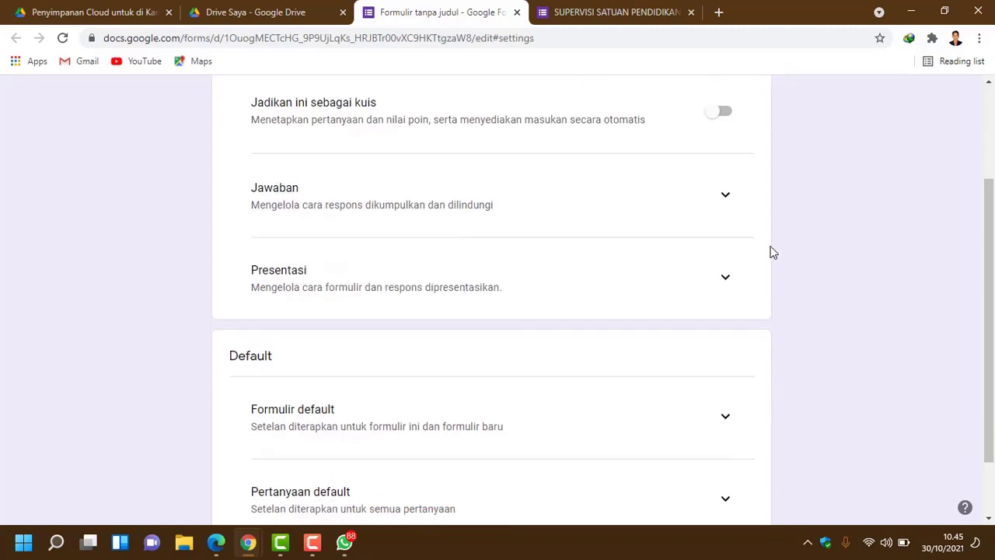
pyautogui.click(645, 12)
pyautogui.click(492, 10)
pyautogui.scroll(-1, 631, 275)
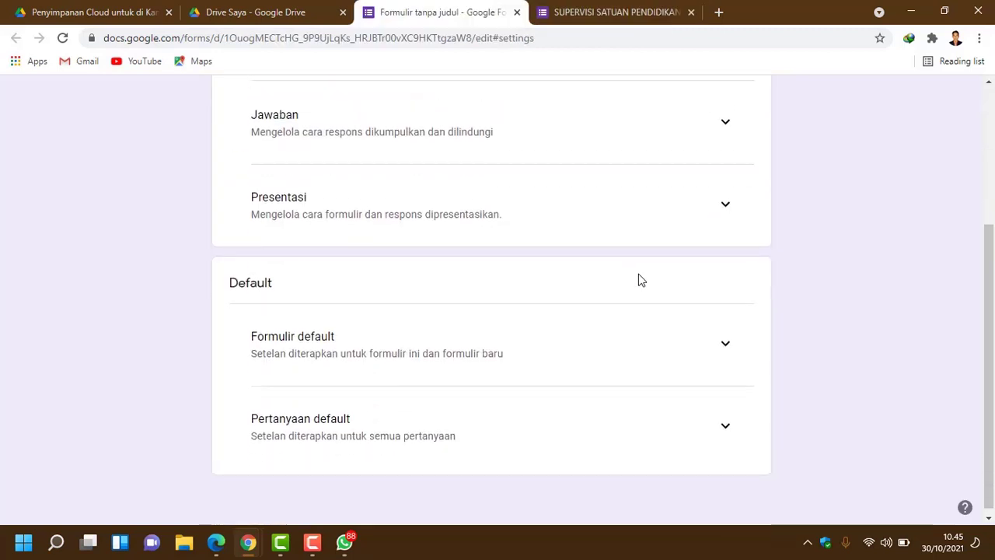
pyautogui.scroll(1, 641, 278)
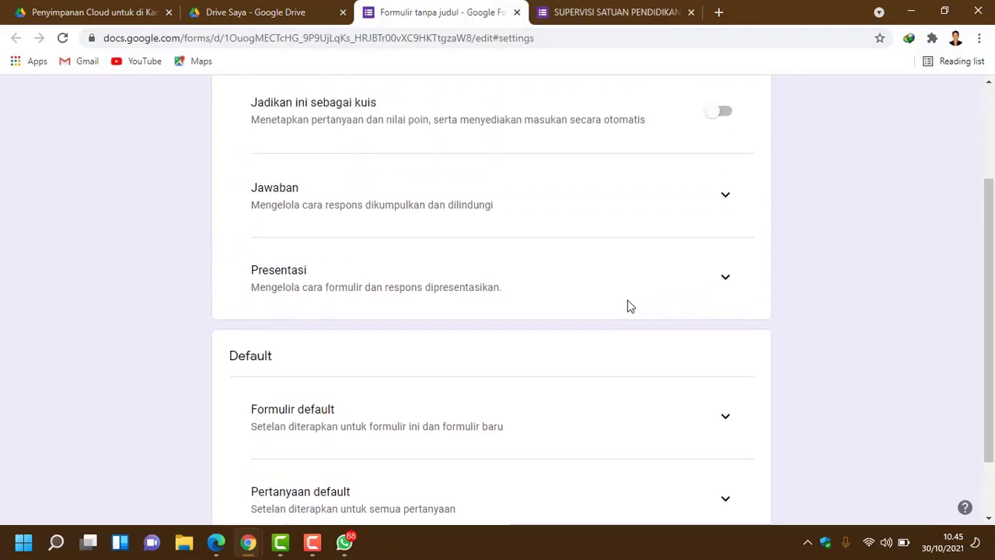
pyautogui.scroll(1, 631, 296)
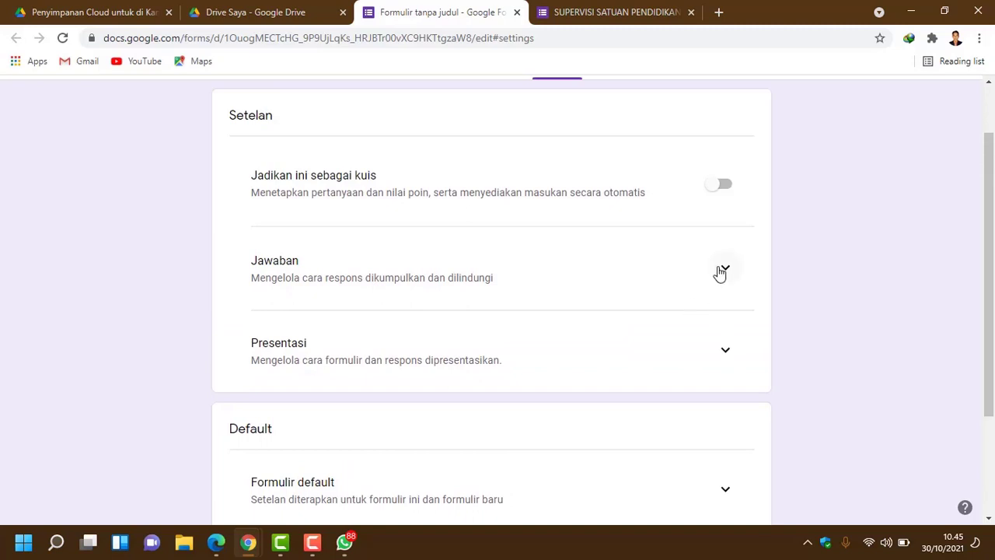
pyautogui.scroll(-1, 723, 264)
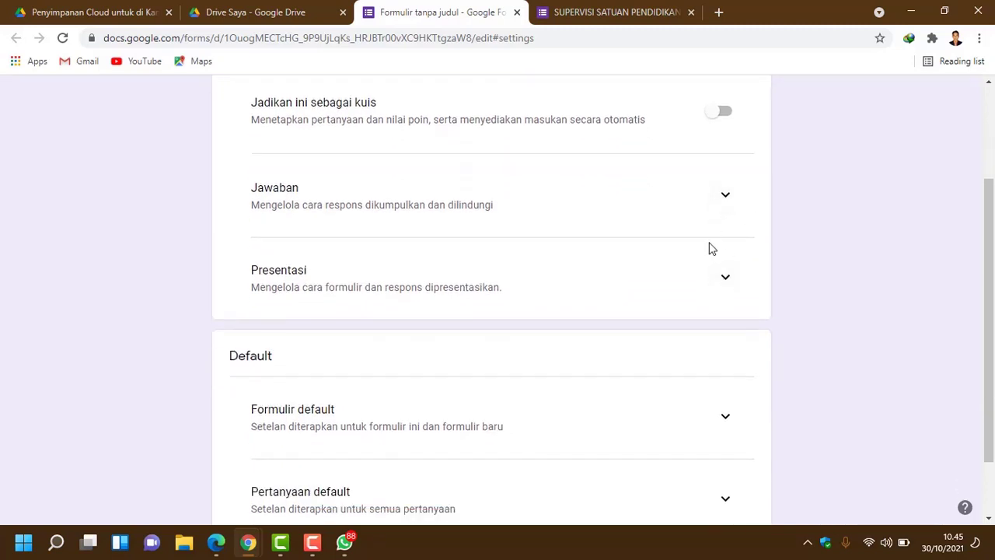
pyautogui.scroll(1, 611, 225)
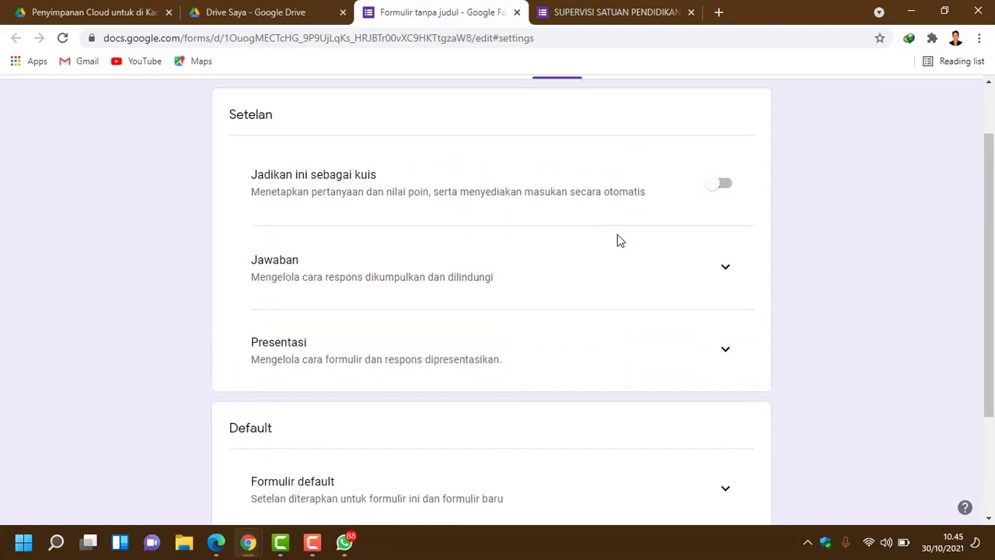
# Step: Expand Jawaban, turn on email address collection and always send respondents a copy
pyautogui.click(727, 270)
pyautogui.scroll(-1, 660, 290)
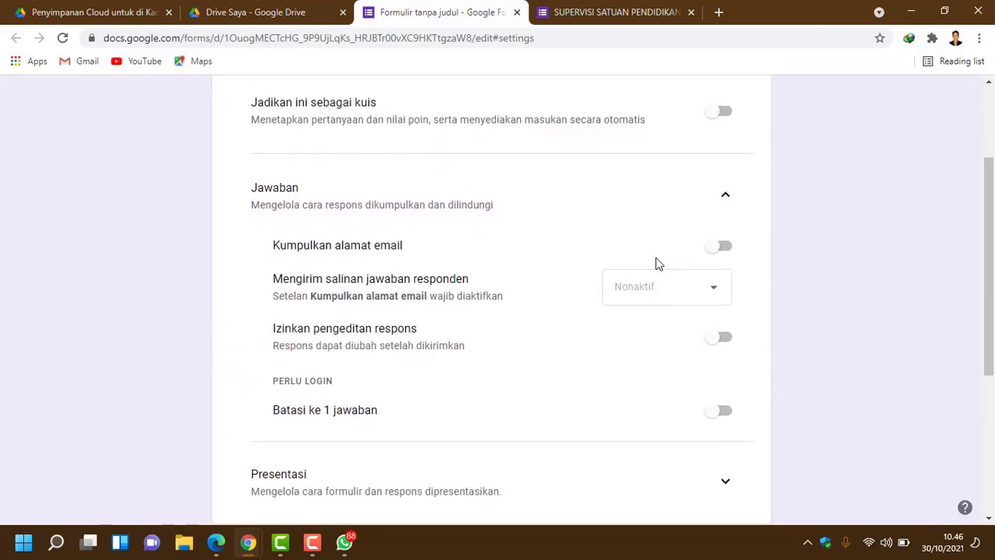
pyautogui.scroll(-1, 656, 263)
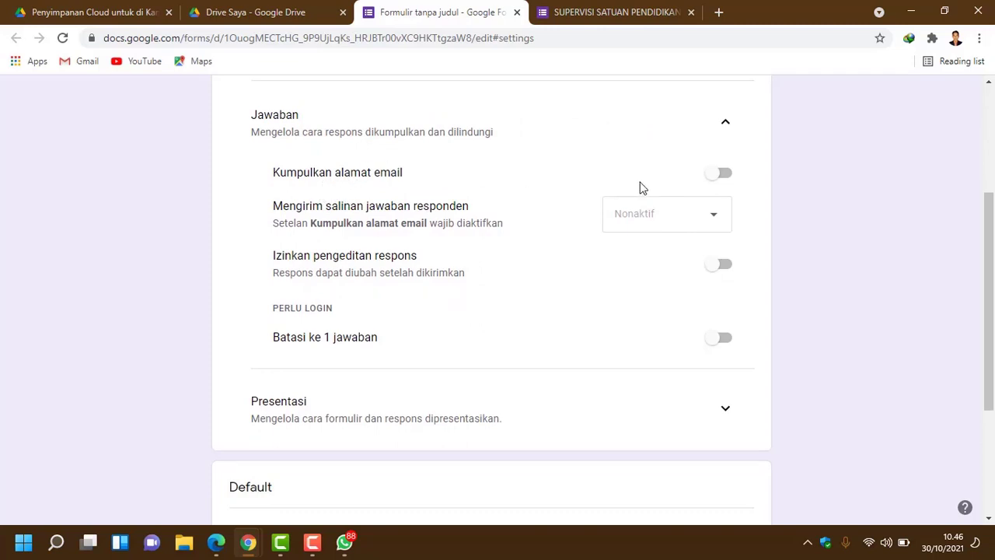
pyautogui.click(723, 174)
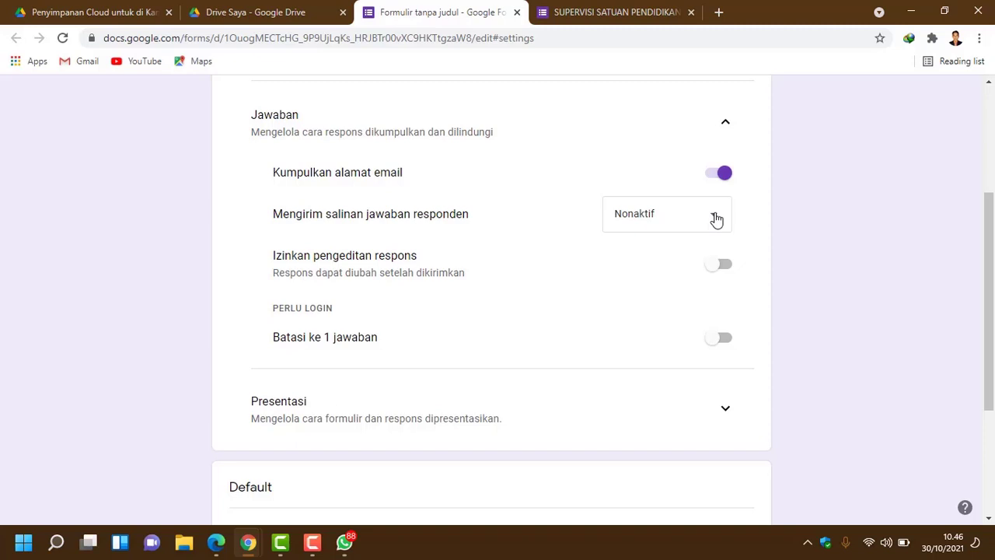
pyautogui.click(716, 220)
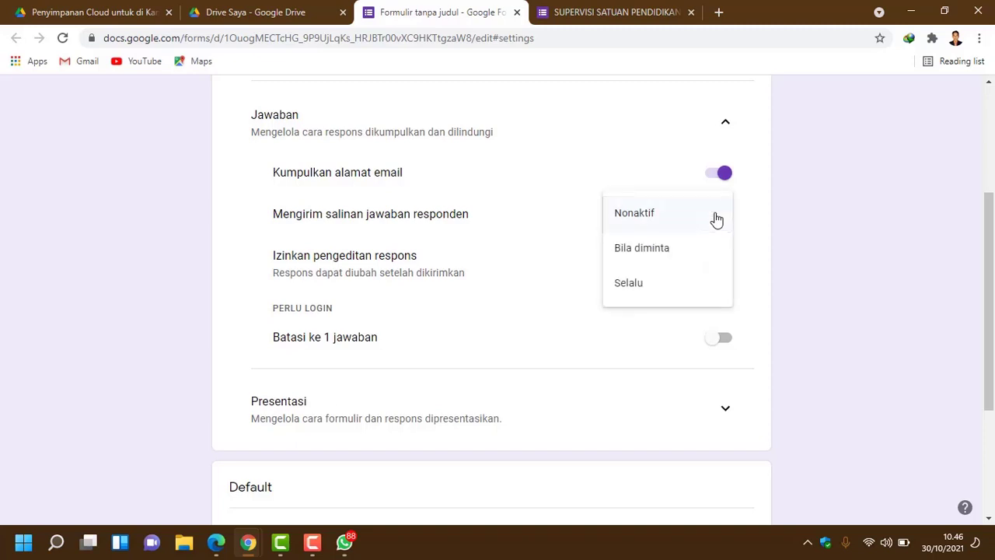
pyautogui.click(630, 286)
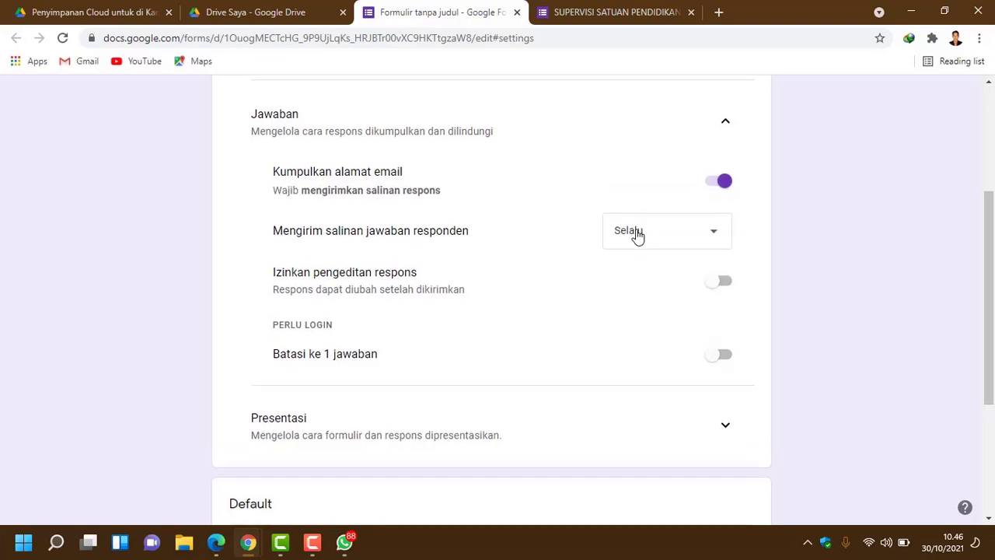
# Step: Turn on 'Izinkan pengeditan respons' and 'Batasi ke 1 jawaban'
pyautogui.scroll(-1, 635, 236)
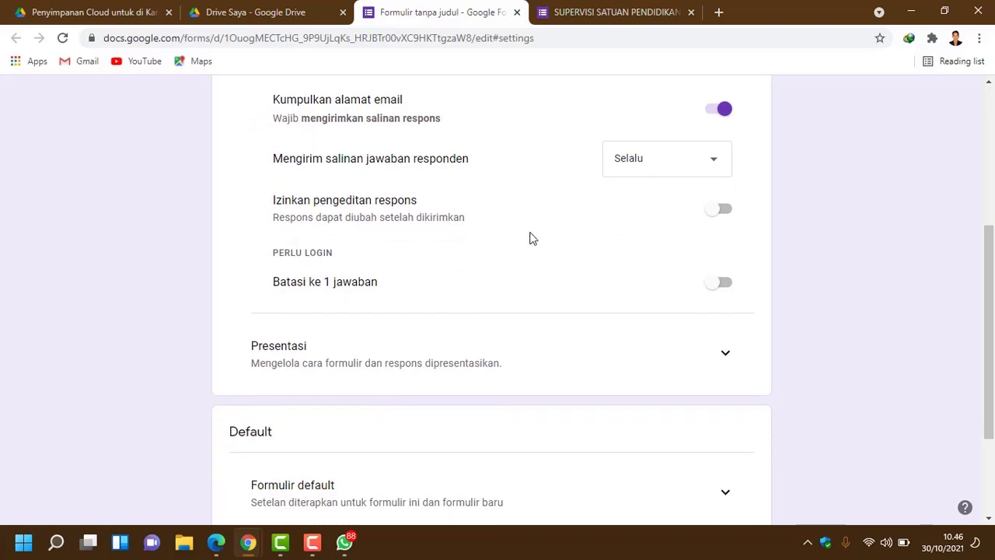
pyautogui.click(729, 218)
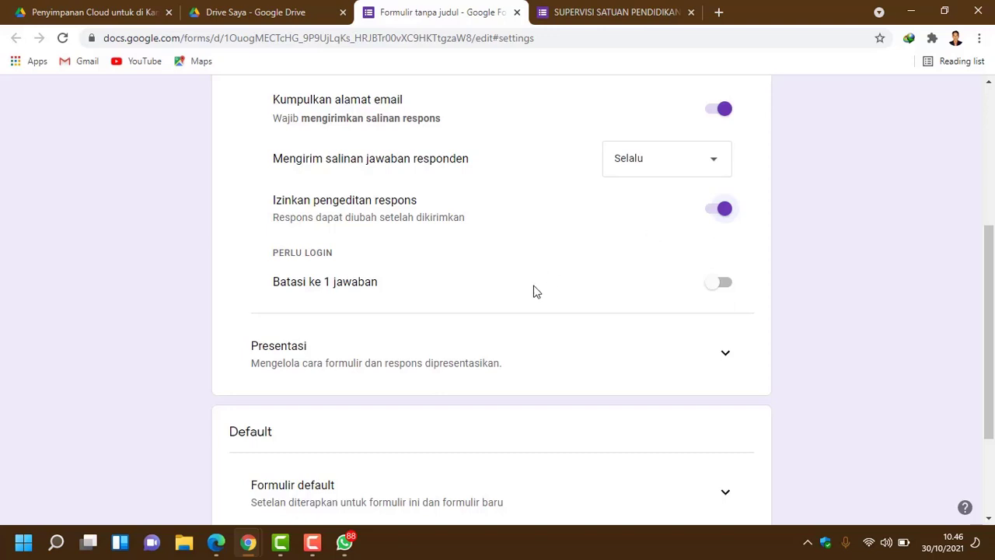
pyautogui.click(729, 287)
pyautogui.scroll(-1, 548, 256)
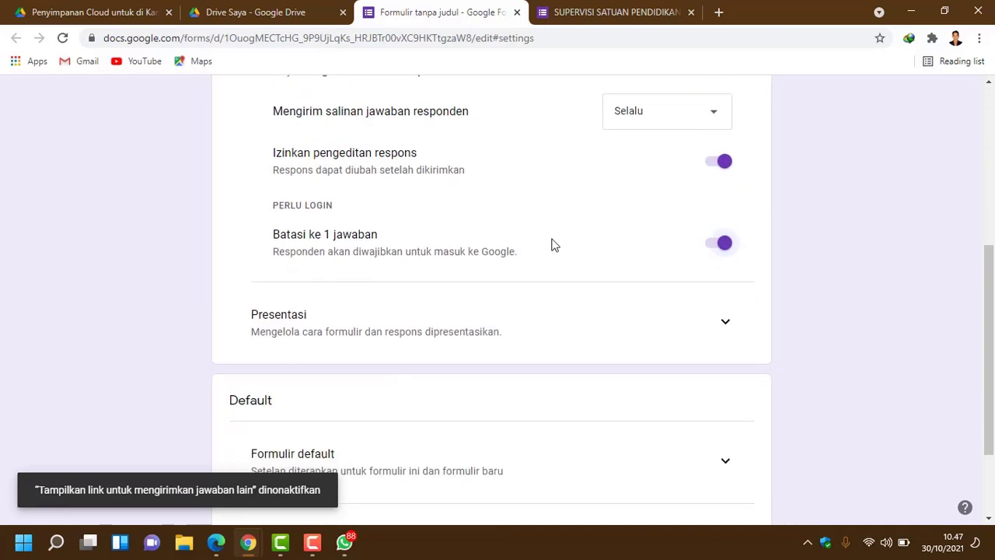
pyautogui.scroll(-1, 653, 251)
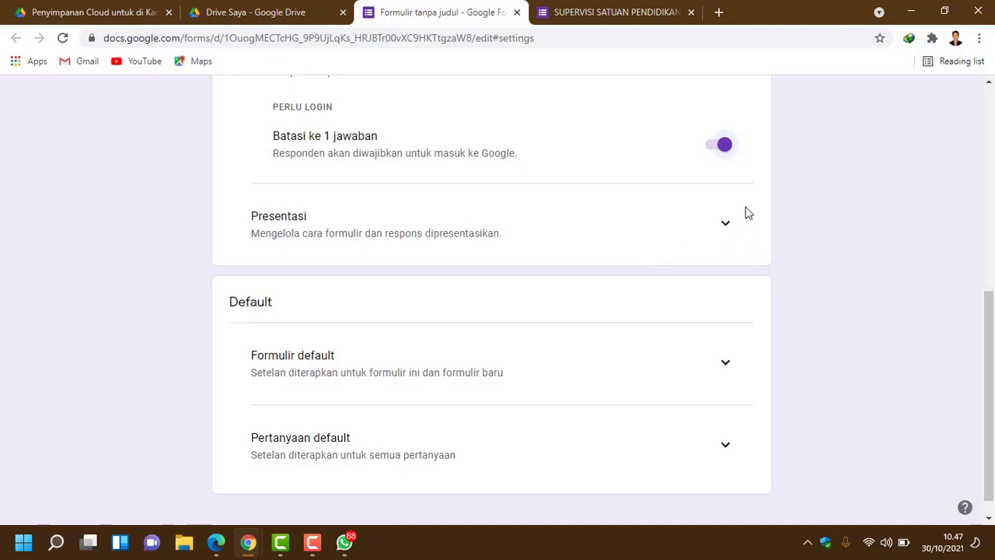
# Step: Expand Presentasi and turn on 'Tampilkan status progres'
pyautogui.scroll(-1, 520, 233)
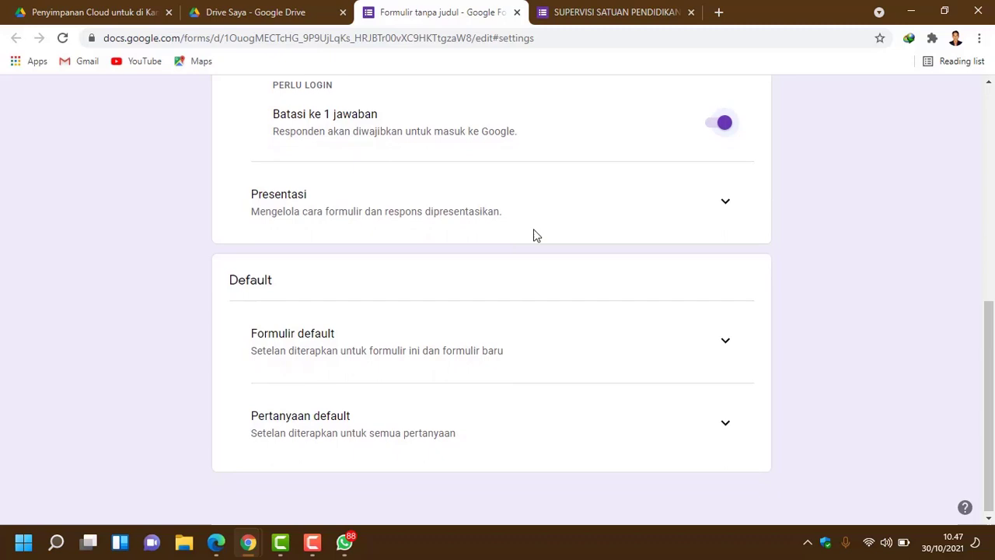
pyautogui.click(725, 200)
pyautogui.scroll(-1, 631, 237)
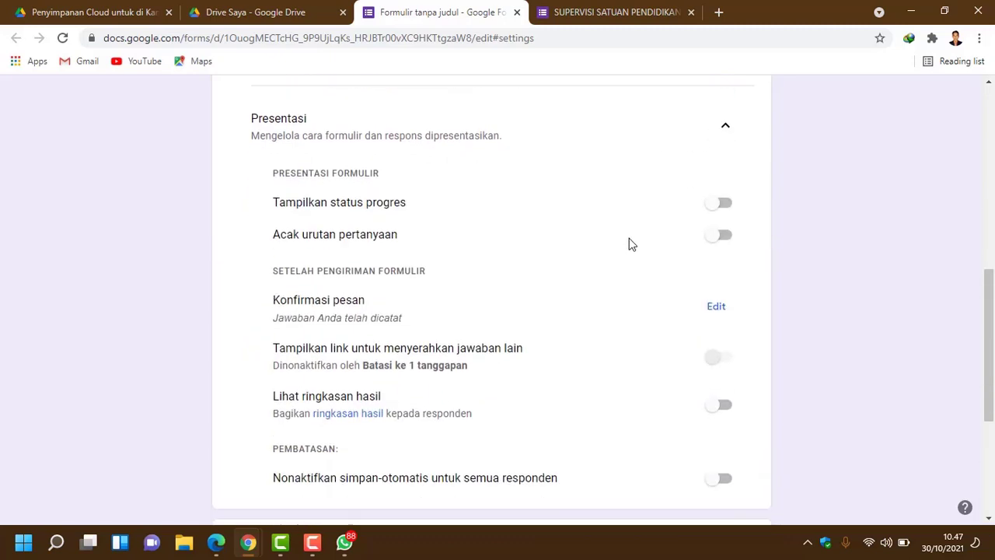
pyautogui.click(723, 205)
# Step: Turn on 'Lihat ringkasan hasil' and scroll back to the top
pyautogui.scroll(-1, 743, 272)
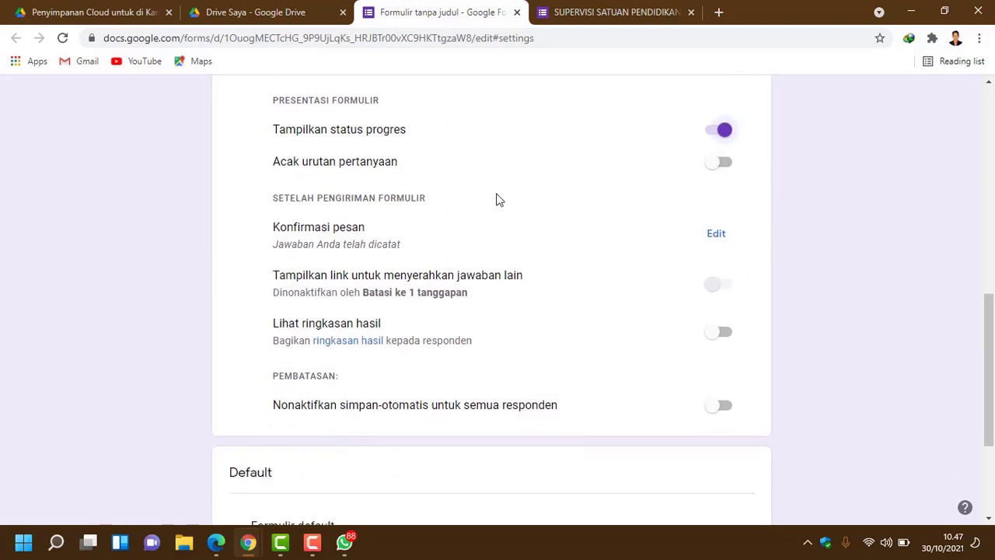
pyautogui.scroll(-1, 710, 199)
pyautogui.scroll(1, 692, 210)
pyautogui.scroll(-1, 752, 274)
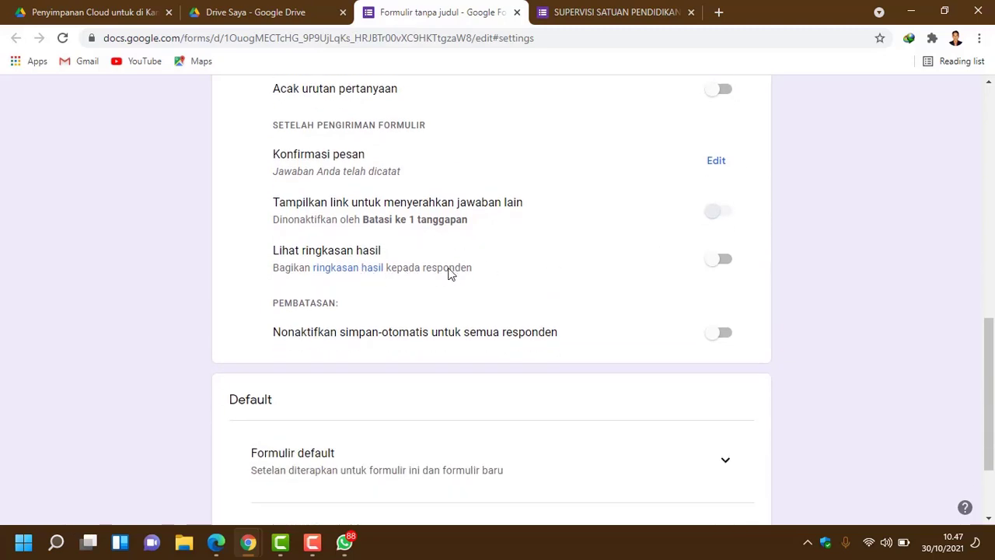
pyautogui.click(731, 261)
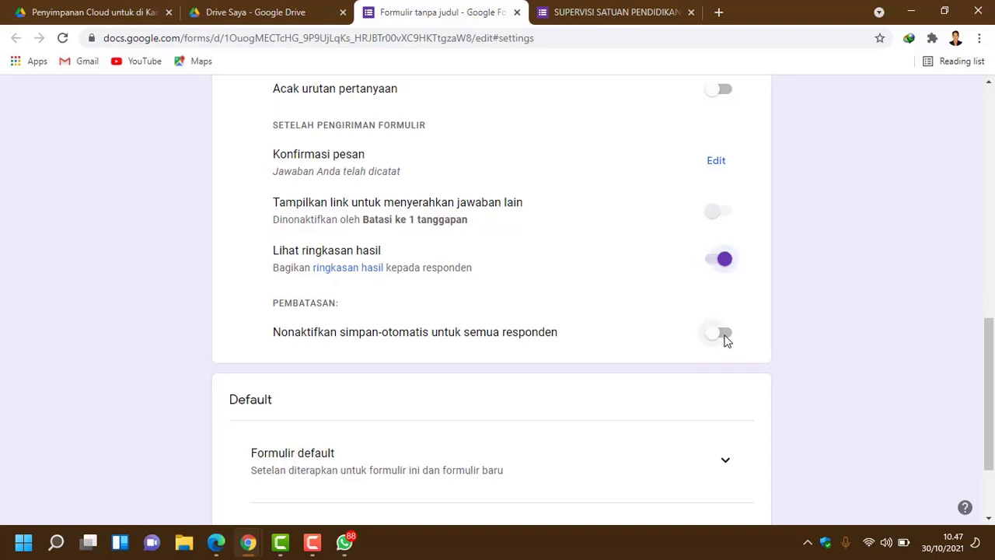
pyautogui.scroll(6, 776, 337)
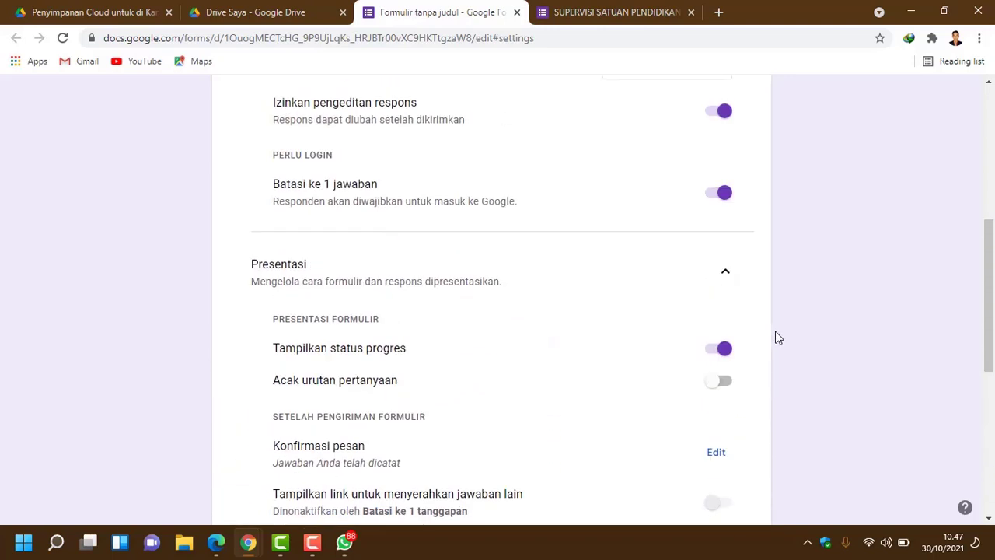
pyautogui.scroll(3, 775, 330)
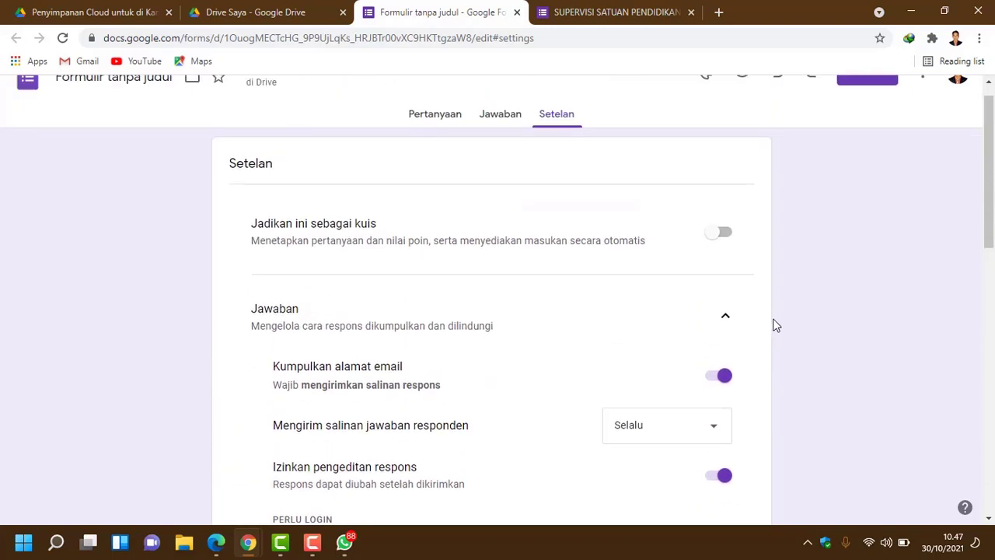
# Step: Switch off 'Kumpulkan alamat email' and check the questions without the email field
pyautogui.click(434, 118)
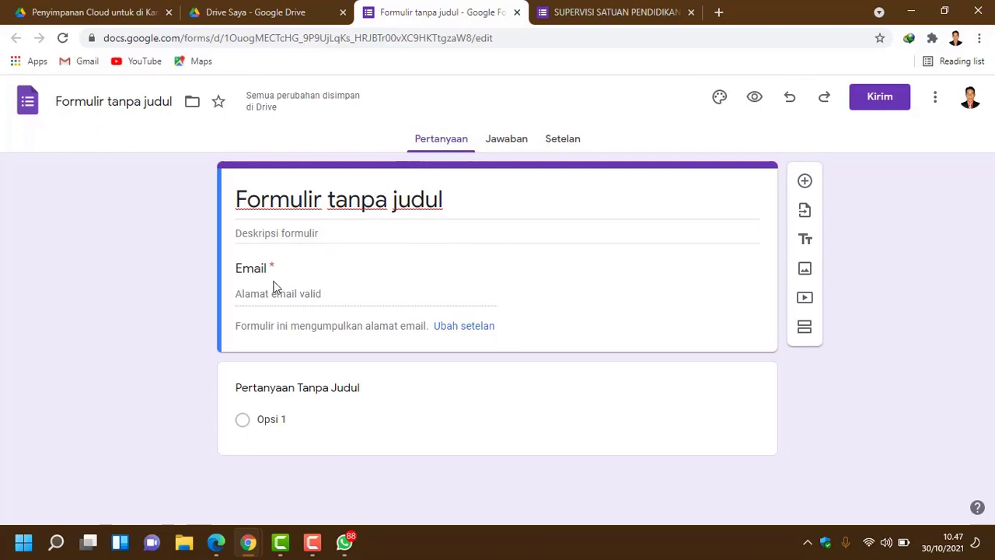
pyautogui.click(548, 142)
pyautogui.scroll(-2, 624, 311)
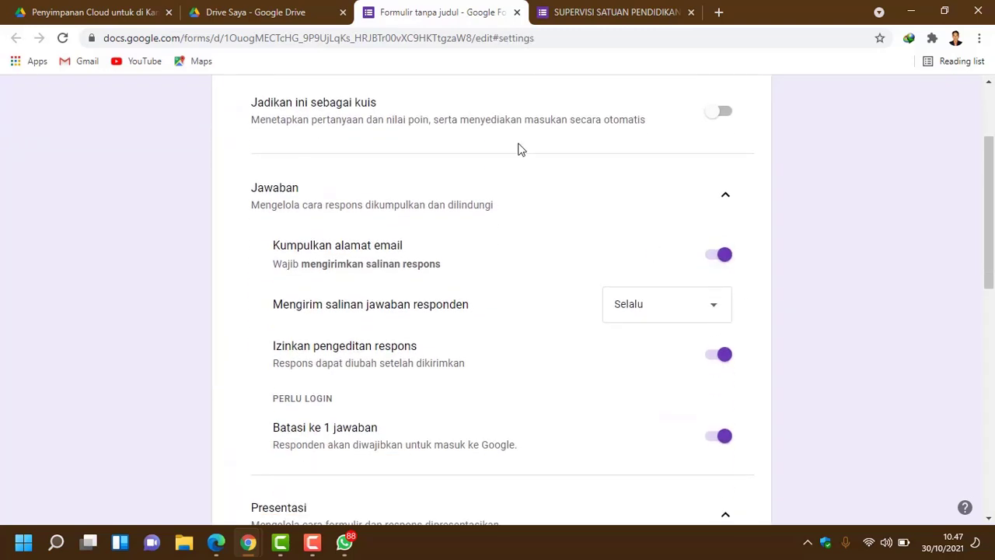
pyautogui.scroll(2, 369, 172)
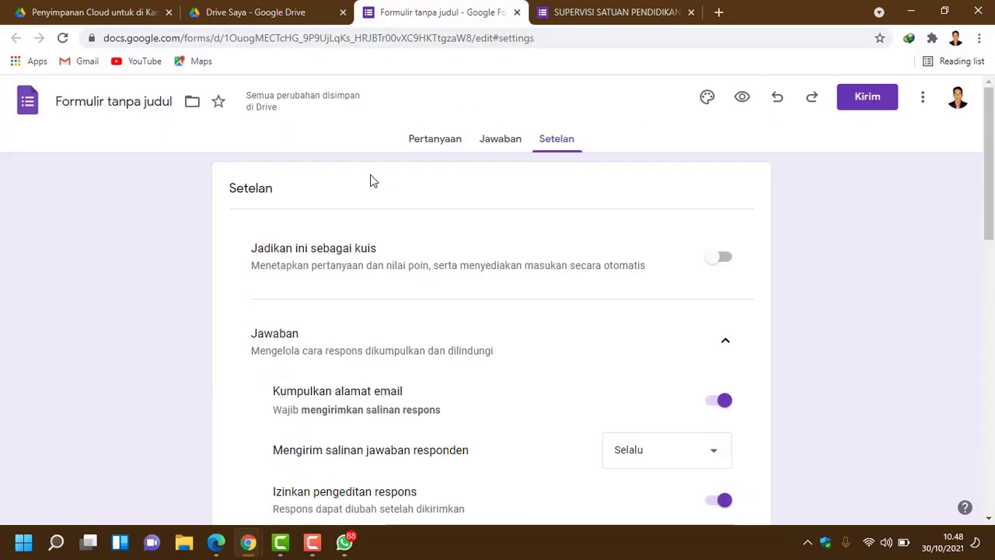
pyautogui.click(420, 148)
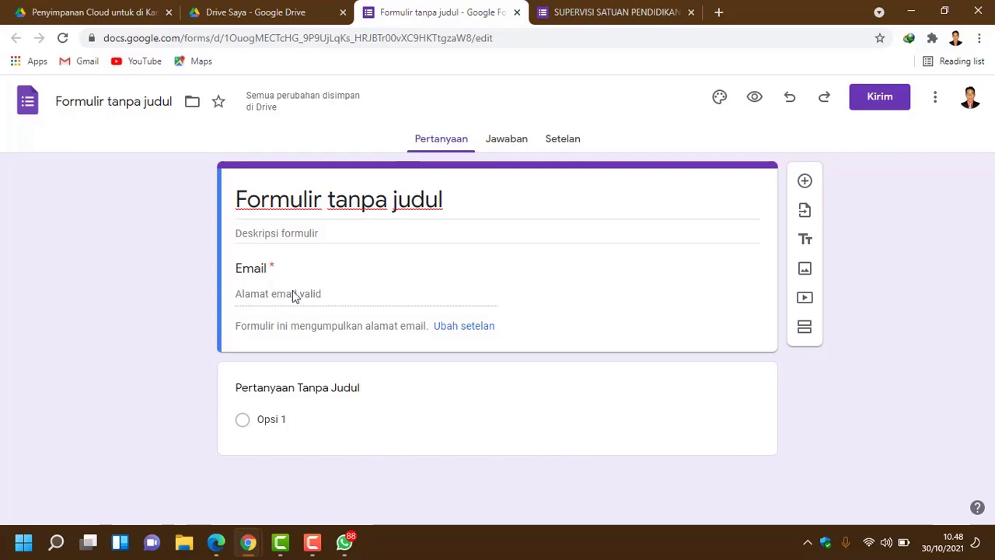
pyautogui.click(561, 144)
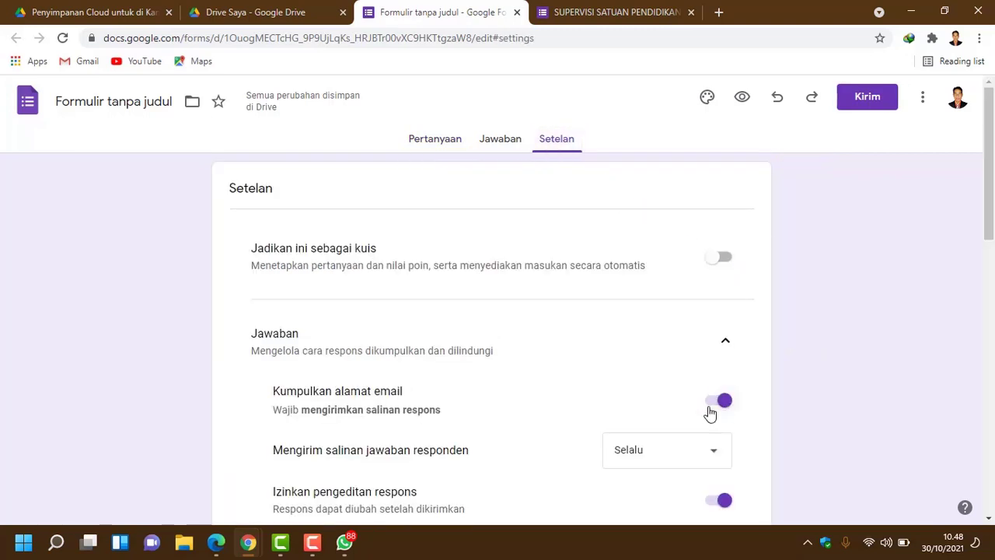
pyautogui.click(712, 409)
pyautogui.click(429, 142)
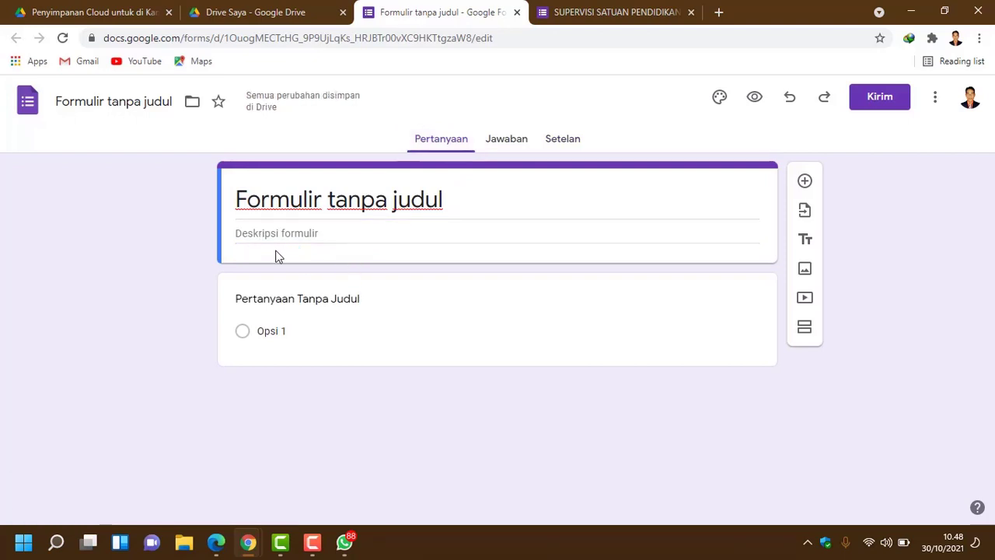
# Step: Turn email collection back on with copies set to Selalu, then return to Pertanyaan
pyautogui.click(570, 141)
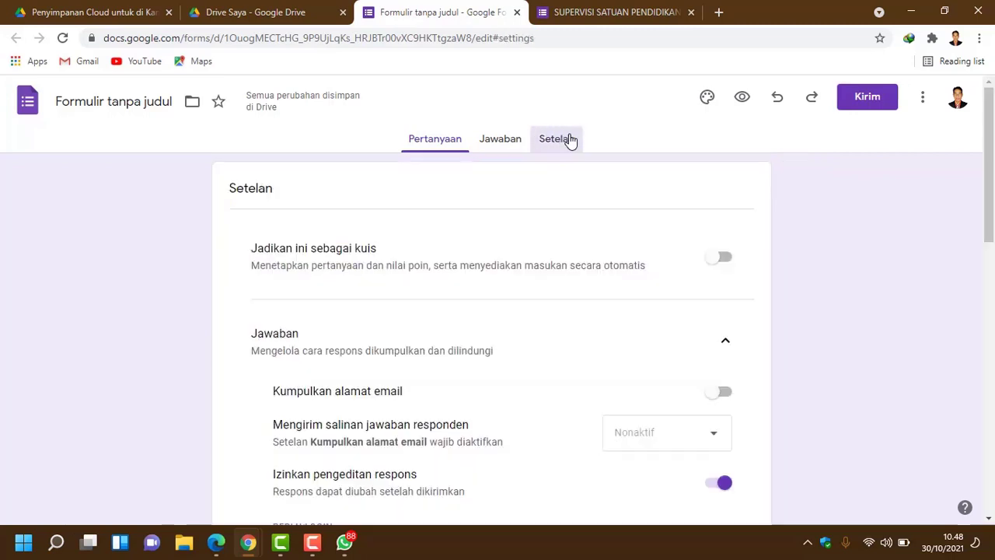
pyautogui.scroll(-1, 643, 328)
pyautogui.click(722, 322)
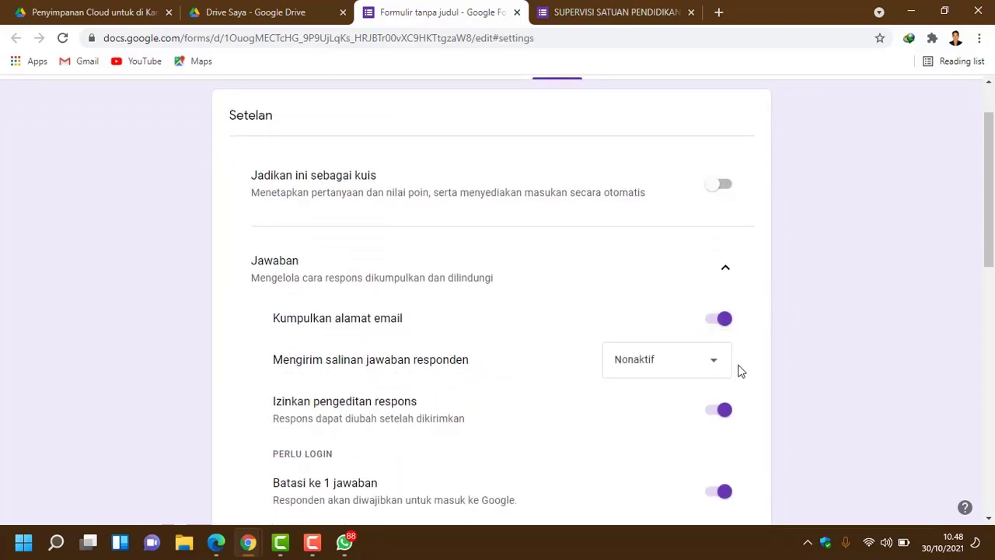
pyautogui.click(717, 367)
pyautogui.click(690, 429)
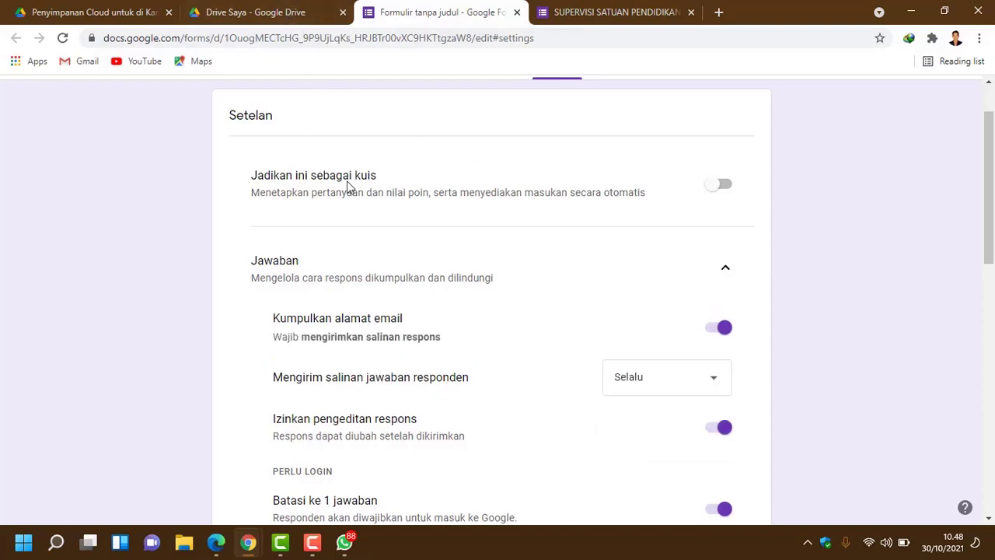
pyautogui.scroll(2, 374, 206)
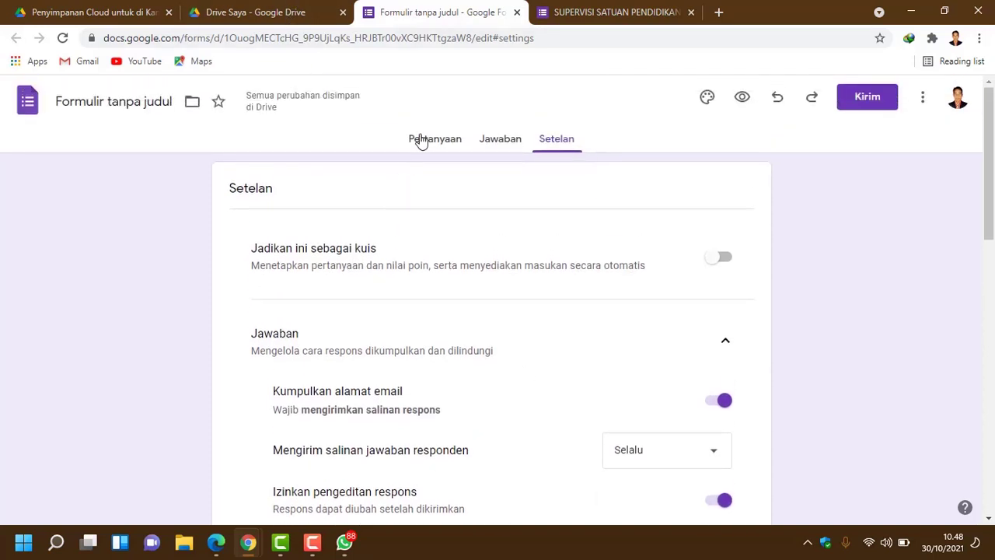
pyautogui.click(422, 140)
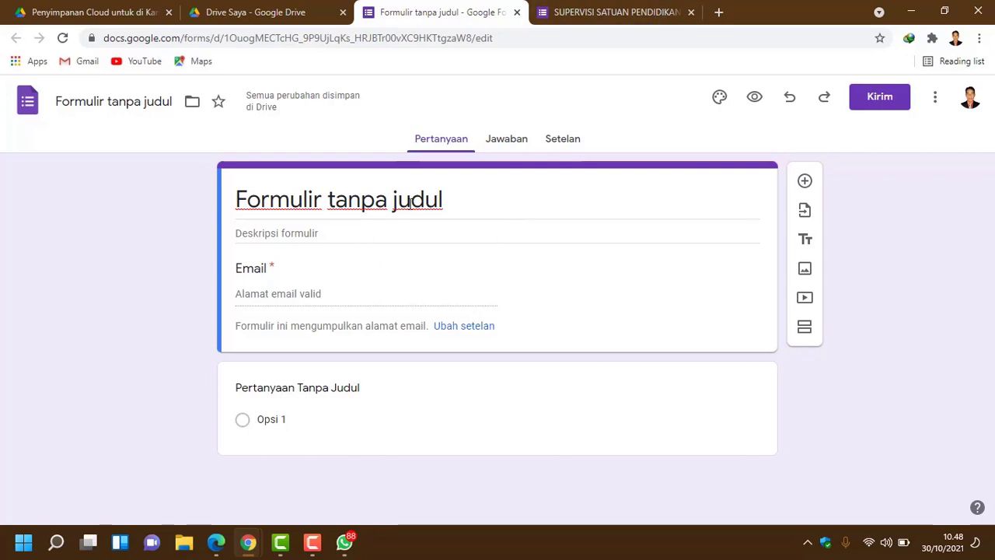
# Step: Copy the original's title and paste it as 'SUPERVISI SATUAN PENDIDIKAN 2021' in plain text
pyautogui.moveTo(460, 203); pyautogui.dragTo(227, 216)
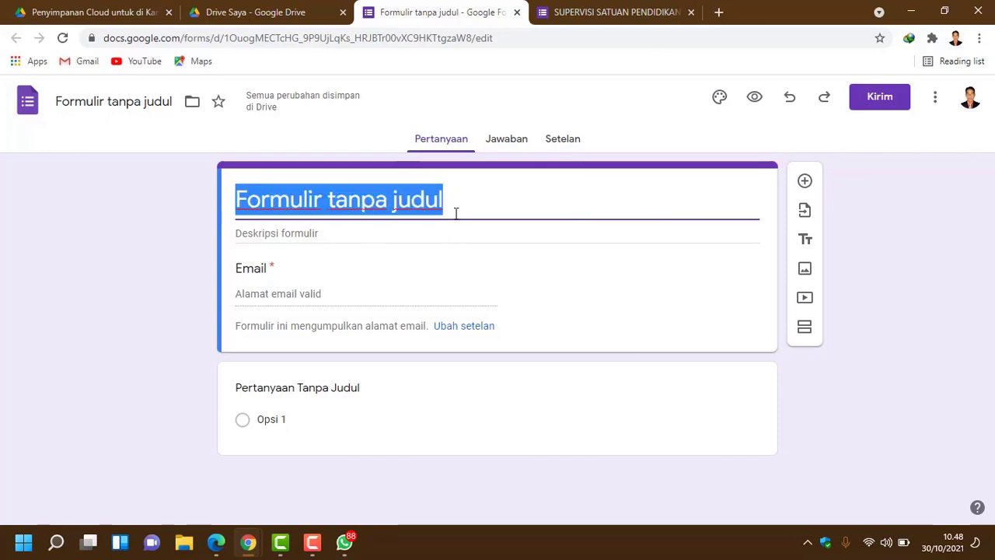
pyautogui.click(640, 17)
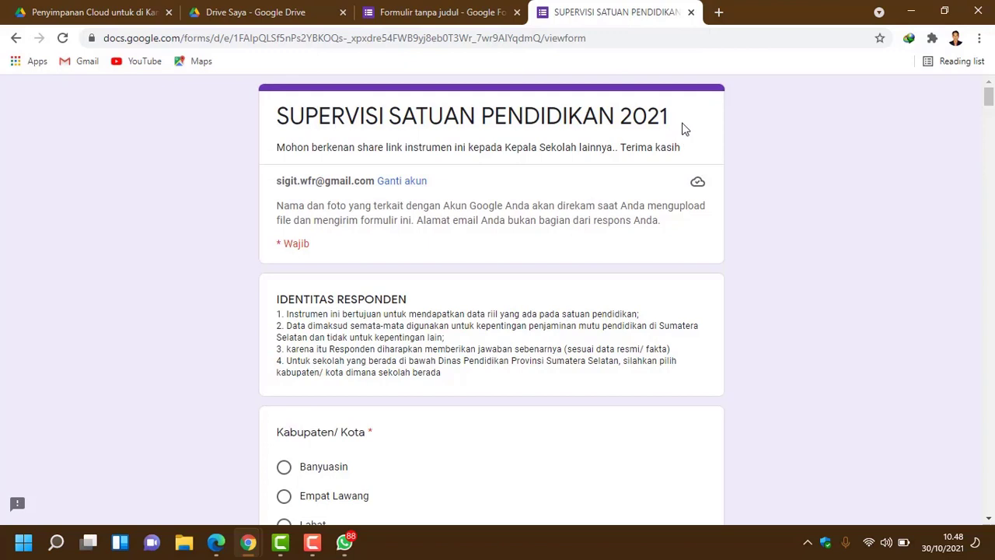
pyautogui.moveTo(674, 127); pyautogui.dragTo(279, 124)
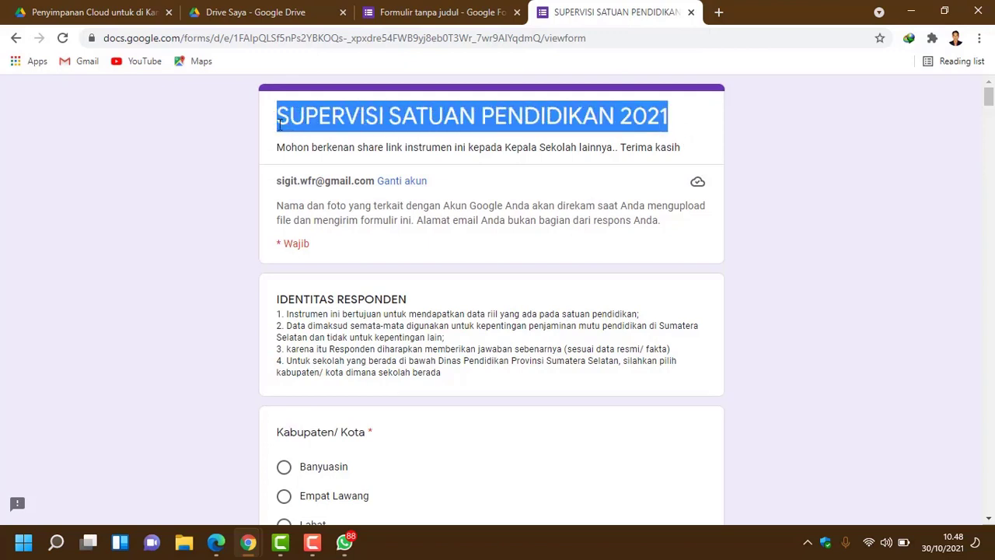
pyautogui.rightClick(320, 118)
pyautogui.click(334, 126)
pyautogui.click(426, 14)
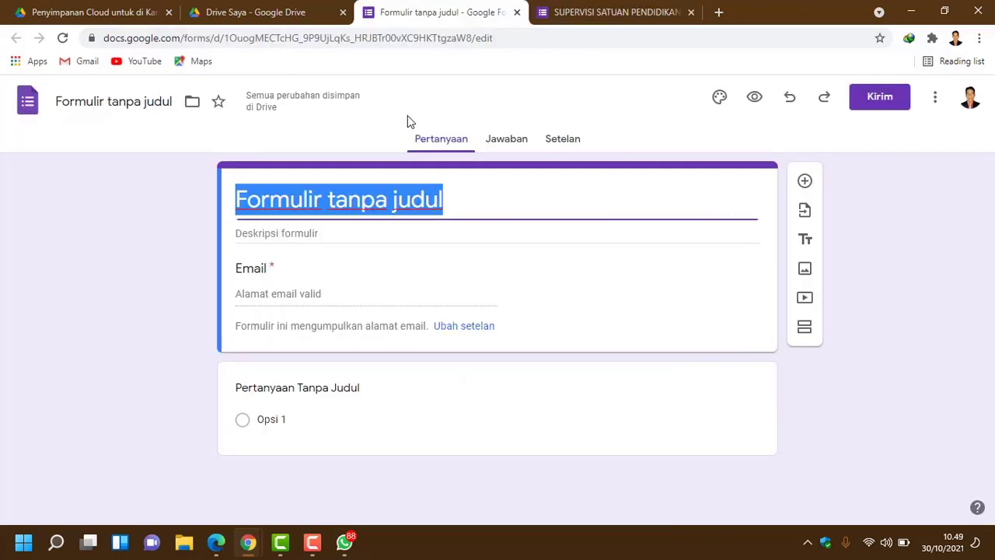
pyautogui.rightClick(371, 202)
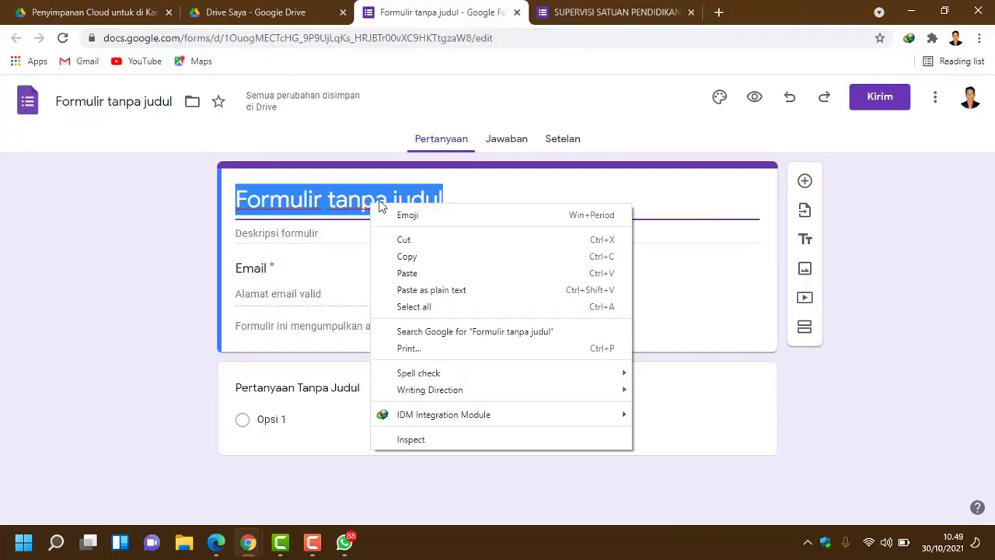
pyautogui.click(440, 289)
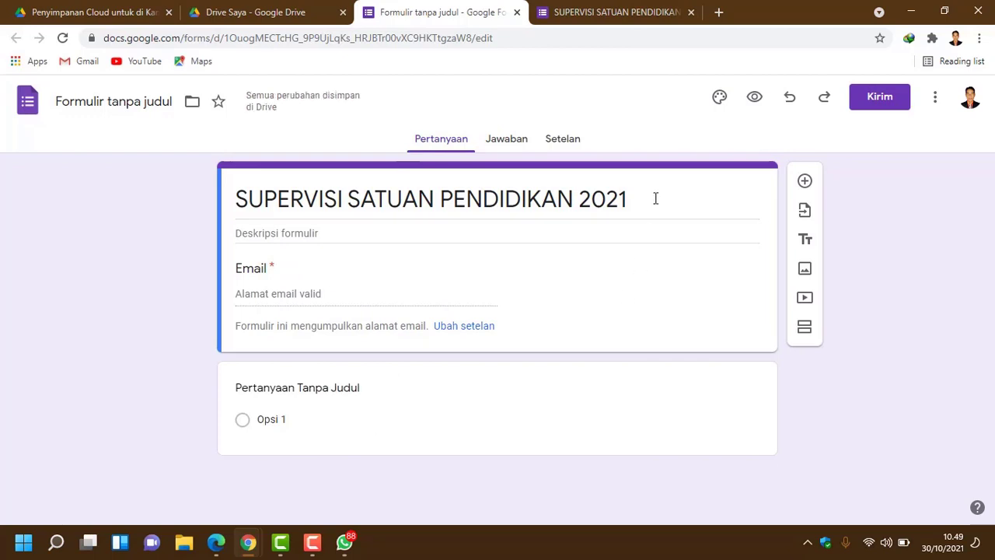
# Step: Paste the original's 'Mohon berkenan share link…Terima kasih' line as the form description
pyautogui.click(614, 16)
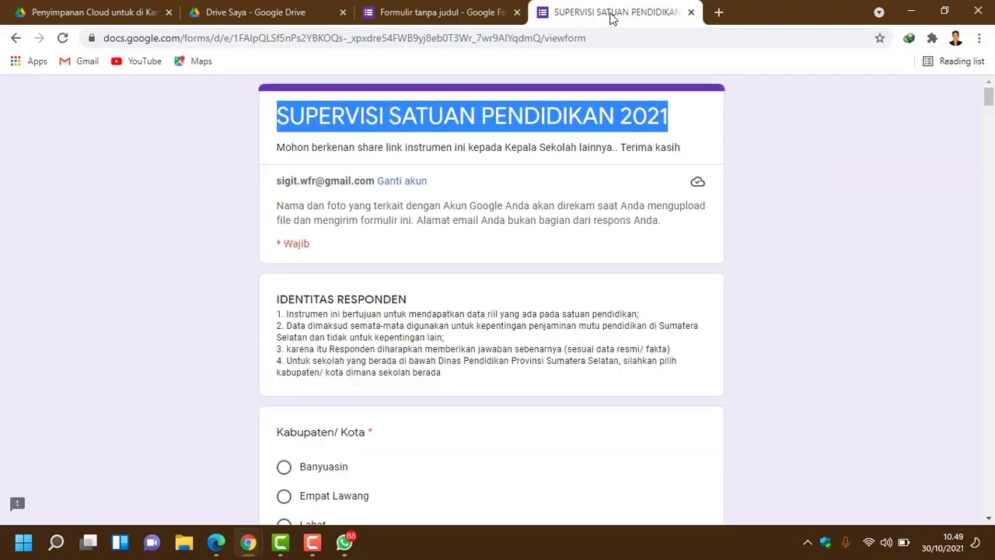
pyautogui.moveTo(281, 154); pyautogui.dragTo(687, 153)
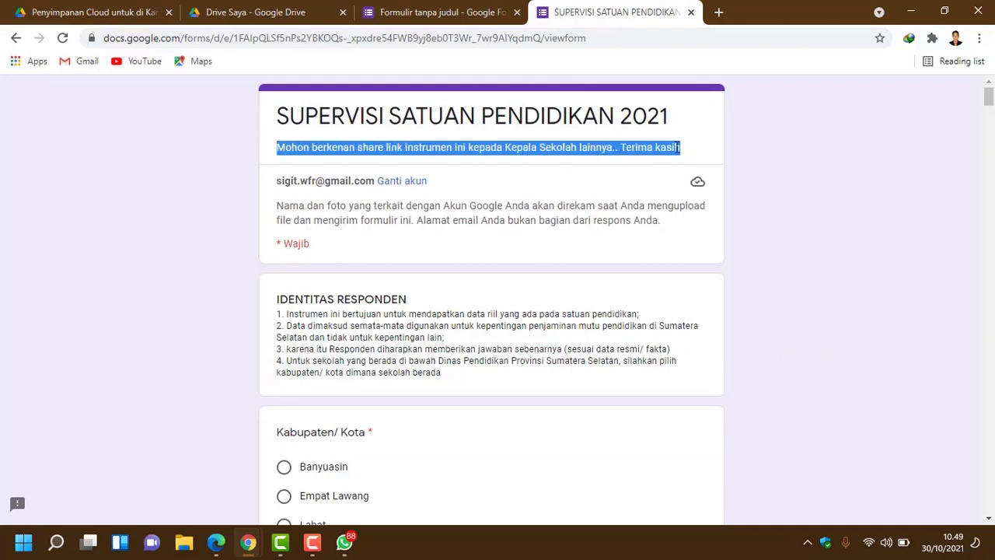
pyautogui.rightClick(680, 148)
pyautogui.click(697, 156)
pyautogui.click(447, 17)
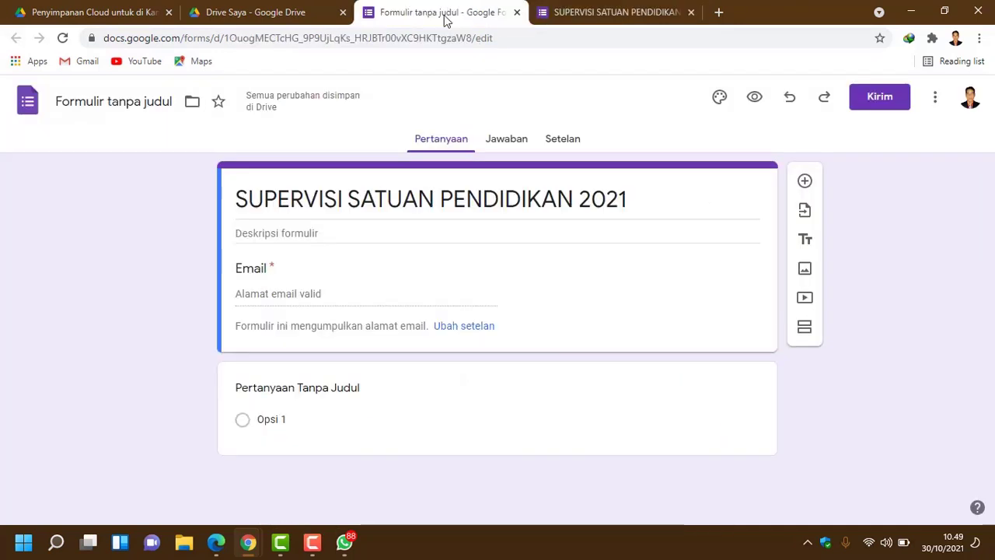
pyautogui.rightClick(286, 233)
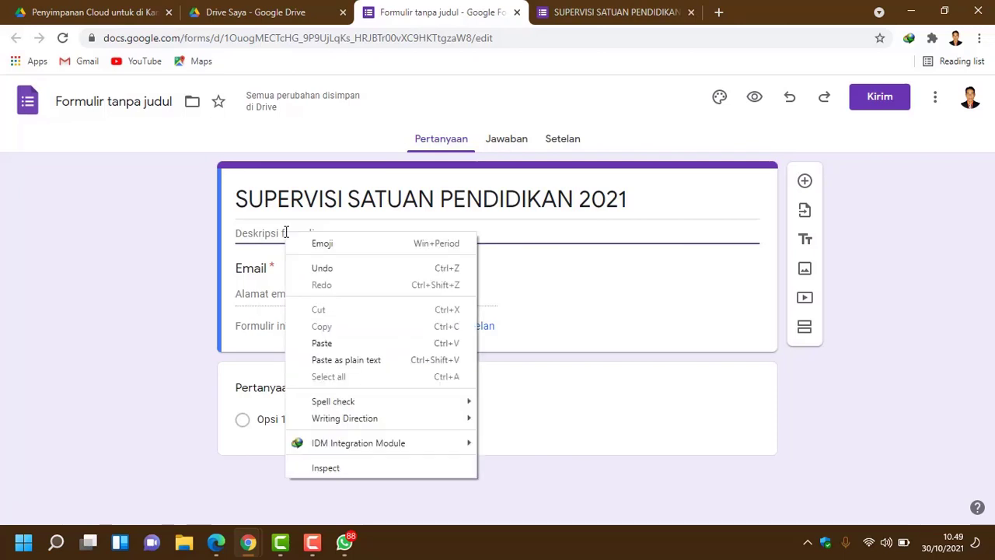
pyautogui.click(395, 363)
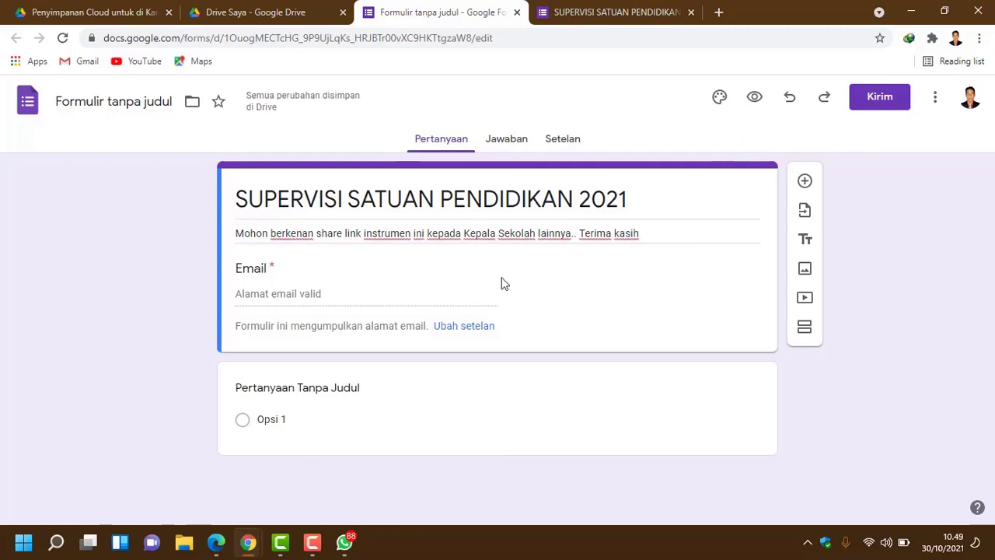
pyautogui.click(595, 14)
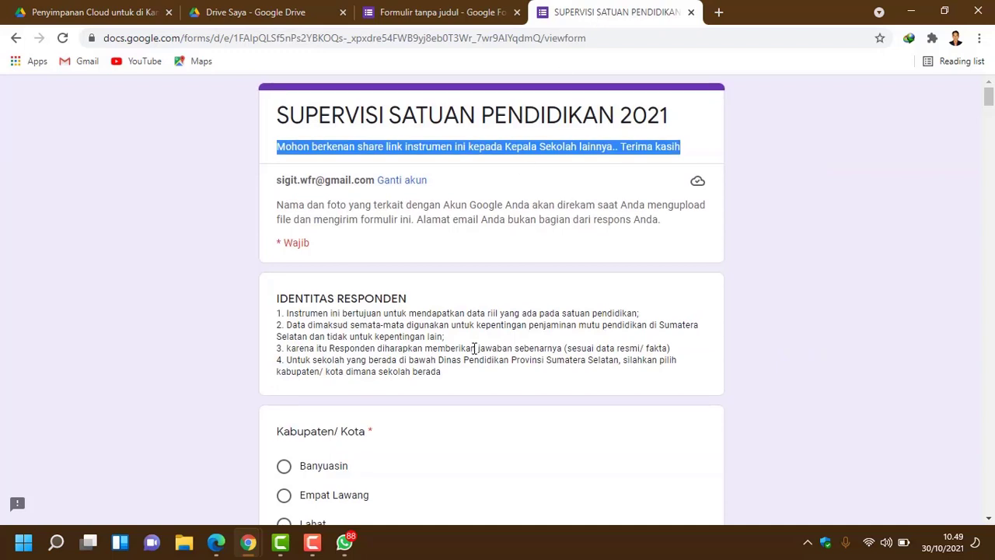
pyautogui.scroll(-2, 458, 334)
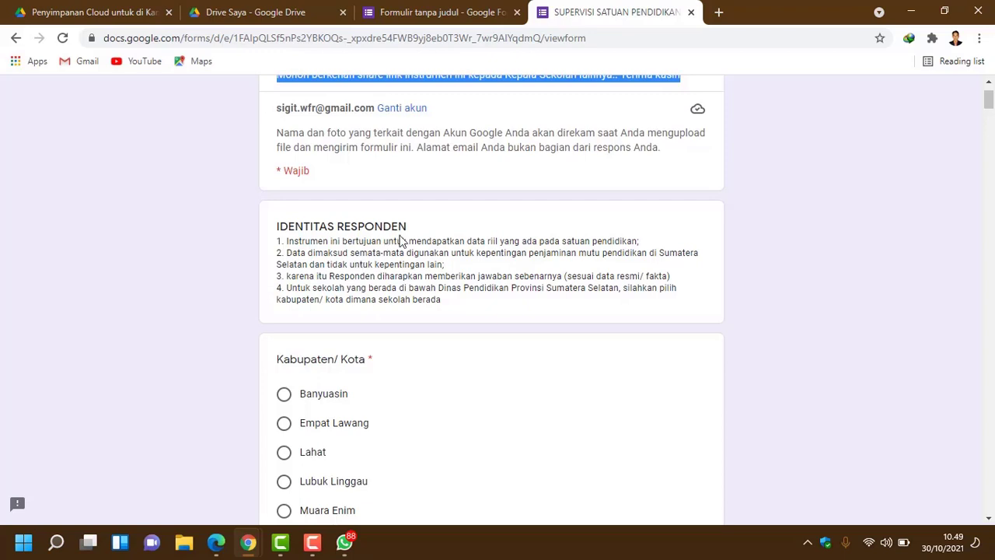
pyautogui.click(420, 12)
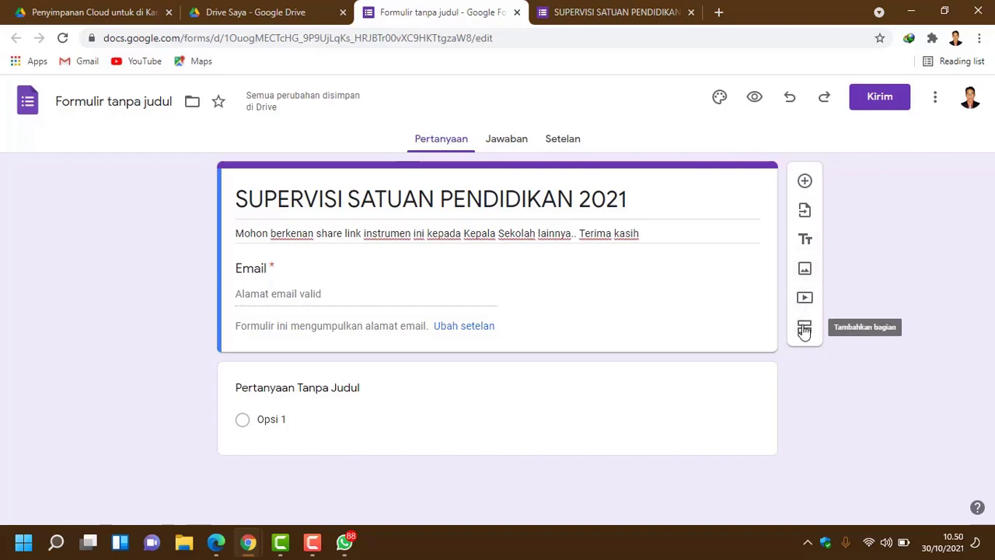
# Step: Add a title block named 'IDENTITAS RESPONDEN', copied from the original form
pyautogui.click(615, 19)
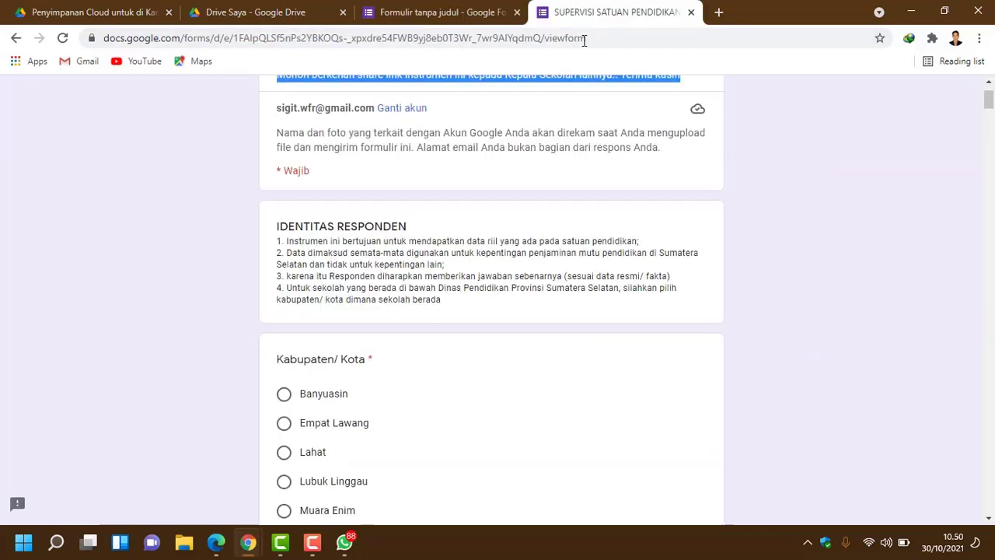
pyautogui.scroll(-1, 399, 276)
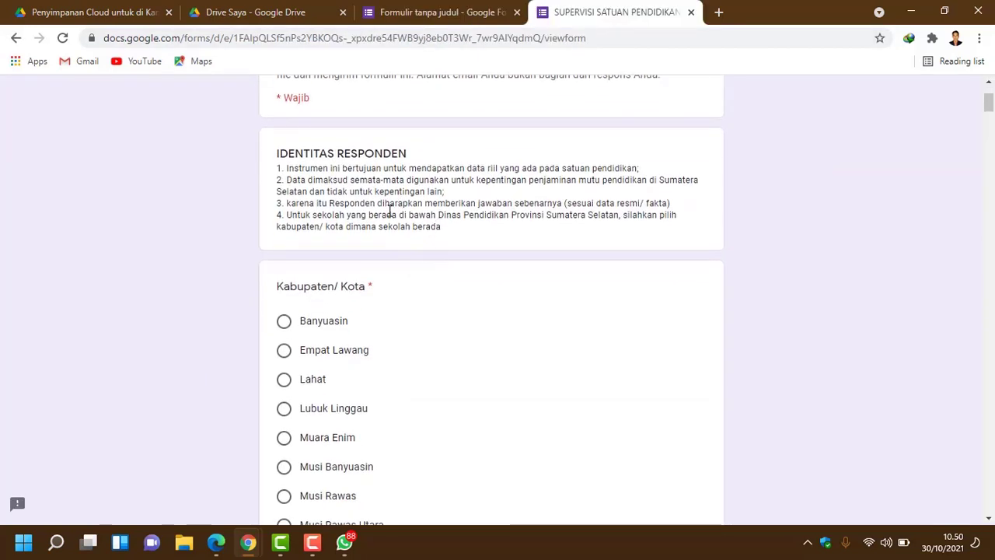
pyautogui.scroll(1, 412, 249)
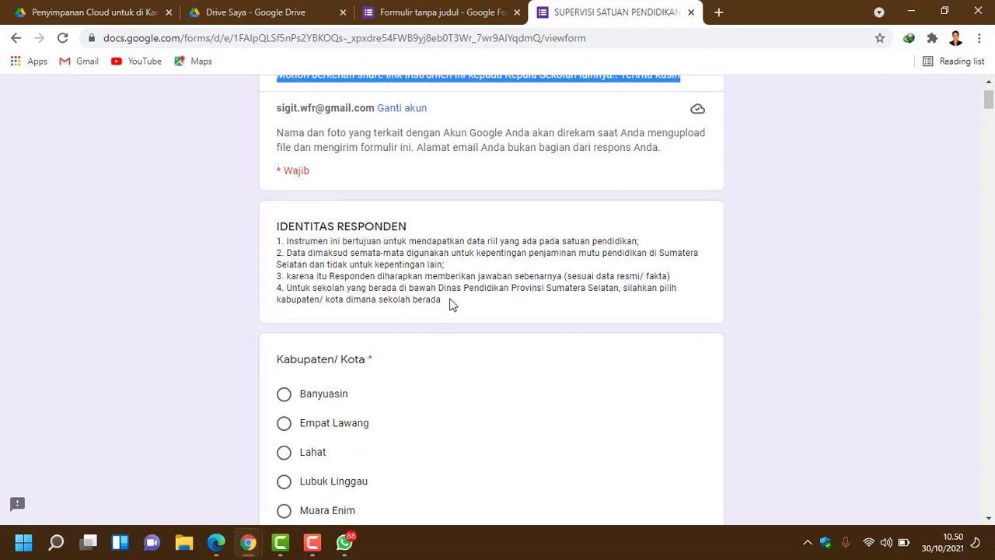
pyautogui.click(467, 11)
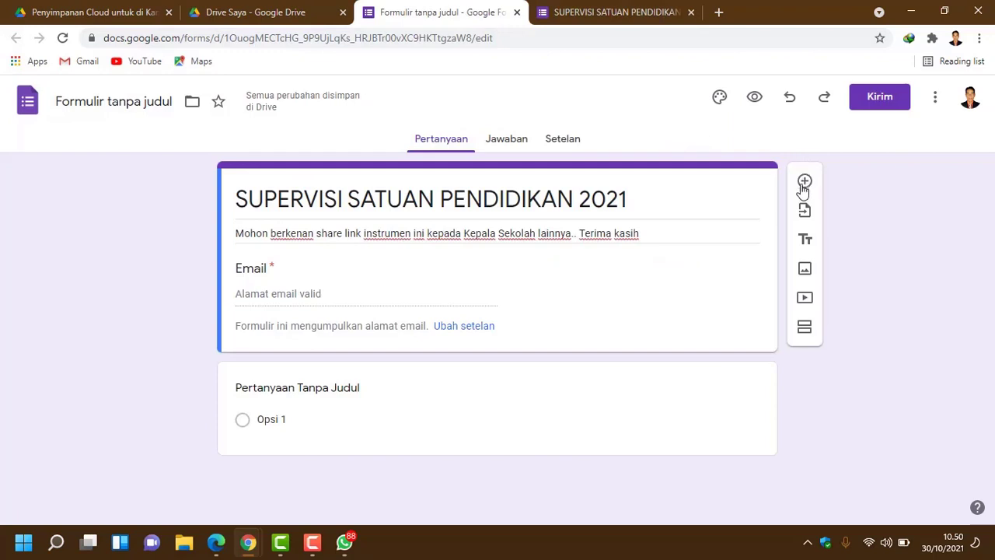
pyautogui.click(805, 241)
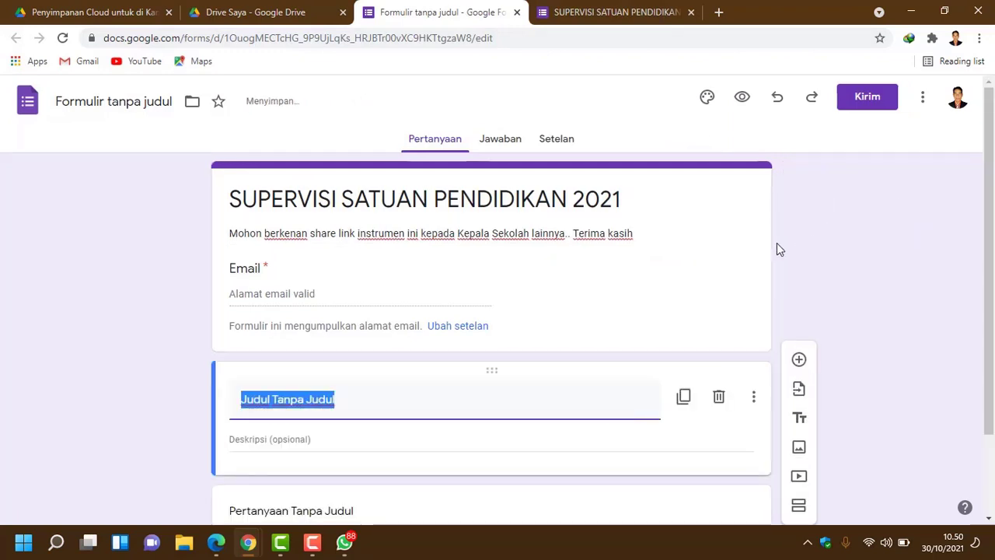
pyautogui.click(573, 12)
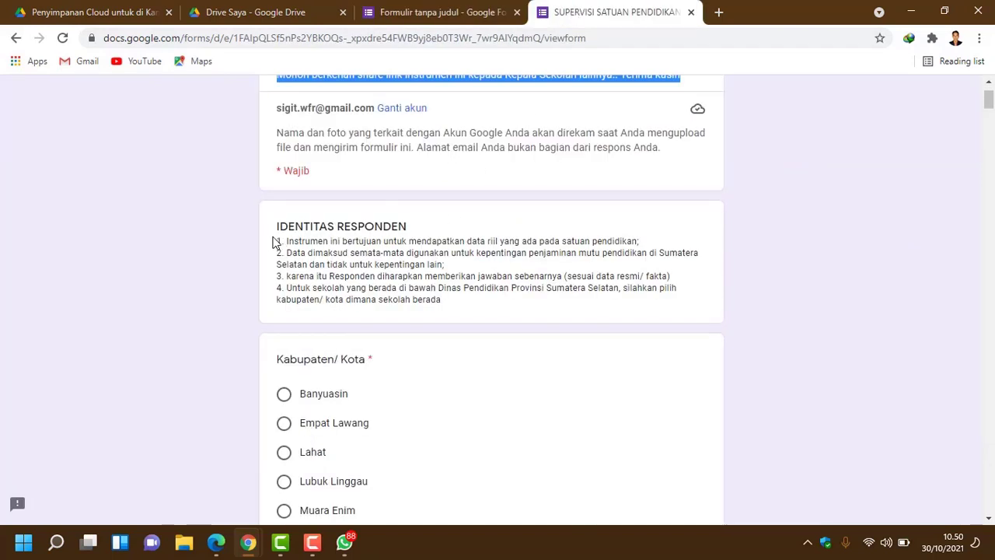
pyautogui.moveTo(277, 227); pyautogui.dragTo(410, 224)
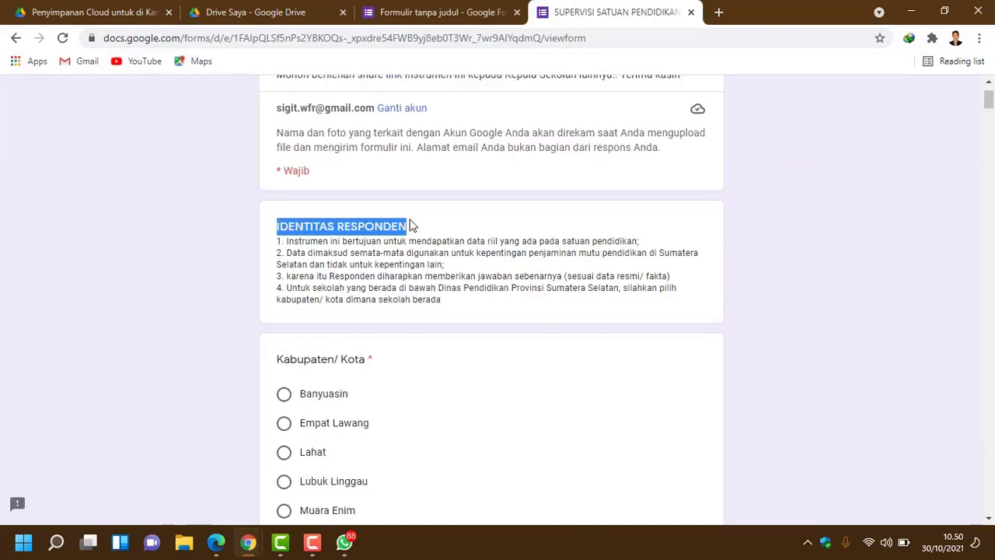
pyautogui.click(443, 11)
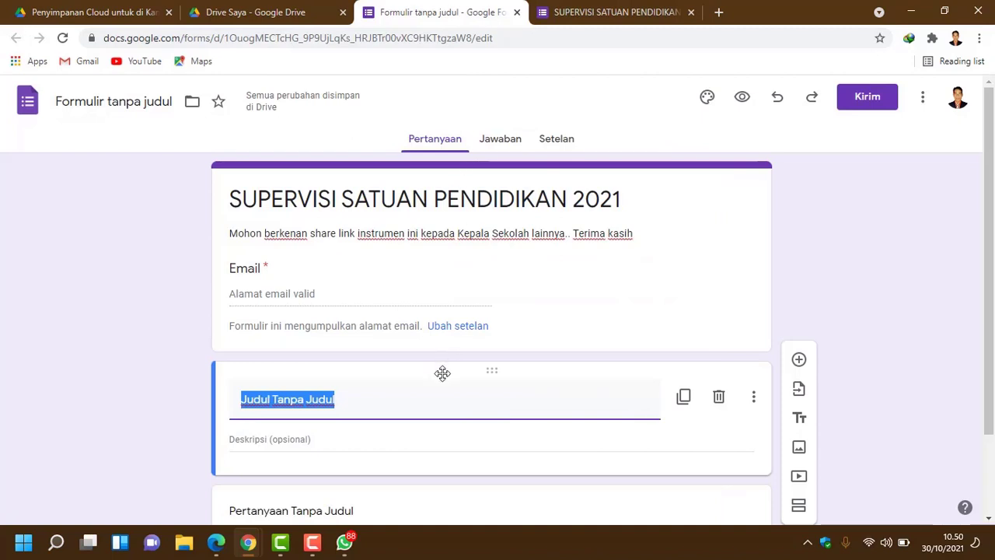
pyautogui.hotkey('ctrl', 'v')
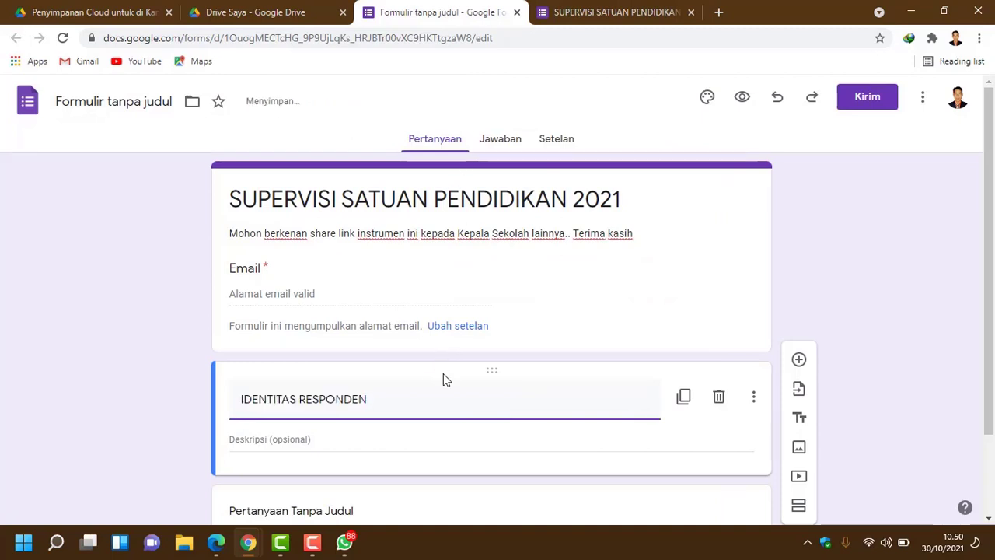
# Step: Paste the original's four numbered instruction points into the block's description
pyautogui.click(559, 14)
pyautogui.moveTo(454, 308); pyautogui.dragTo(267, 244)
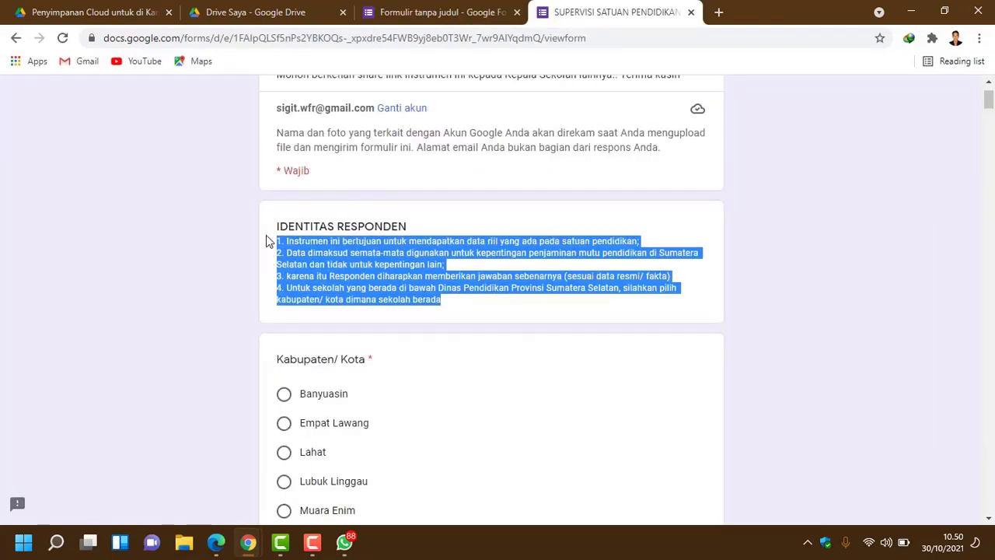
pyautogui.click(430, 12)
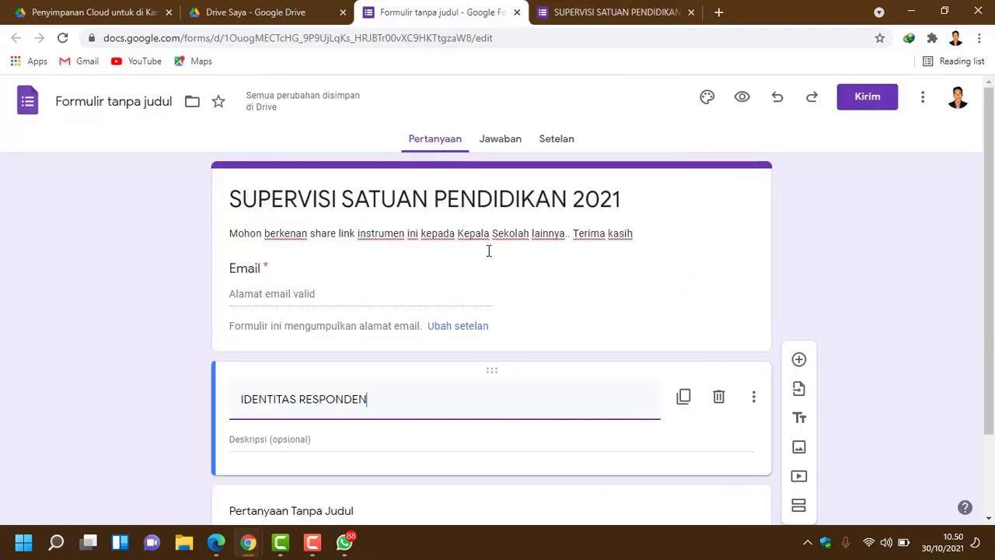
pyautogui.click(304, 440)
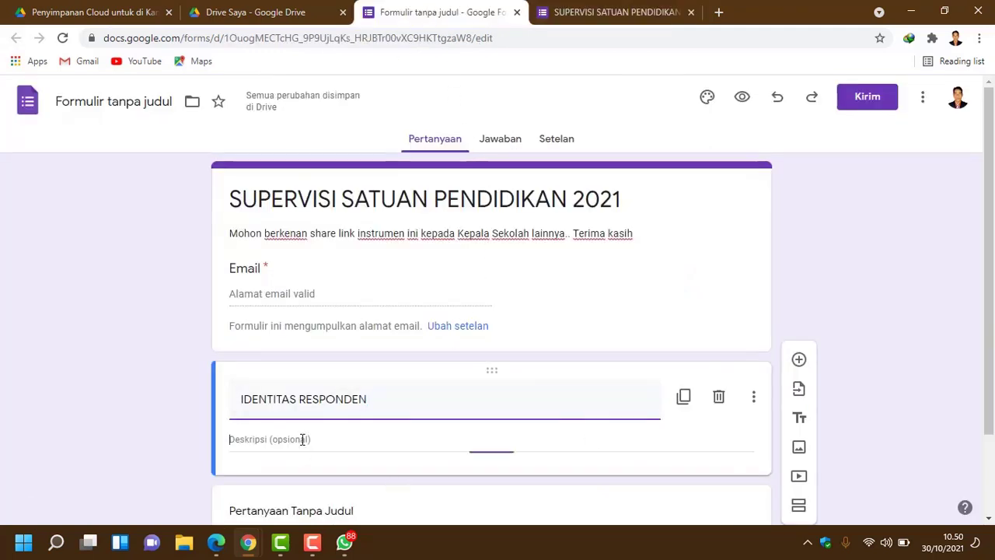
pyautogui.hotkey('ctrl', 'v')
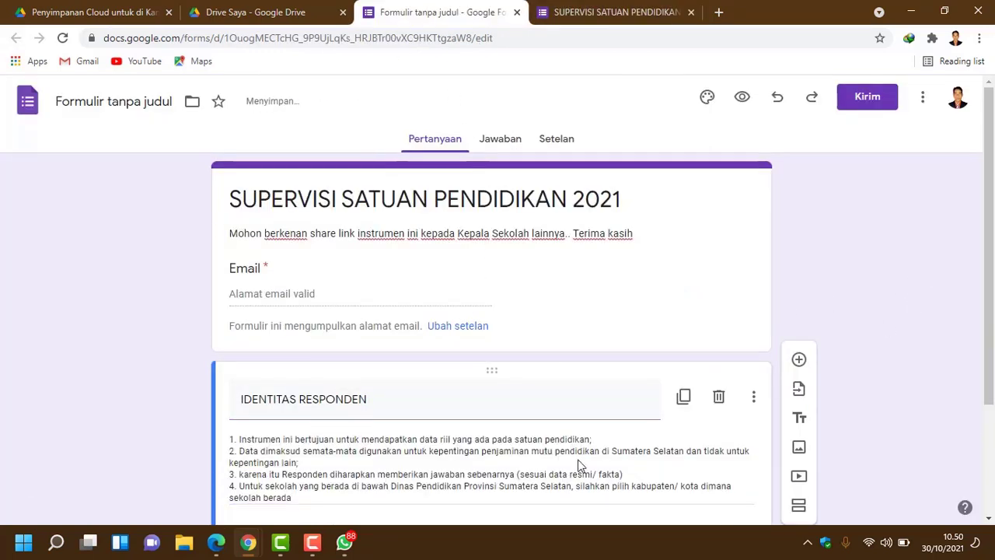
pyautogui.scroll(-3, 404, 429)
pyautogui.scroll(2, 422, 351)
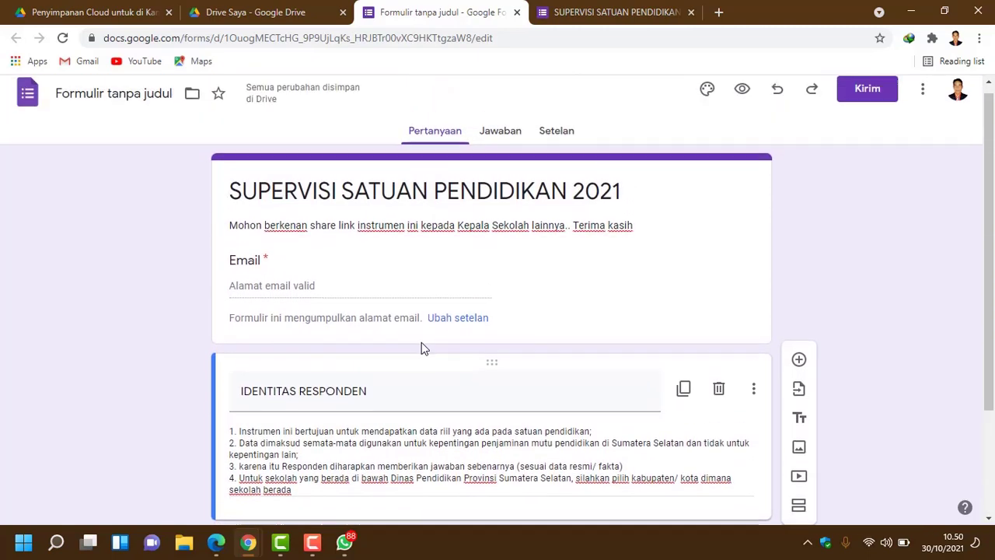
pyautogui.scroll(-2, 423, 347)
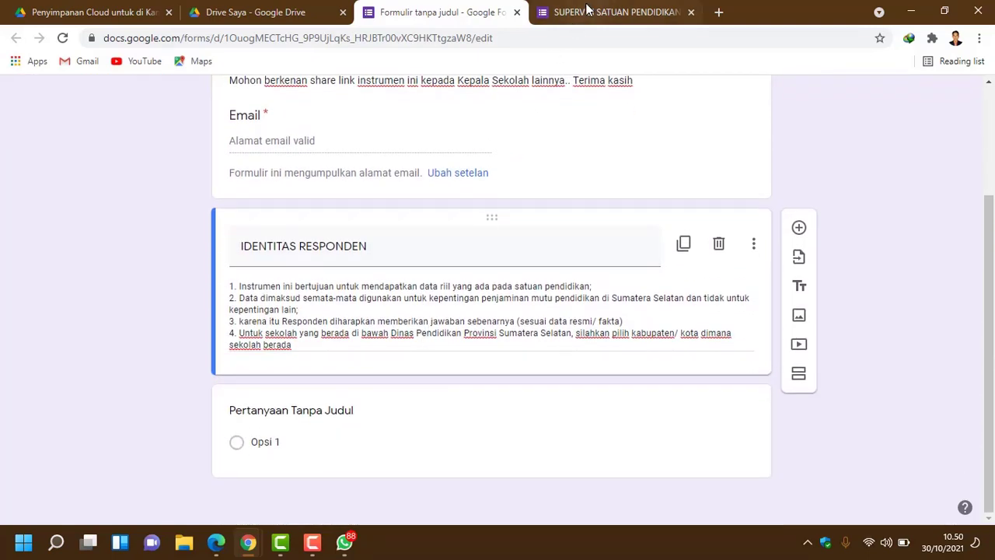
# Step: Copy the 'Kabupaten/ Kota' question title from the original form
pyautogui.click(606, 11)
pyautogui.scroll(-1, 519, 281)
pyautogui.scroll(-2, 534, 307)
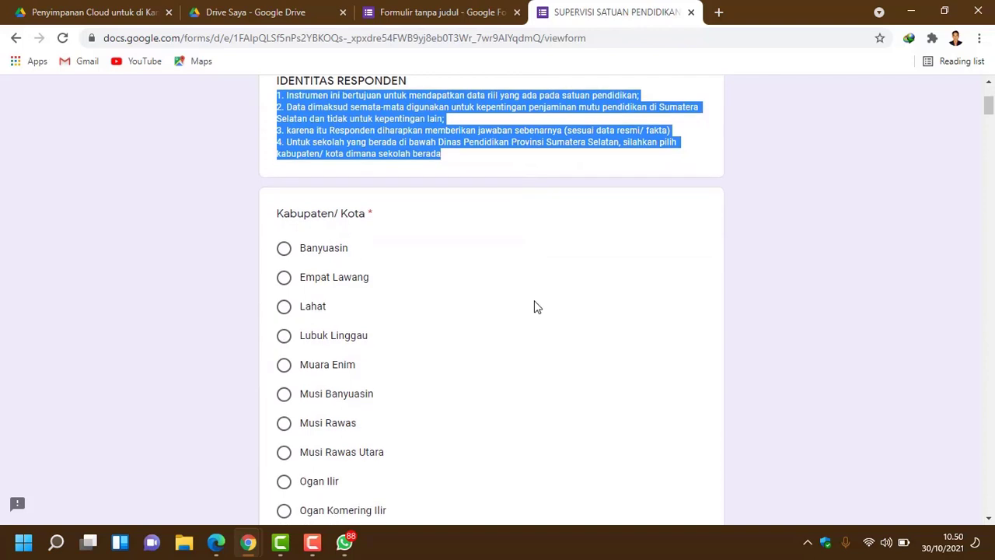
pyautogui.scroll(-1, 471, 316)
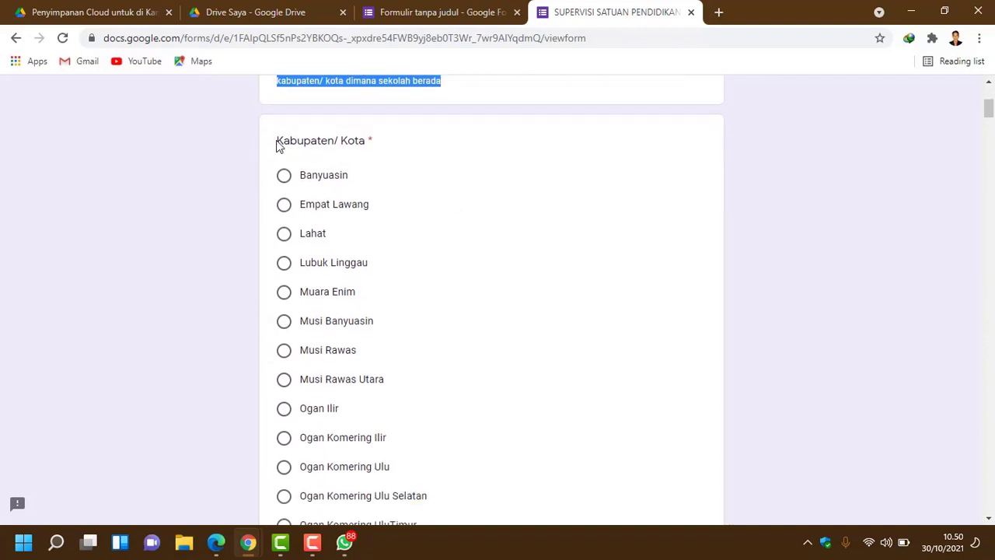
pyautogui.moveTo(278, 142); pyautogui.dragTo(367, 142)
pyautogui.hotkey('ctrl', 'c')
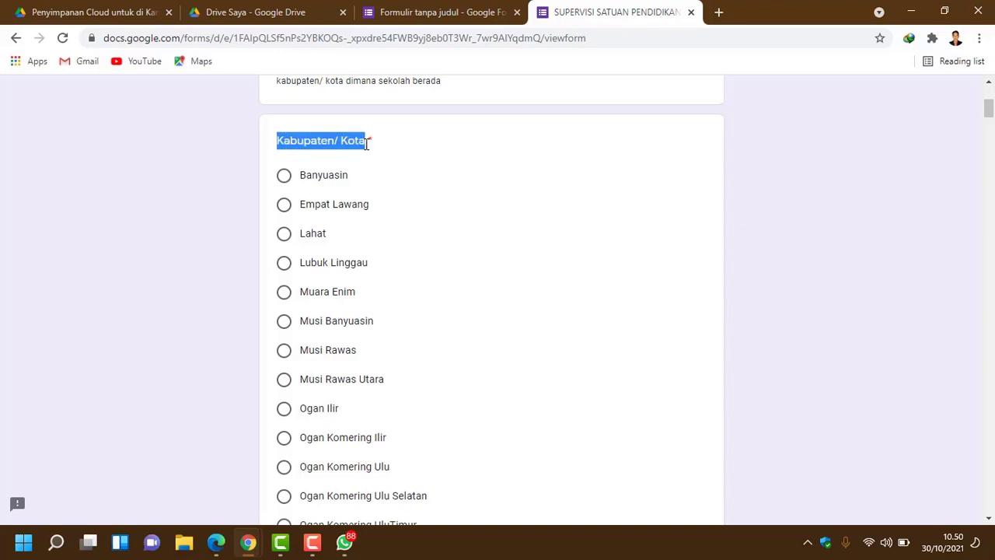
pyautogui.click(437, 15)
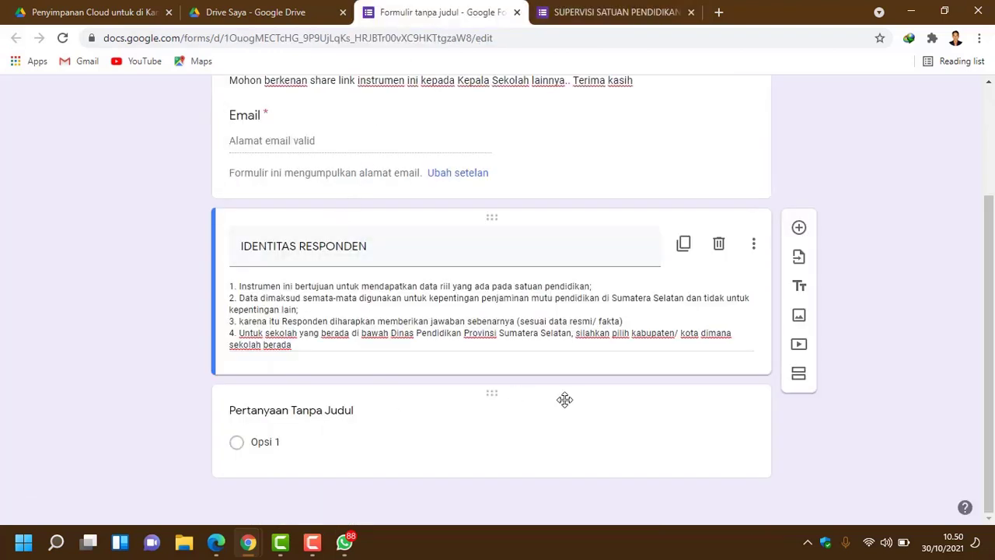
# Step: Title the new question 'Kabupaten/ Kota', leaving it as a short-answer question
pyautogui.click(272, 414)
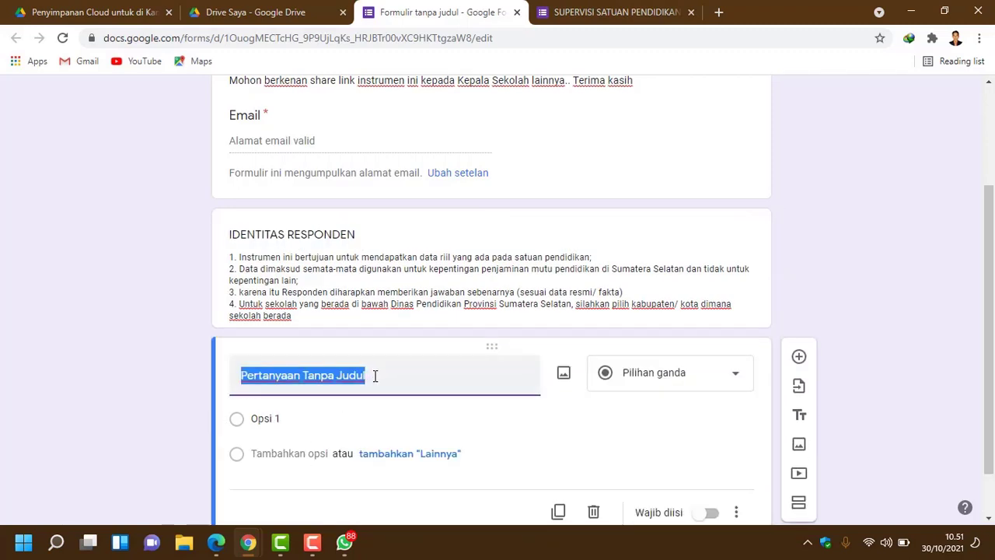
pyautogui.press('BackSpace')
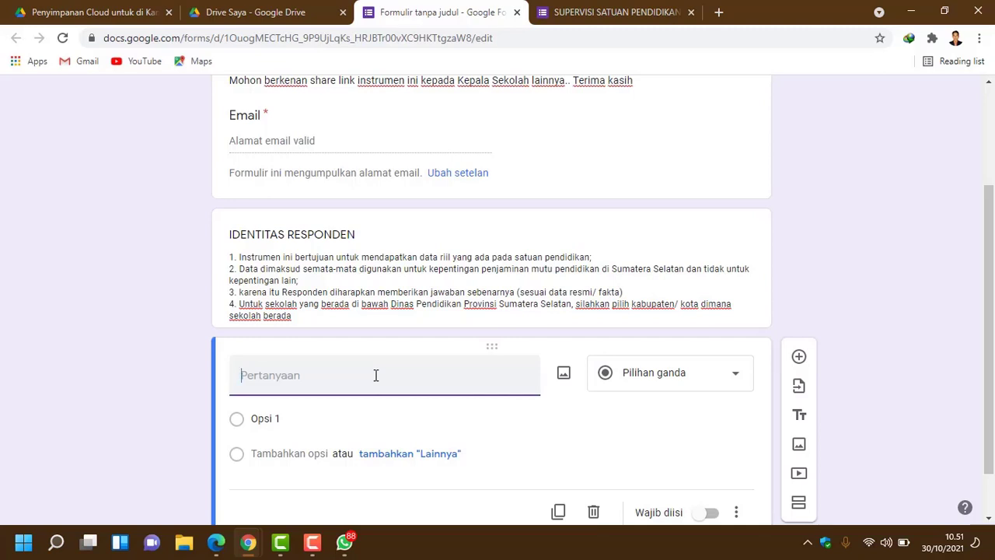
pyautogui.hotkey('ctrl', 'v')
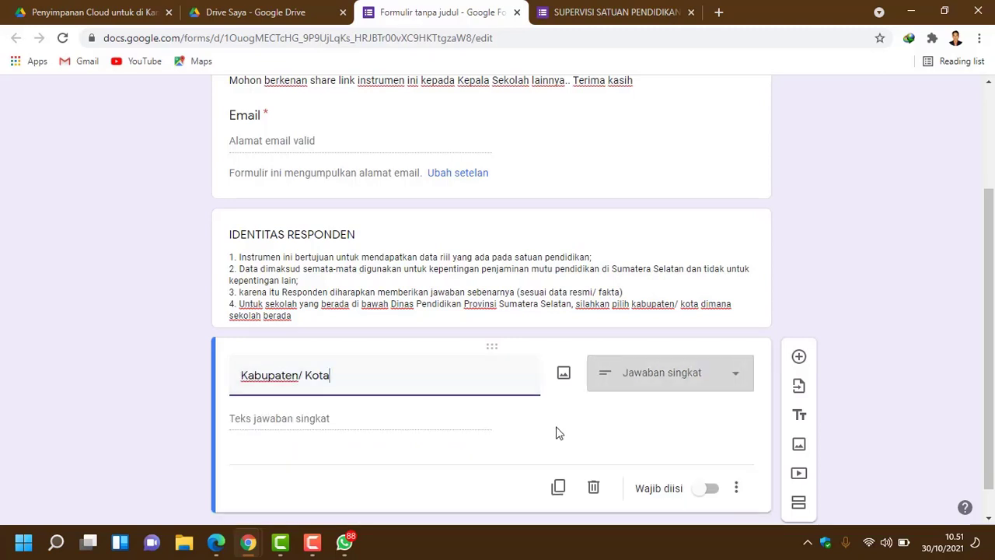
pyautogui.scroll(-1, 497, 458)
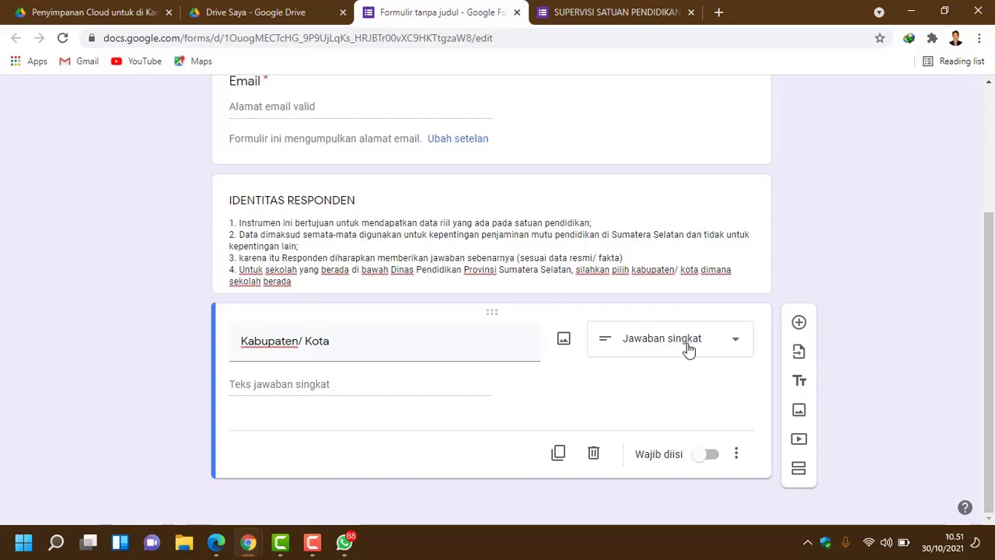
pyautogui.click(690, 348)
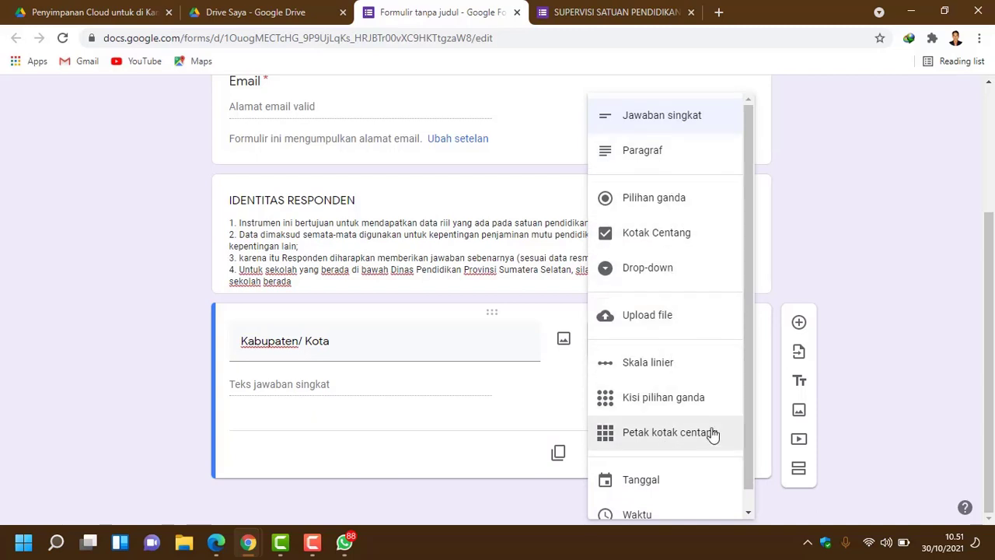
pyautogui.click(778, 223)
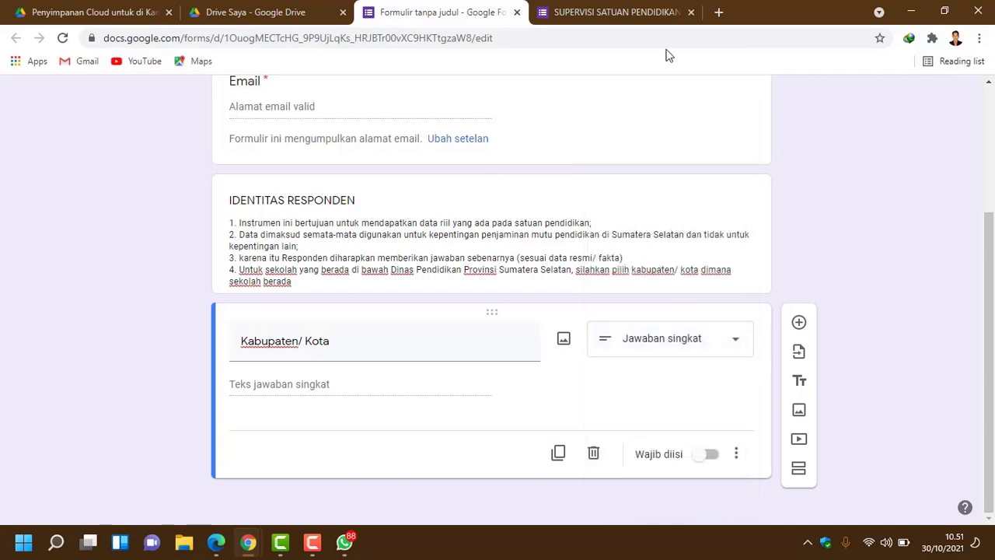
# Step: Copy the original's Kabupaten/ Kota options, Banyuasin through Prabumulih
pyautogui.click(610, 14)
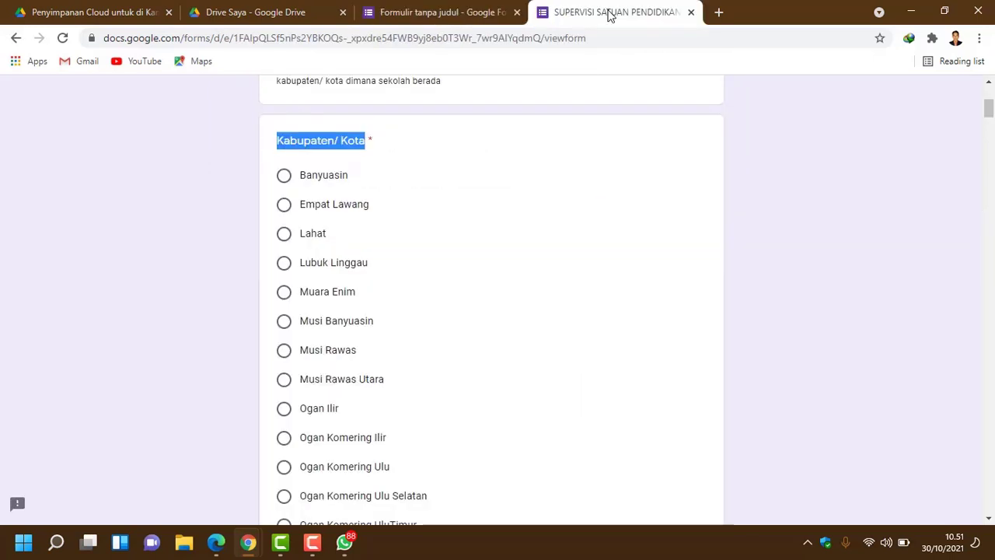
pyautogui.scroll(-1, 493, 372)
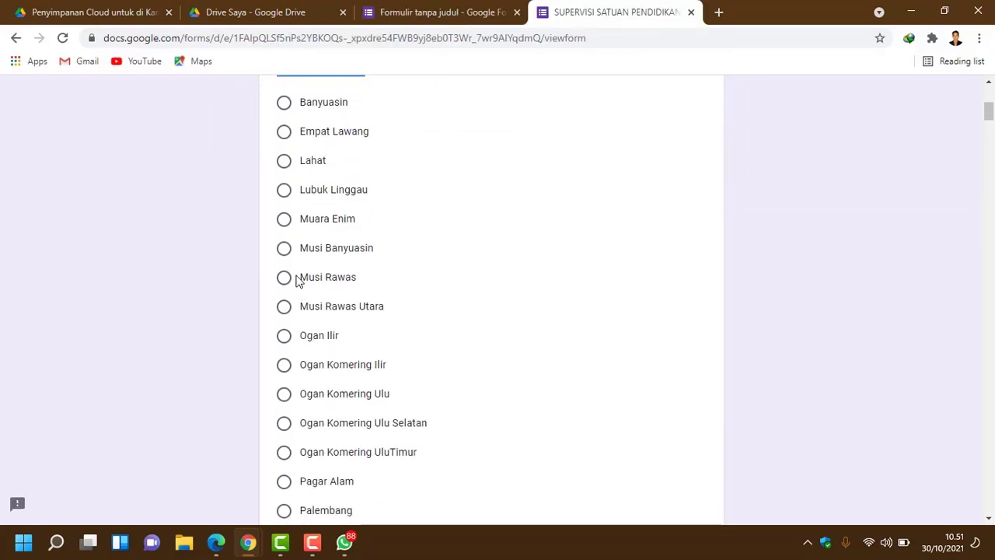
pyautogui.scroll(1, 303, 282)
pyautogui.scroll(-2, 311, 299)
pyautogui.scroll(-1, 366, 366)
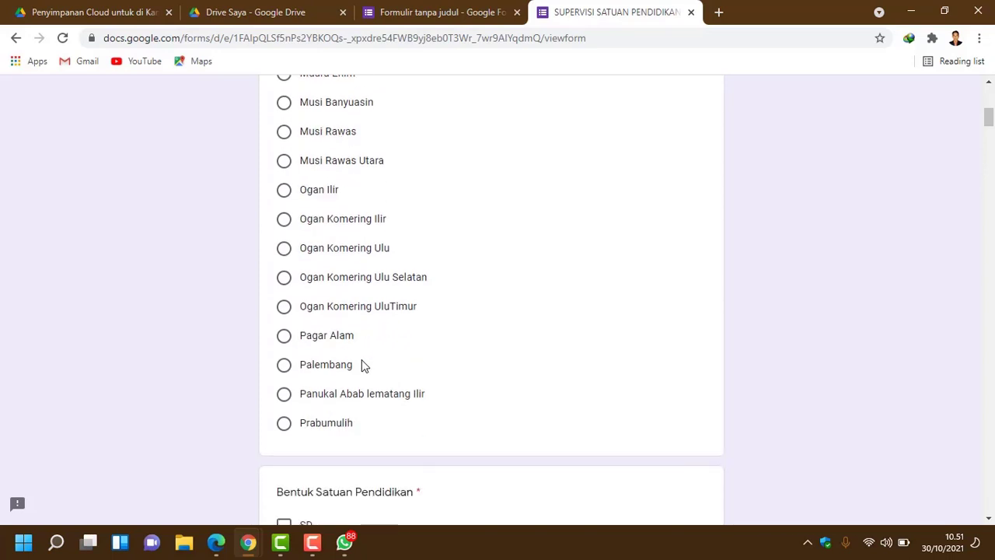
pyautogui.scroll(3, 363, 365)
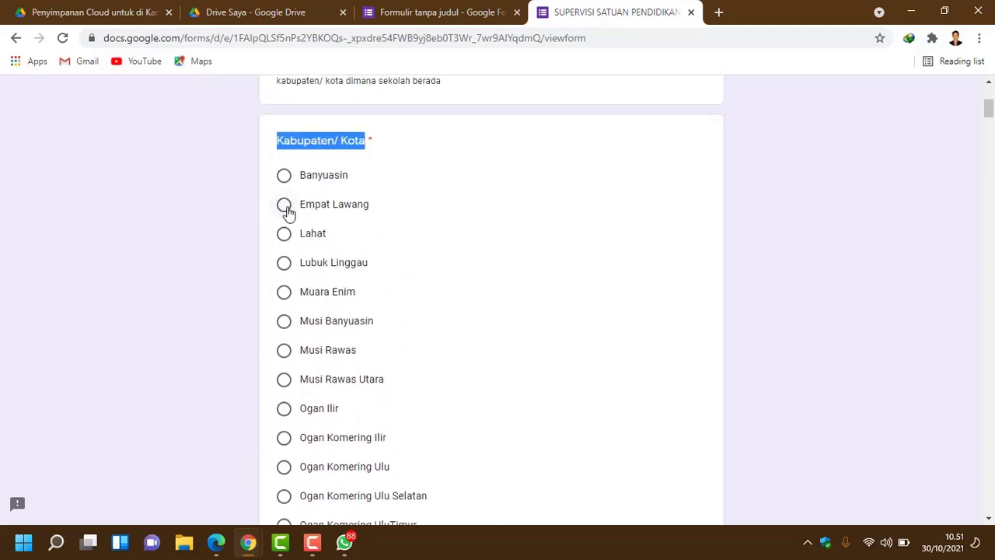
pyautogui.click(285, 206)
pyautogui.click(284, 178)
pyautogui.click(285, 207)
pyautogui.scroll(-1, 362, 286)
pyautogui.scroll(-3, 361, 291)
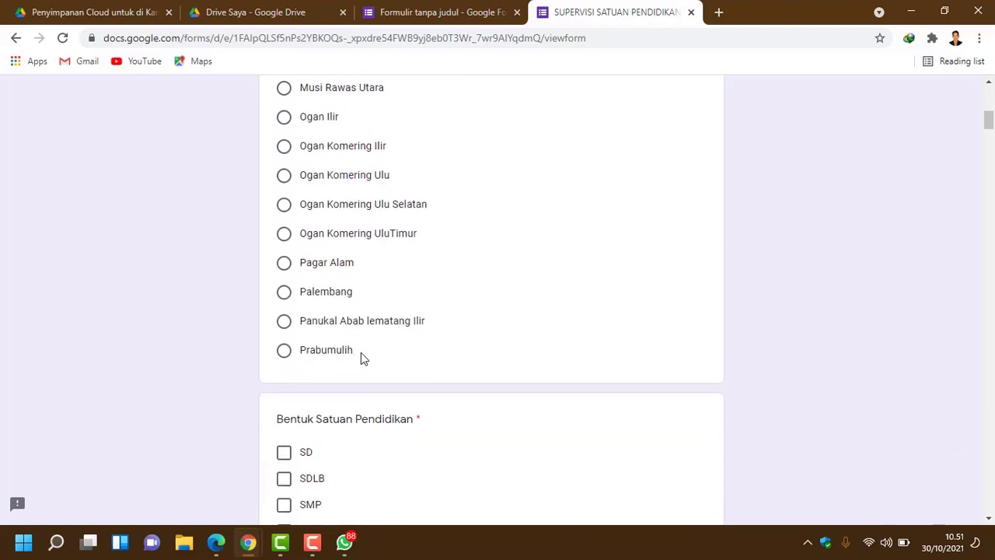
pyautogui.moveTo(361, 352); pyautogui.dragTo(286, 237)
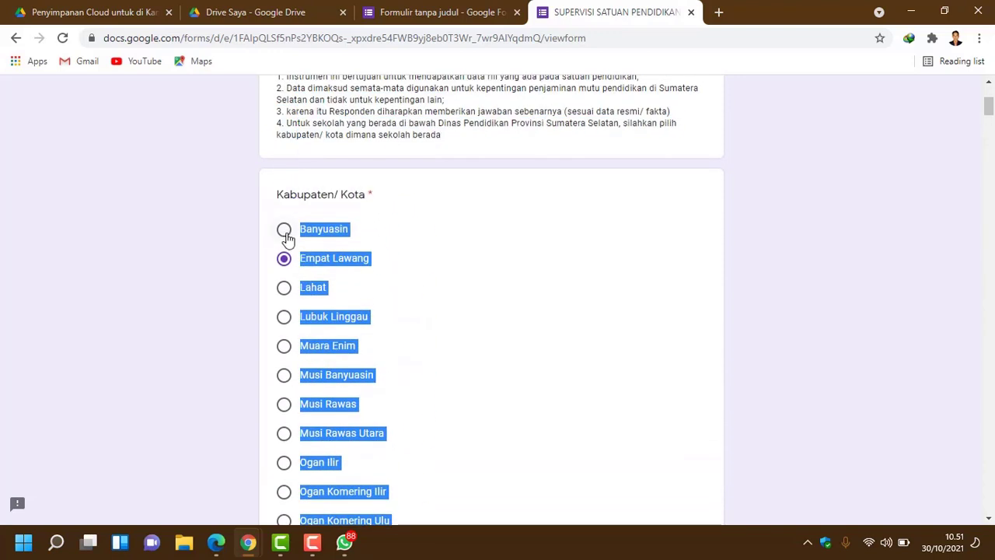
pyautogui.rightClick(326, 235)
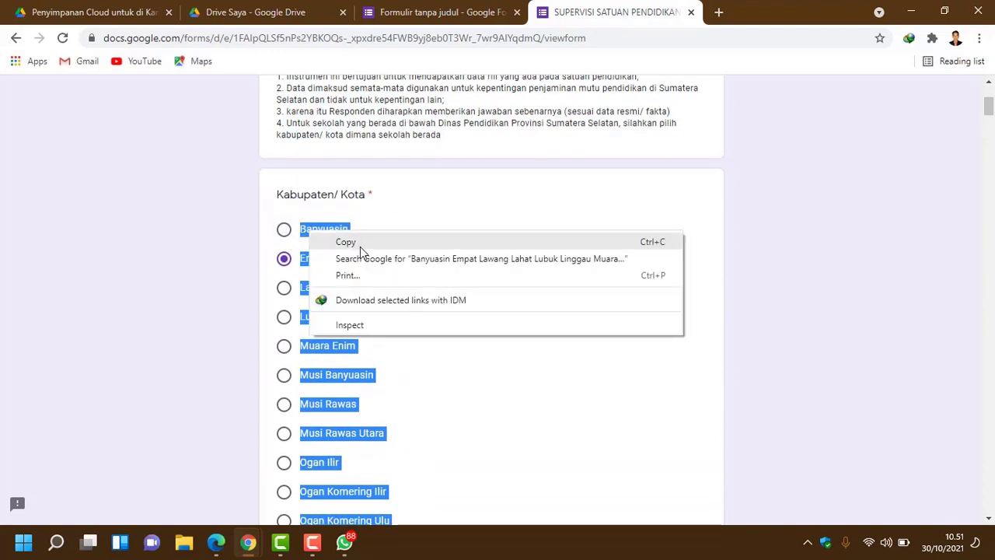
pyautogui.click(360, 246)
pyautogui.click(461, 22)
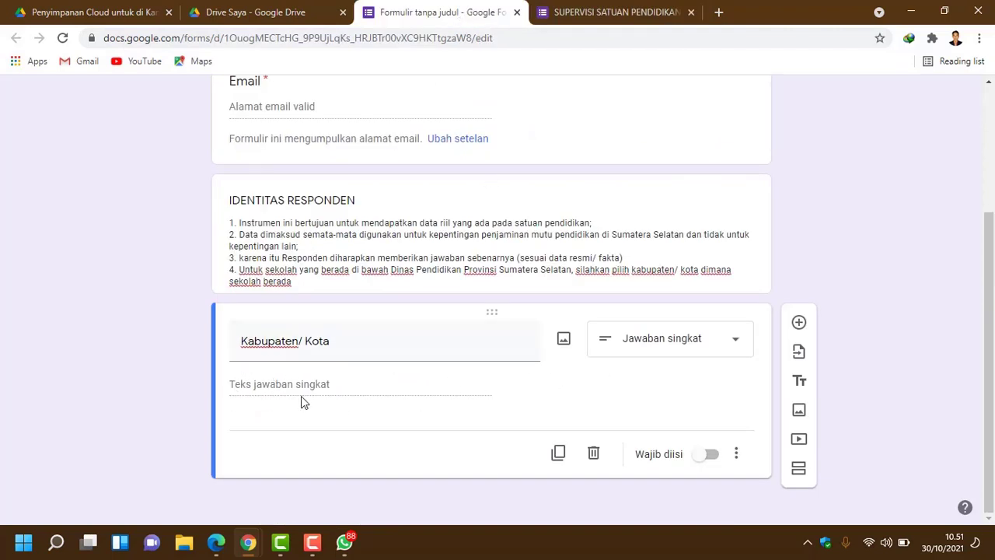
# Step: Turn Kabupaten/ Kota into a multiple-choice question and paste the regency names as options
pyautogui.click(513, 356)
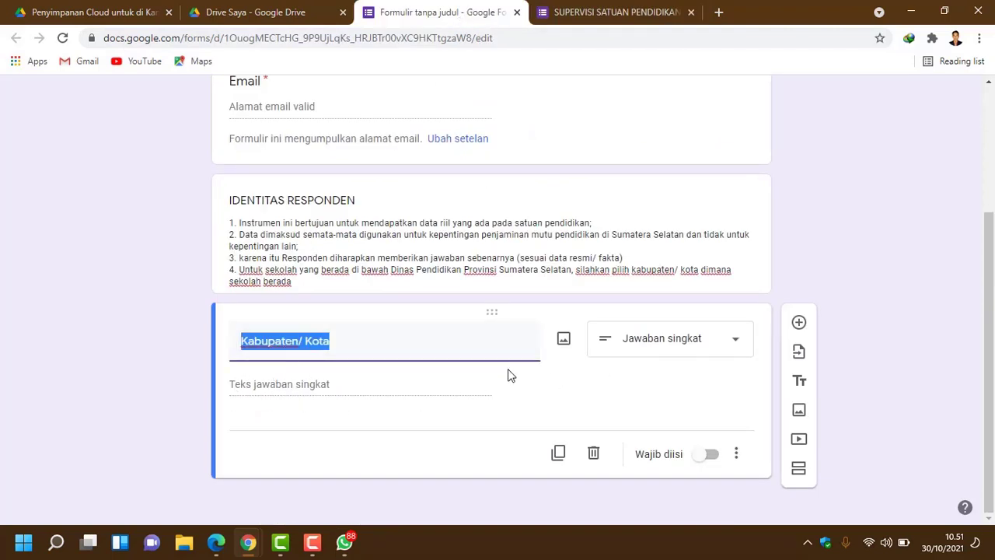
pyautogui.click(736, 342)
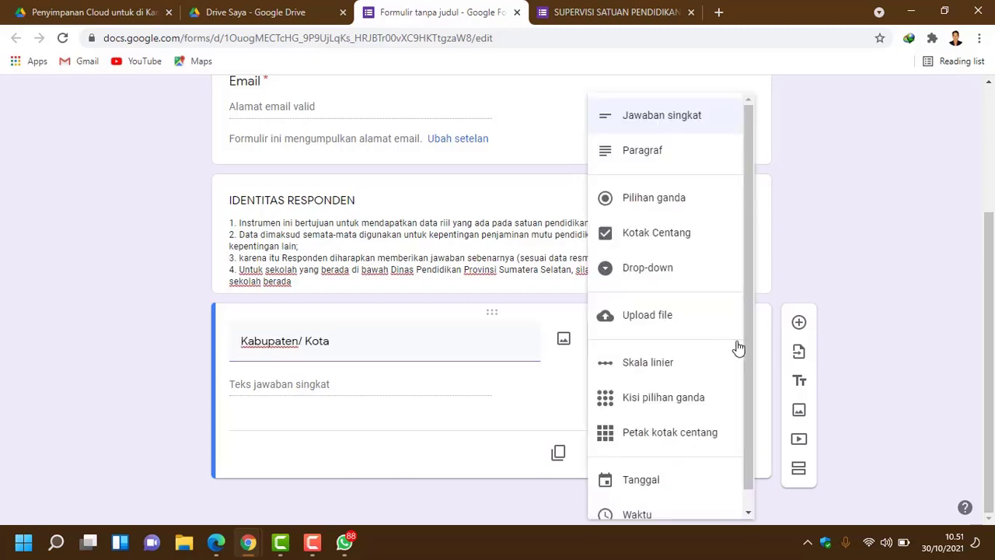
pyautogui.click(691, 202)
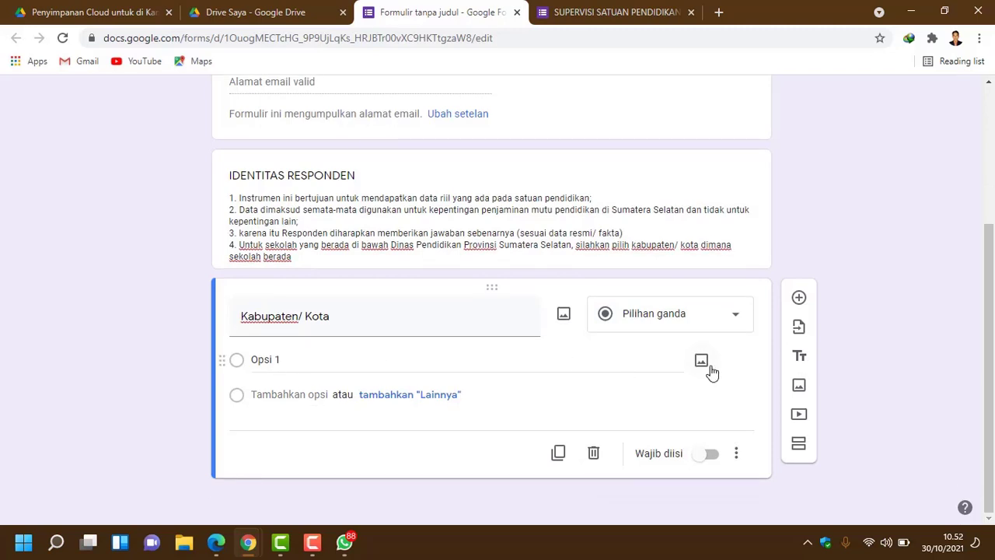
pyautogui.click(740, 315)
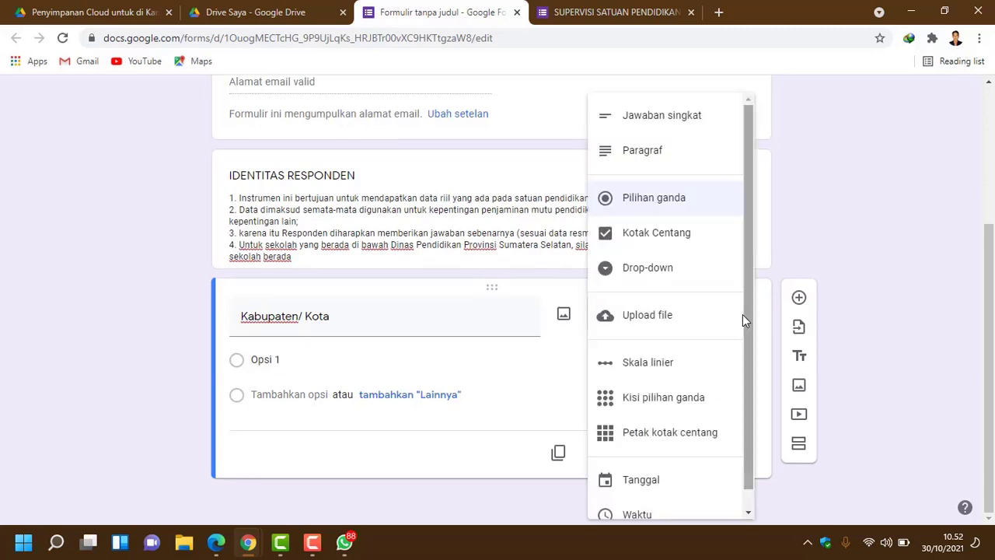
pyautogui.click(716, 207)
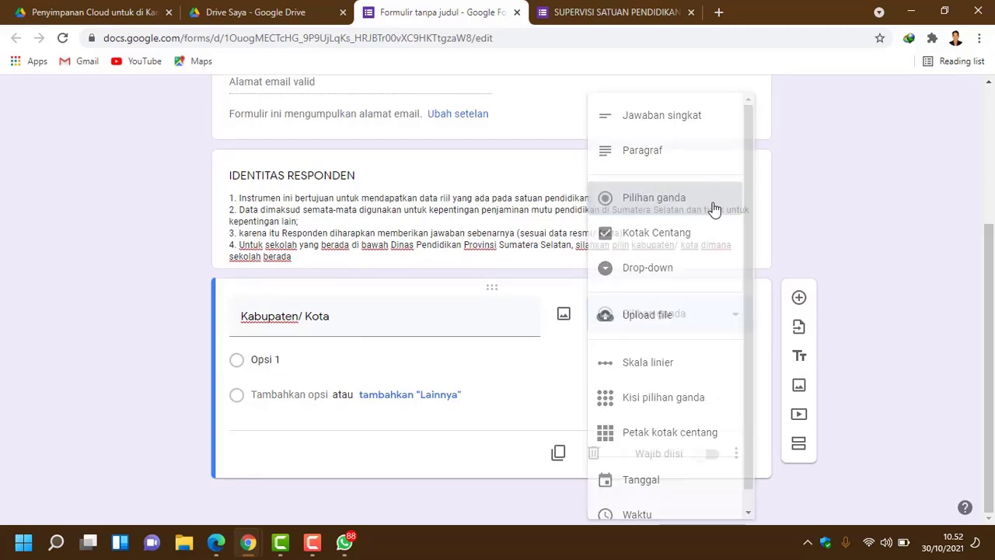
pyautogui.click(265, 362)
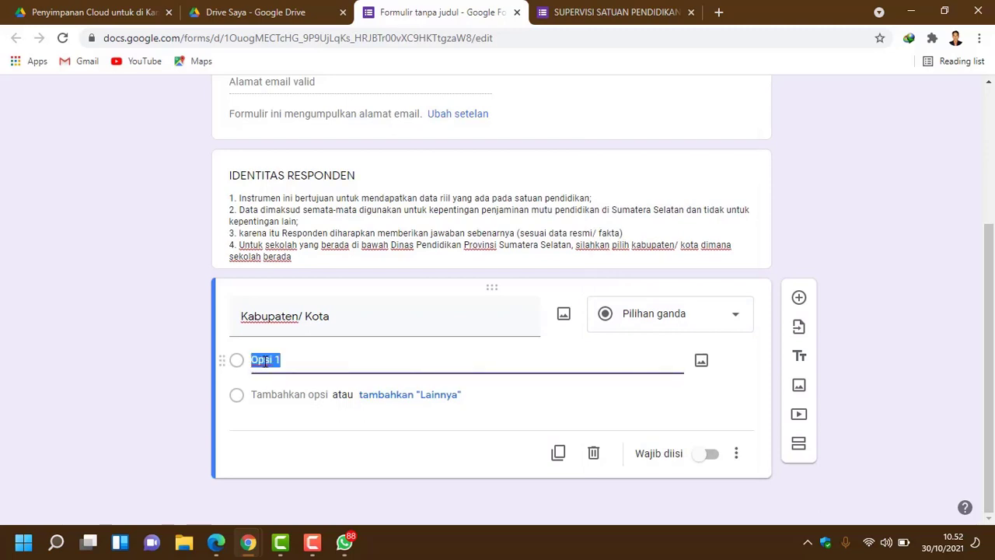
pyautogui.hotkey('ctrl', 'v')
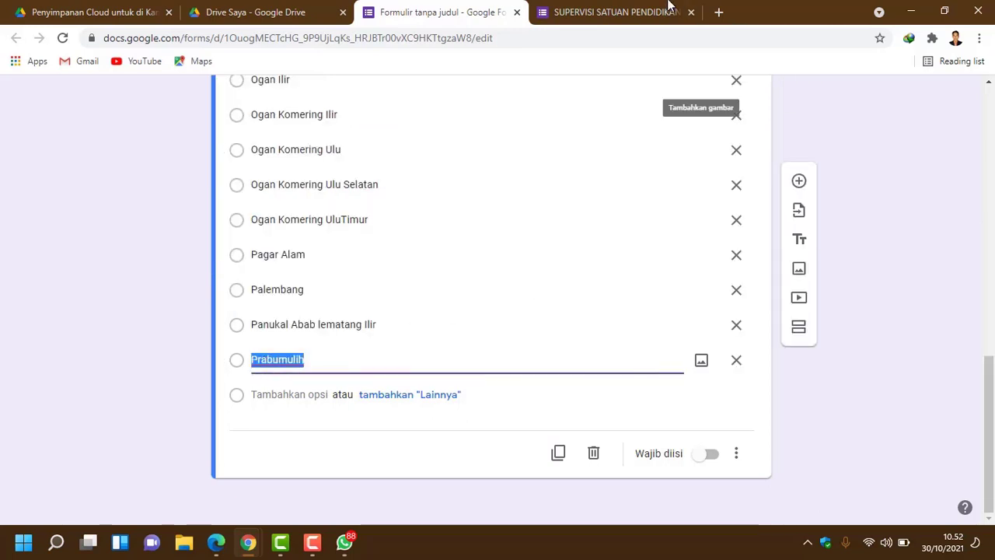
# Step: Compare the pasted regency options with the original form's list, Banyuasin to Prabumulih
pyautogui.click(645, 11)
pyautogui.scroll(-2, 351, 321)
pyautogui.scroll(-5, 351, 321)
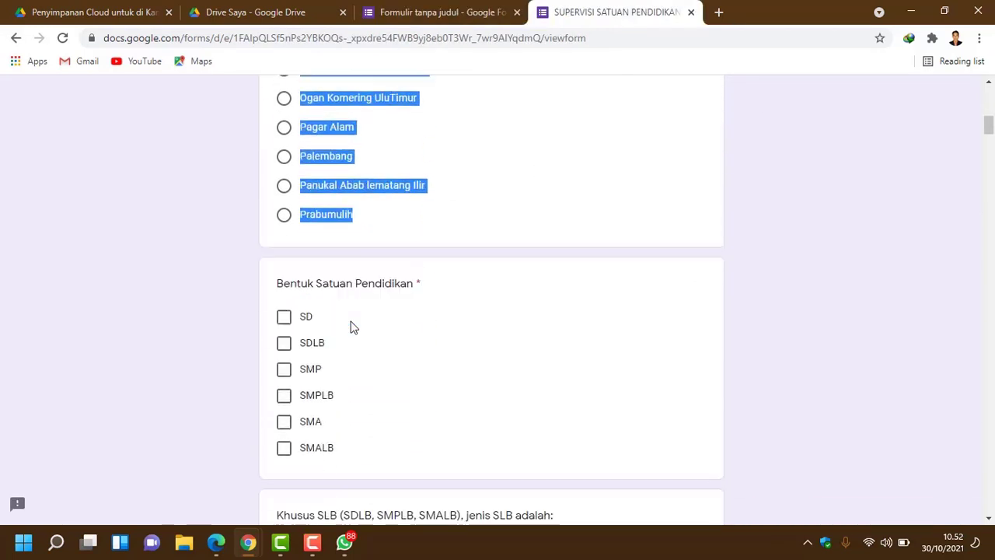
pyautogui.click(447, 12)
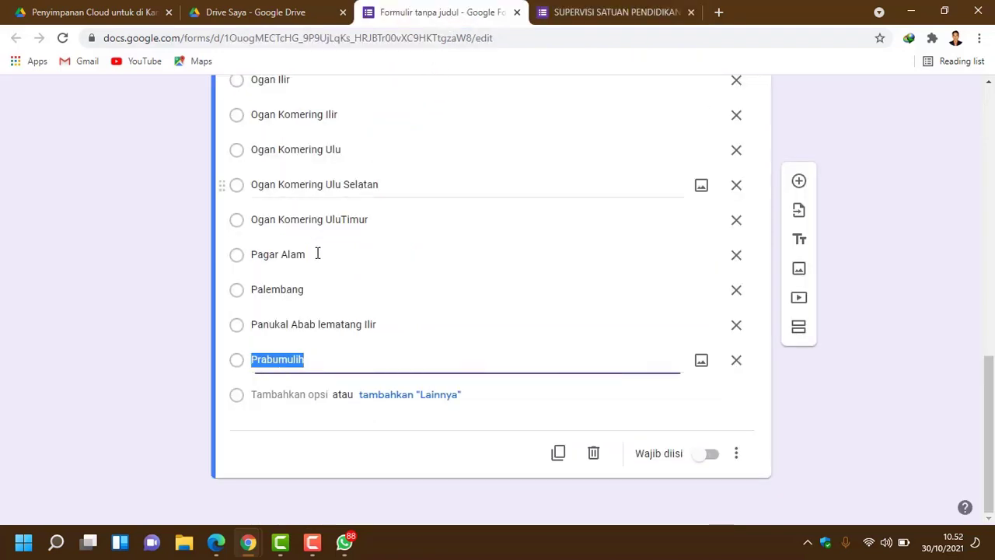
pyautogui.scroll(4, 384, 362)
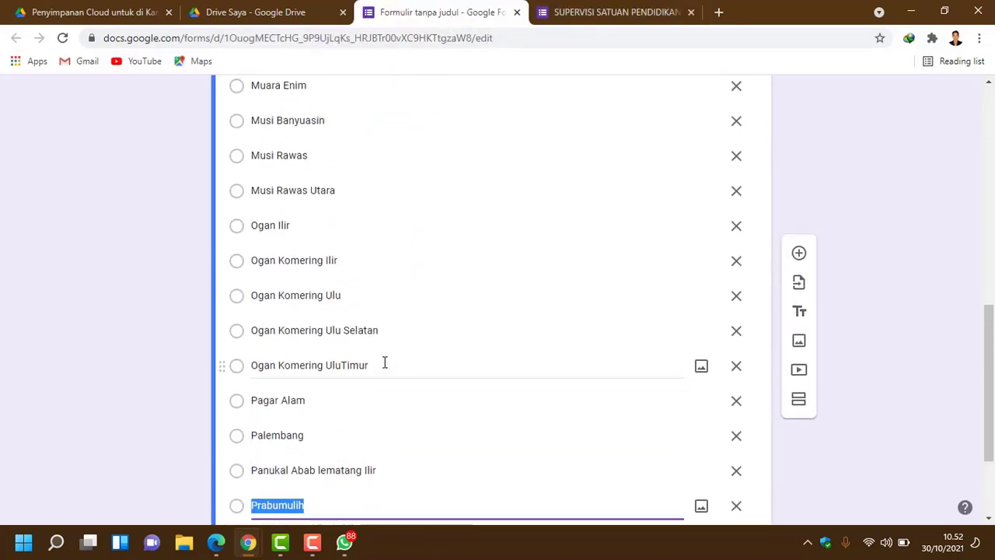
pyautogui.scroll(-1, 278, 378)
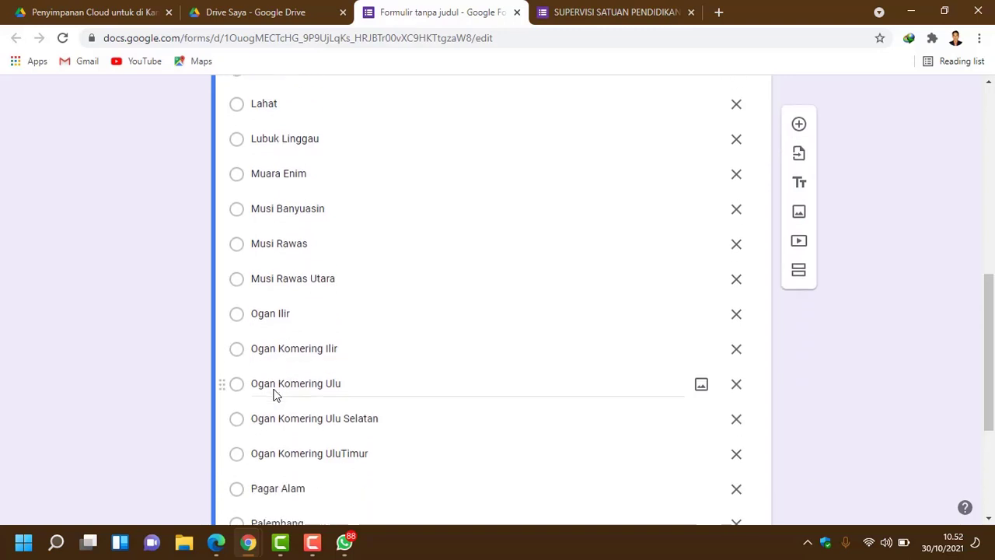
pyautogui.click(256, 297)
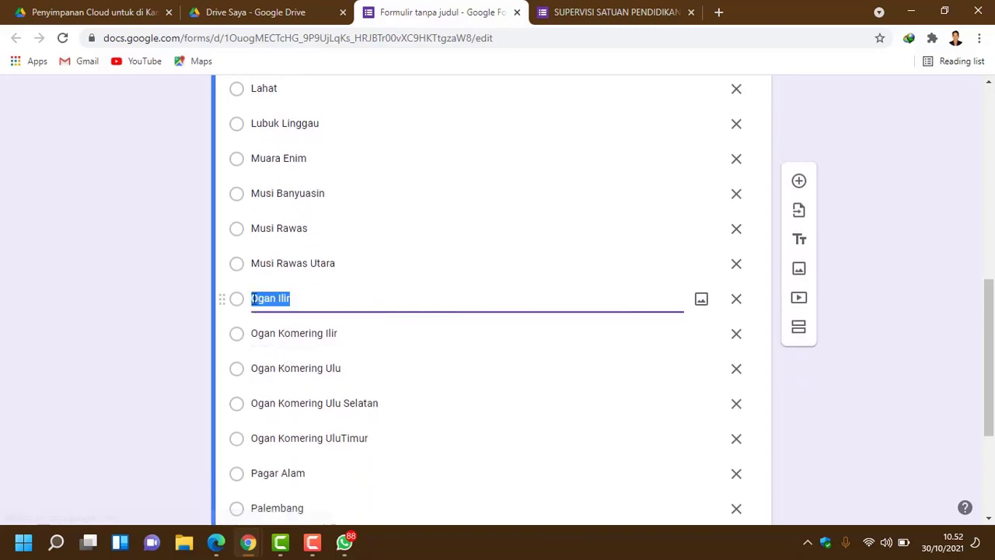
pyautogui.click(256, 298)
pyautogui.scroll(-2, 294, 354)
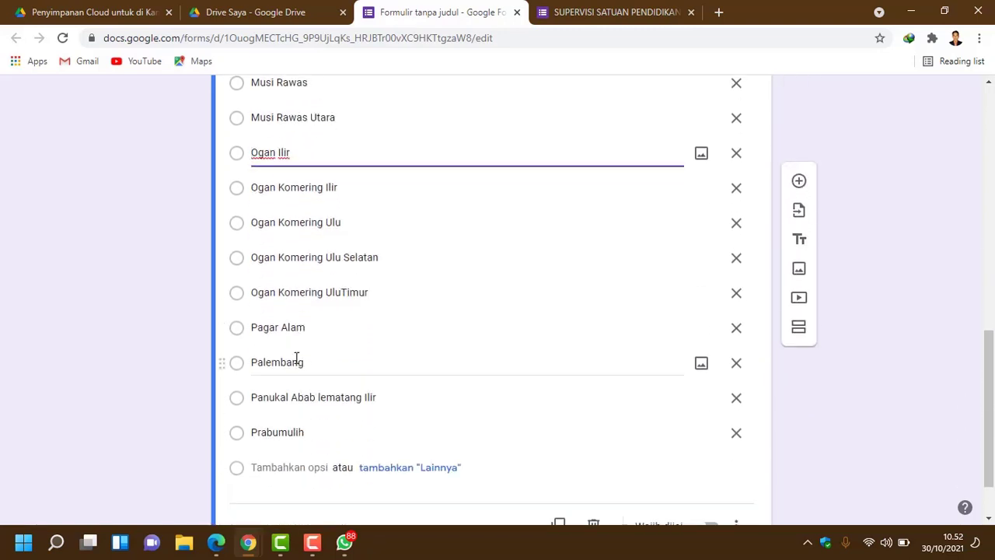
pyautogui.scroll(-1, 296, 359)
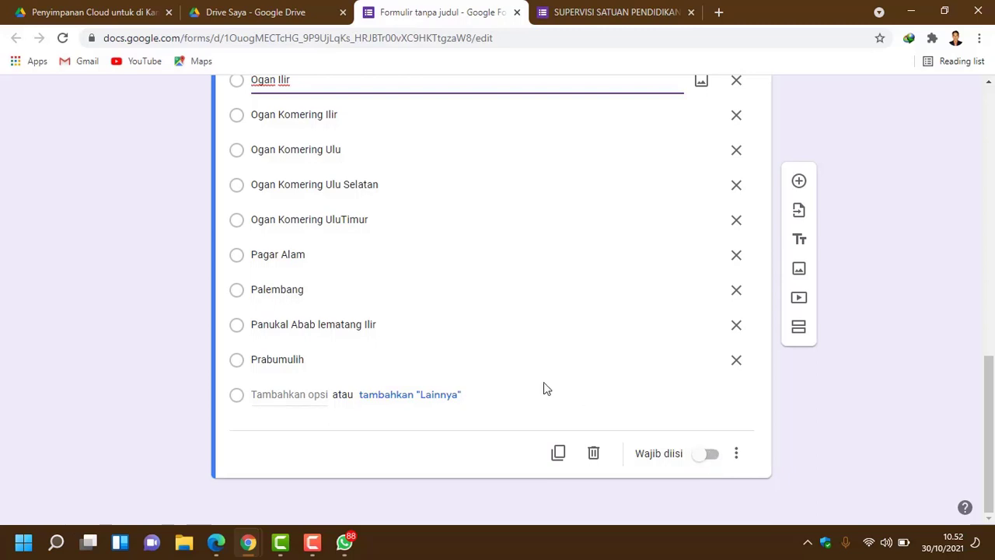
pyautogui.scroll(5, 475, 373)
pyautogui.scroll(1, 336, 329)
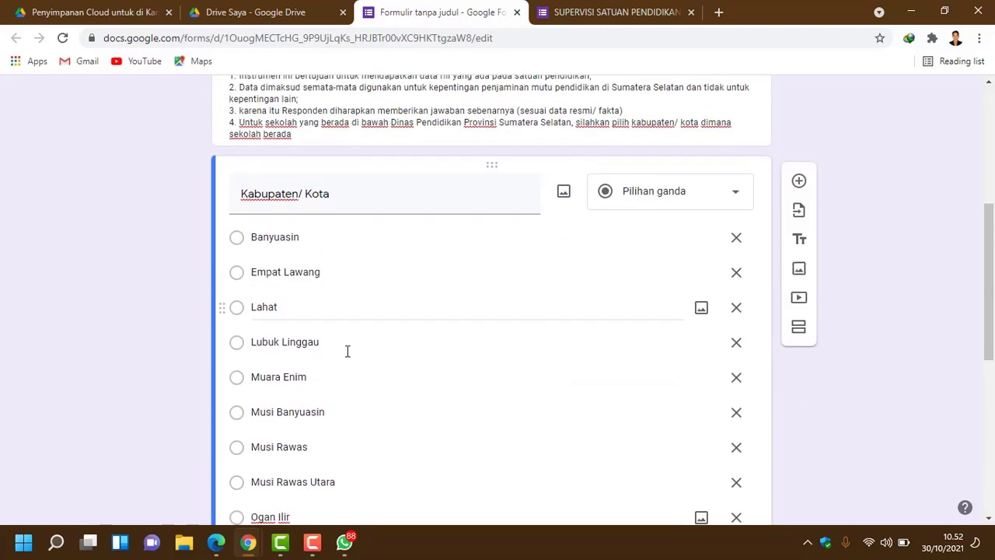
pyautogui.scroll(-5, 347, 350)
pyautogui.scroll(-1, 351, 386)
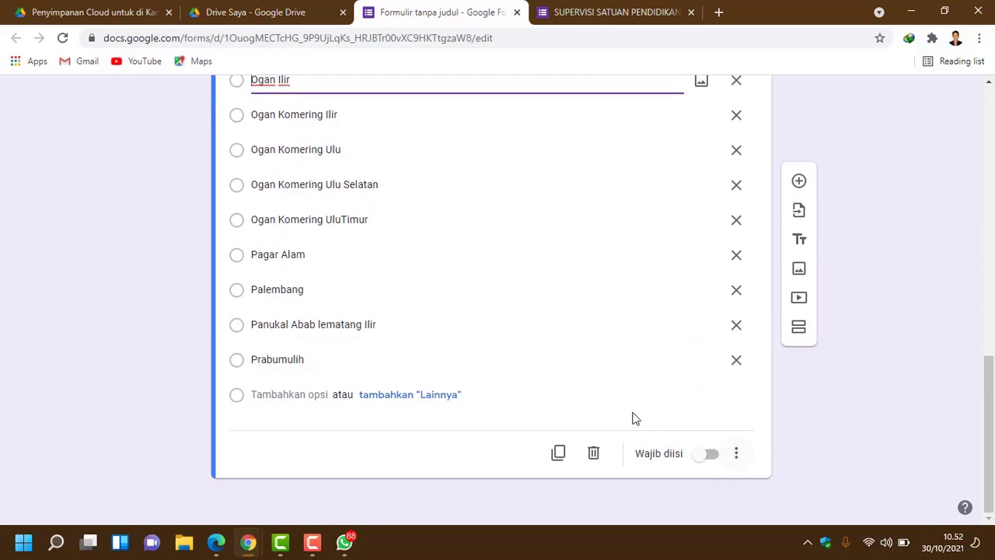
pyautogui.scroll(5, 627, 405)
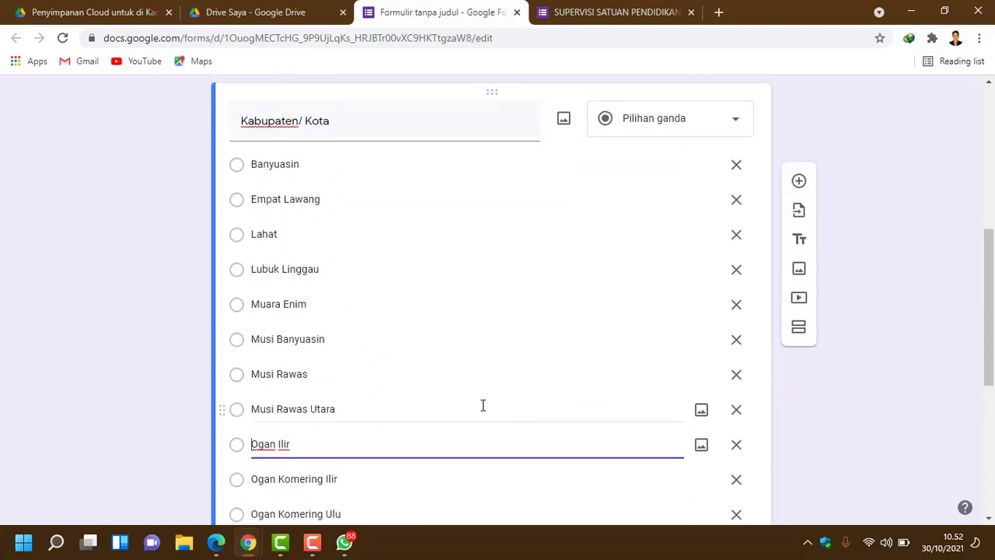
pyautogui.scroll(-5, 444, 340)
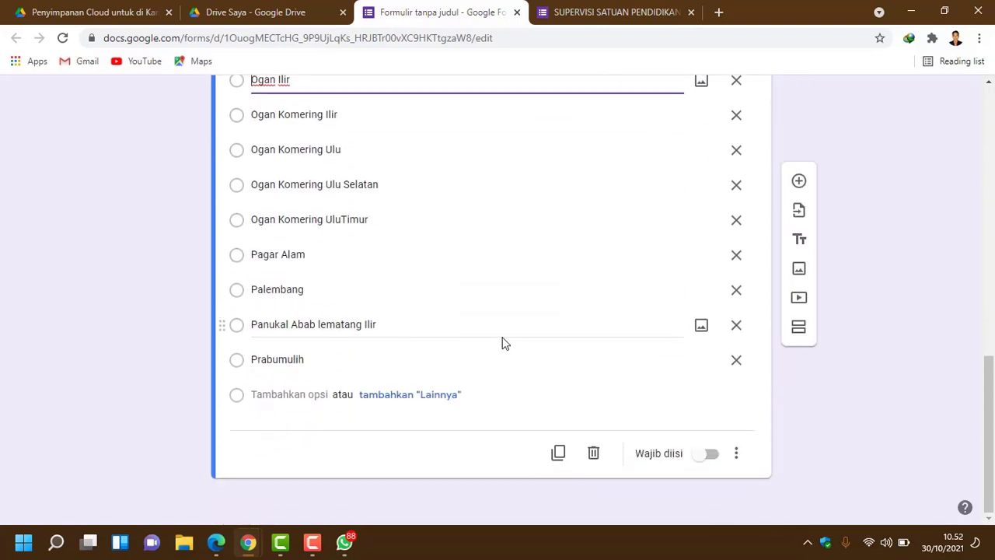
# Step: Make the Kabupaten/ Kota question required and confirm Prabumulih is the last option
pyautogui.click(711, 464)
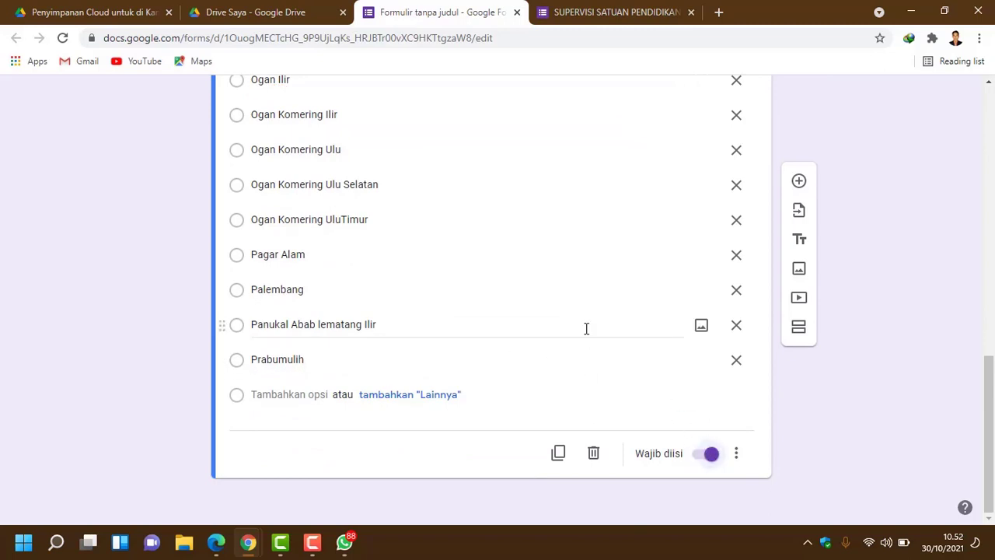
pyautogui.scroll(4, 586, 328)
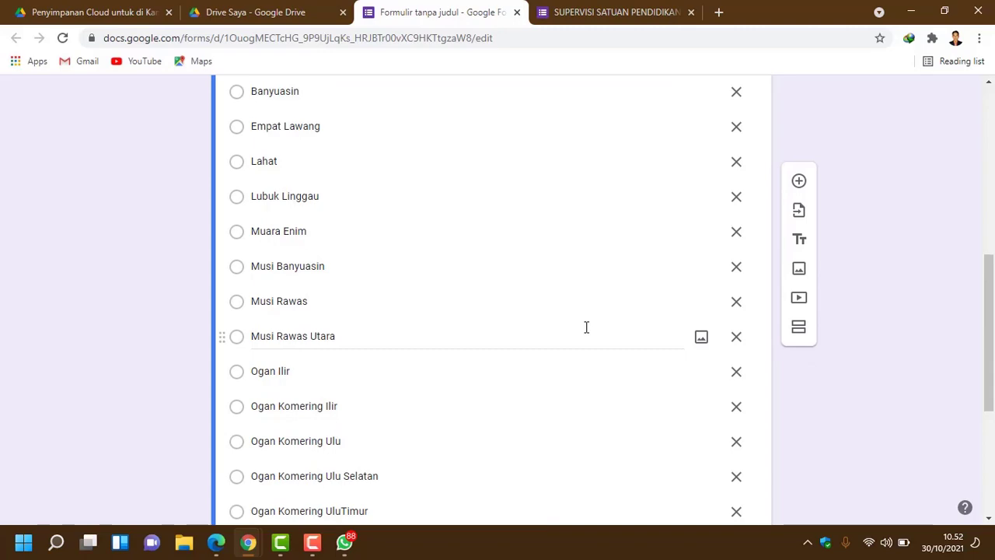
pyautogui.scroll(-3, 586, 327)
pyautogui.scroll(6, 586, 327)
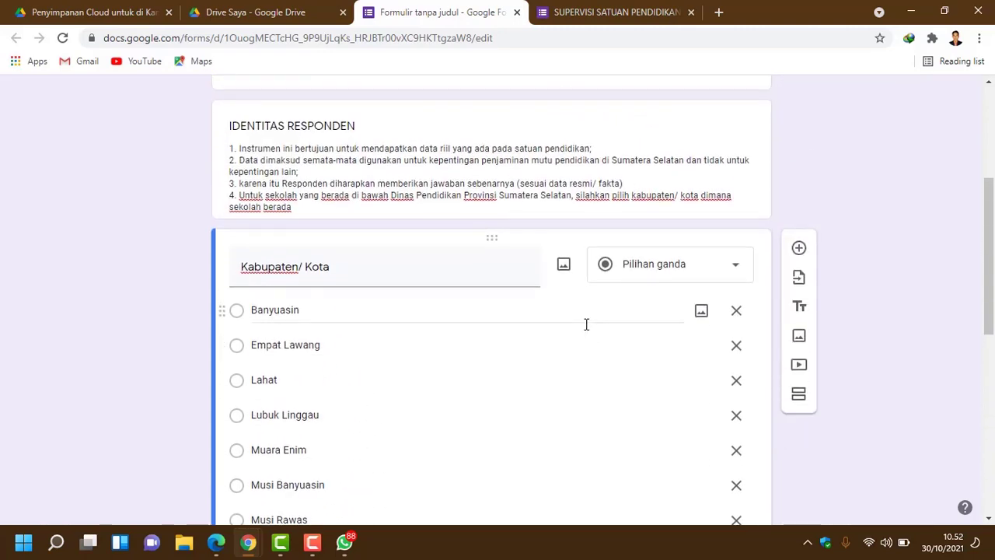
pyautogui.scroll(-1, 586, 324)
pyautogui.scroll(-1, 638, 304)
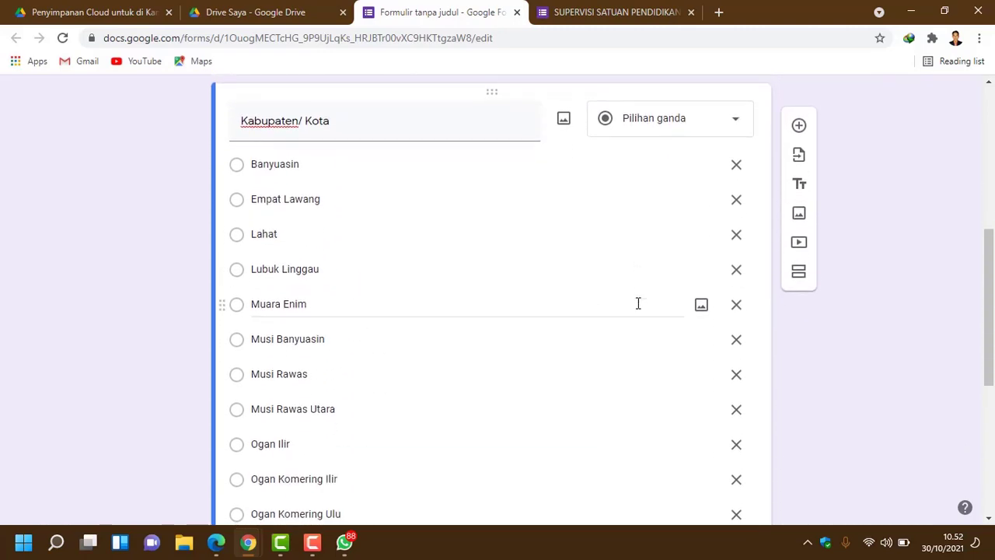
pyautogui.scroll(-2, 846, 278)
pyautogui.scroll(1, 846, 278)
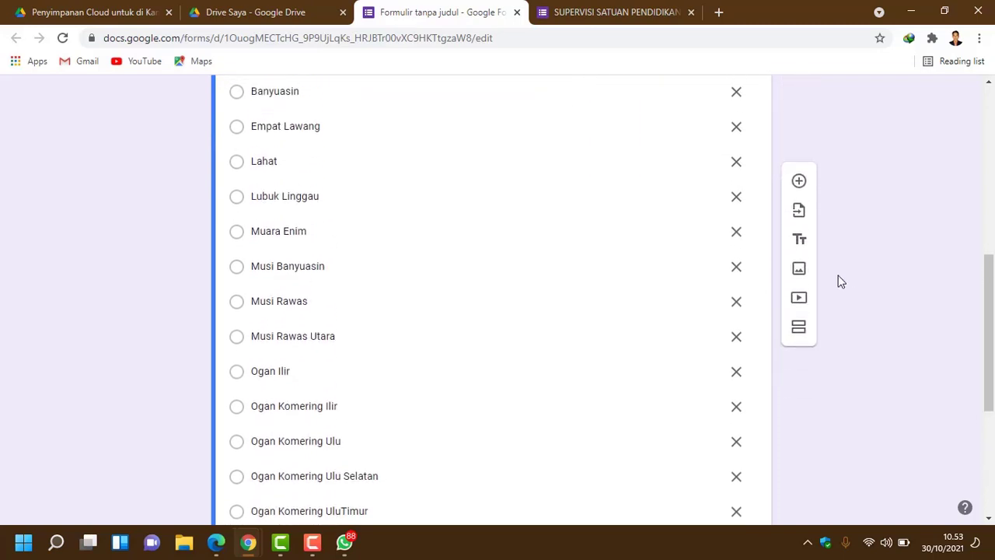
pyautogui.scroll(-4, 837, 279)
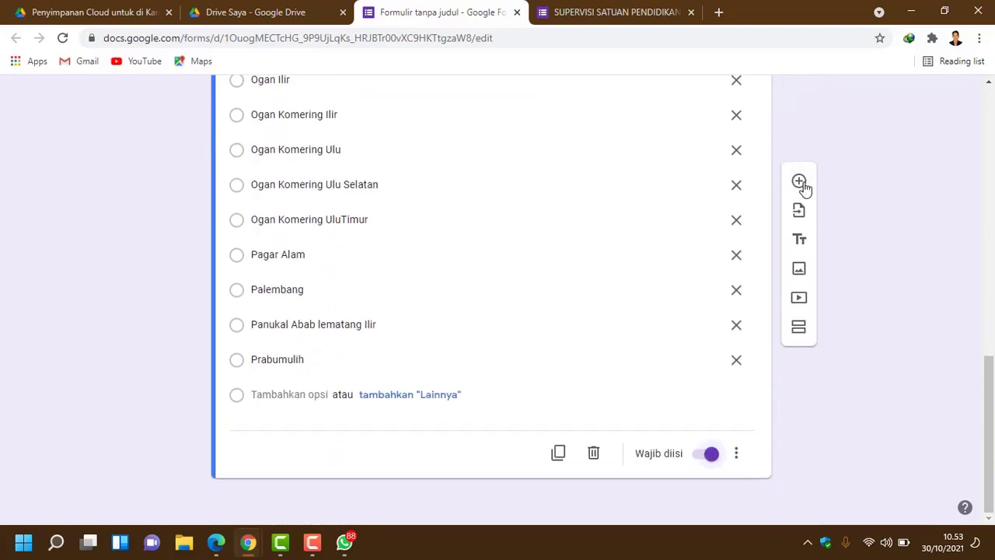
# Step: Add a new question titled 'Bentuk Satuan Pendidikan', copied from the original form
pyautogui.click(801, 184)
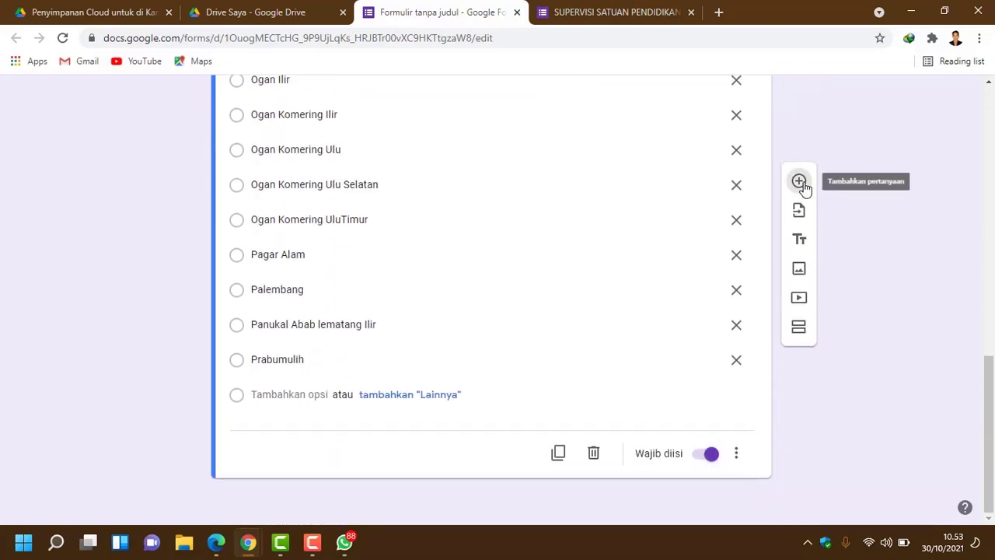
pyautogui.click(619, 22)
pyautogui.scroll(-1, 370, 252)
pyautogui.scroll(3, 346, 222)
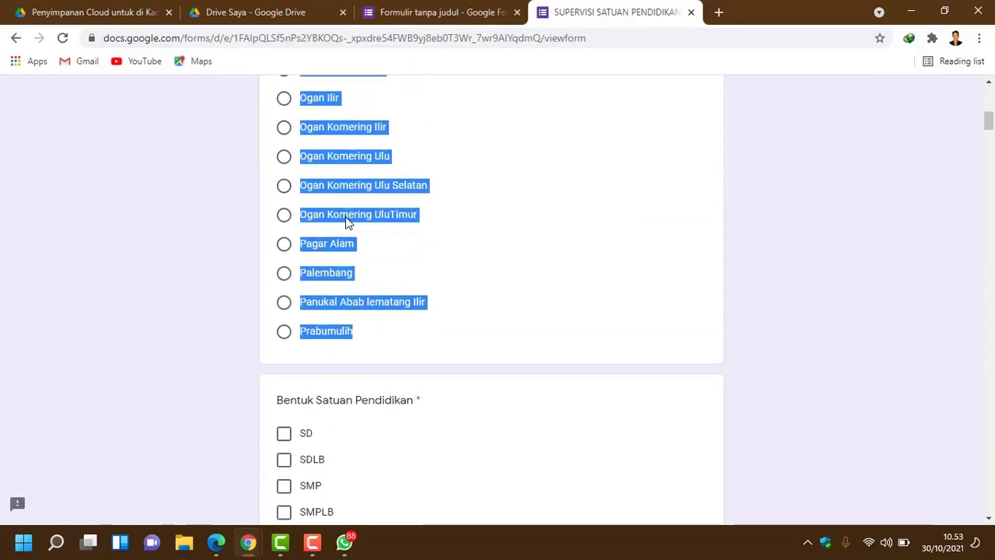
pyautogui.scroll(-1, 316, 342)
pyautogui.click(276, 333)
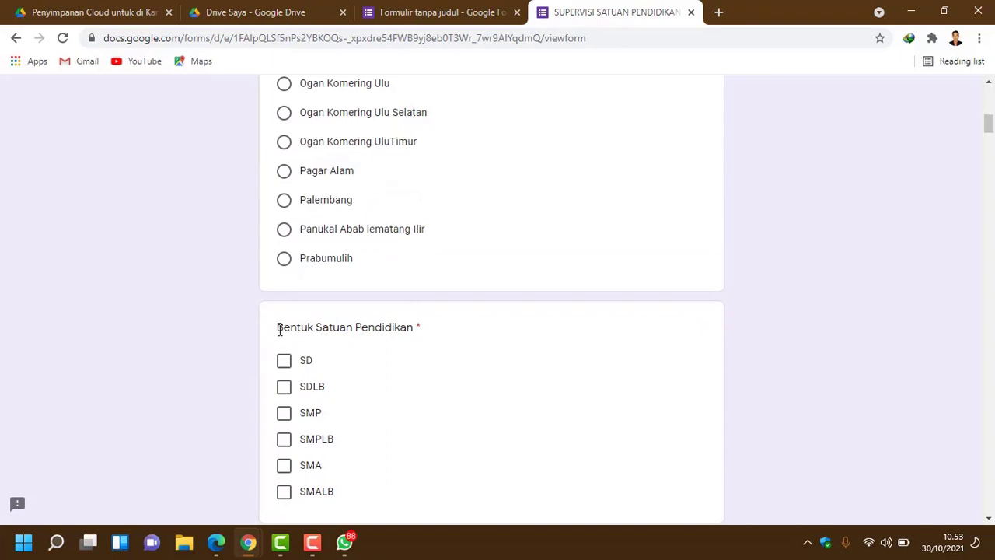
pyautogui.moveTo(279, 329); pyautogui.dragTo(416, 334)
pyautogui.press('super+c')
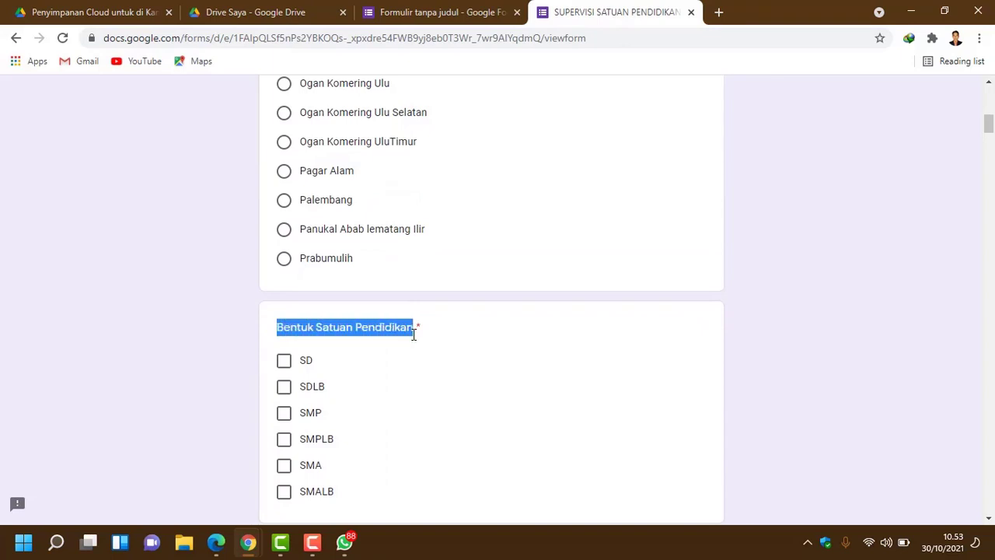
pyautogui.click(461, 16)
pyautogui.rightClick(277, 431)
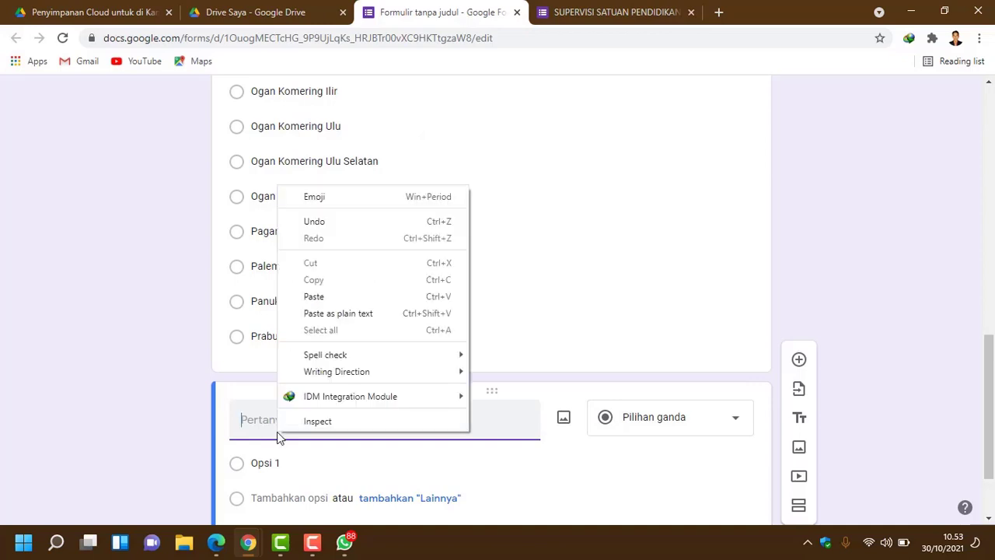
pyautogui.click(349, 312)
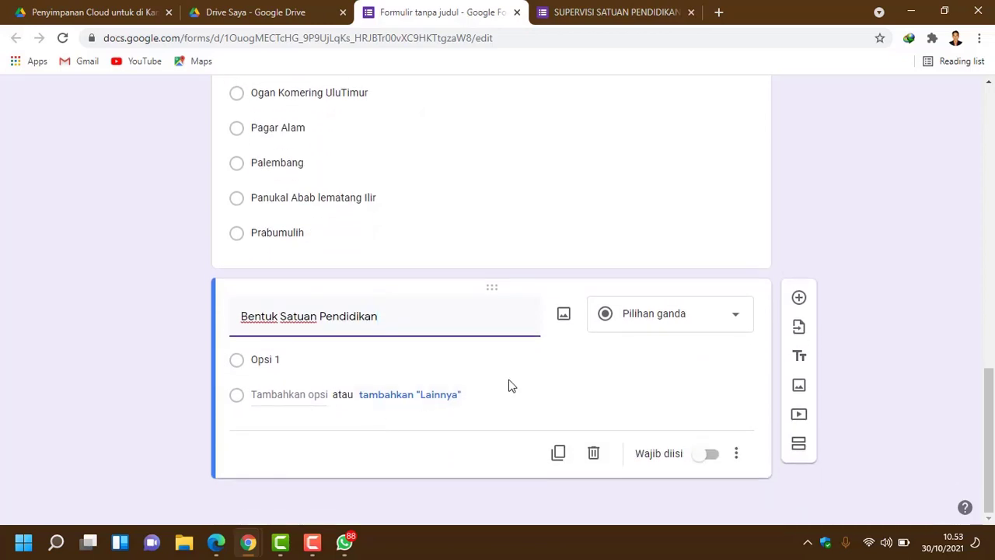
# Step: Copy the six answer labels SD through SMALB from the original form
pyautogui.click(599, 13)
pyautogui.scroll(-2, 393, 293)
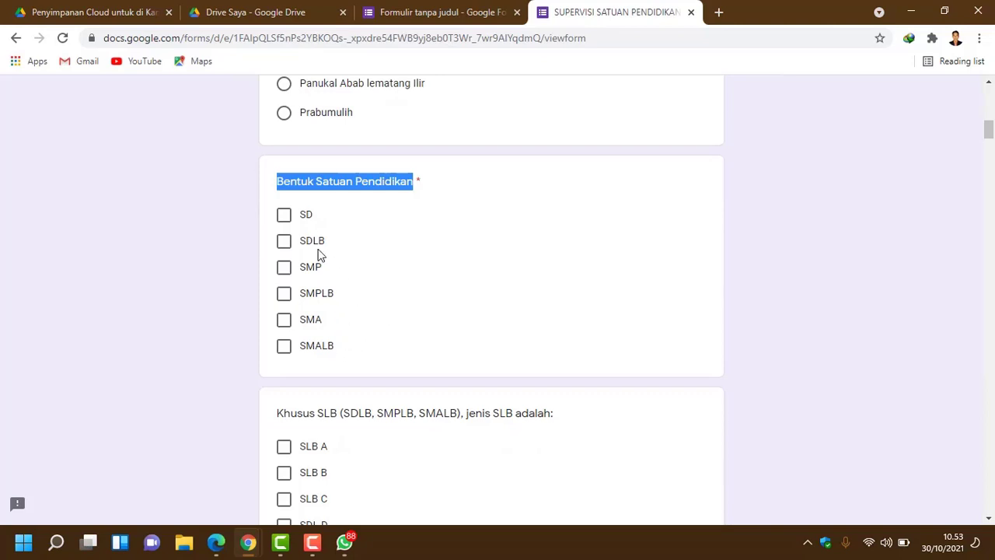
pyautogui.click(284, 218)
pyautogui.click(284, 242)
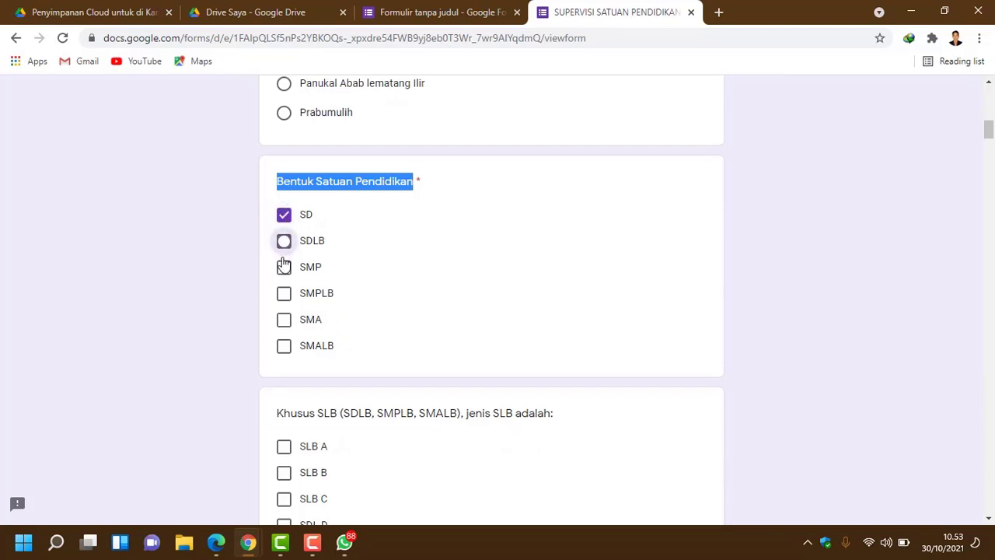
pyautogui.click(285, 270)
pyautogui.click(284, 293)
pyautogui.click(284, 269)
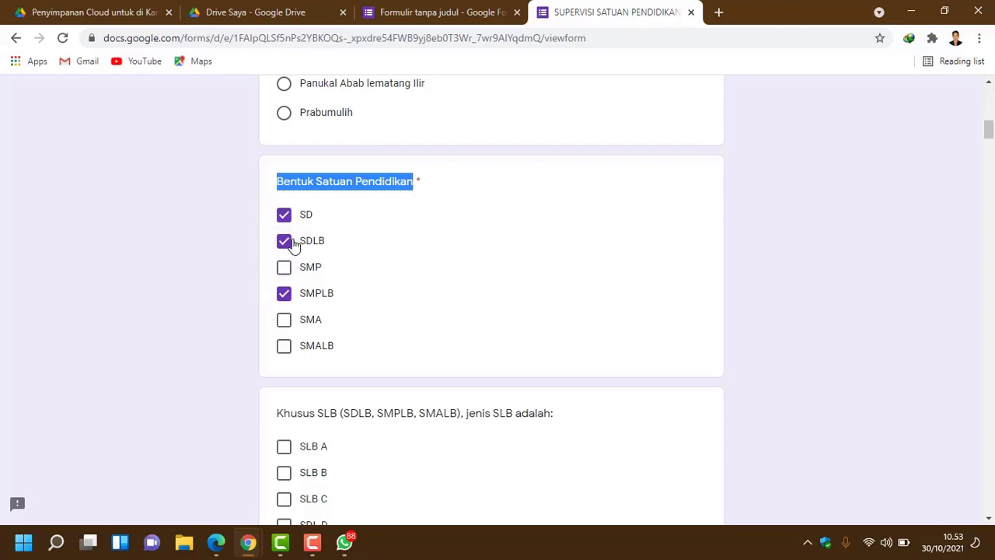
pyautogui.click(285, 242)
pyautogui.click(286, 218)
pyautogui.click(286, 295)
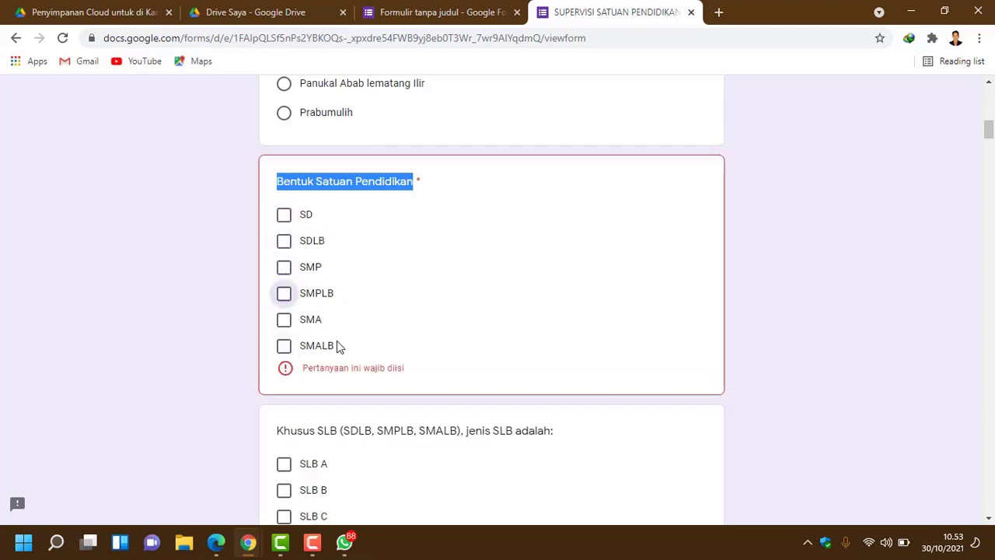
pyautogui.click(330, 346)
pyautogui.moveTo(296, 288); pyautogui.dragTo(306, 221)
pyautogui.rightClick(309, 221)
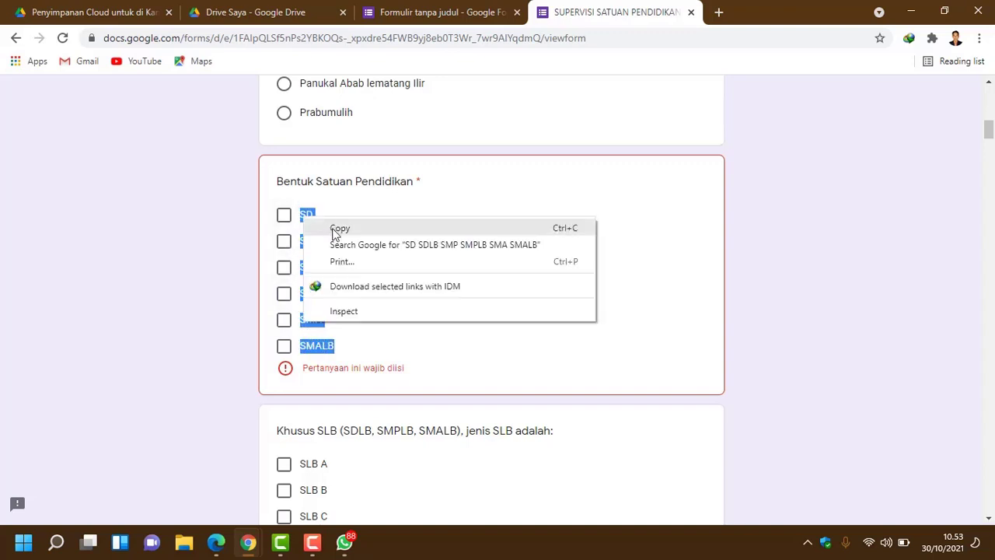
pyautogui.click(334, 227)
# Step: Paste SD, SDLB, SMP, SMPLB, SMA and SMALB as options and make the question required
pyautogui.click(447, 22)
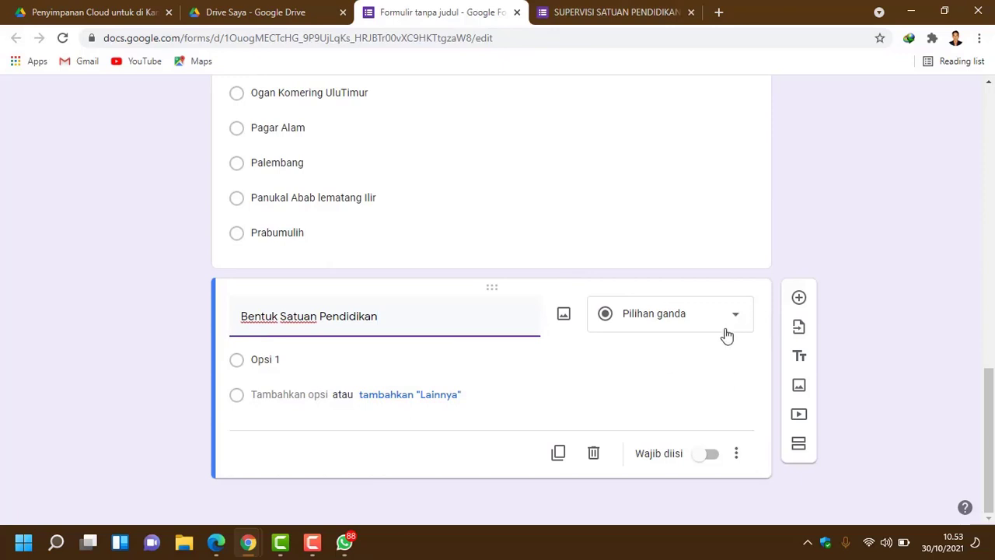
pyautogui.click(266, 362)
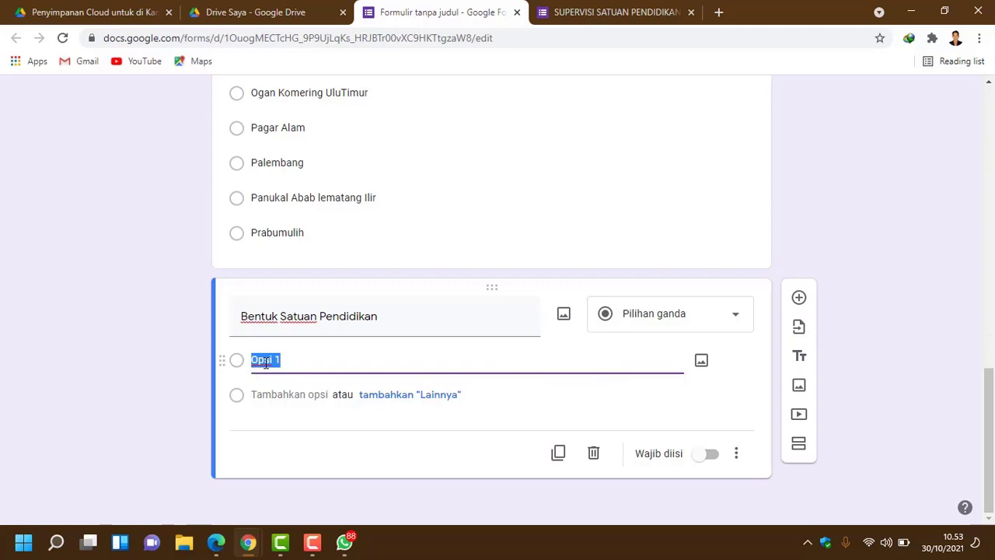
pyautogui.hotkey('ctrl', 'v')
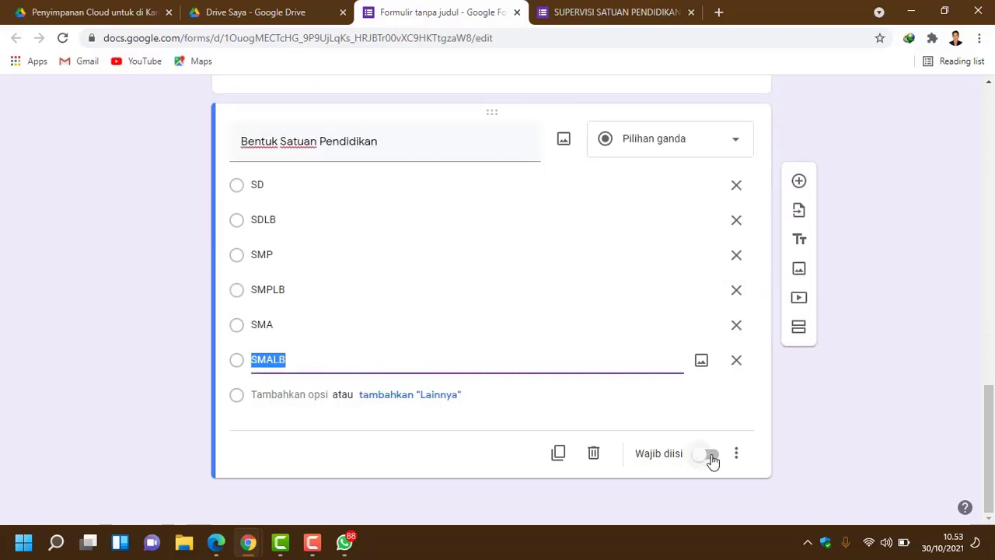
pyautogui.click(712, 458)
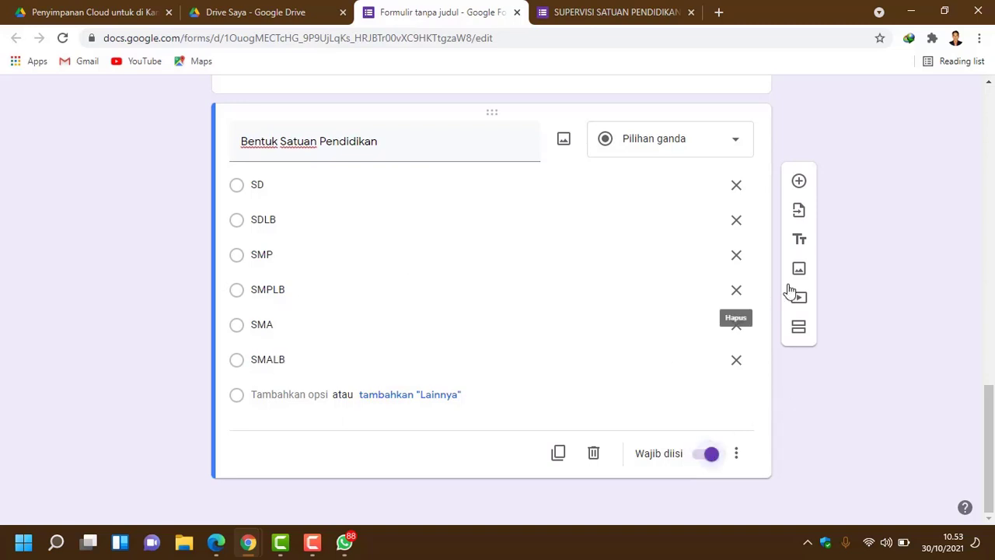
pyautogui.click(800, 184)
# Step: Give the new question the title 'Khusus SLB (SDLB, SMPLB, SMALB), jenis SLB adalah:'
pyautogui.click(622, 12)
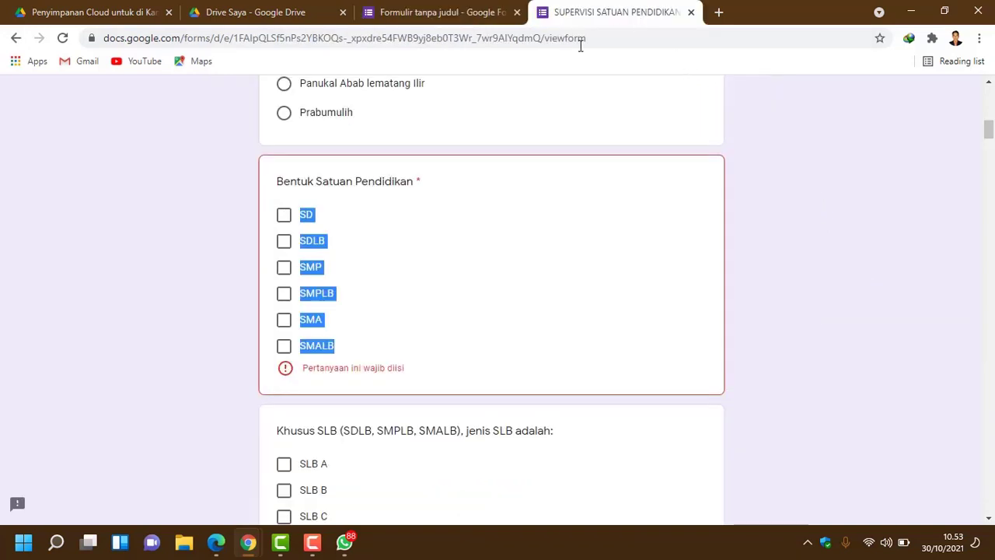
pyautogui.scroll(-5, 402, 285)
pyautogui.scroll(1, 398, 282)
pyautogui.scroll(1, 398, 282)
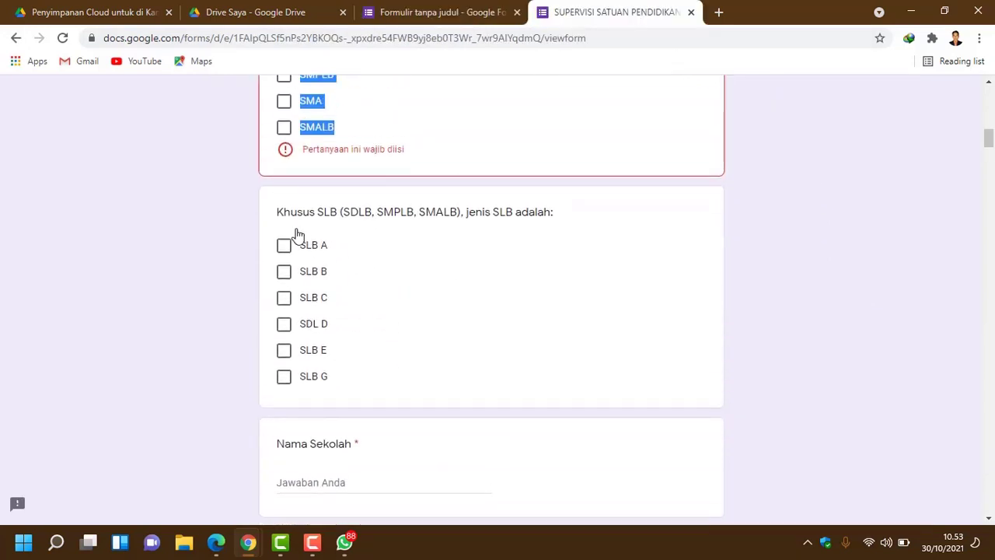
pyautogui.moveTo(277, 211); pyautogui.dragTo(561, 213)
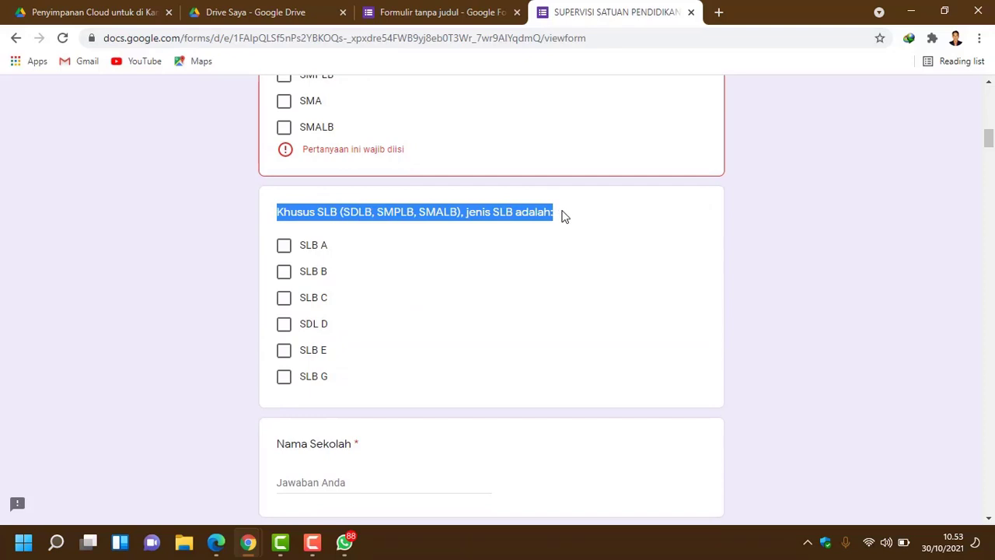
pyautogui.click(443, 12)
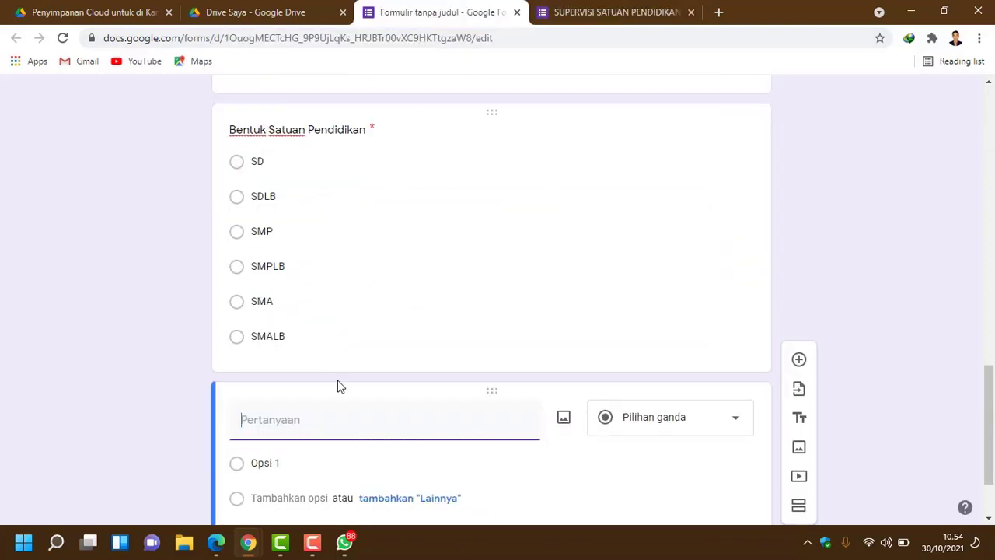
pyautogui.click(333, 421)
pyautogui.hotkey('ctrl', 'v')
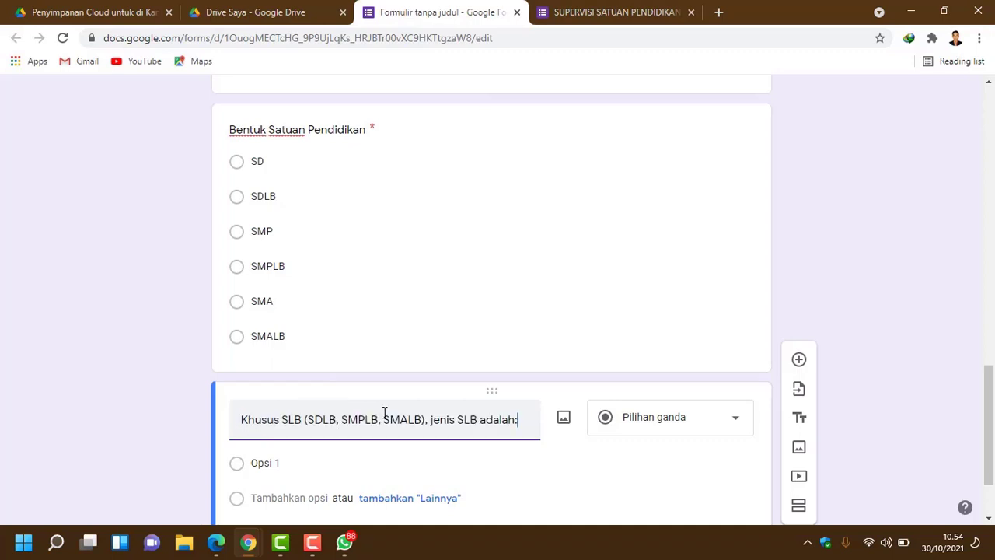
# Step: Copy options SLB A through SLB G from the original form and paste them over Opsi 1
pyautogui.click(607, 471)
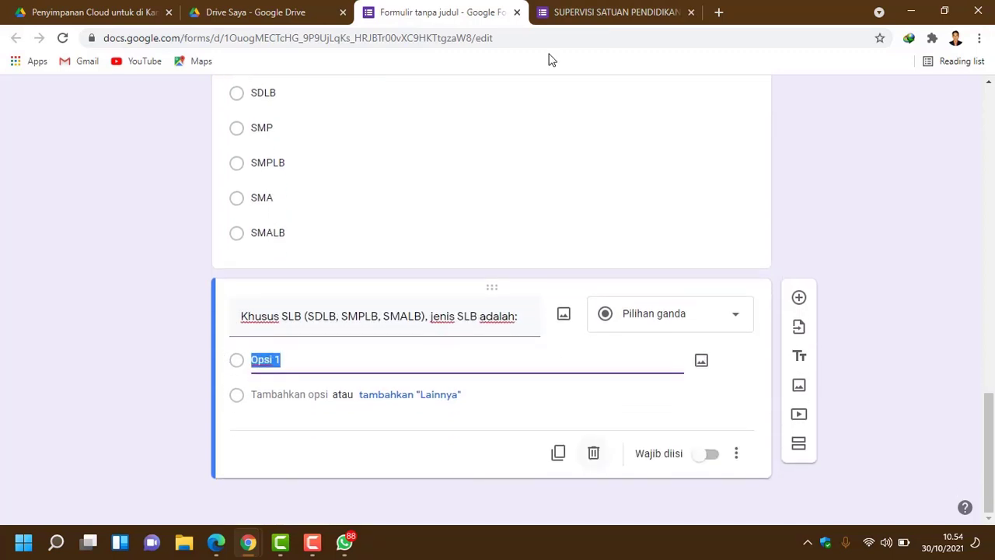
pyautogui.click(615, 12)
pyautogui.moveTo(348, 383); pyautogui.dragTo(233, 236)
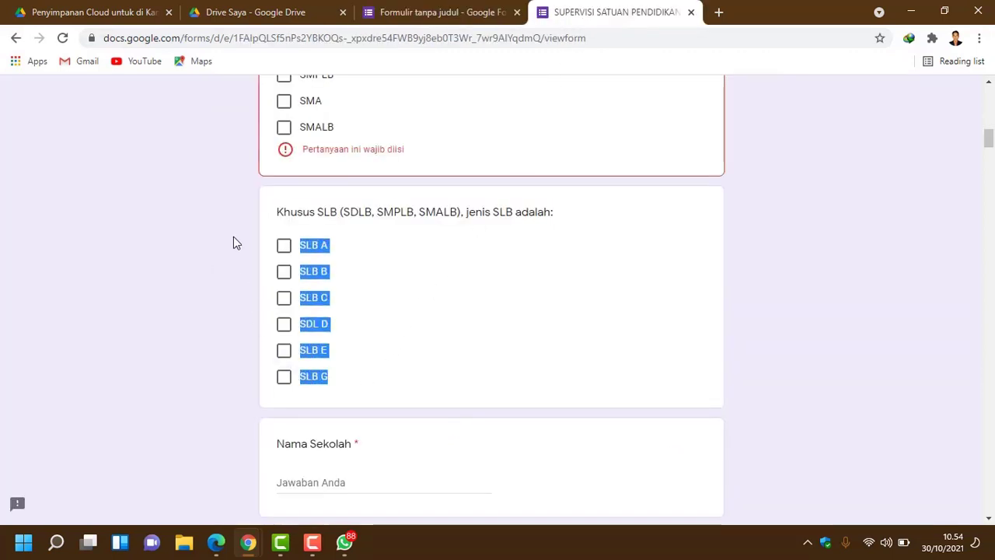
pyautogui.click(459, 13)
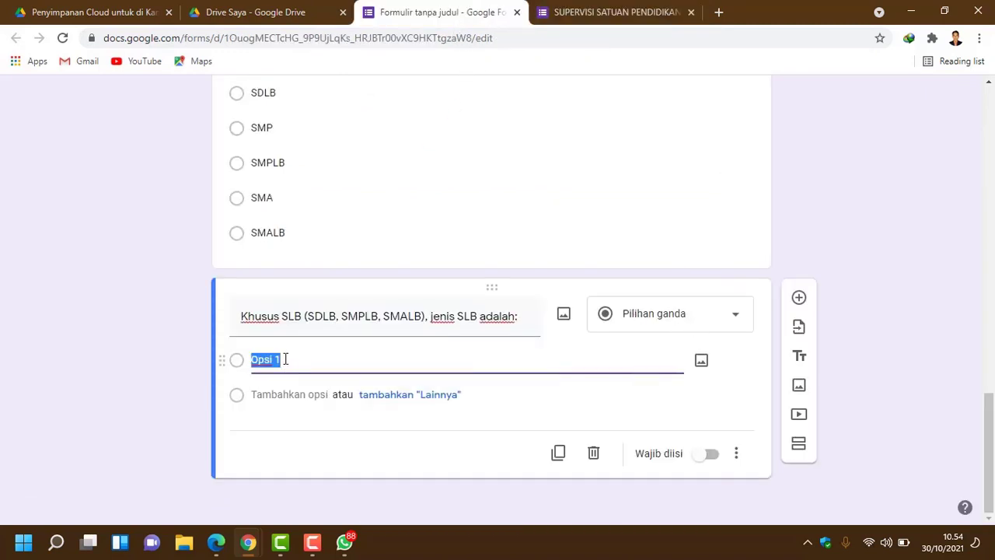
pyautogui.hotkey('ctrl', 'v')
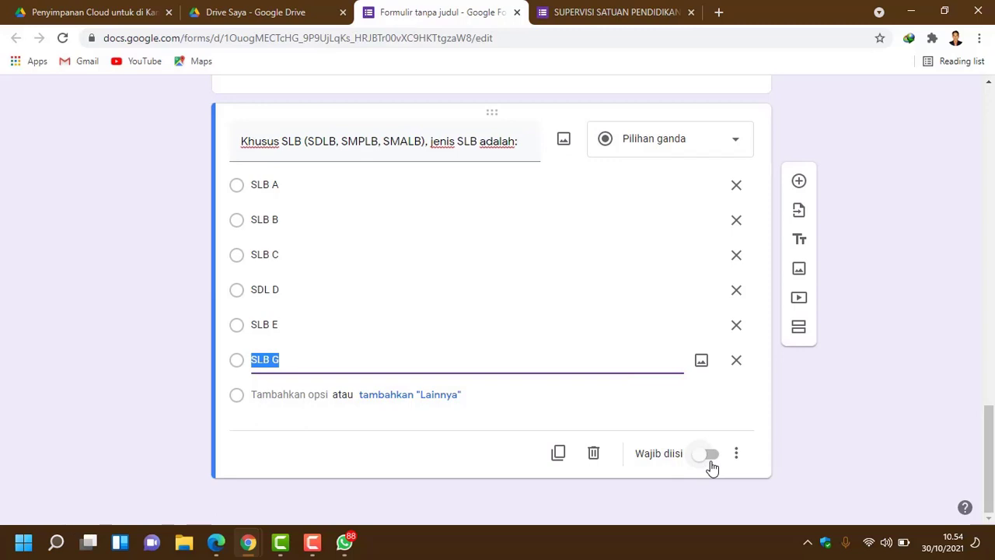
# Step: Check the pasted SLB A–SLB G options against the original form
pyautogui.click(633, 14)
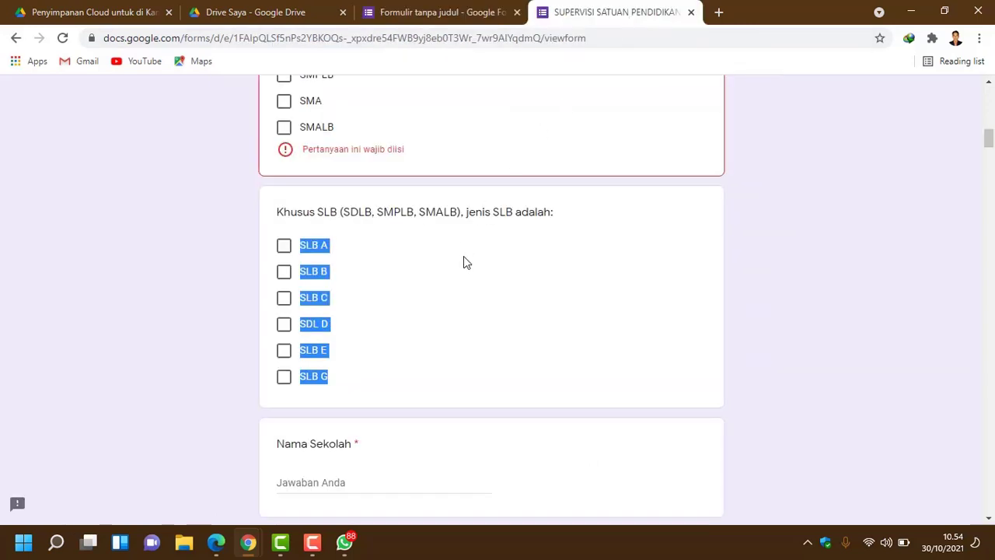
pyautogui.click(463, 256)
pyautogui.scroll(1, 465, 334)
pyautogui.scroll(-1, 335, 338)
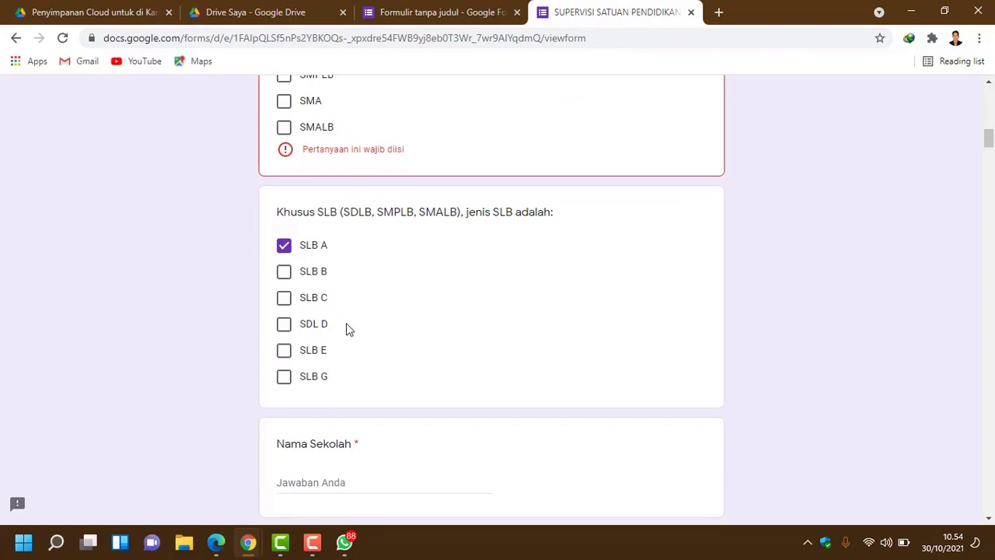
pyautogui.scroll(-2, 381, 443)
pyautogui.scroll(2, 497, 373)
pyautogui.click(467, 13)
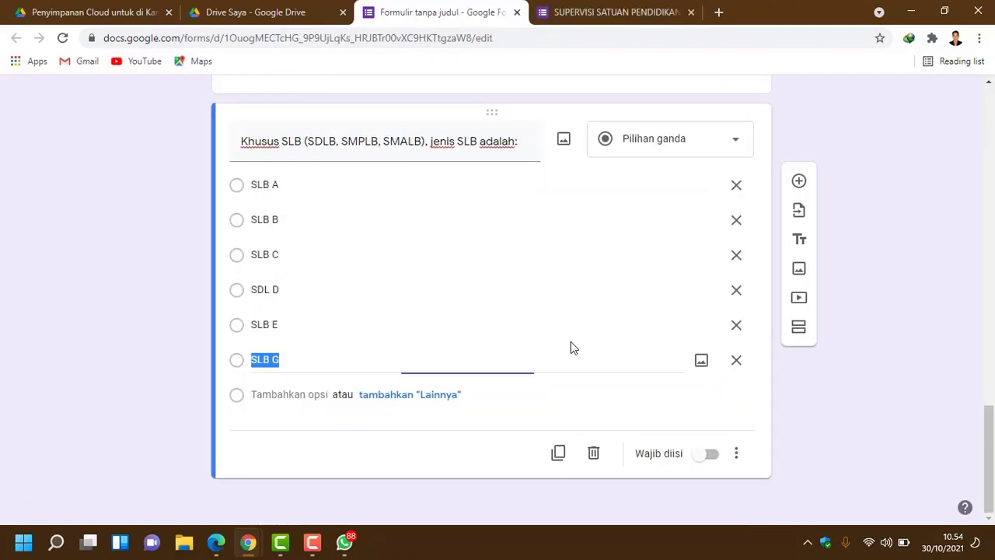
pyautogui.click(394, 363)
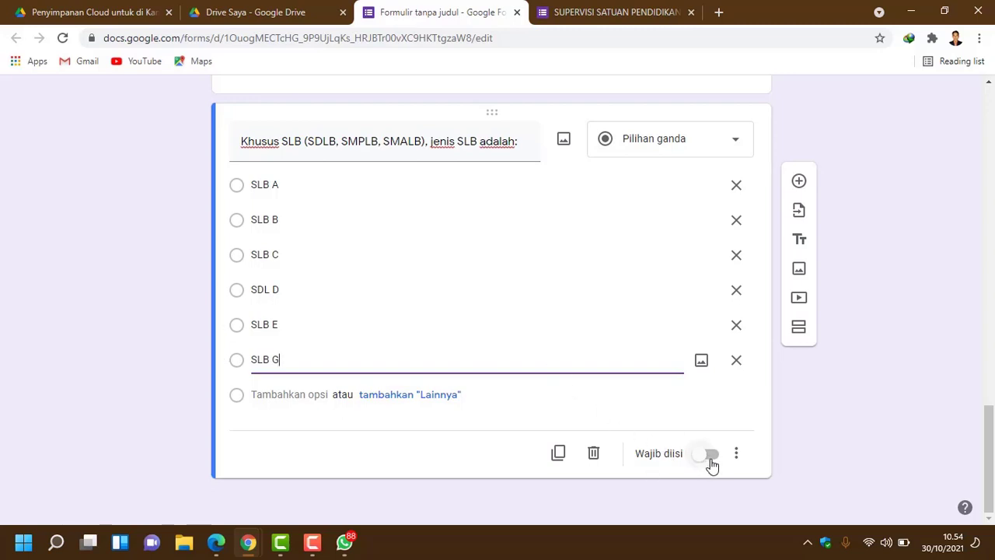
# Step: Add a new question titled 'Nama Sekolah', matching the original form's next question
pyautogui.click(611, 14)
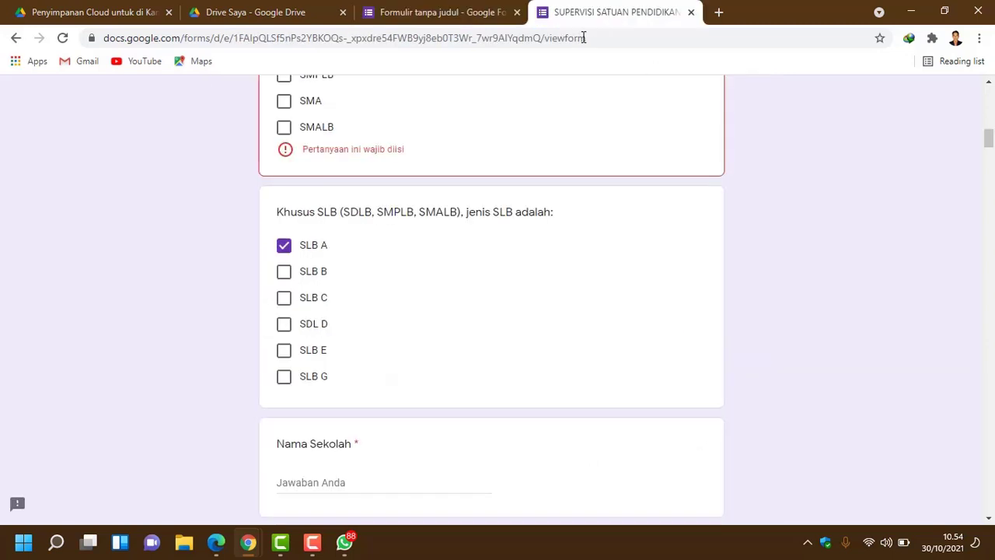
pyautogui.scroll(-4, 467, 257)
pyautogui.scroll(1, 451, 257)
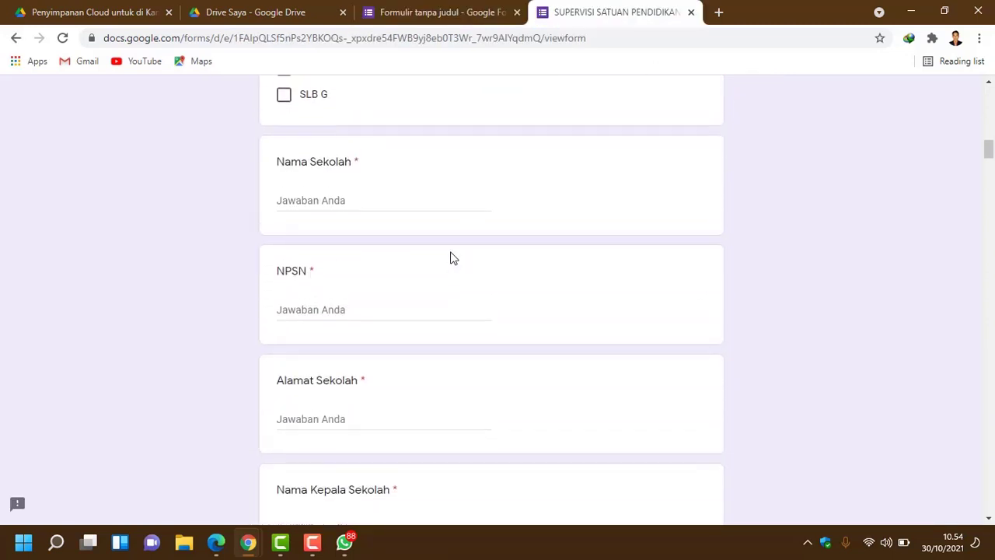
pyautogui.moveTo(277, 225); pyautogui.dragTo(352, 224)
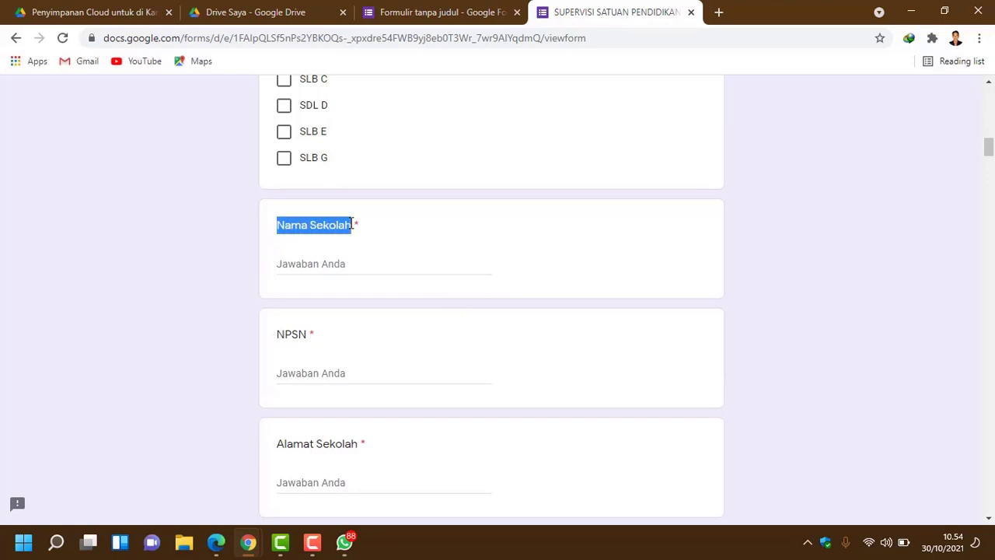
pyautogui.click(420, 14)
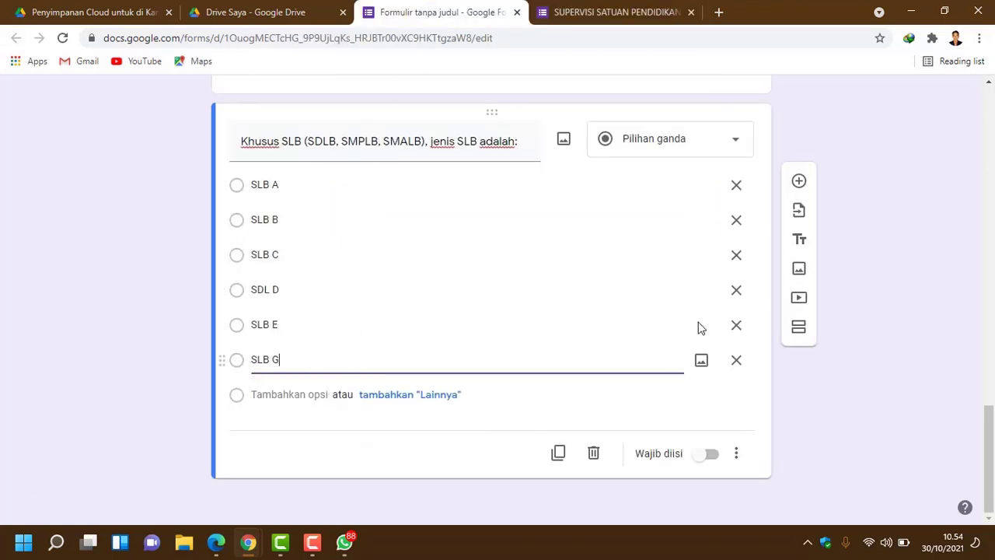
pyautogui.click(799, 182)
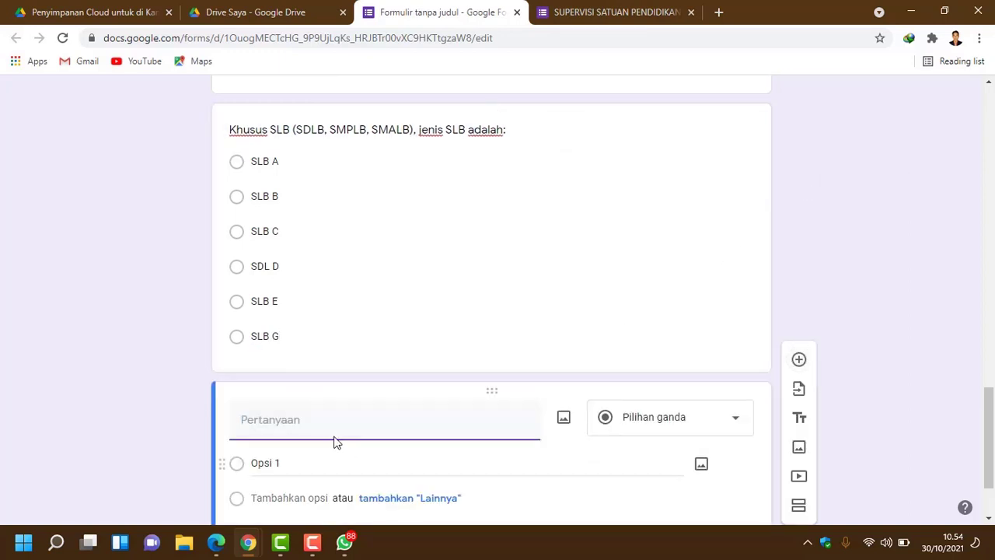
pyautogui.write('Nama Sekolah')
pyautogui.scroll(-1, 342, 423)
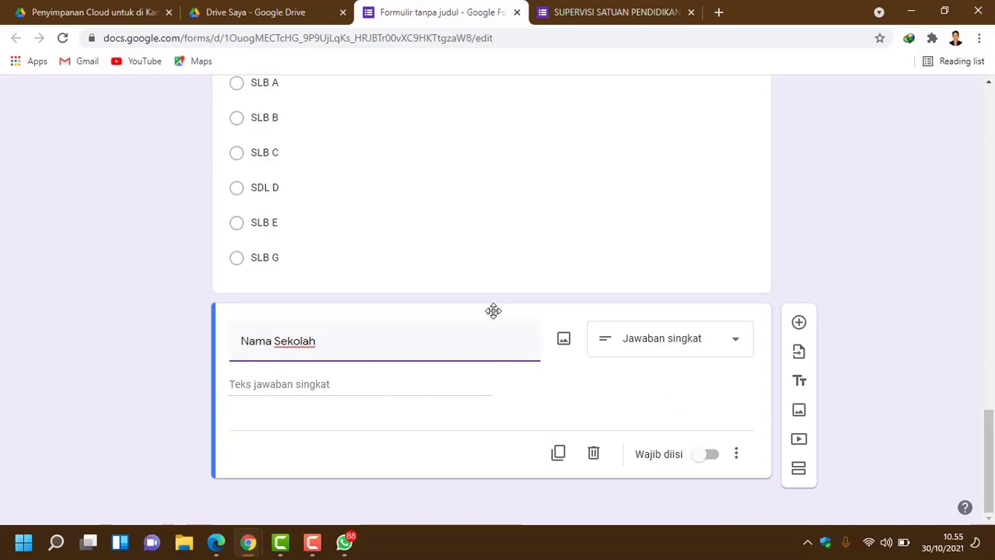
# Step: Open the INFO PENGAWAS MUBA group chat in WhatsApp
pyautogui.click(345, 542)
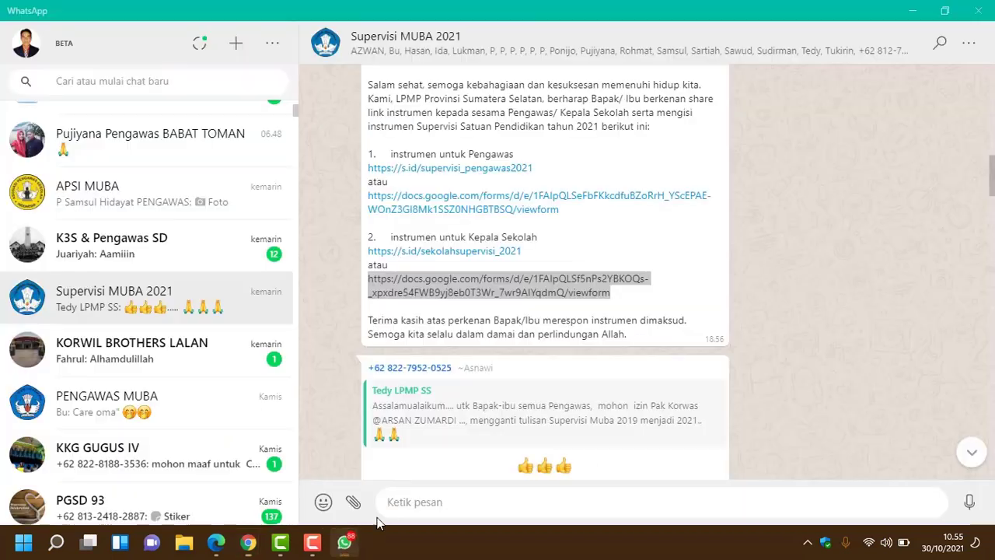
pyautogui.scroll(-1, 505, 320)
pyautogui.scroll(-1, 188, 350)
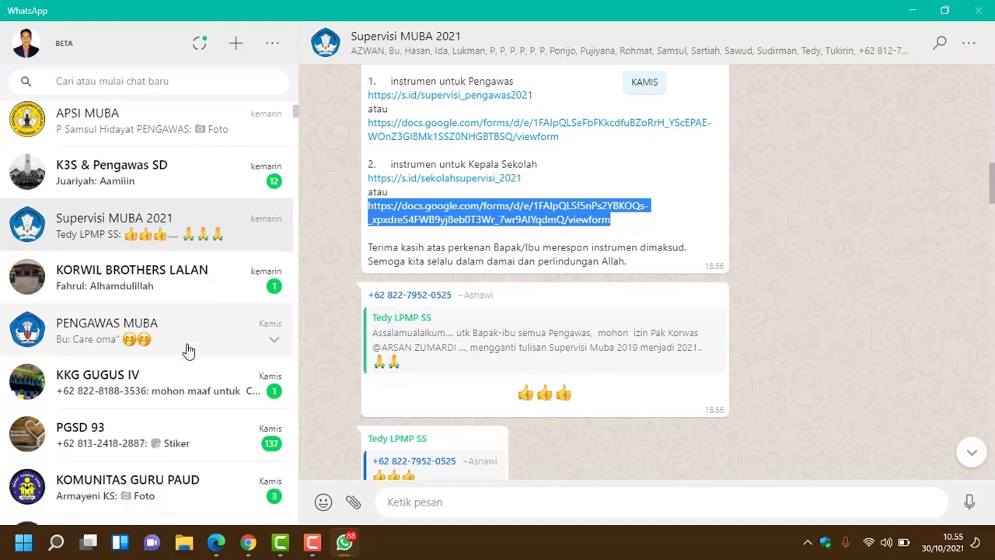
pyautogui.scroll(-1, 188, 350)
pyautogui.scroll(9, 188, 351)
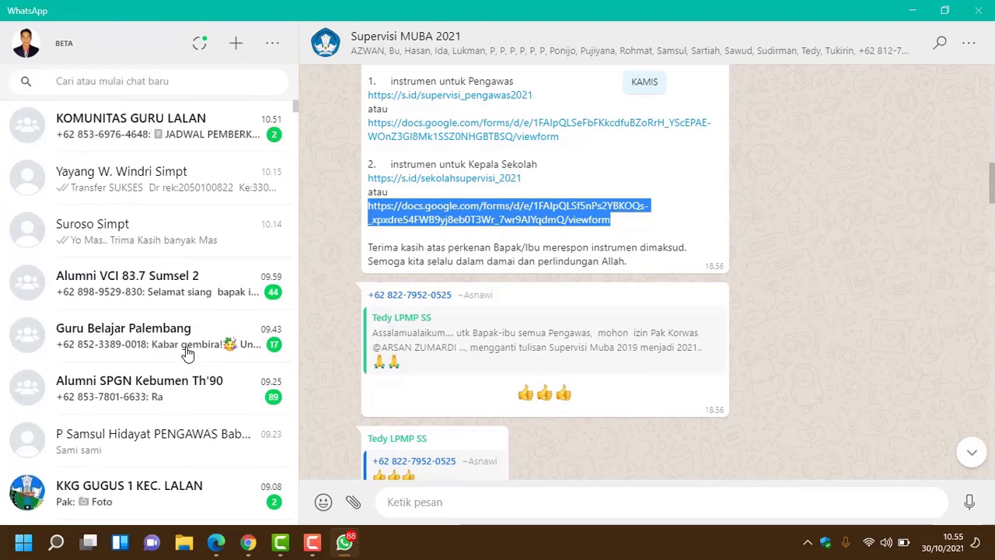
pyautogui.scroll(-1, 188, 350)
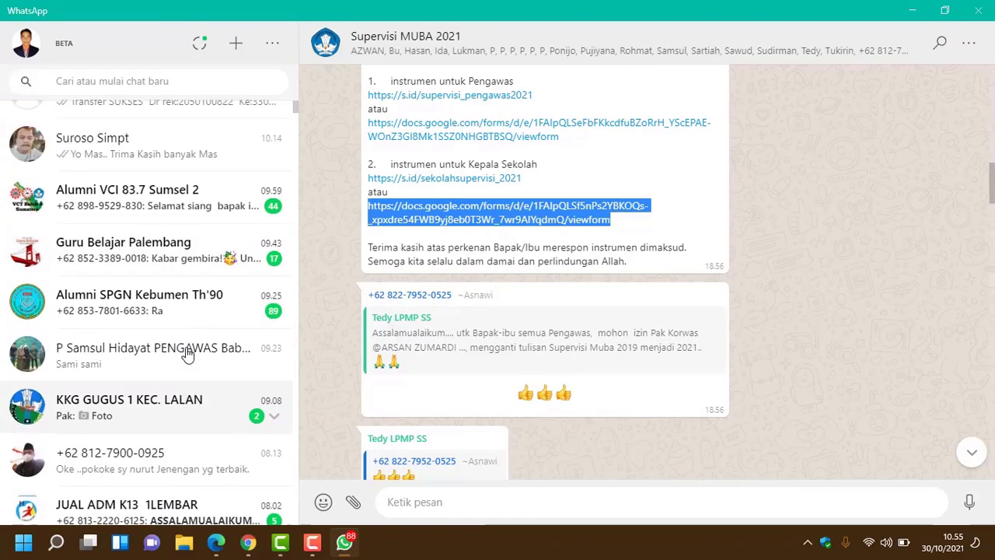
pyautogui.scroll(1, 188, 351)
pyautogui.scroll(-3, 188, 351)
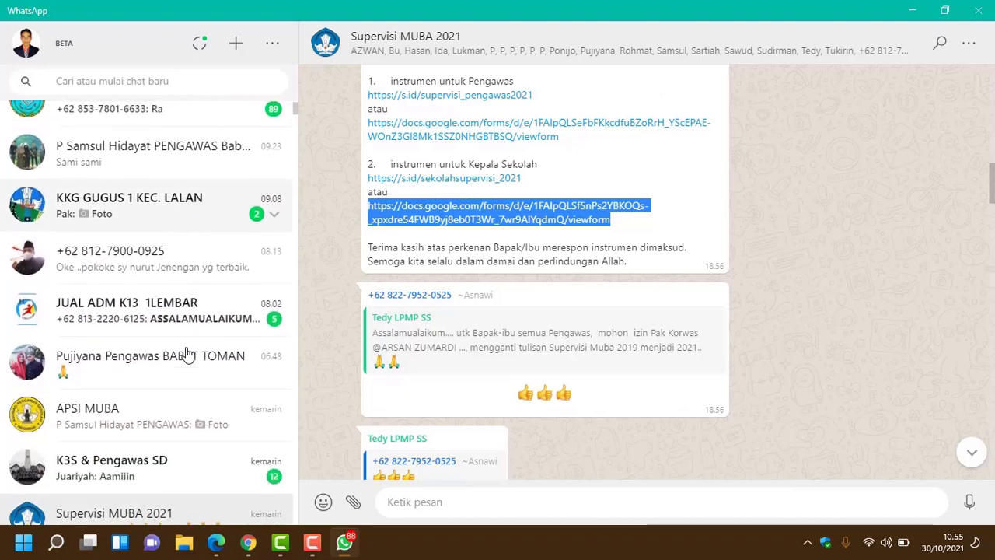
pyautogui.scroll(-1, 188, 354)
pyautogui.scroll(-3, 189, 354)
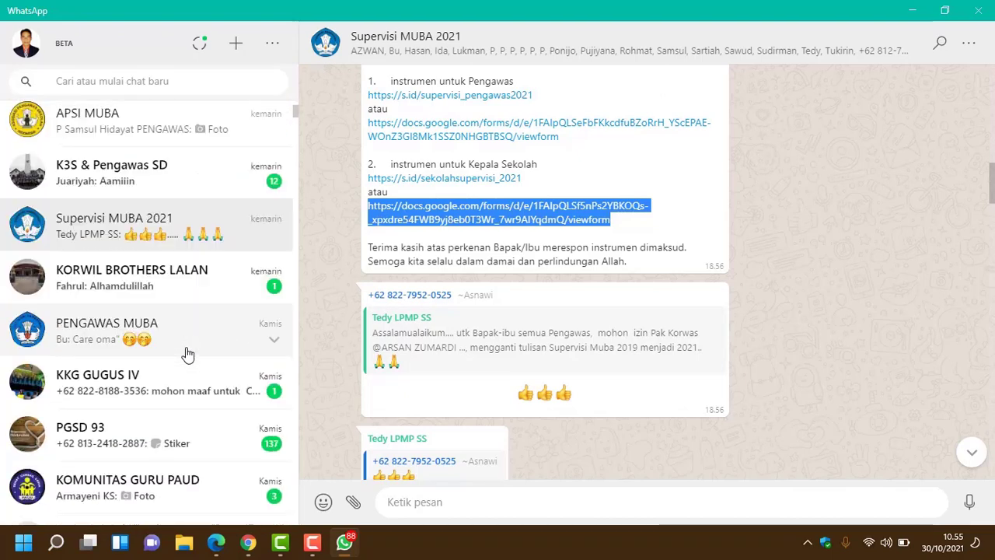
pyautogui.scroll(-3, 190, 337)
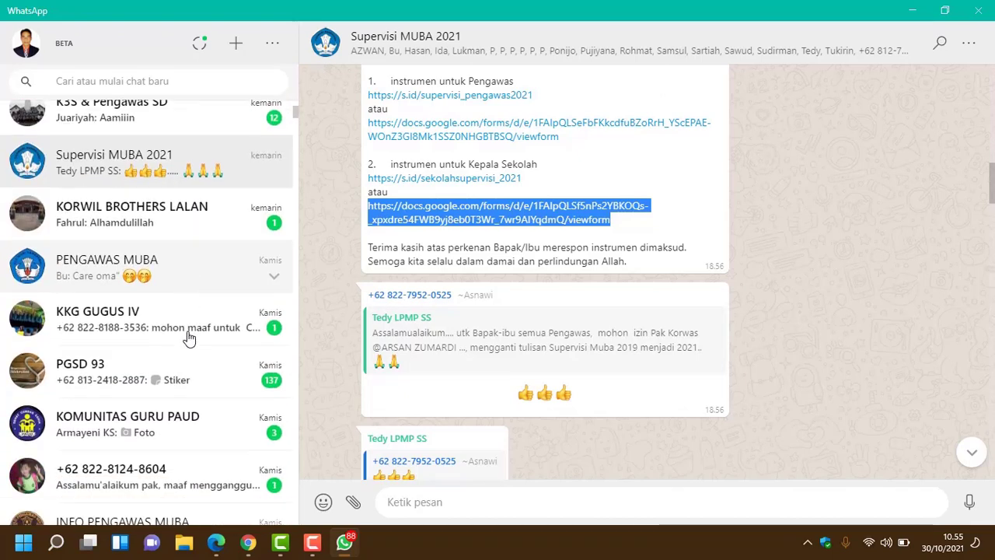
pyautogui.click(191, 381)
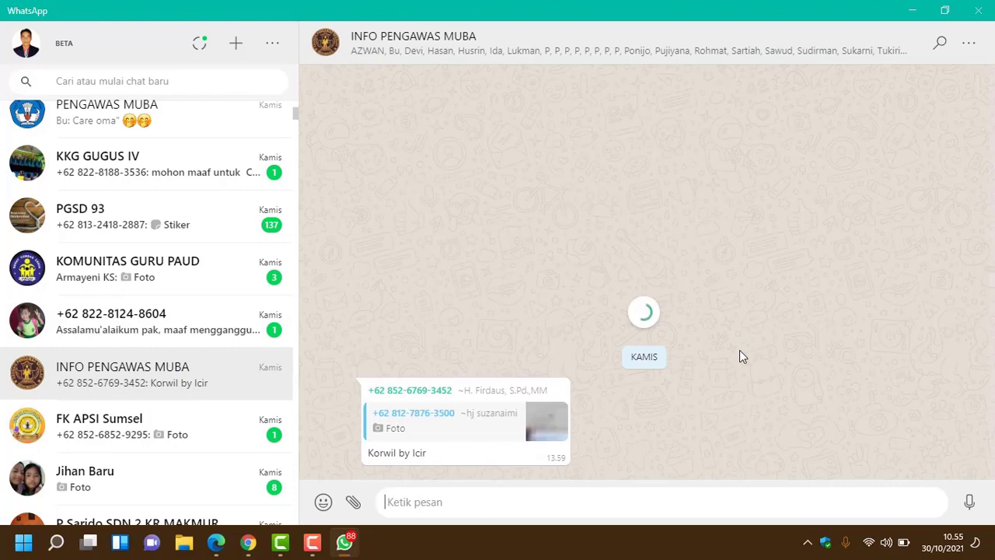
# Step: Save the reData Pengawas dan sekolah xlsx file to ARSIP IBU and open it
pyautogui.scroll(4, 739, 356)
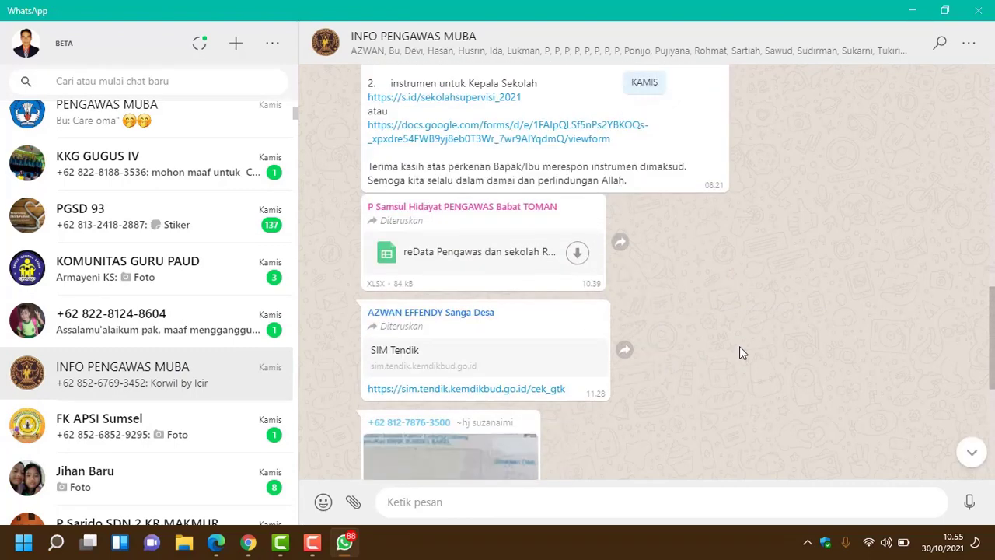
pyautogui.click(576, 256)
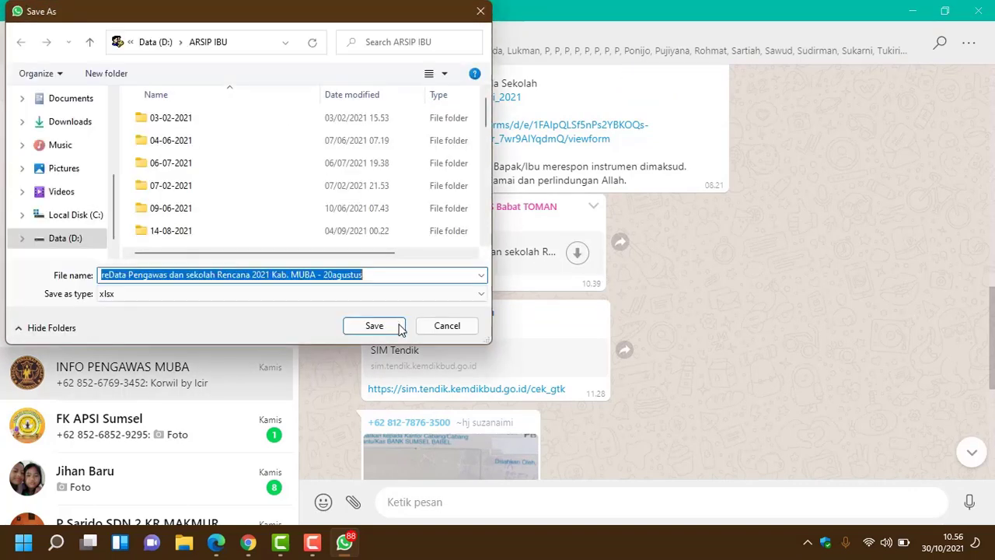
pyautogui.click(373, 325)
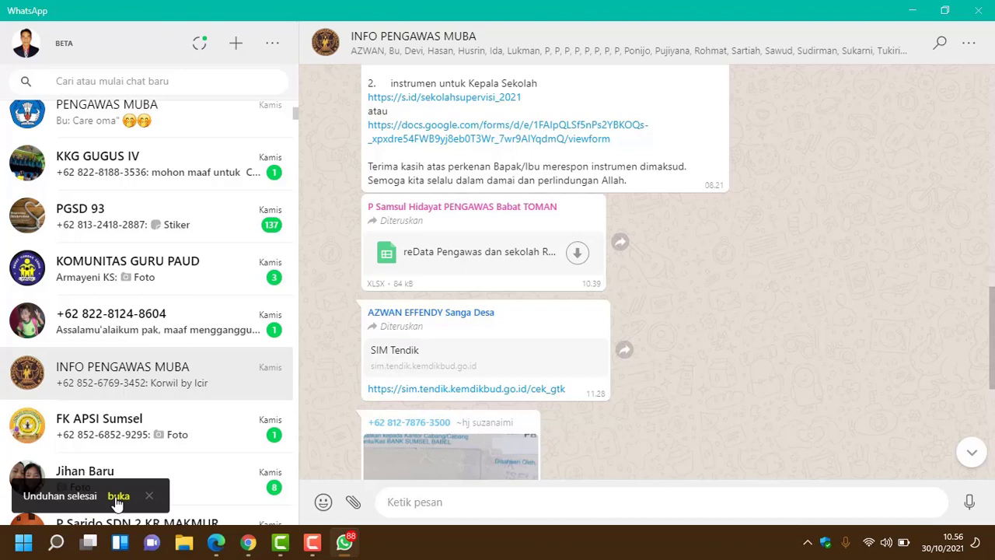
pyautogui.click(118, 498)
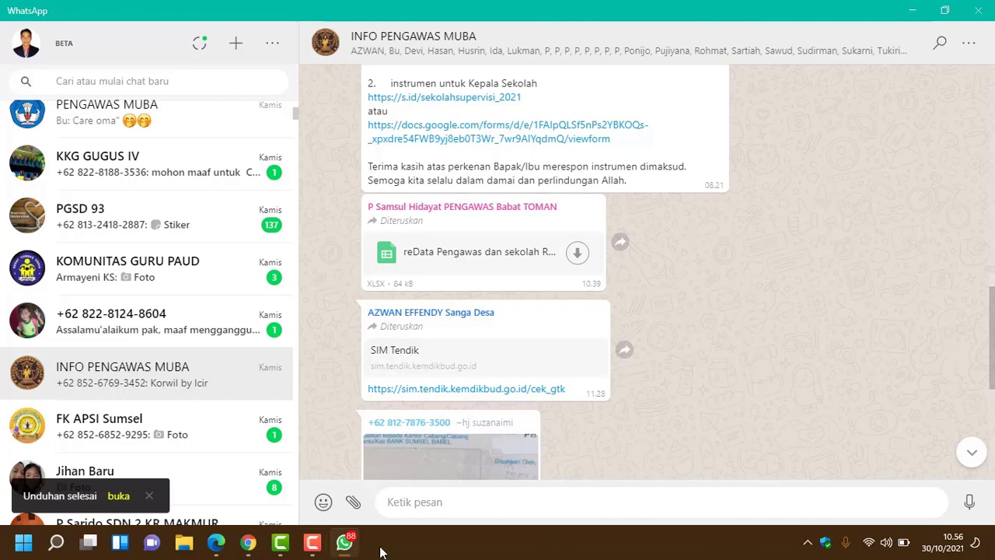
# Step: Enable editing and search the sheet for the supervisor's name
pyautogui.click(474, 49)
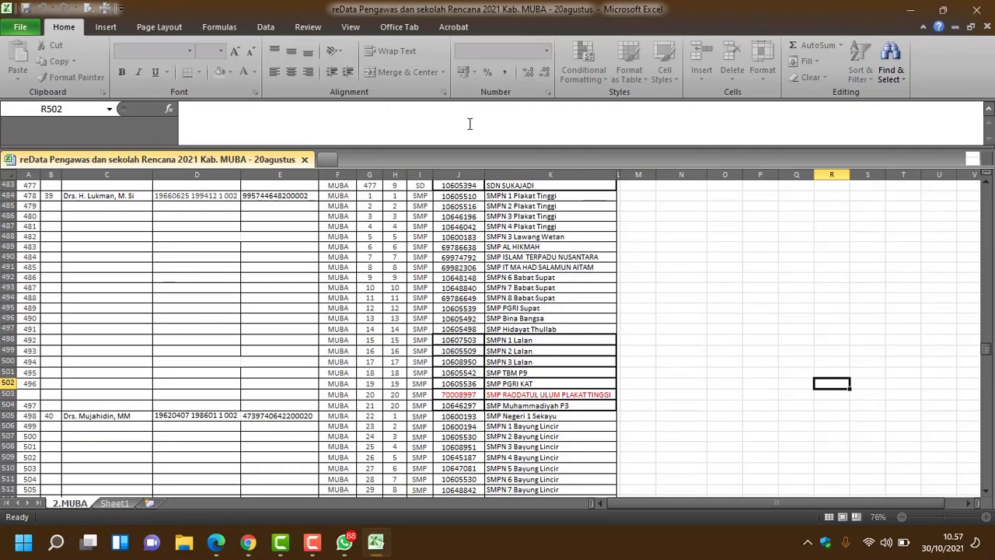
pyautogui.click(477, 268)
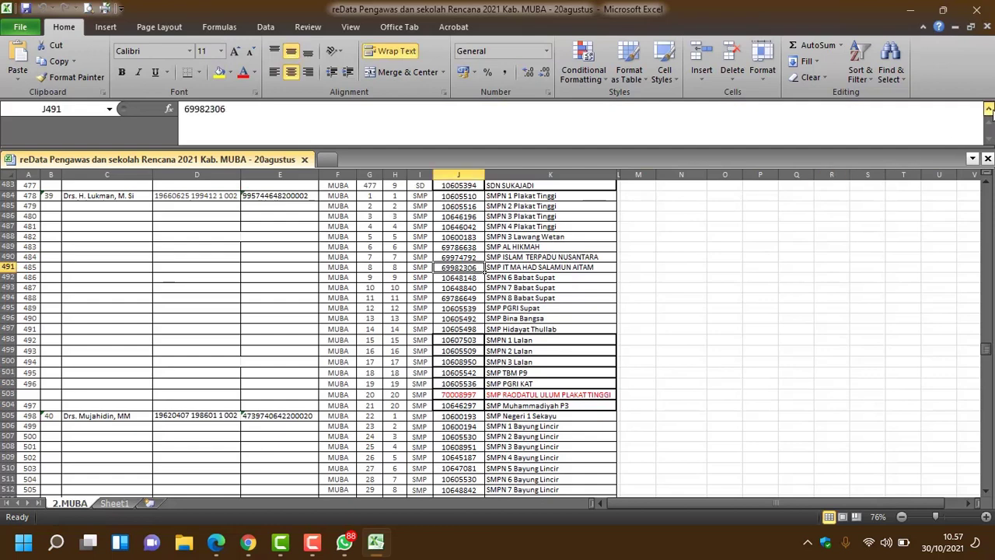
pyautogui.click(988, 109)
pyautogui.click(564, 259)
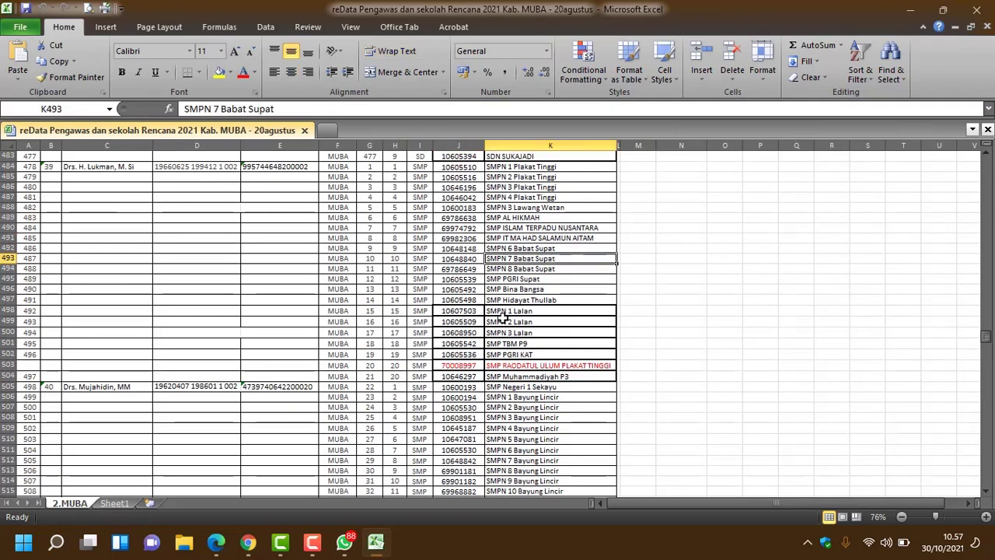
pyautogui.hotkey('ctrl', 'f')
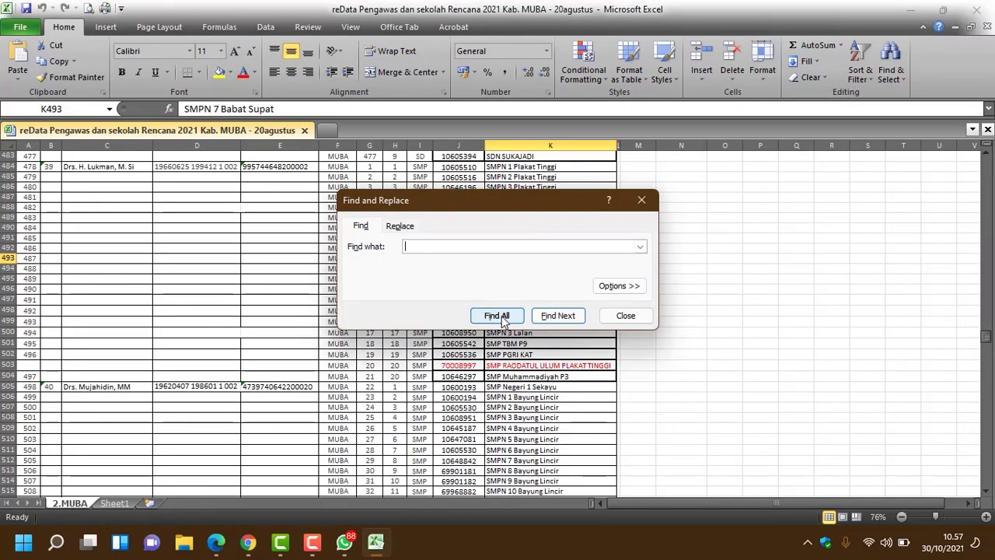
pyautogui.write('sigit')
pyautogui.click(559, 319)
pyautogui.click(626, 316)
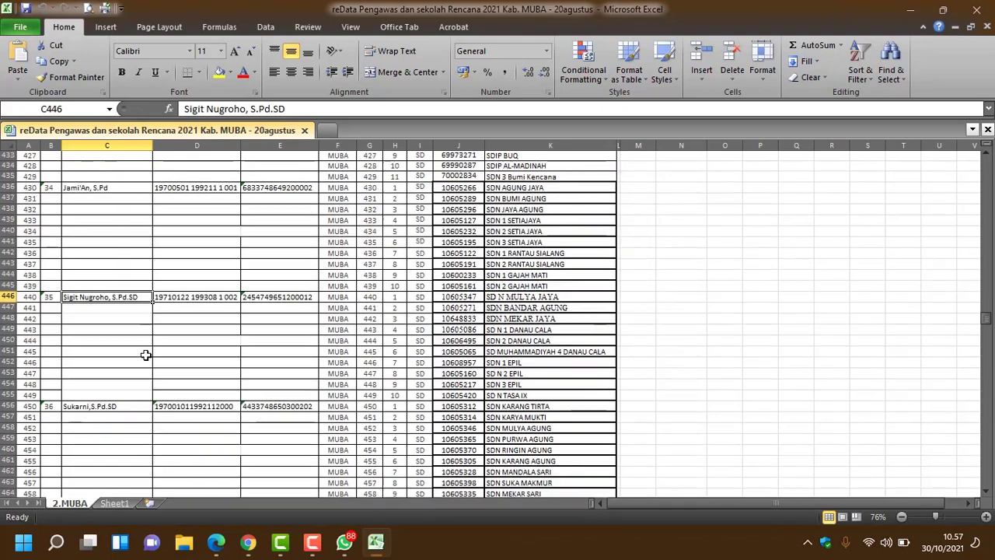
# Step: Copy the ten school names in K446:K455 and return to the Google Form
pyautogui.moveTo(513, 298); pyautogui.dragTo(516, 395)
pyautogui.rightClick(516, 397)
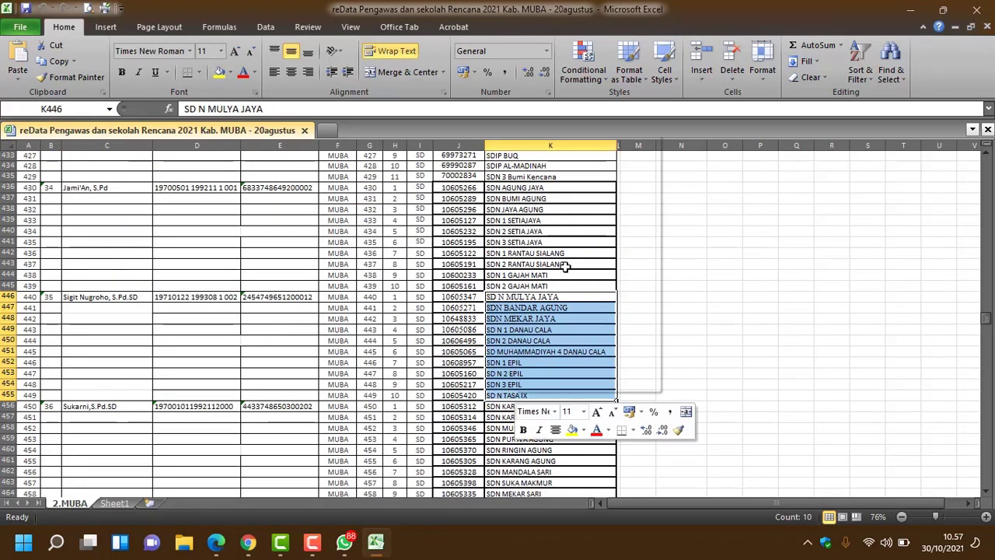
pyautogui.click(555, 160)
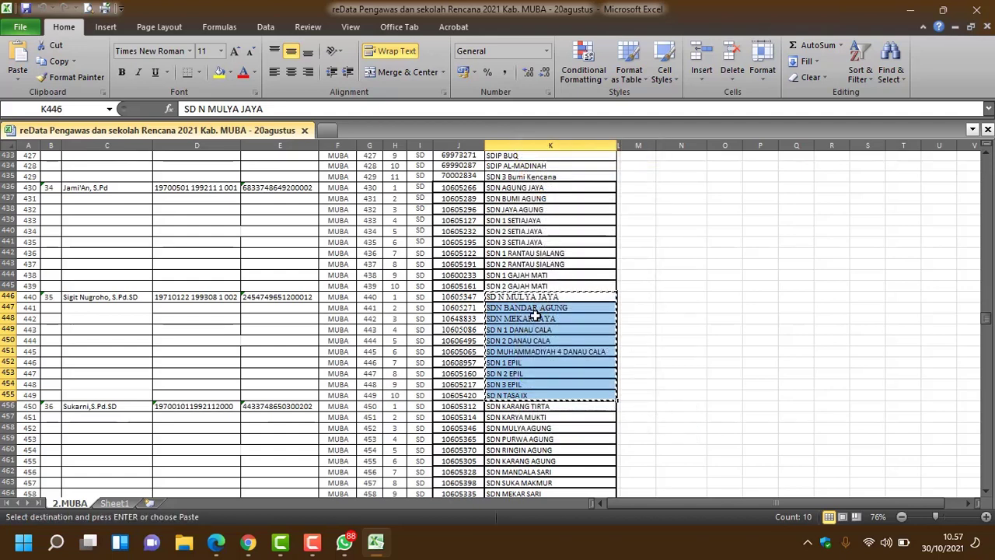
pyautogui.click(248, 542)
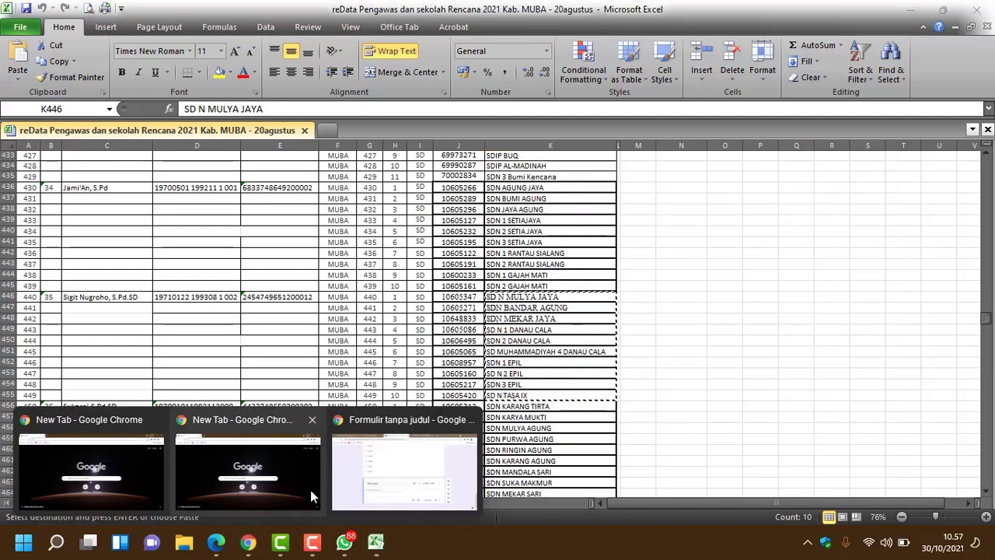
pyautogui.click(360, 465)
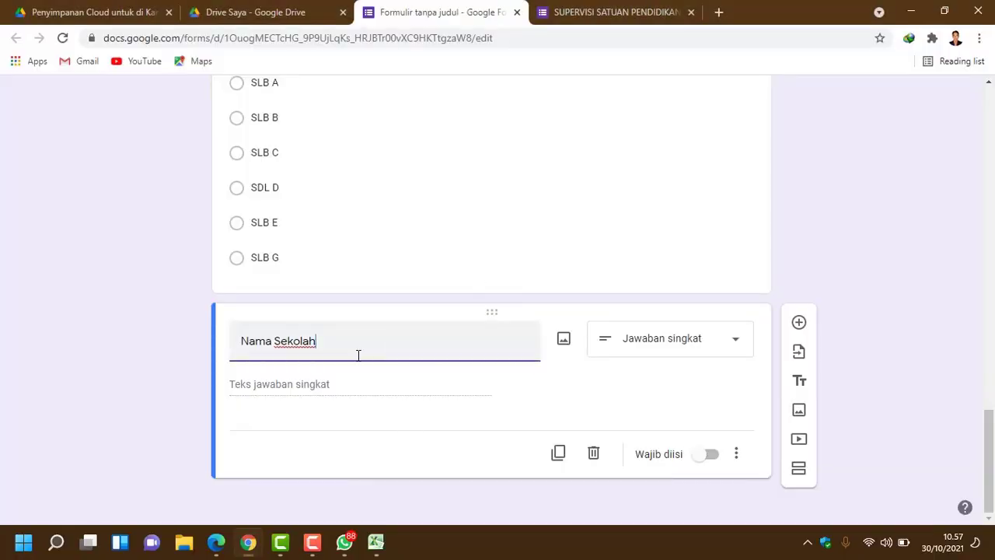
# Step: Make Nama Sekolah multiple choice and paste the school names SD N MULYA JAYA to SD N TASA IX
pyautogui.click(345, 389)
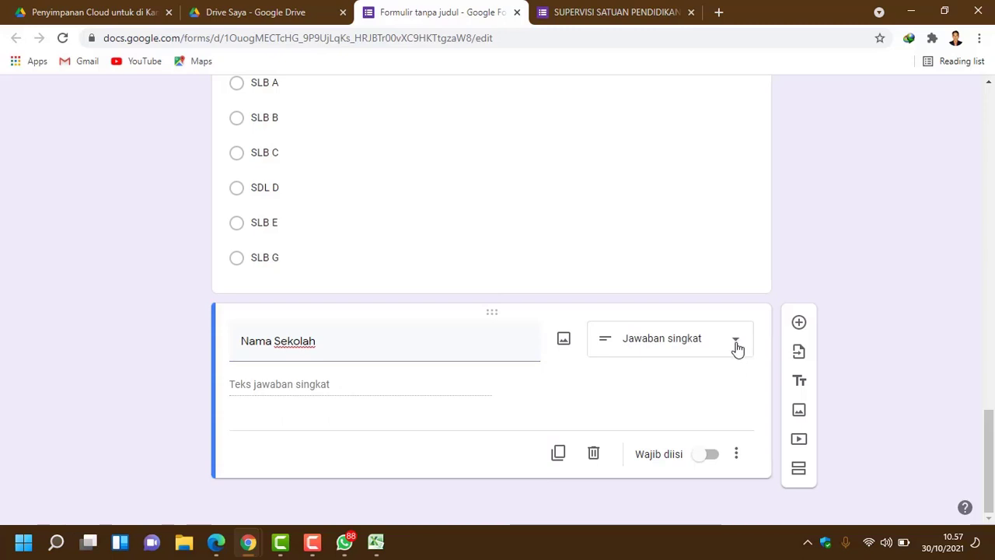
pyautogui.click(735, 345)
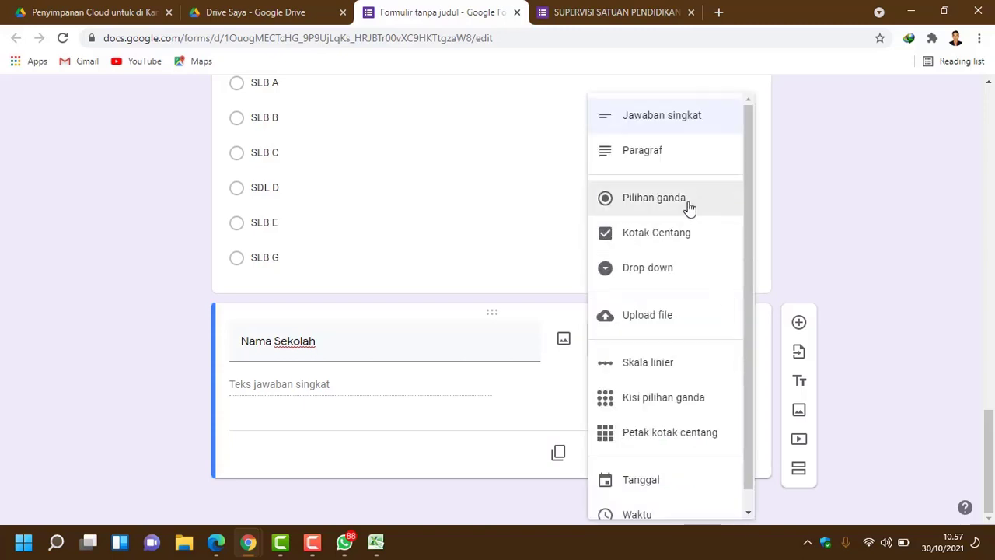
pyautogui.click(327, 387)
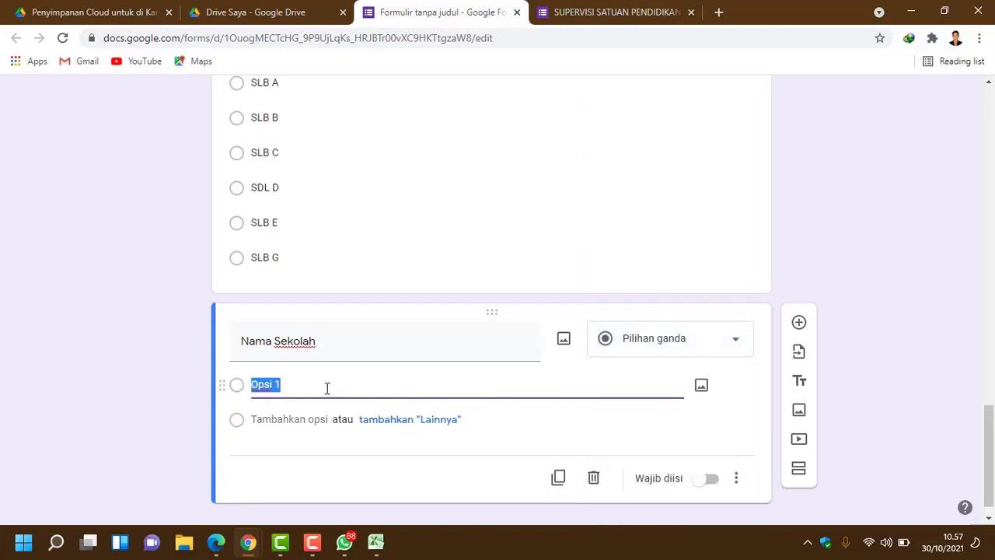
pyautogui.hotkey('ctrl', 'v')
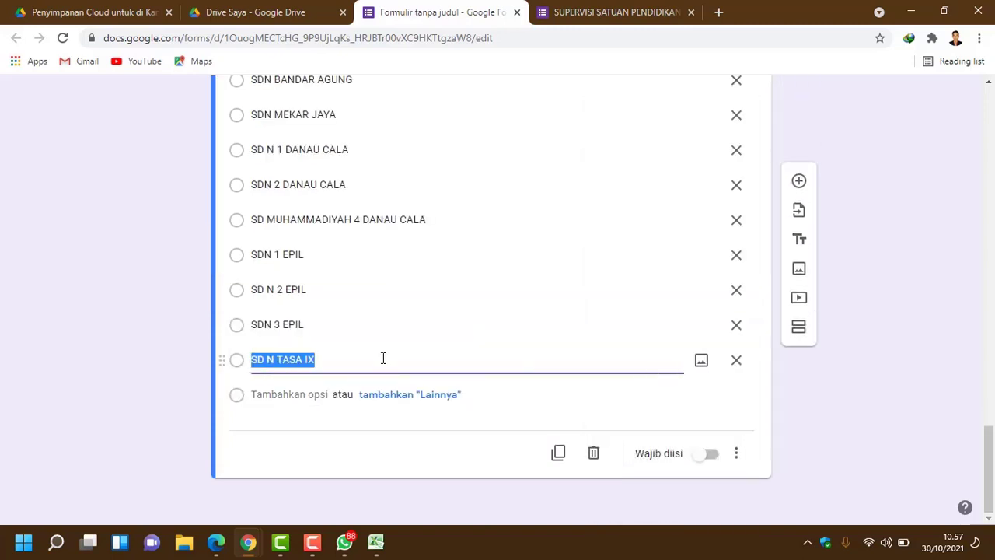
pyautogui.scroll(2, 381, 355)
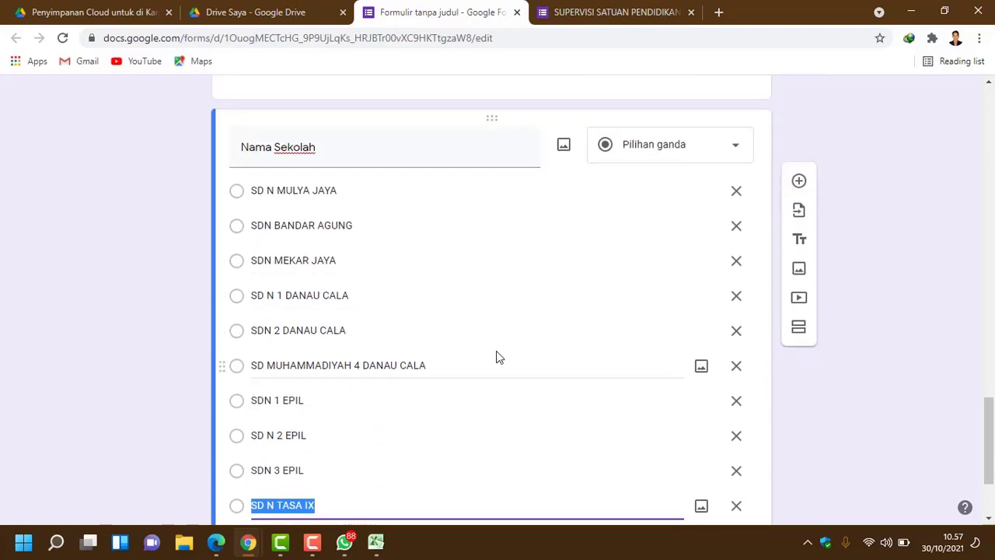
pyautogui.scroll(-1, 497, 354)
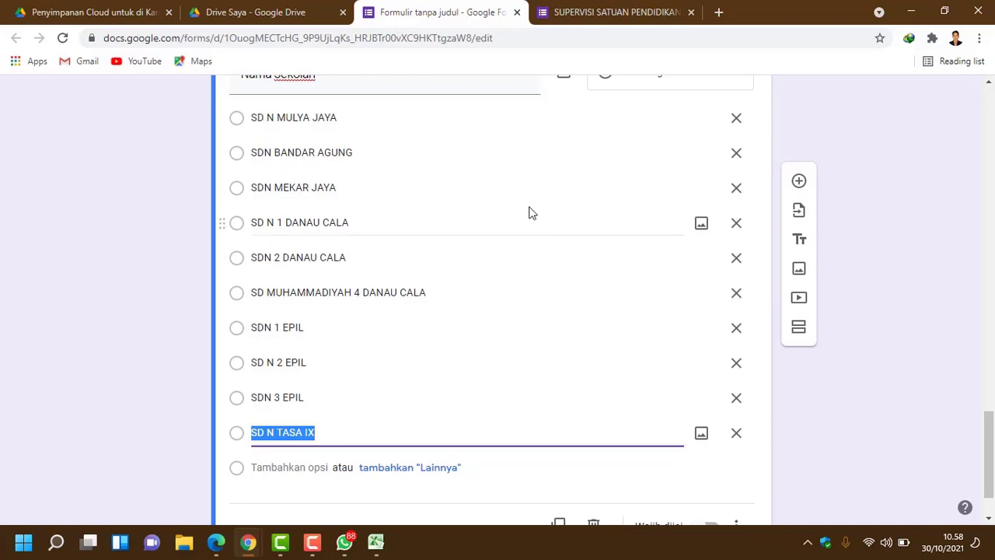
pyautogui.scroll(-1, 501, 377)
pyautogui.scroll(2, 500, 374)
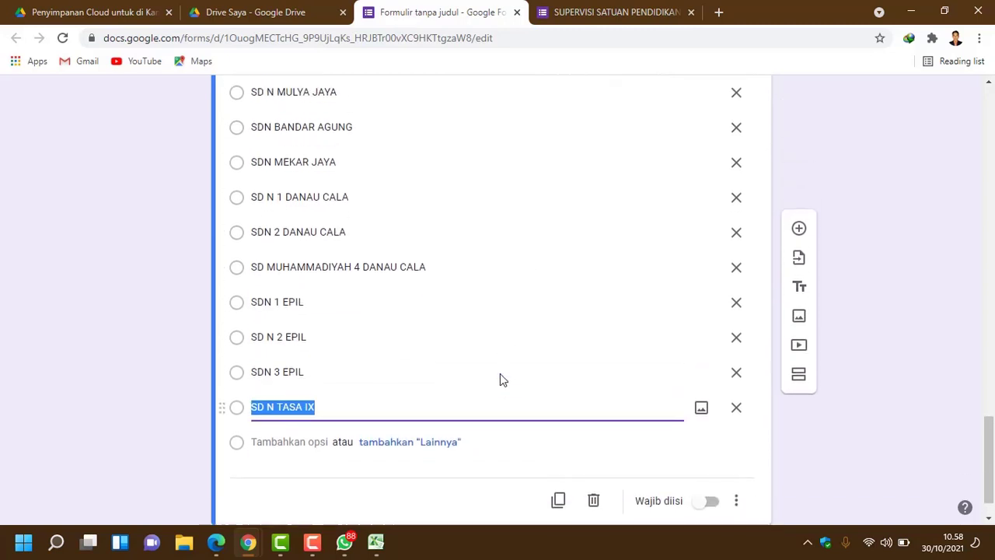
# Step: Glance at the original form, then review the copied school names in Excel cells K446–K455
pyautogui.click(636, 15)
pyautogui.click(376, 544)
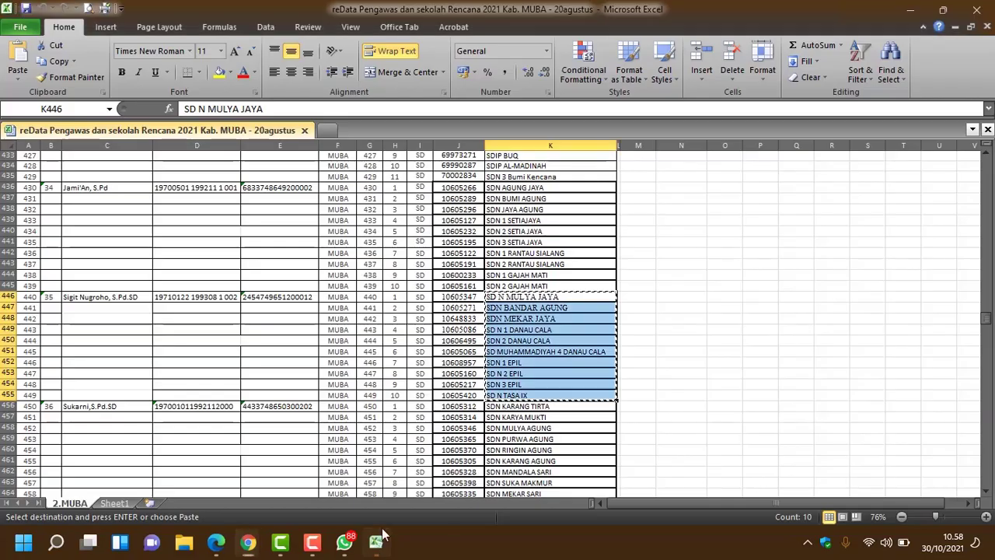
pyautogui.scroll(-1, 439, 372)
pyautogui.scroll(-1, 476, 363)
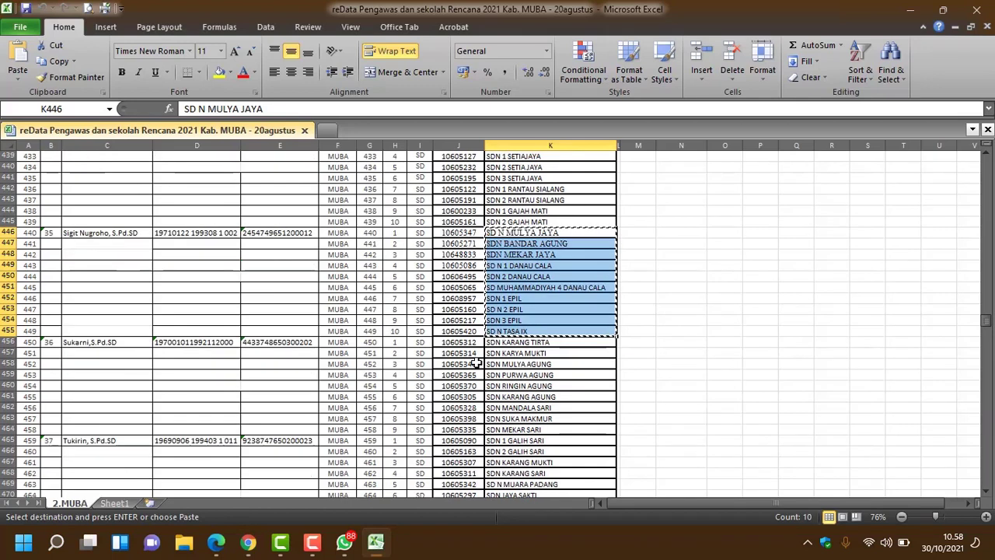
pyautogui.click(546, 320)
pyautogui.click(549, 265)
pyautogui.click(551, 233)
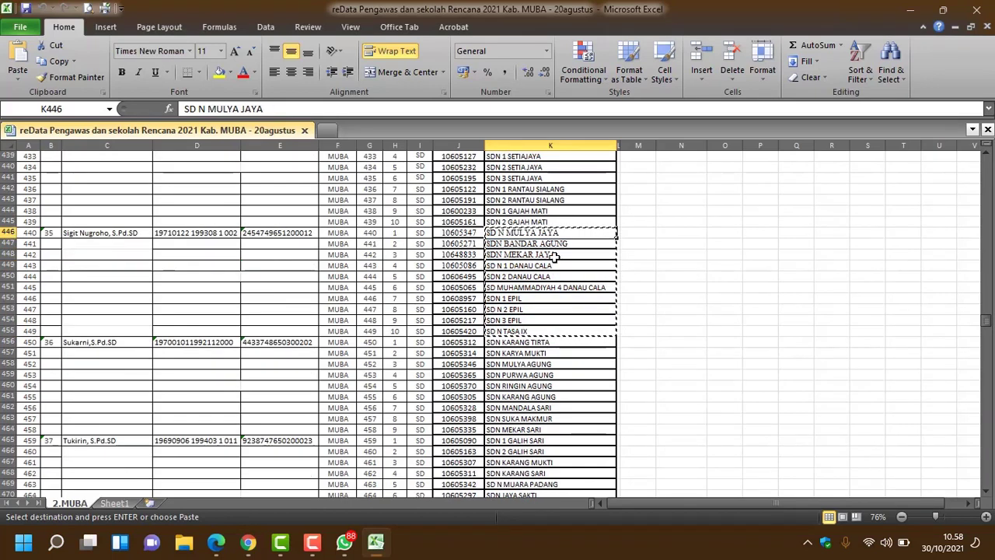
pyautogui.click(552, 254)
pyautogui.click(552, 286)
pyautogui.scroll(-1, 555, 330)
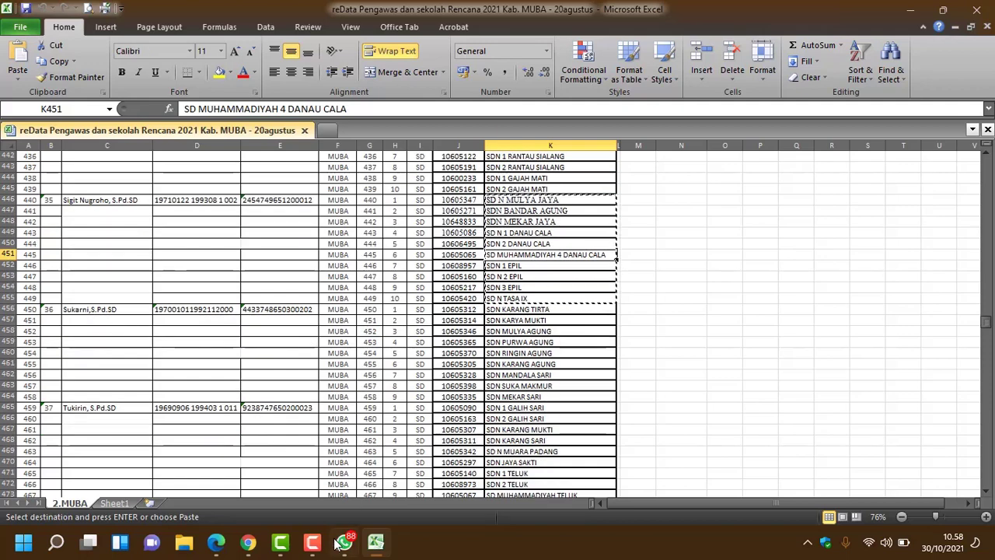
# Step: Check the Nama Sekolah answer field in the original SUPERVISI form
pyautogui.moveTo(248, 542)
pyautogui.click(342, 465)
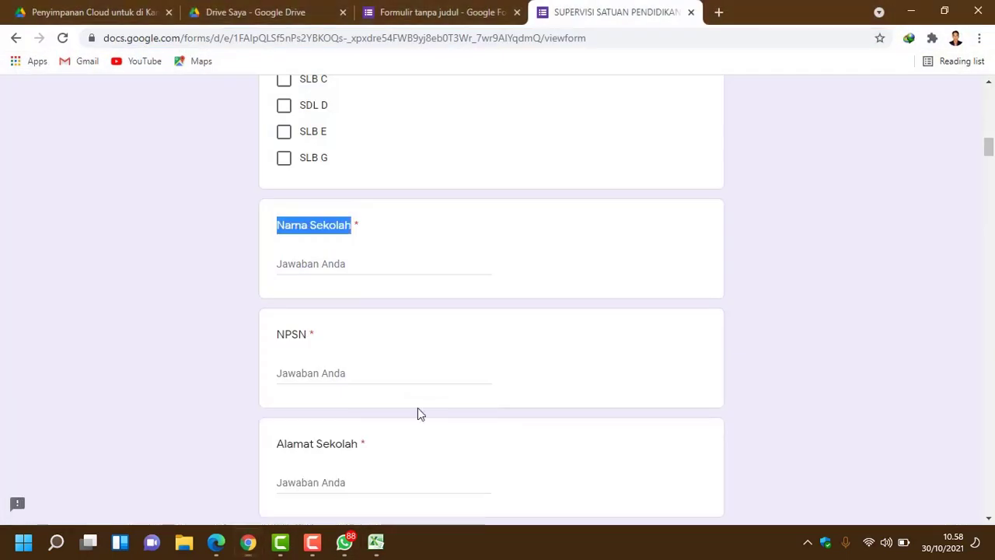
pyautogui.scroll(5, 404, 321)
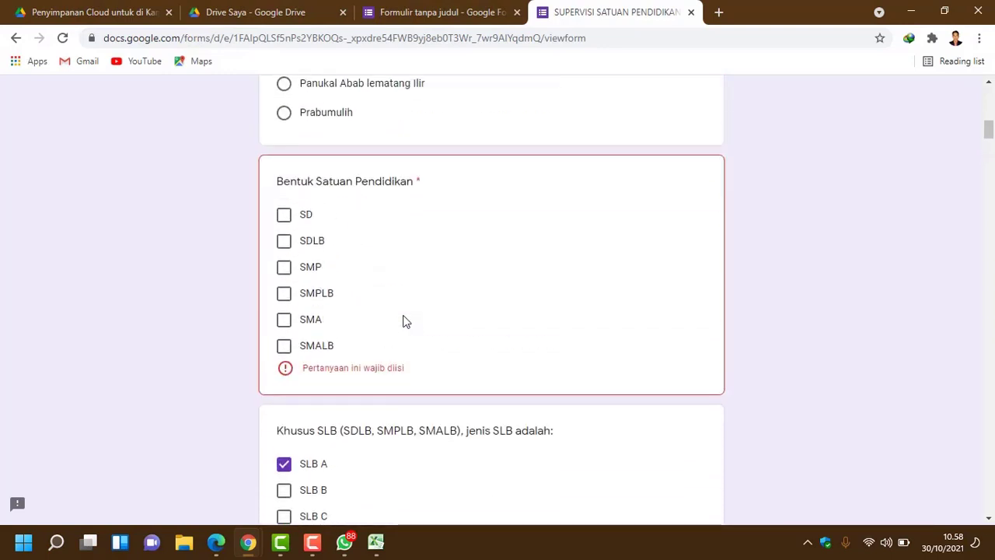
pyautogui.scroll(-5, 404, 321)
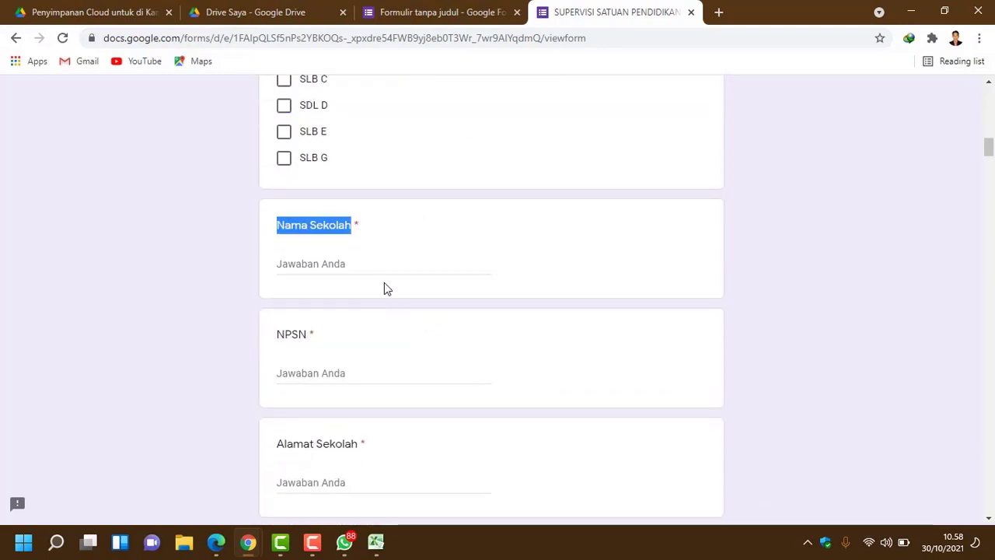
pyautogui.click(384, 267)
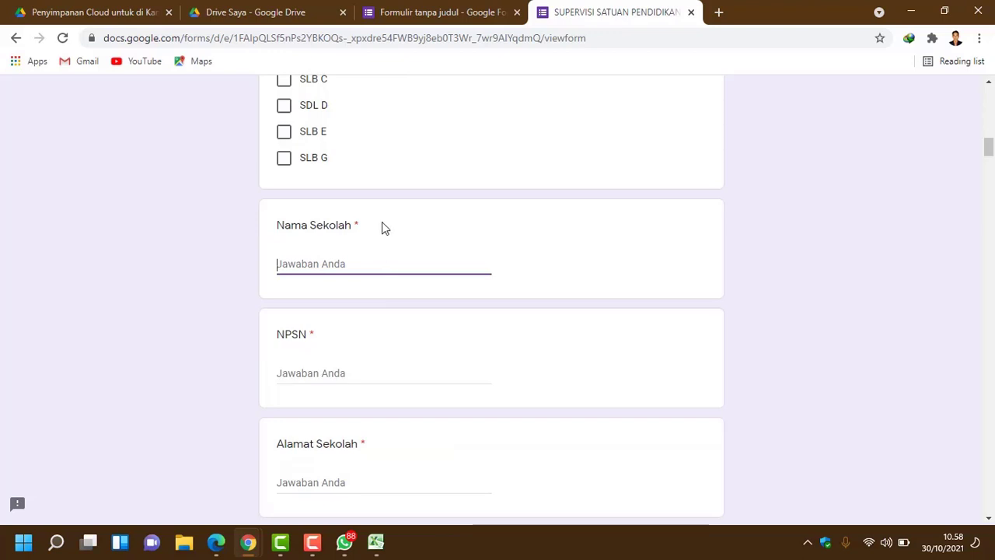
# Step: Turn on Wajib diisi for the Nama Sekolah question in the new form
pyautogui.click(412, 23)
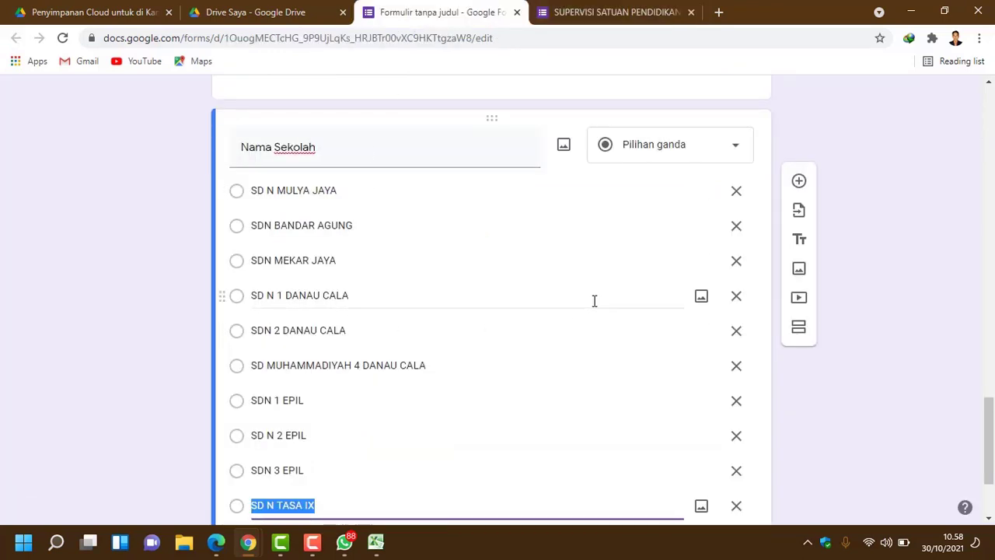
pyautogui.scroll(-2, 596, 298)
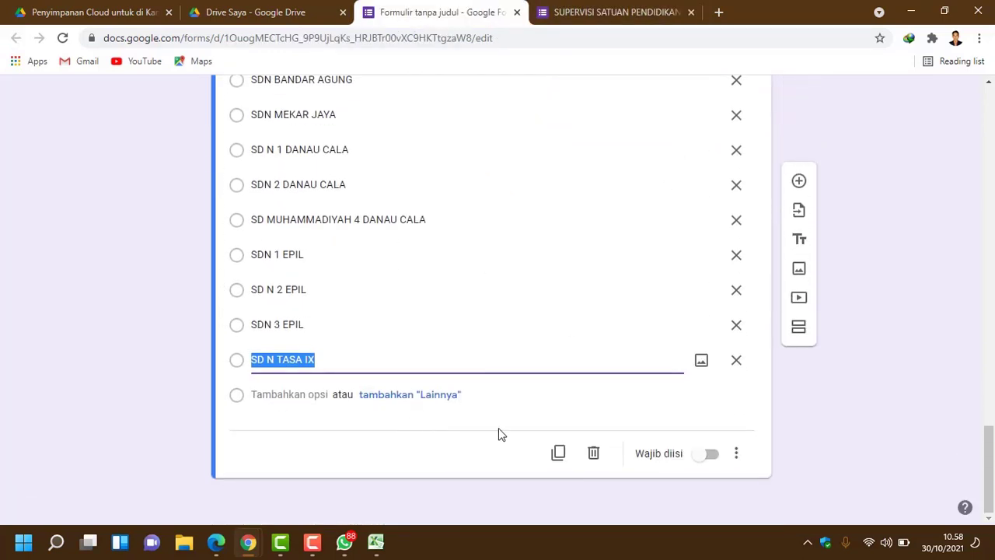
pyautogui.click(712, 454)
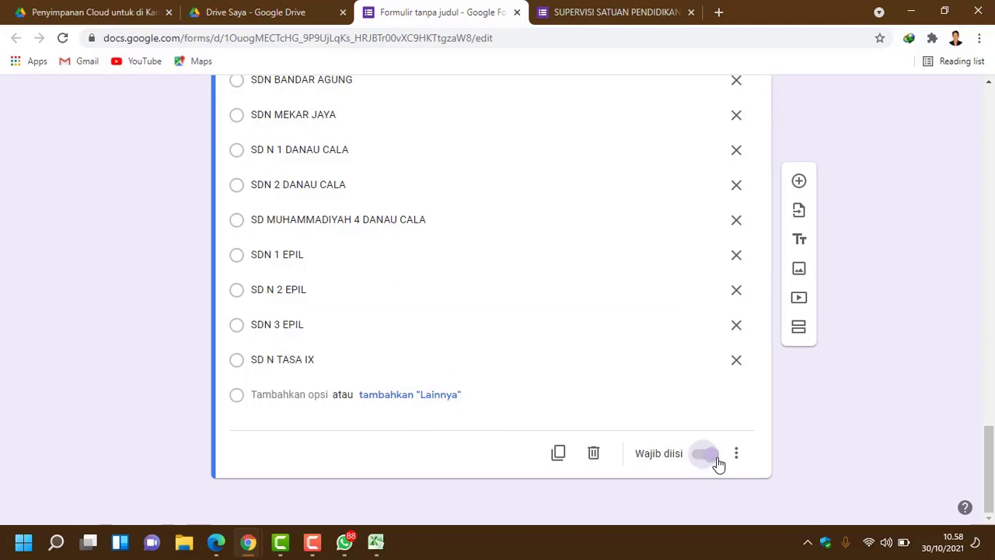
pyautogui.scroll(5, 600, 416)
pyautogui.scroll(2, 598, 415)
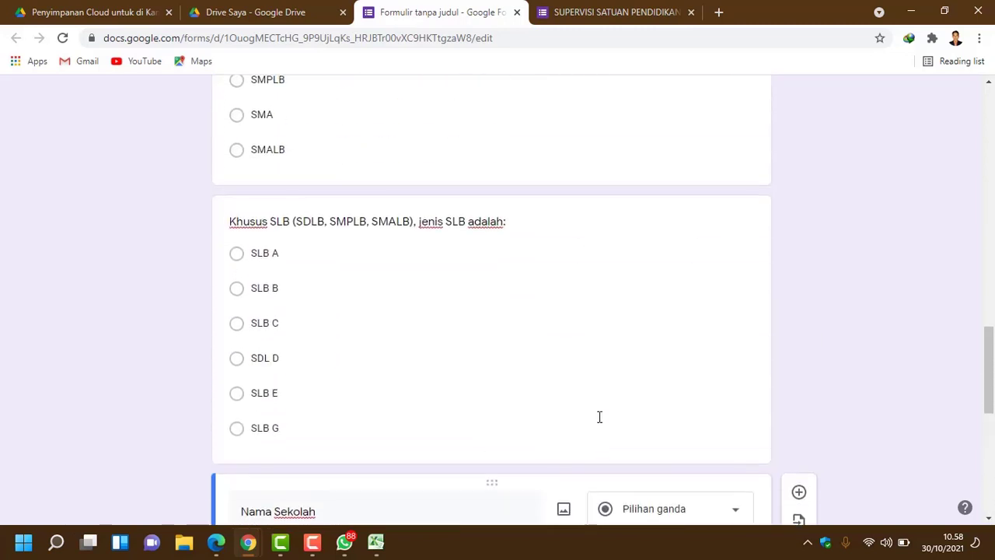
pyautogui.scroll(-5, 598, 420)
pyautogui.scroll(-2, 598, 423)
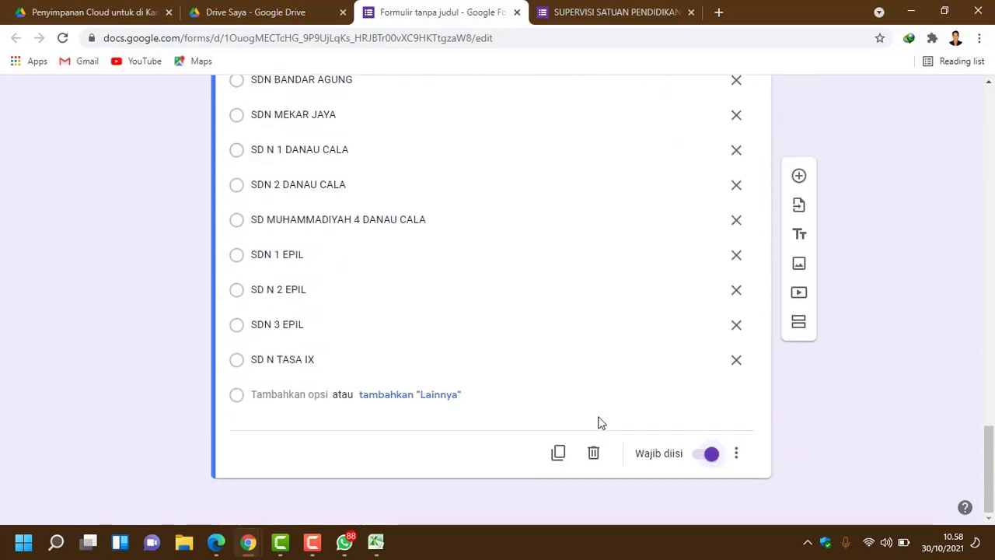
pyautogui.scroll(2, 735, 420)
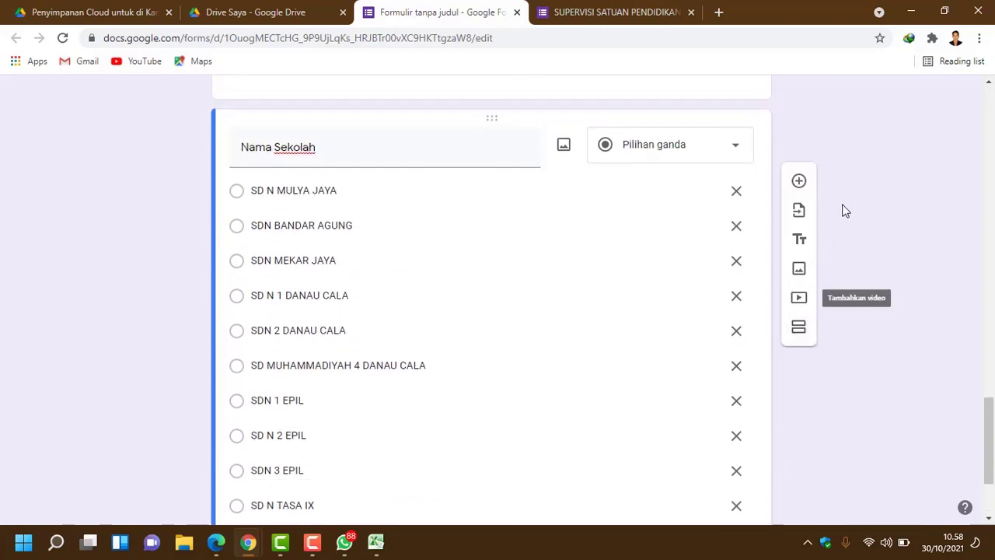
# Step: Add a Pilihan ganda question titled 'NPSN', copied from the original form, below Nama Sekolah
pyautogui.click(809, 186)
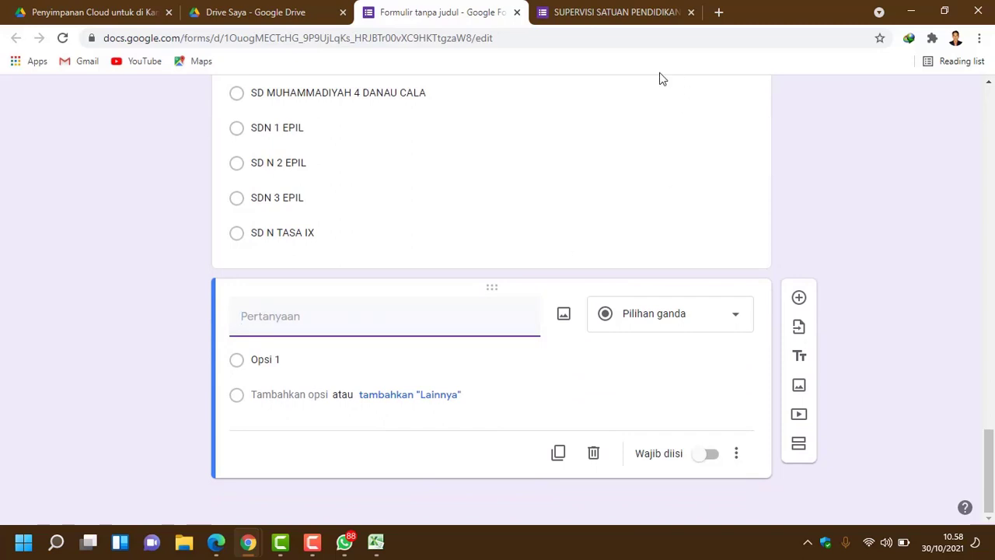
pyautogui.click(638, 21)
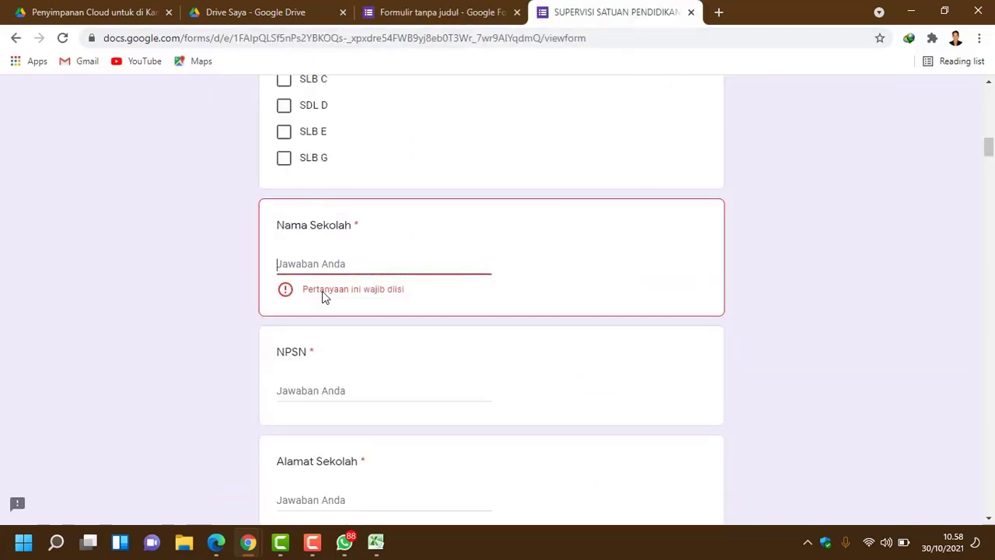
pyautogui.scroll(-1, 325, 297)
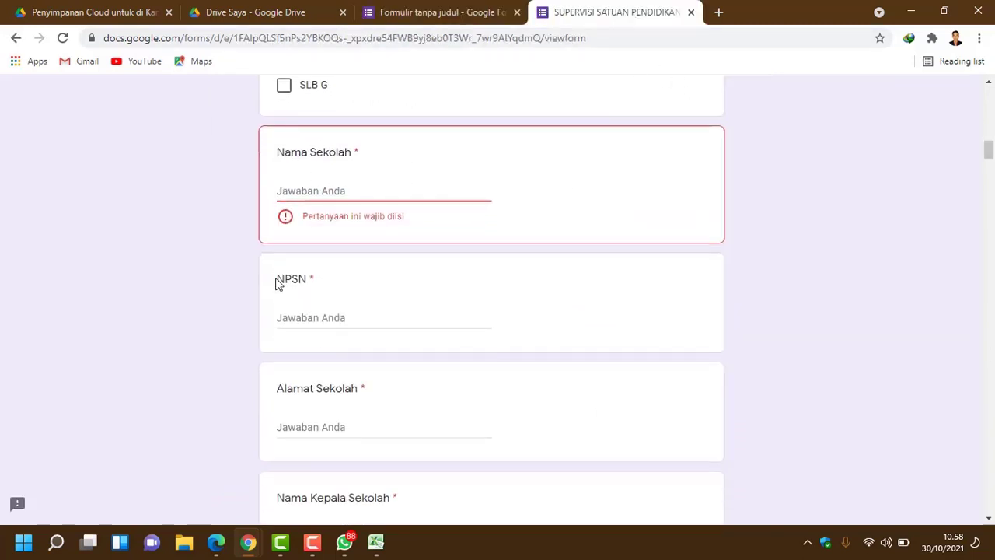
pyautogui.moveTo(277, 278); pyautogui.dragTo(308, 292)
pyautogui.hotkey('ctrl', 'c')
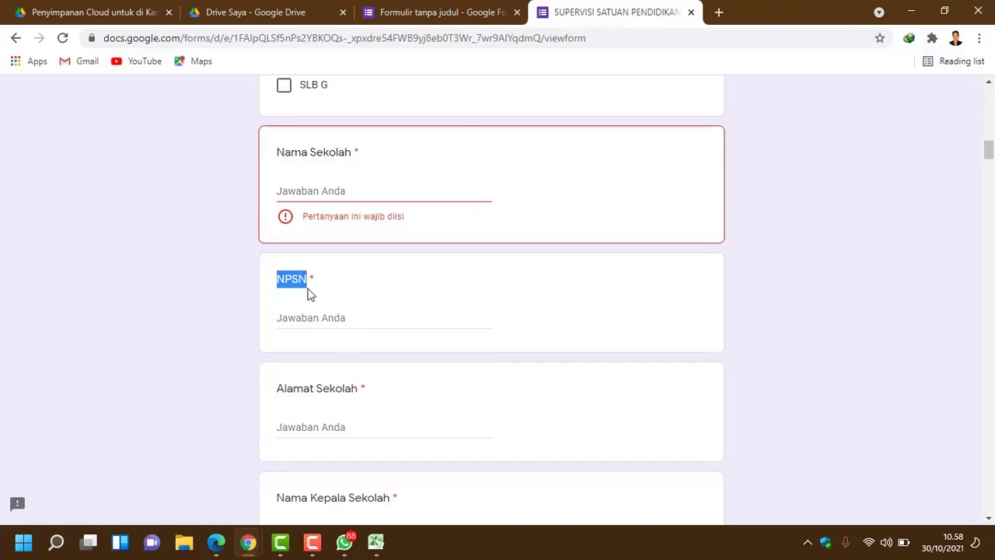
pyautogui.click(424, 13)
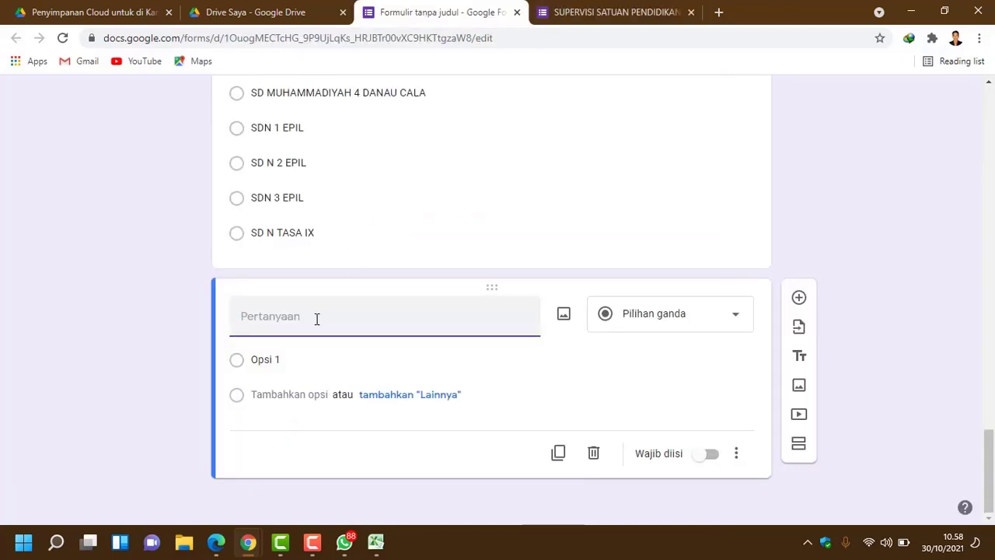
pyautogui.hotkey('ctrl', 'v')
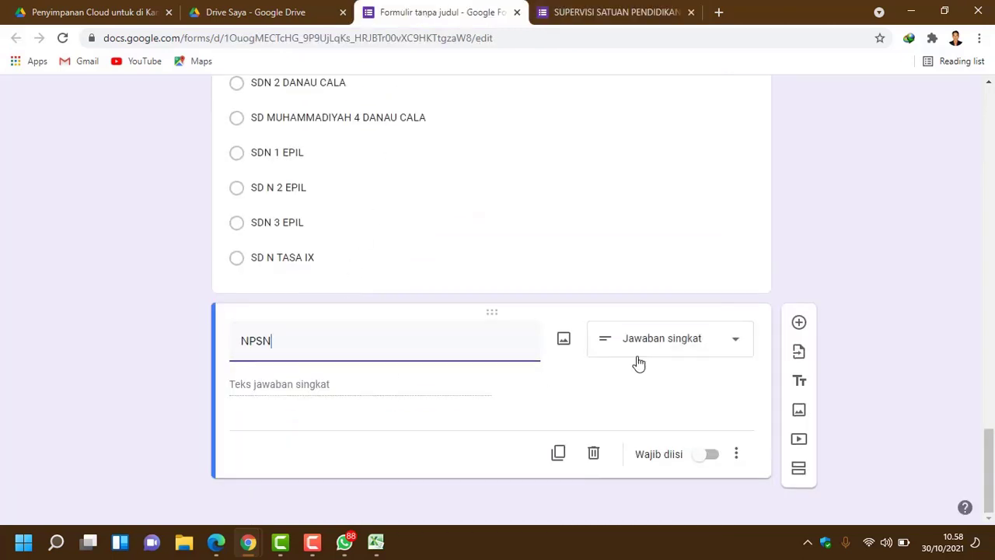
pyautogui.click(734, 343)
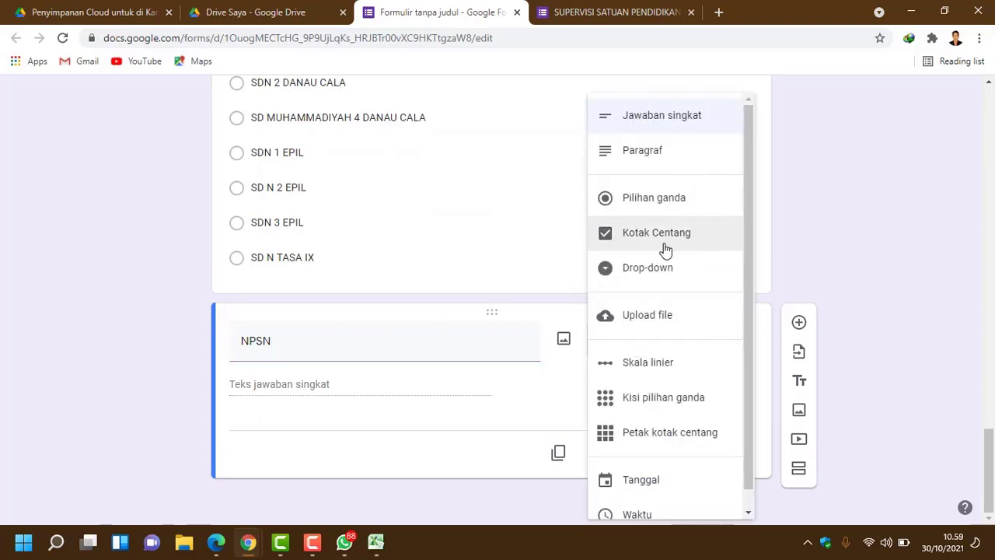
pyautogui.click(663, 204)
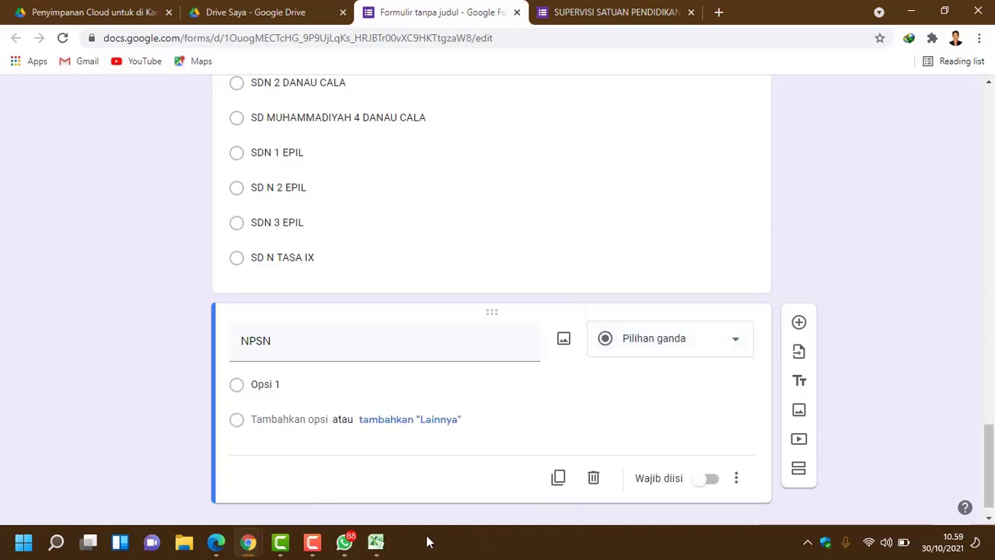
pyautogui.click(377, 542)
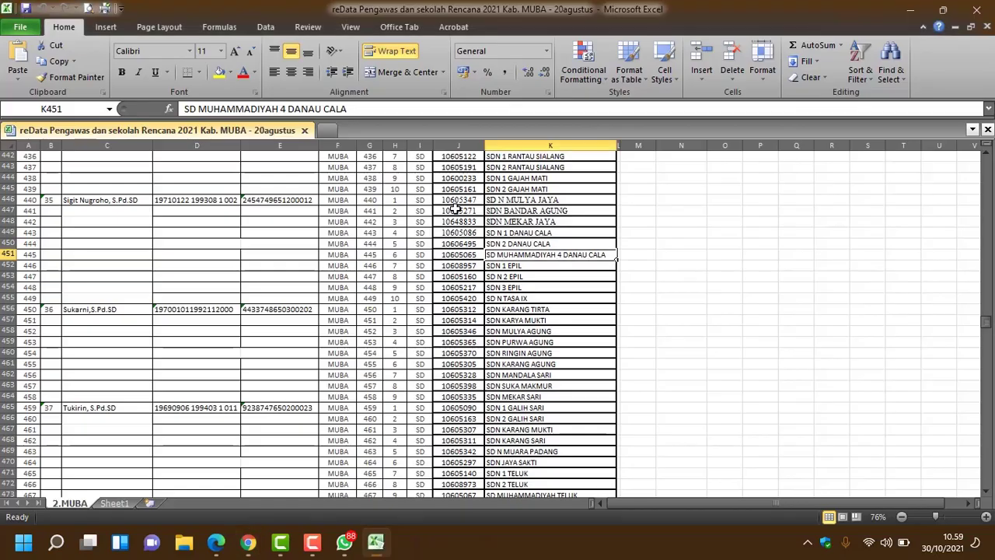
# Step: Copy the ten schools' NPSN codes from the Excel sheet
pyautogui.moveTo(456, 202); pyautogui.dragTo(458, 300)
pyautogui.rightClick(458, 300)
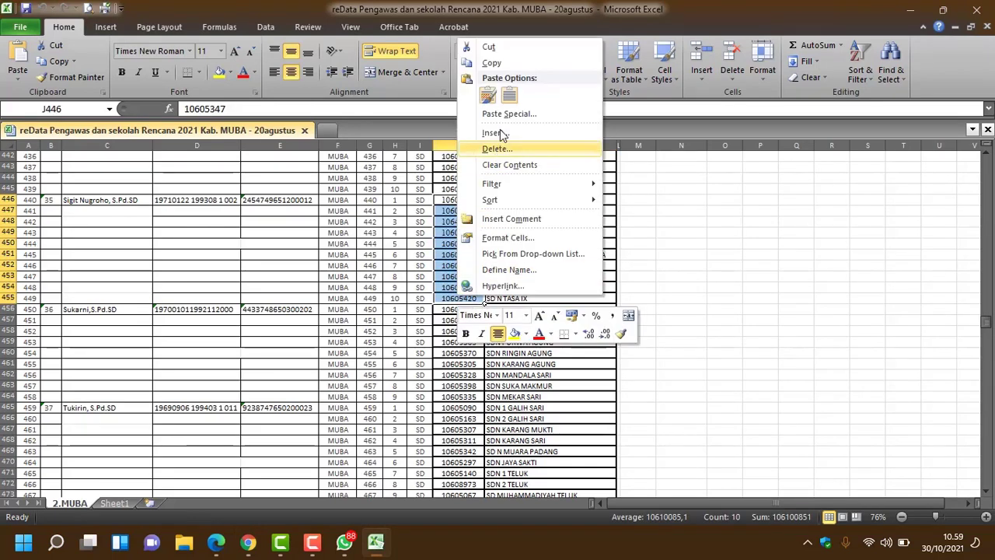
pyautogui.click(501, 64)
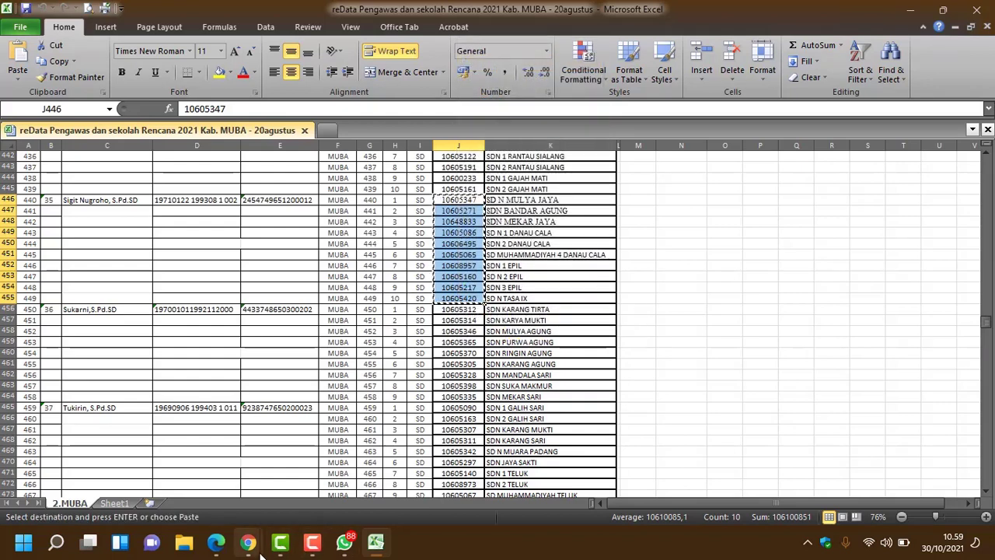
# Step: Paste NPSN codes 10605347 through 10605420 as the NPSN options and make it required
pyautogui.moveTo(253, 548)
pyautogui.click(375, 449)
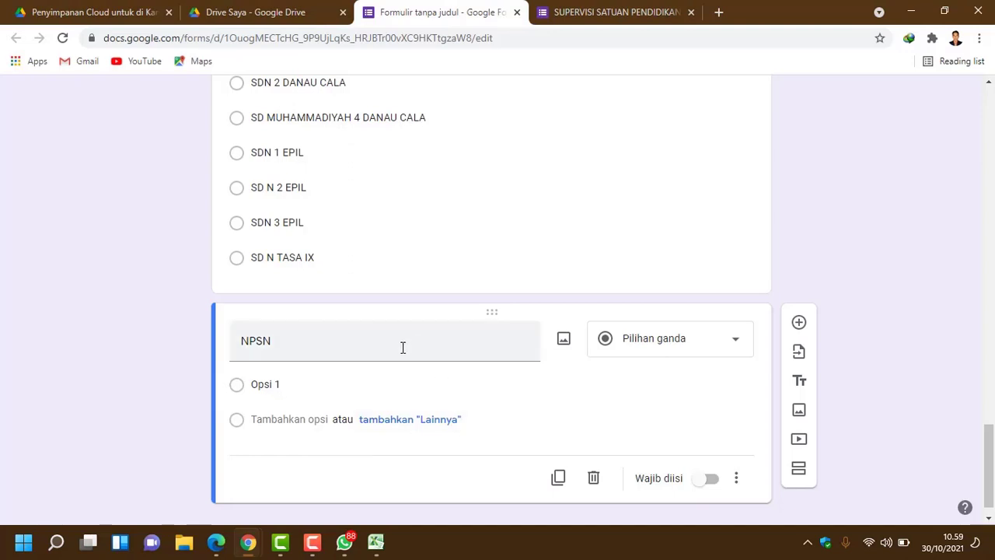
pyautogui.click(339, 384)
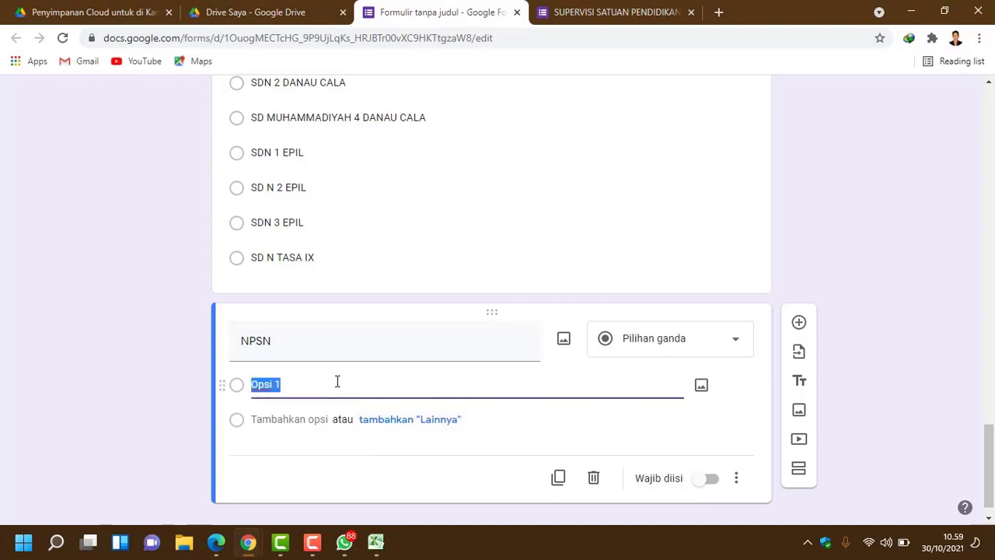
pyautogui.hotkey('ctrl', 'v')
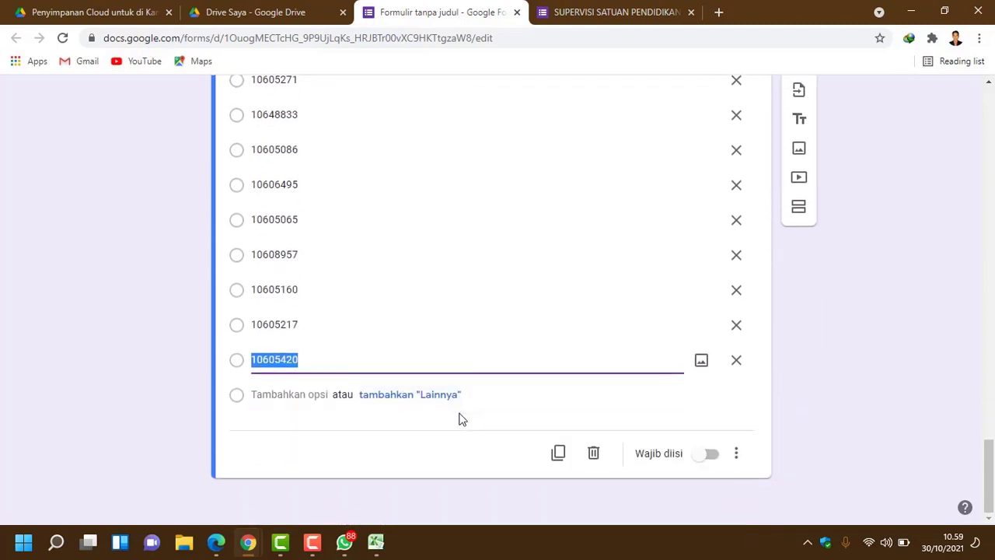
pyautogui.click(711, 454)
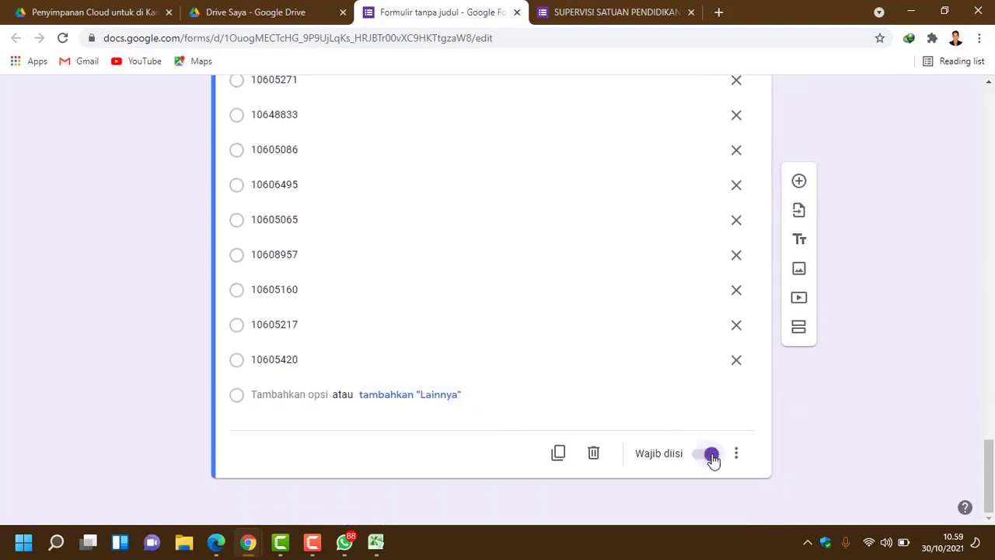
pyautogui.scroll(2, 766, 378)
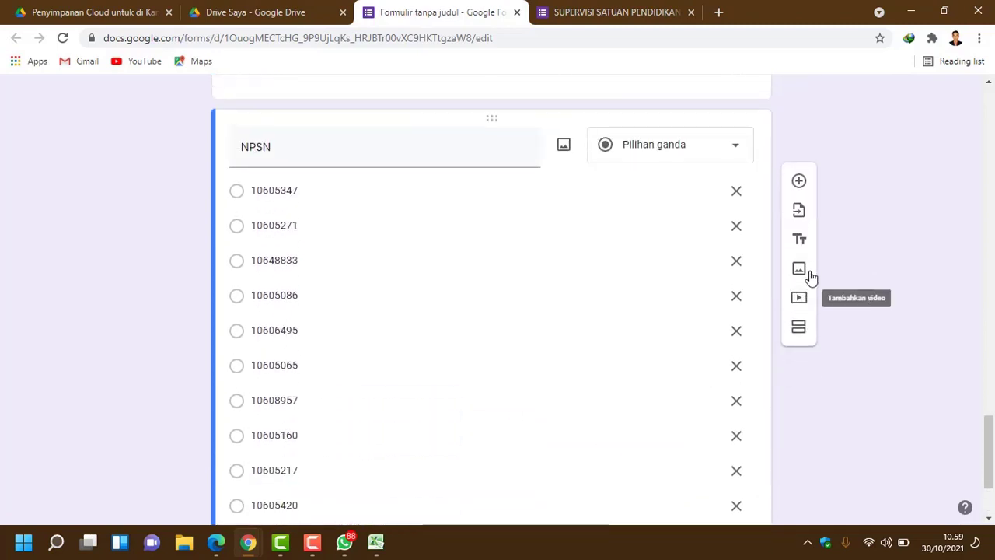
# Step: Paste the 'Alamat Sekolah' title from the original form into the new question
pyautogui.click(585, 22)
pyautogui.scroll(-1, 471, 222)
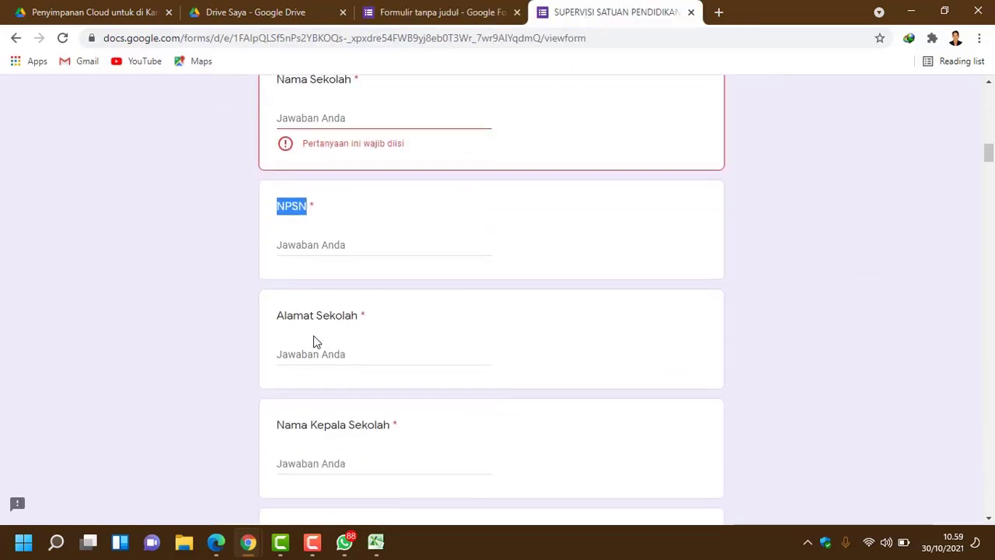
pyautogui.moveTo(279, 315); pyautogui.dragTo(360, 320)
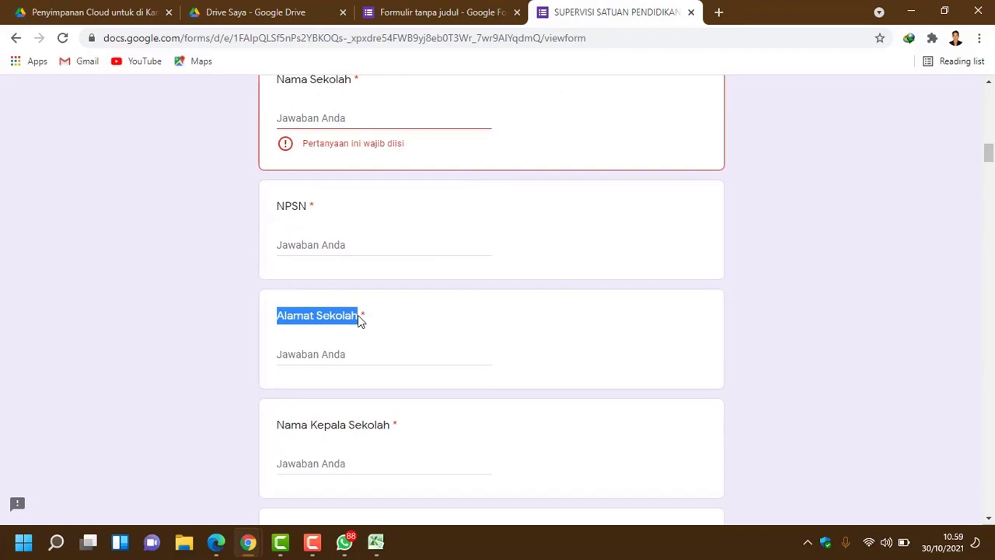
pyautogui.click(423, 22)
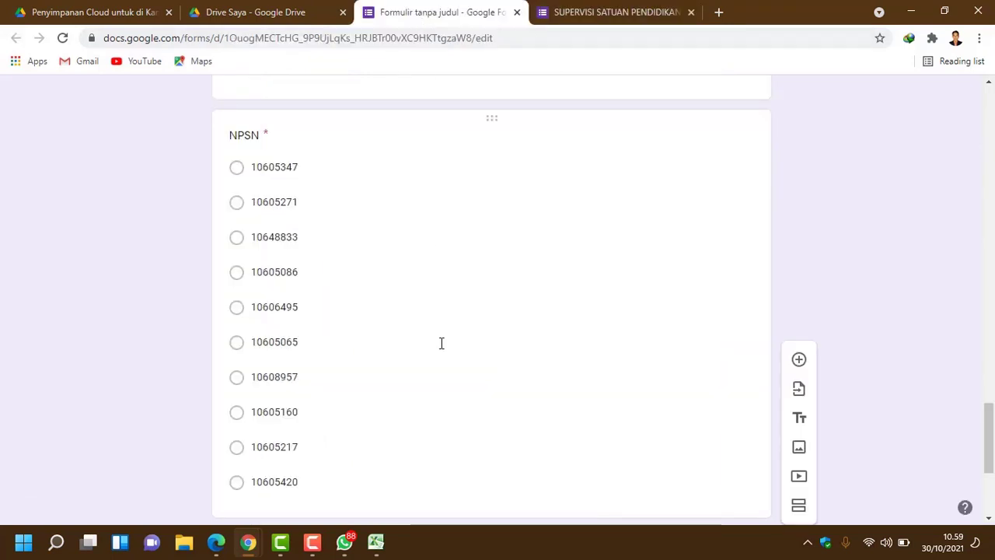
pyautogui.scroll(-3, 442, 342)
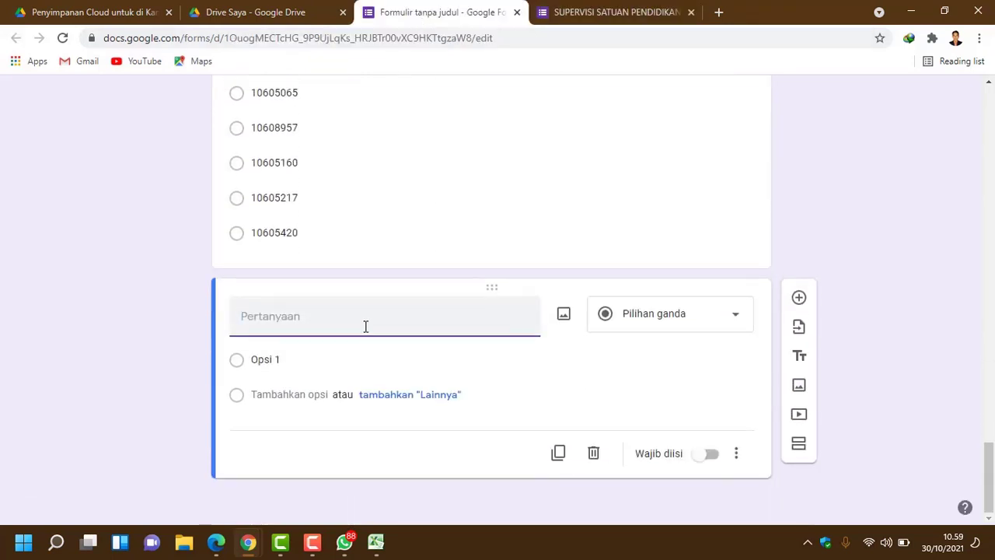
pyautogui.hotkey('ctrl', 'v')
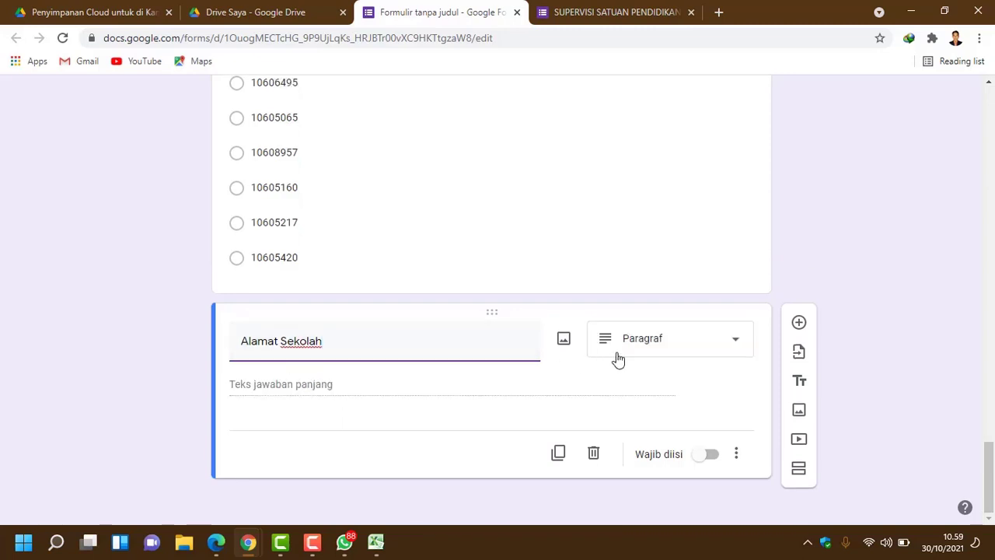
# Step: Make Alamat Sekolah a required Jawaban singkat question and add a blank question below
pyautogui.click(733, 350)
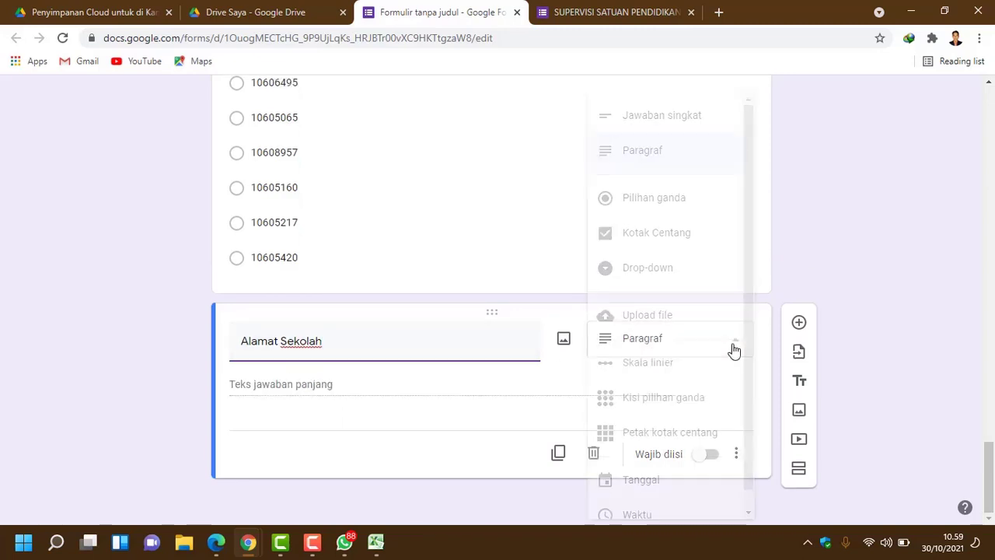
pyautogui.click(692, 125)
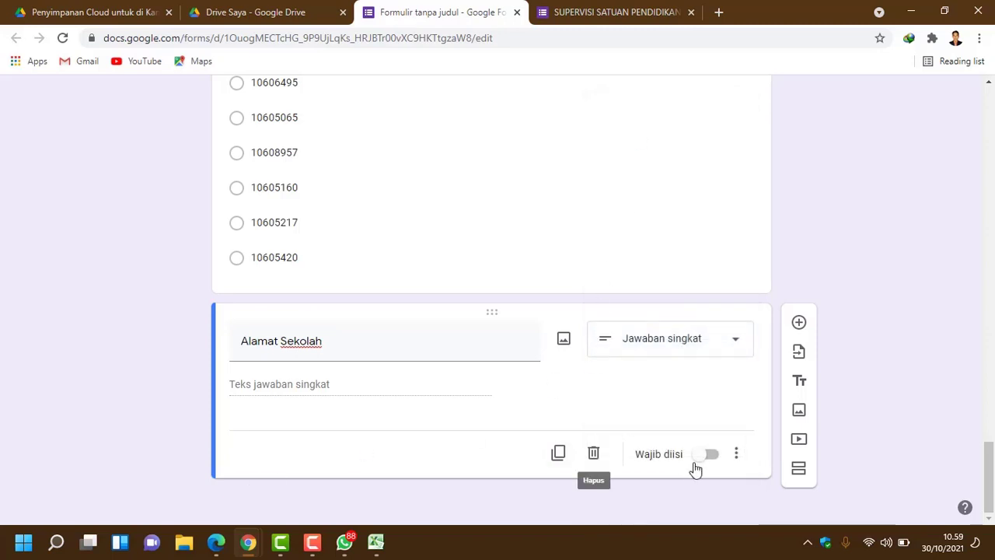
pyautogui.click(708, 456)
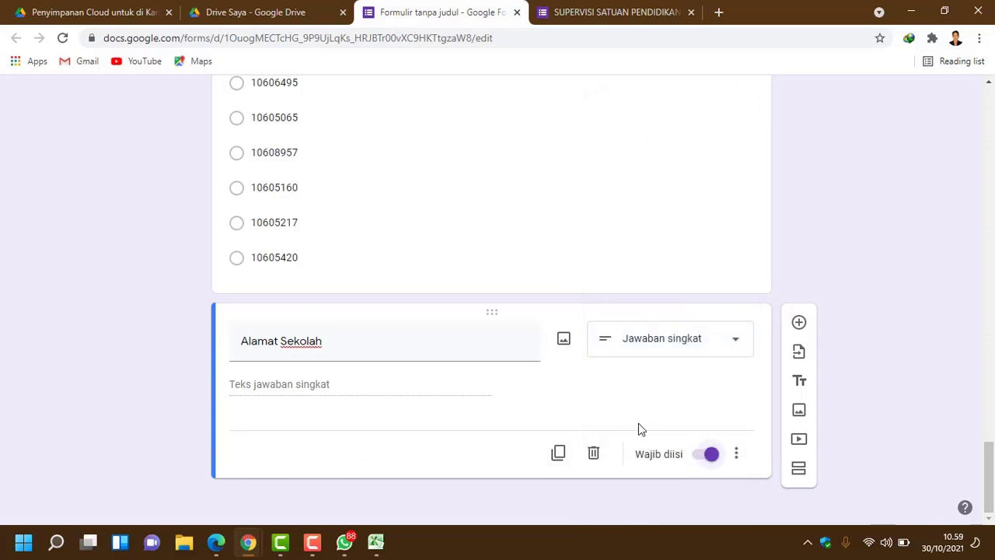
pyautogui.click(799, 323)
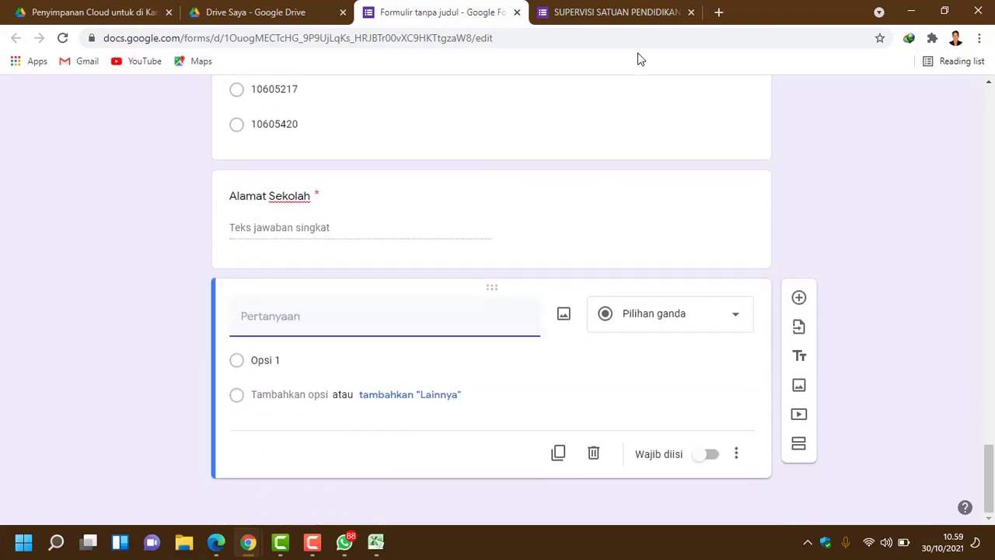
# Step: Add a required 'Nama Kepala Sekolah' question, pasted as plain text, plus a blank question below
pyautogui.click(638, 15)
pyautogui.scroll(-2, 358, 342)
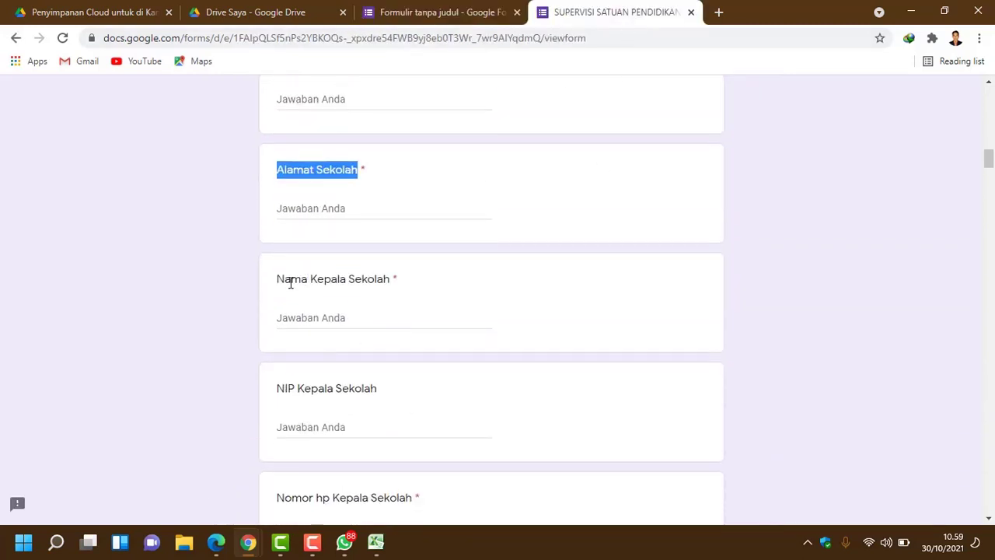
pyautogui.moveTo(277, 278); pyautogui.dragTo(394, 284)
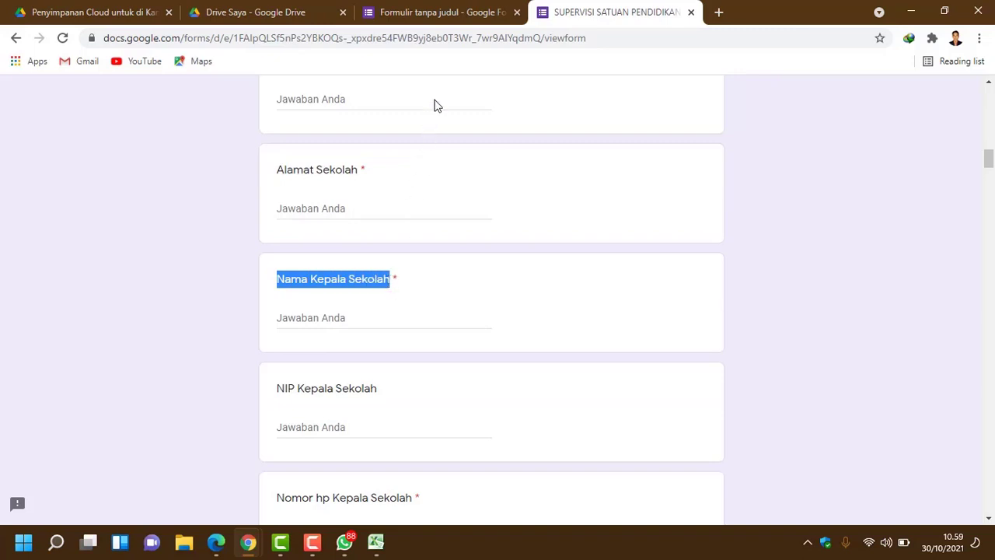
pyautogui.click(456, 22)
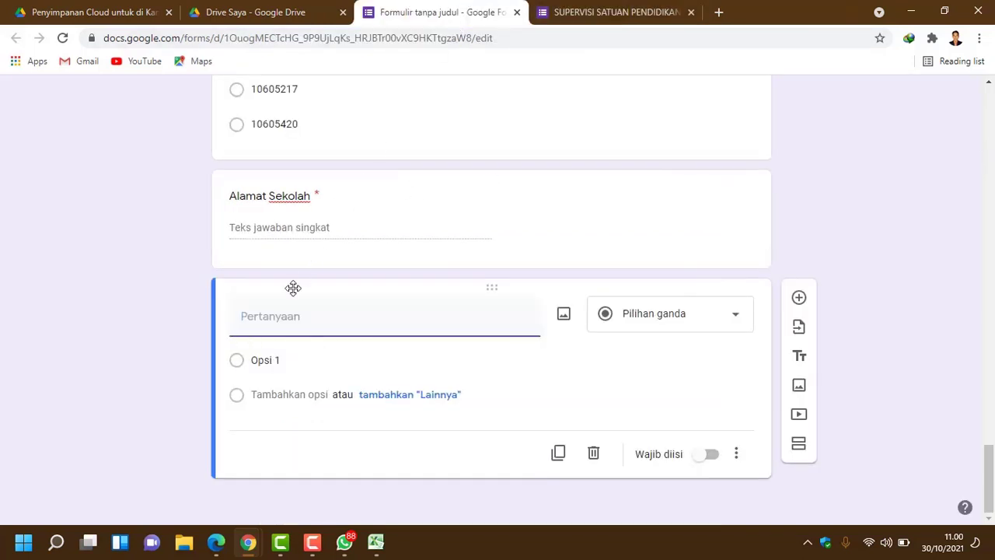
pyautogui.rightClick(285, 312)
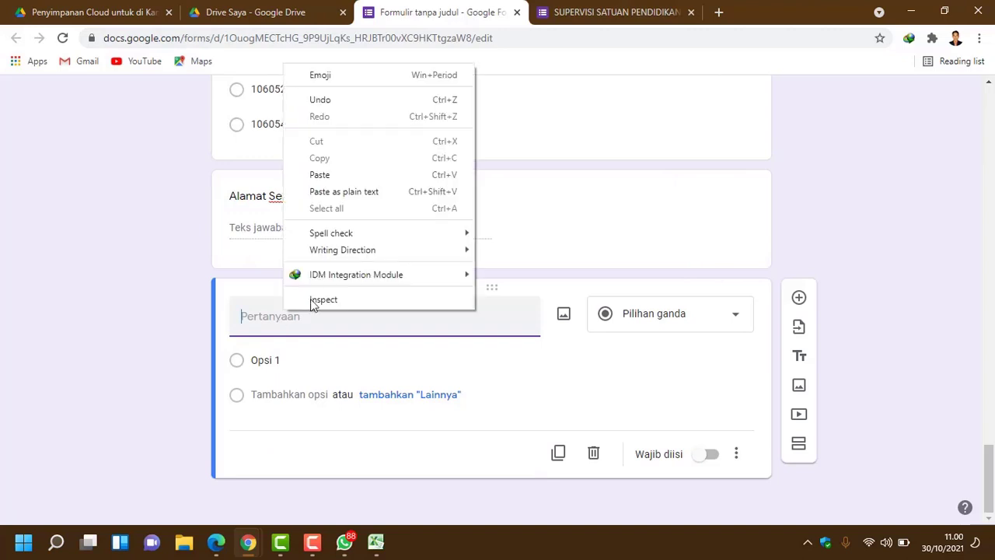
pyautogui.click(345, 193)
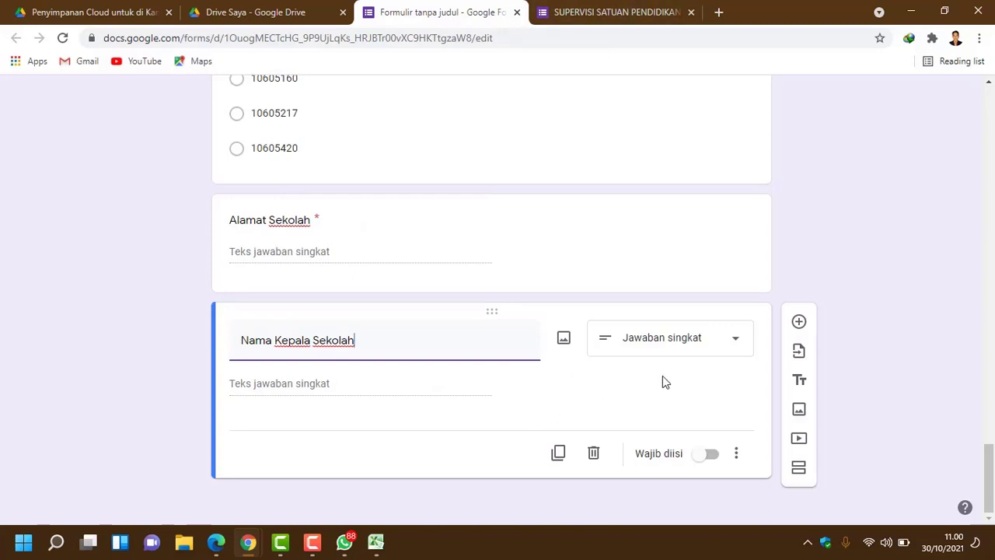
pyautogui.click(709, 457)
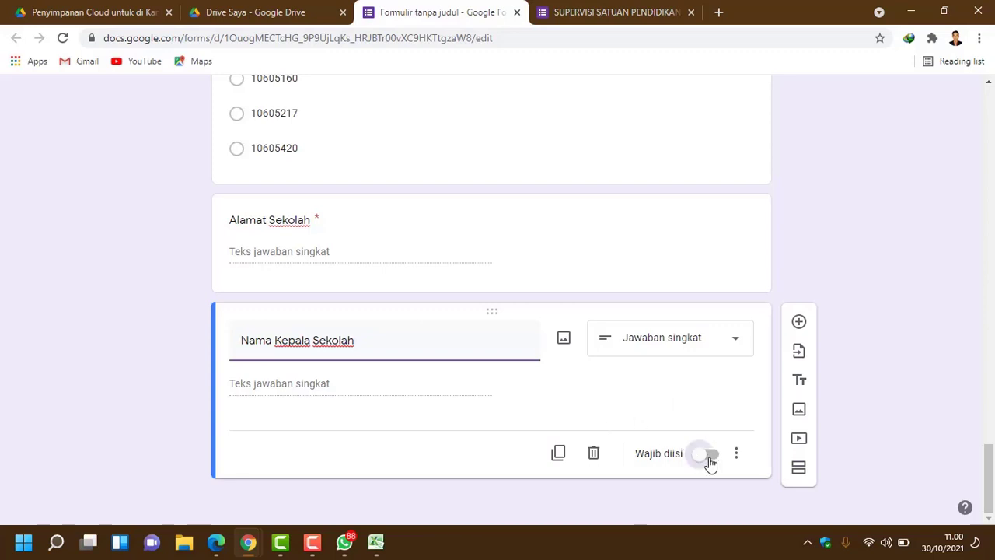
pyautogui.click(798, 322)
# Step: Copy the 'NIP Kepala Sekolah' title from the original form
pyautogui.click(614, 11)
pyautogui.scroll(-2, 503, 318)
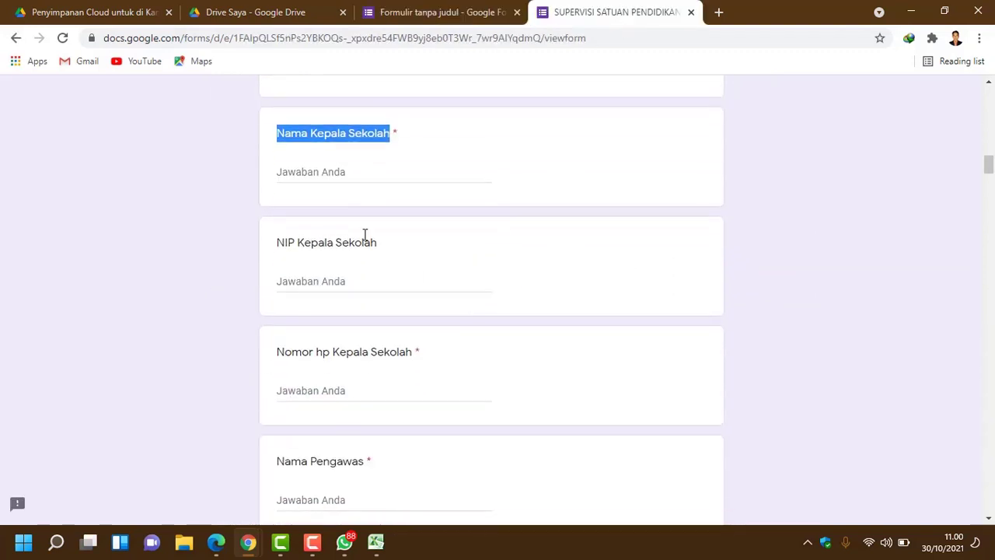
pyautogui.moveTo(279, 242); pyautogui.dragTo(382, 246)
pyautogui.press('super+c')
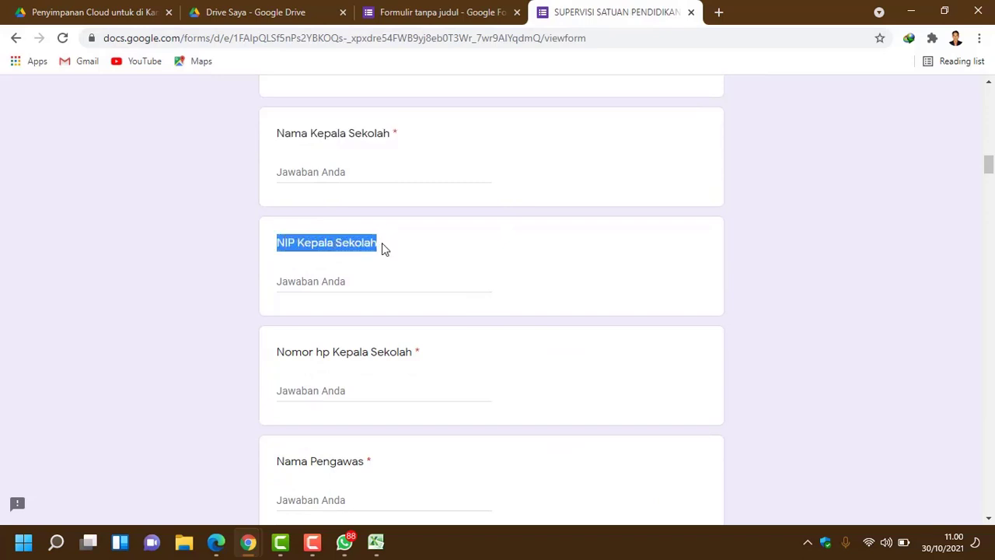
# Step: Paste 'NIP Kepala Sekolah' as plain text into the new question's title
pyautogui.click(441, 12)
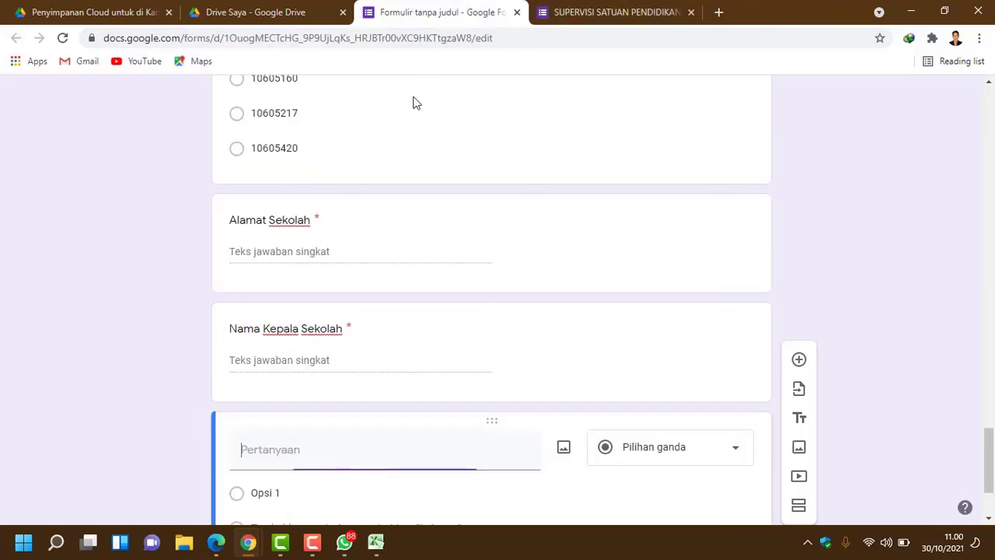
pyautogui.rightClick(265, 458)
pyautogui.click(337, 338)
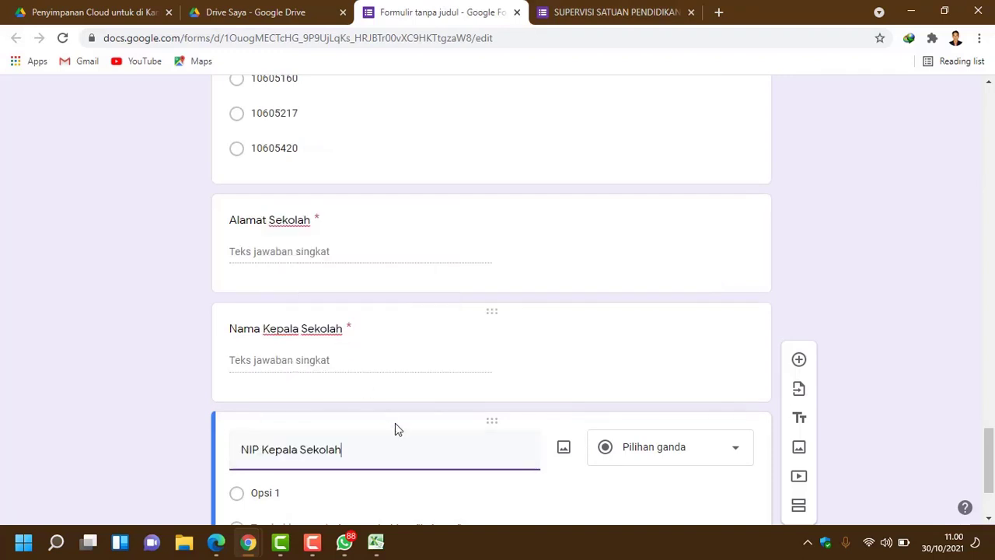
pyautogui.scroll(-2, 395, 423)
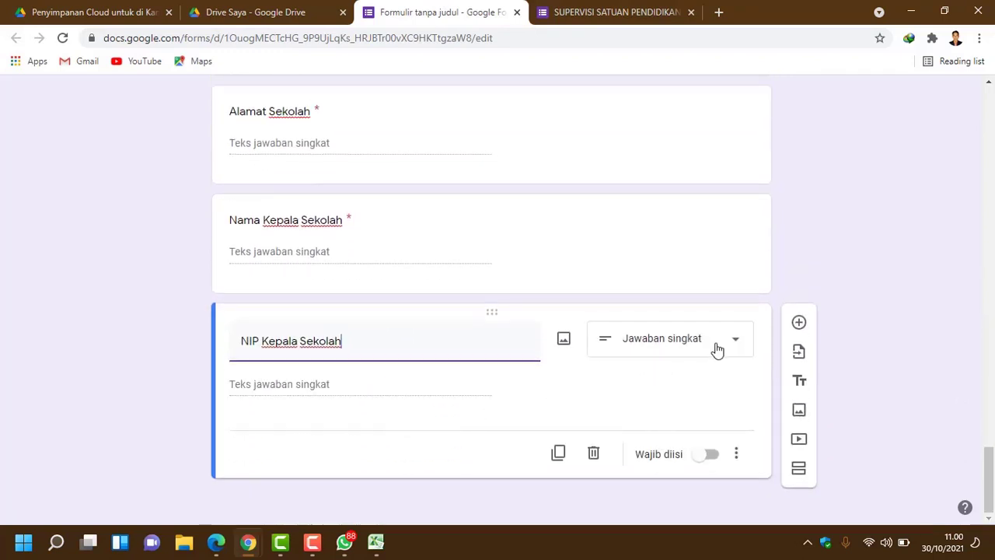
pyautogui.click(469, 394)
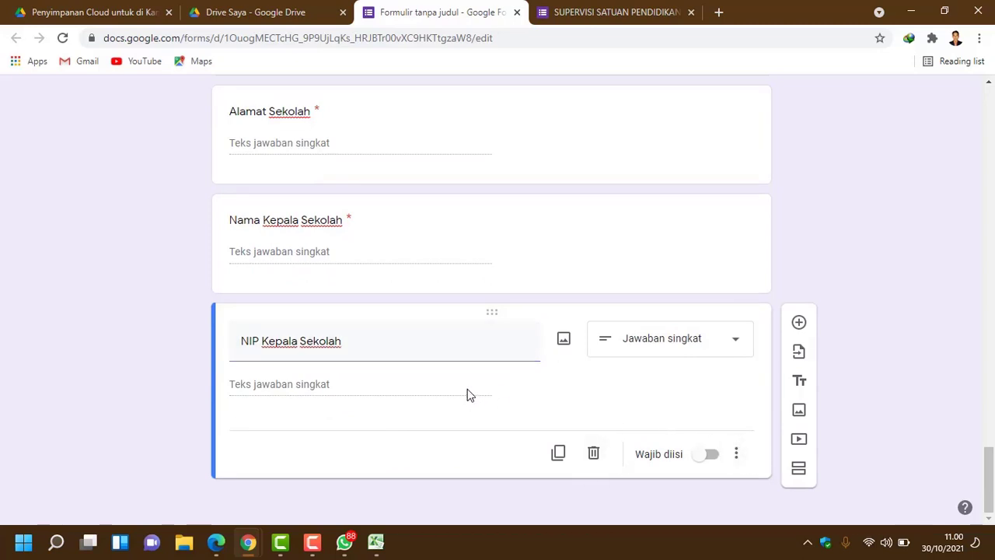
# Step: Add Validasi jawaban requiring the NIP answer to be a number (Angka, Adalah angka)
pyautogui.click(741, 455)
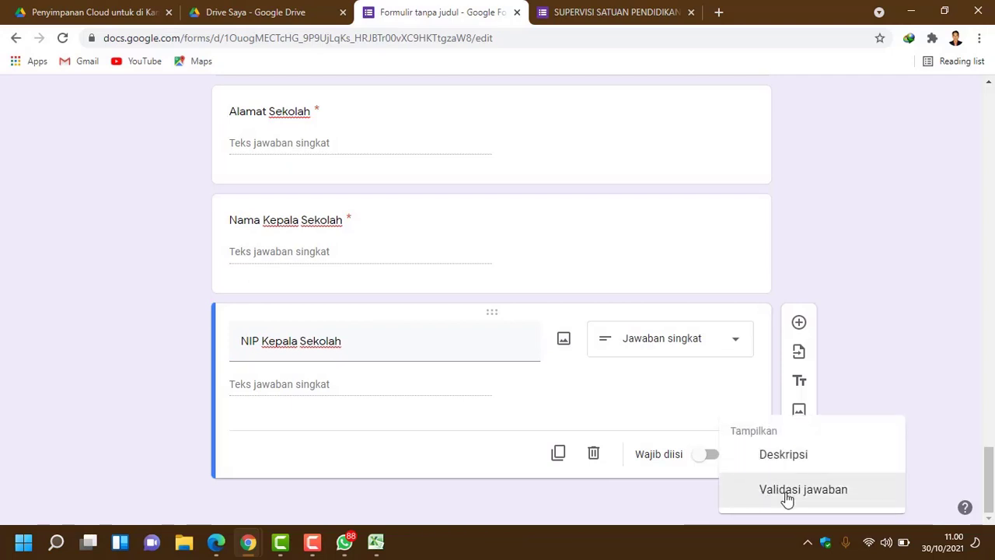
pyautogui.click(788, 491)
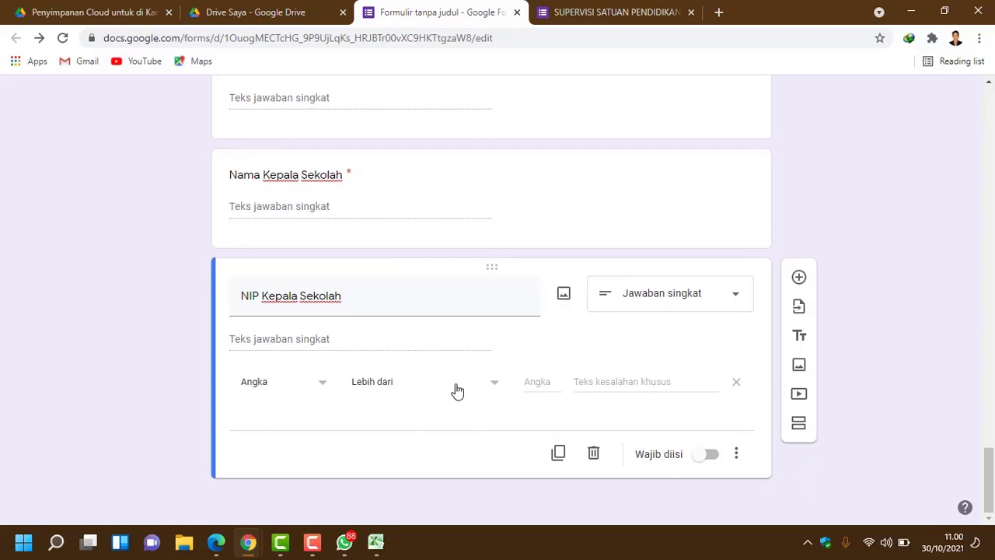
pyautogui.click(491, 383)
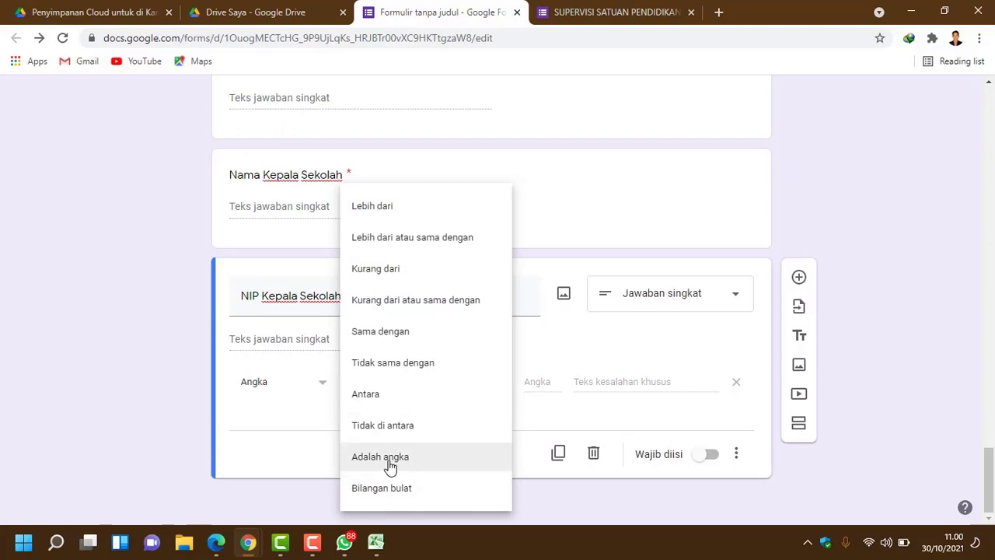
pyautogui.click(390, 465)
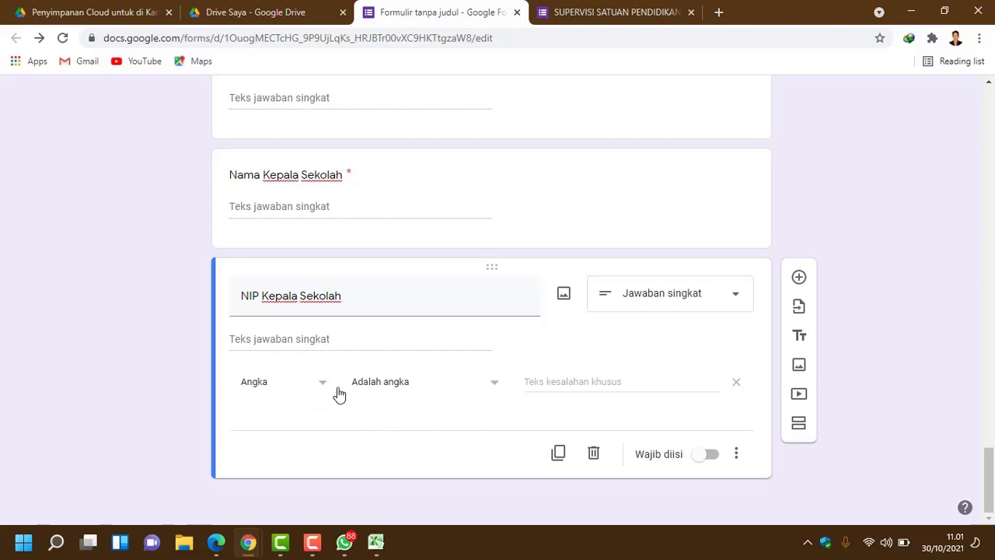
# Step: Give the NIP number check the error 'Isi NIP dengan angka tanpa spasi !' and make NIP Kepala Sekolah required
pyautogui.click(573, 381)
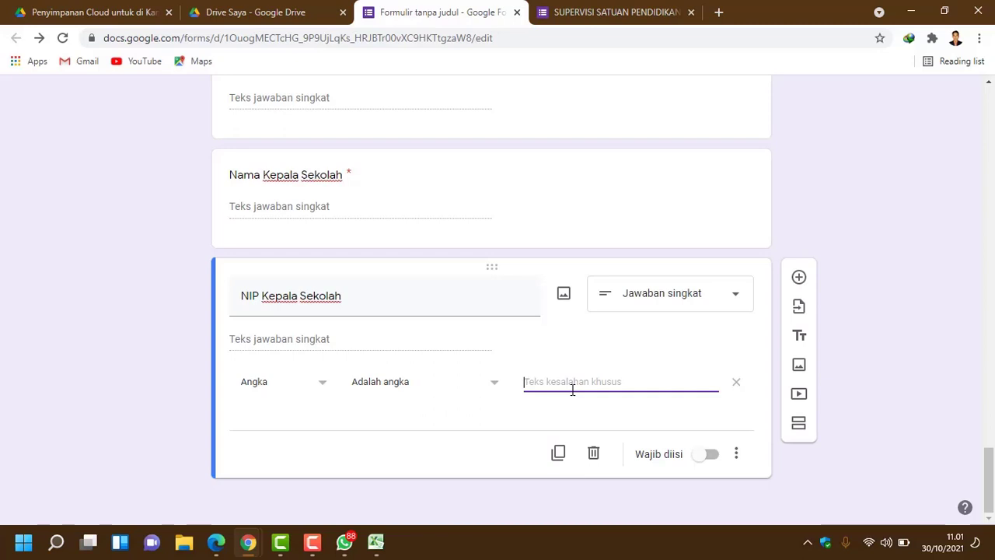
pyautogui.write('(')
pyautogui.write('si NIP deng')
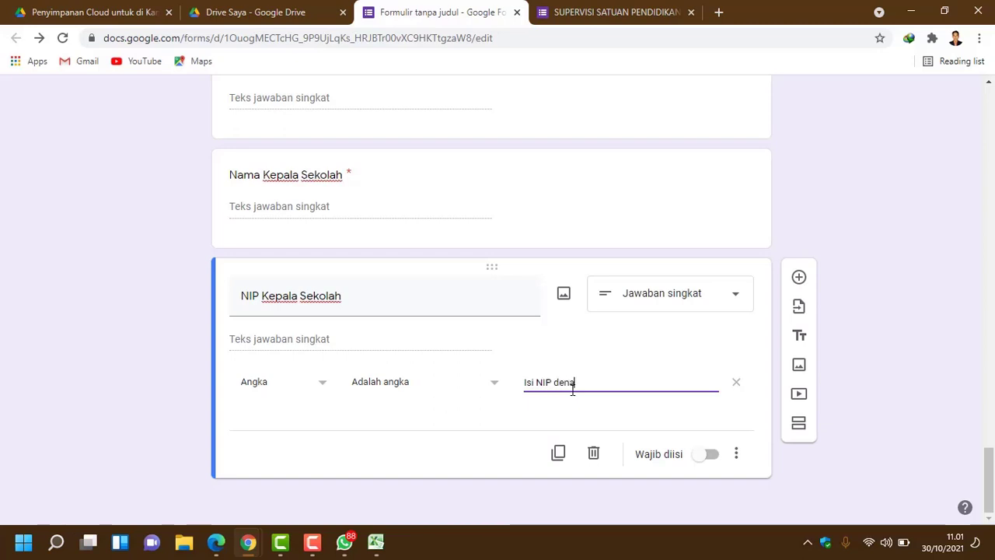
pyautogui.write('an angka tan')
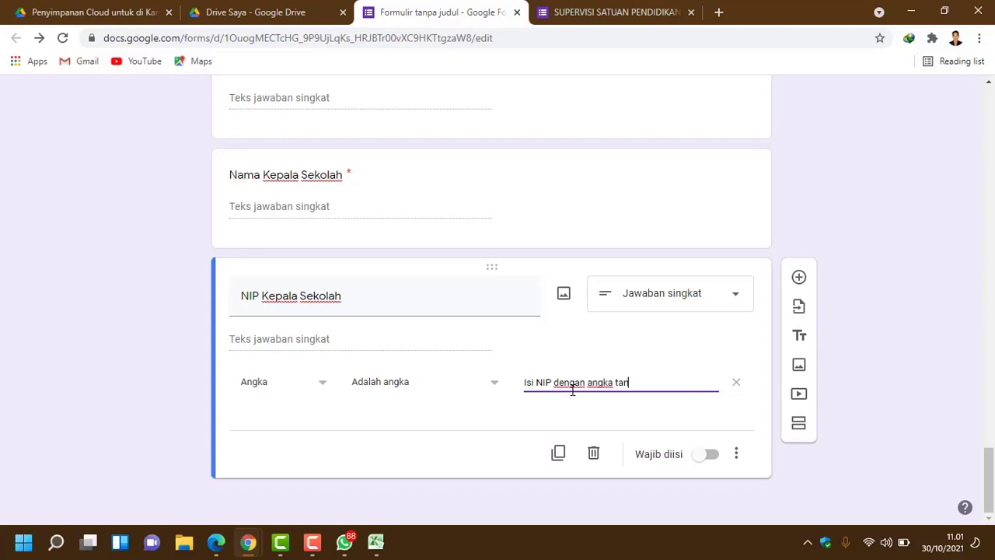
pyautogui.write('pa spasi (')
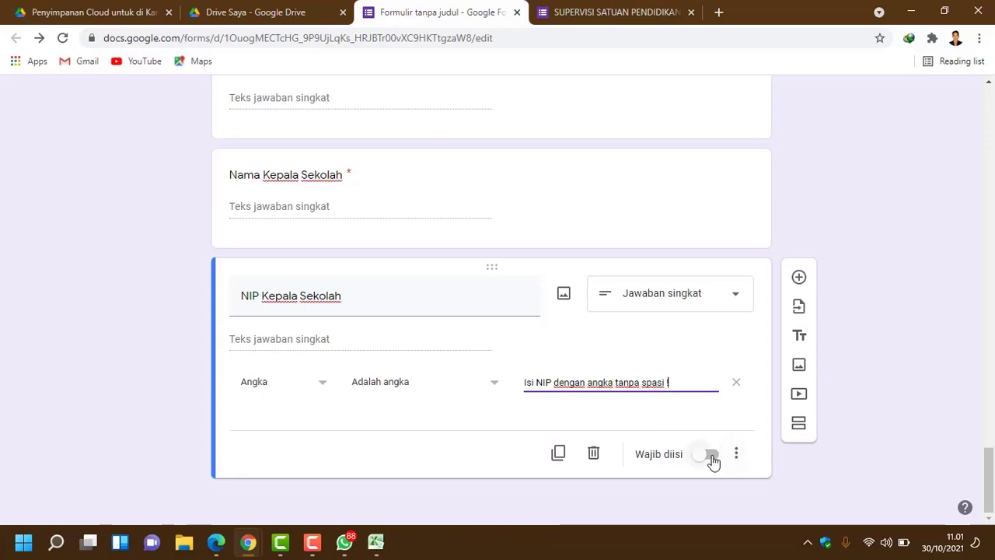
pyautogui.click(712, 458)
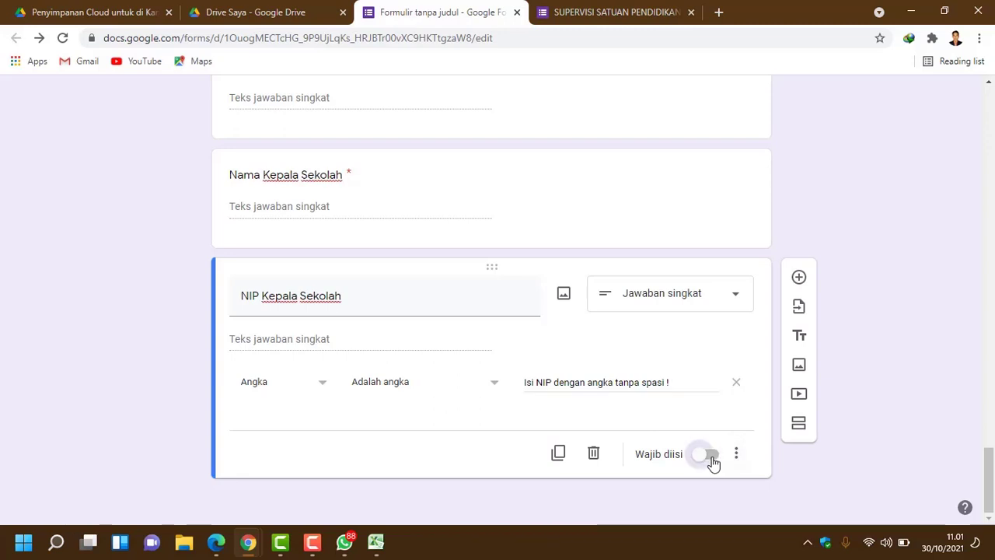
# Step: Add a question titled 'Nomor hp Kepala Sekolah', copied from the original SUPERVISI form
pyautogui.click(800, 280)
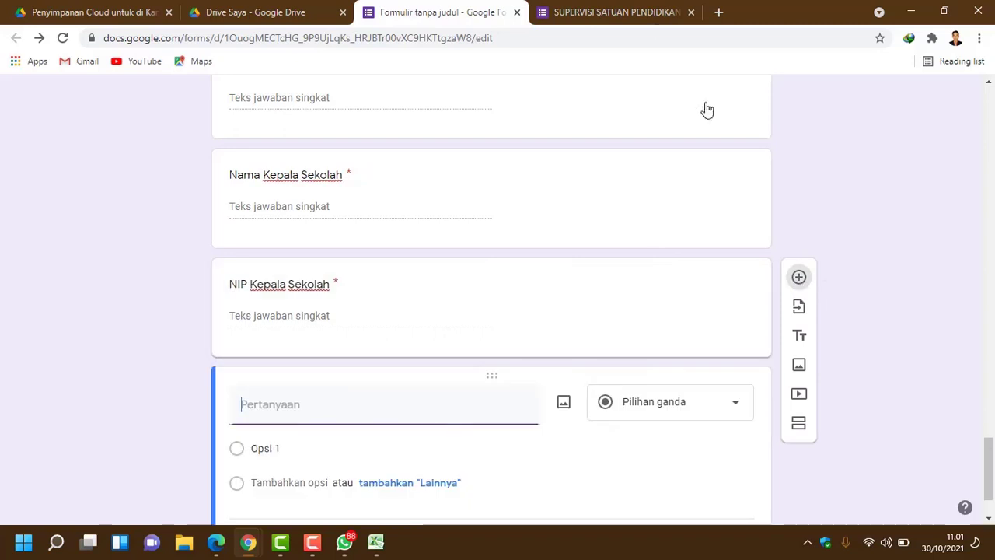
pyautogui.click(610, 12)
pyautogui.scroll(-1, 396, 302)
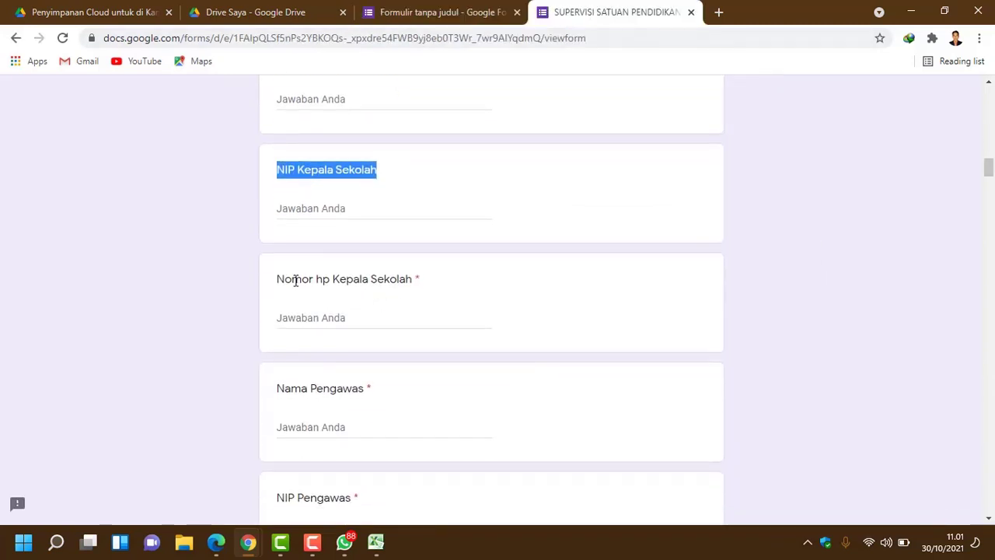
pyautogui.moveTo(278, 279); pyautogui.dragTo(415, 285)
pyautogui.hotkey('ctrl', 'c')
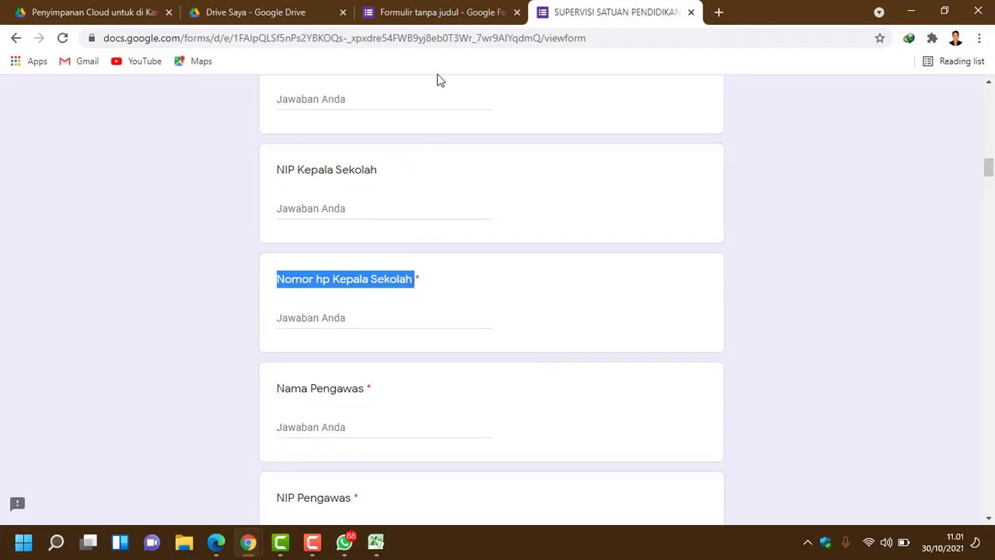
pyautogui.click(442, 14)
pyautogui.hotkey('ctrl', 'v')
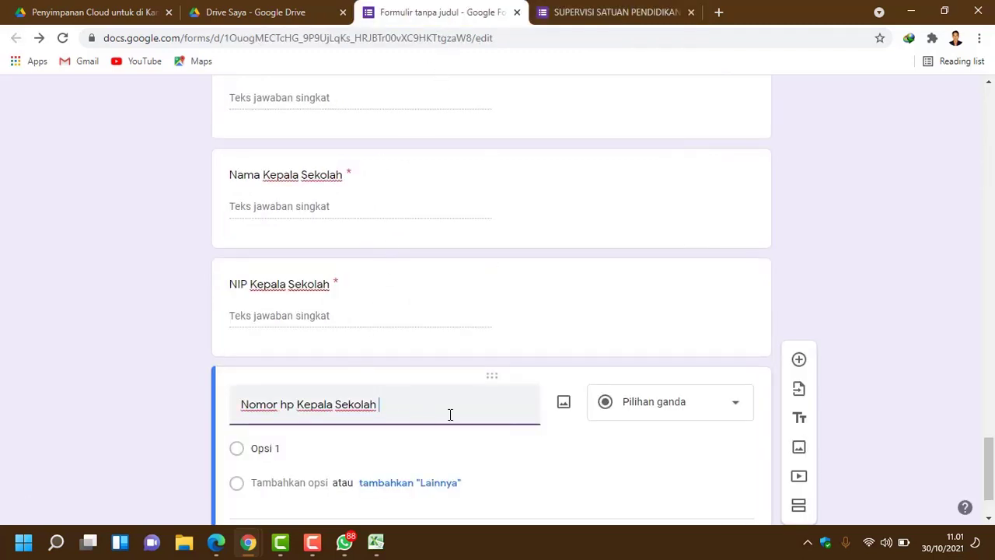
pyautogui.scroll(-1, 447, 410)
pyautogui.press('BackSpace')
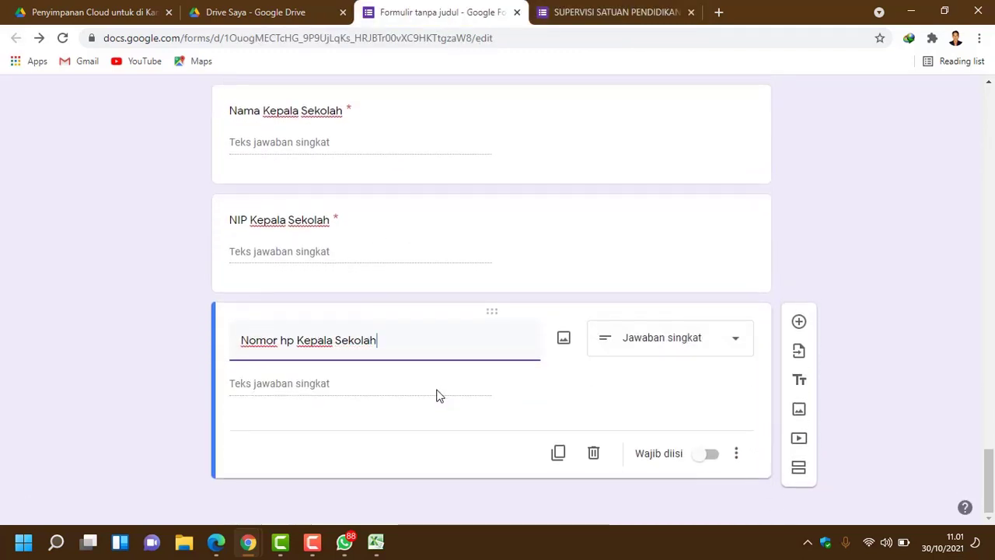
# Step: Make it required and numbers-only, with an 'Isi Nomor HP dengan angka tanpa spasi' error message
pyautogui.click(713, 457)
pyautogui.click(737, 456)
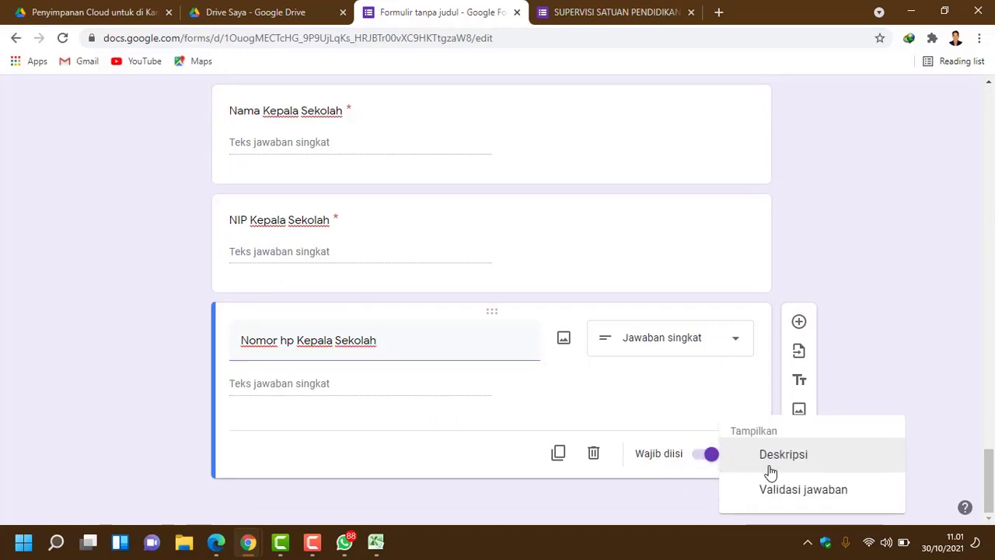
pyautogui.click(795, 496)
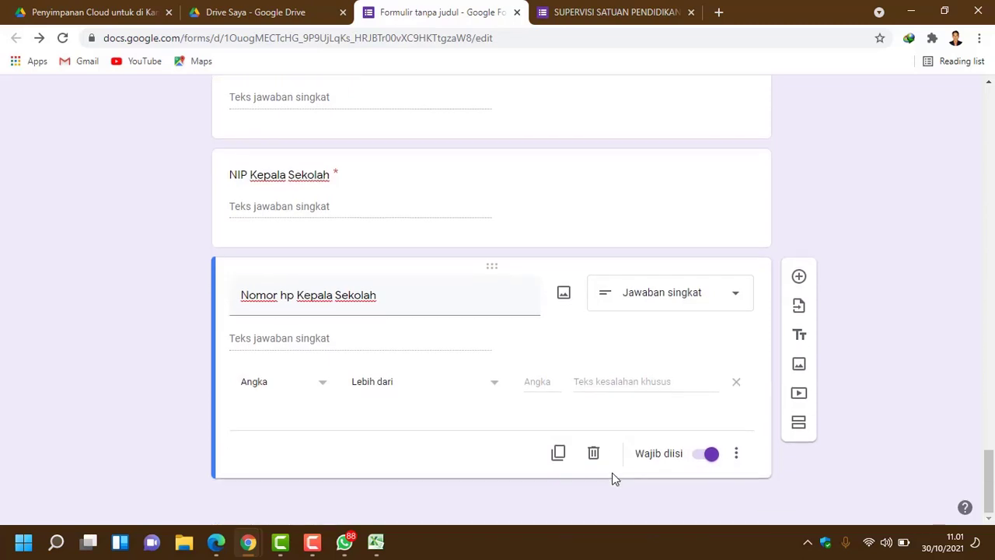
pyautogui.click(495, 386)
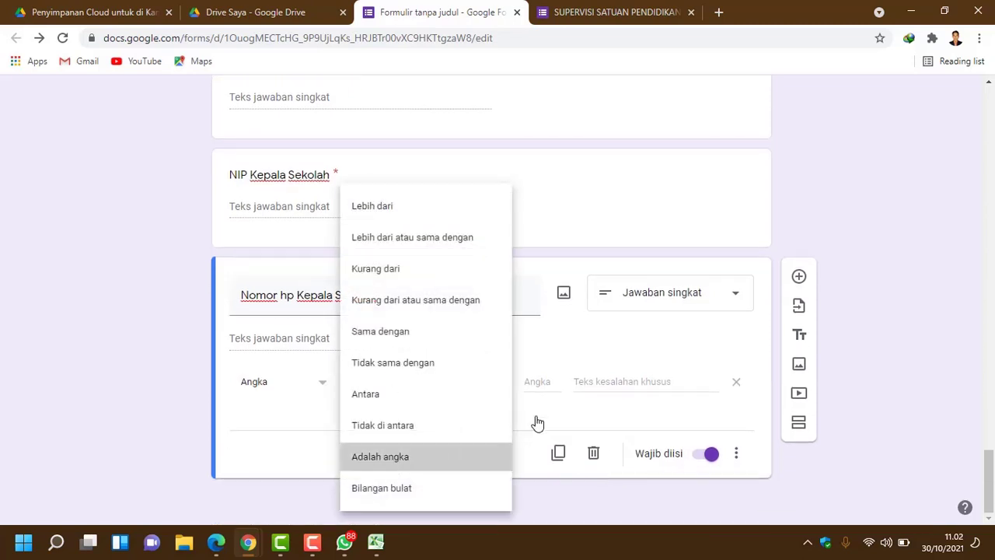
pyautogui.click(573, 380)
pyautogui.click(591, 384)
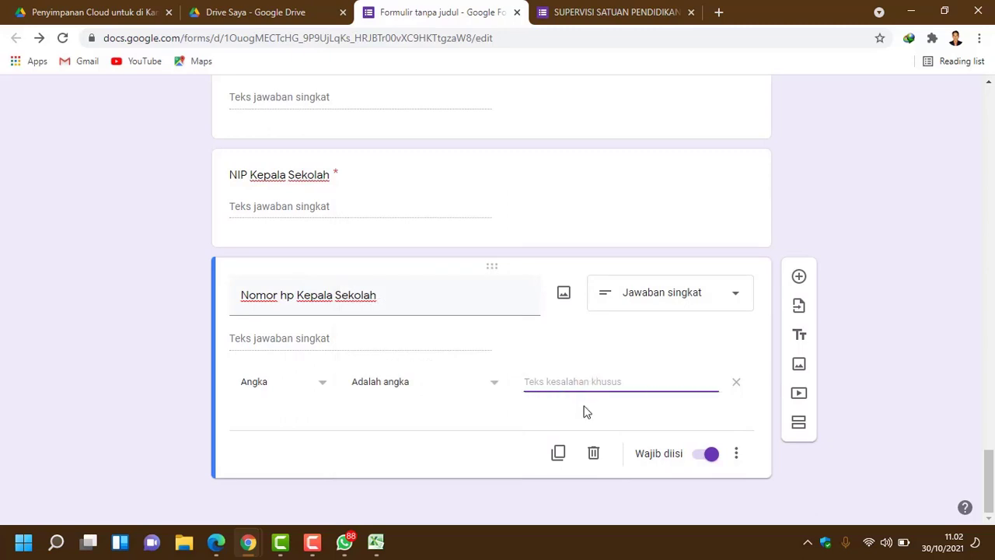
pyautogui.write('Isi')
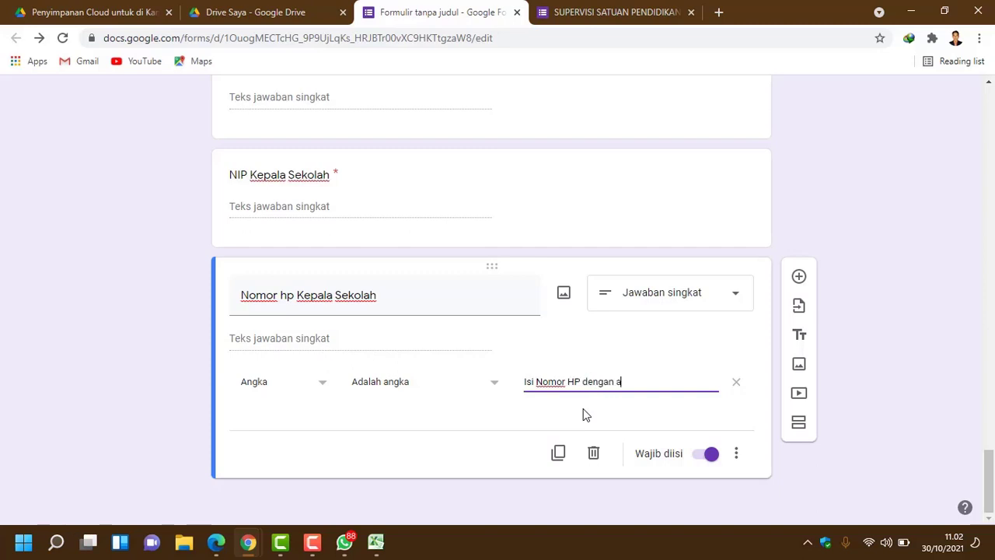
pyautogui.write('Nomor HP dengan angka')
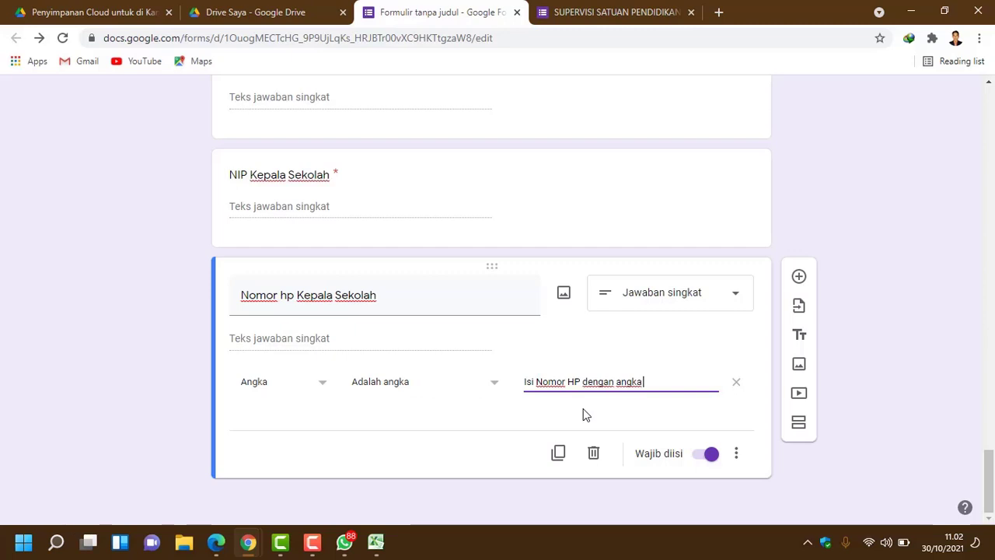
pyautogui.write(' tanpa spasi !')
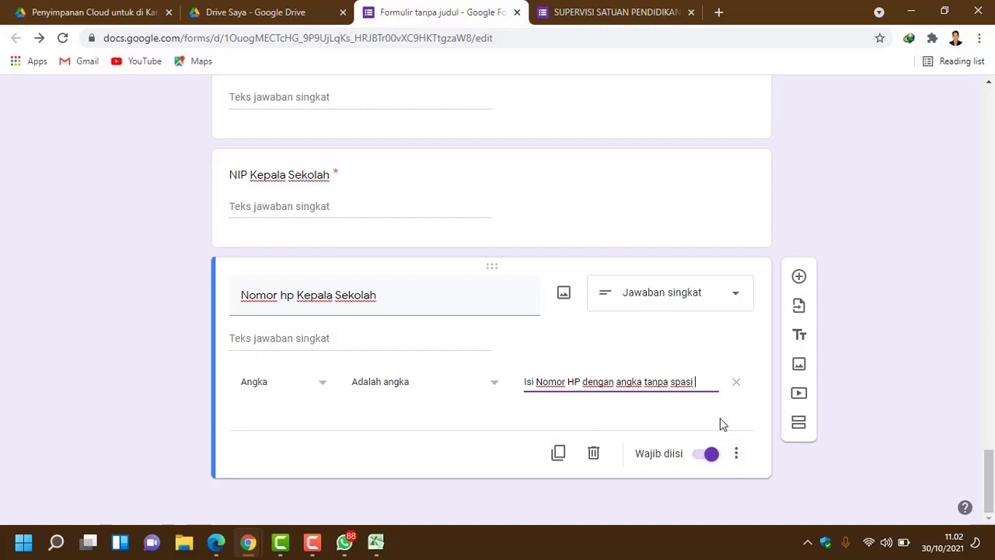
# Step: Add a new blank question below Nomor hp Kepala Sekolah
pyautogui.click(584, 13)
pyautogui.scroll(-2, 494, 380)
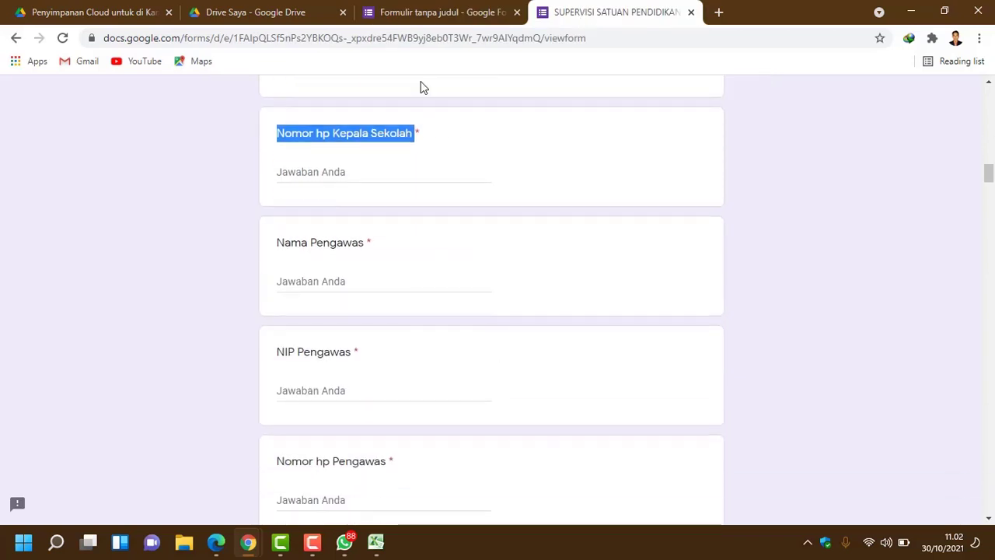
pyautogui.click(418, 11)
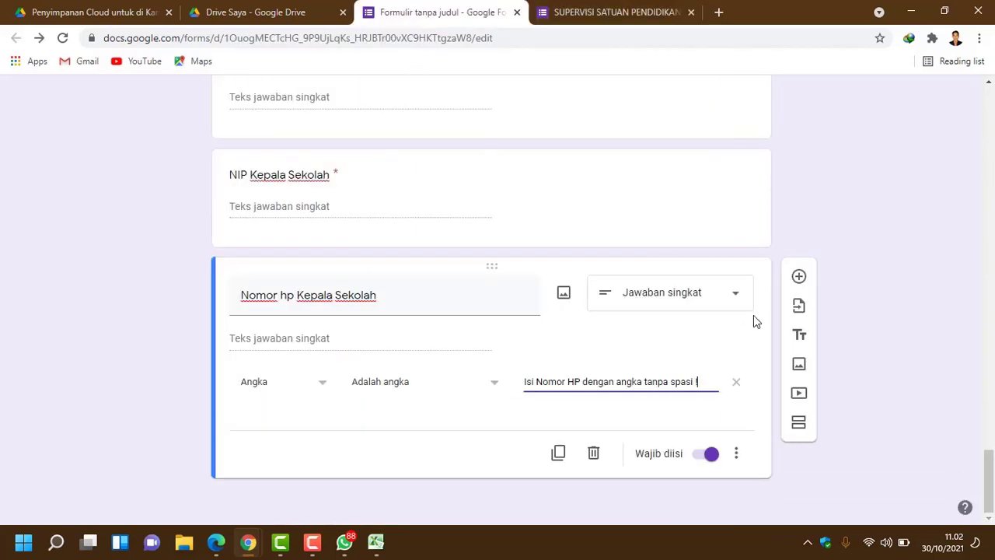
pyautogui.click(798, 281)
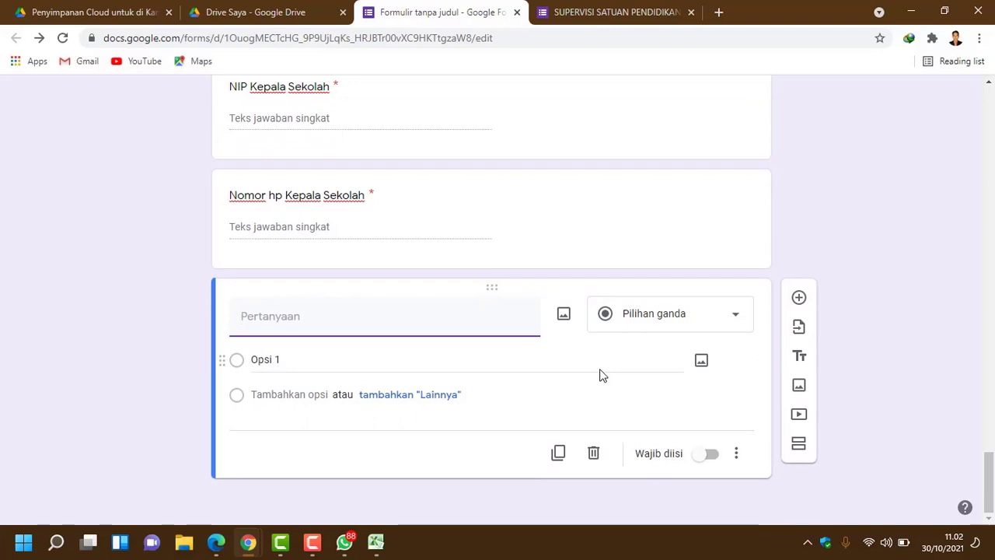
pyautogui.scroll(2, 599, 375)
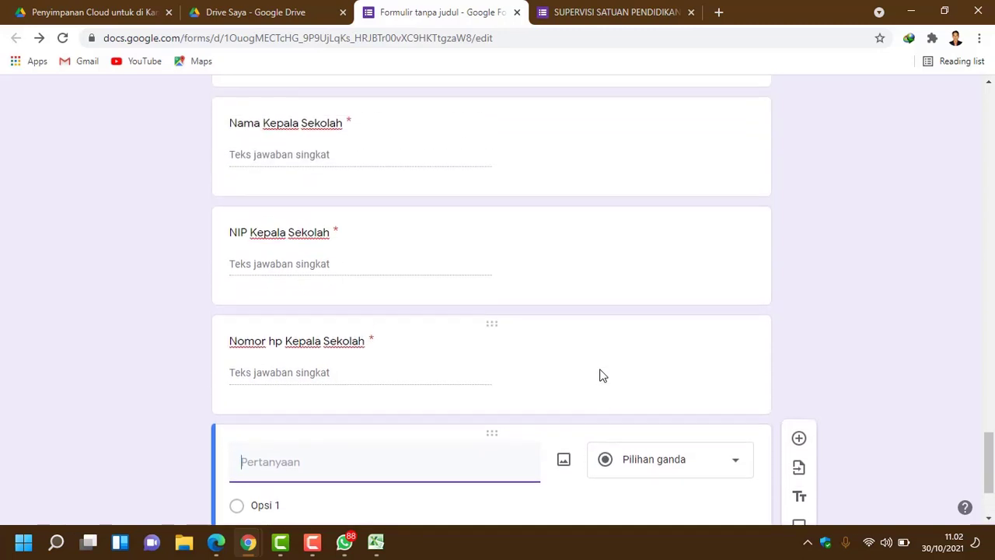
# Step: Correct the title to 'Nomor HP Kepala Sekolah' by capitalising HP
pyautogui.click(282, 347)
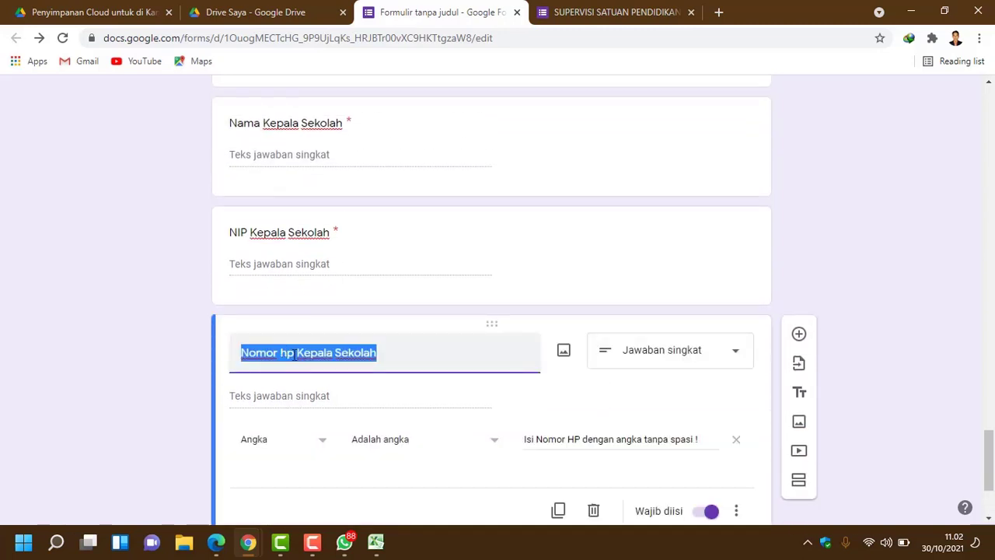
pyautogui.click(293, 354)
pyautogui.hotkey('shift', 'Left')
pyautogui.hotkey('shift', 'Left')
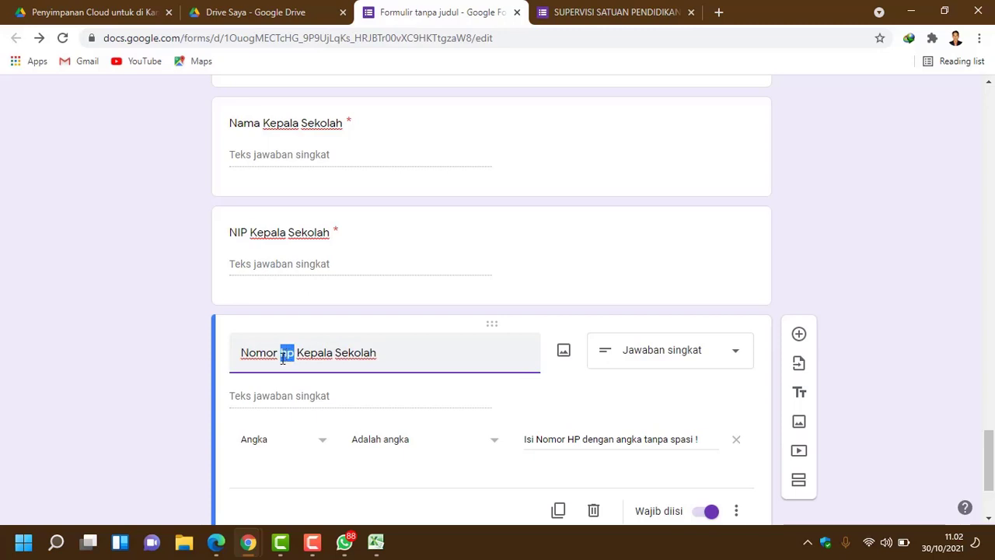
pyautogui.write('HP')
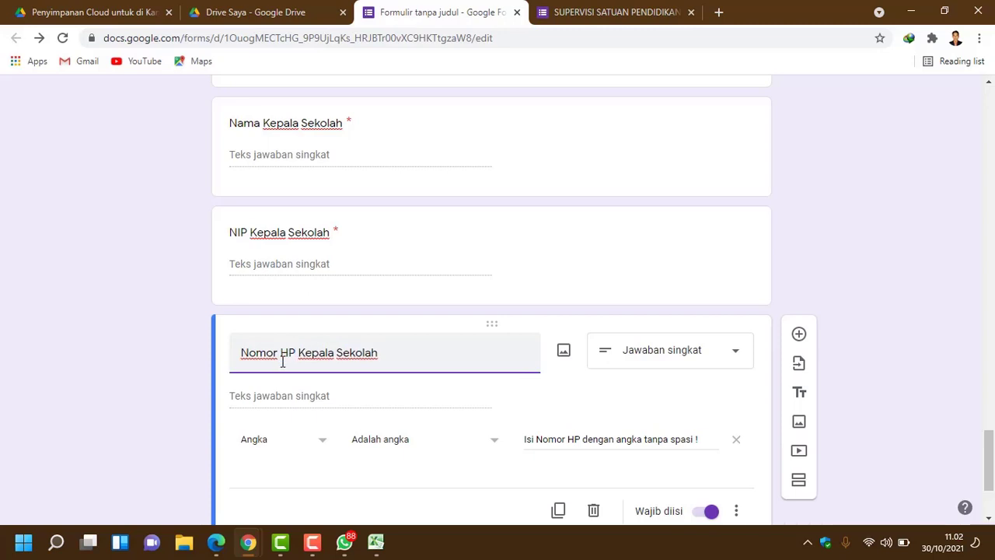
pyautogui.click(754, 263)
pyautogui.scroll(-2, 576, 330)
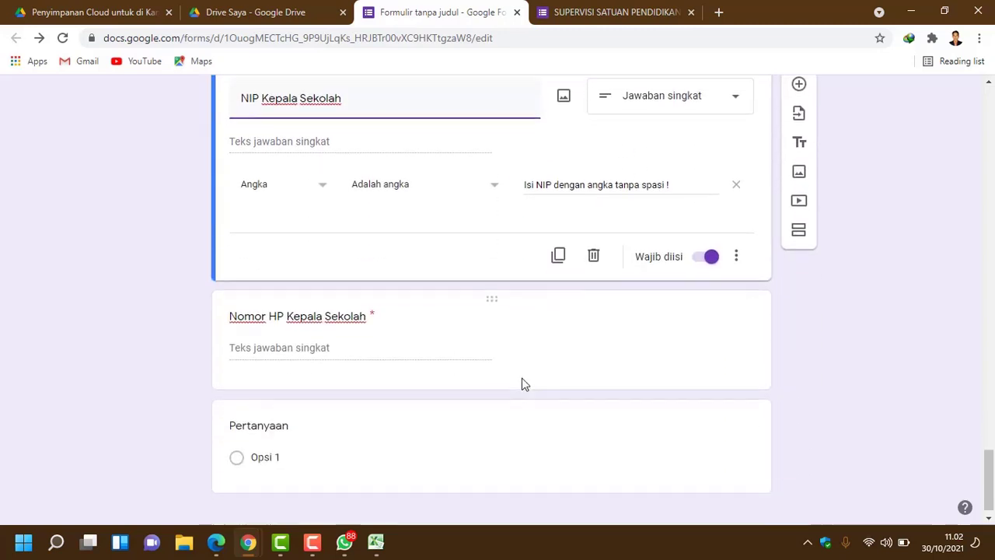
pyautogui.click(361, 375)
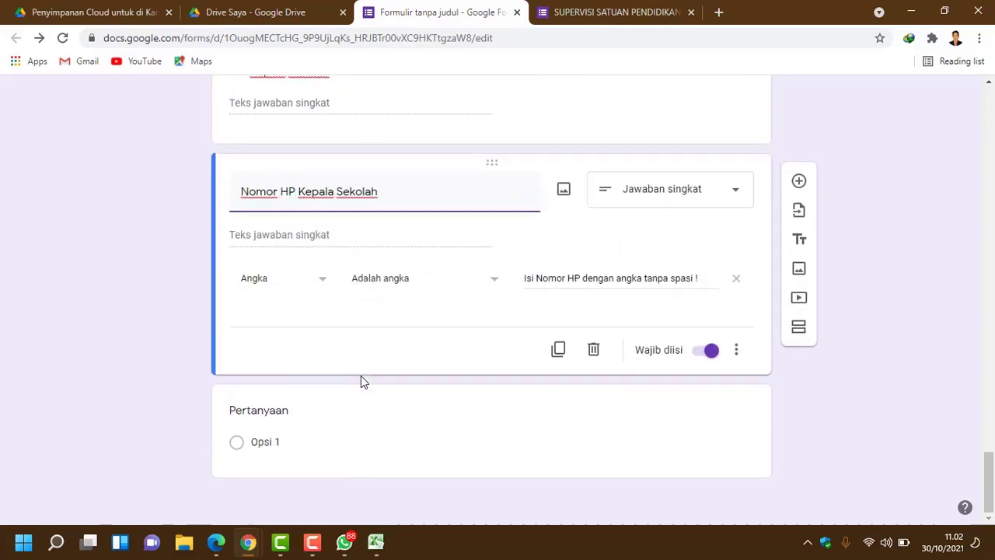
pyautogui.scroll(3, 361, 375)
pyautogui.scroll(-2, 361, 375)
# Step: Title the new last question 'Nama Pengawas', copied from the original form, removing the duplicated paste
pyautogui.click(329, 436)
pyautogui.click(560, 16)
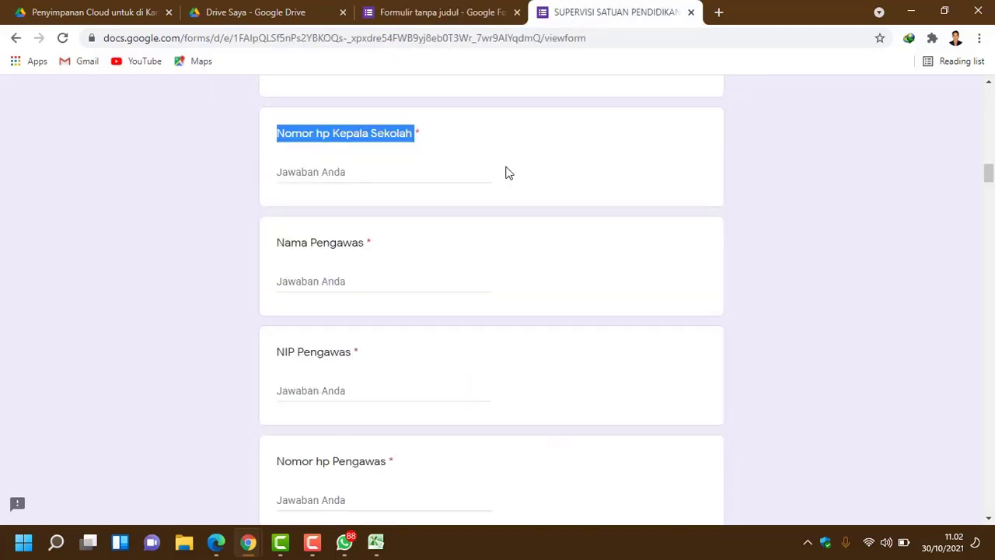
pyautogui.moveTo(280, 352); pyautogui.dragTo(332, 366)
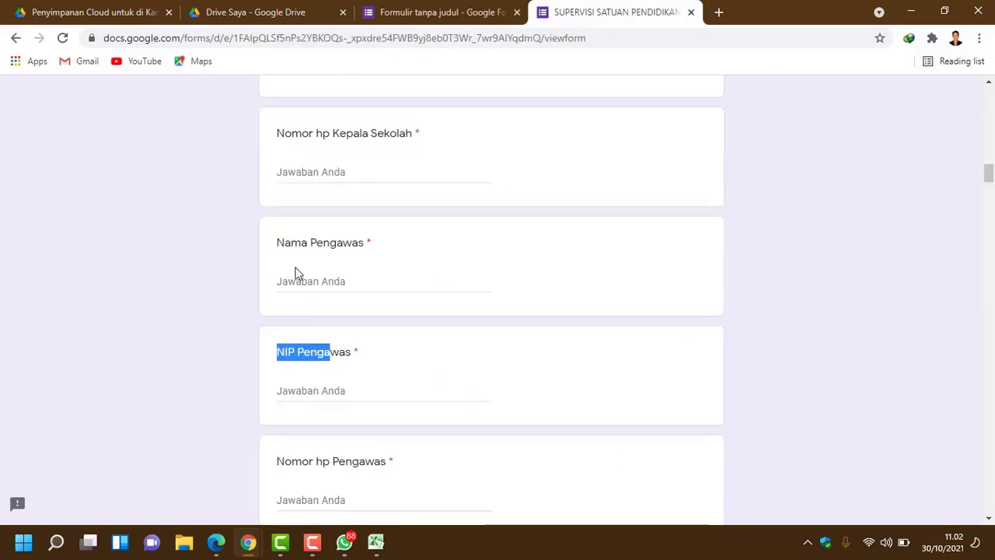
pyautogui.moveTo(280, 244); pyautogui.dragTo(369, 245)
pyautogui.hotkey('ctrl', 'c')
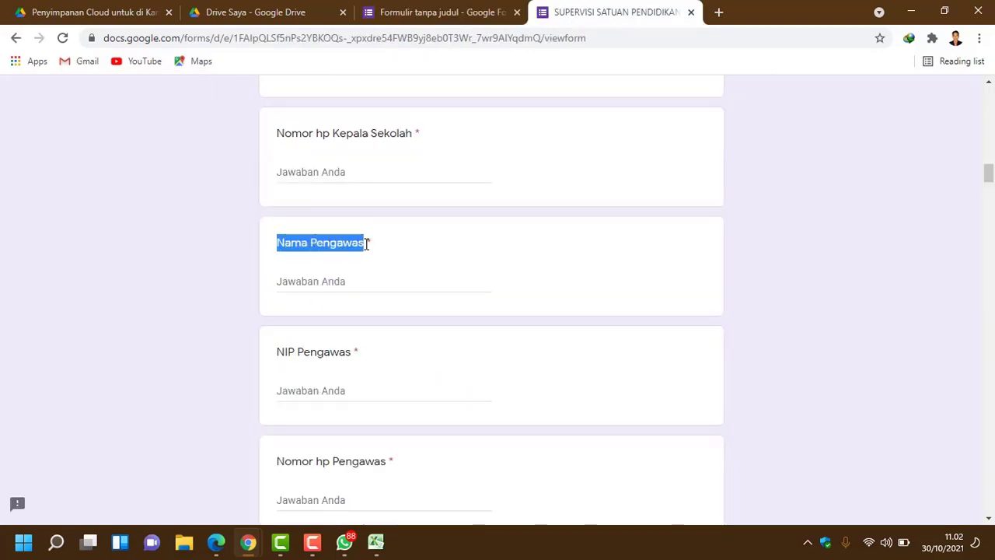
pyautogui.click(423, 12)
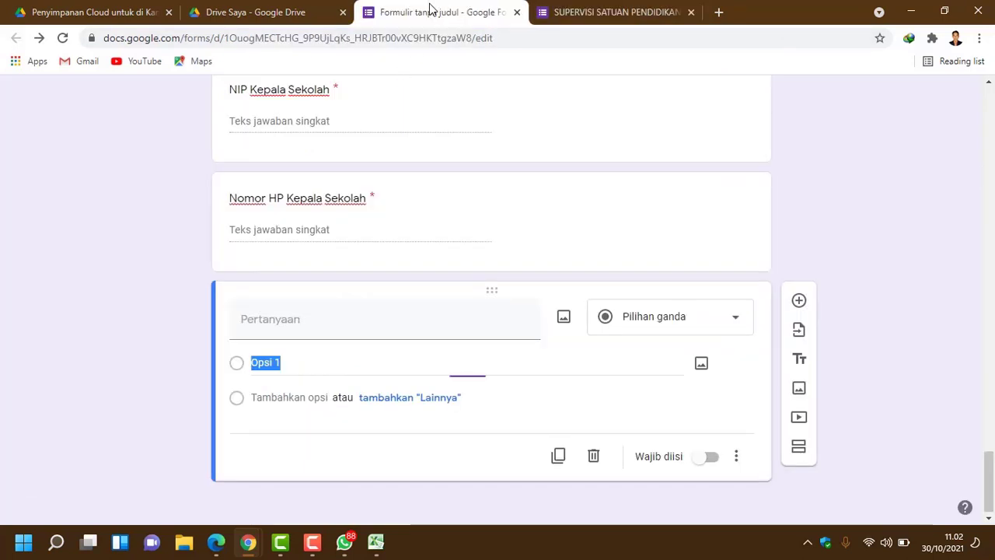
pyautogui.click(271, 319)
pyautogui.hotkey('ctrl', 'v')
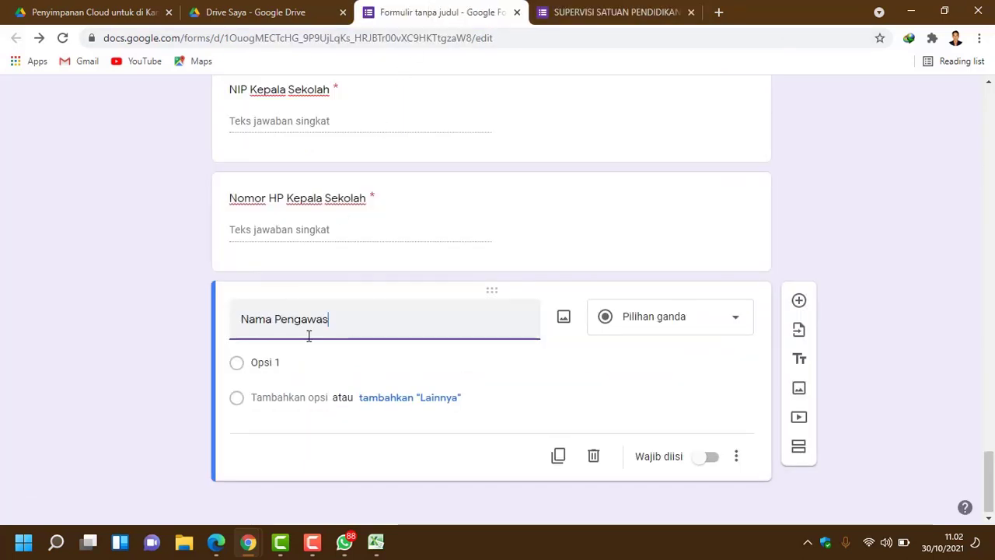
pyautogui.hotkey('ctrl', 'v')
pyautogui.press('BackSpace')
pyautogui.press('BackSpace')
pyautogui.press('BackSpace')
pyautogui.press('BackSpace')
pyautogui.press('BackSpace')
pyautogui.press('BackSpace')
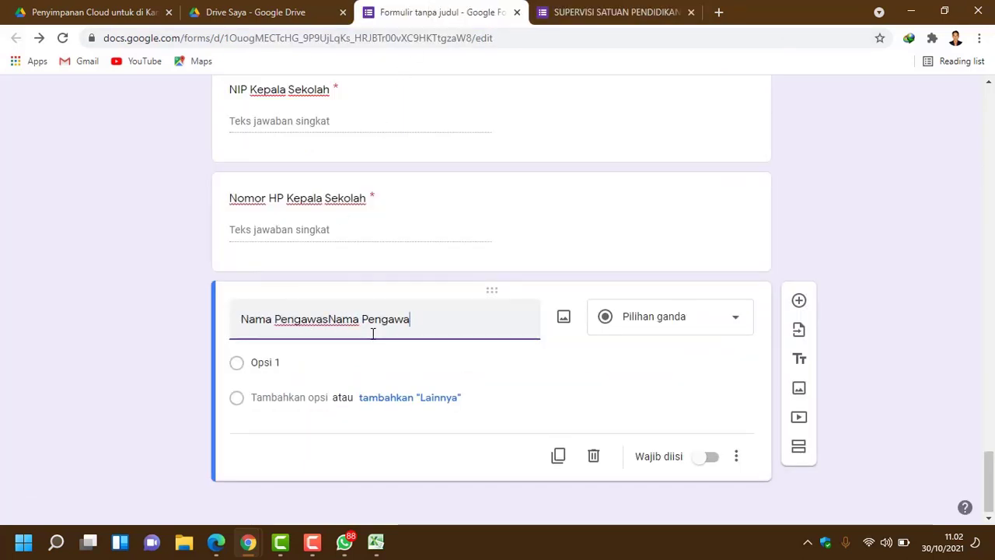
pyautogui.press('BackSpace')
pyautogui.press('BackSpace')
pyautogui.press('BackSpace')
pyautogui.press('BackSpace')
pyautogui.press('BackSpace')
pyautogui.press('BackSpace')
pyautogui.press('BackSpace')
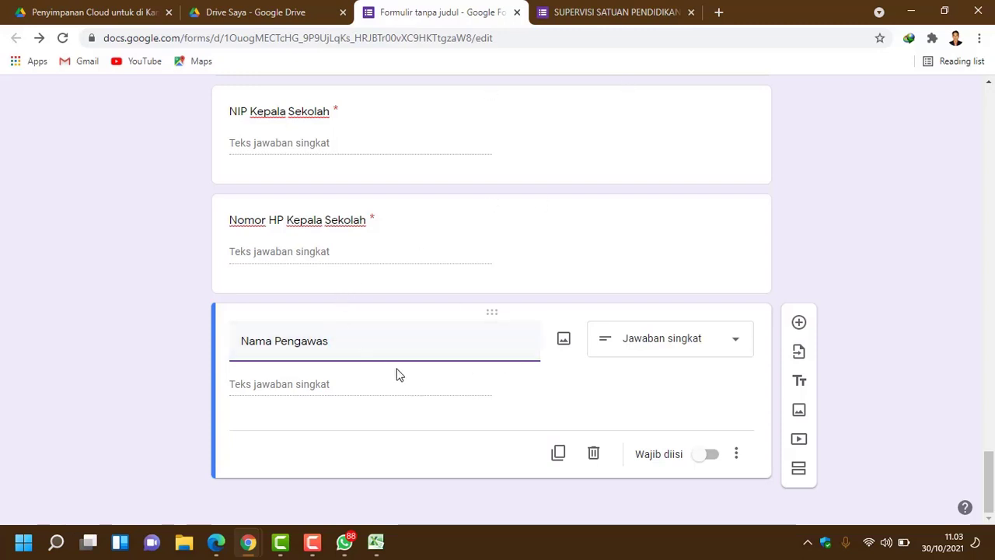
pyautogui.scroll(2, 397, 362)
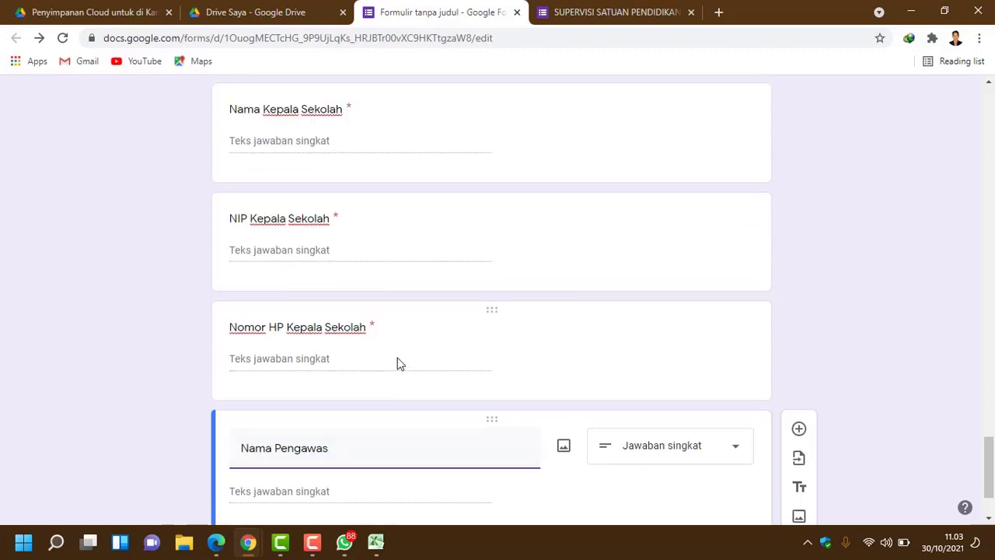
pyautogui.scroll(-2, 398, 362)
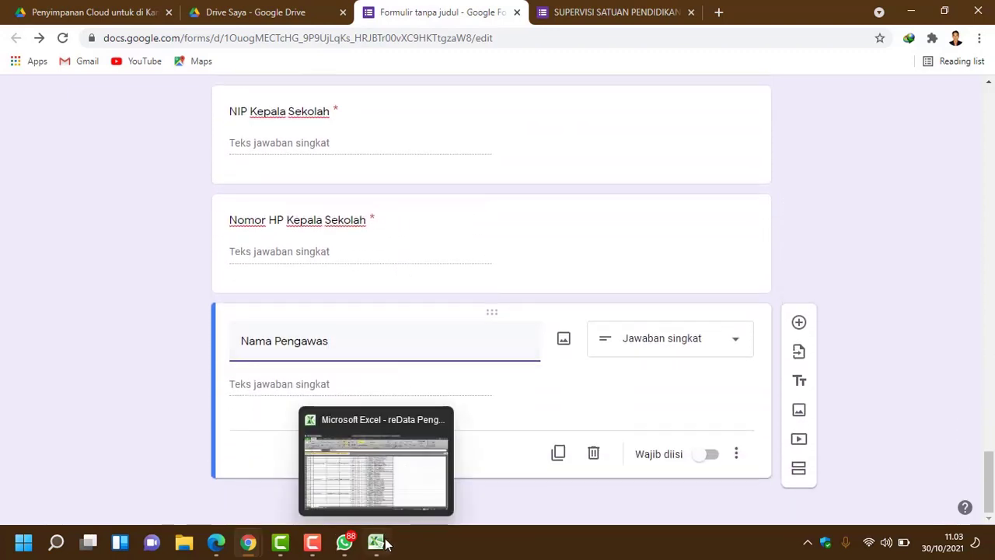
pyautogui.moveTo(344, 551)
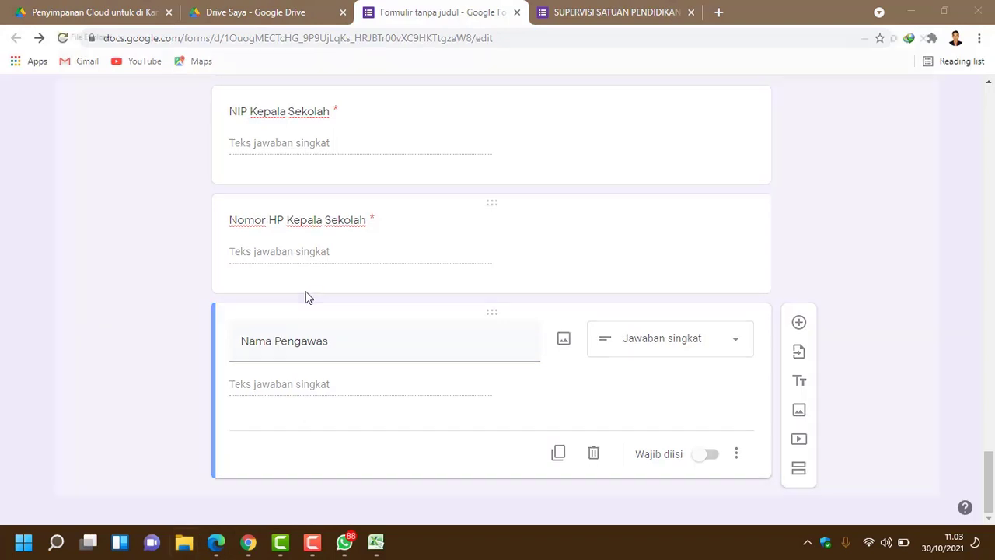
# Step: Browse to the Data (D:) drive and open its 2021-02 folder
pyautogui.press('super+e')
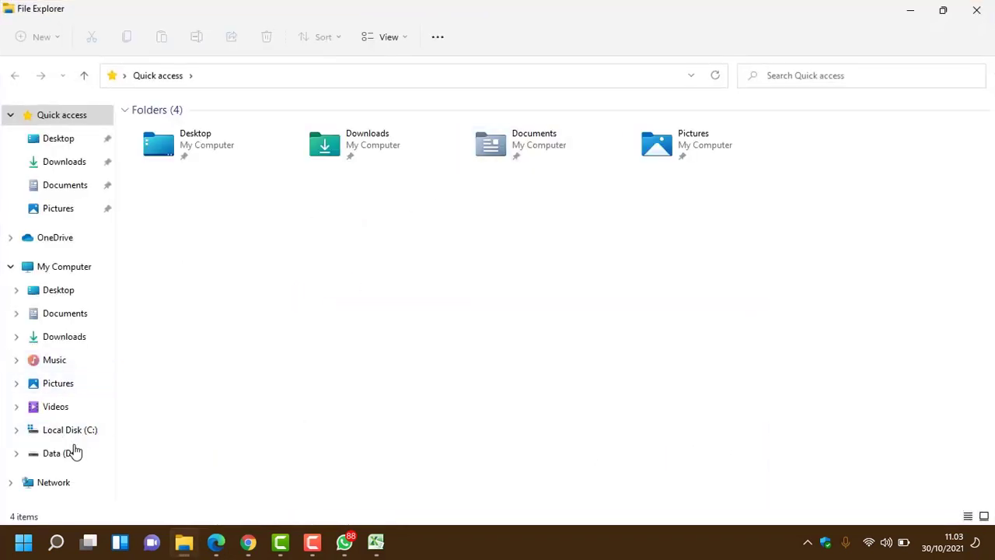
pyautogui.click(72, 456)
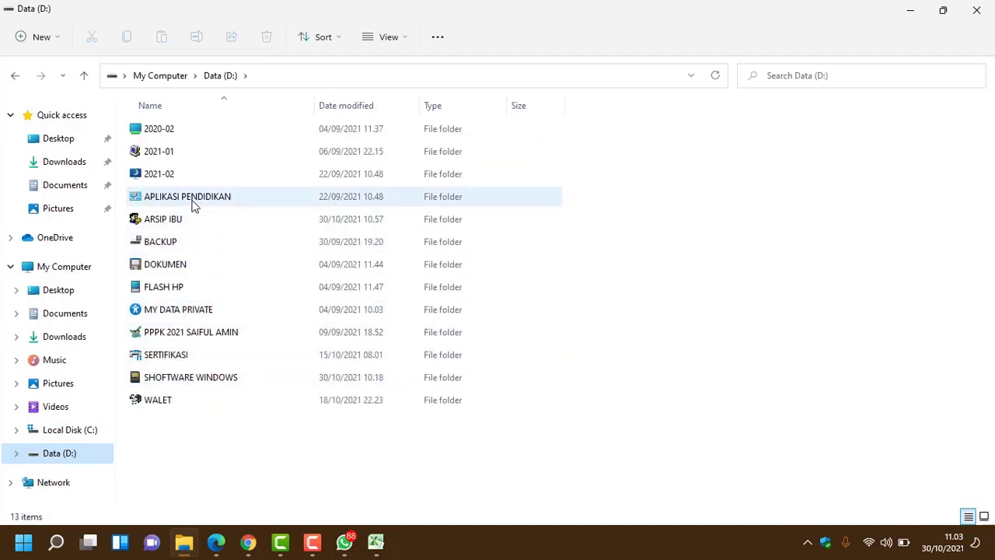
pyautogui.click(177, 178)
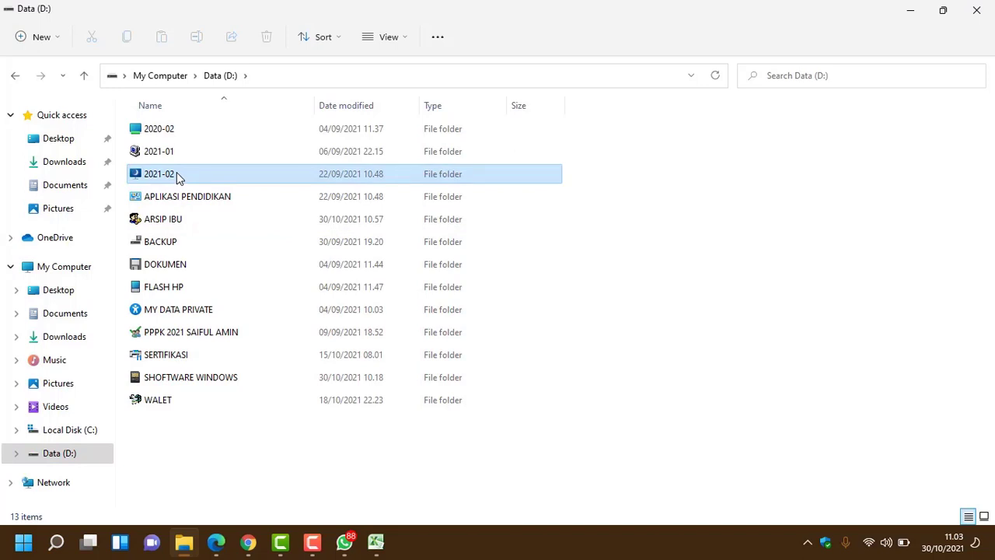
pyautogui.doubleClick(177, 173)
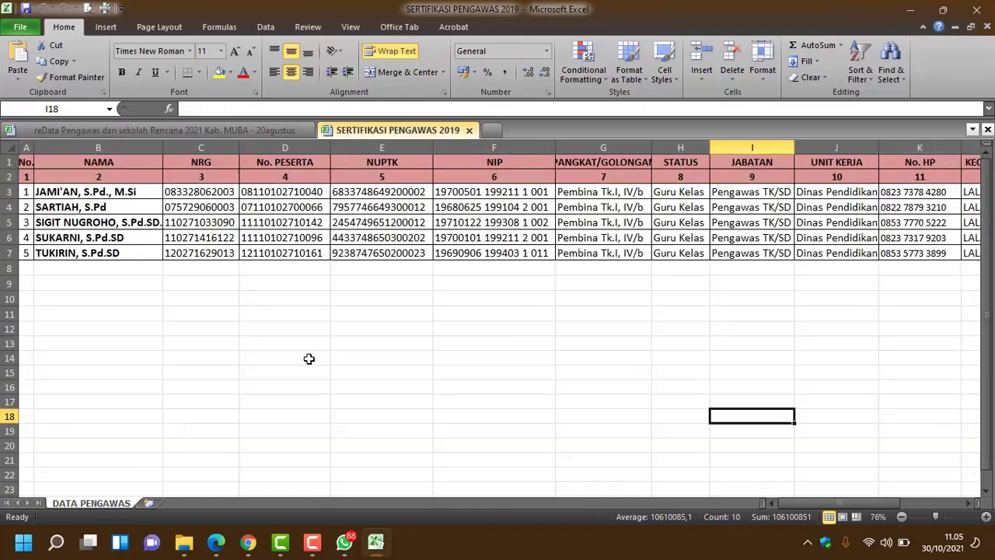
# Step: Widen column B (NAMA) so the supervisor names fit
pyautogui.click(308, 360)
pyautogui.click(229, 369)
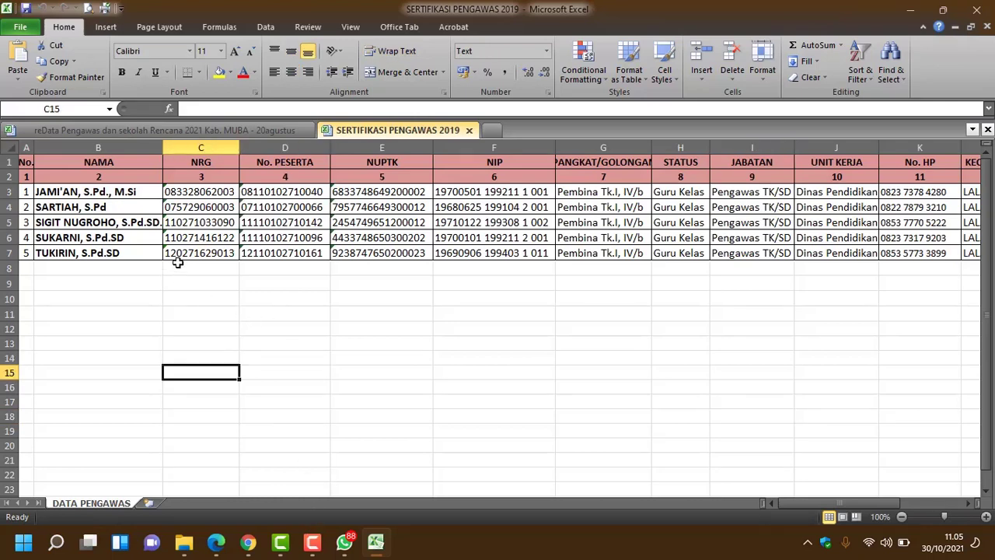
pyautogui.moveTo(163, 151); pyautogui.dragTo(202, 152)
# Step: Copy the five supervisor names in cells B3:B7
pyautogui.moveTo(108, 196); pyautogui.dragTo(113, 255)
pyautogui.rightClick(113, 256)
pyautogui.click(88, 271)
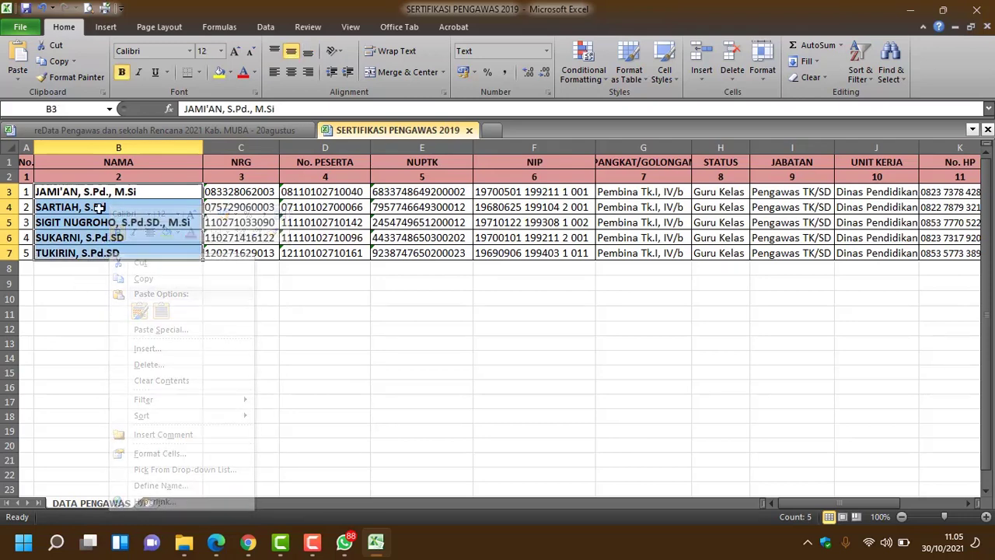
pyautogui.moveTo(109, 194); pyautogui.dragTo(109, 254)
pyautogui.rightClick(110, 255)
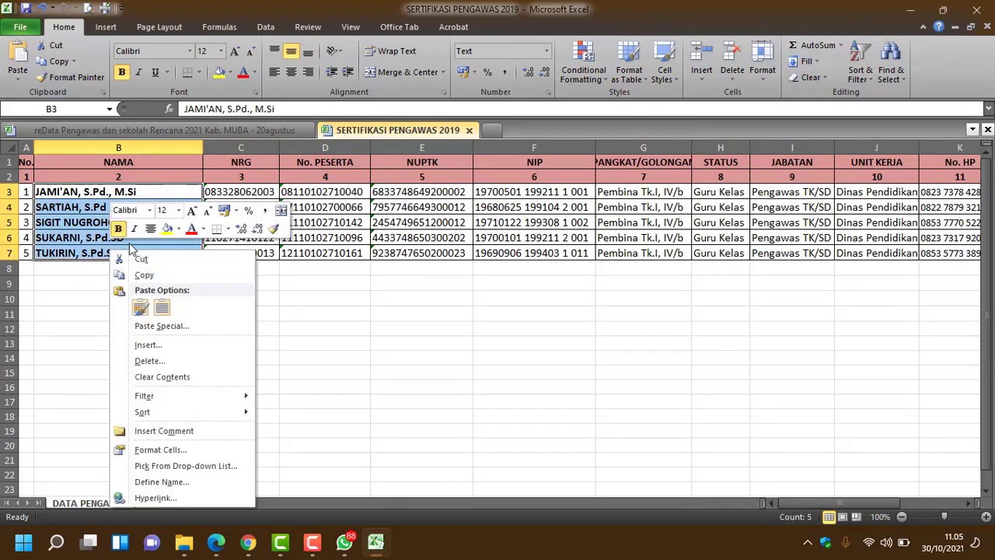
pyautogui.click(149, 274)
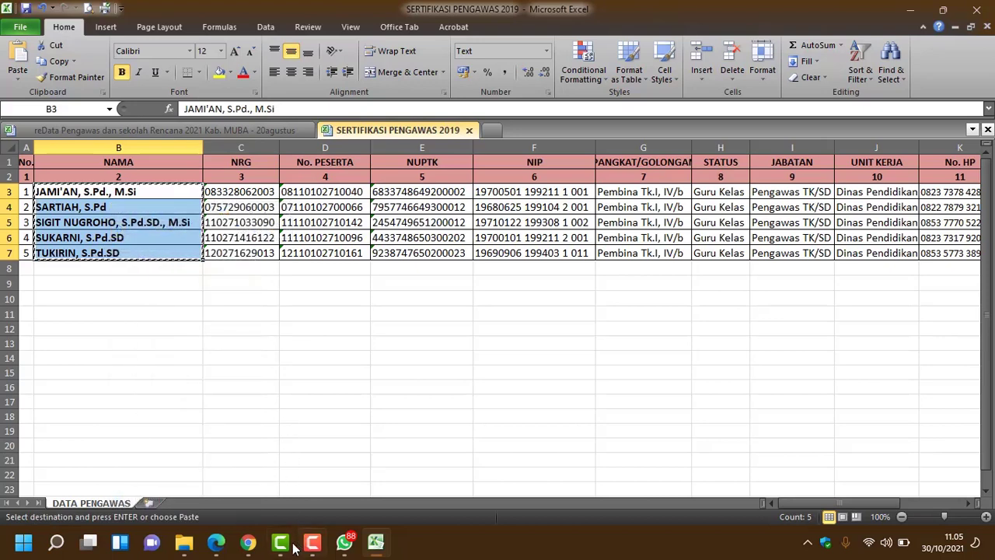
pyautogui.click(249, 546)
# Step: Turn Nama Pengawas into a Pilihan ganda question with the five pasted supervisor names as options
pyautogui.click(370, 491)
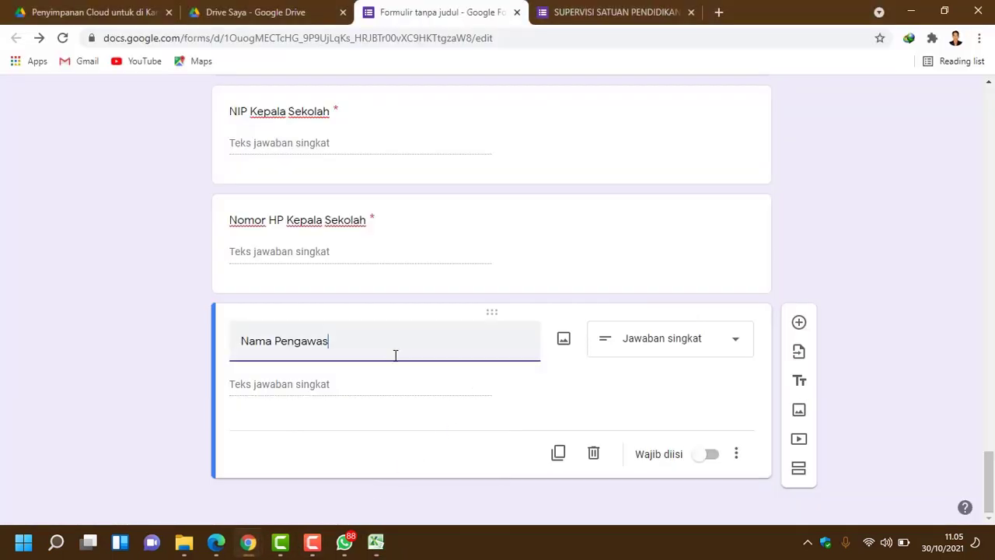
pyautogui.click(361, 386)
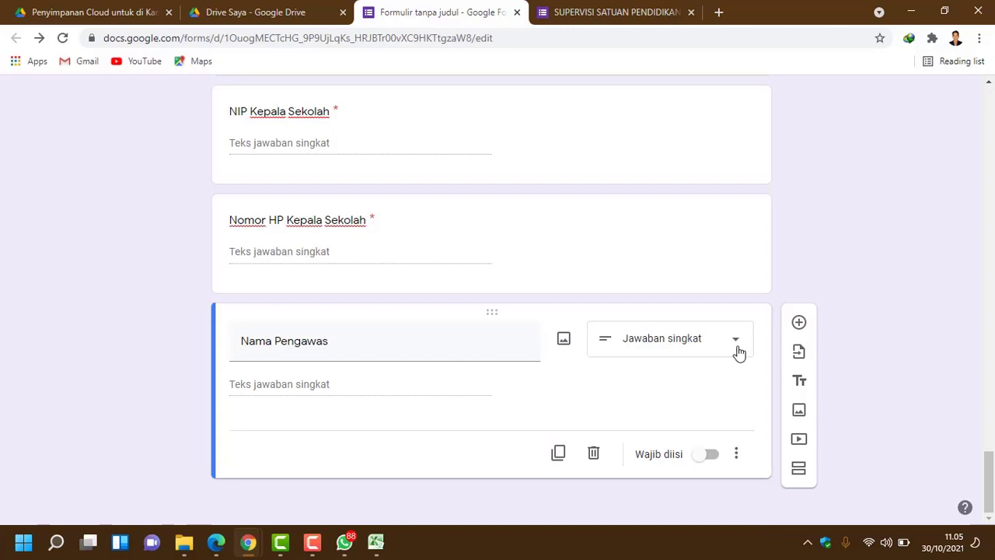
pyautogui.click(737, 351)
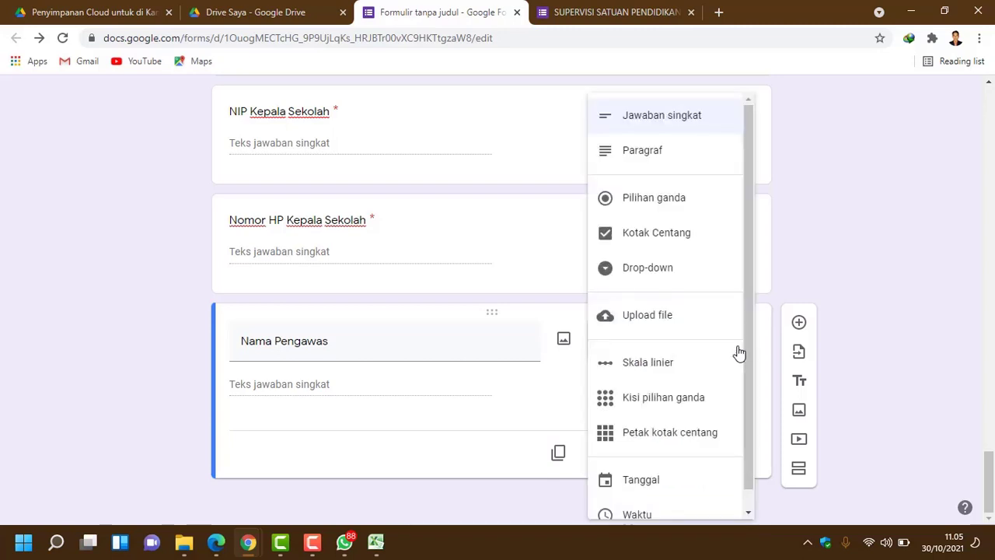
pyautogui.click(705, 205)
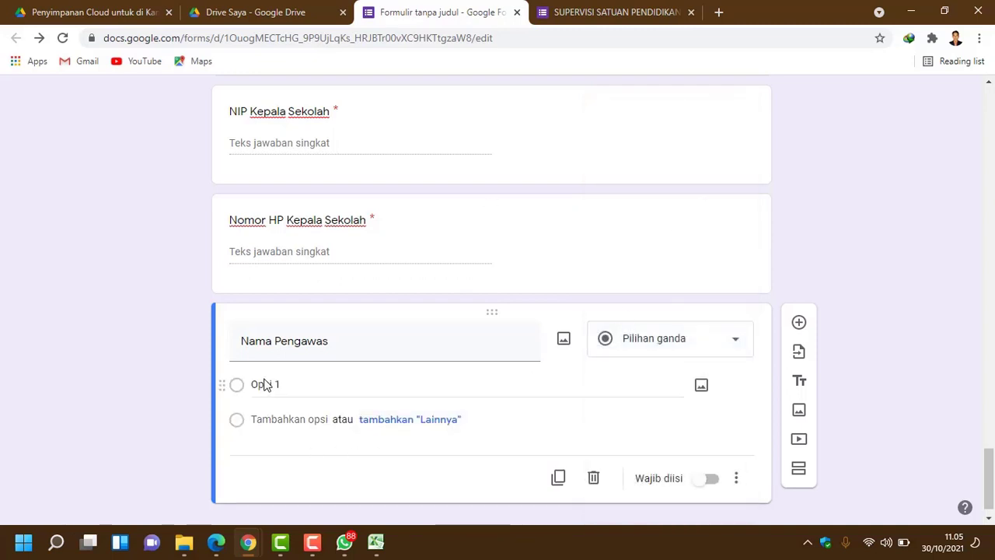
pyautogui.click(265, 384)
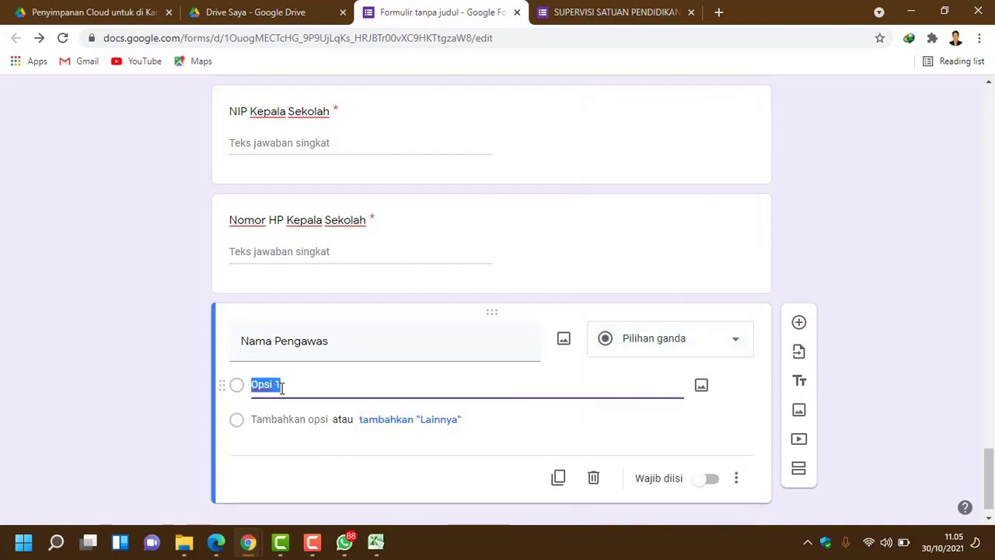
pyautogui.hotkey('ctrl', 'v')
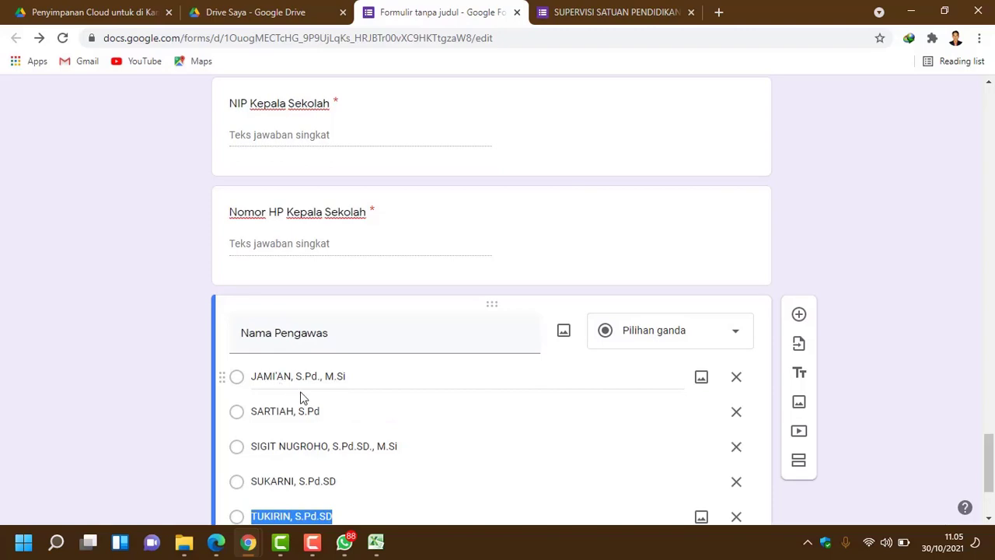
# Step: Mark the Nama Pengawas question as Wajib diisi
pyautogui.click(376, 542)
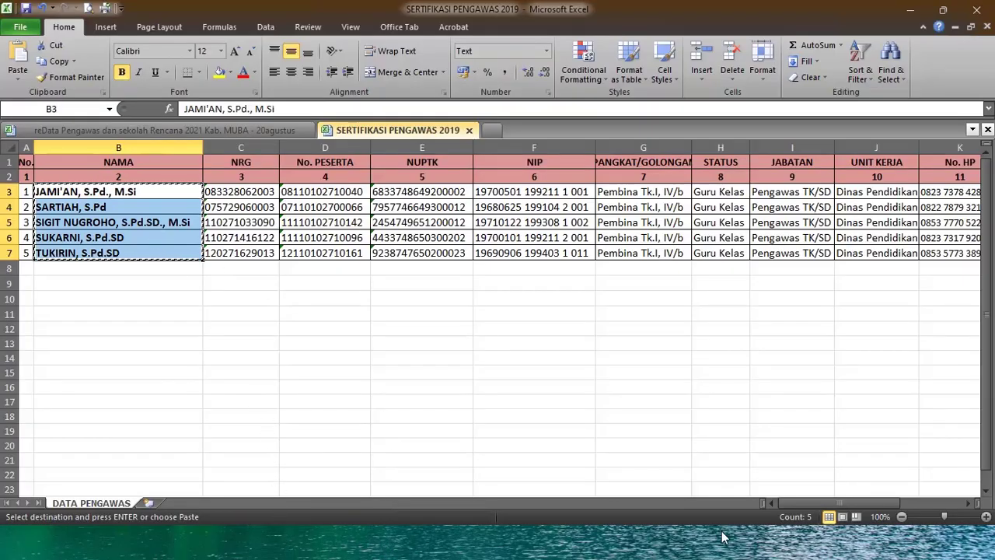
pyautogui.click(524, 551)
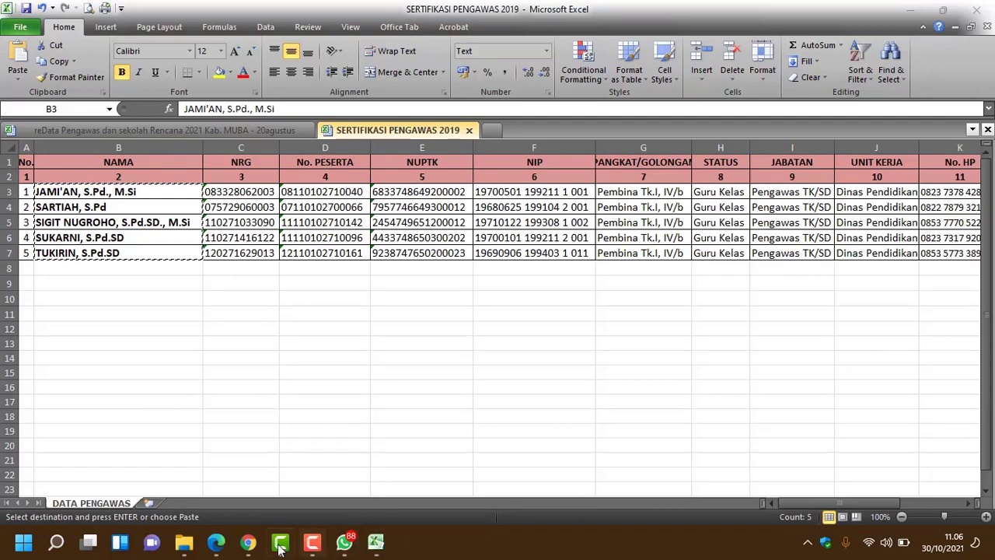
pyautogui.moveTo(248, 541)
pyautogui.click(350, 477)
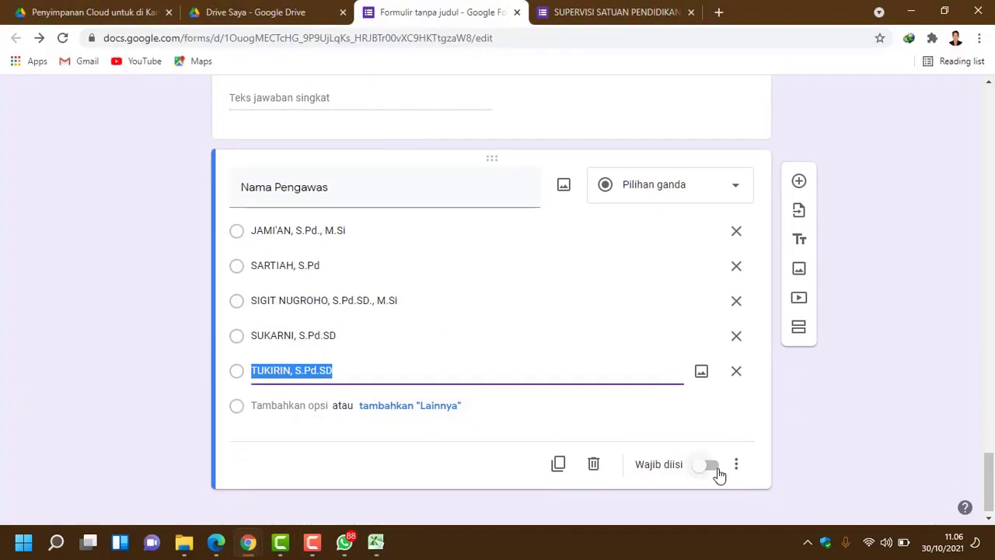
pyautogui.click(714, 466)
pyautogui.scroll(2, 722, 459)
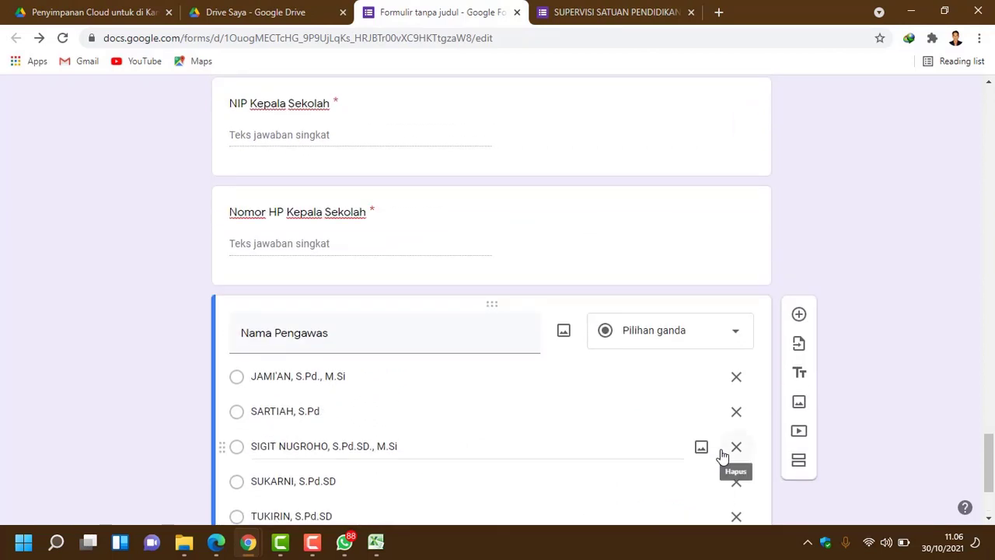
pyautogui.scroll(-2, 723, 449)
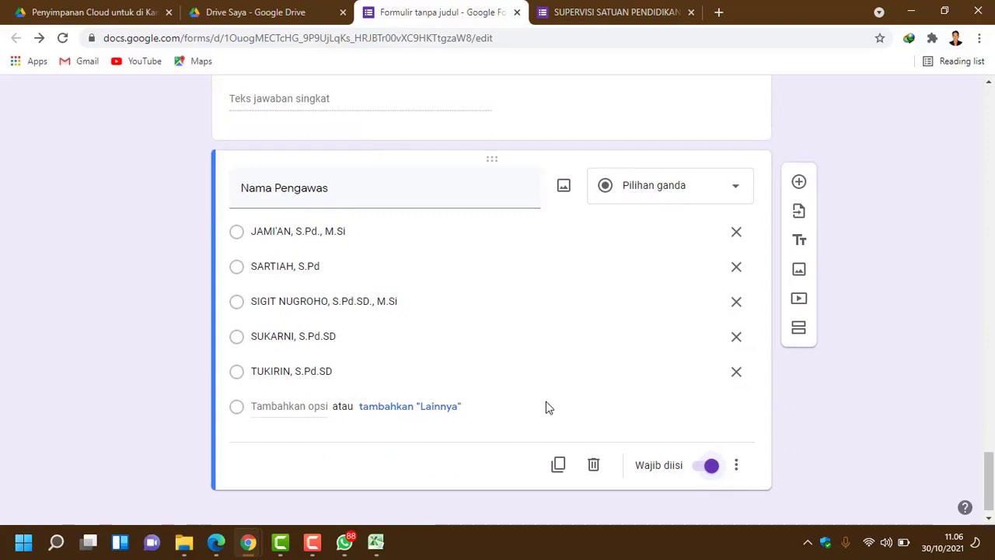
pyautogui.scroll(2, 546, 402)
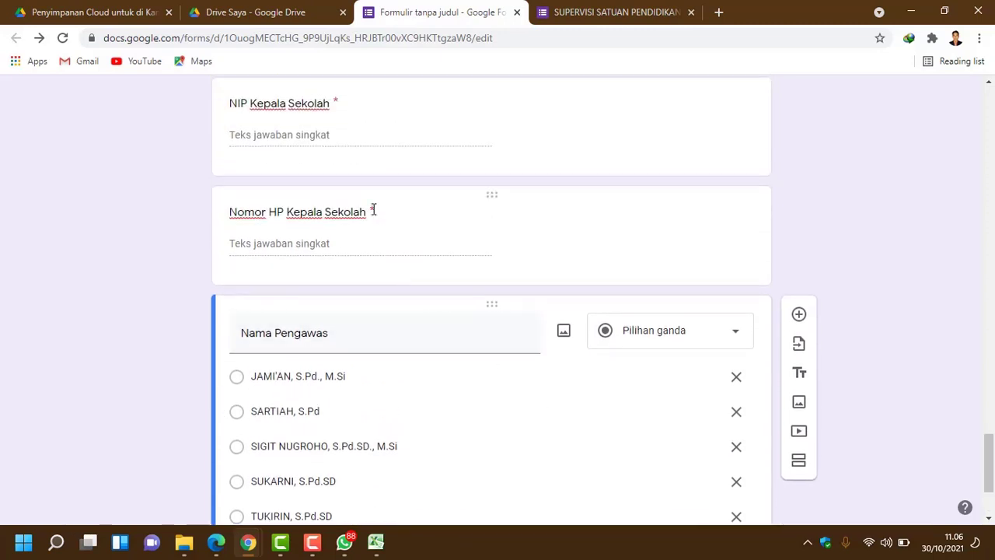
pyautogui.scroll(7, 331, 237)
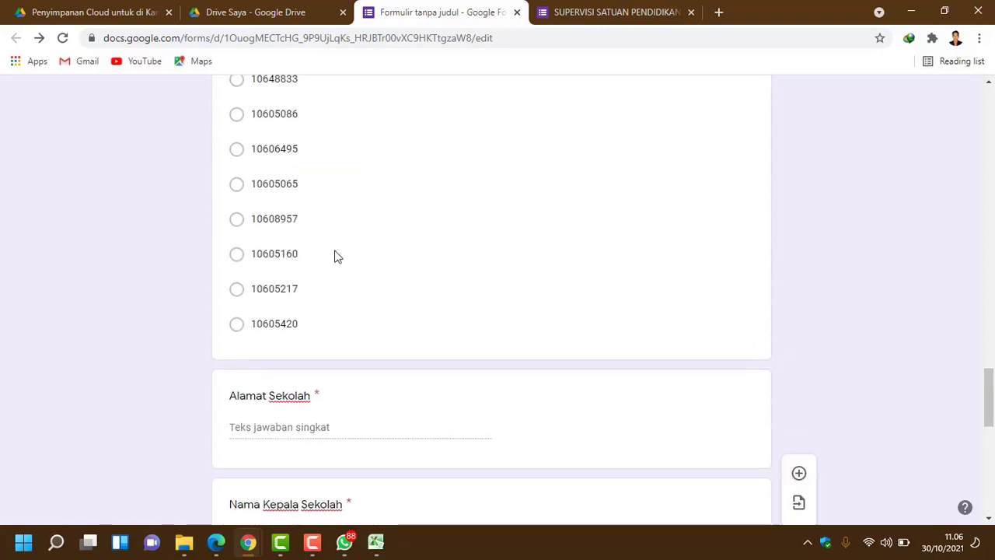
pyautogui.scroll(6, 334, 255)
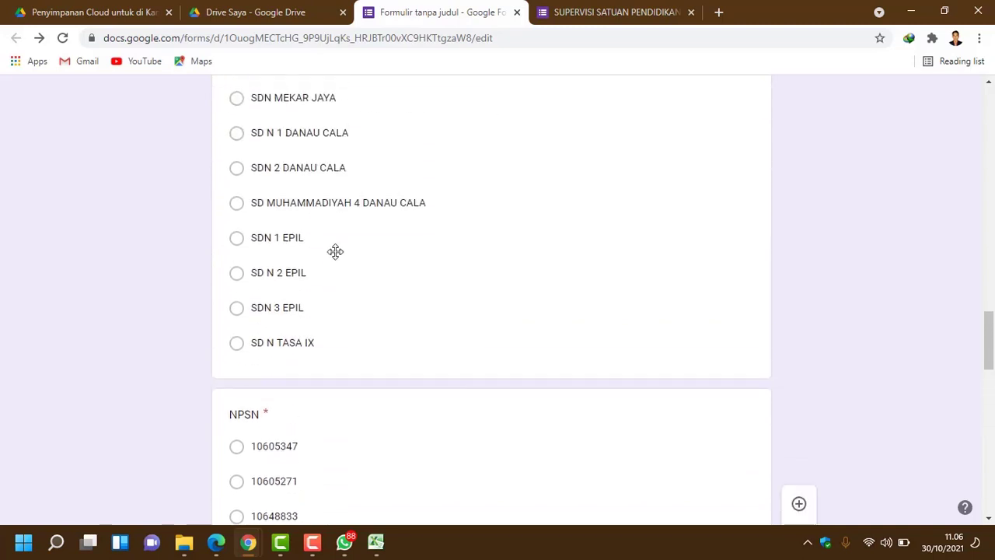
pyautogui.scroll(6, 336, 251)
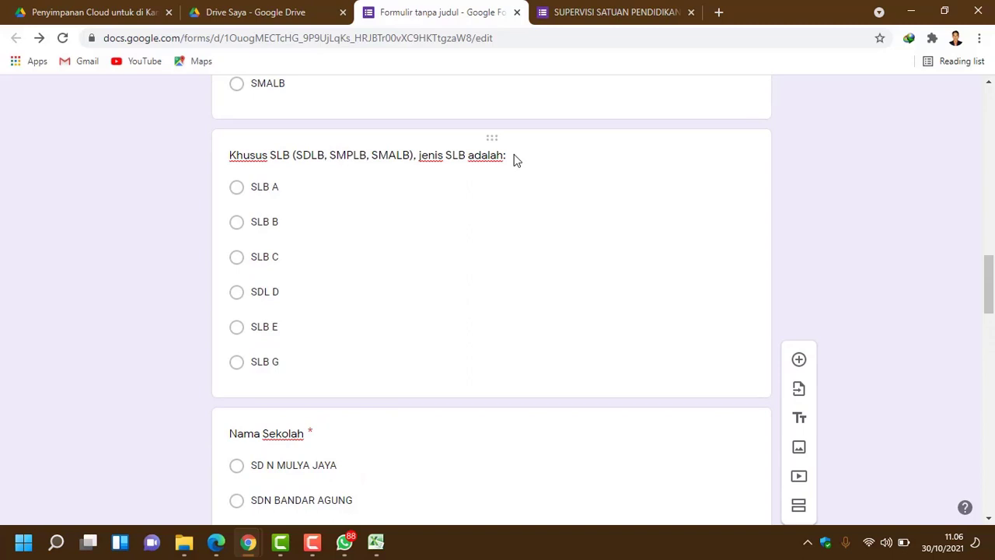
pyautogui.scroll(-1, 509, 211)
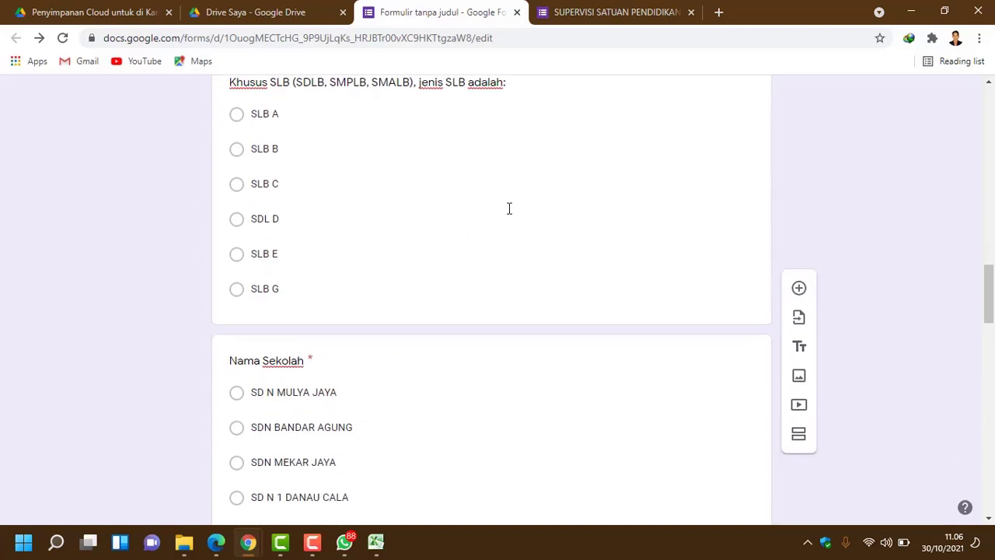
pyautogui.scroll(1, 509, 211)
pyautogui.scroll(-12, 510, 212)
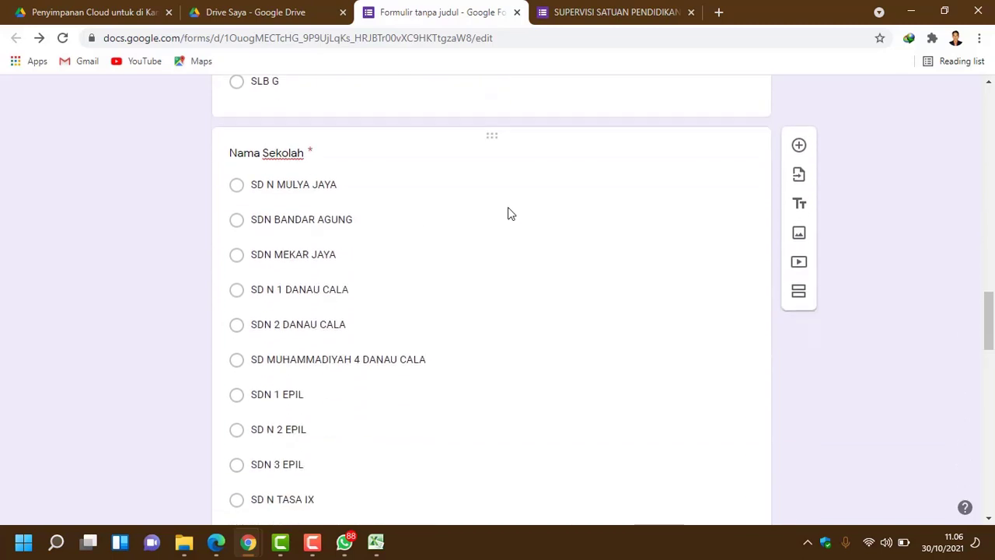
pyautogui.scroll(-7, 447, 338)
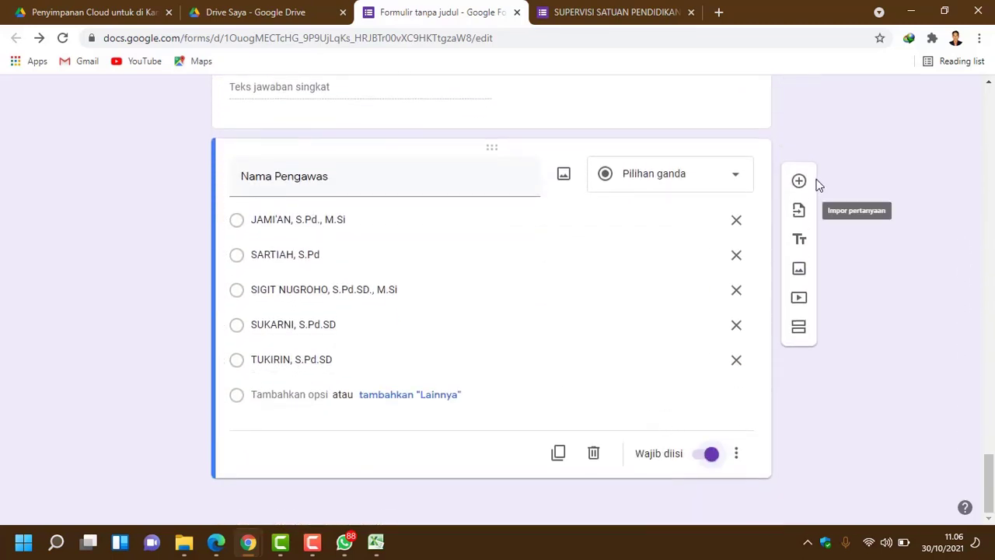
pyautogui.click(632, 9)
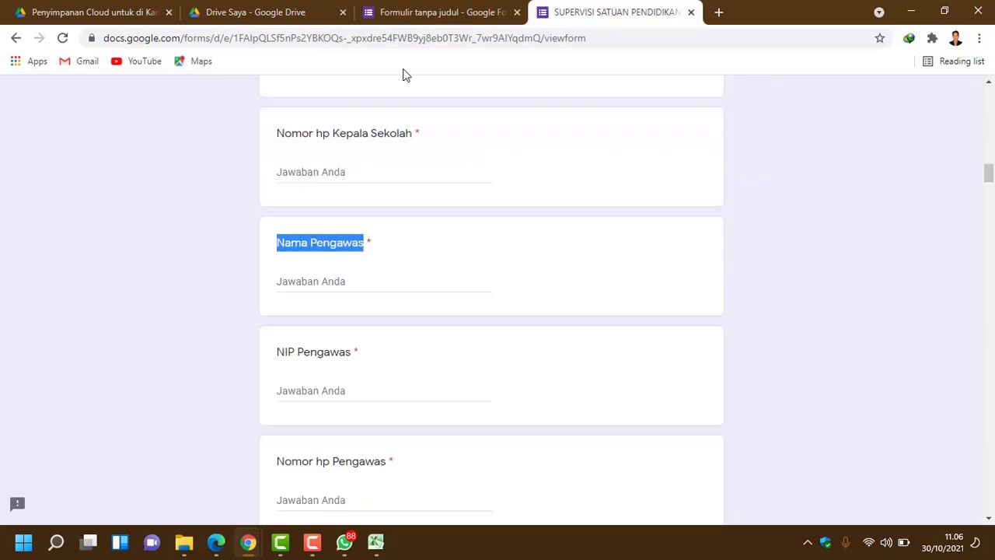
# Step: Add a new question and copy the five supervisors' NIP numbers from the spreadsheet
pyautogui.click(409, 11)
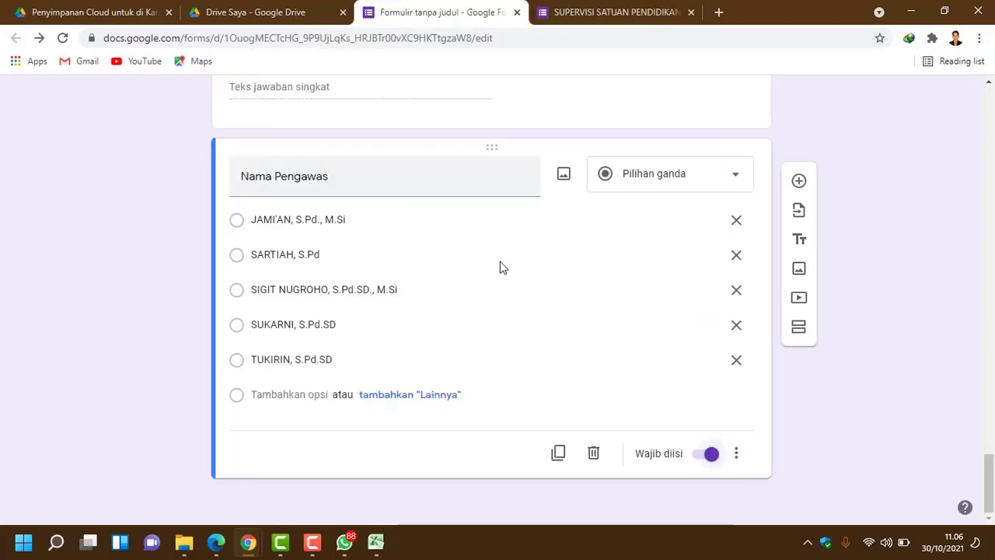
pyautogui.click(801, 180)
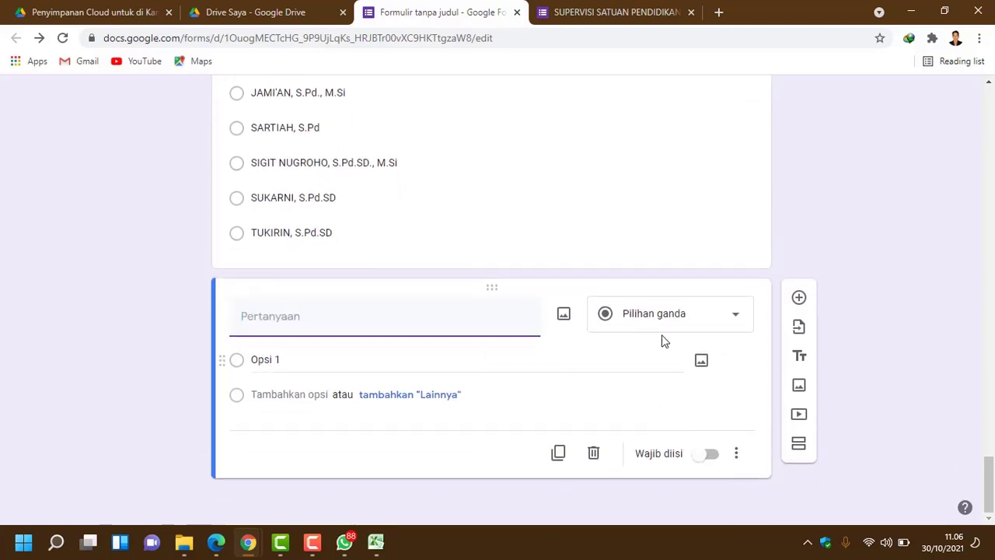
pyautogui.click(375, 541)
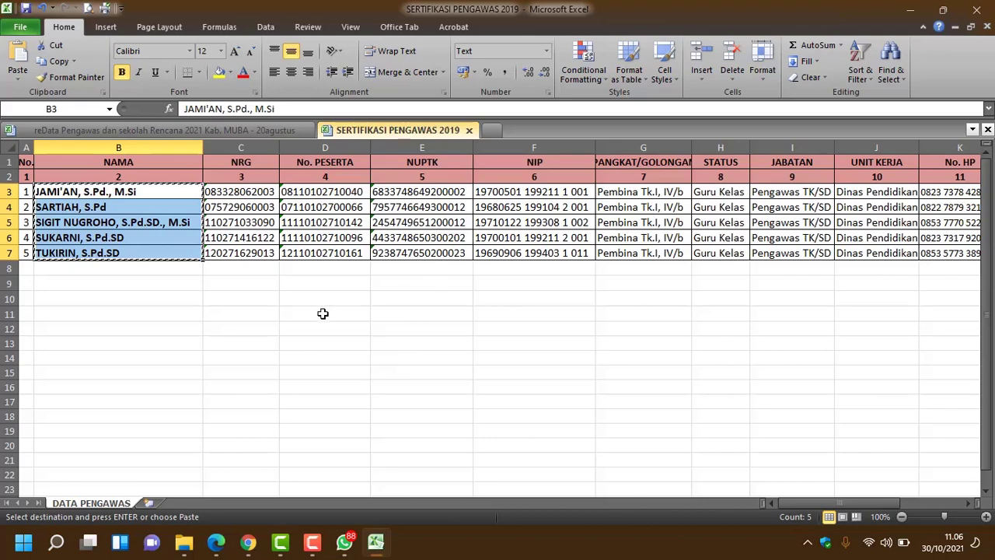
pyautogui.moveTo(574, 194); pyautogui.dragTo(566, 247)
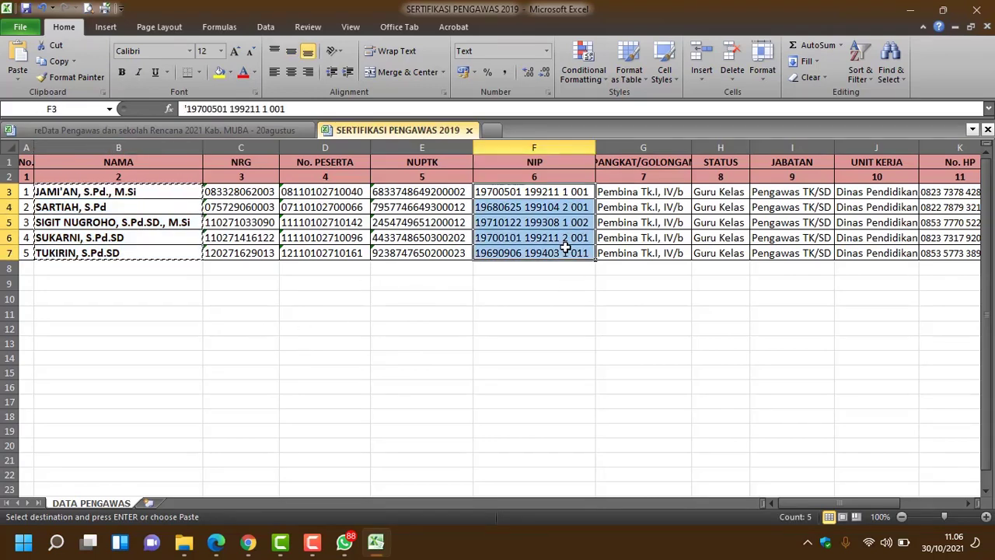
pyautogui.rightClick(567, 247)
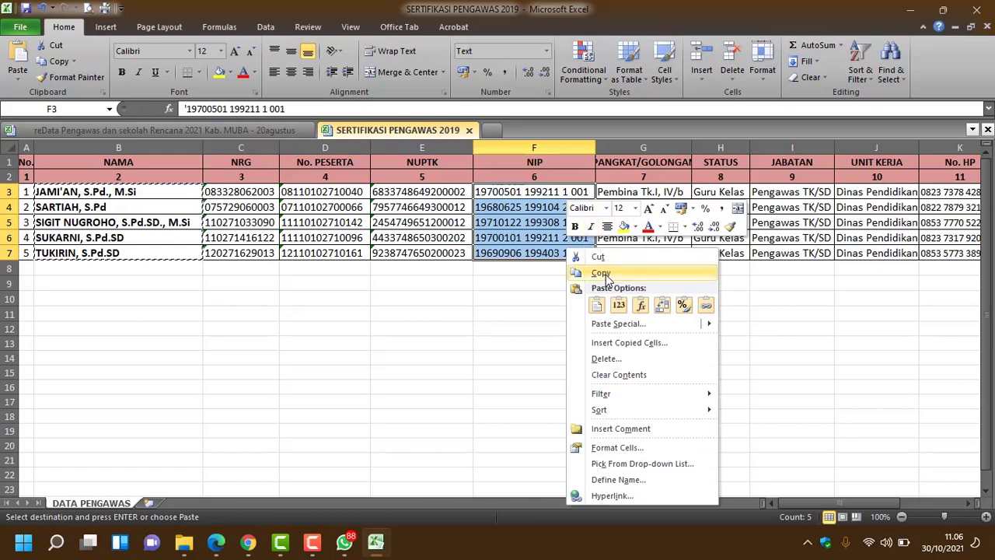
pyautogui.click(659, 330)
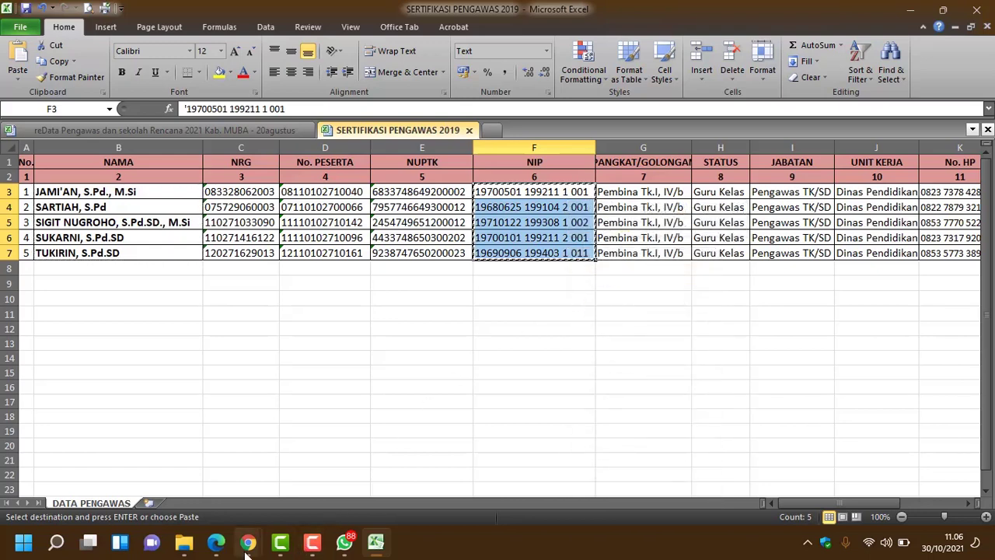
pyautogui.moveTo(248, 548)
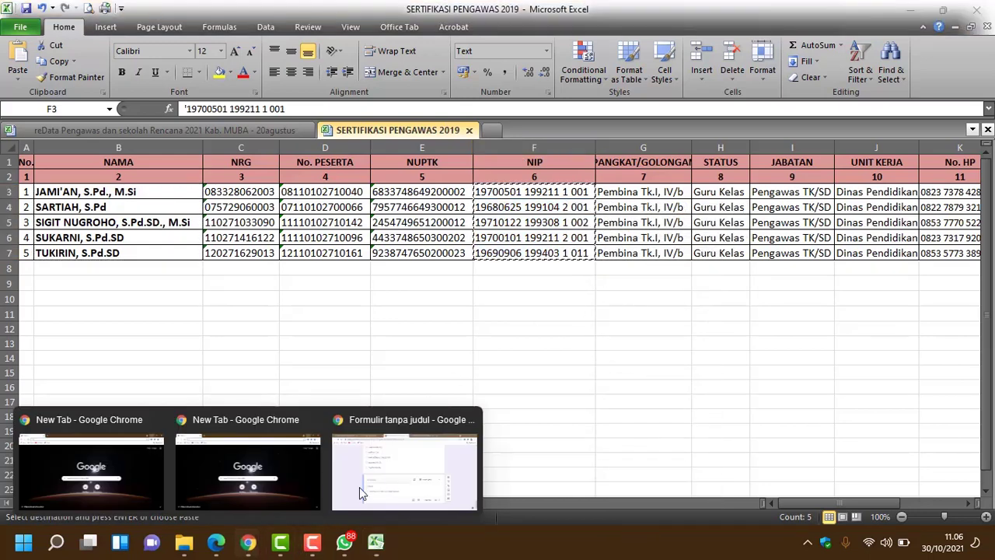
pyautogui.click(392, 466)
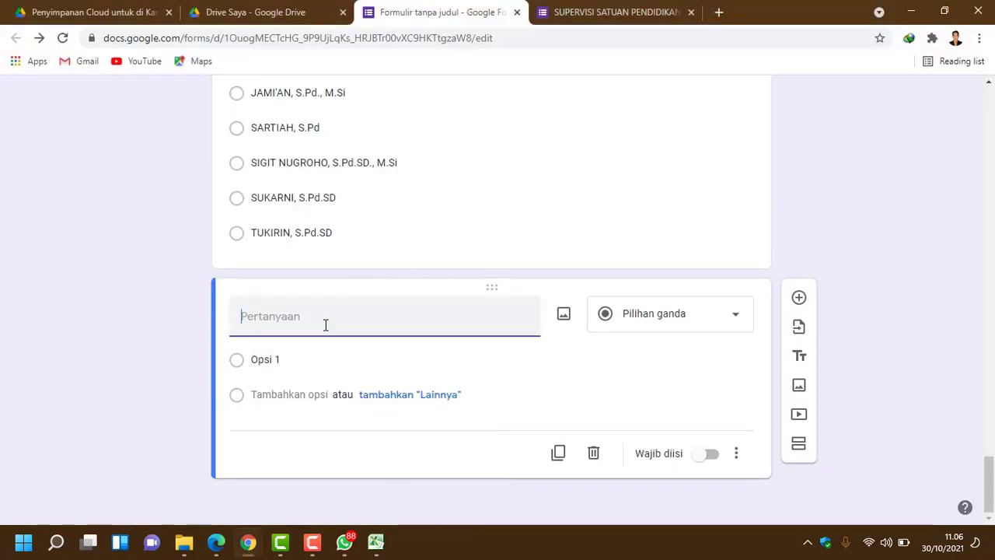
# Step: Title the question 'NIP Pengawas', copied from the original form, and make it Pilihan ganda
pyautogui.click(614, 11)
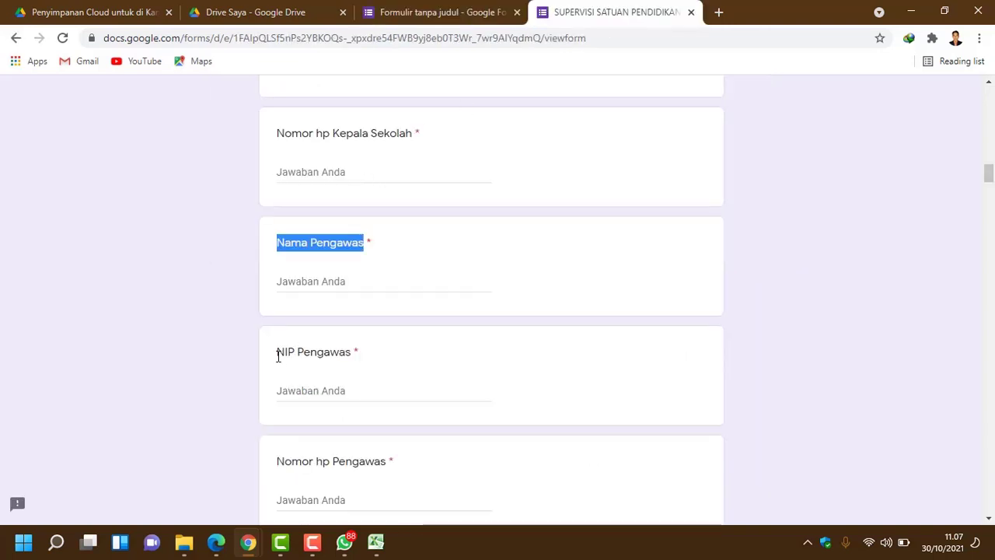
pyautogui.moveTo(278, 355); pyautogui.dragTo(350, 361)
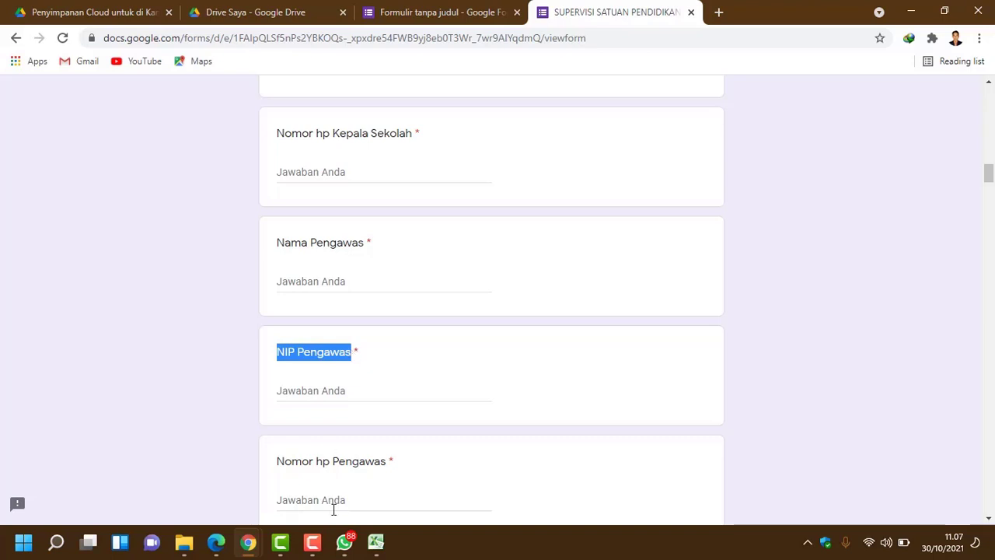
pyautogui.click(248, 542)
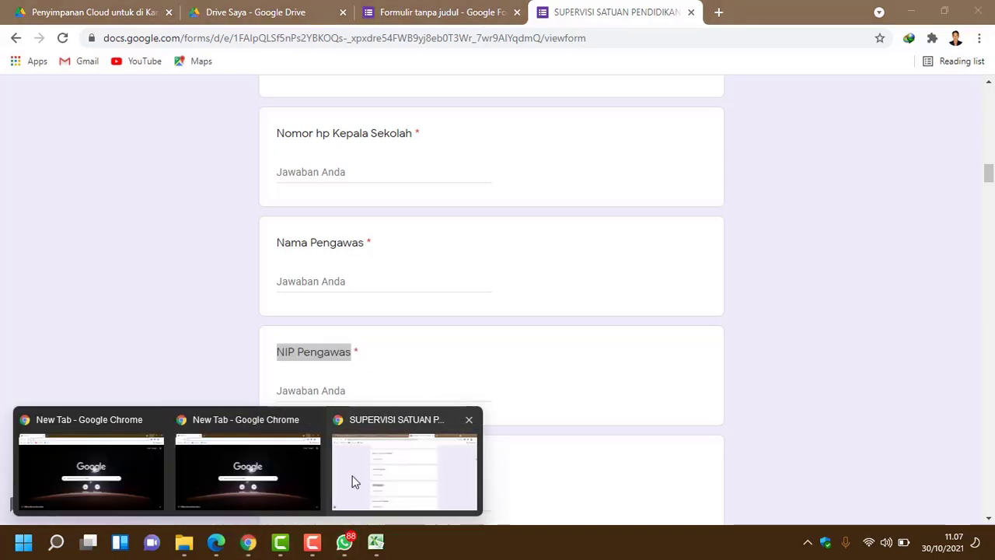
pyautogui.click(351, 482)
pyautogui.click(439, 12)
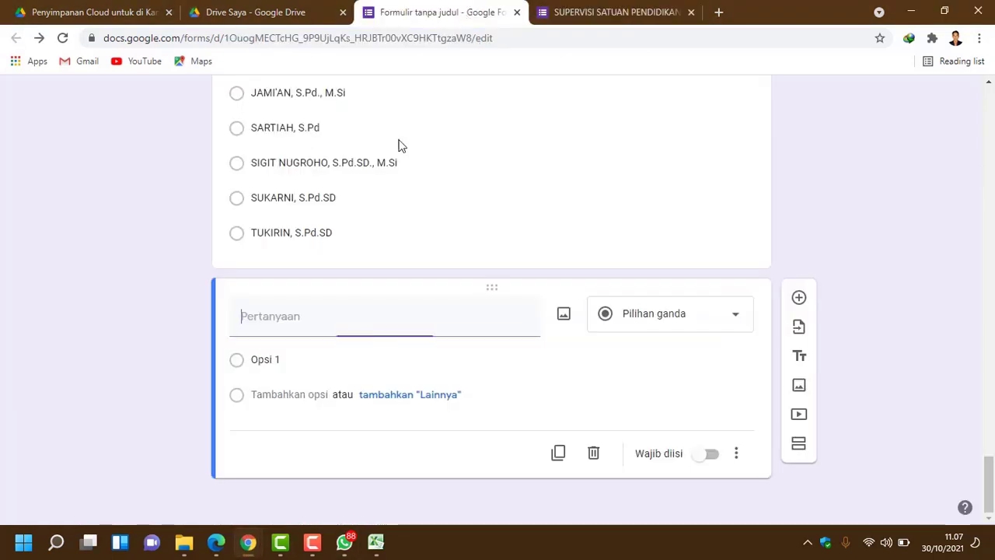
pyautogui.hotkey('ctrl', 'v')
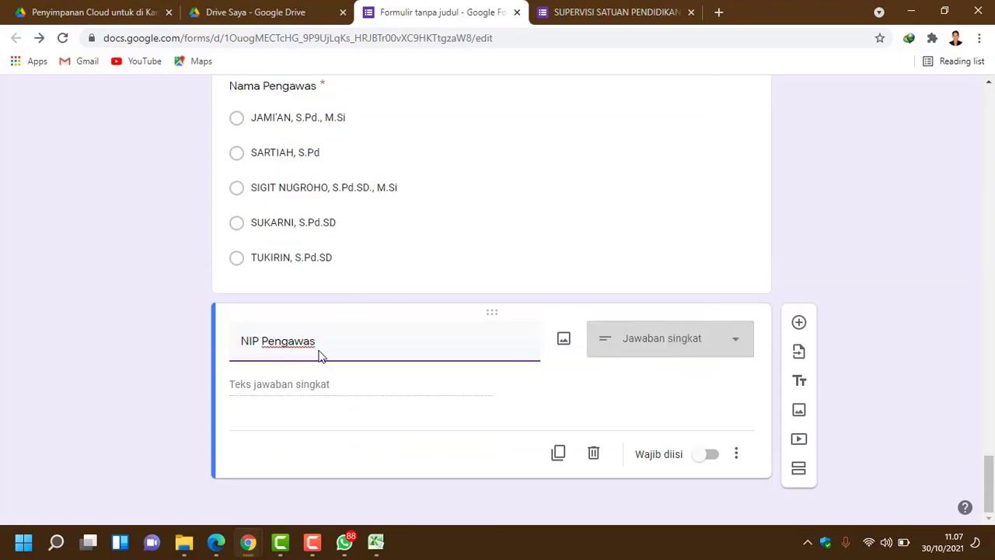
pyautogui.click(723, 343)
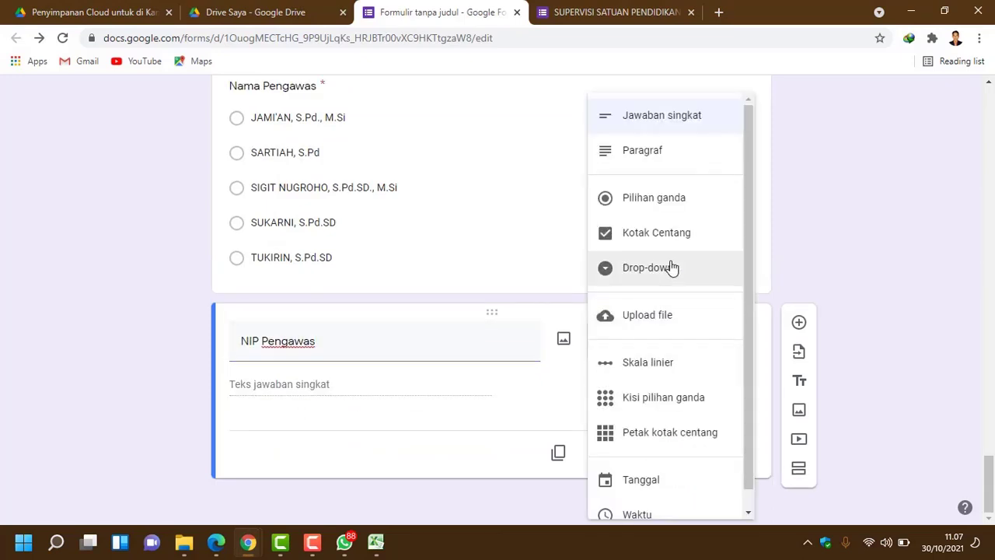
pyautogui.click(668, 197)
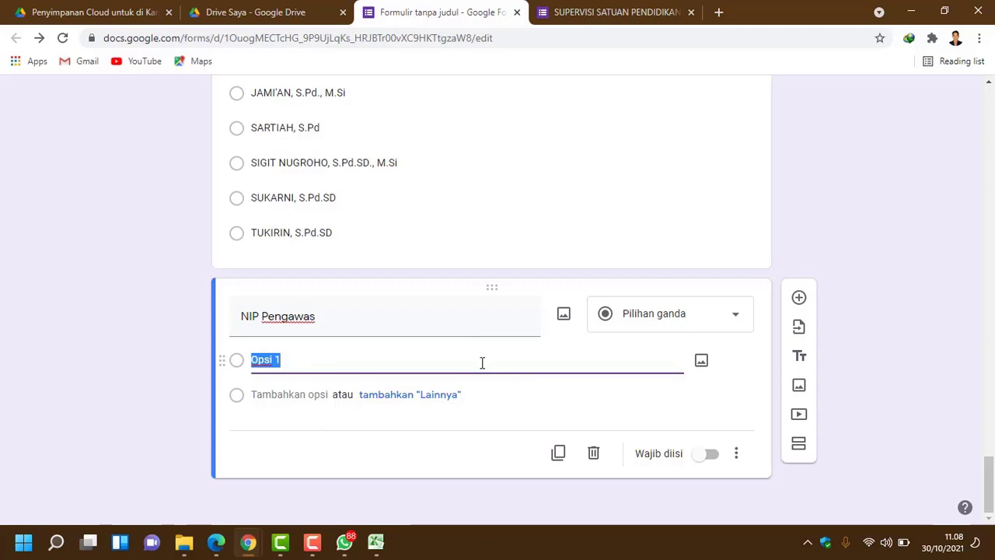
# Step: Paste the five NIP numbers as answer options and make NIP Pengawas required
pyautogui.hotkey('ctrl', 'v')
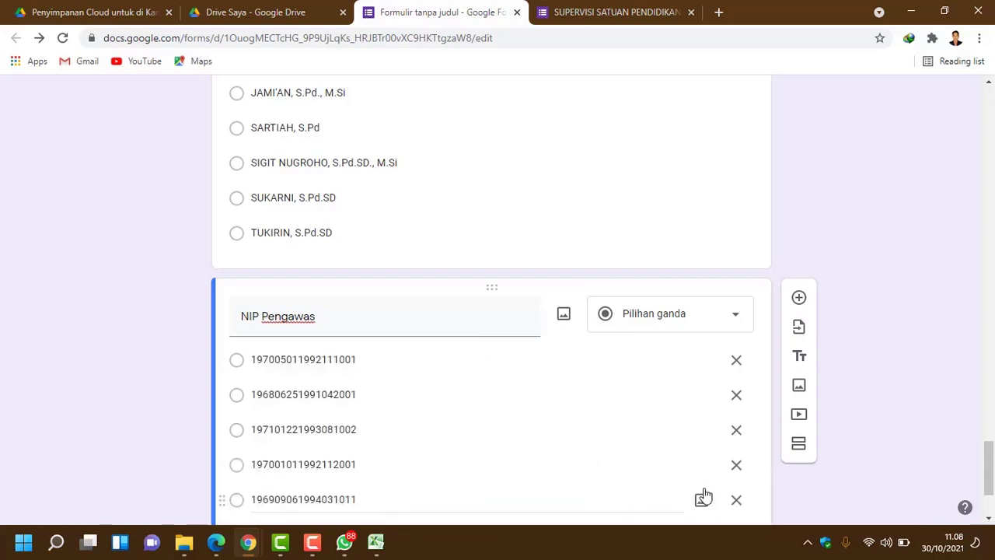
pyautogui.scroll(-2, 700, 490)
pyautogui.click(704, 458)
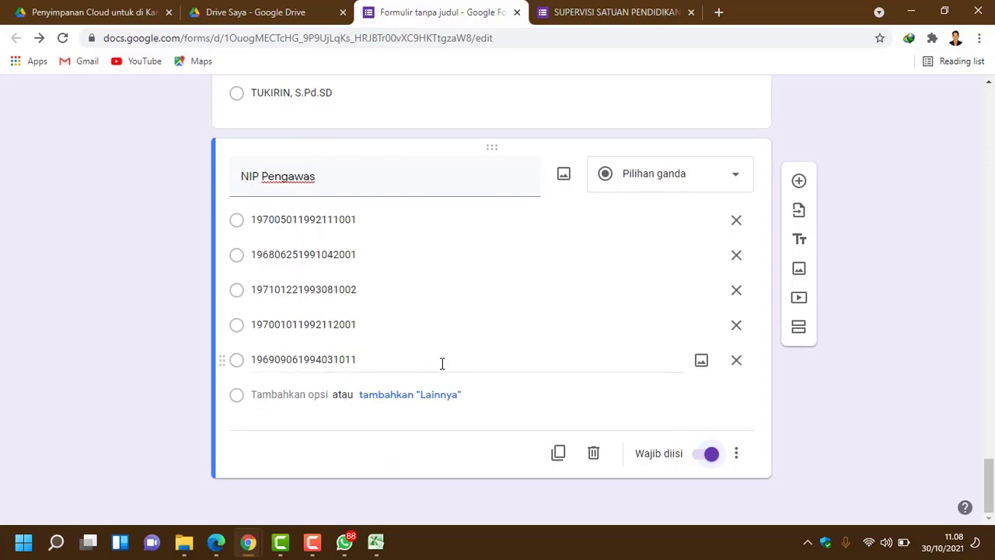
pyautogui.scroll(2, 444, 366)
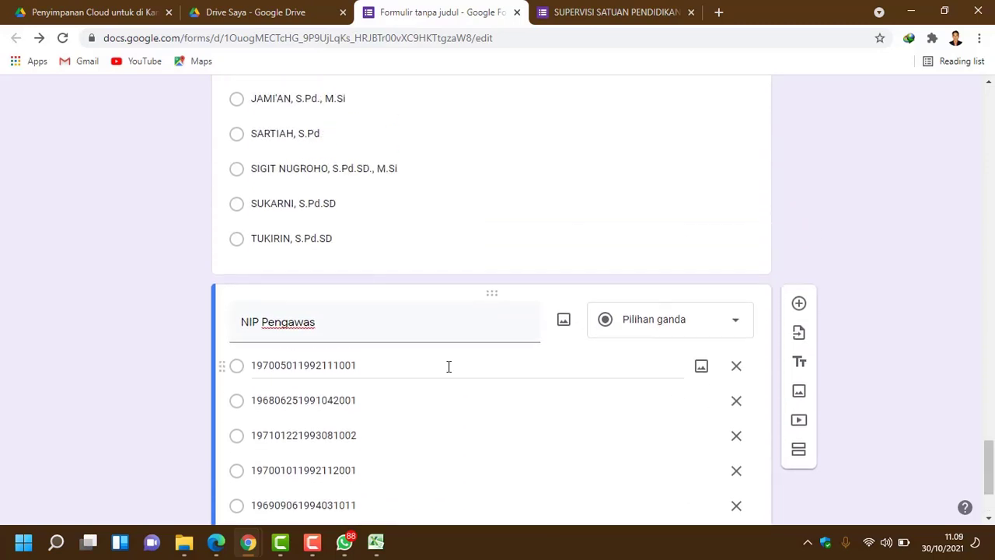
pyautogui.scroll(-2, 448, 366)
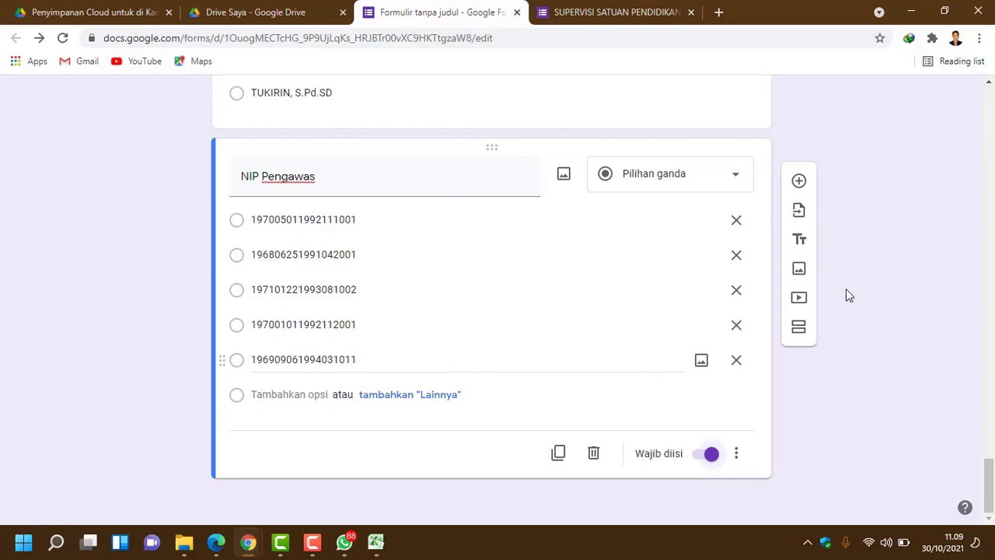
pyautogui.click(632, 13)
# Step: Add a 'Nomor HP Pengawas' question, copying the title from the original form and capitalising HP
pyautogui.scroll(-2, 347, 375)
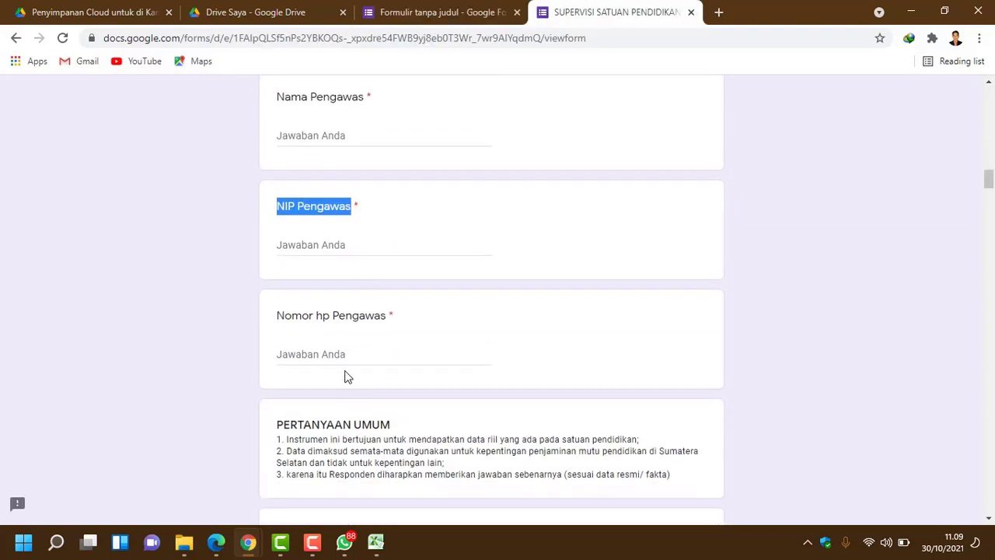
pyautogui.click(278, 323)
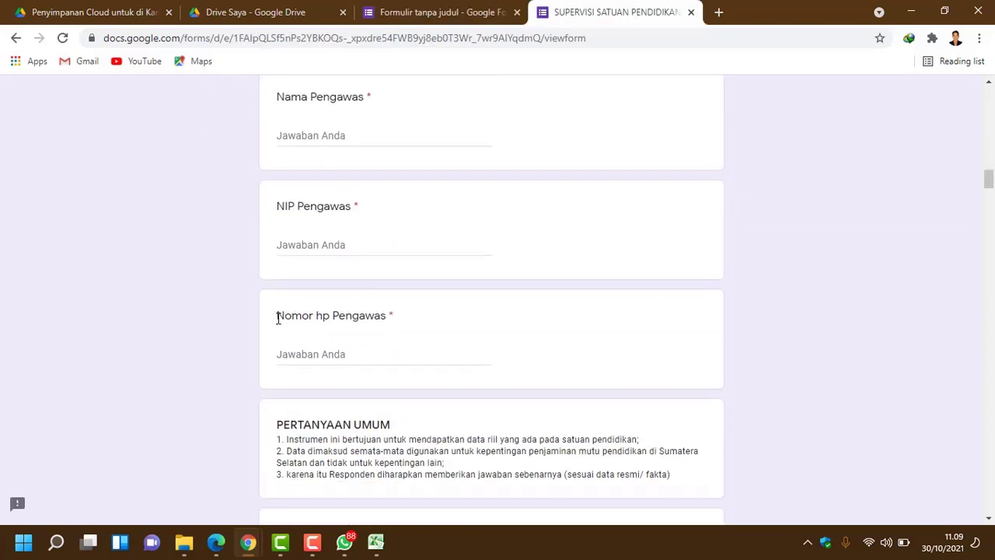
pyautogui.moveTo(279, 317); pyautogui.dragTo(383, 314)
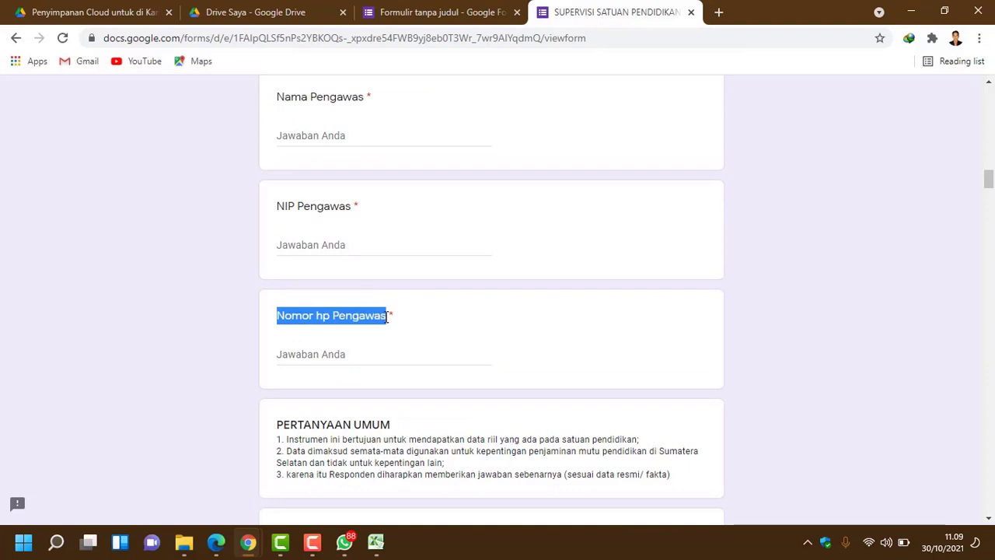
pyautogui.click(451, 14)
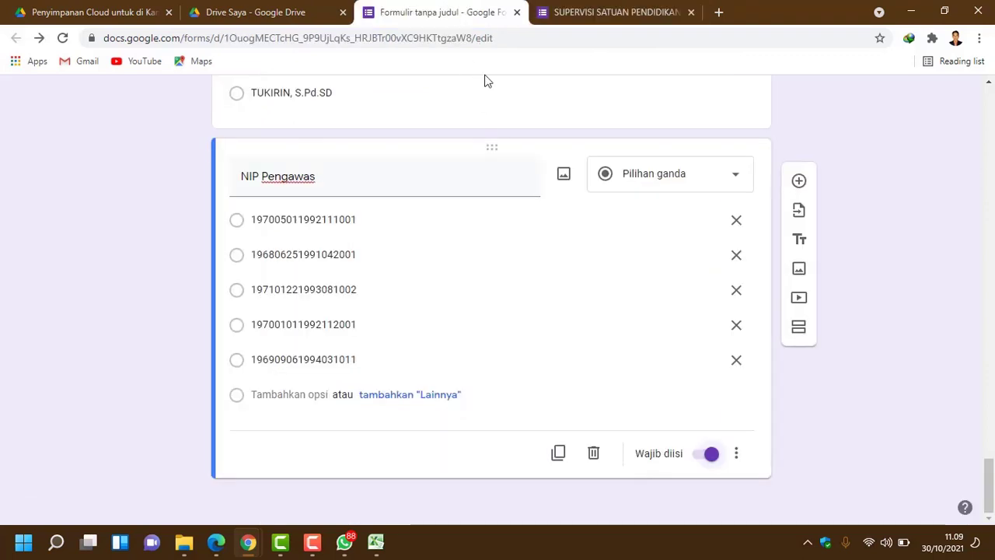
pyautogui.click(798, 185)
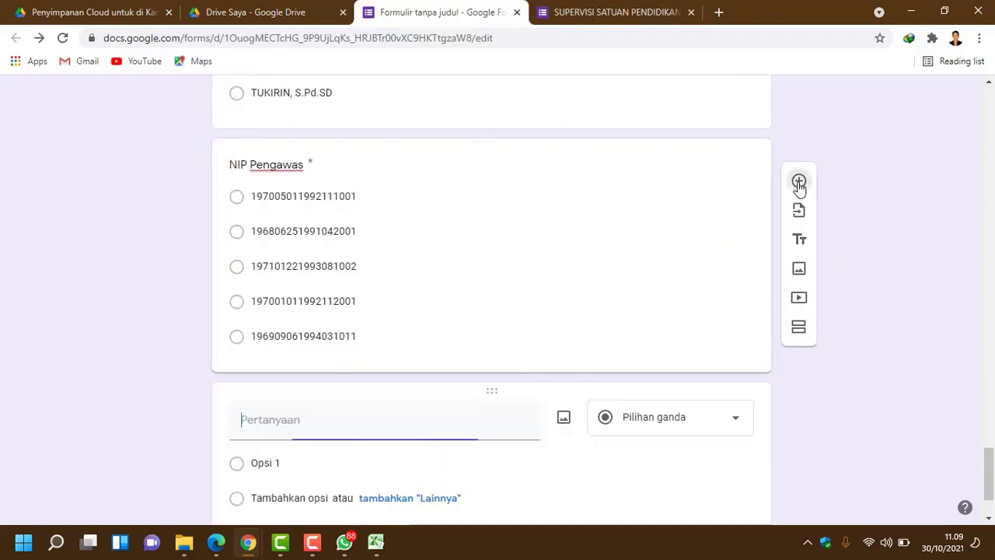
pyautogui.click(316, 320)
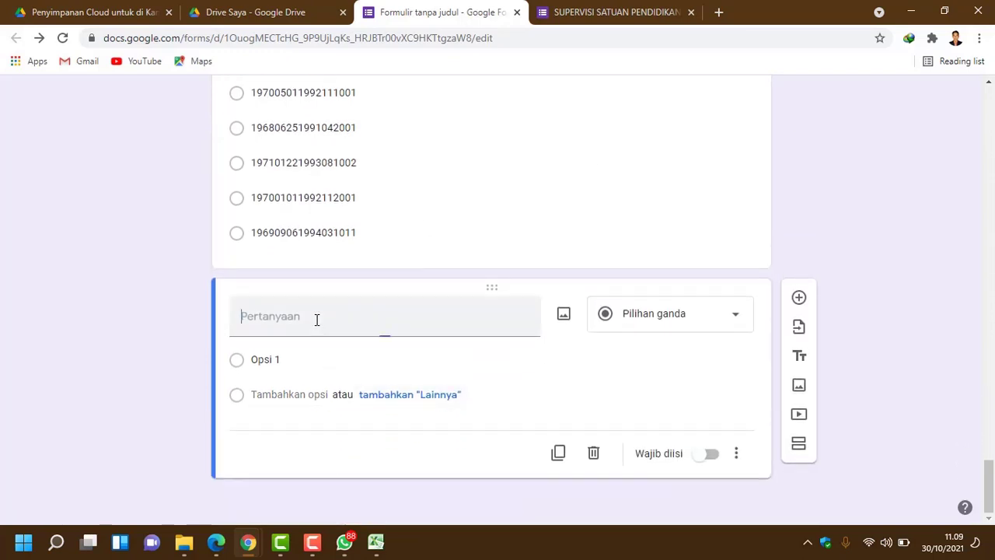
pyautogui.write('Nomor hp Pengawas')
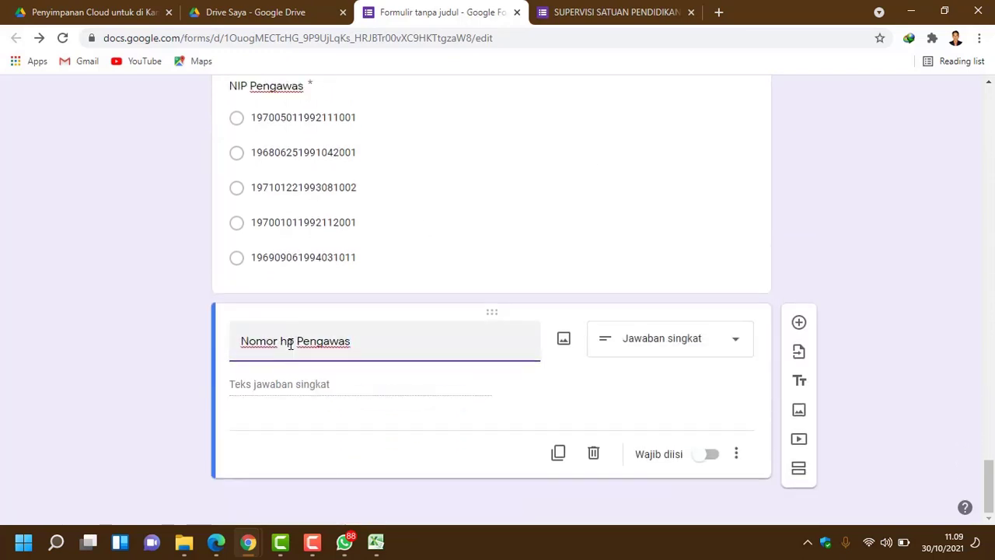
pyautogui.click(292, 343)
pyautogui.write('HP')
pyautogui.click(608, 398)
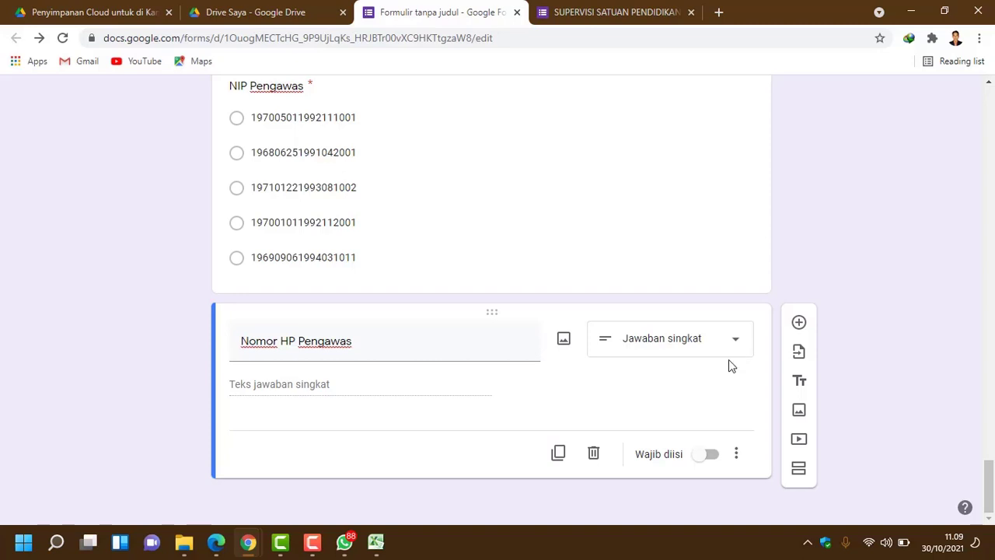
# Step: Add Angka > Adalah angka validation with error 'Isi Nomor HP dengan angka tanpa spasi !'
pyautogui.click(738, 456)
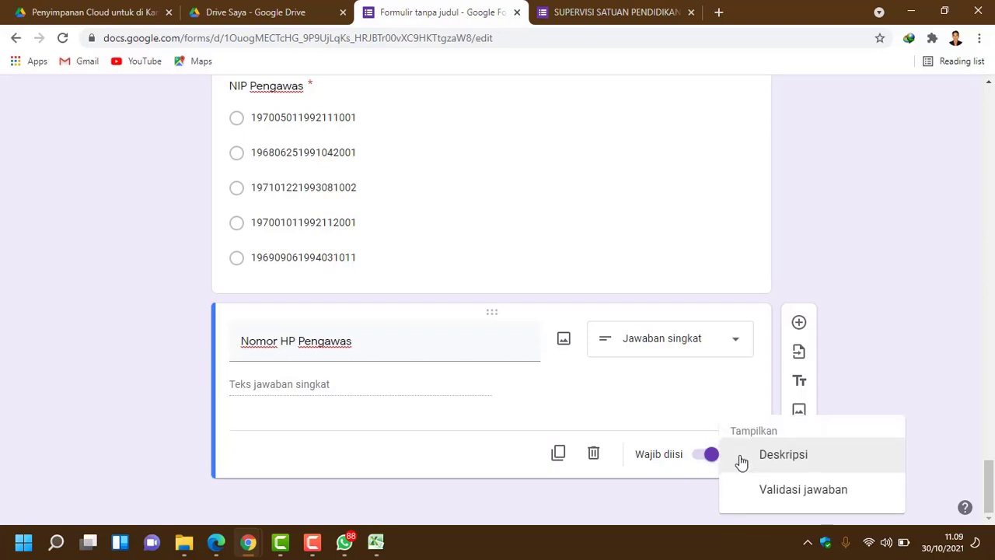
pyautogui.click(786, 498)
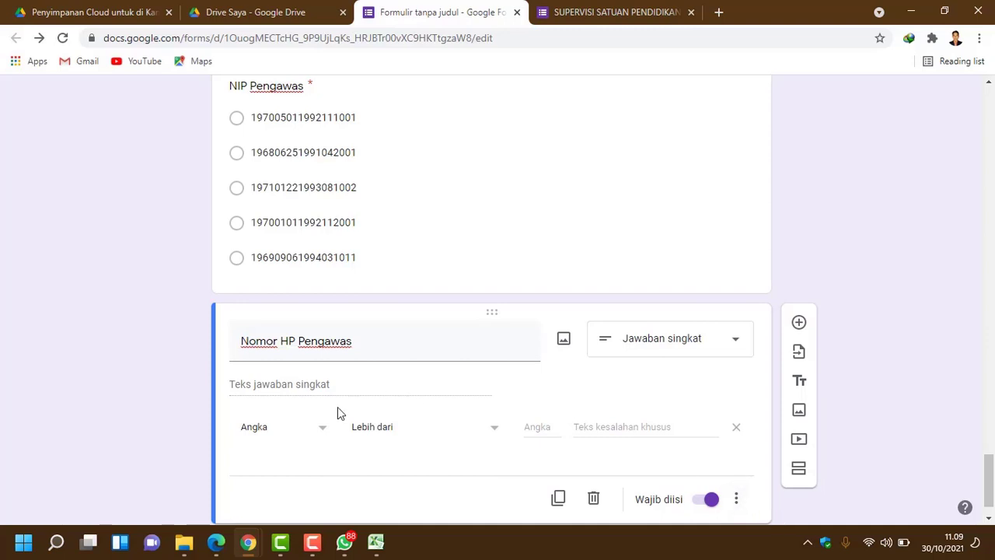
pyautogui.click(501, 436)
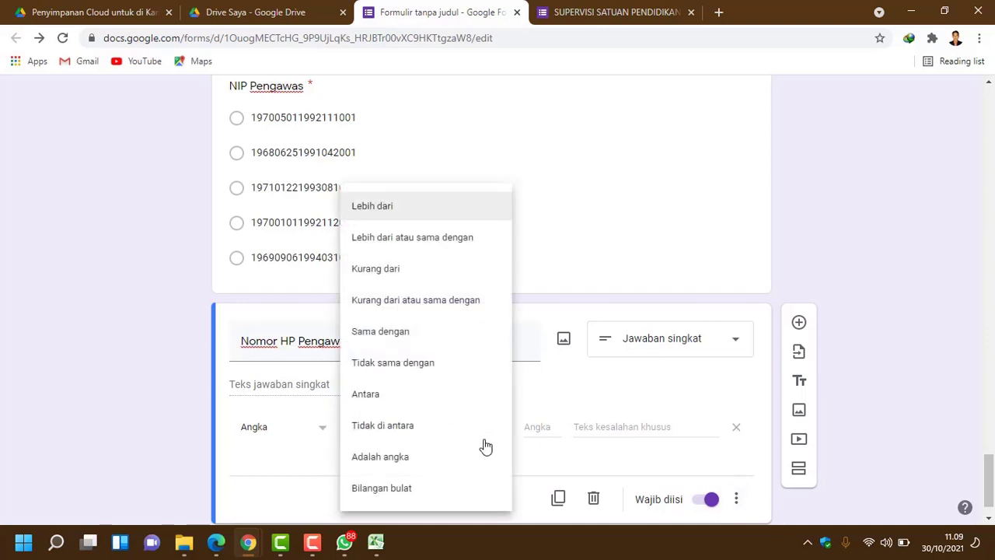
pyautogui.click(440, 465)
pyautogui.click(583, 433)
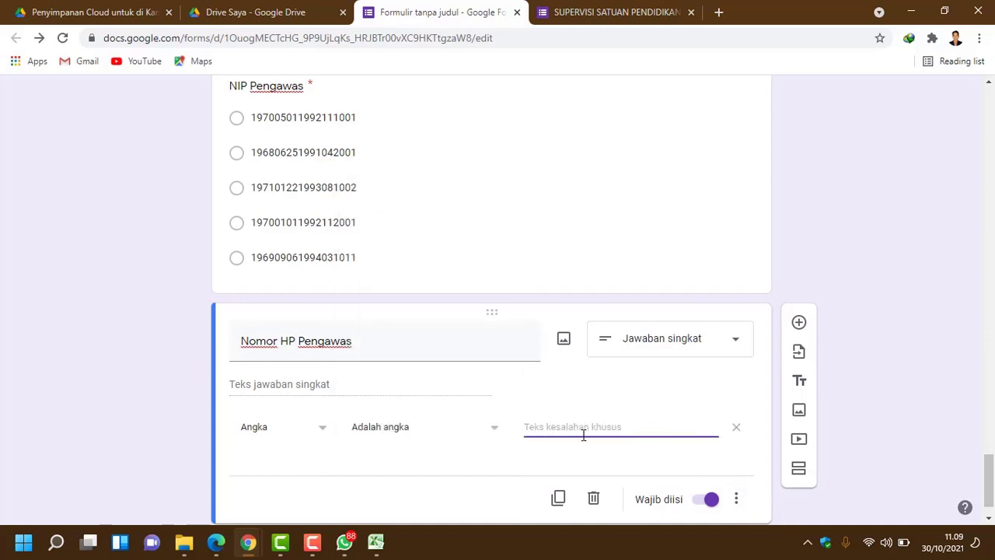
pyautogui.write('Isi Nomor HP dengan angka tanpa spas')
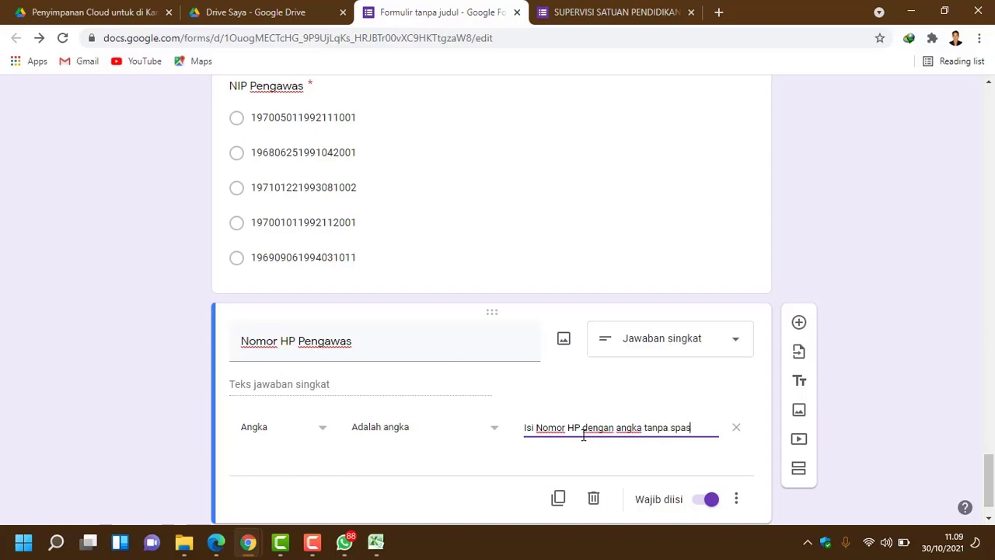
pyautogui.write('i !')
pyautogui.click(614, 11)
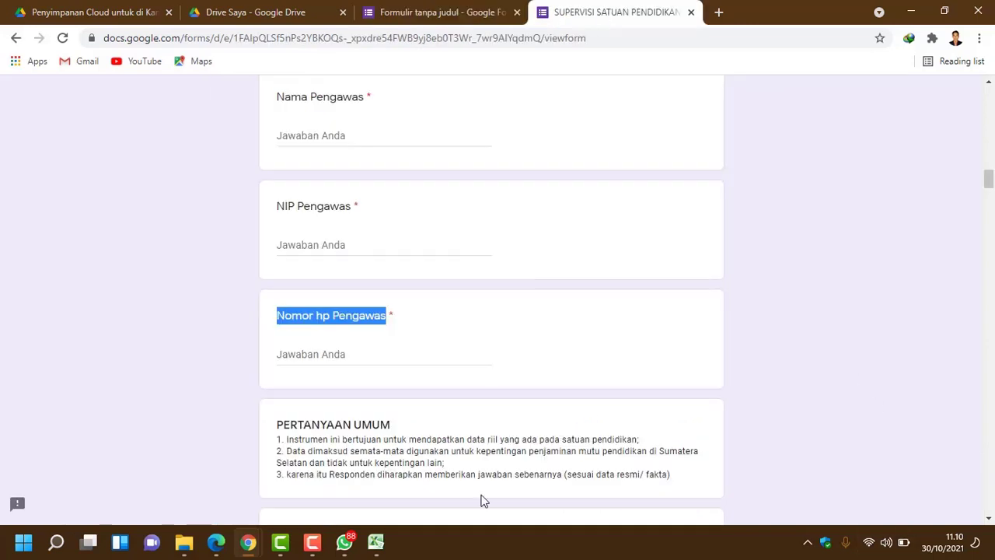
pyautogui.scroll(-2, 459, 293)
pyautogui.scroll(-1, 459, 294)
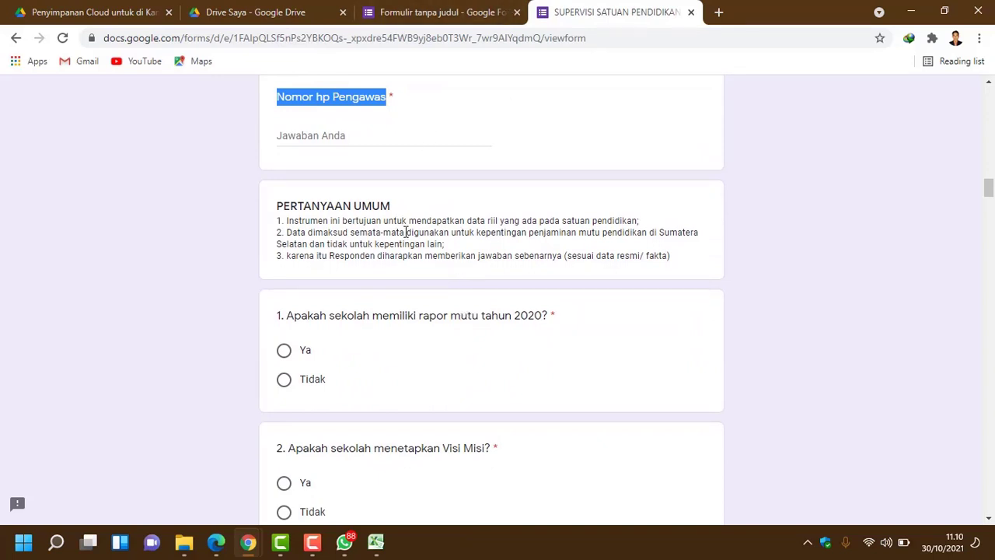
pyautogui.click(350, 211)
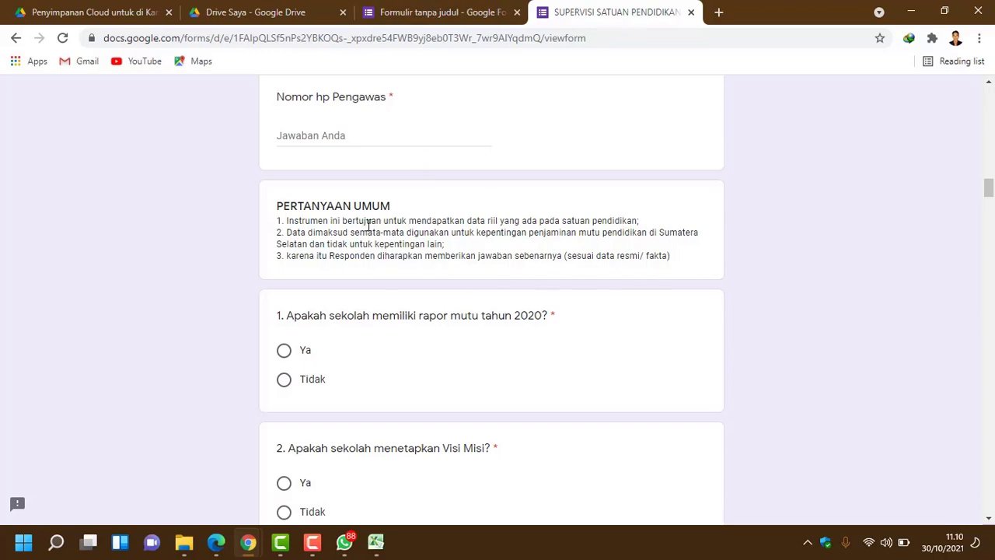
pyautogui.click(452, 23)
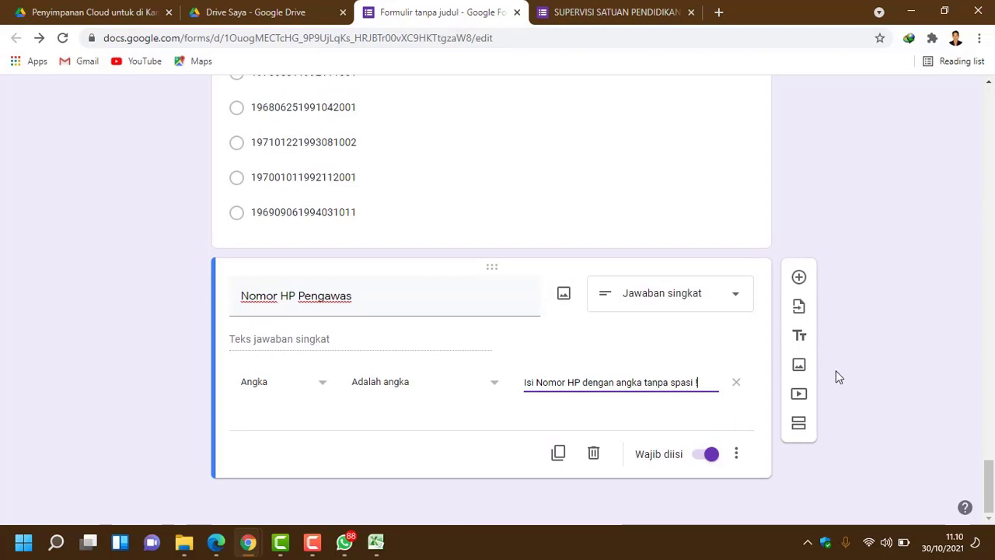
# Step: Add a 'PERTANYAAN UMUM' title block, pasting the original form's three instruction lines as its description
pyautogui.click(800, 339)
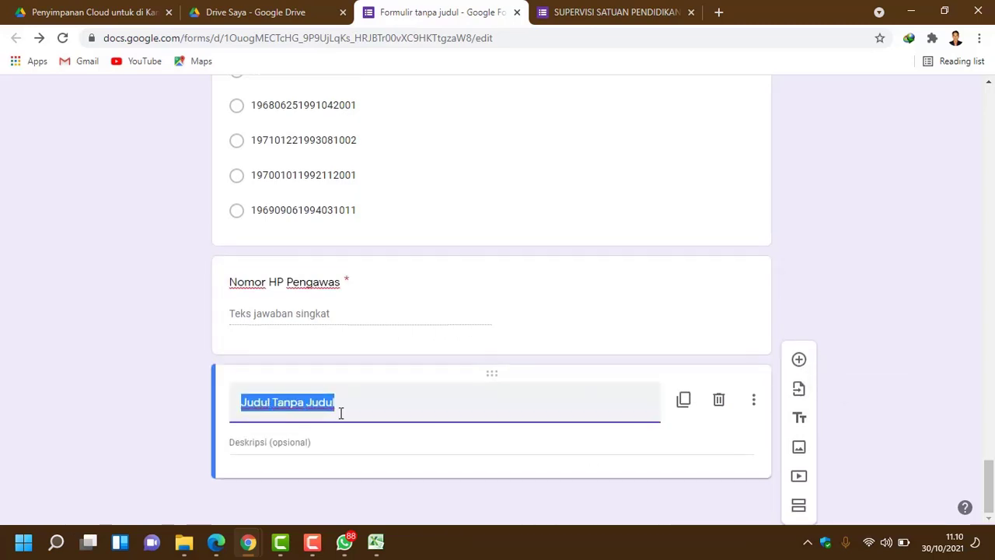
pyautogui.click(610, 12)
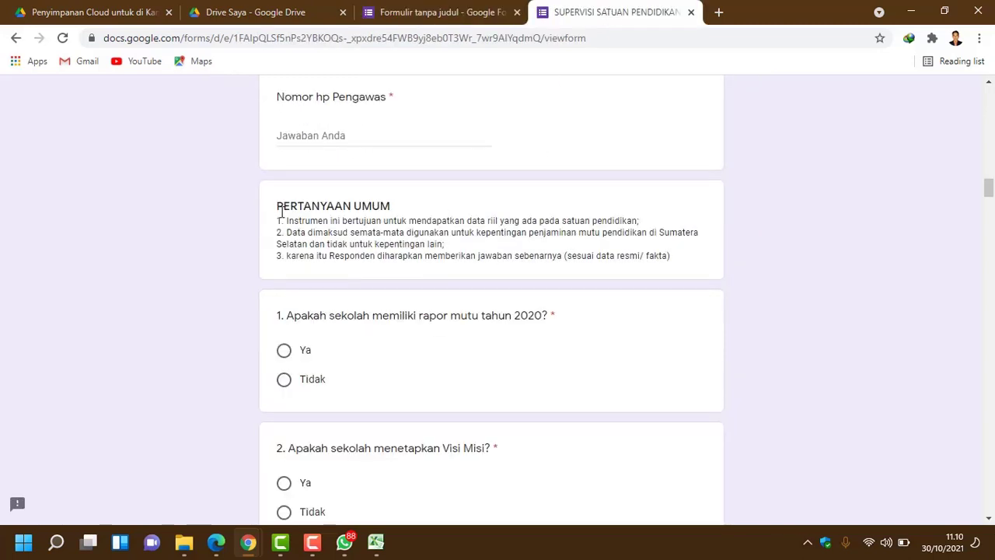
pyautogui.moveTo(278, 208); pyautogui.dragTo(391, 204)
pyautogui.hotkey('ctrl', 'c')
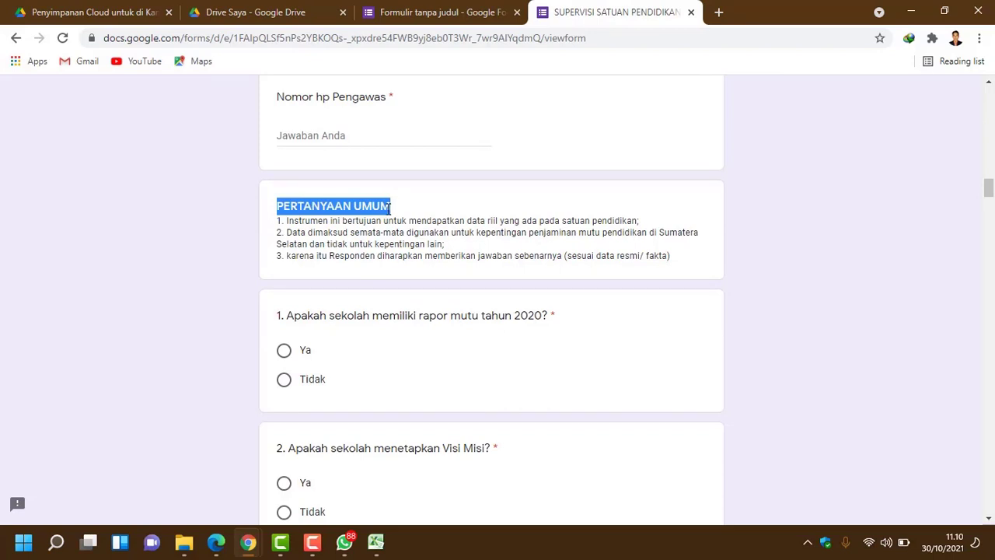
pyautogui.click(444, 17)
pyautogui.hotkey('ctrl', 'v')
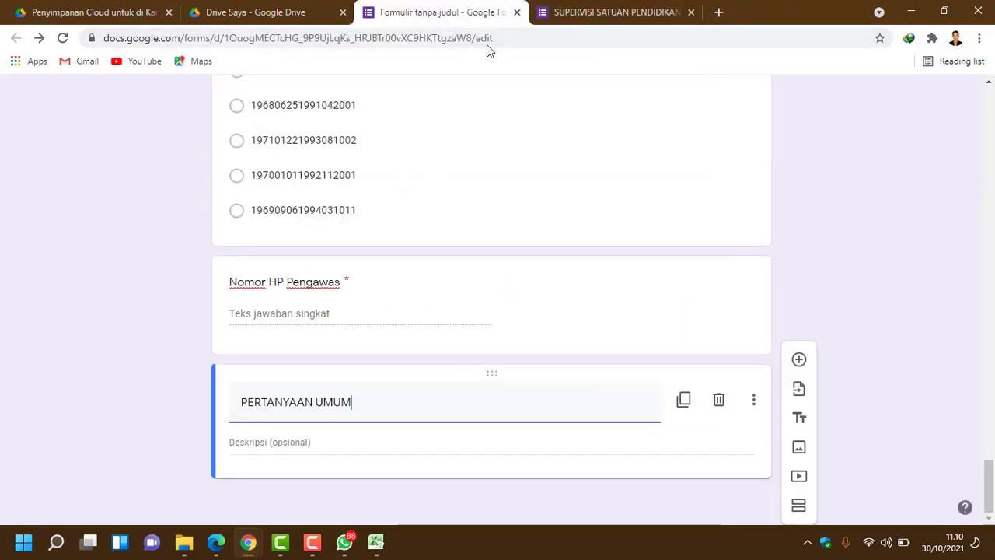
pyautogui.click(577, 18)
pyautogui.moveTo(671, 257); pyautogui.dragTo(276, 229)
pyautogui.hotkey('ctrl', 'c')
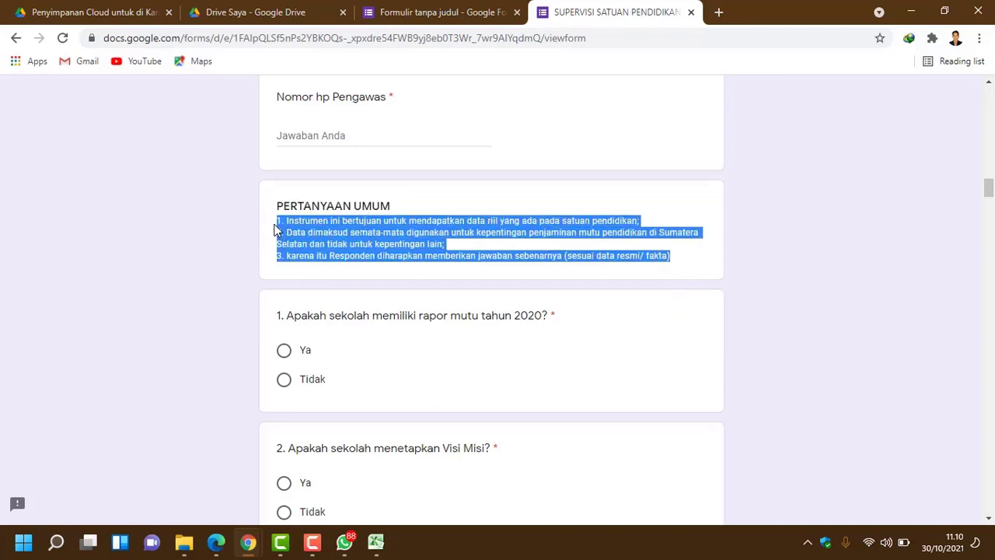
pyautogui.click(466, 13)
pyautogui.click(264, 440)
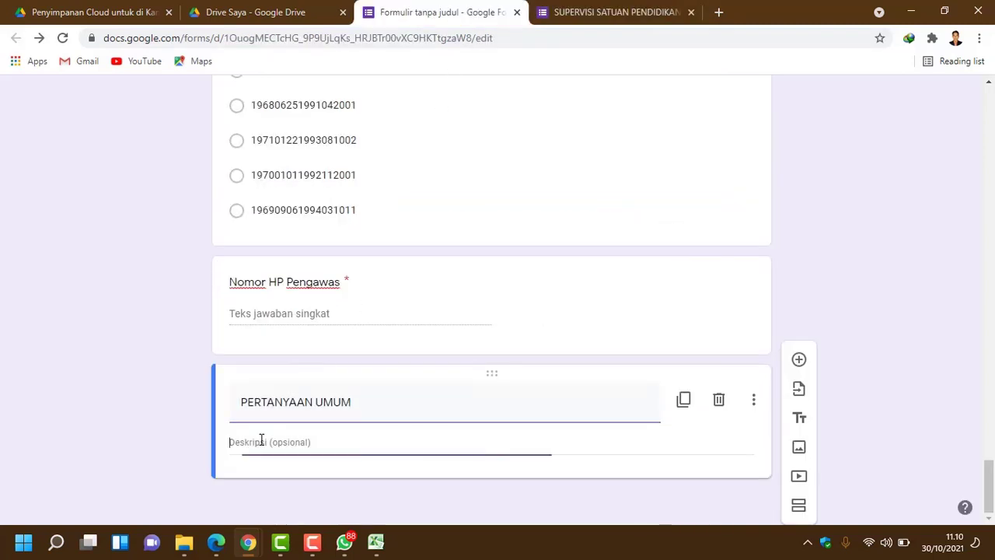
pyautogui.hotkey('ctrl', 'v')
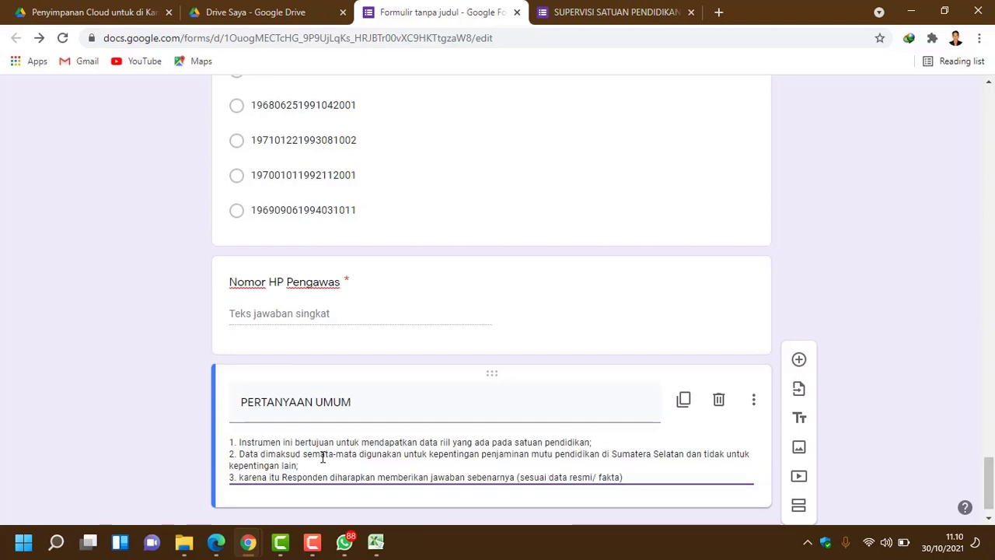
# Step: Copy question 1's text from the original SUPERVISI form
pyautogui.click(631, 14)
pyautogui.scroll(-1, 412, 326)
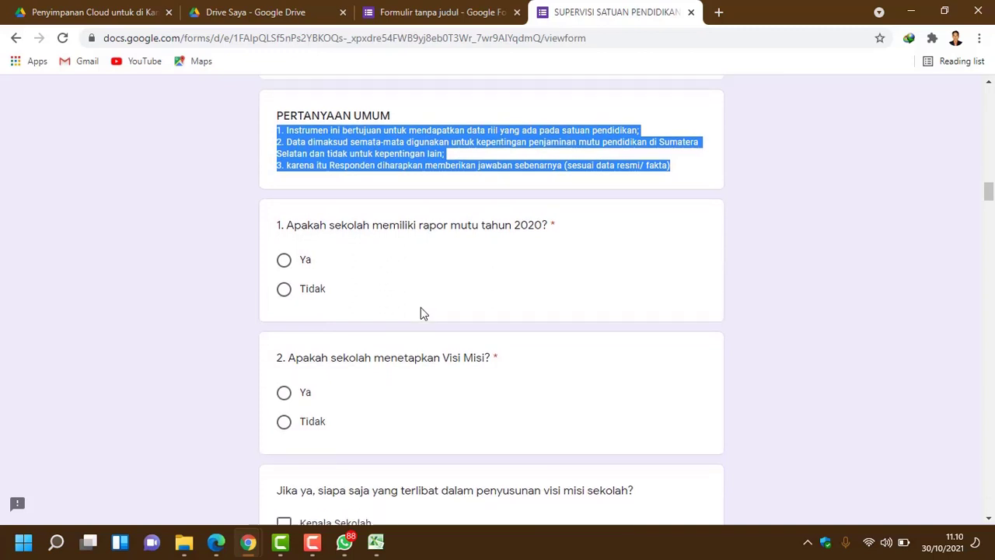
pyautogui.scroll(-1, 421, 307)
pyautogui.moveTo(289, 170); pyautogui.dragTo(256, 163)
pyautogui.hotkey('ctrl', 'c')
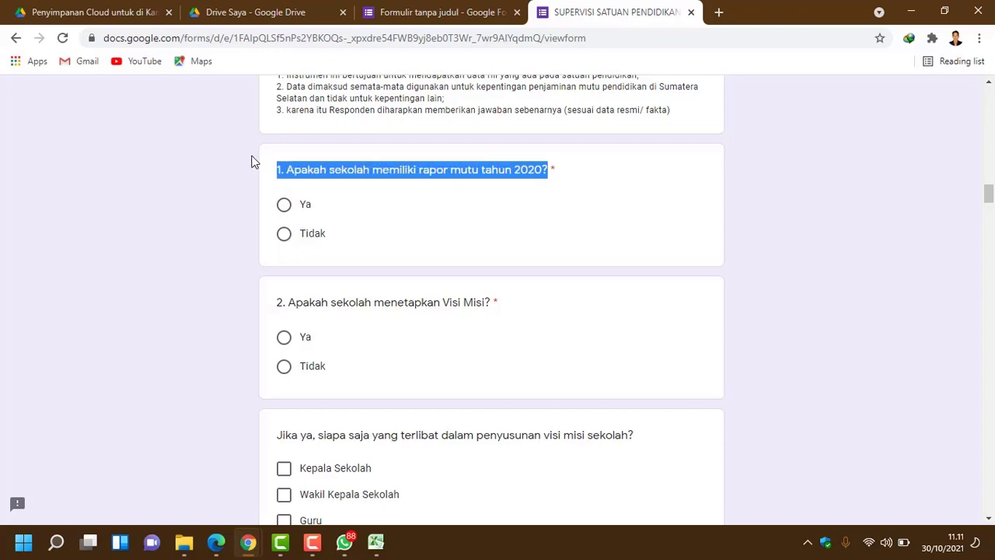
pyautogui.click(472, 18)
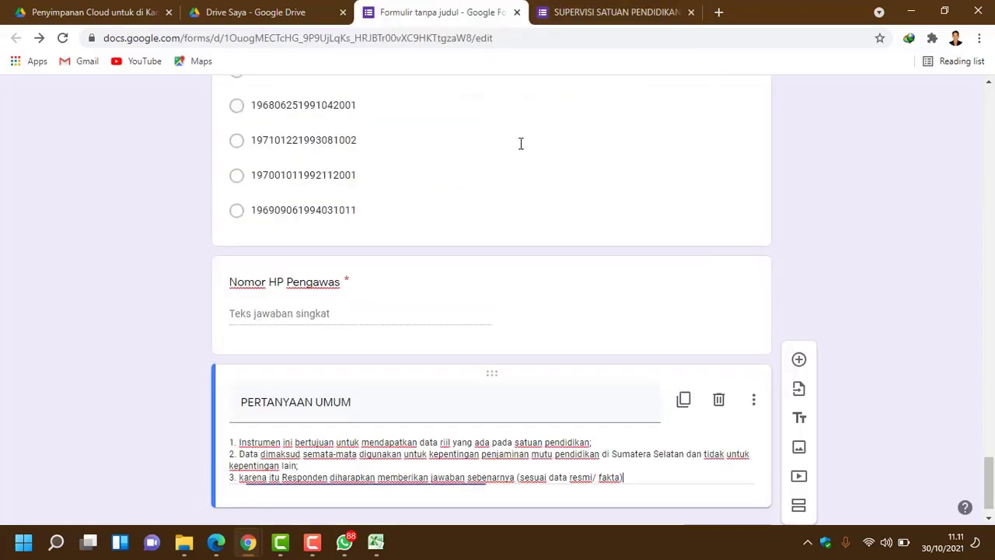
# Step: Add question 1, 'Apakah sekolah memiliki rapor mutu tahun 2020?', with options Ya and Tidak
pyautogui.click(800, 361)
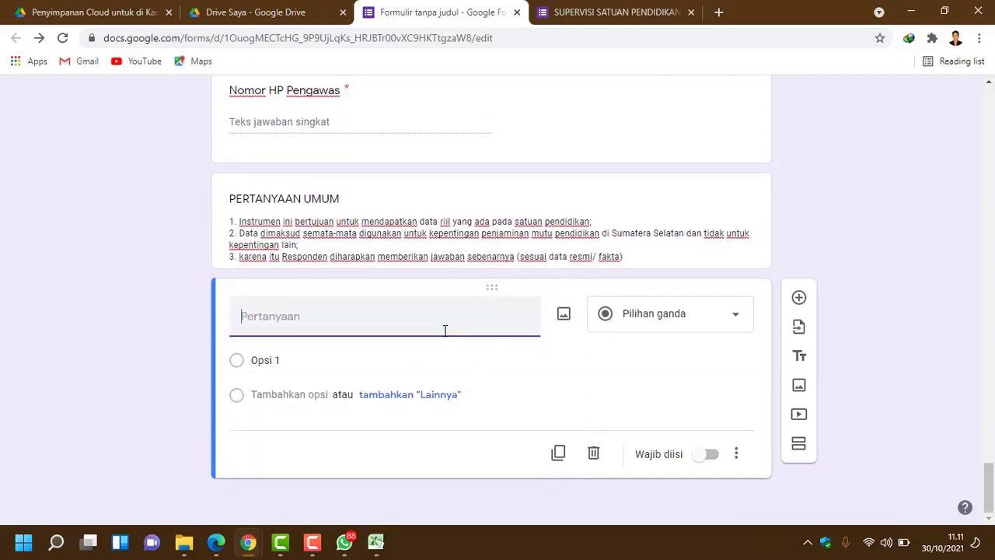
pyautogui.hotkey('ctrl', 'v')
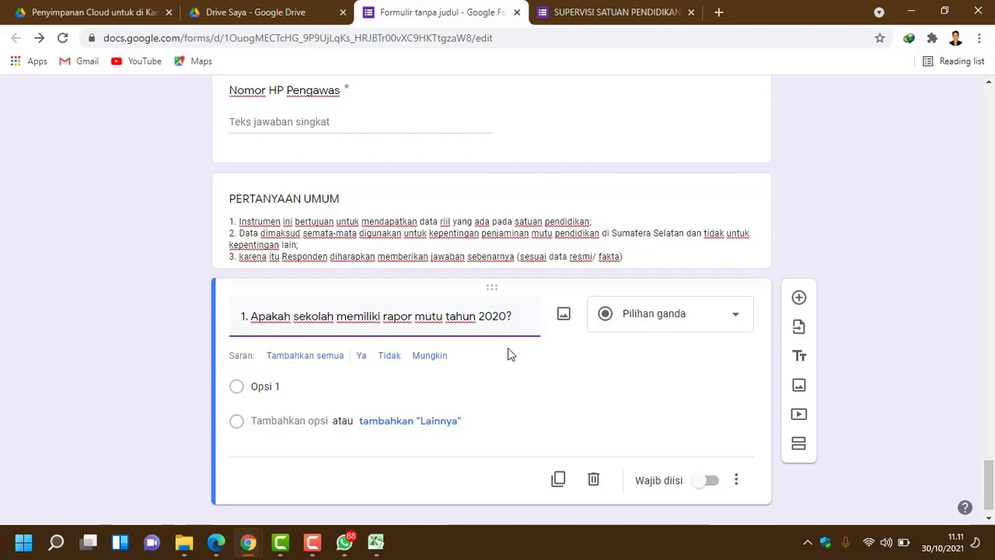
pyautogui.scroll(-1, 636, 379)
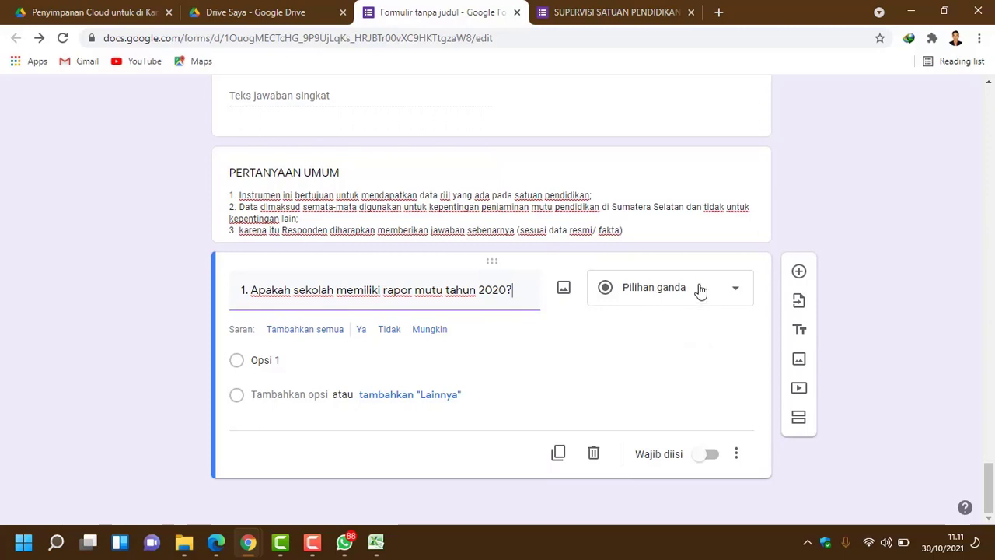
pyautogui.click(363, 331)
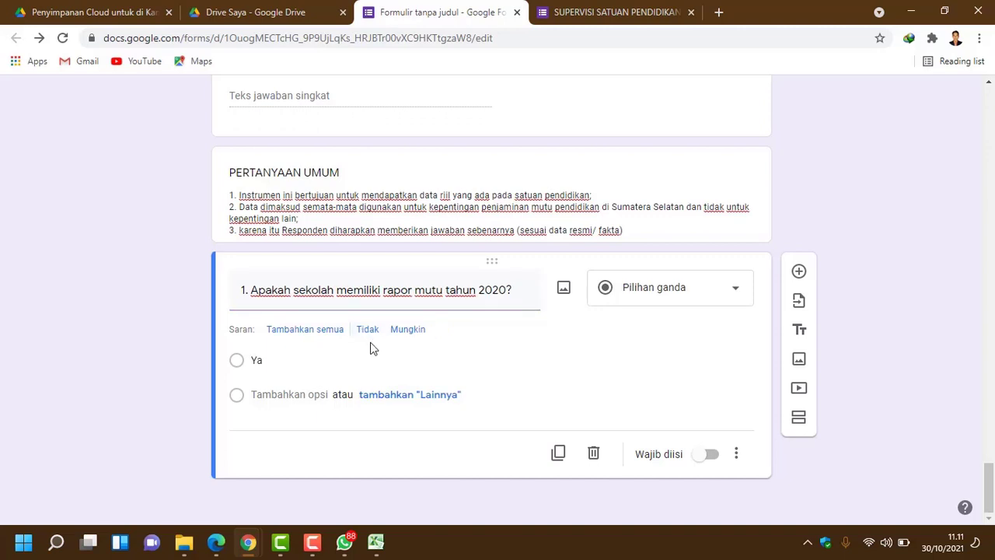
pyautogui.click(370, 332)
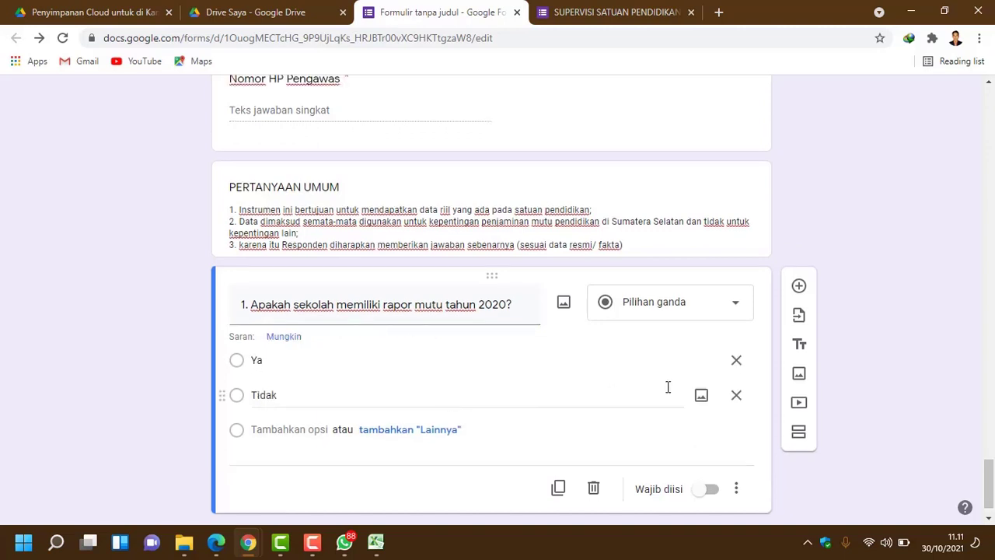
# Step: Add a blank question below and copy question 2's text from the original form
pyautogui.click(799, 287)
pyautogui.click(598, 8)
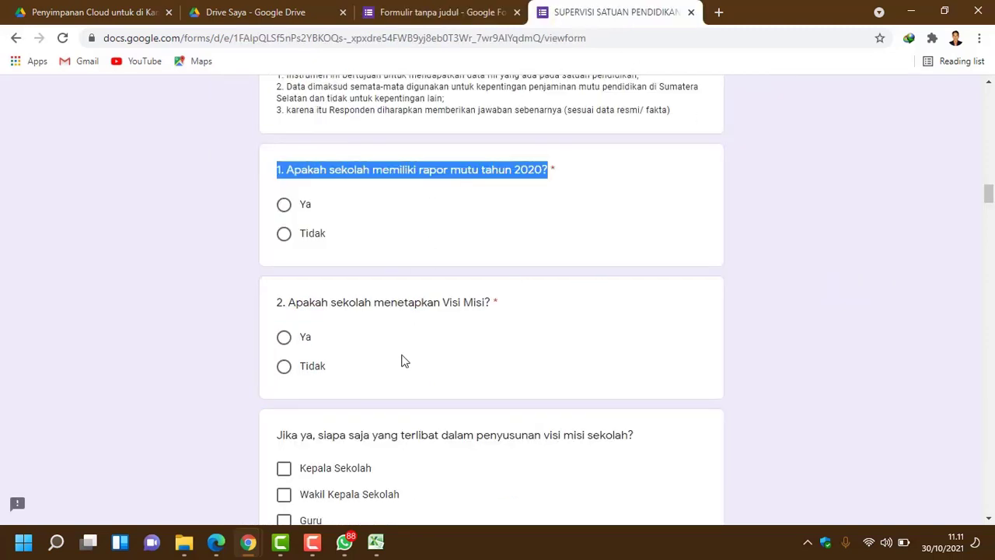
pyautogui.scroll(-1, 400, 360)
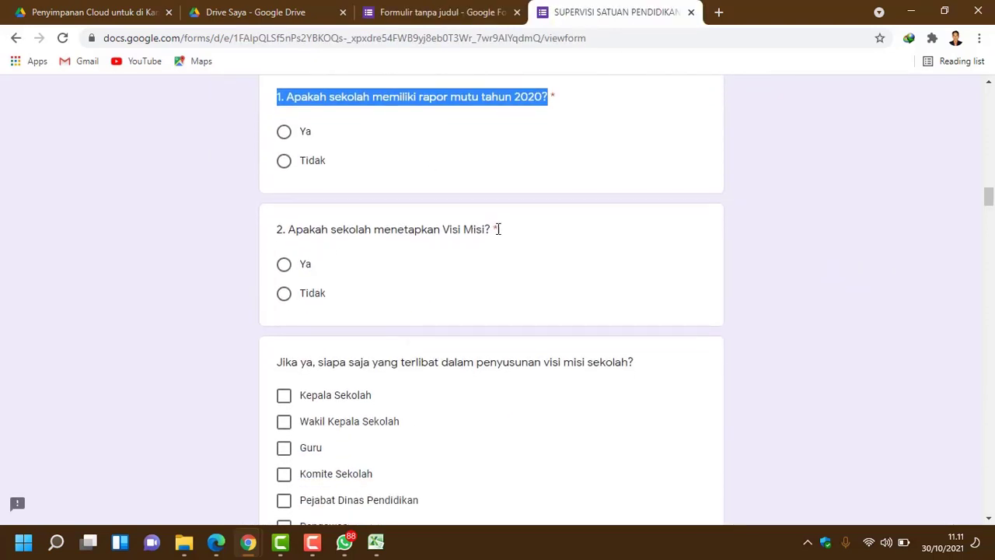
pyautogui.moveTo(281, 227); pyautogui.dragTo(494, 234)
pyautogui.hotkey('ctrl', 'c')
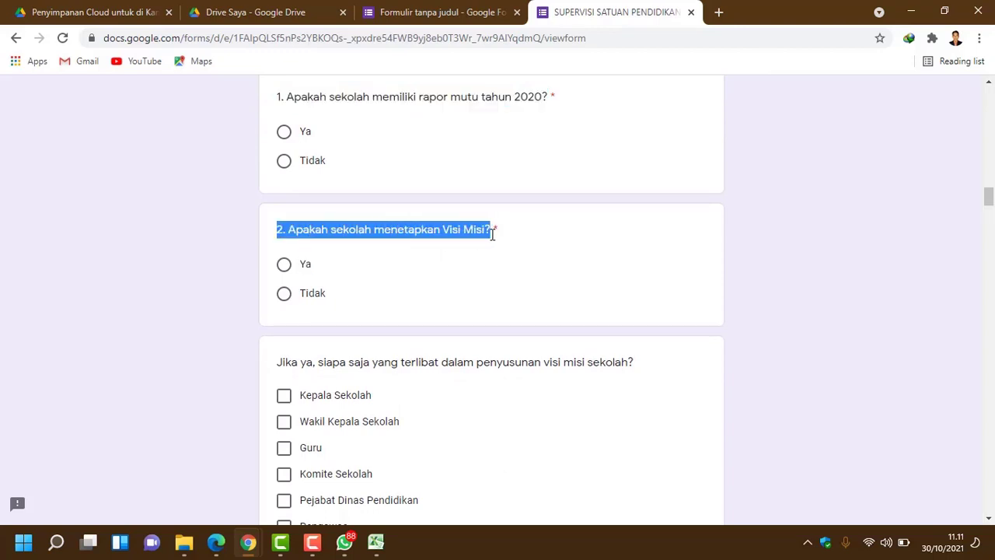
pyautogui.click(447, 13)
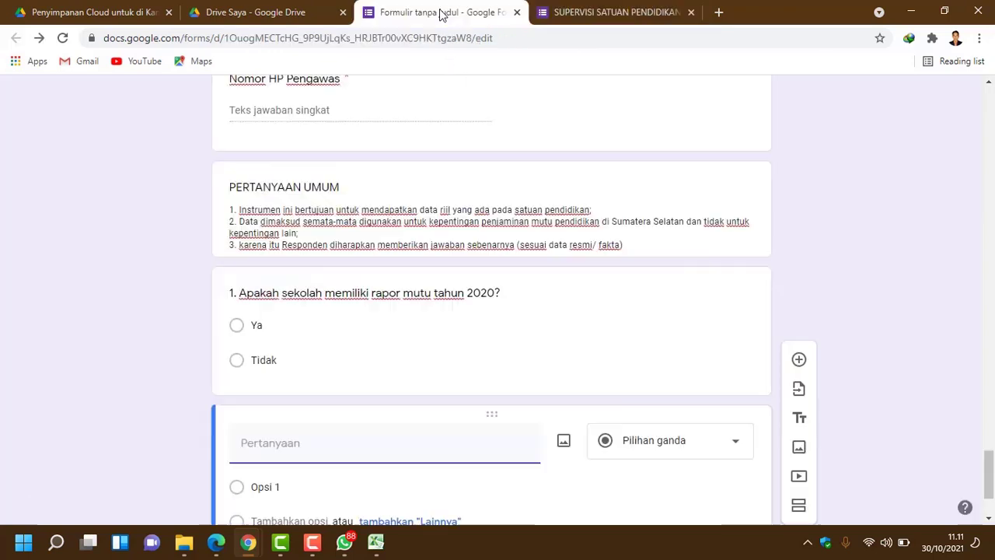
# Step: Make question 1 required, then select the blank question below it
pyautogui.click(493, 345)
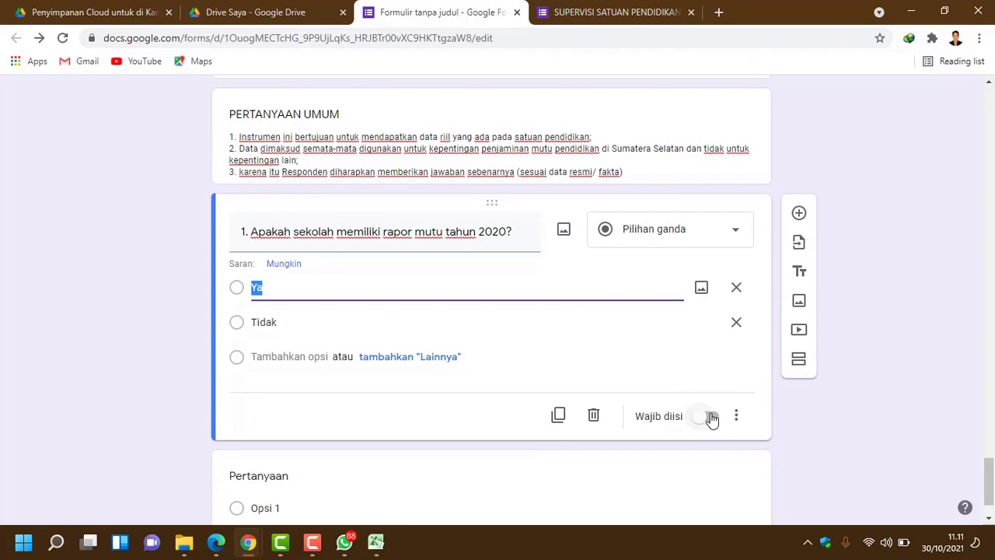
pyautogui.click(711, 417)
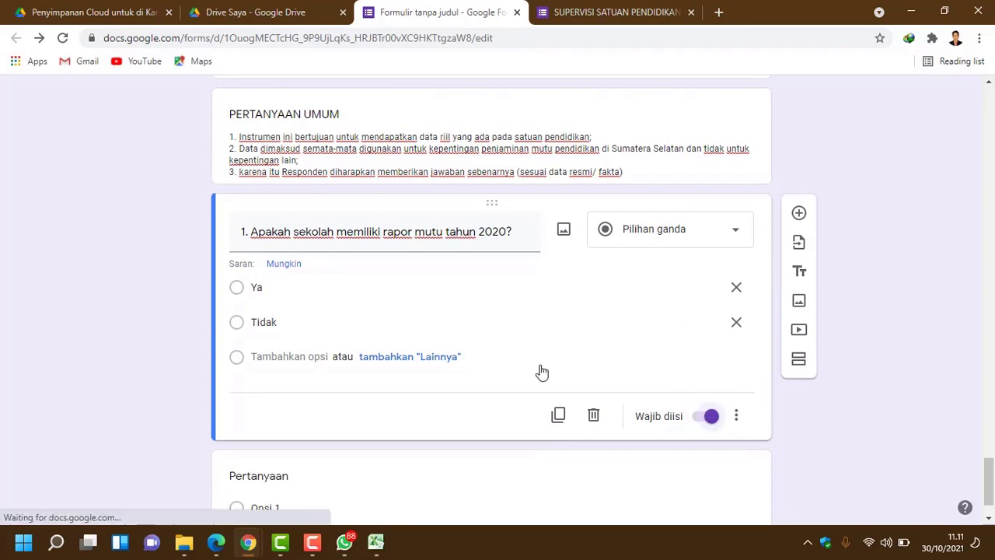
pyautogui.scroll(4, 535, 363)
pyautogui.scroll(-2, 533, 363)
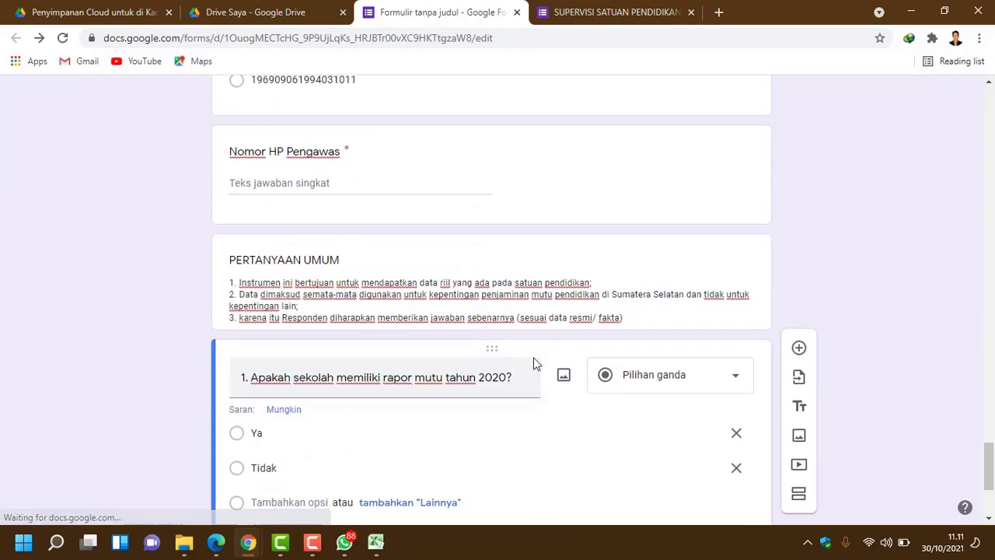
pyautogui.scroll(5, 533, 363)
pyautogui.scroll(-5, 534, 363)
pyautogui.scroll(-3, 533, 363)
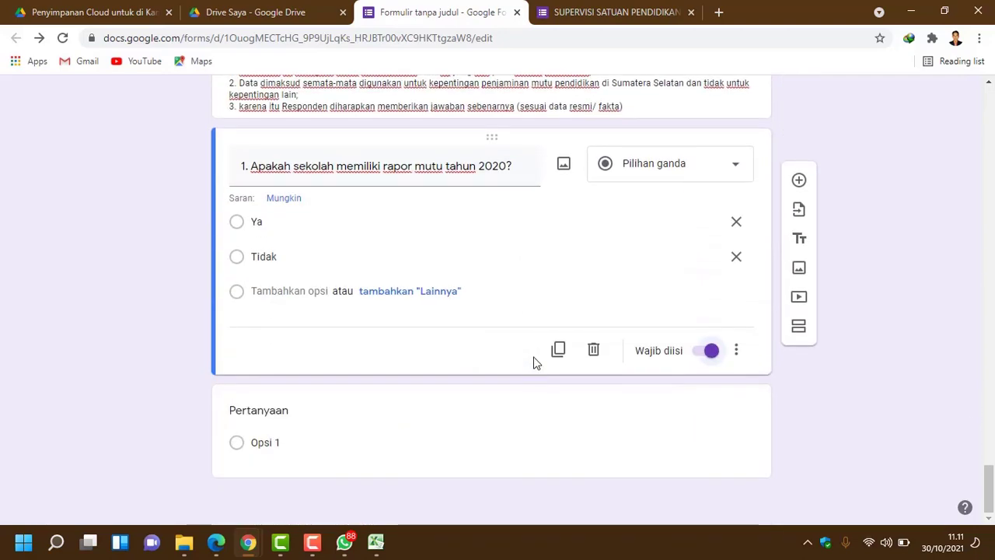
pyautogui.click(272, 450)
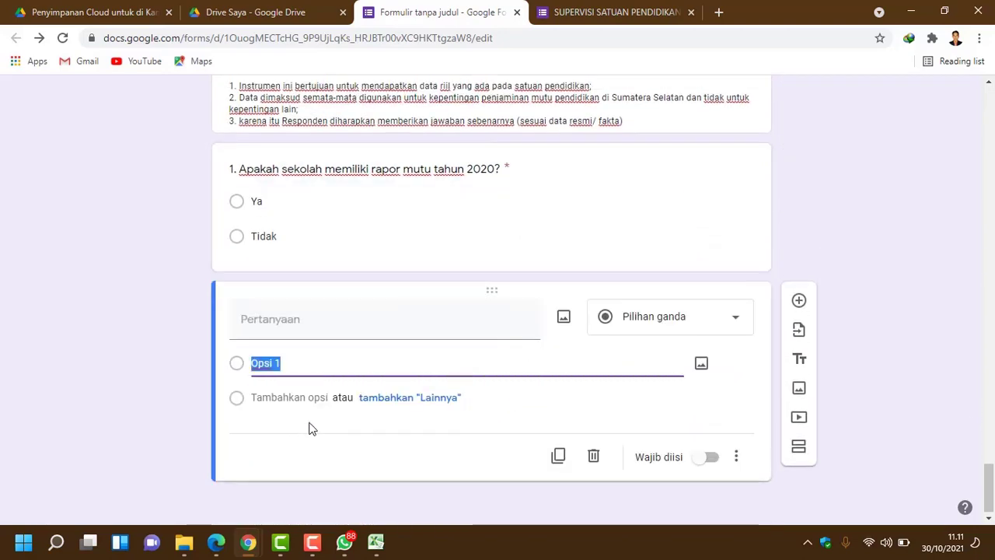
# Step: Title the blank question 'Apakah sekolah menetapkan Visi Misi?' and keep it multiple choice
pyautogui.click(644, 15)
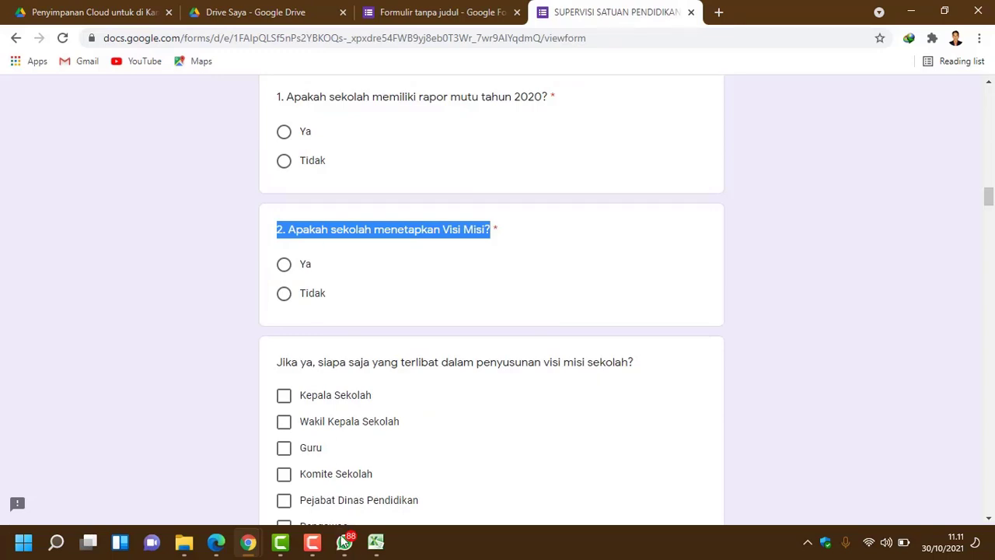
pyautogui.click(411, 13)
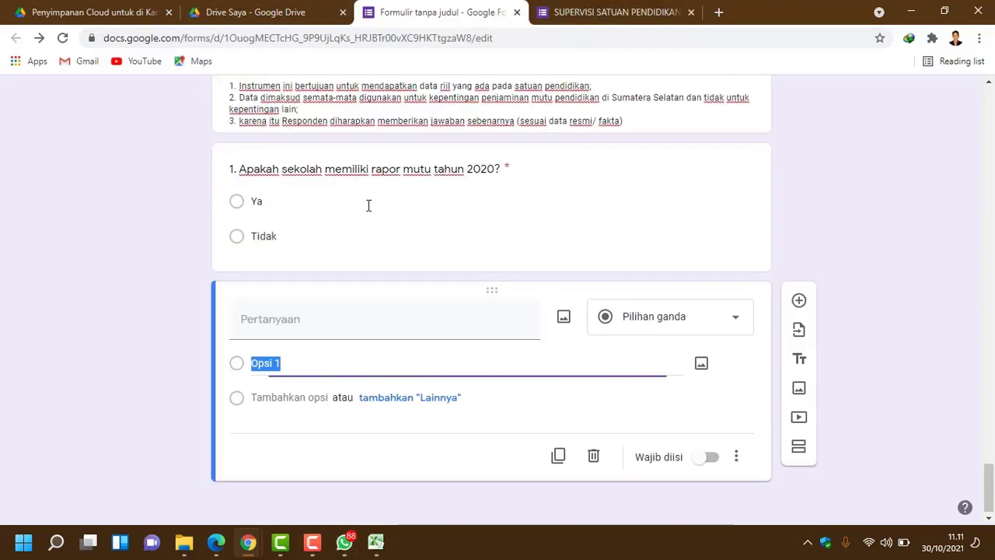
pyautogui.click(316, 318)
pyautogui.hotkey('ctrl', 'v')
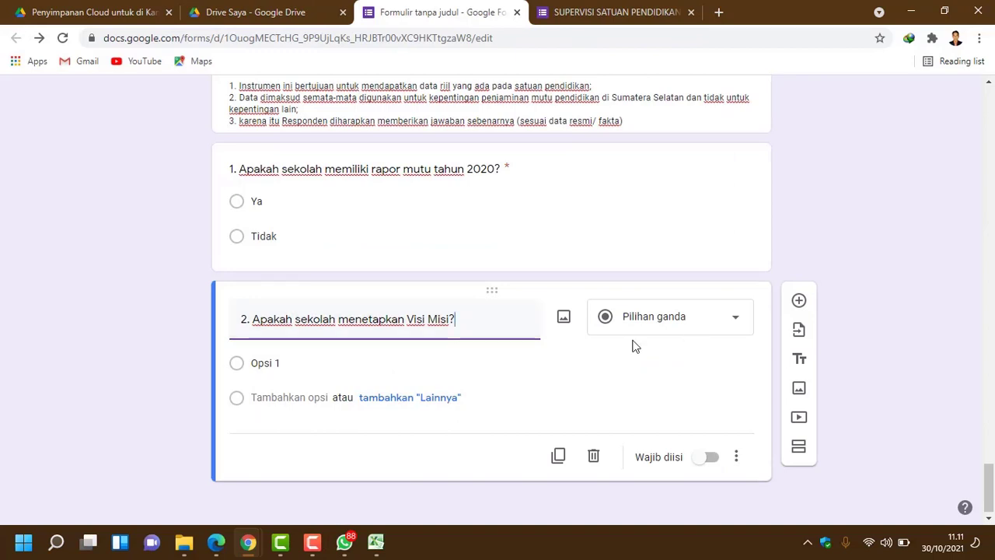
pyautogui.click(480, 368)
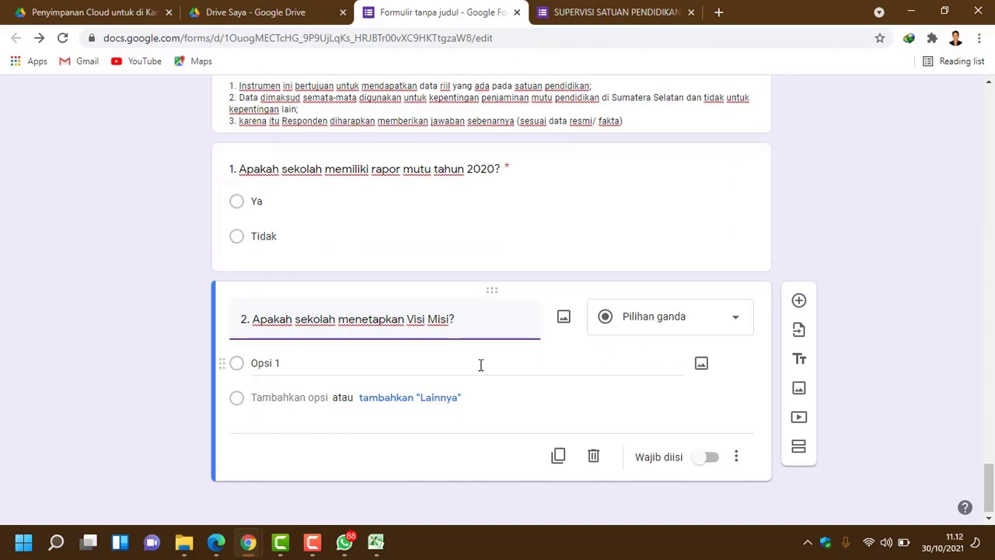
pyautogui.click(670, 331)
pyautogui.click(680, 206)
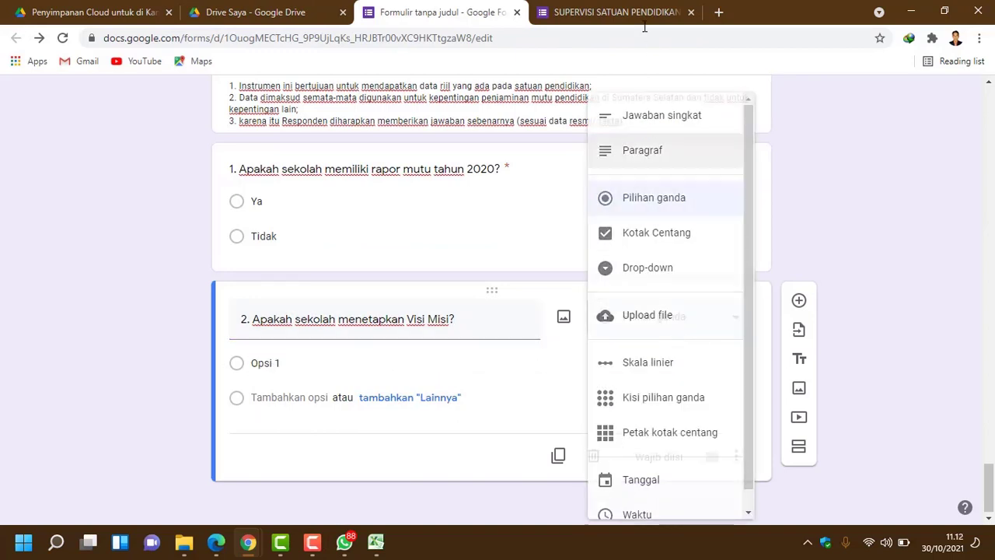
# Step: Give question 2 the options Ya and Tidak, and add a blank question below
pyautogui.click(633, 12)
pyautogui.scroll(-1, 357, 365)
pyautogui.scroll(-1, 365, 358)
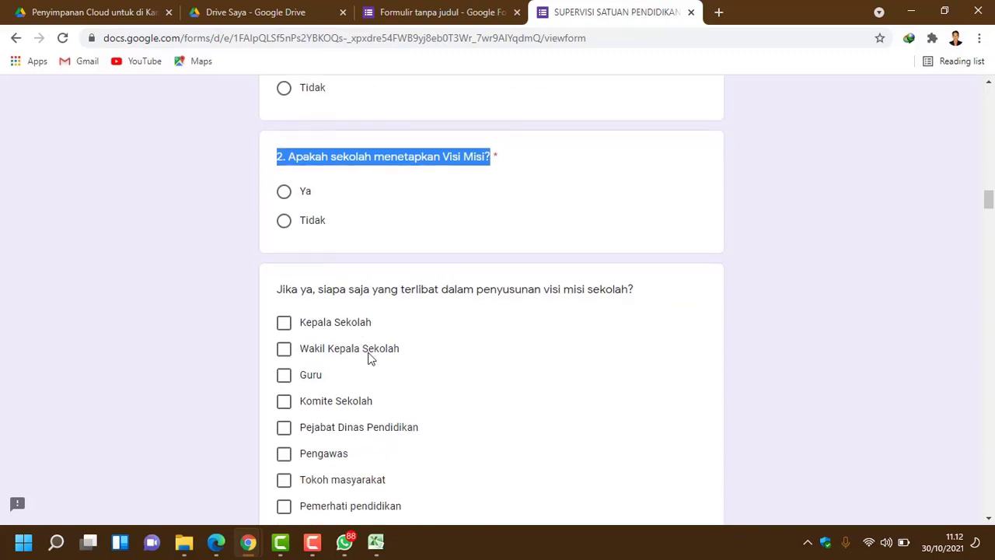
pyautogui.click(470, 11)
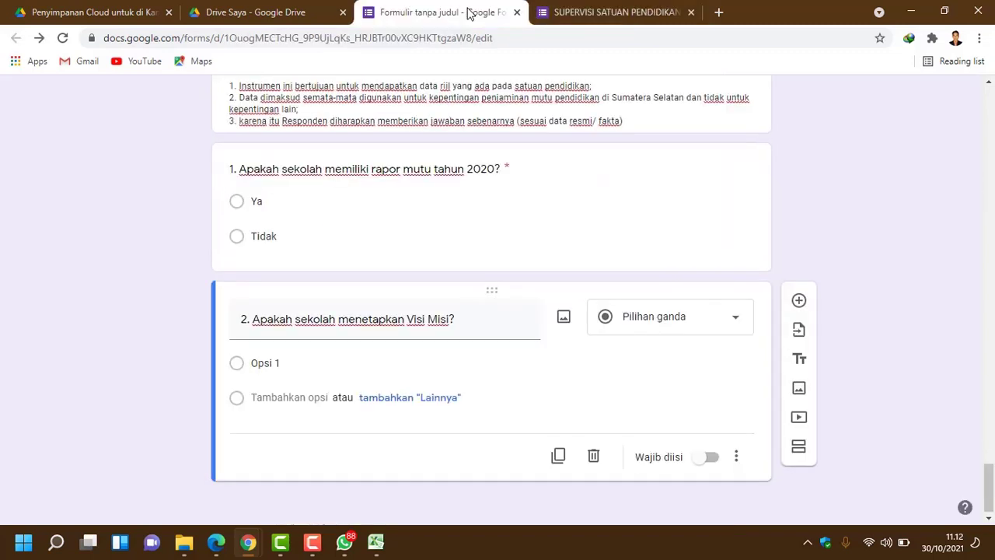
pyautogui.click(287, 366)
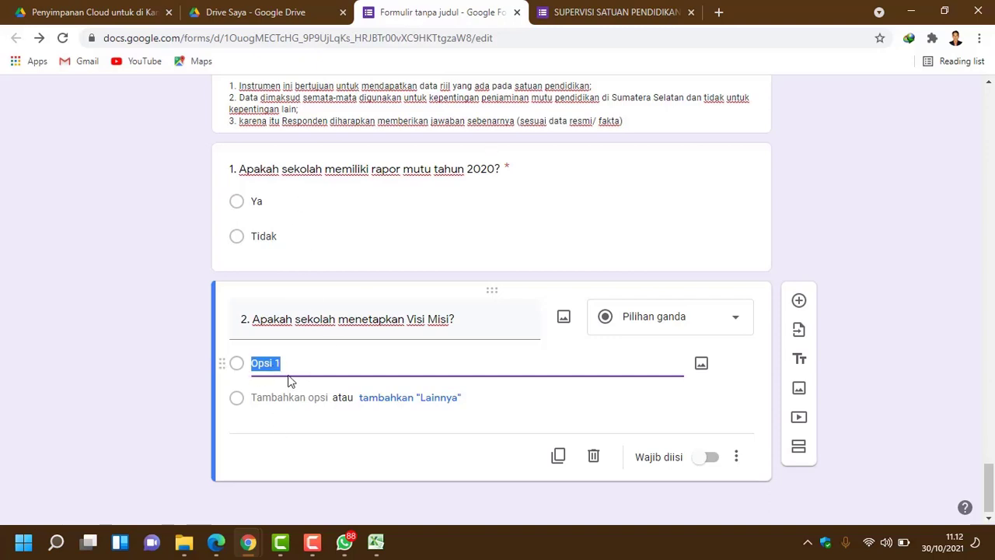
pyautogui.write('Ya')
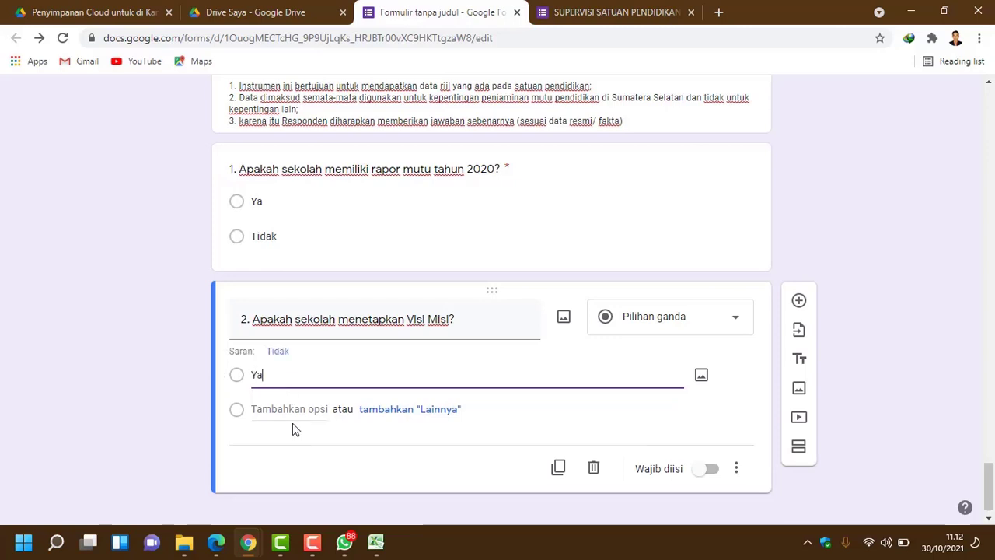
pyautogui.click(277, 354)
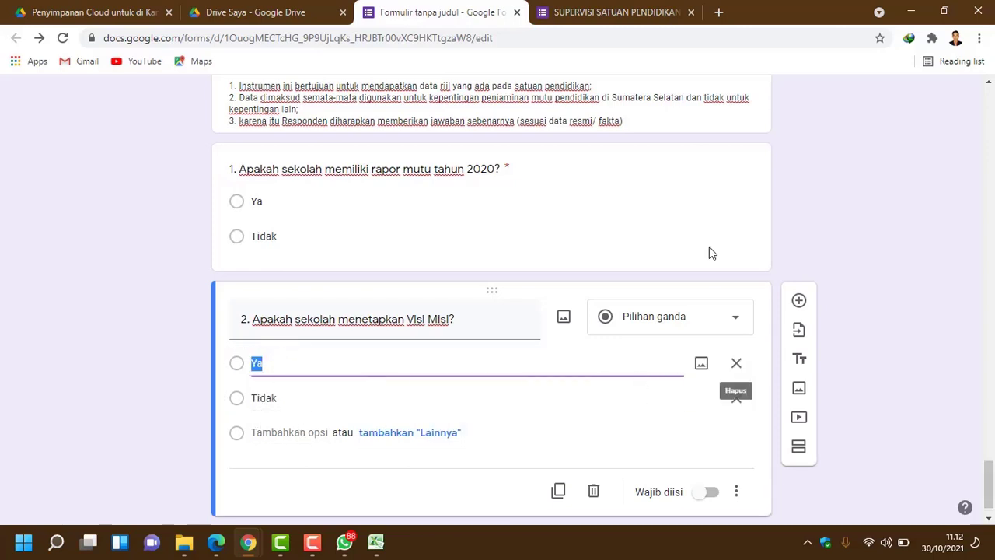
pyautogui.click(798, 300)
# Step: Copy the follow-up question's title from the original SUPERVISI form
pyautogui.click(628, 10)
pyautogui.scroll(-1, 402, 376)
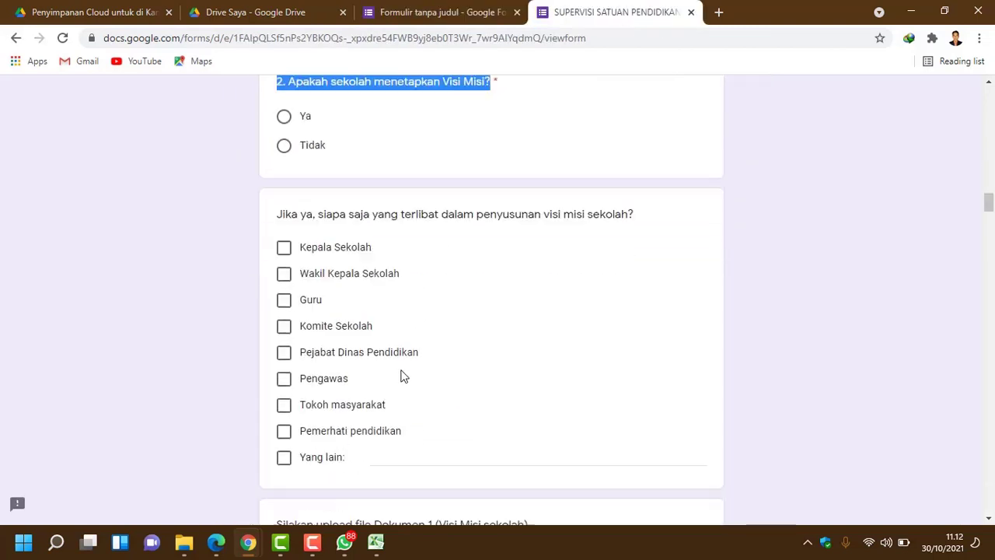
pyautogui.scroll(1, 325, 330)
pyautogui.scroll(-1, 313, 326)
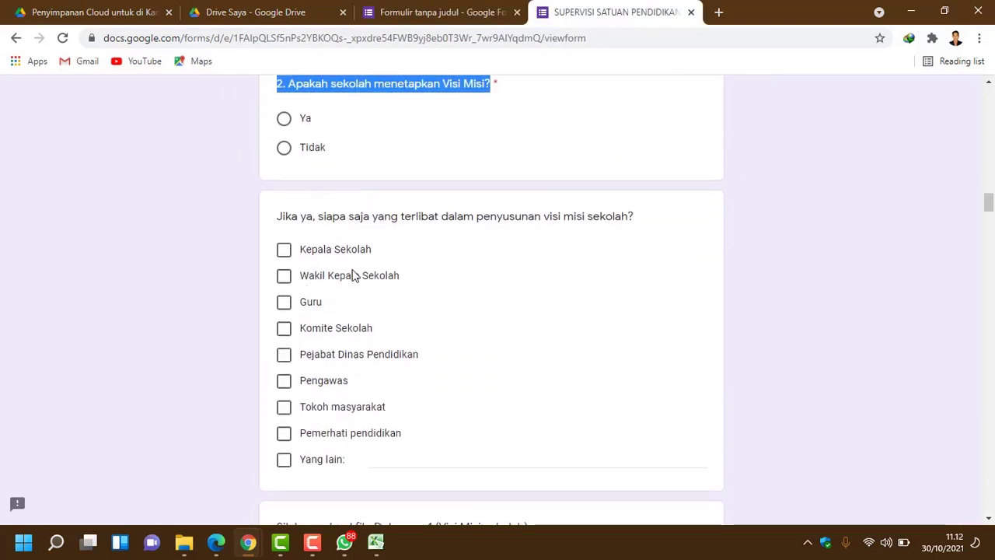
pyautogui.click(580, 209)
pyautogui.moveTo(634, 217); pyautogui.dragTo(282, 192)
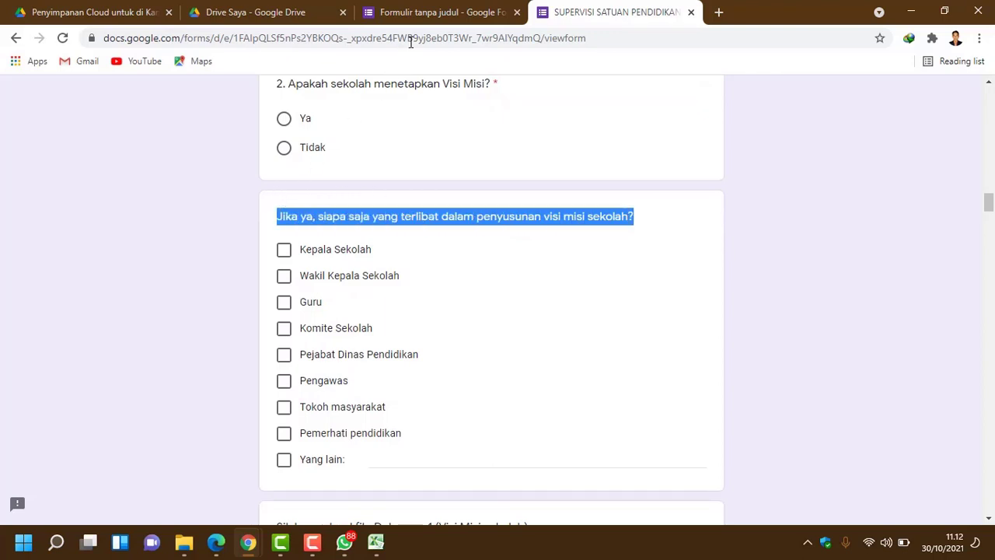
# Step: Make question 2 required in the copied form
pyautogui.click(417, 16)
pyautogui.scroll(-1, 272, 399)
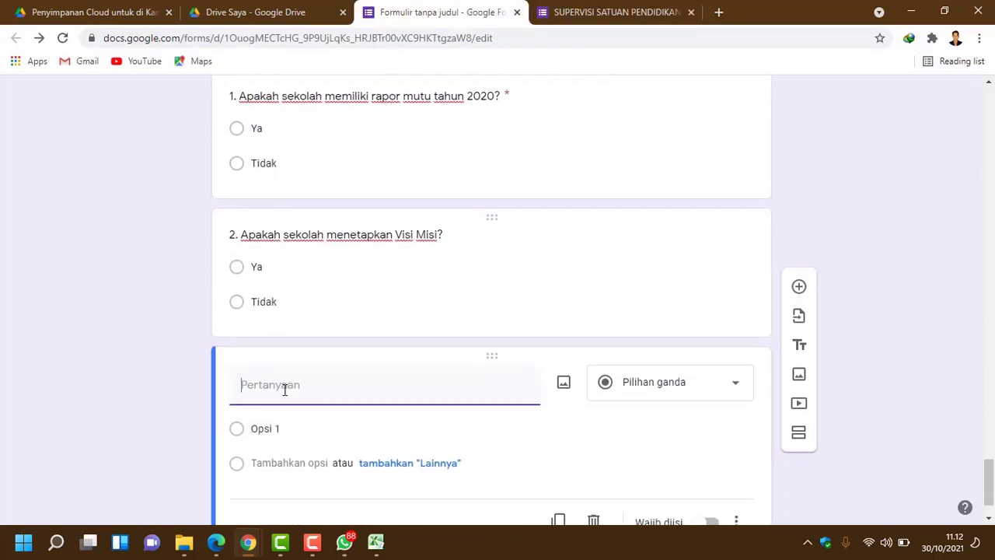
pyautogui.click(611, 13)
pyautogui.scroll(2, 453, 384)
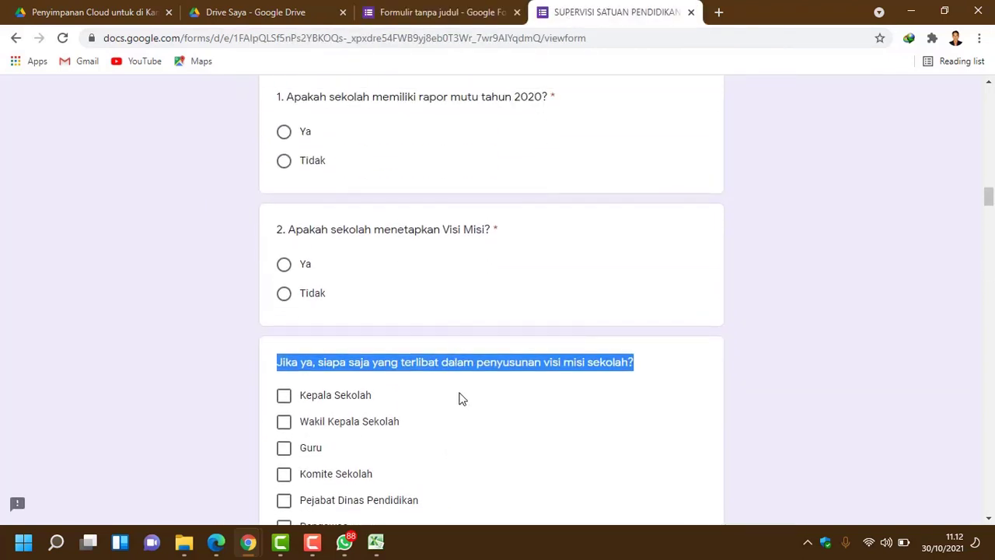
pyautogui.click(460, 13)
pyautogui.scroll(-1, 523, 233)
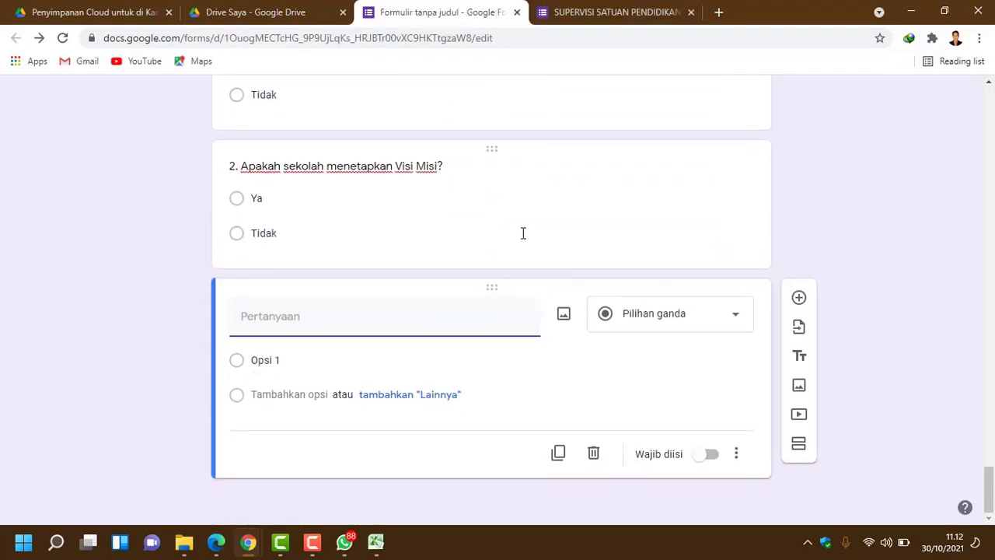
pyautogui.click(523, 233)
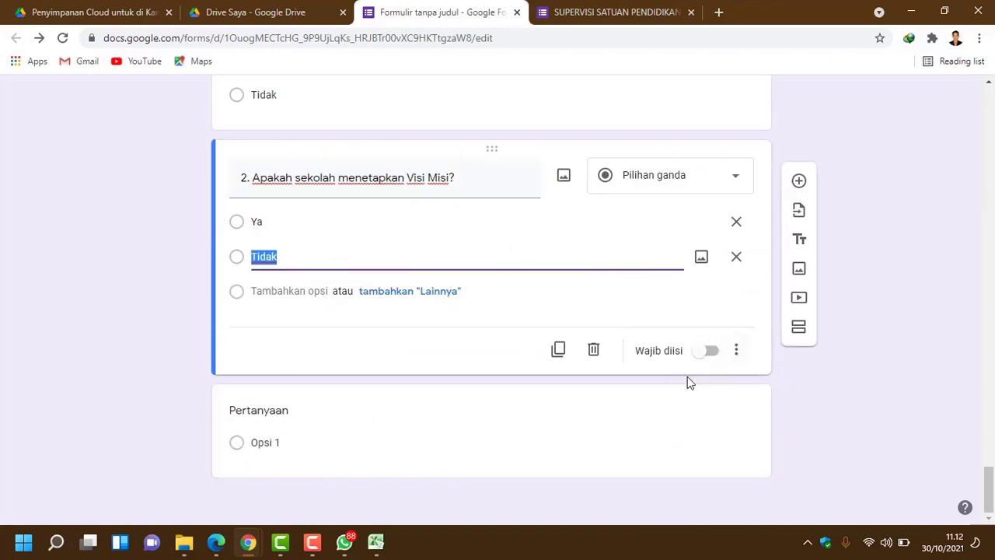
pyautogui.click(712, 354)
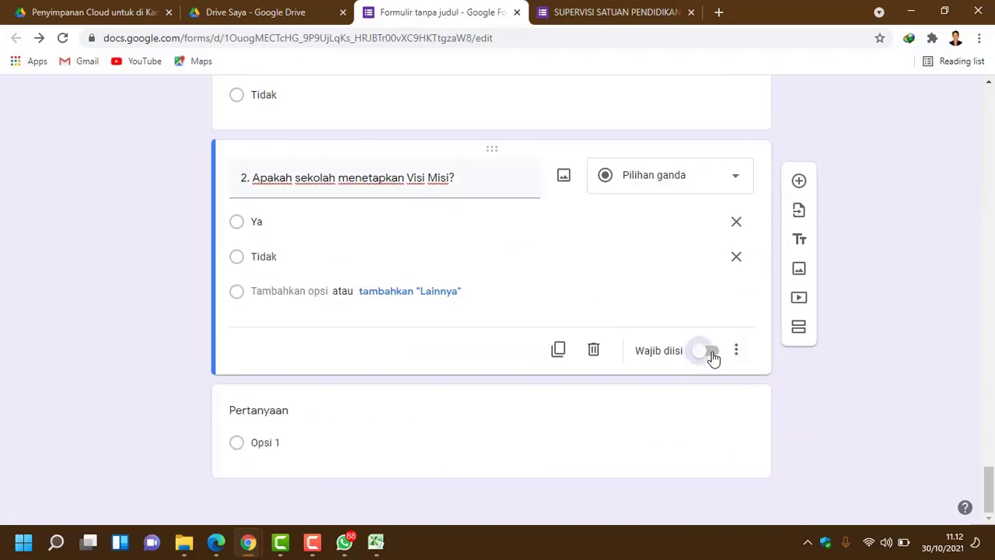
# Step: Paste 'Jika ya, siapa saja yang terlibat dalam penyusunan visi misi sekolah?' and copy the original's nine options
pyautogui.click(283, 423)
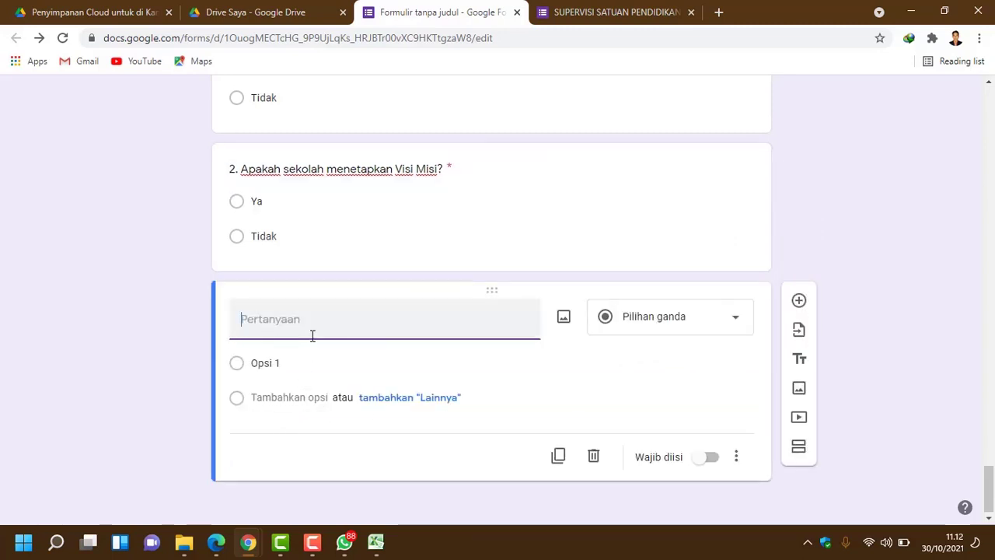
pyautogui.write('Jika ya, siapa saja yang terlibat dalam penyusunan visi misi sekolah?')
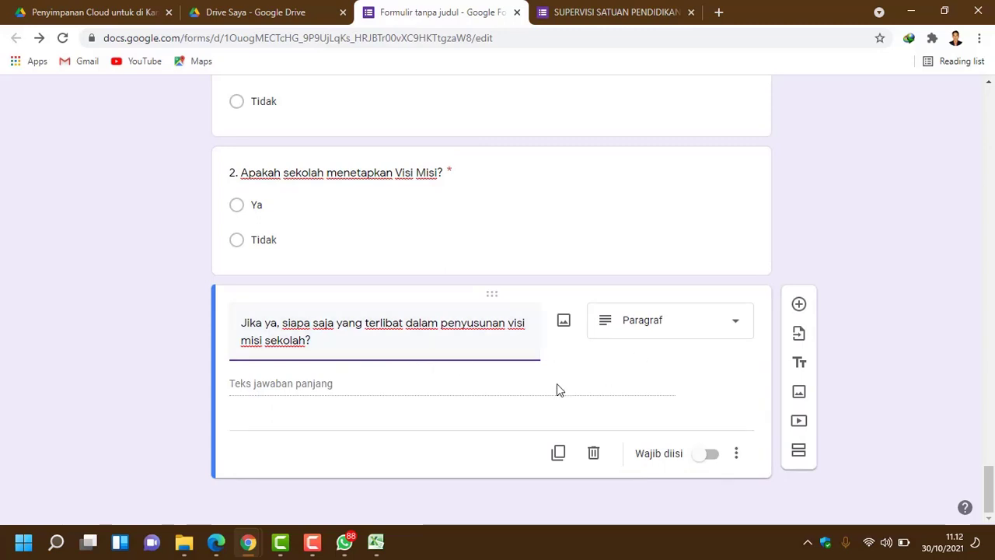
pyautogui.click(625, 15)
pyautogui.scroll(-4, 490, 311)
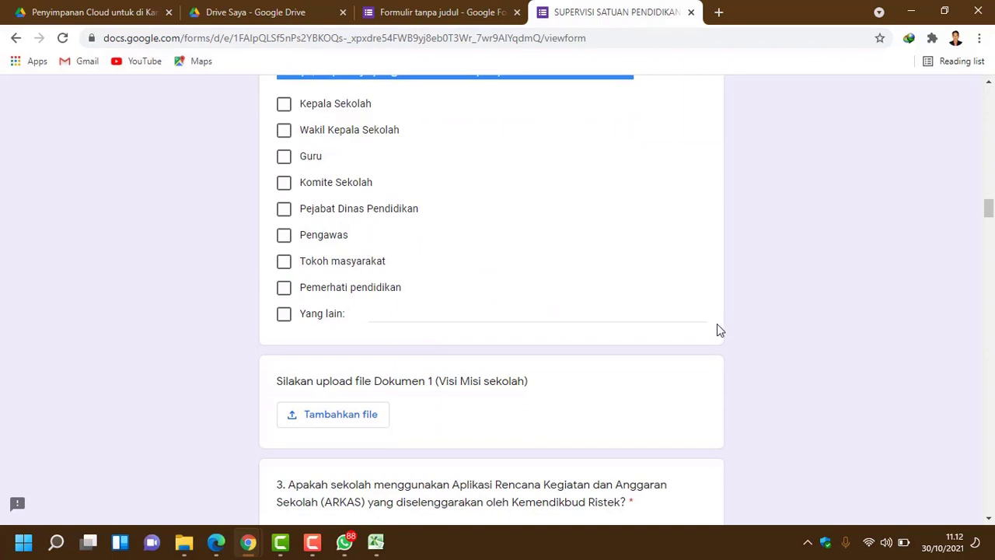
pyautogui.moveTo(717, 330); pyautogui.dragTo(283, 106)
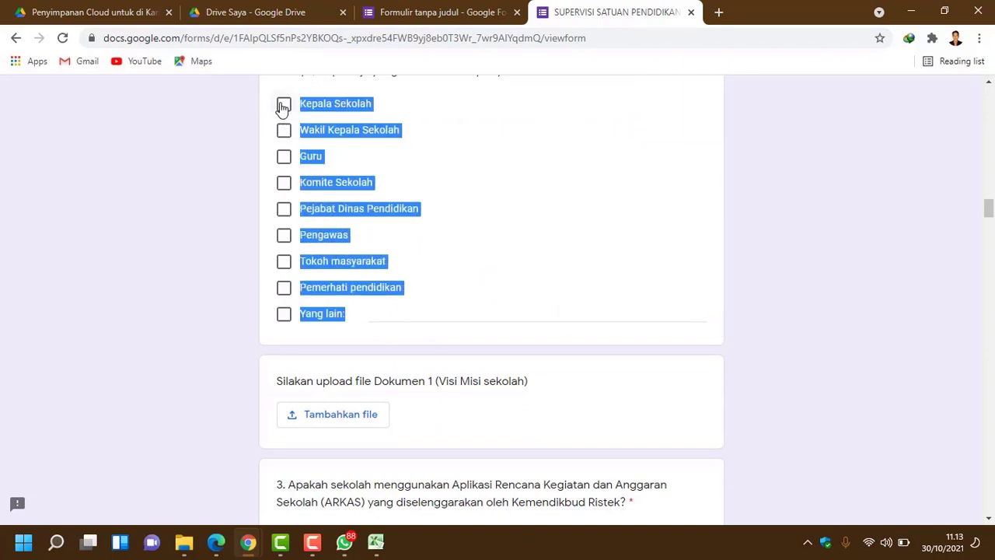
pyautogui.rightClick(325, 103)
pyautogui.click(342, 112)
# Step: Reselect and copy the nine checkbox option labels from the original form
pyautogui.click(422, 320)
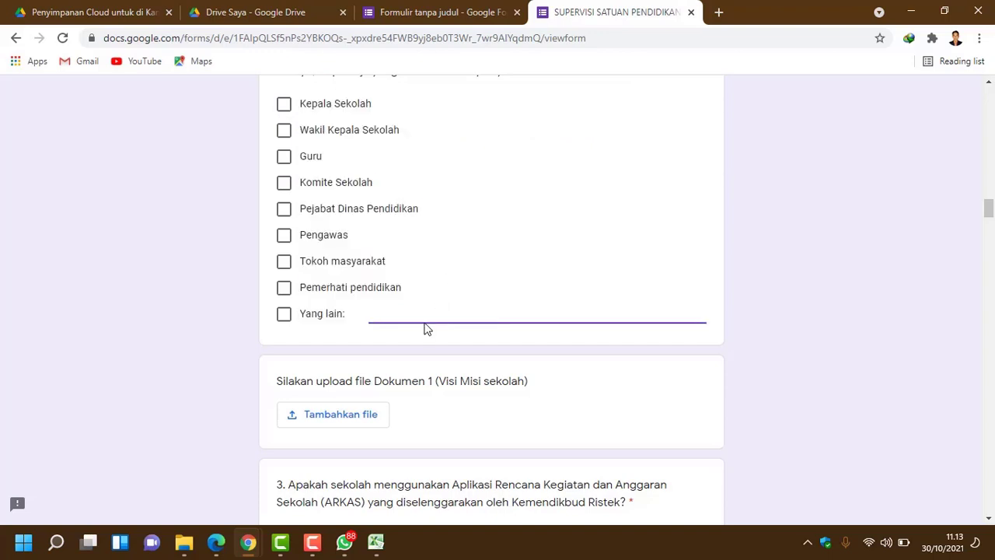
pyautogui.scroll(1, 426, 329)
pyautogui.moveTo(346, 395); pyautogui.dragTo(272, 168)
pyautogui.rightClick(342, 179)
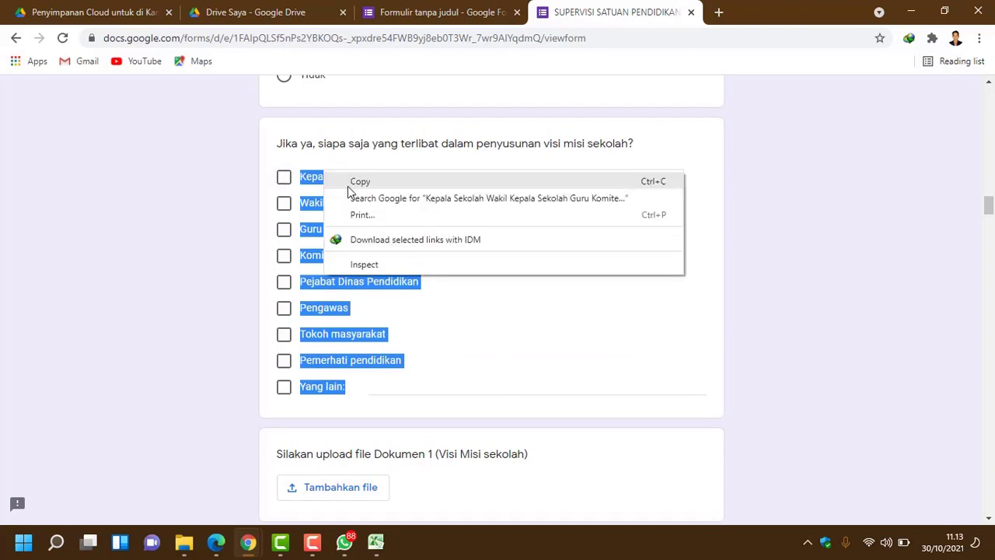
pyautogui.click(353, 181)
pyautogui.click(439, 12)
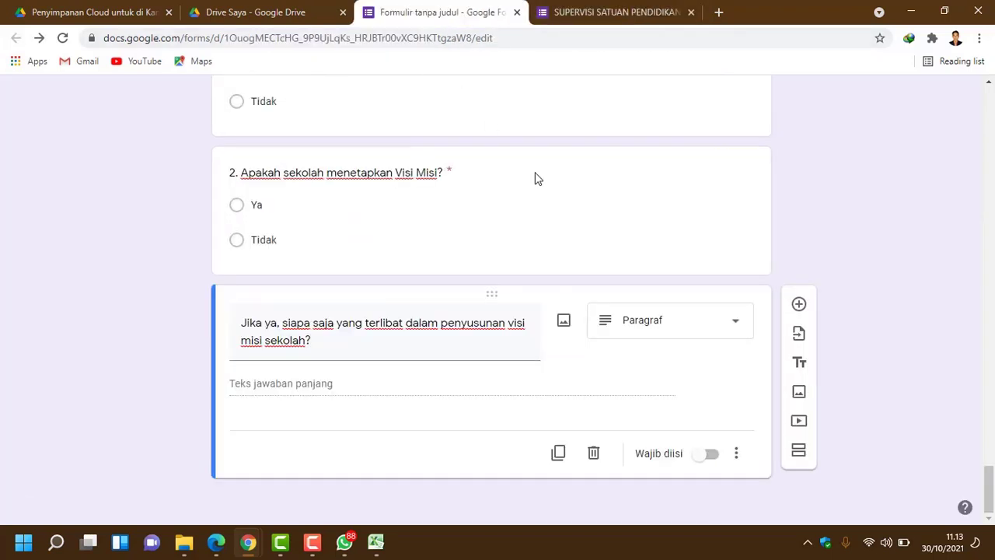
# Step: Change the follow-up question's type to Checkboxes
pyautogui.click(737, 325)
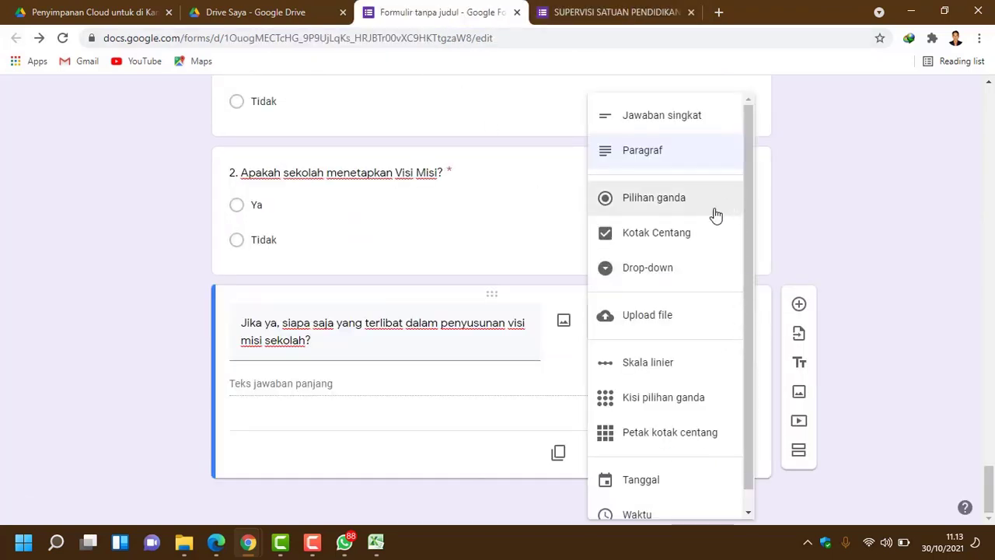
pyautogui.click(683, 243)
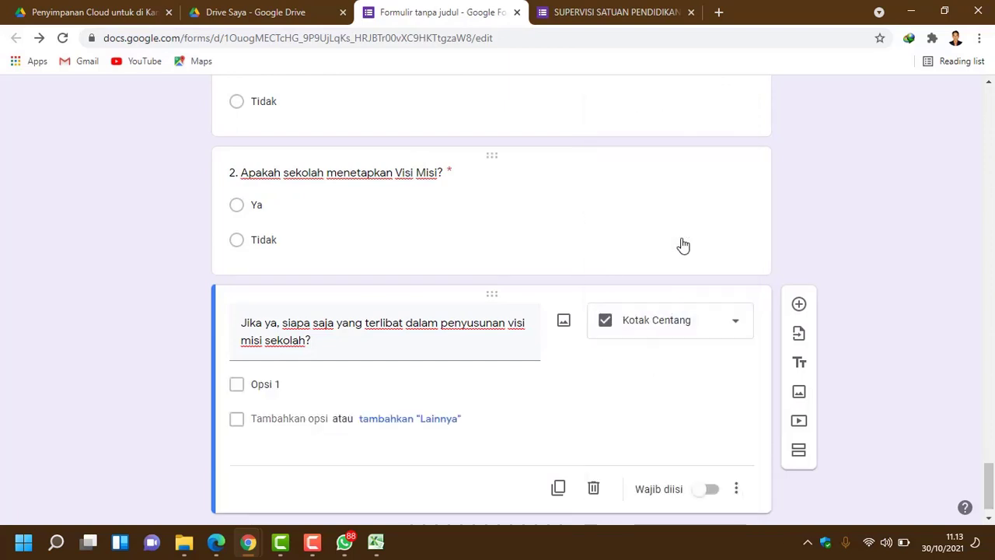
pyautogui.click(306, 381)
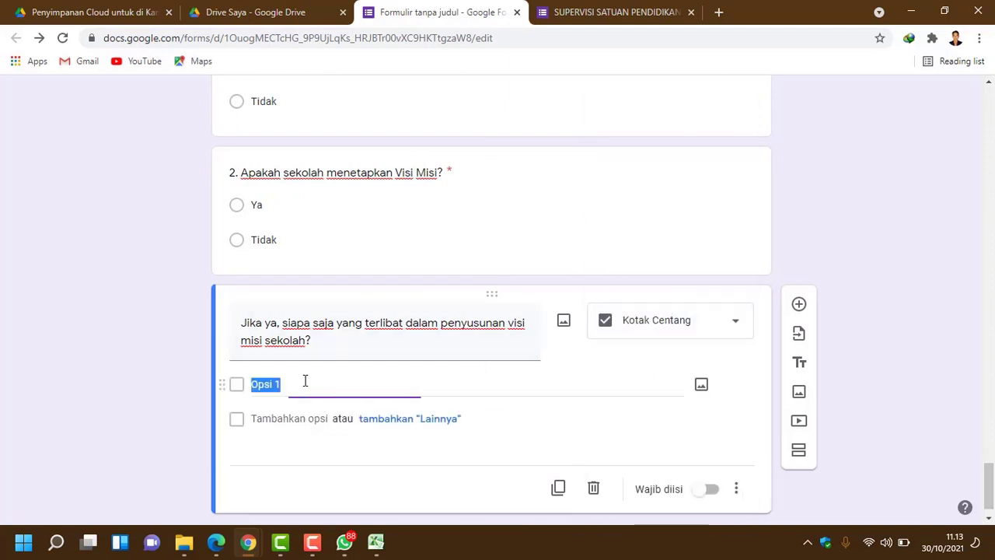
# Step: Paste the nine copied options, Kepala Sekolah through 'Yang lain:', and review them
pyautogui.click(614, 12)
pyautogui.rightClick(319, 259)
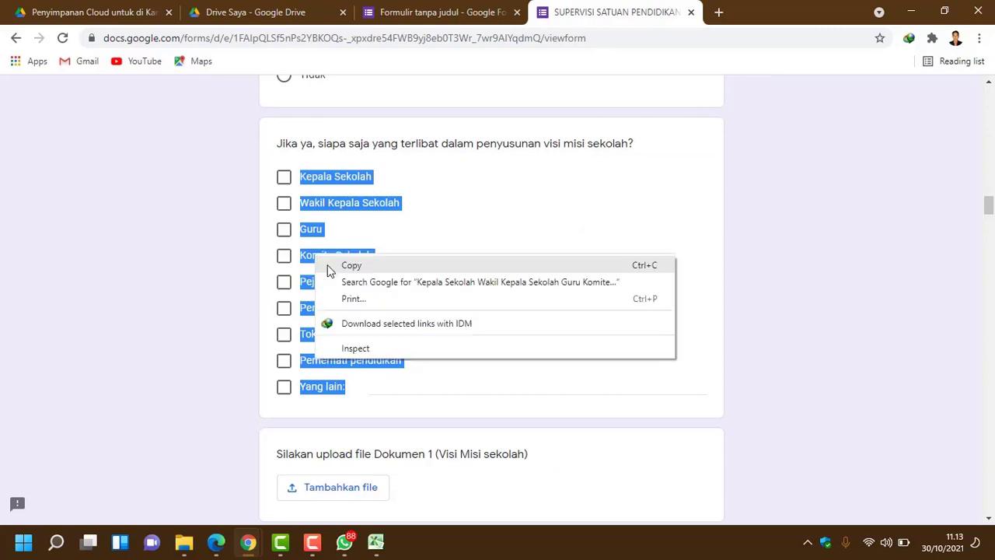
pyautogui.click(334, 264)
pyautogui.click(462, 13)
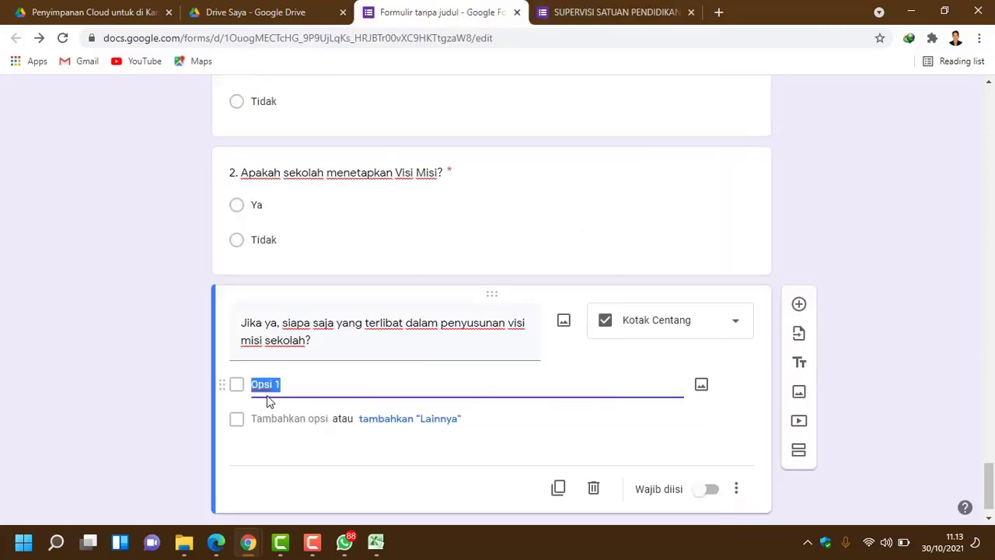
pyautogui.hotkey('ctrl', 'v')
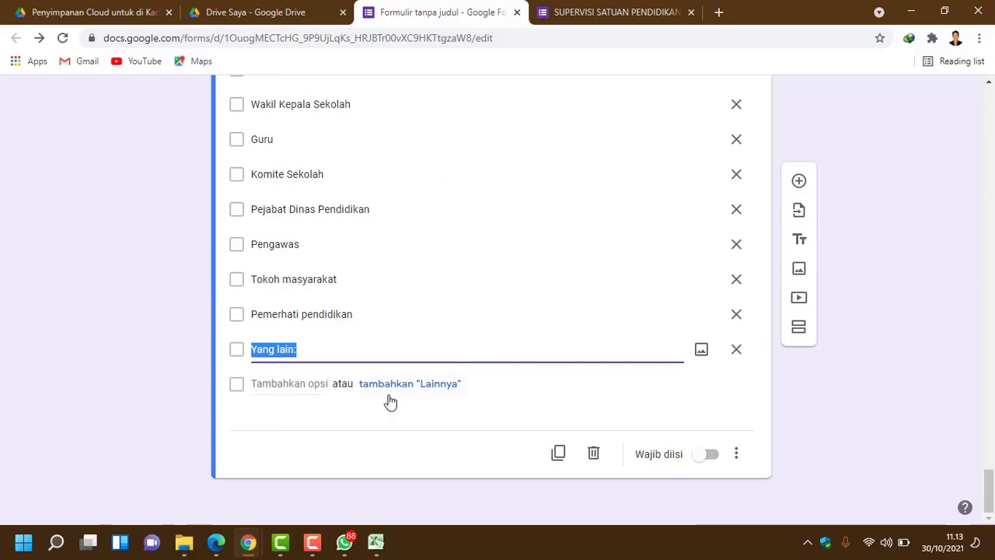
pyautogui.click(367, 349)
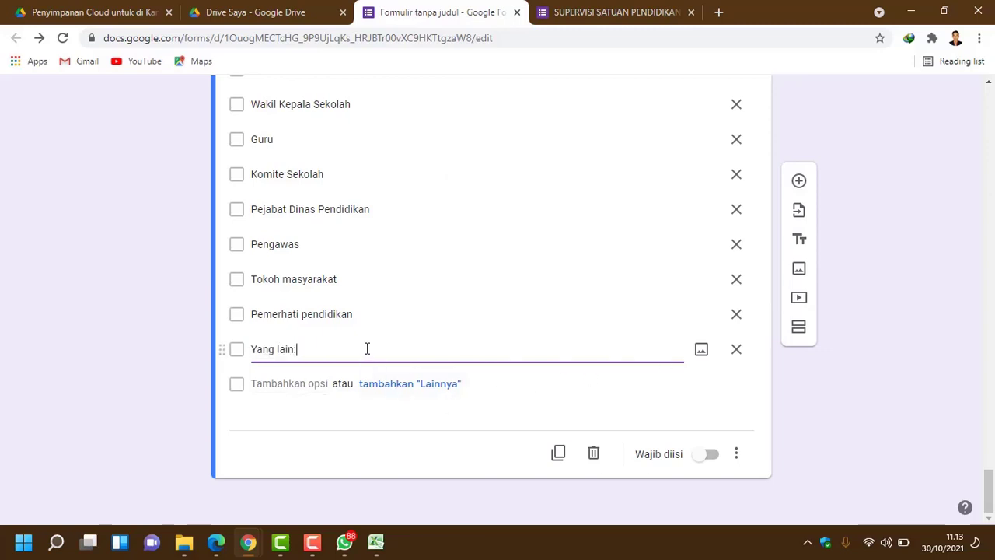
pyautogui.scroll(1, 515, 354)
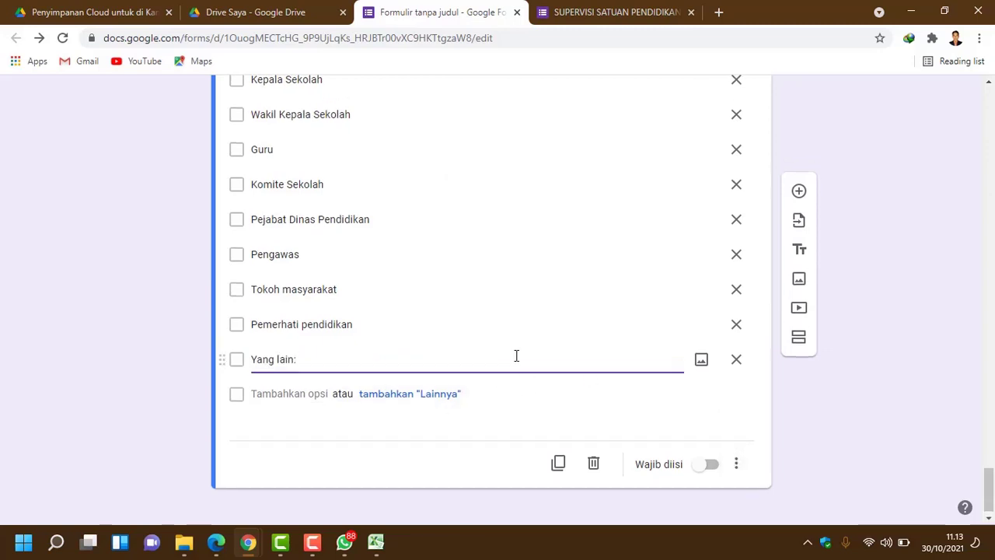
pyautogui.scroll(2, 514, 321)
pyautogui.scroll(1, 466, 350)
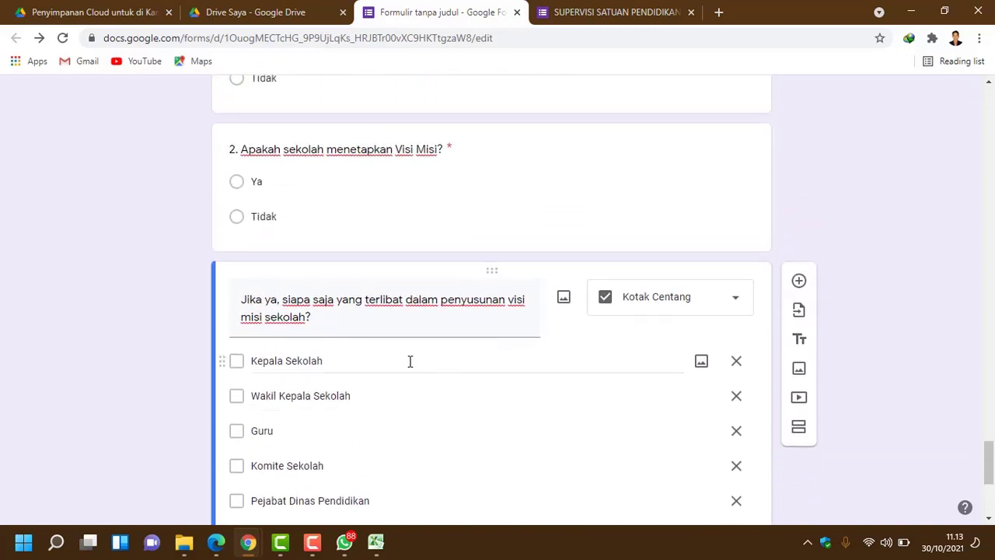
# Step: Compare the checkbox question against the original SUPERVISI SATUAN PENDIDIKAN form
pyautogui.scroll(-1, 401, 361)
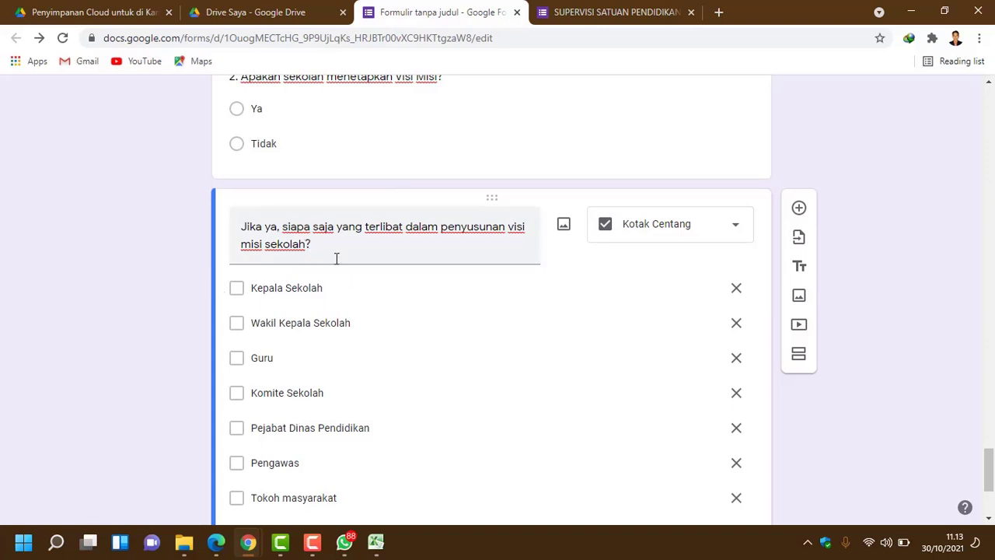
pyautogui.scroll(-3, 522, 383)
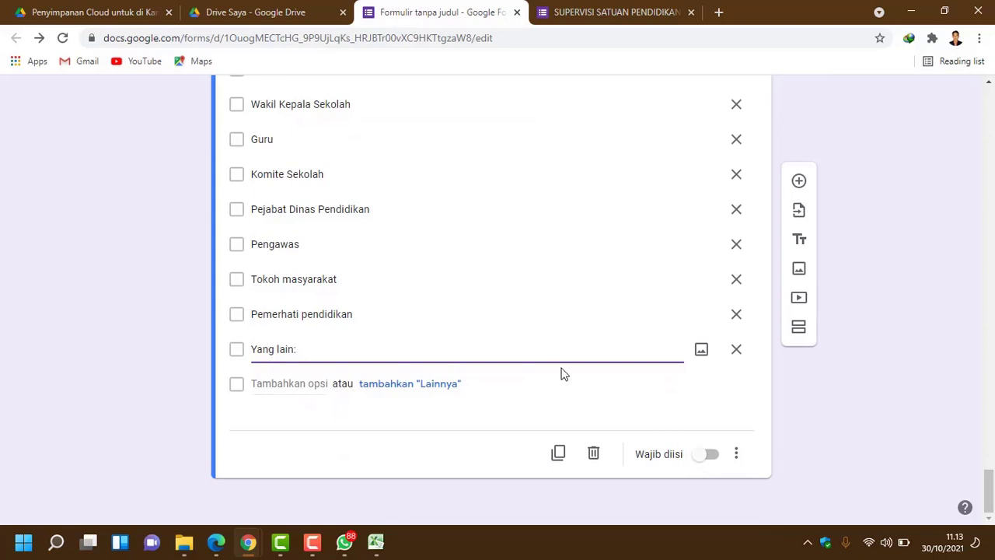
pyautogui.scroll(2, 557, 367)
pyautogui.scroll(-2, 557, 367)
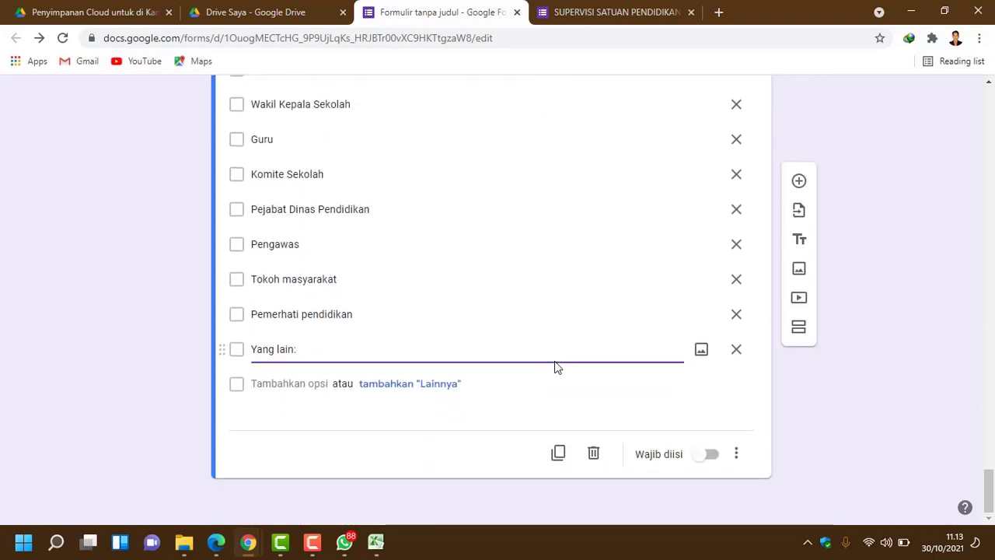
pyautogui.scroll(1, 444, 272)
pyautogui.scroll(2, 407, 285)
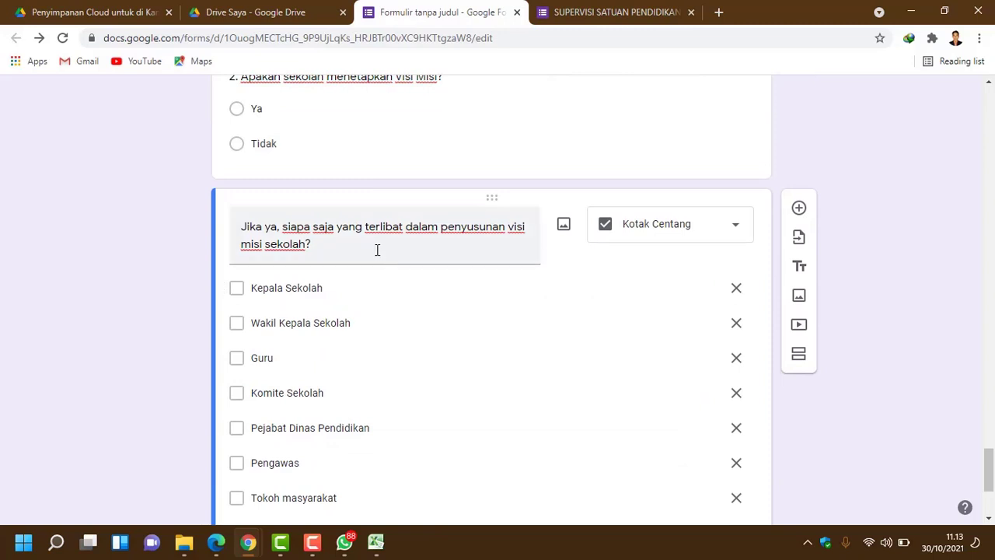
pyautogui.click(618, 12)
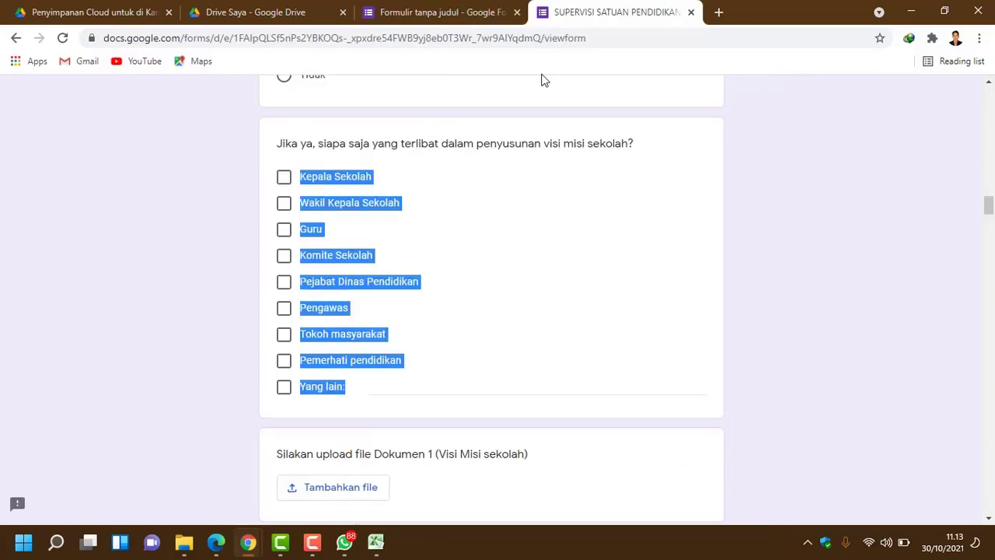
pyautogui.scroll(2, 379, 321)
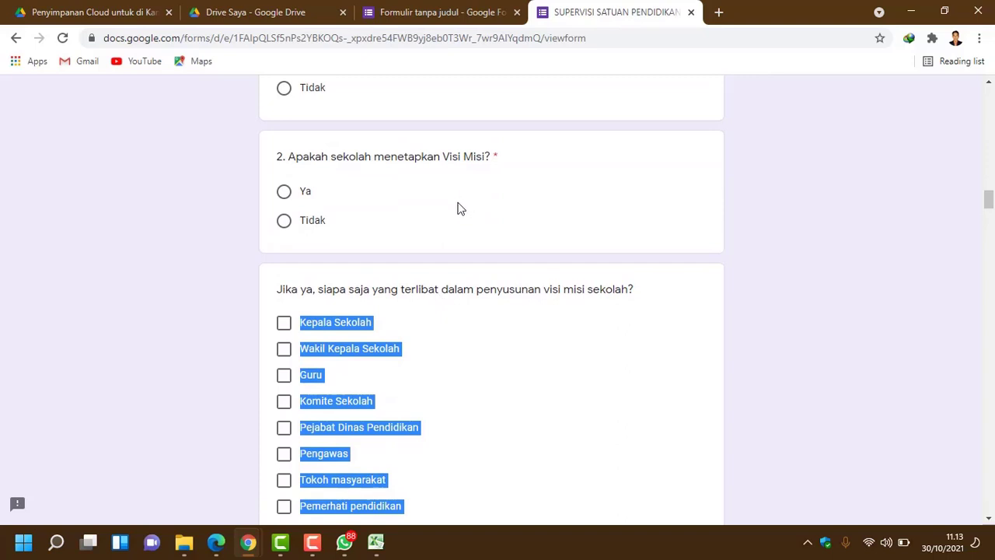
pyautogui.scroll(-1, 461, 338)
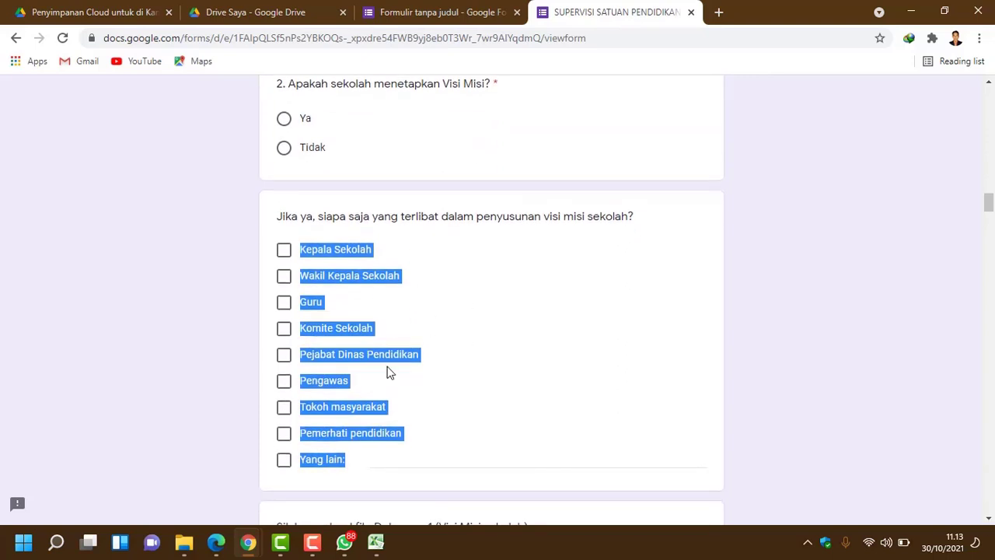
pyautogui.click(429, 381)
# Step: Check the 'Yang lain:' option and add a blank question below the checkbox question
pyautogui.click(482, 12)
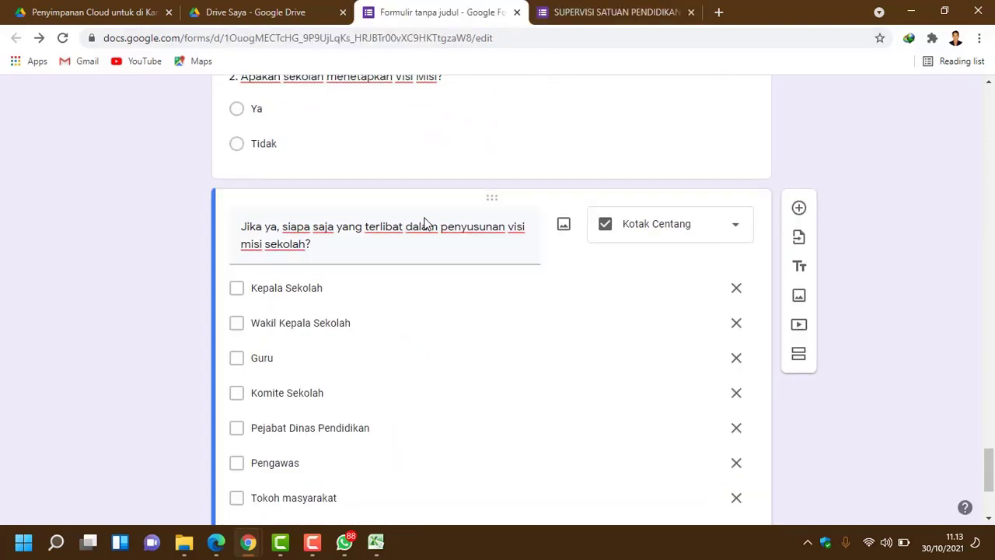
pyautogui.scroll(-3, 429, 353)
pyautogui.click(429, 354)
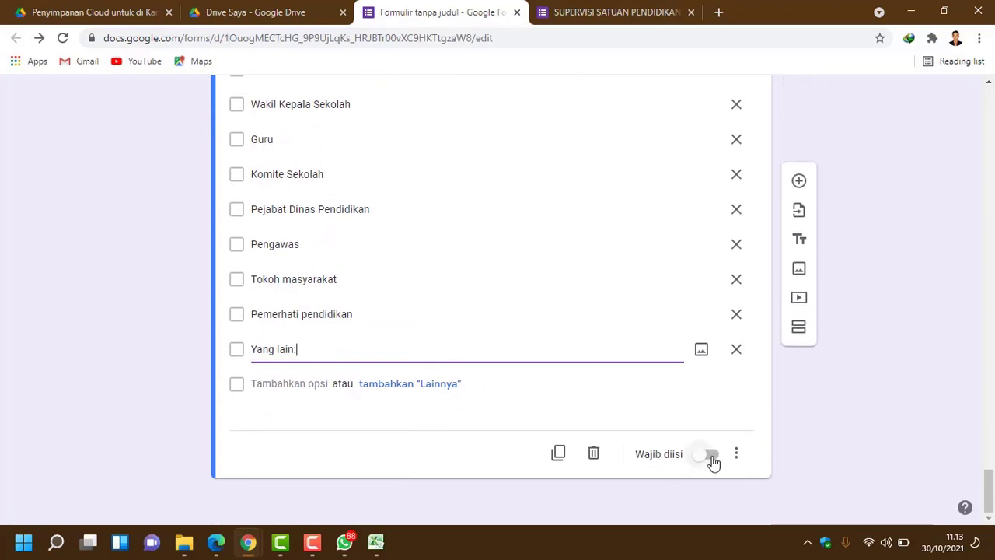
pyautogui.click(678, 364)
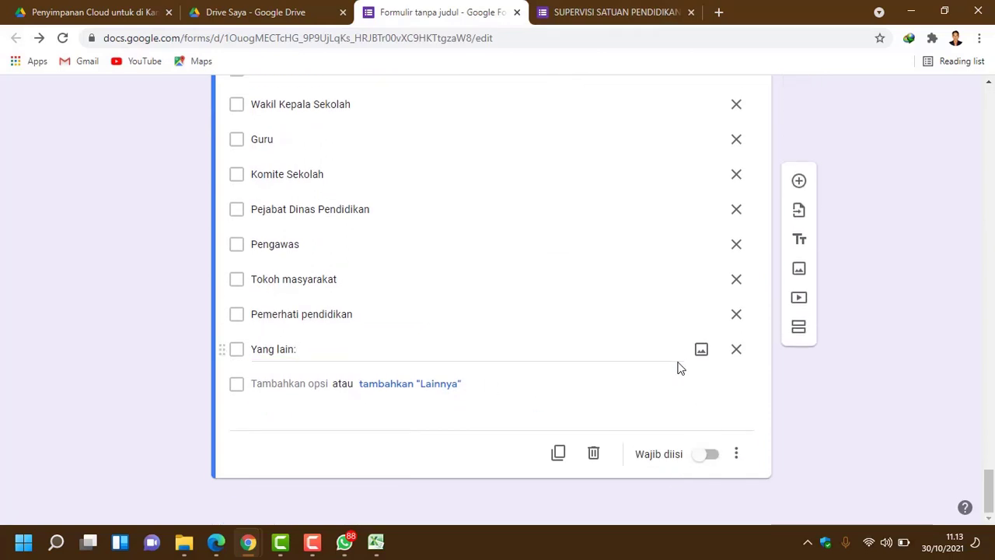
pyautogui.rightClick(678, 367)
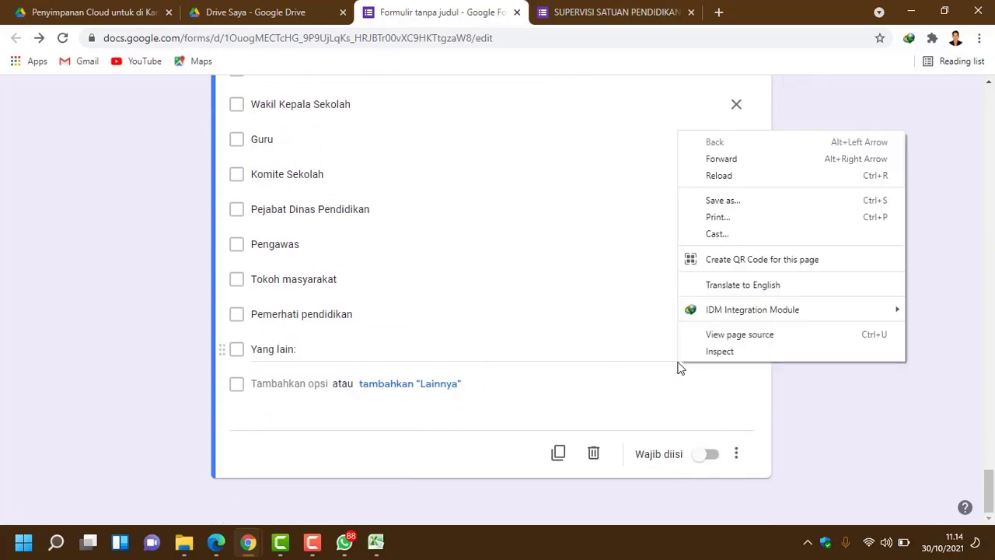
pyautogui.press('Escape')
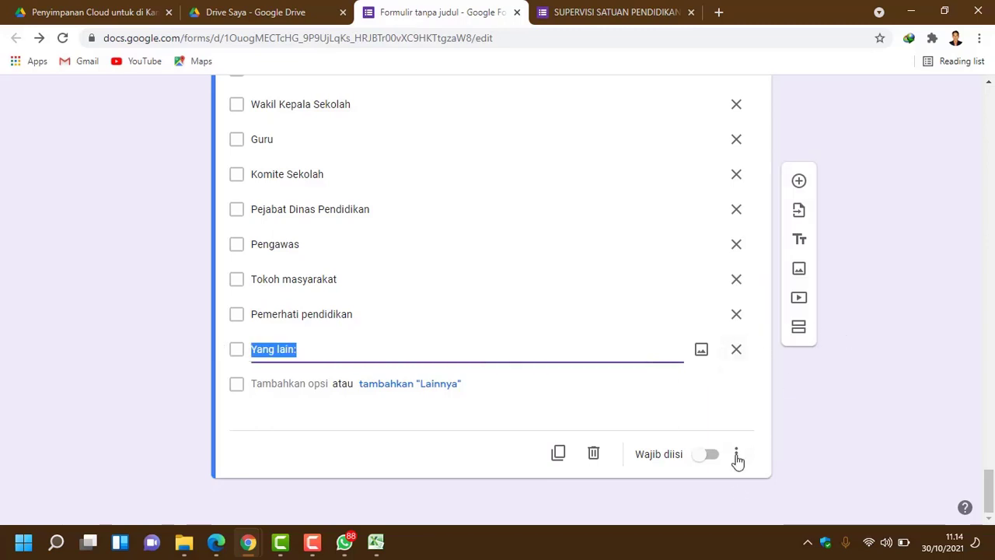
pyautogui.scroll(2, 687, 389)
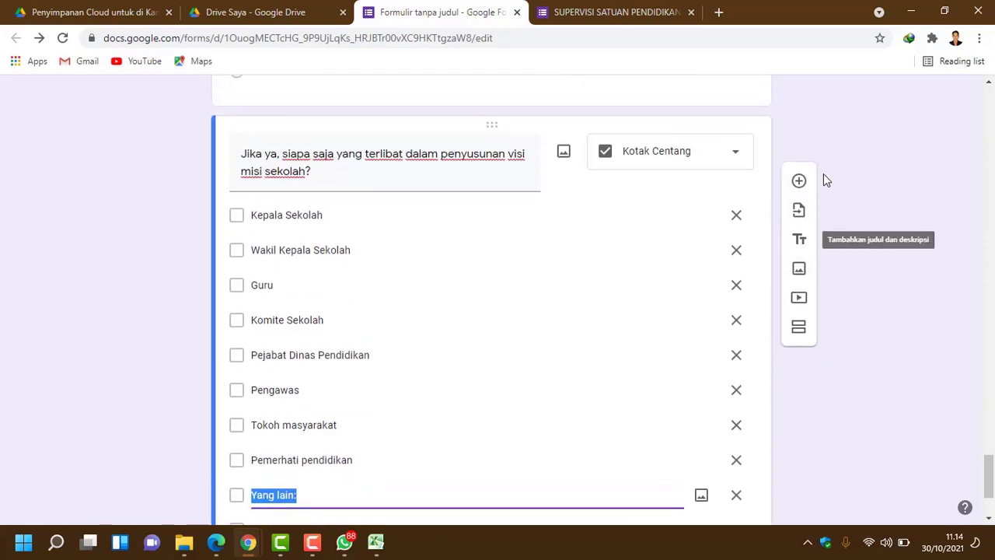
pyautogui.click(800, 187)
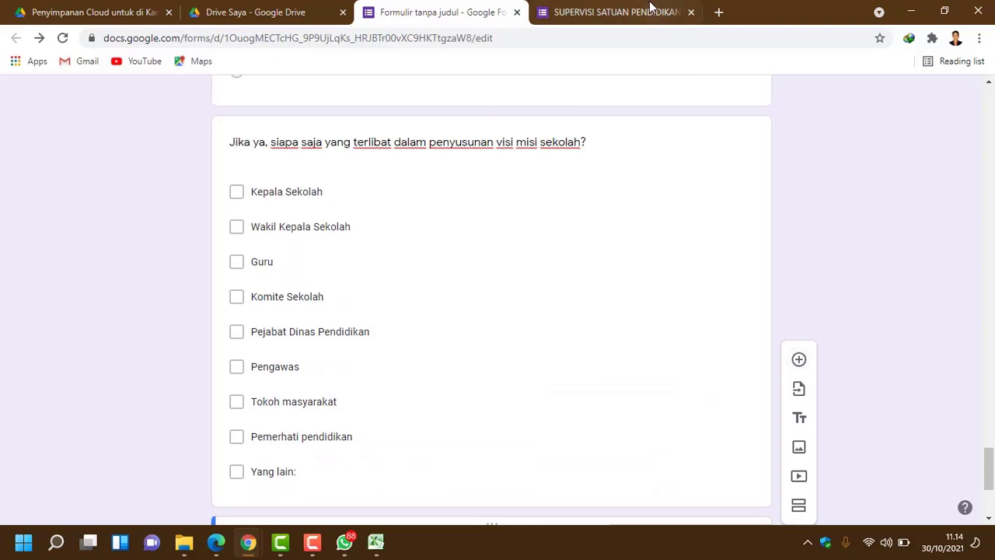
pyautogui.click(645, 8)
pyautogui.click(455, 9)
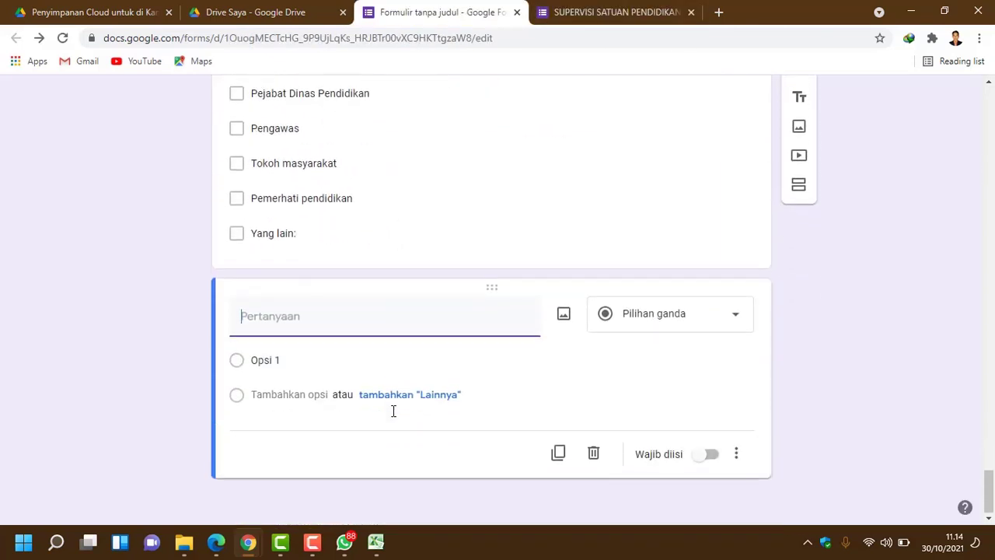
# Step: Copy 'Silakan upload file Dokumen 1 (Visi Misi sekolah)' from the original and paste it as the title
pyautogui.scroll(7, 493, 241)
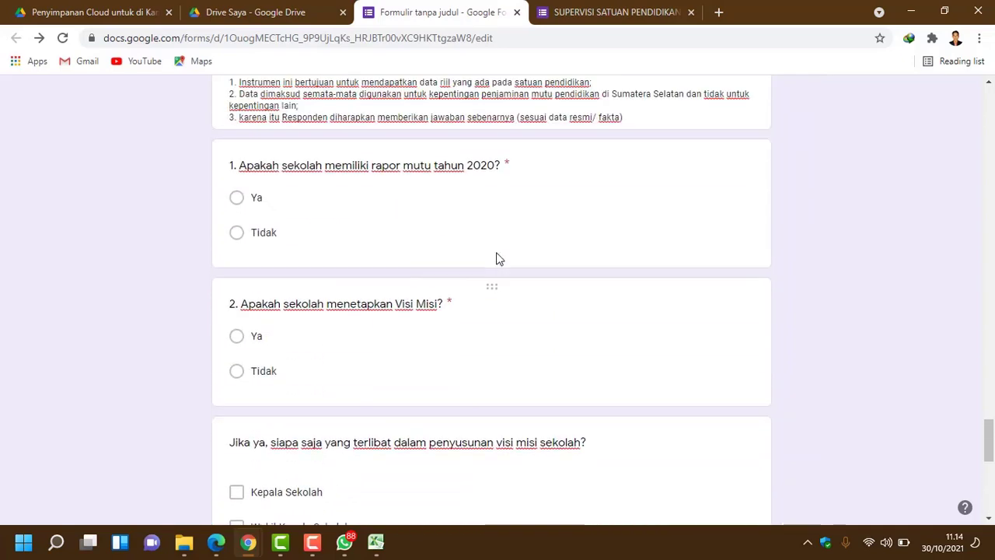
pyautogui.scroll(-7, 495, 251)
pyautogui.click(572, 11)
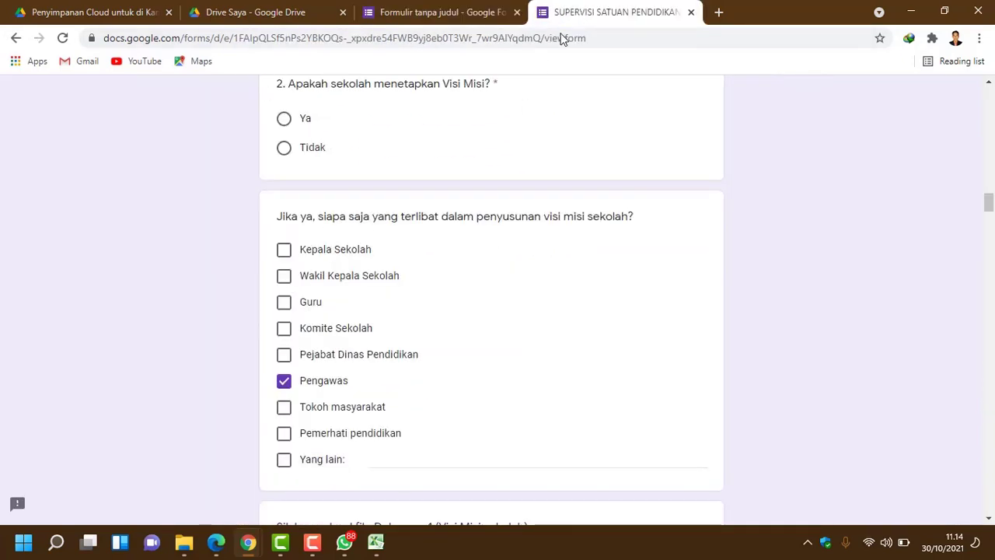
pyautogui.scroll(-4, 498, 280)
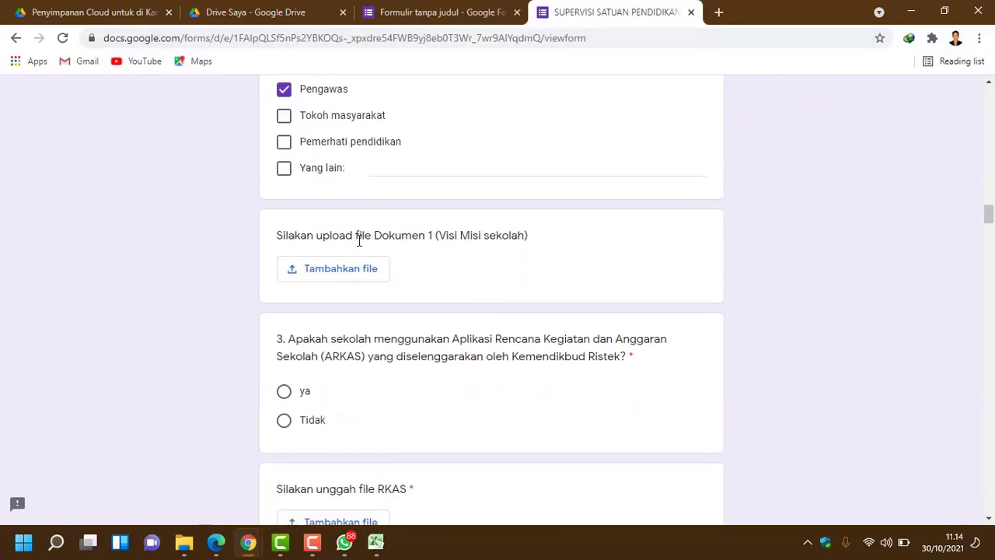
pyautogui.moveTo(547, 237); pyautogui.dragTo(268, 236)
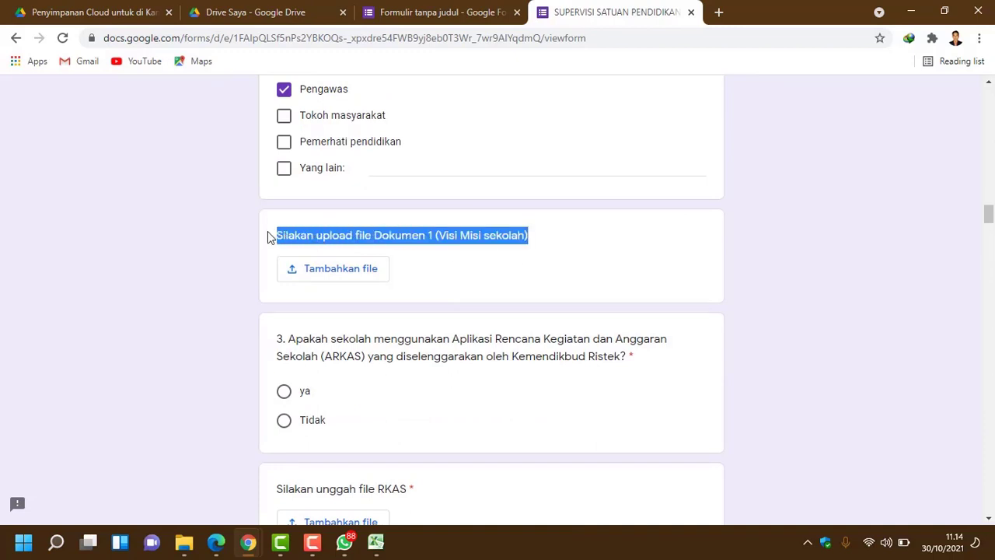
pyautogui.rightClick(311, 231)
pyautogui.click(346, 243)
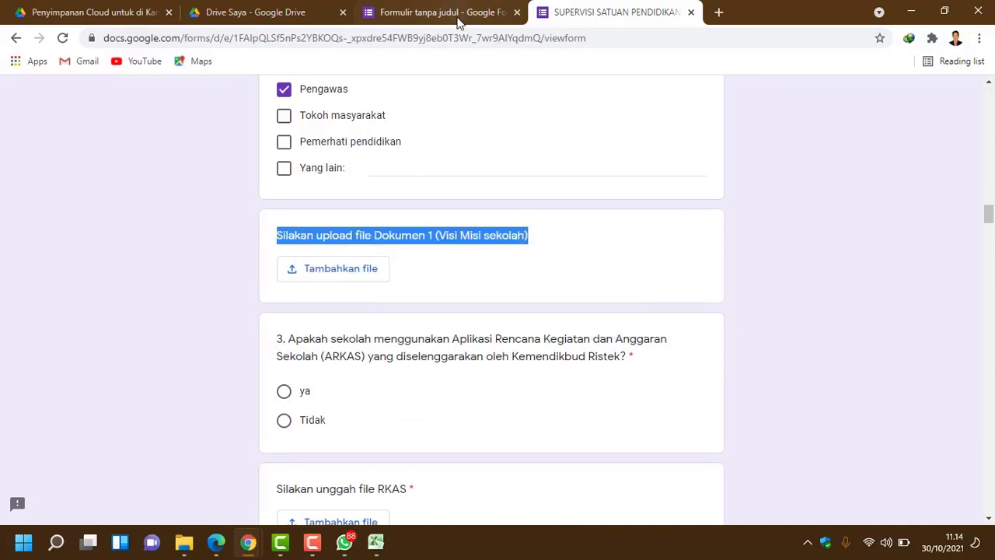
pyautogui.click(459, 16)
pyautogui.rightClick(355, 330)
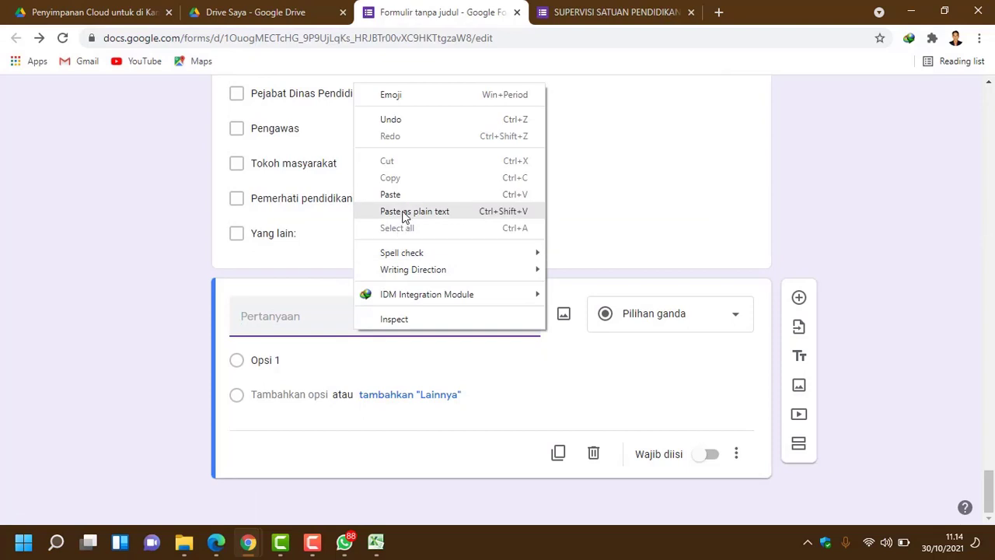
pyautogui.click(403, 212)
# Step: Review the new Dokumen 1 question against the original form
pyautogui.click(546, 363)
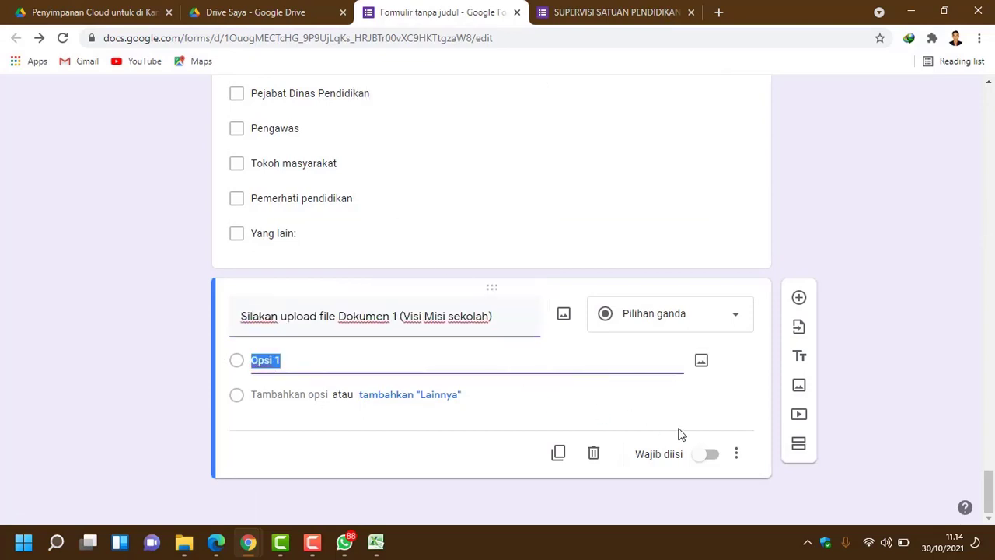
pyautogui.scroll(2, 441, 346)
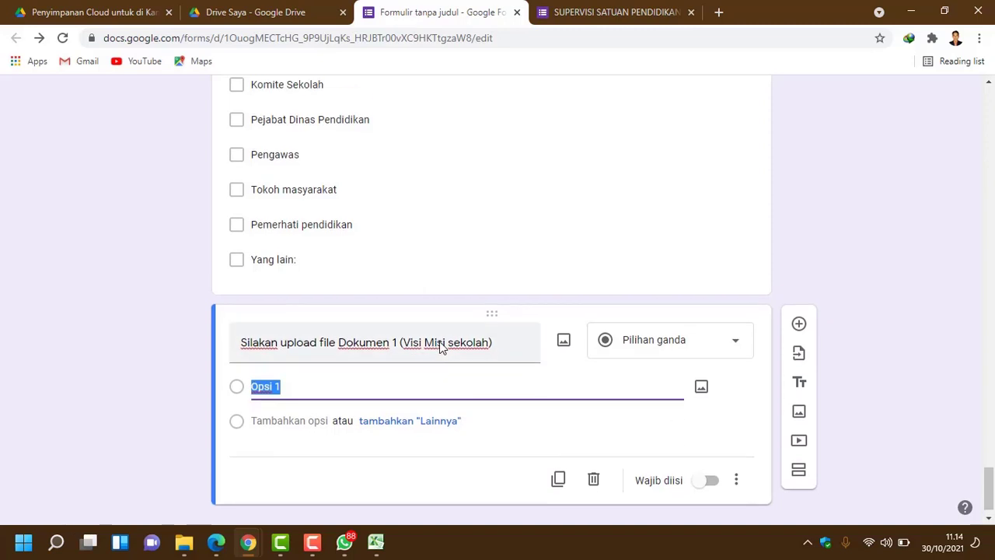
pyautogui.scroll(2, 442, 358)
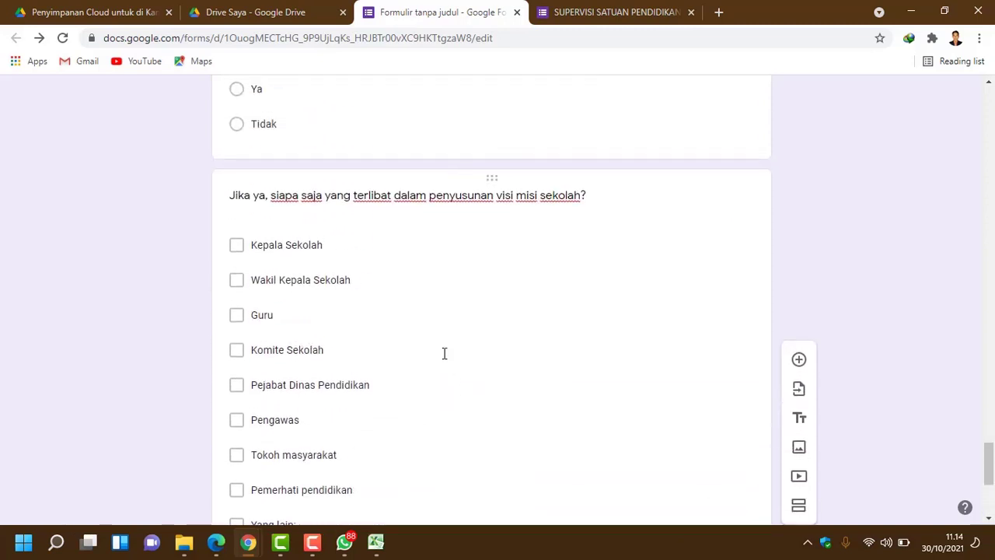
pyautogui.scroll(-4, 444, 354)
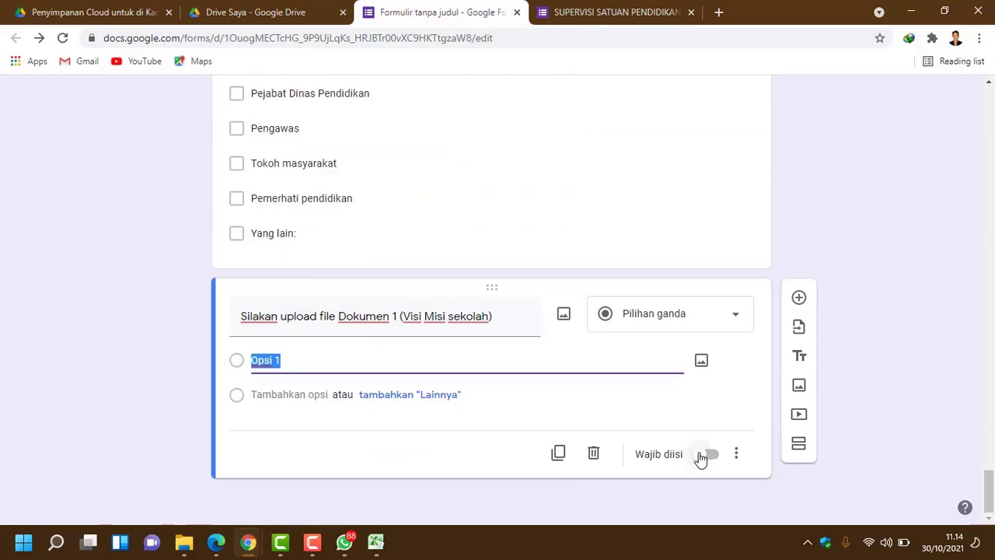
pyautogui.click(601, 11)
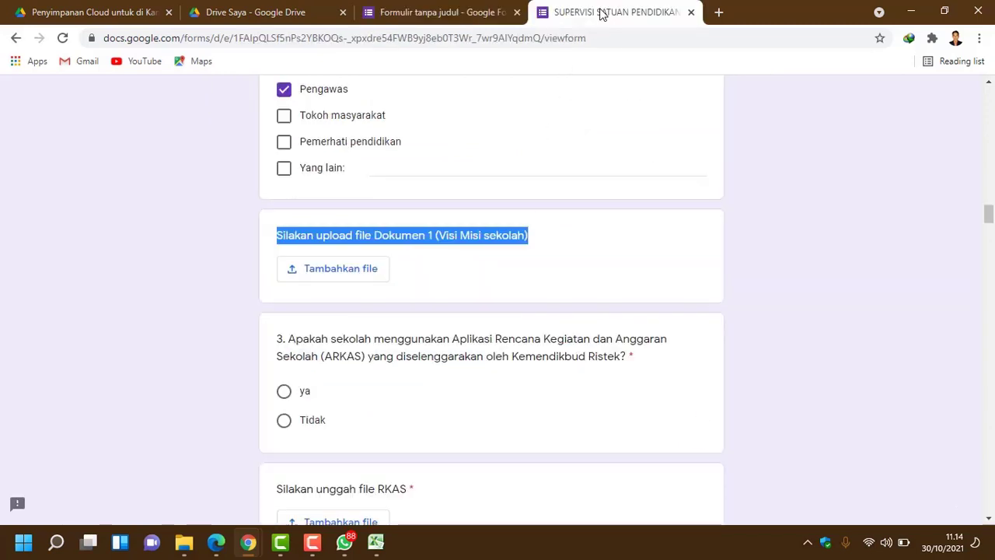
pyautogui.click(441, 11)
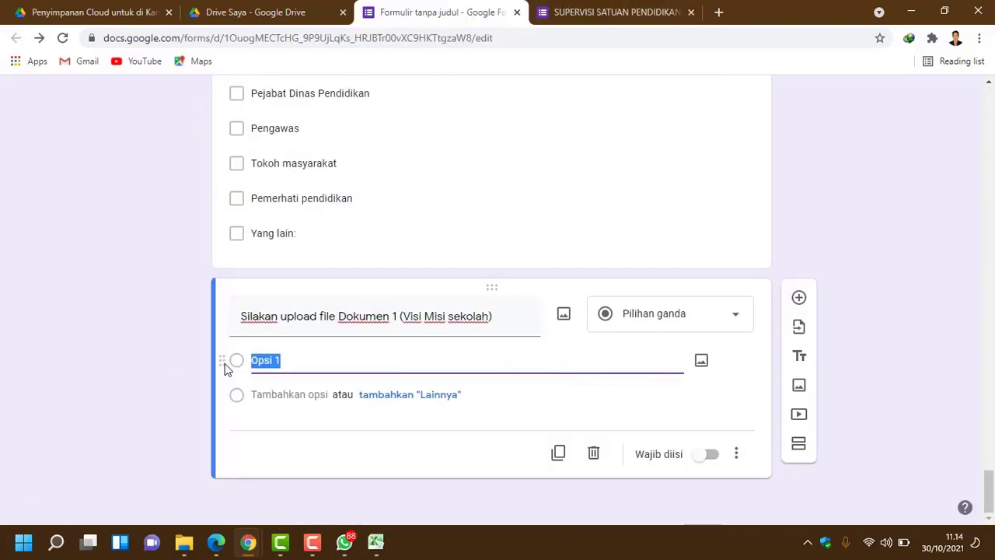
# Step: Turn the Dokumen 1 question into a file upload question
pyautogui.click(737, 322)
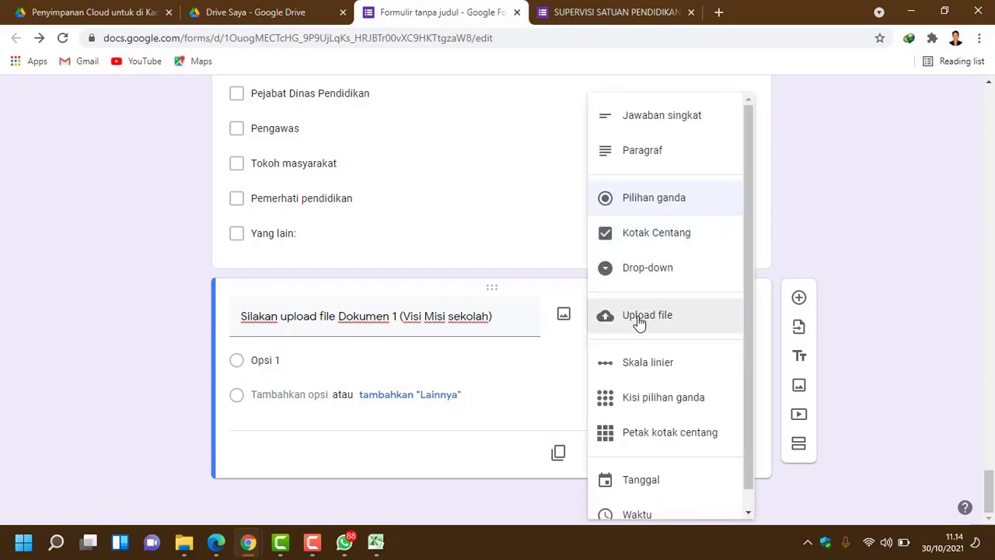
pyautogui.click(639, 317)
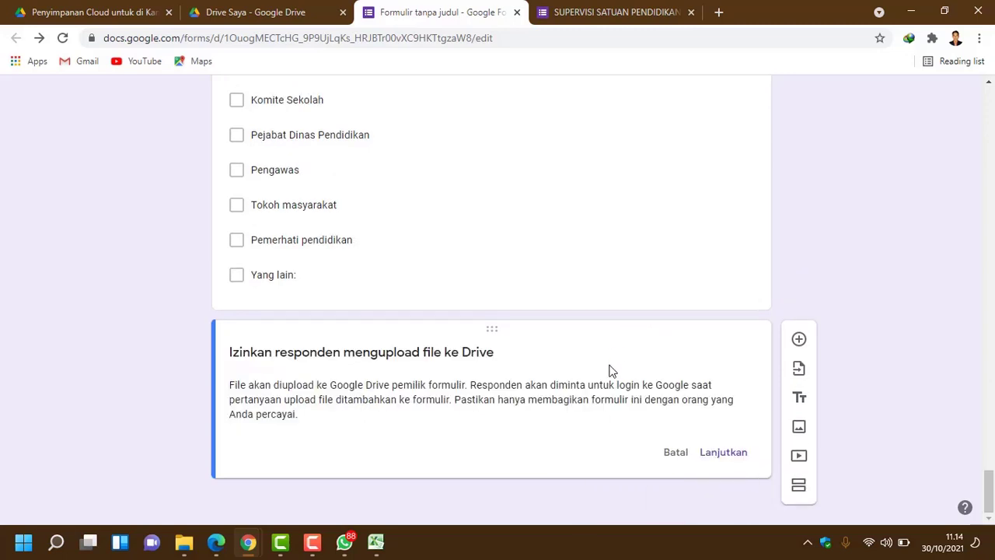
pyautogui.click(720, 457)
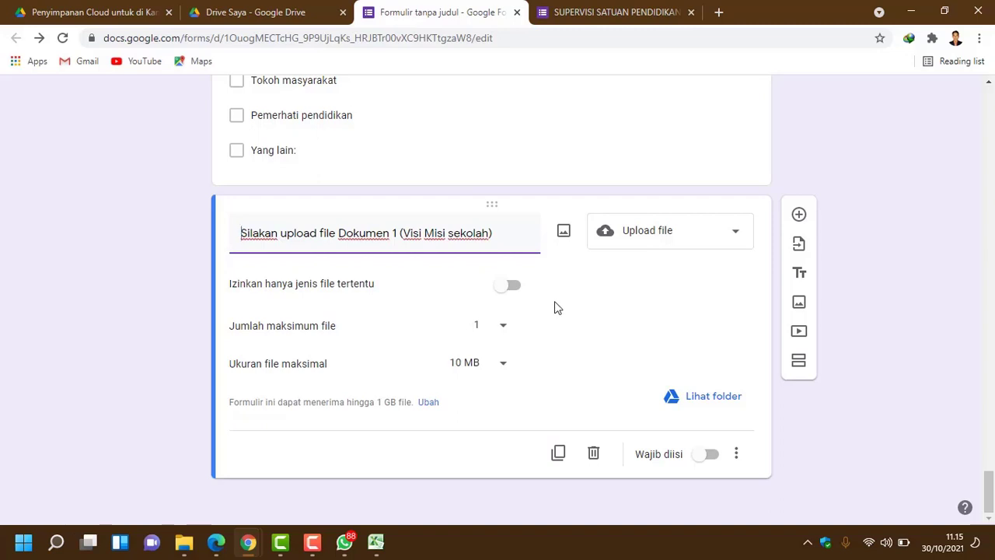
# Step: Allow only PDF files with a maximum file size of 1 MB
pyautogui.click(513, 288)
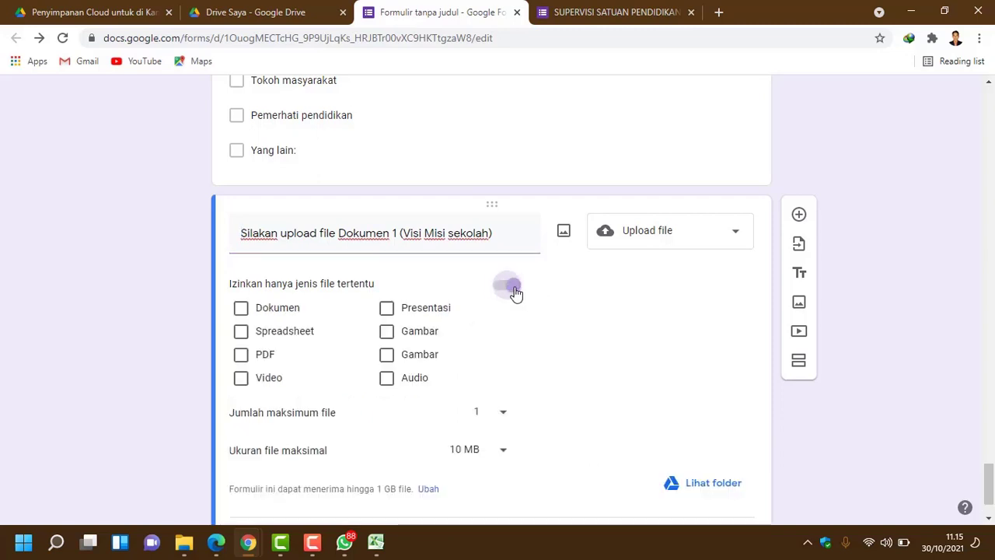
pyautogui.click(249, 356)
pyautogui.scroll(-1, 482, 388)
pyautogui.scroll(-1, 482, 389)
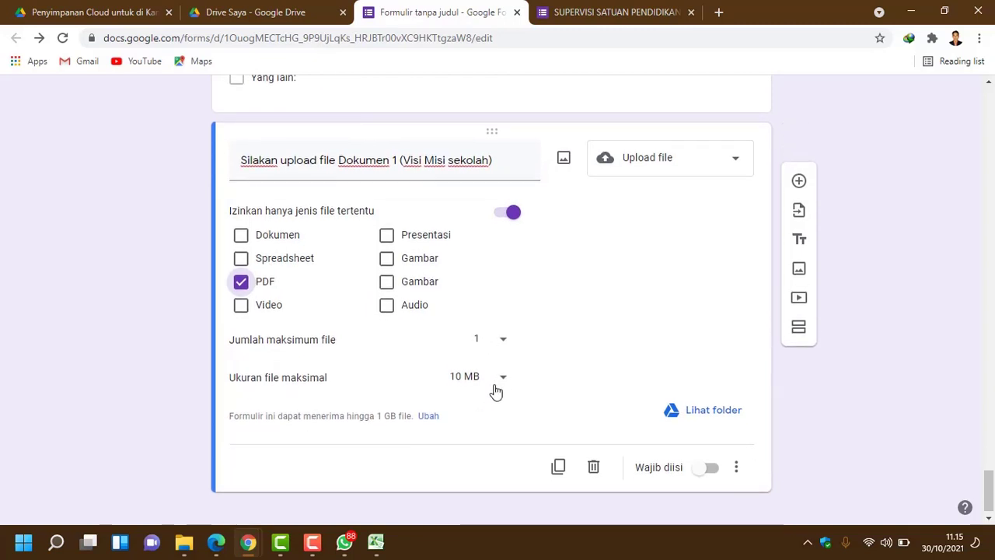
pyautogui.click(493, 392)
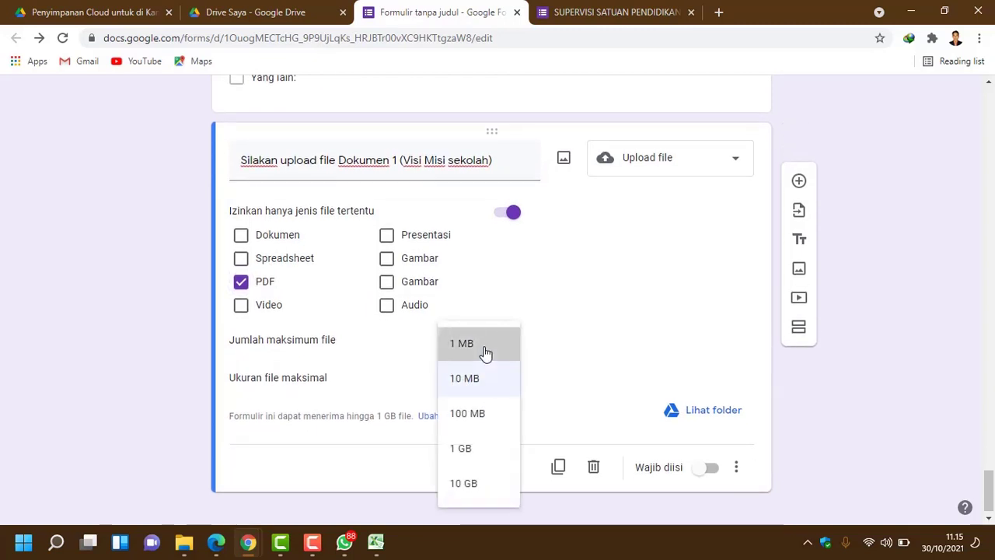
pyautogui.click(484, 346)
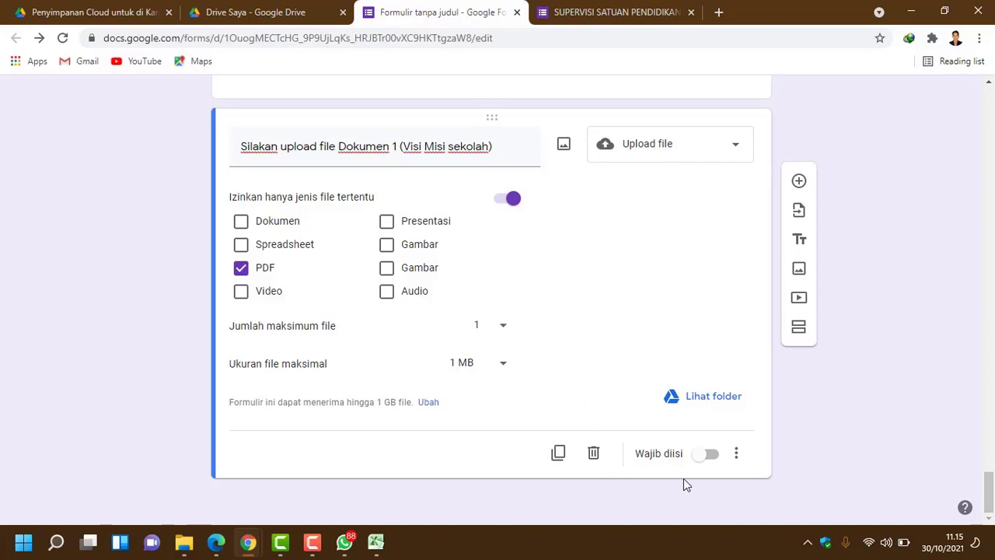
pyautogui.scroll(2, 573, 311)
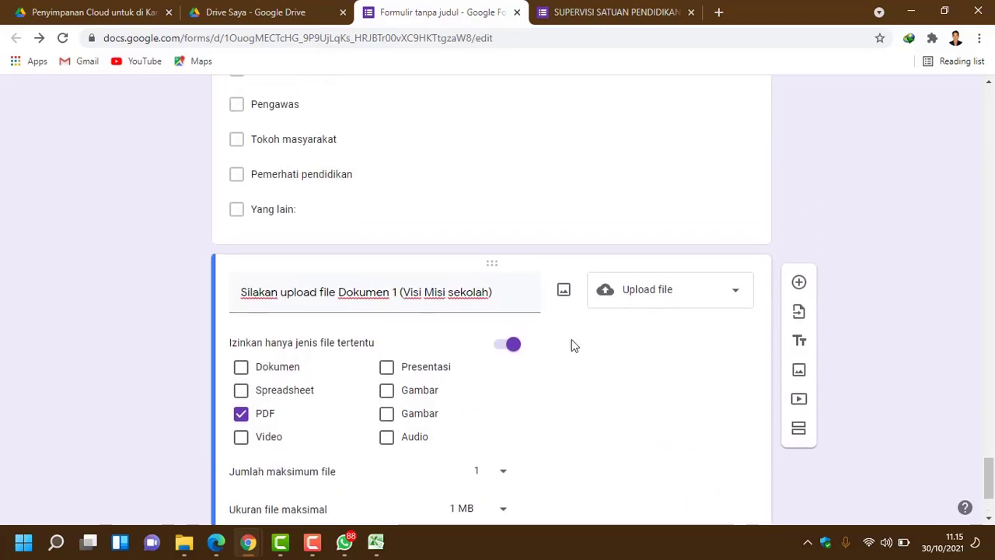
pyautogui.scroll(-2, 588, 373)
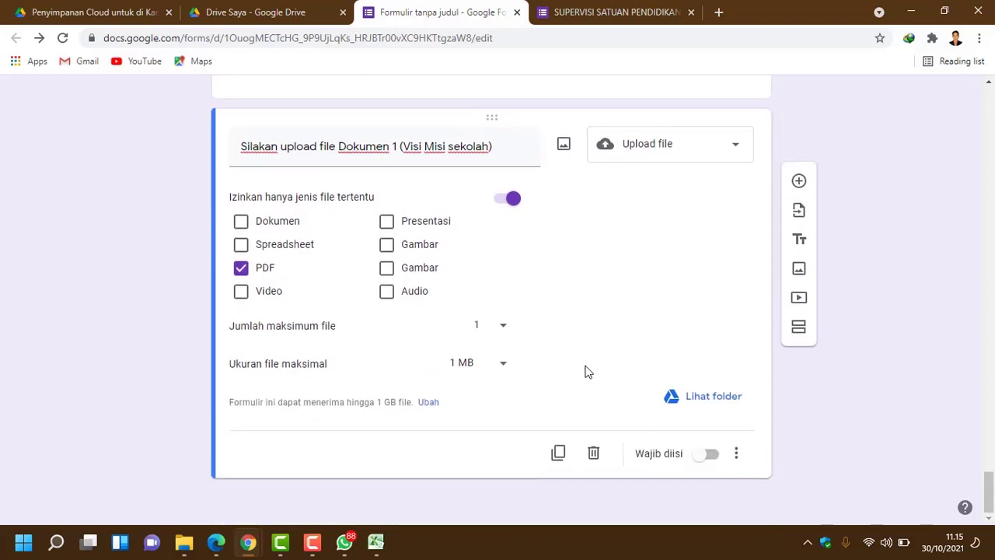
# Step: Add a new question titled with question 3's ARKAS text copied from the original form
pyautogui.click(799, 182)
pyautogui.click(622, 11)
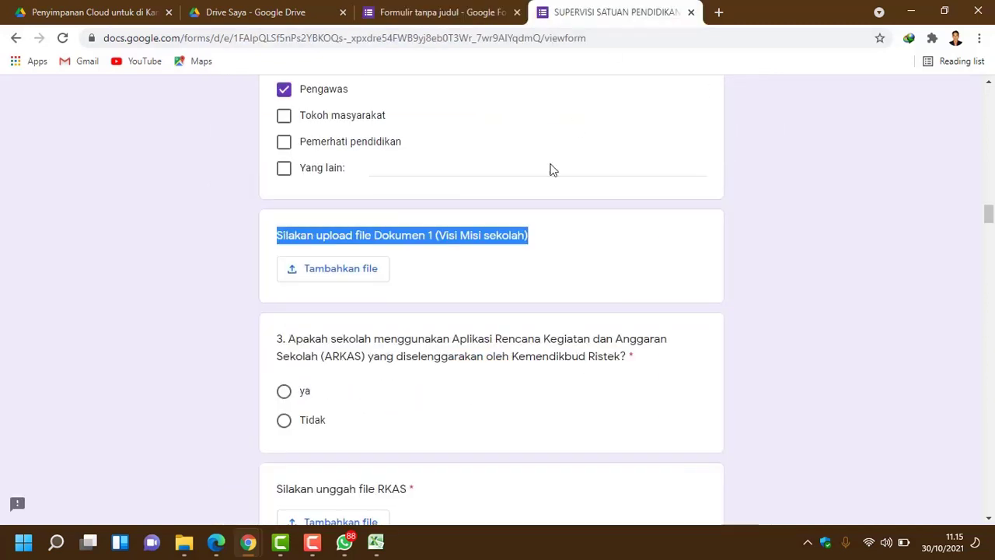
pyautogui.scroll(-2, 471, 280)
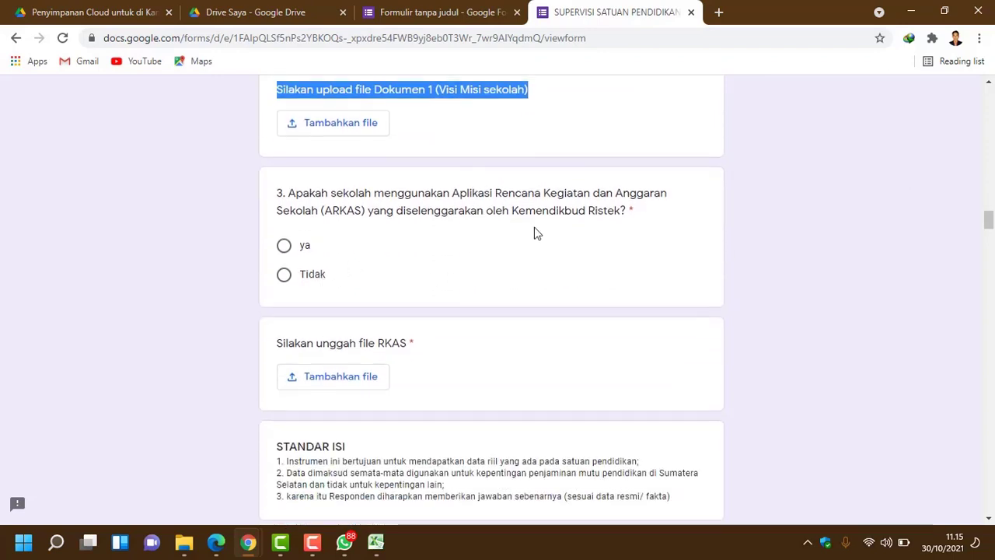
pyautogui.moveTo(641, 223); pyautogui.dragTo(274, 192)
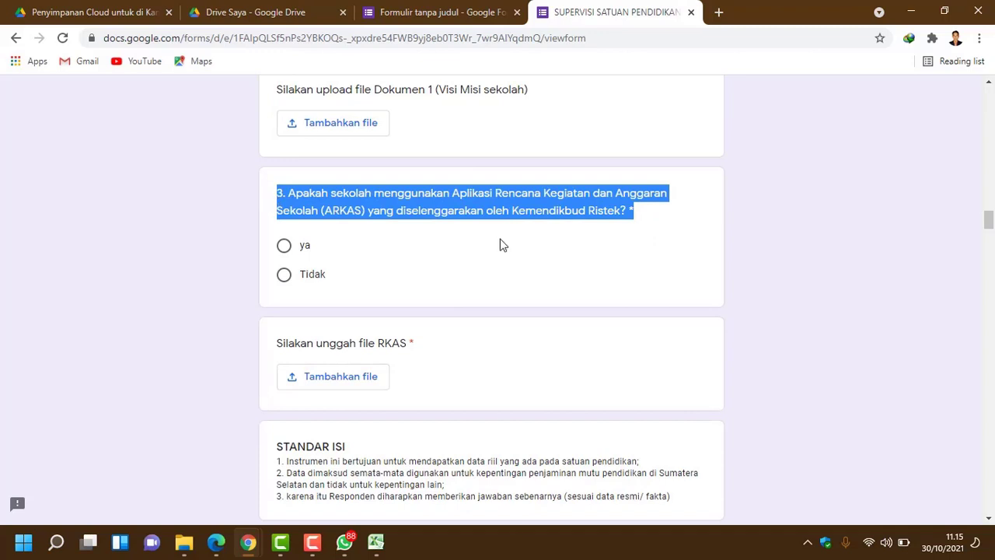
pyautogui.click(562, 256)
pyautogui.moveTo(279, 193); pyautogui.dragTo(621, 213)
pyautogui.rightClick(621, 213)
pyautogui.click(640, 216)
pyautogui.click(440, 11)
pyautogui.click(302, 317)
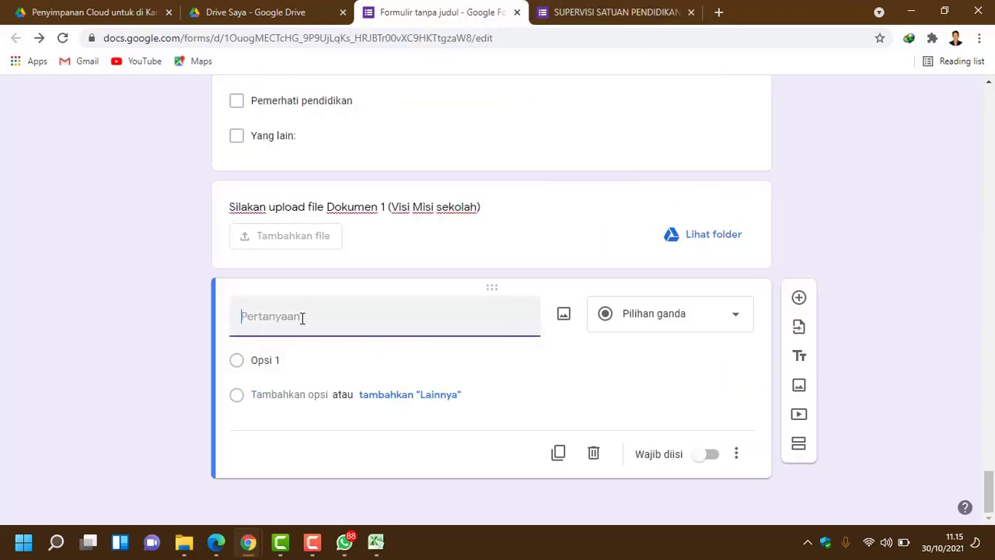
pyautogui.hotkey('ctrl', 'v')
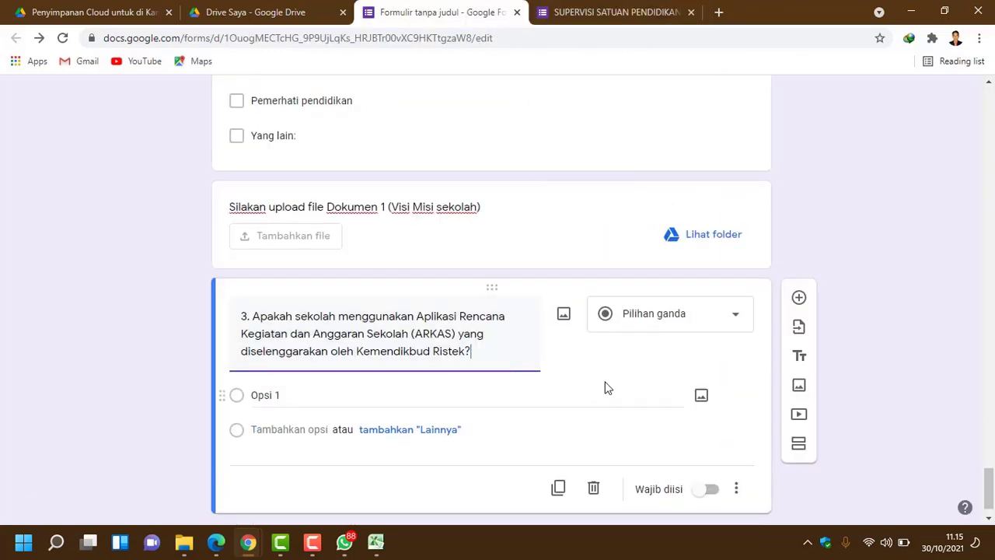
# Step: Make question 3 a required multiple-choice question with options Ya and Tidak
pyautogui.click(608, 391)
pyautogui.click(709, 322)
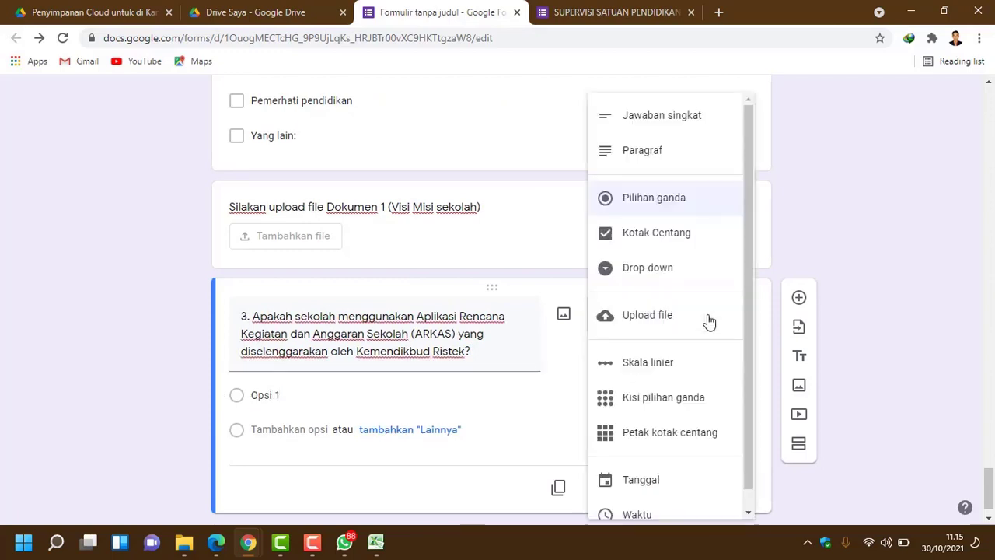
pyautogui.click(702, 214)
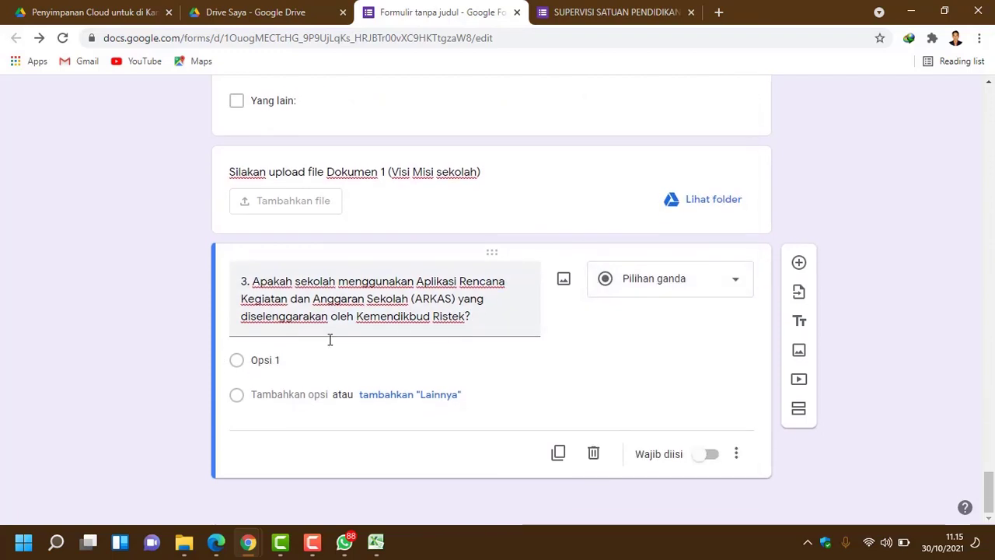
pyautogui.click(347, 357)
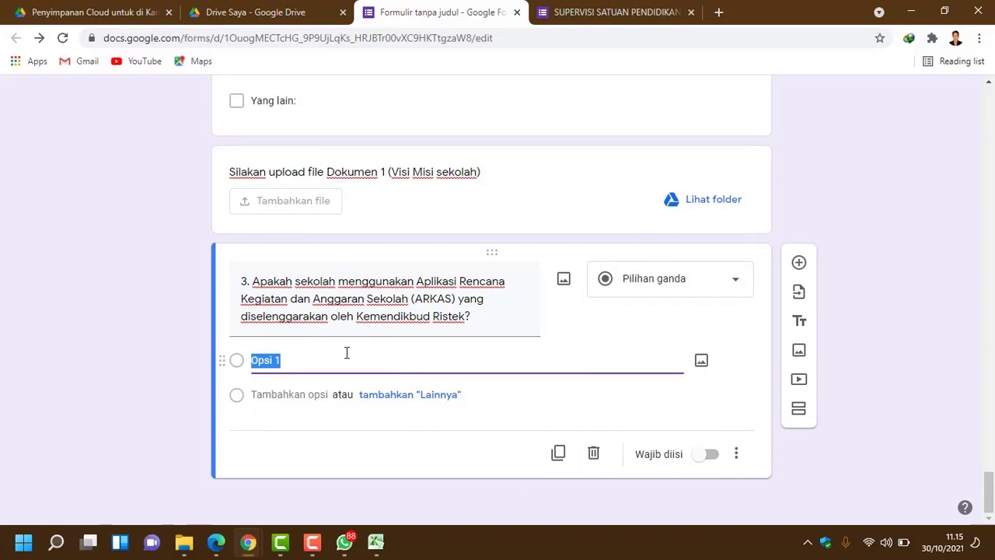
pyautogui.write('Ya')
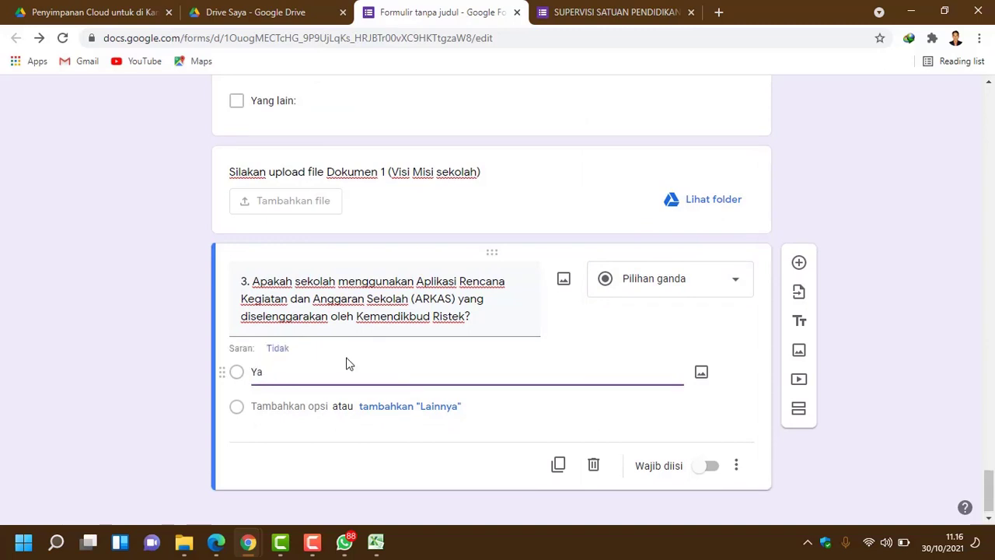
pyautogui.click(277, 339)
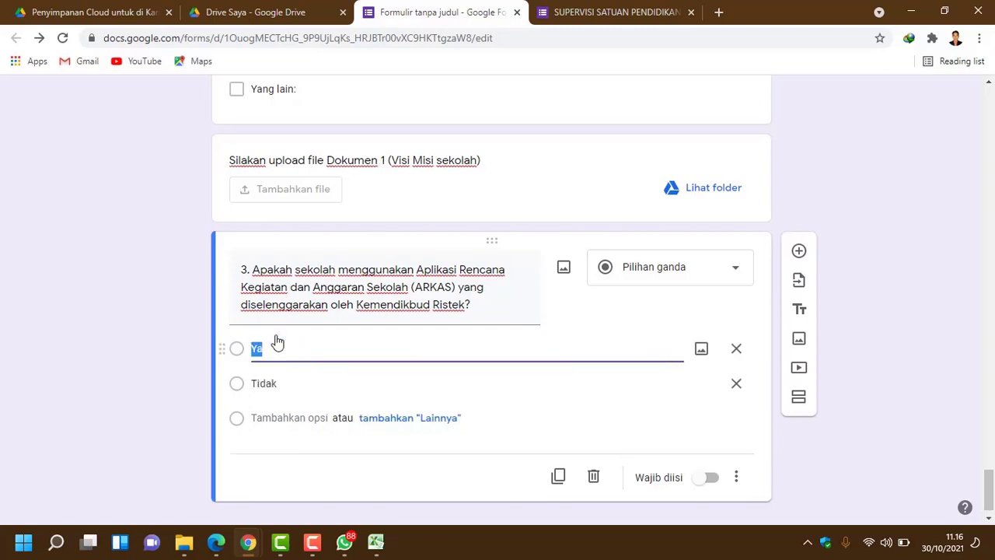
pyautogui.click(712, 478)
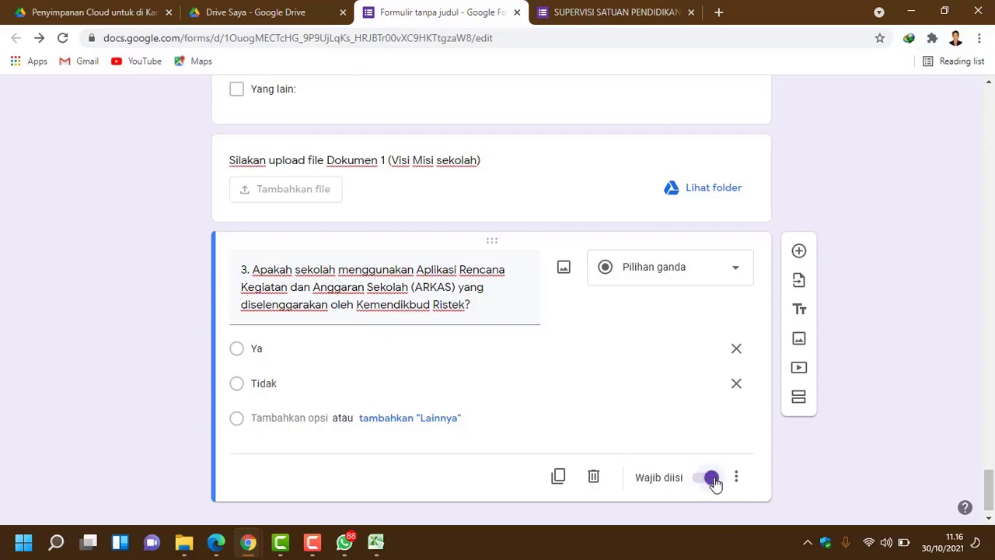
pyautogui.click(661, 12)
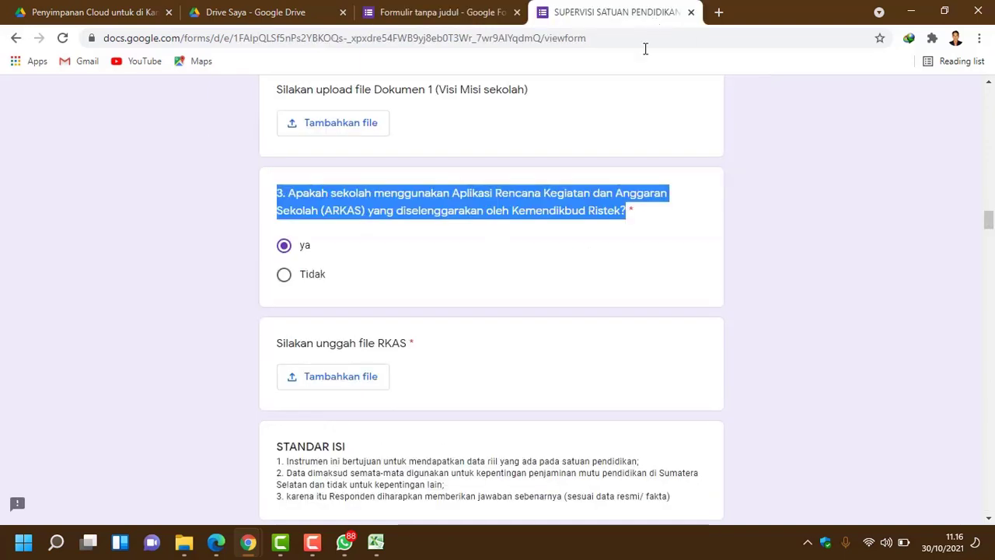
# Step: Add a question below question 3 titled 'Silakan unggah file RKAS', copied from the original form
pyautogui.scroll(-1, 532, 312)
pyautogui.scroll(-1, 533, 312)
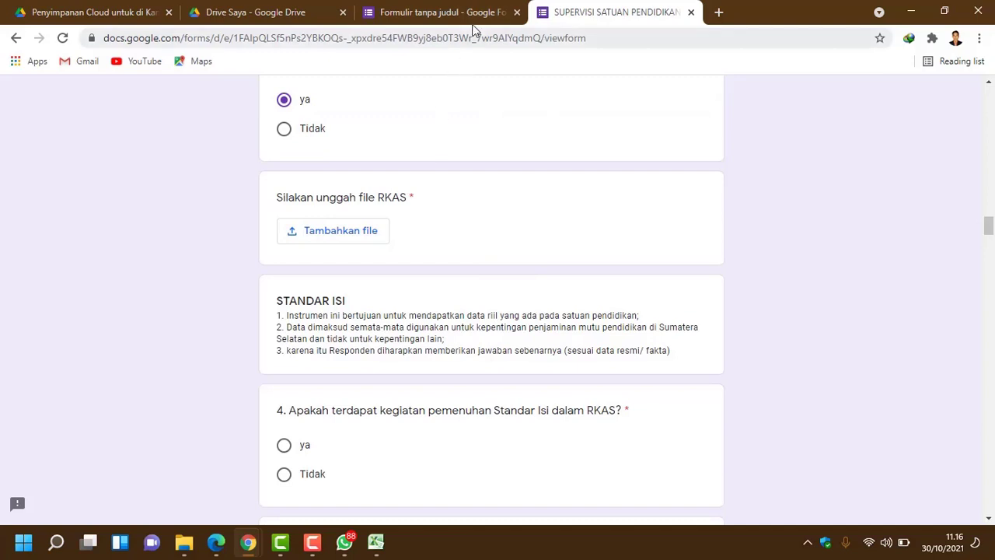
pyautogui.click(472, 22)
pyautogui.scroll(-1, 682, 395)
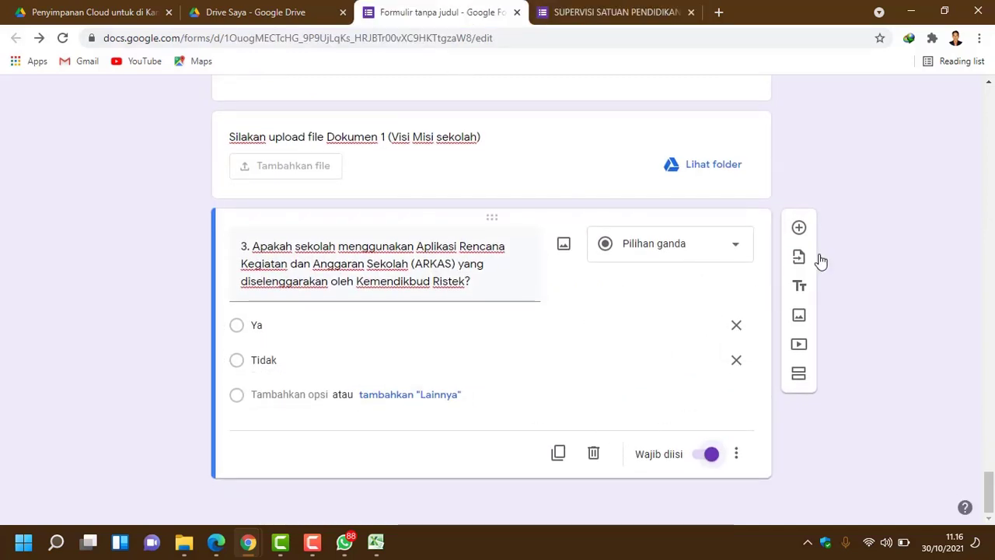
pyautogui.click(799, 228)
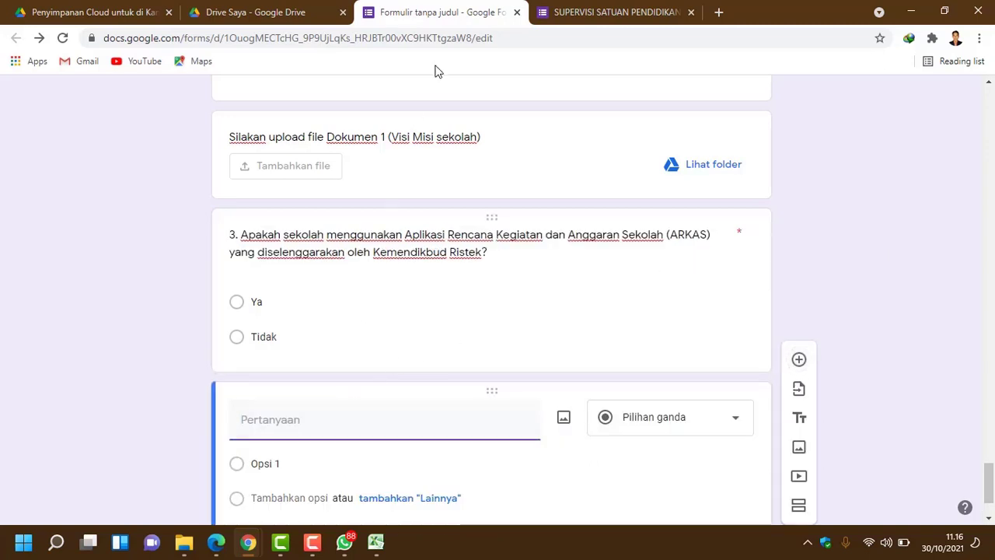
pyautogui.click(595, 14)
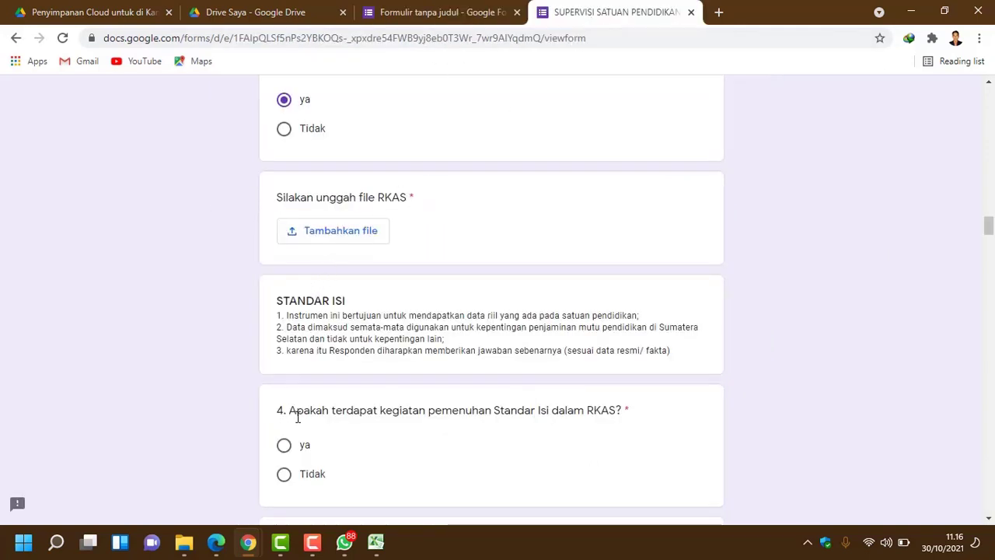
pyautogui.moveTo(280, 197); pyautogui.dragTo(405, 199)
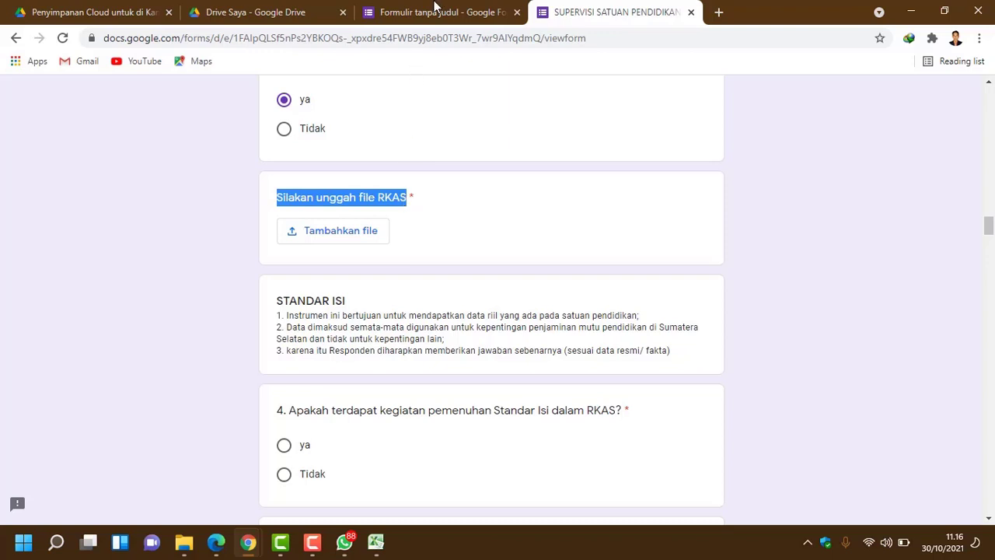
pyautogui.hotkey('ctrl', 'c')
pyautogui.hotkey('ctrl', 'shift', 'Tab')
pyautogui.hotkey('ctrl', 'v')
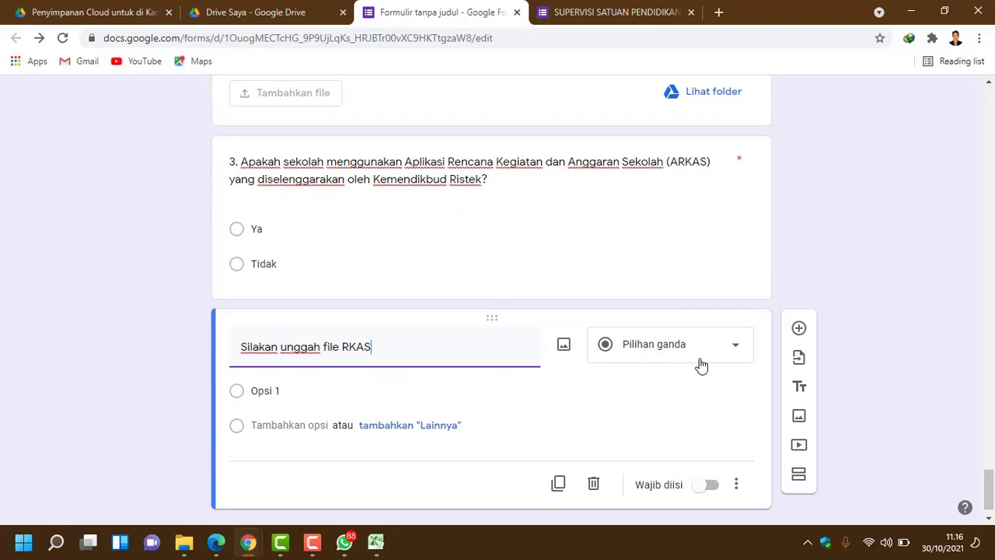
pyautogui.click(712, 319)
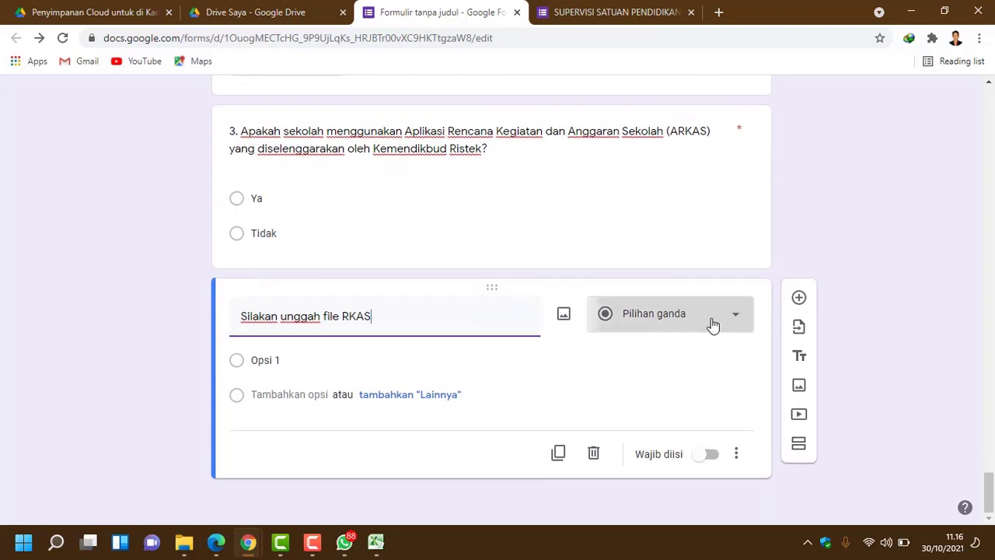
# Step: Make the RKAS question a required file upload accepting only PDF files up to 1 MB
pyautogui.click(655, 327)
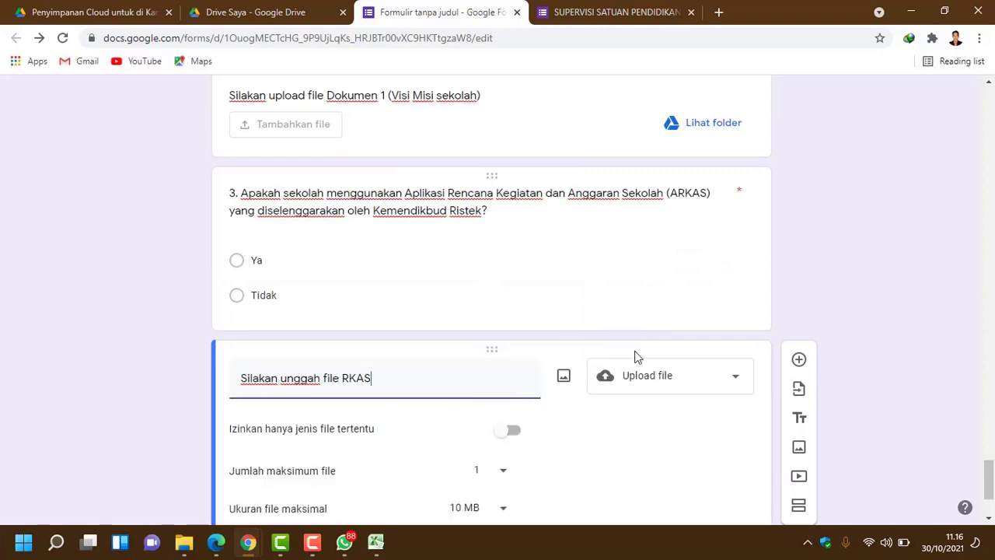
pyautogui.click(517, 293)
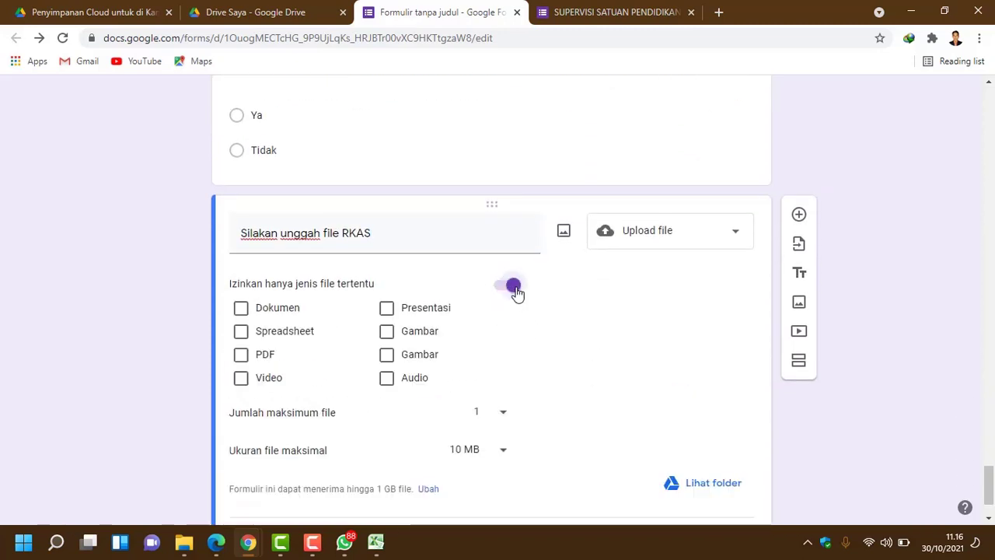
pyautogui.click(257, 354)
pyautogui.scroll(-1, 507, 406)
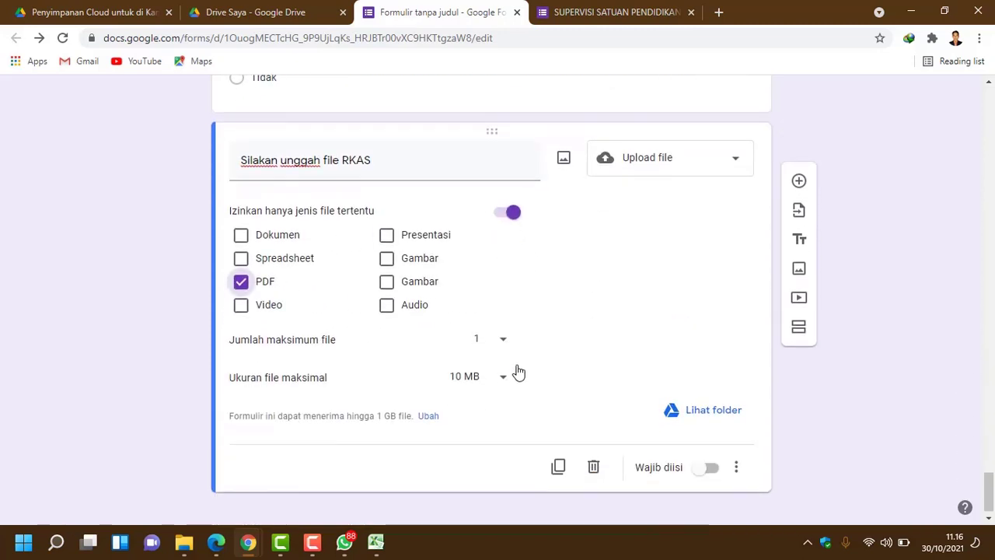
pyautogui.scroll(-1, 497, 366)
pyautogui.click(501, 370)
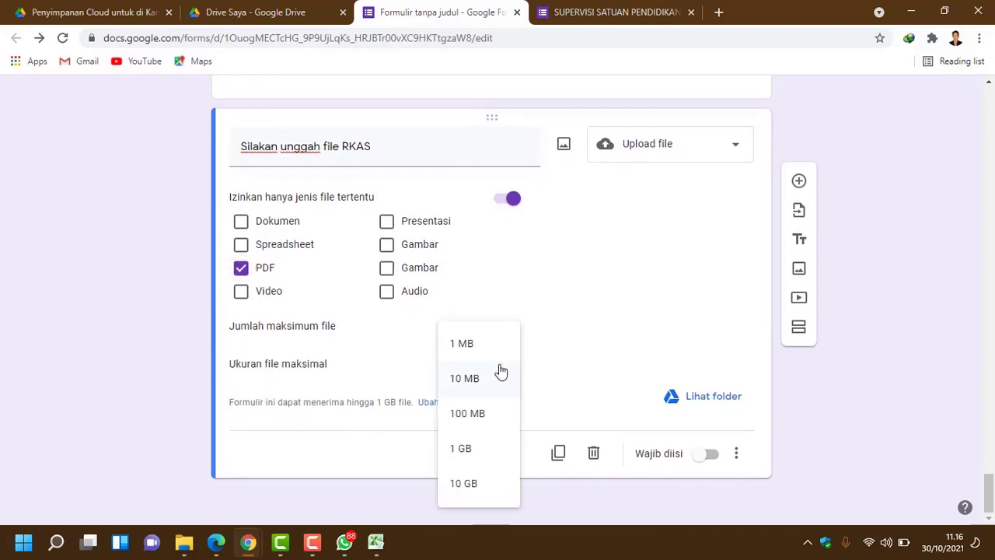
pyautogui.click(479, 353)
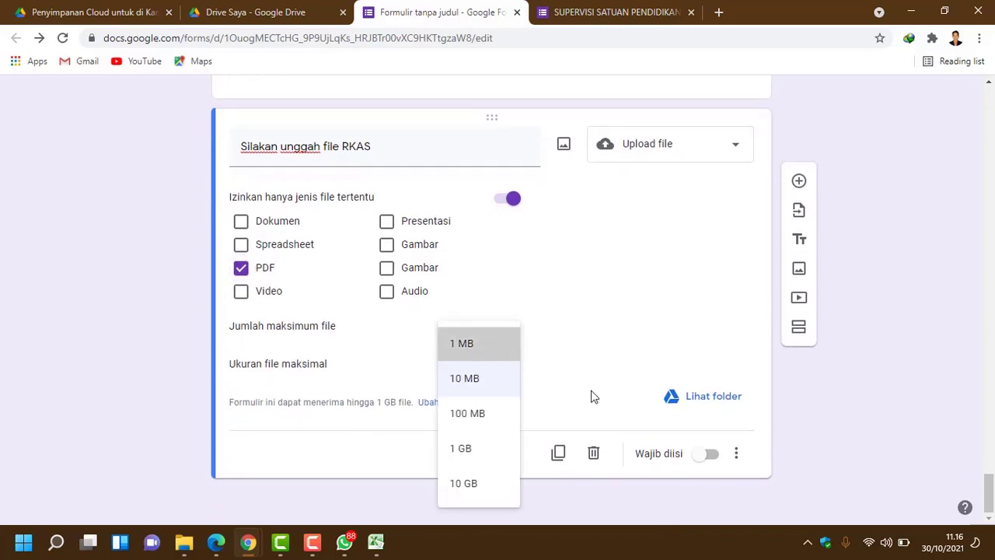
pyautogui.click(710, 455)
# Step: Check the original SUPERVISI form for the next item, then return to the new form's editor
pyautogui.click(648, 17)
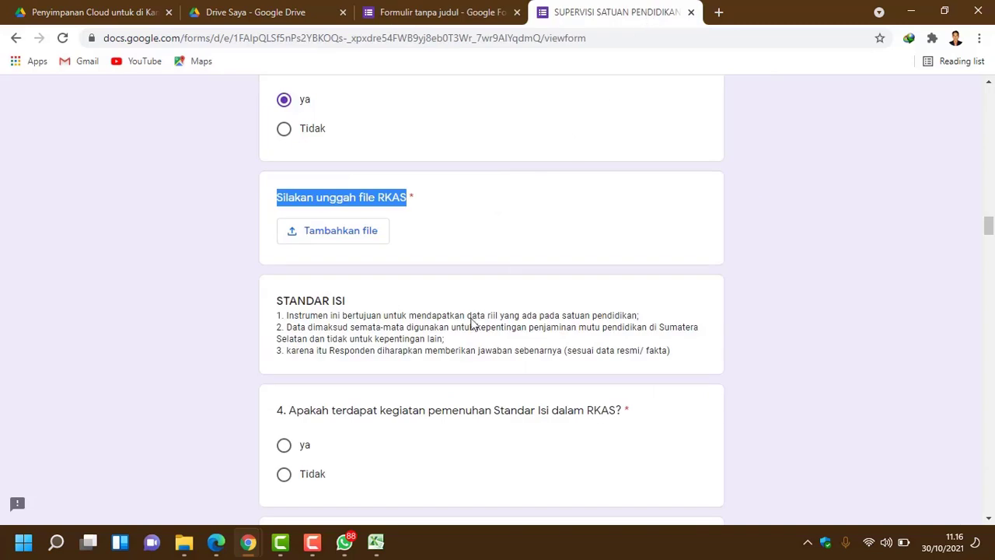
pyautogui.scroll(-3, 473, 324)
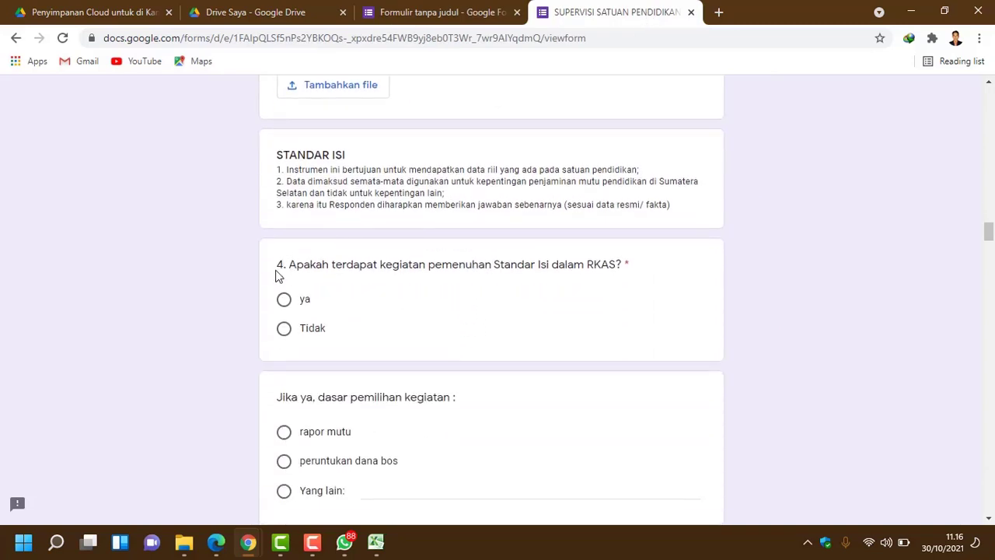
pyautogui.scroll(1, 346, 247)
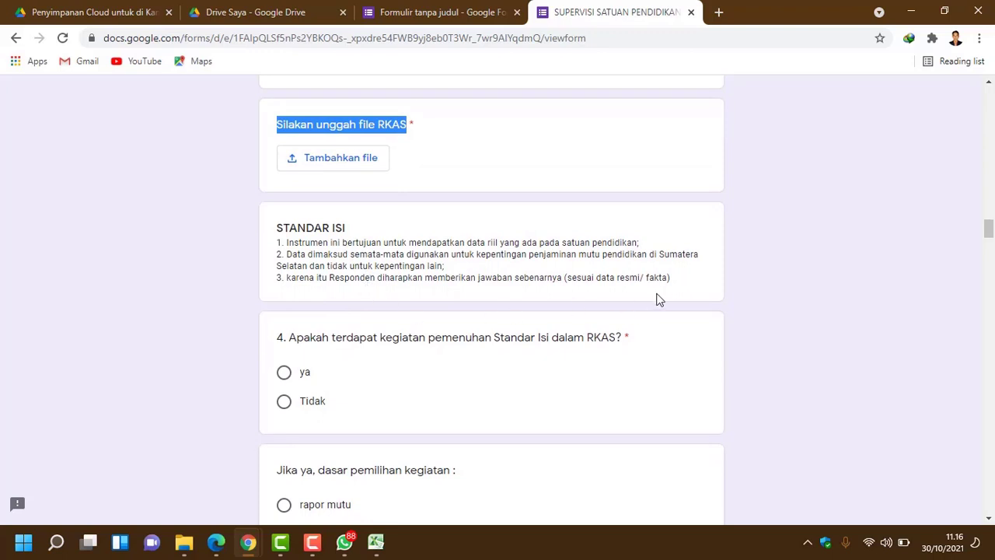
pyautogui.click(686, 281)
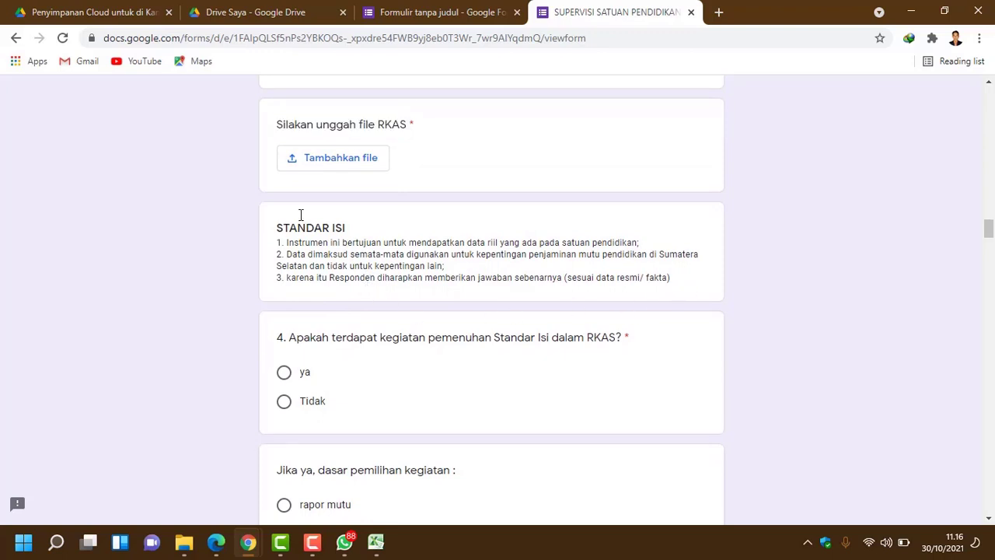
pyautogui.click(428, 13)
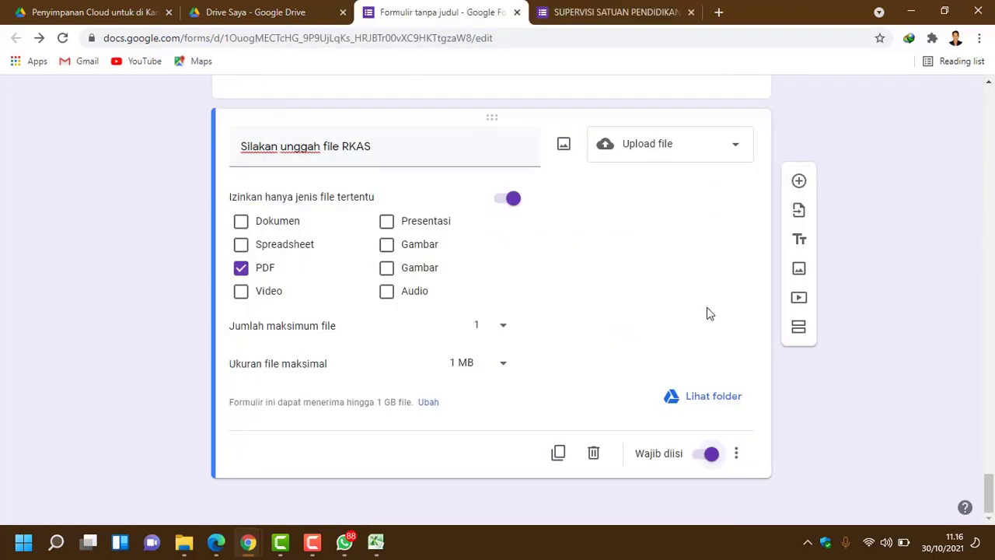
pyautogui.click(567, 11)
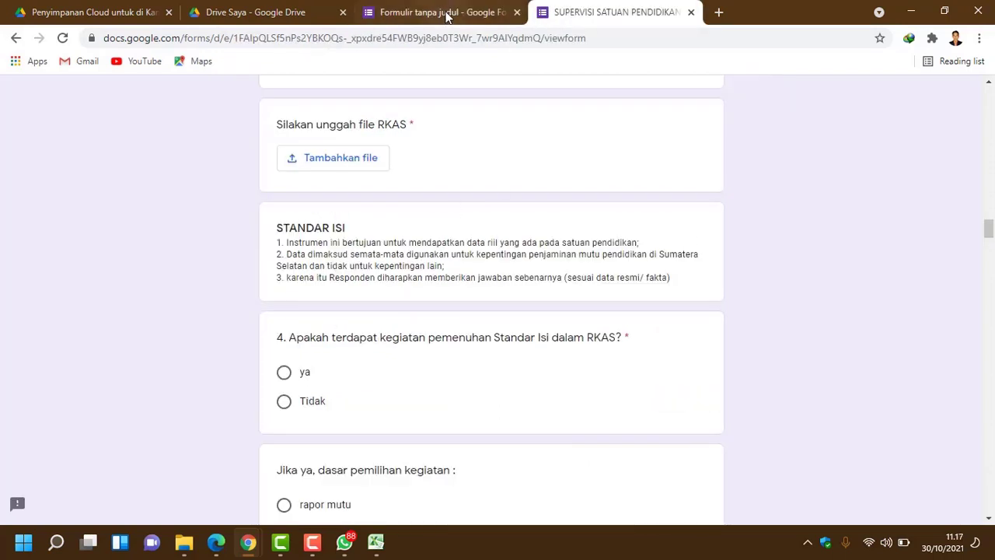
pyautogui.click(448, 13)
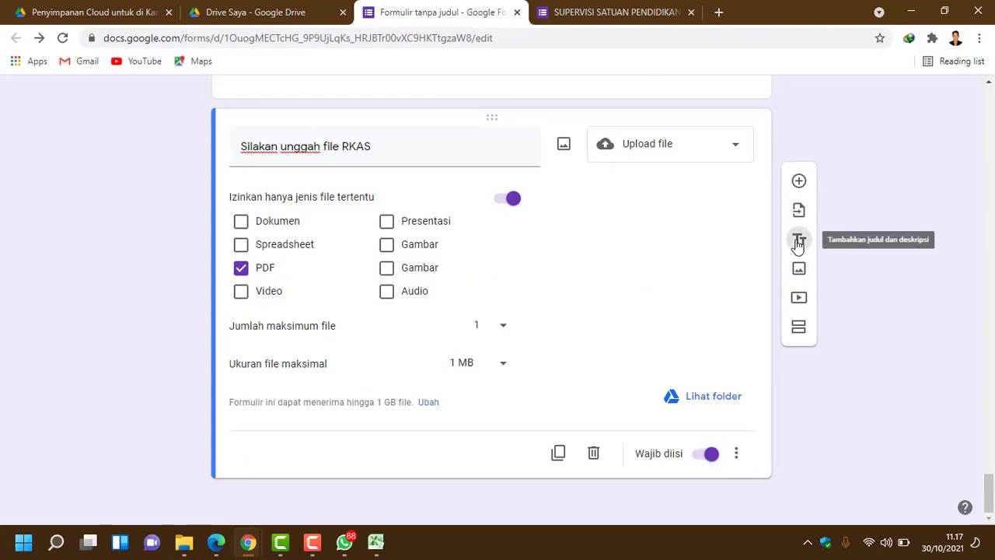
# Step: Add a title-and-description block titled 'STANDAR ISI', copied from the original form
pyautogui.click(798, 241)
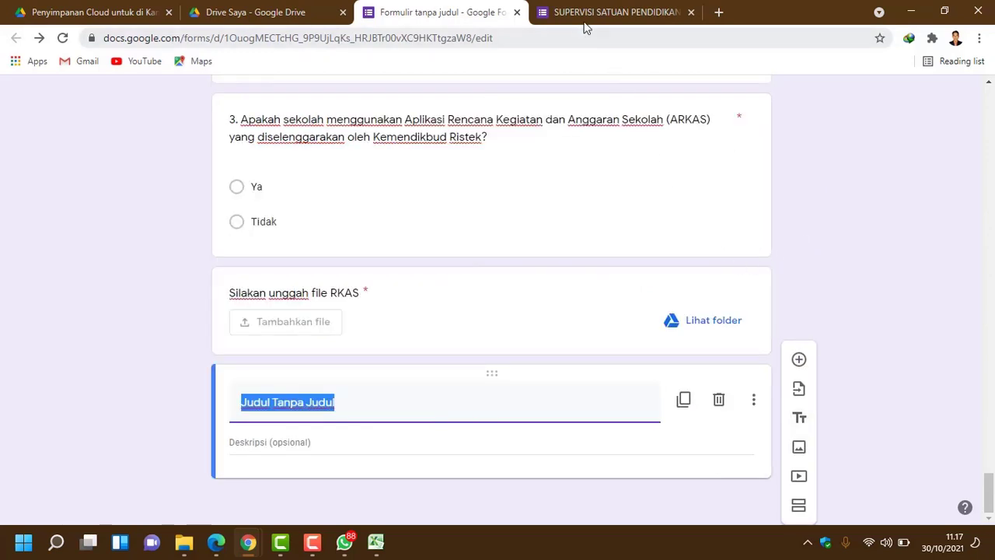
pyautogui.click(586, 14)
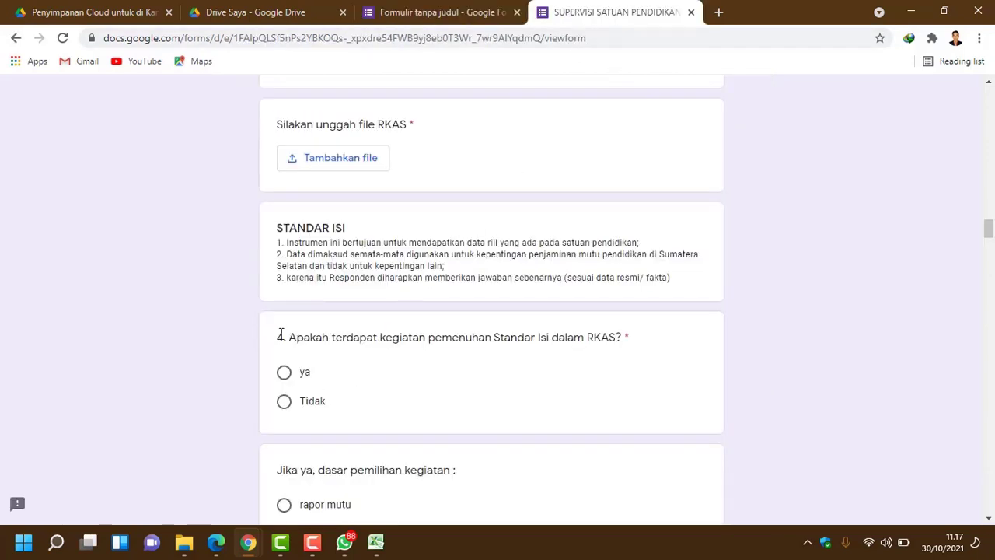
pyautogui.moveTo(277, 339); pyautogui.dragTo(625, 340)
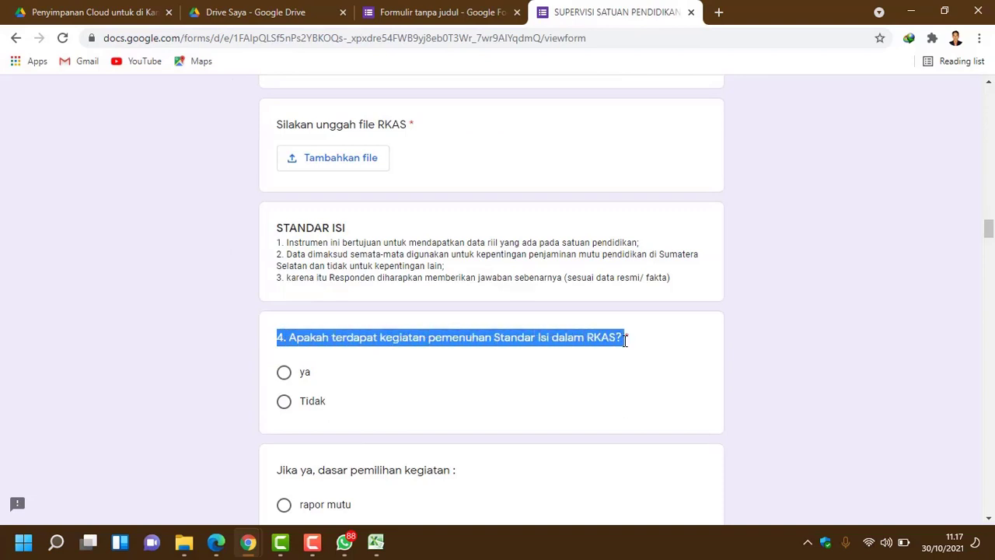
pyautogui.click(456, 11)
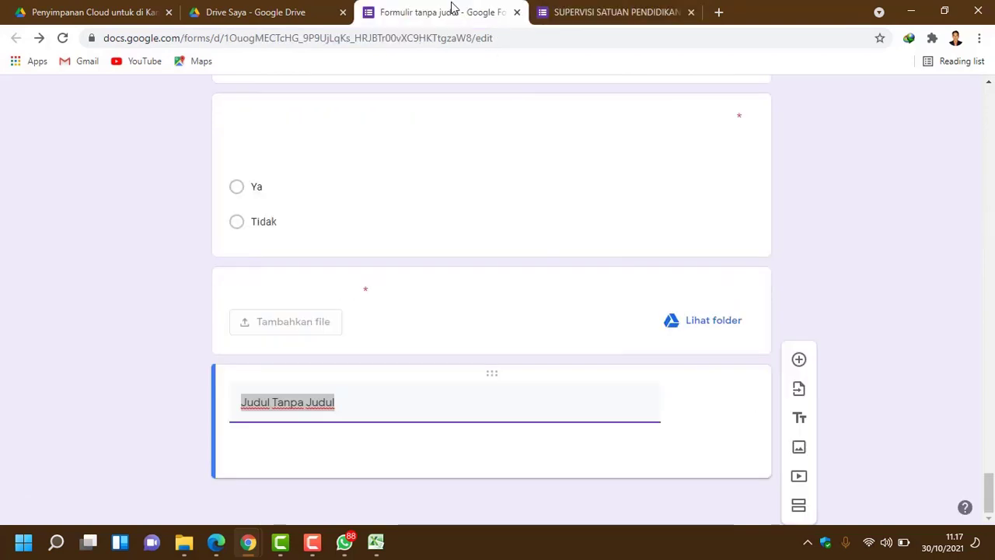
pyautogui.hotkey('ctrl', 'v')
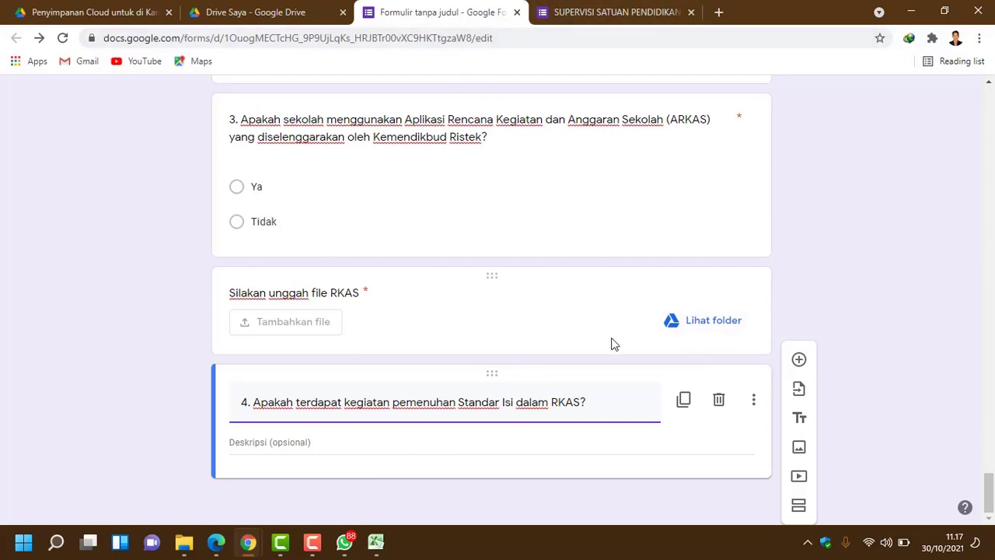
pyautogui.click(664, 22)
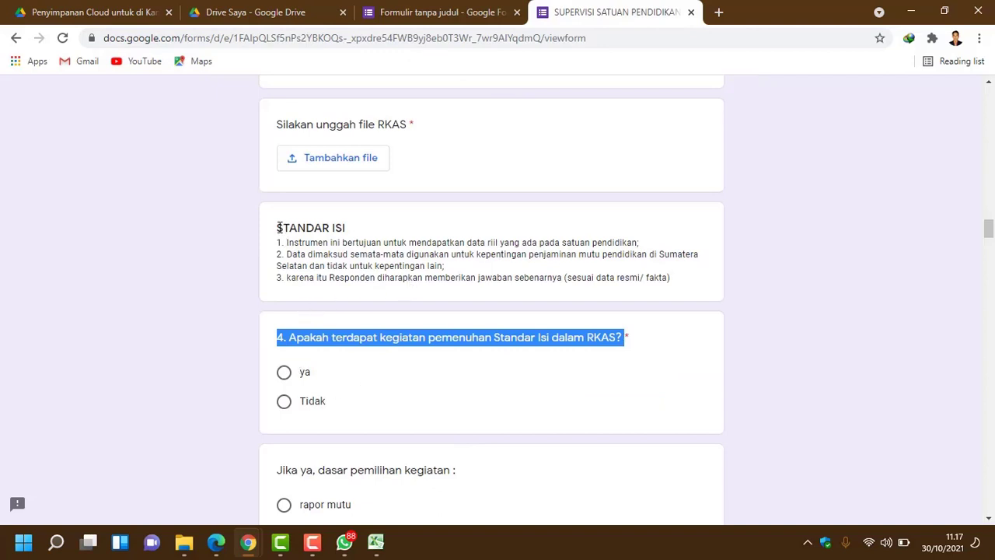
pyautogui.moveTo(278, 227); pyautogui.dragTo(355, 229)
pyautogui.hotkey('ctrl', 'c')
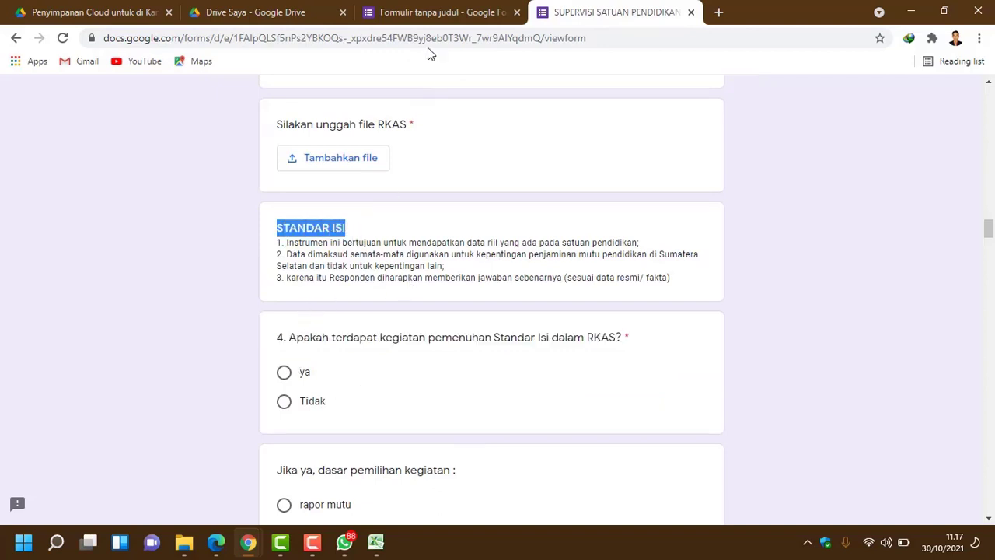
pyautogui.click(444, 12)
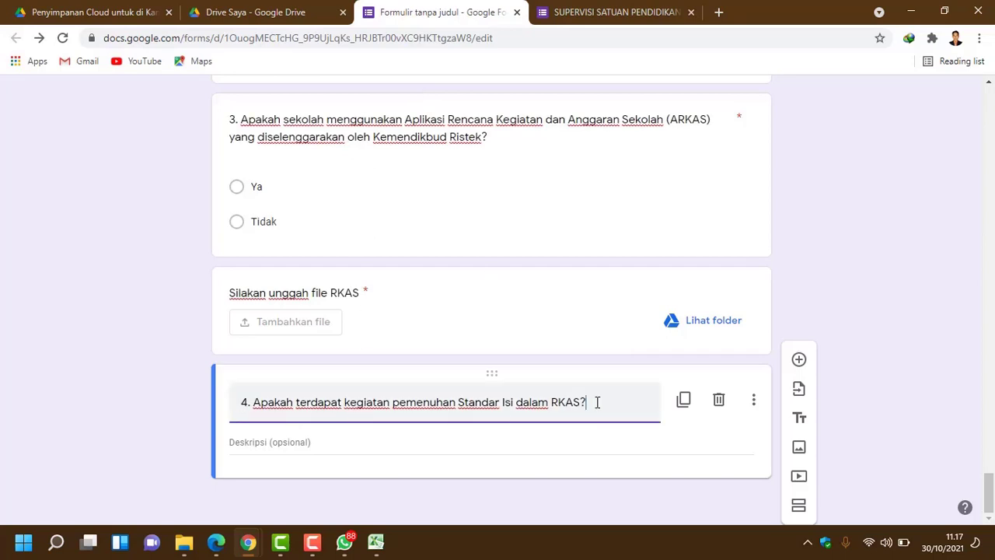
pyautogui.moveTo(597, 402); pyautogui.dragTo(207, 422)
pyautogui.hotkey('ctrl', 'v')
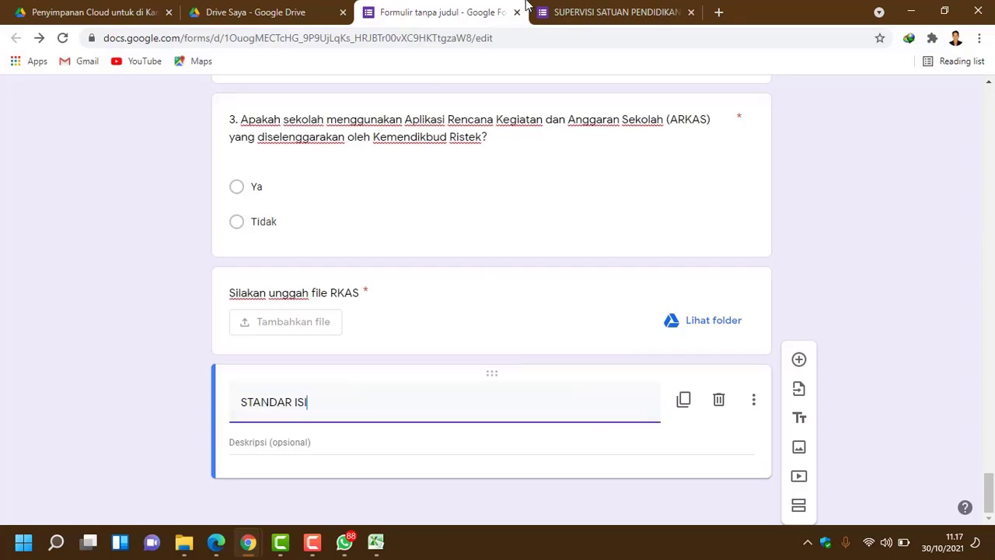
# Step: Paste the original's three instruction lines as the STANDAR ISI description and add a new question
pyautogui.click(548, 14)
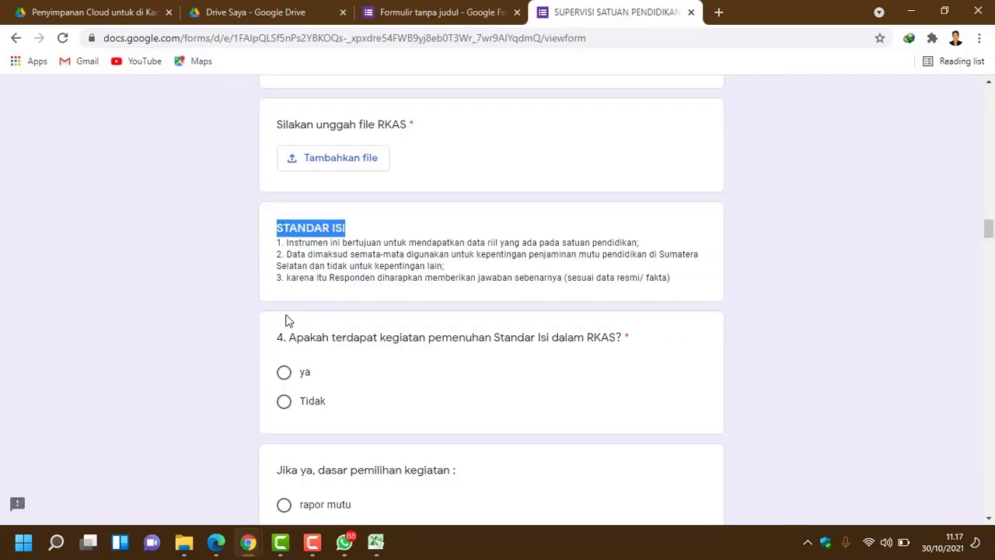
pyautogui.moveTo(694, 285); pyautogui.dragTo(274, 253)
pyautogui.hotkey('ctrl', 'c')
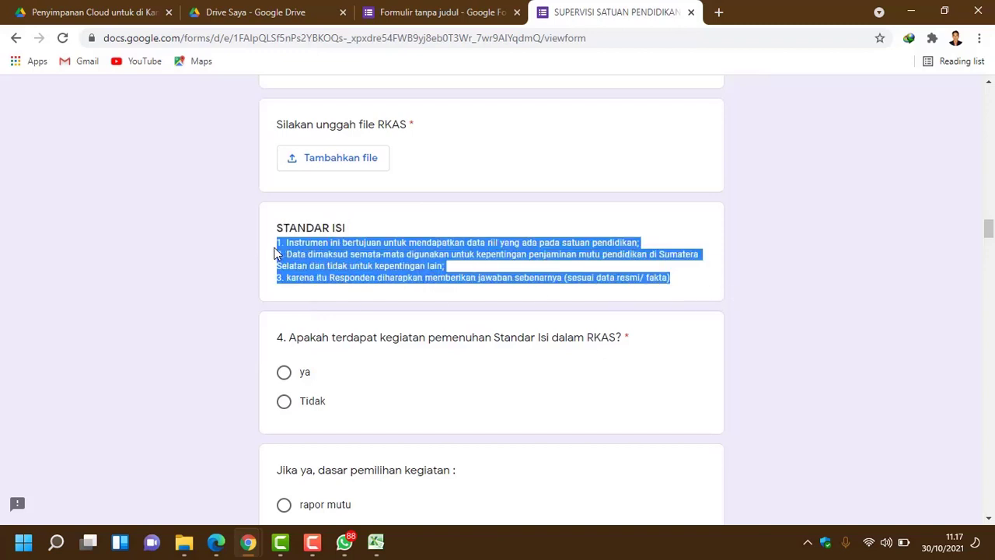
pyautogui.click(417, 16)
pyautogui.click(311, 443)
pyautogui.hotkey('ctrl', 'v')
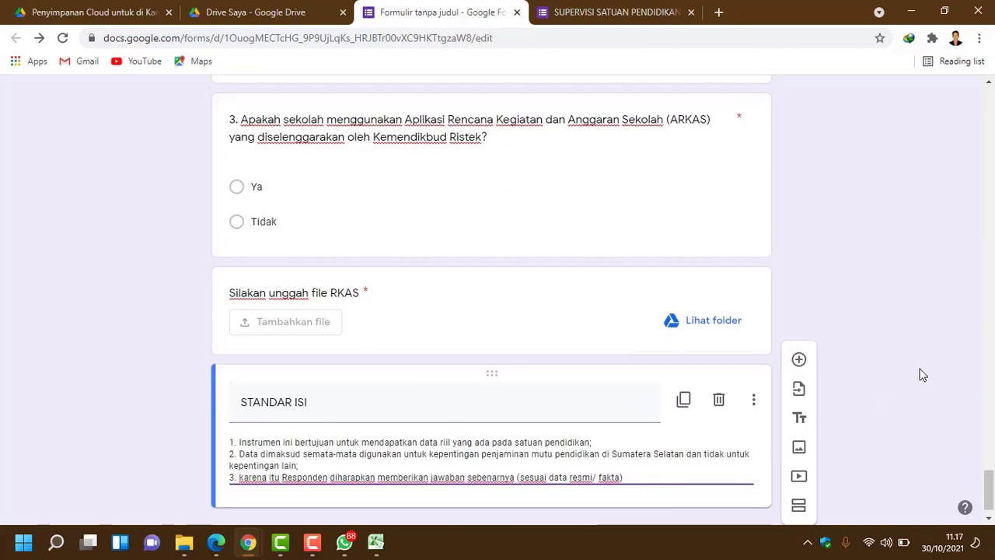
pyautogui.click(800, 356)
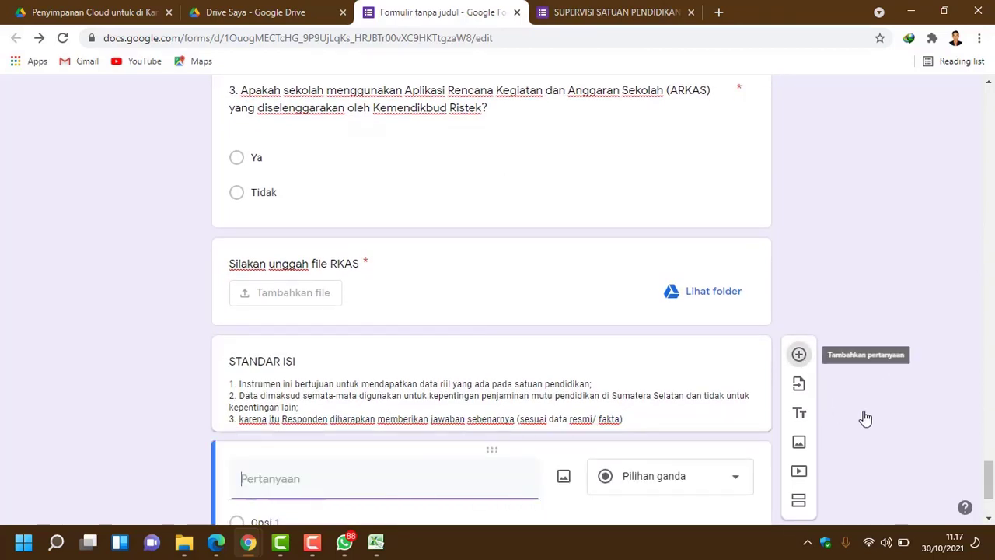
# Step: Title the new question 'Apakah terdapat kegiatan pemenuhan Standar Isi dalam RKAS?', copied from the original form
pyautogui.click(622, 12)
pyautogui.moveTo(280, 342); pyautogui.dragTo(627, 336)
pyautogui.hotkey('ctrl', 'c')
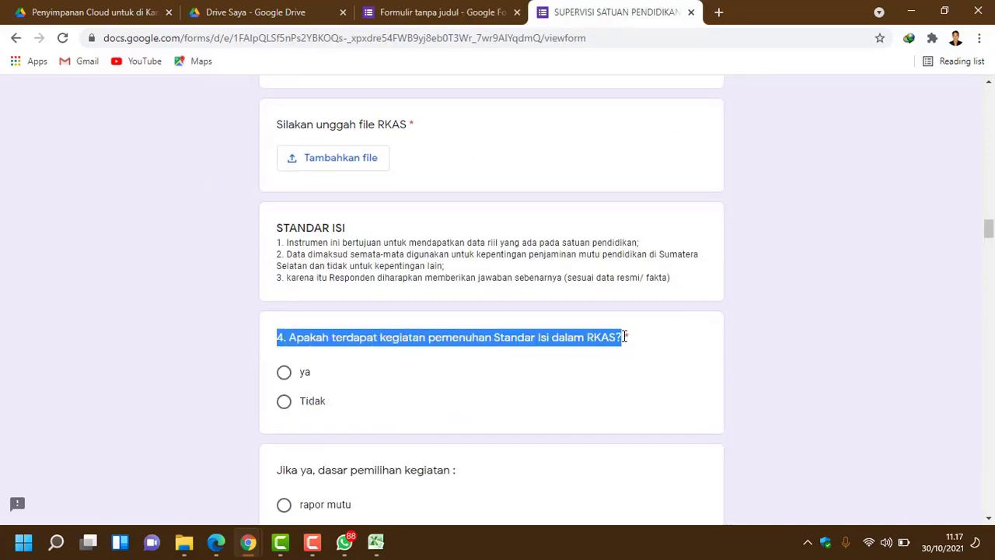
pyautogui.click(441, 8)
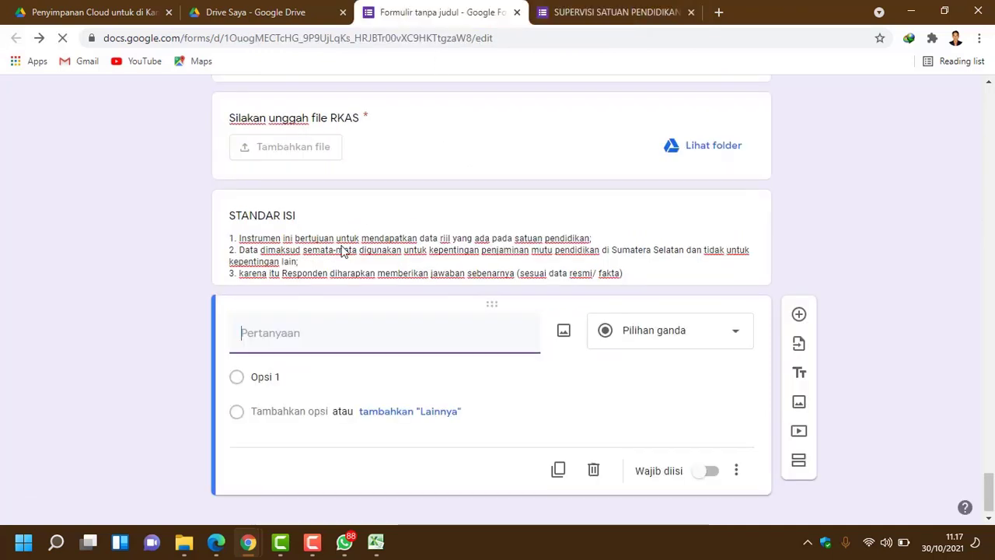
pyautogui.click(316, 311)
pyautogui.hotkey('ctrl', 'v')
# Step: Give question 4 the answer options Ya and Tidak and make it required
pyautogui.click(574, 16)
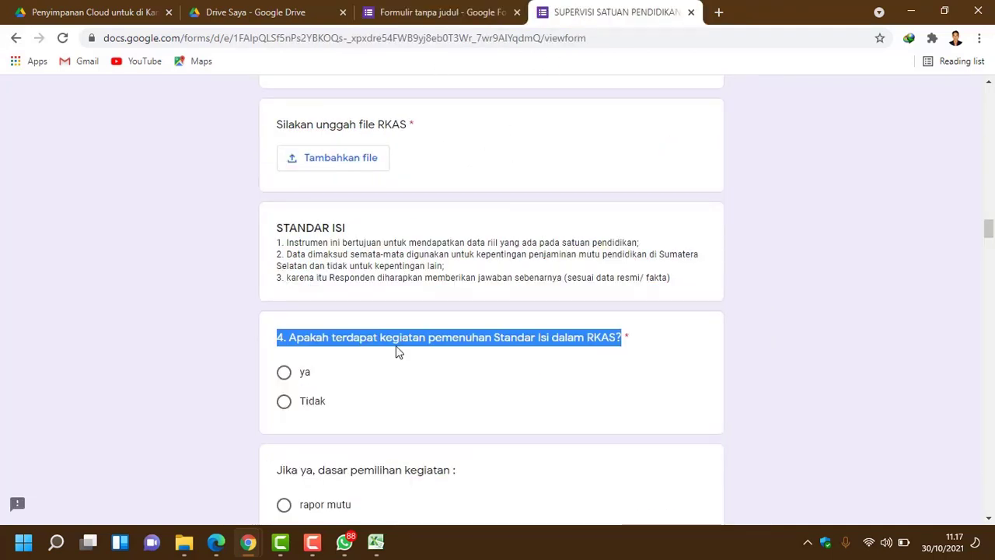
pyautogui.scroll(-1, 323, 414)
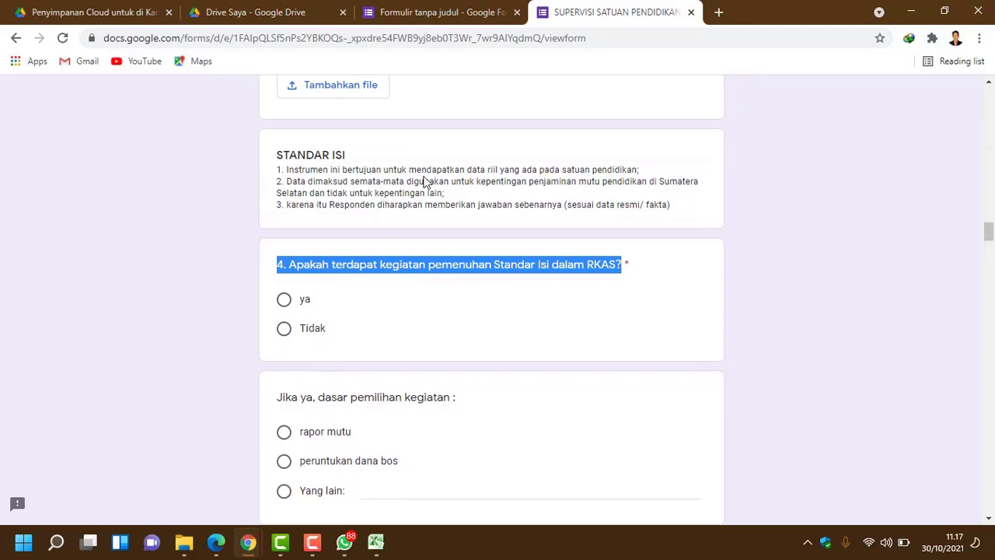
pyautogui.click(482, 16)
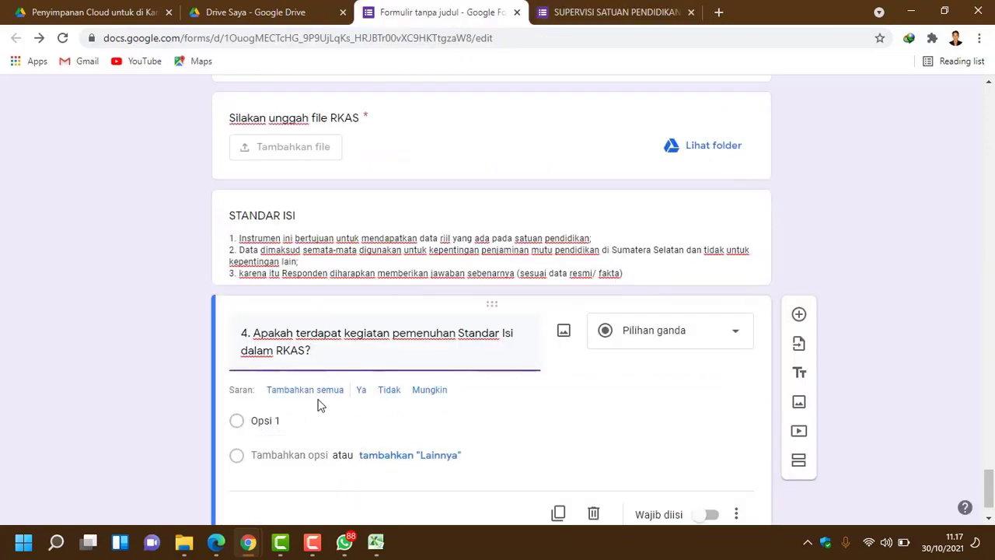
pyautogui.click(362, 390)
pyautogui.click(363, 392)
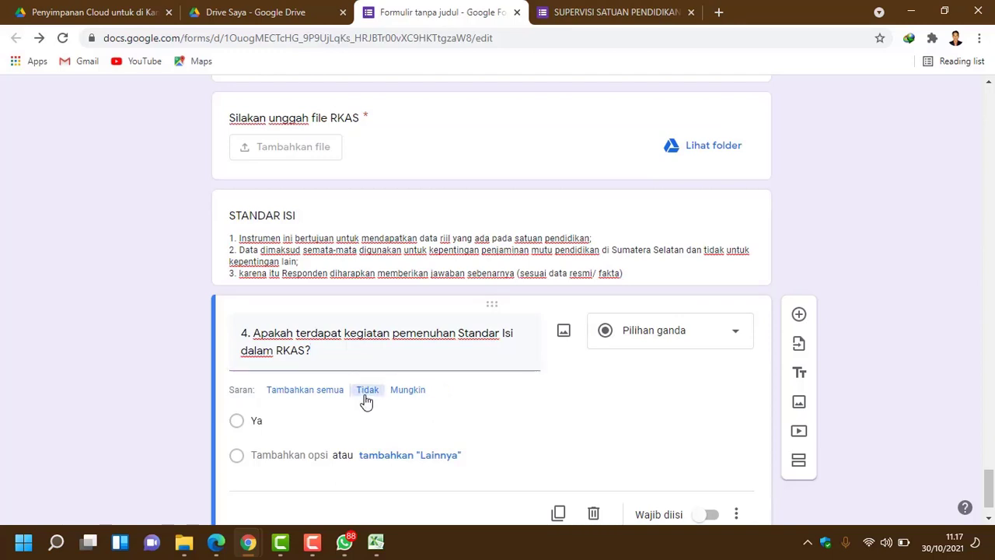
pyautogui.scroll(-1, 599, 435)
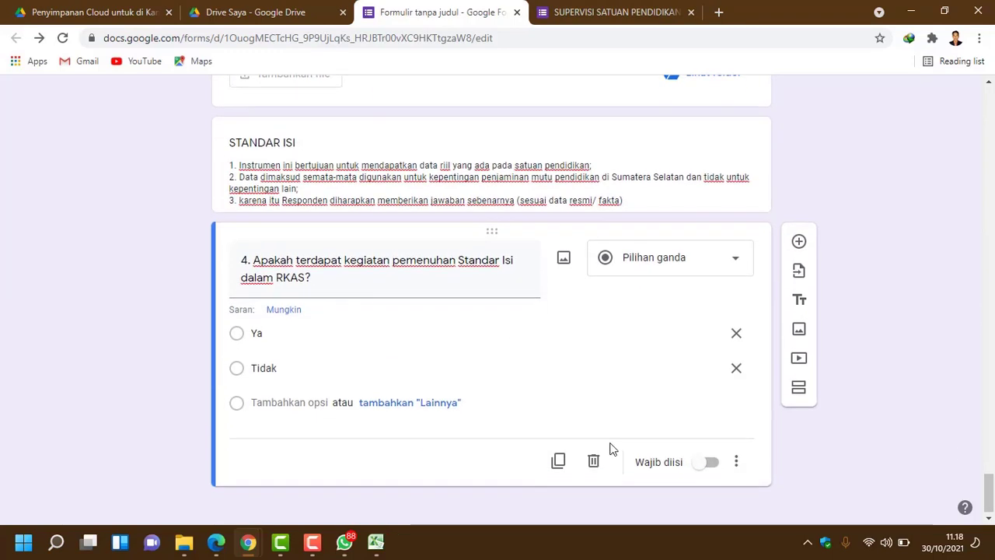
pyautogui.click(714, 463)
pyautogui.scroll(2, 591, 374)
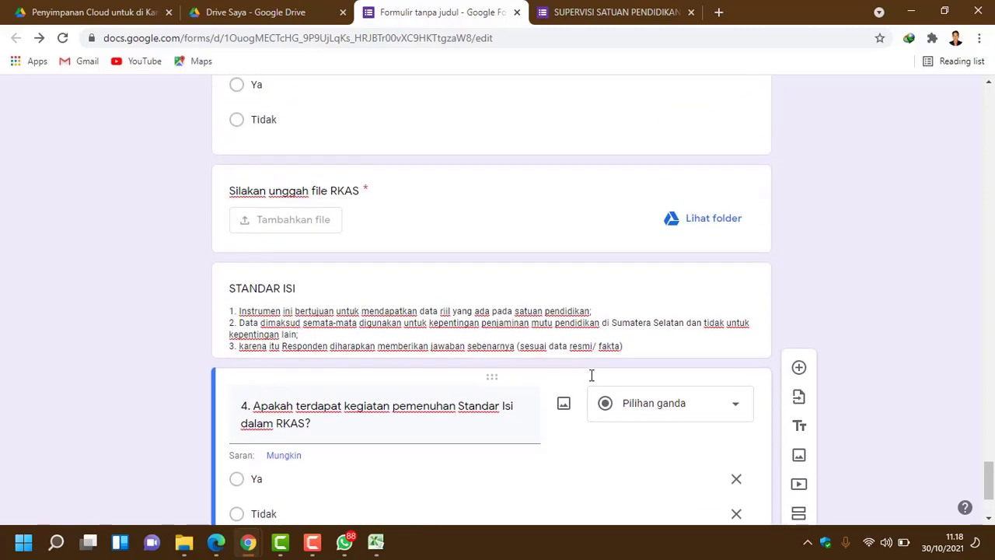
pyautogui.scroll(4, 591, 375)
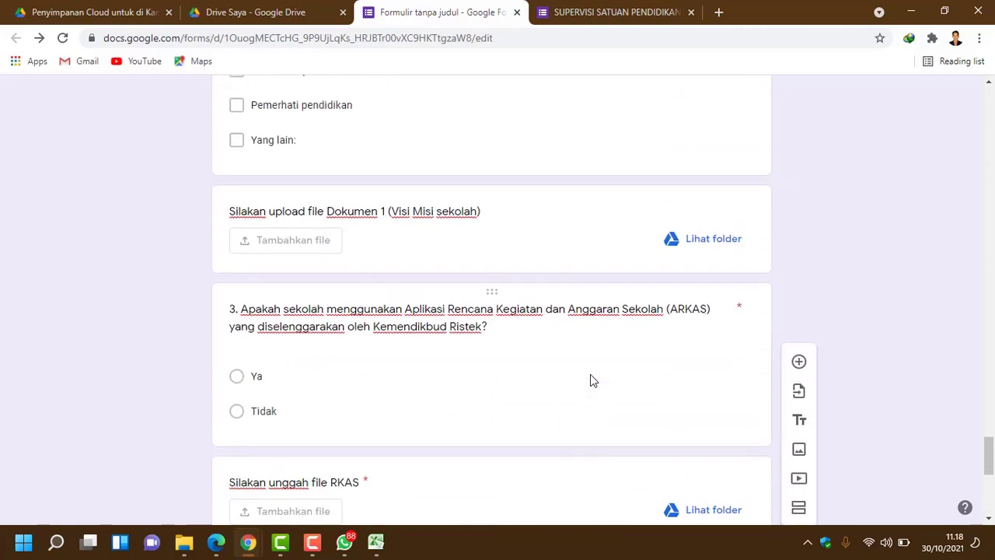
pyautogui.scroll(-6, 590, 377)
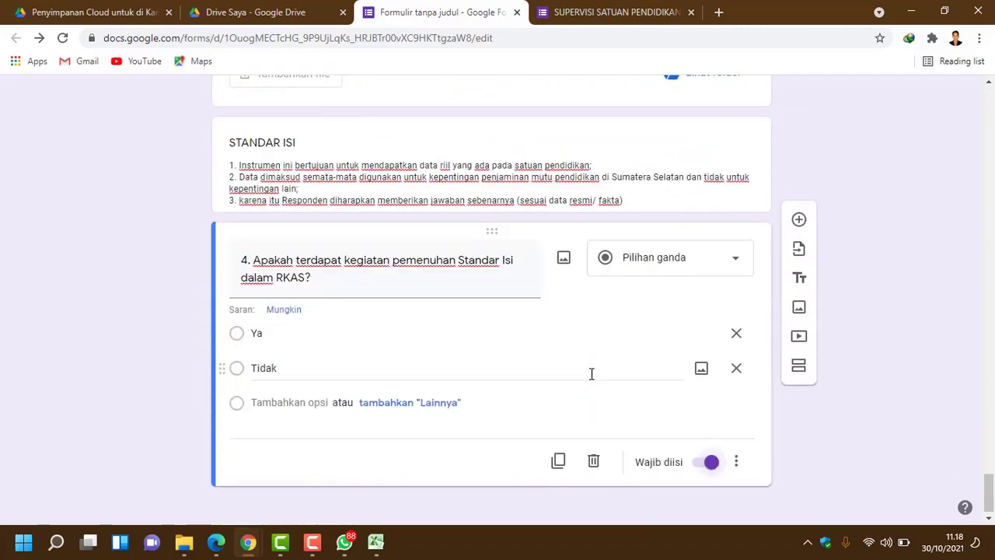
pyautogui.scroll(2, 591, 374)
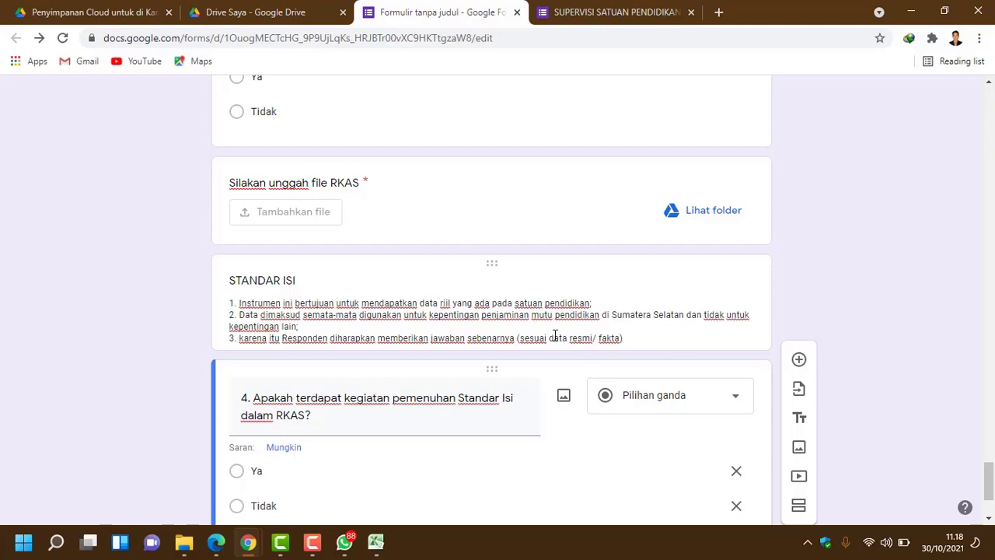
# Step: Scroll up through the copied form from question 4 to the 'SUPERVISI SATUAN PENDIDIKAN 2021' title
pyautogui.scroll(2, 555, 336)
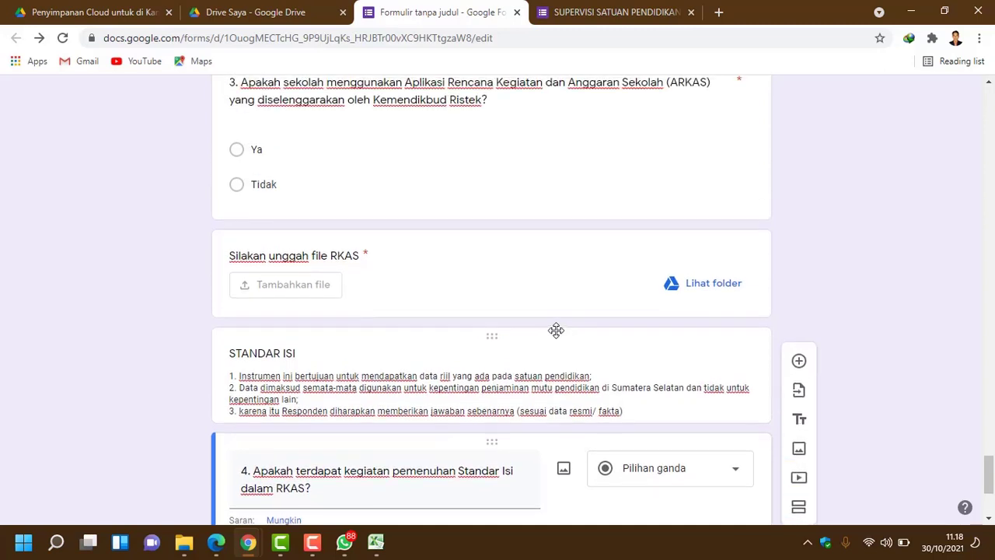
pyautogui.scroll(4, 556, 330)
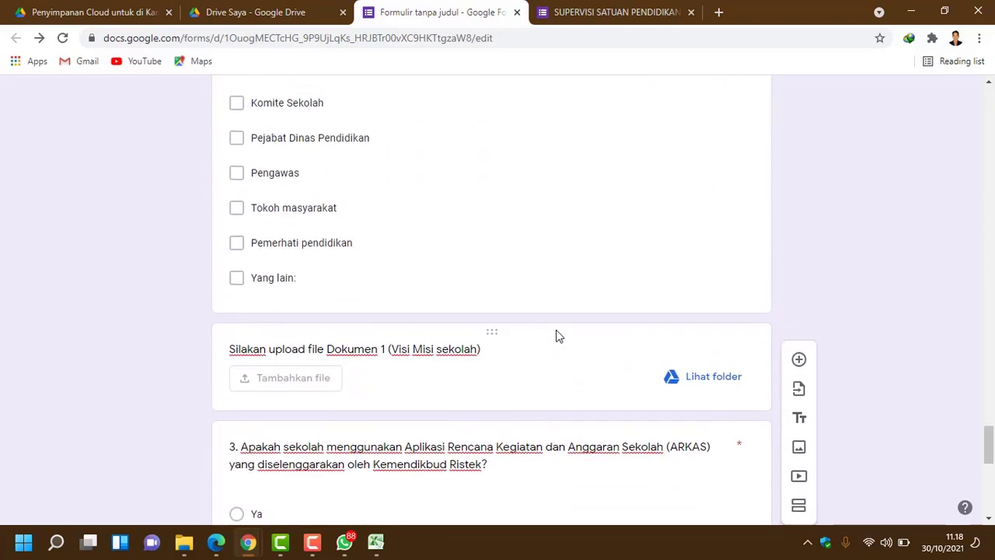
pyautogui.scroll(1, 556, 336)
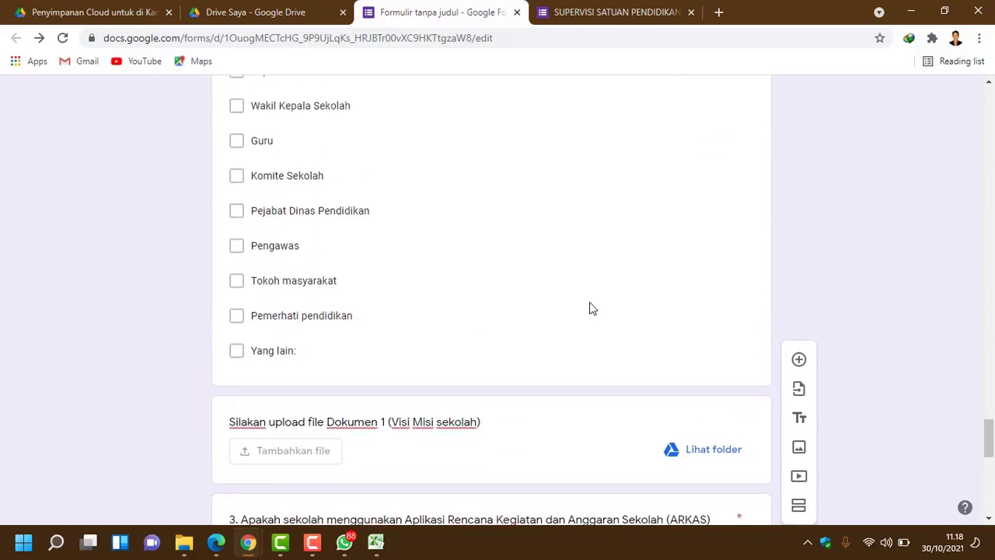
pyautogui.scroll(5, 599, 297)
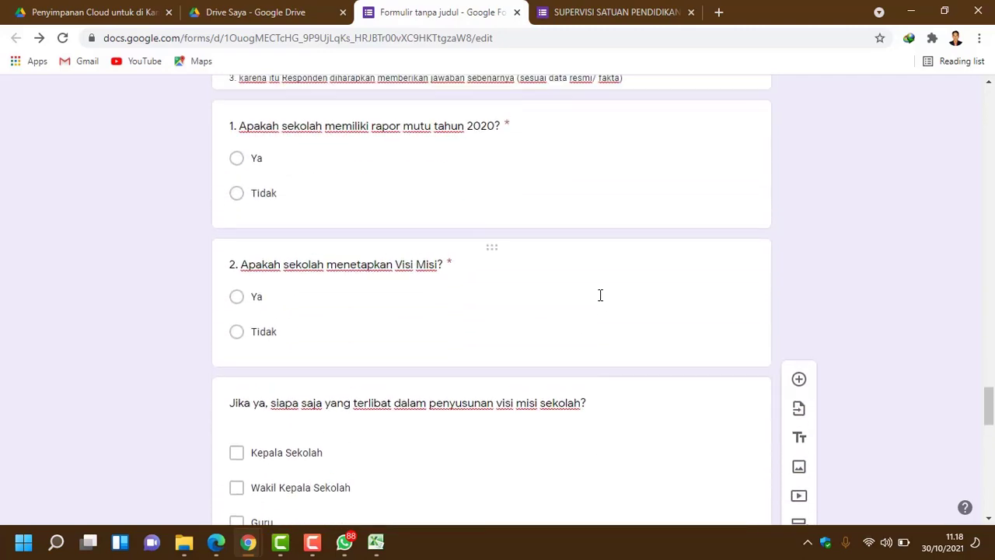
pyautogui.scroll(8, 600, 295)
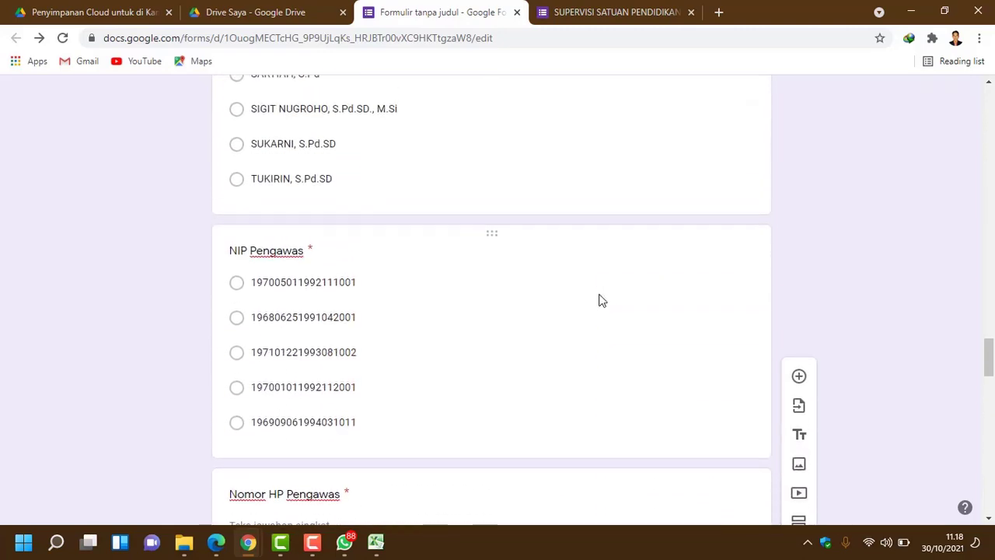
pyautogui.scroll(10, 598, 299)
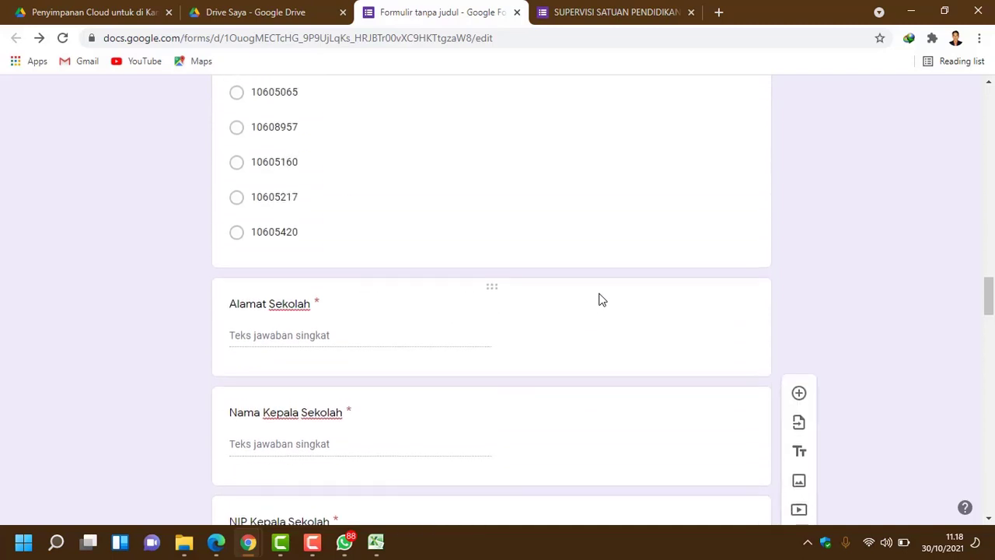
pyautogui.scroll(14, 599, 299)
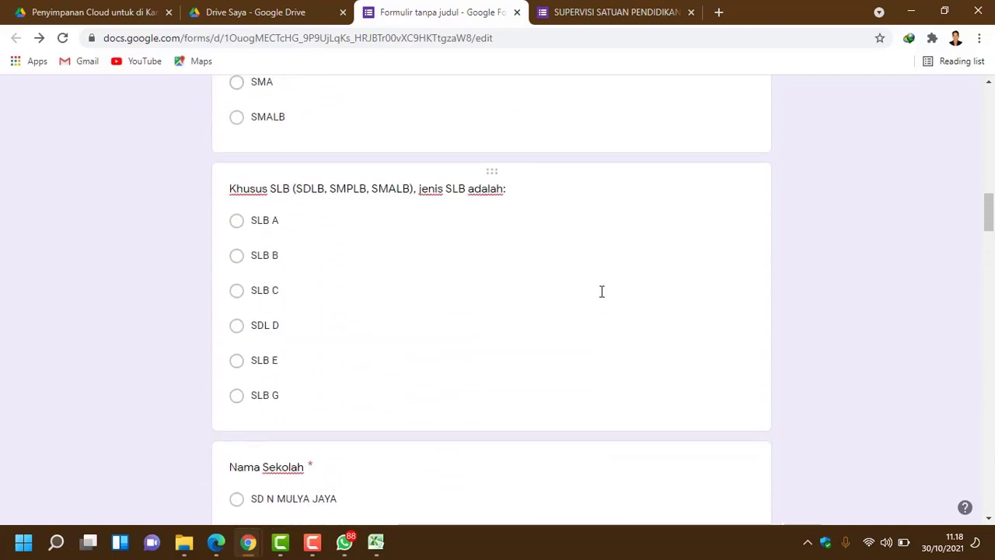
pyautogui.scroll(10, 601, 291)
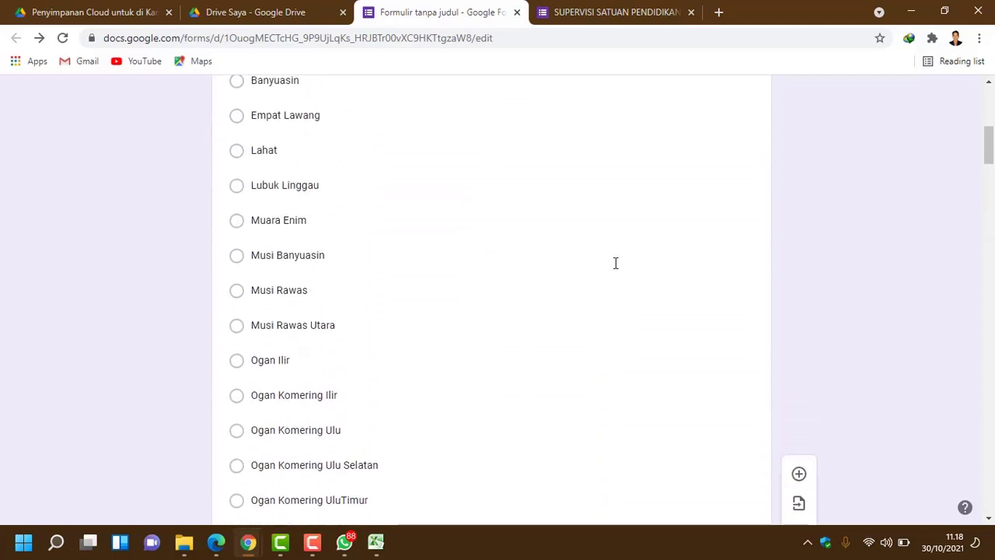
pyautogui.scroll(6, 615, 263)
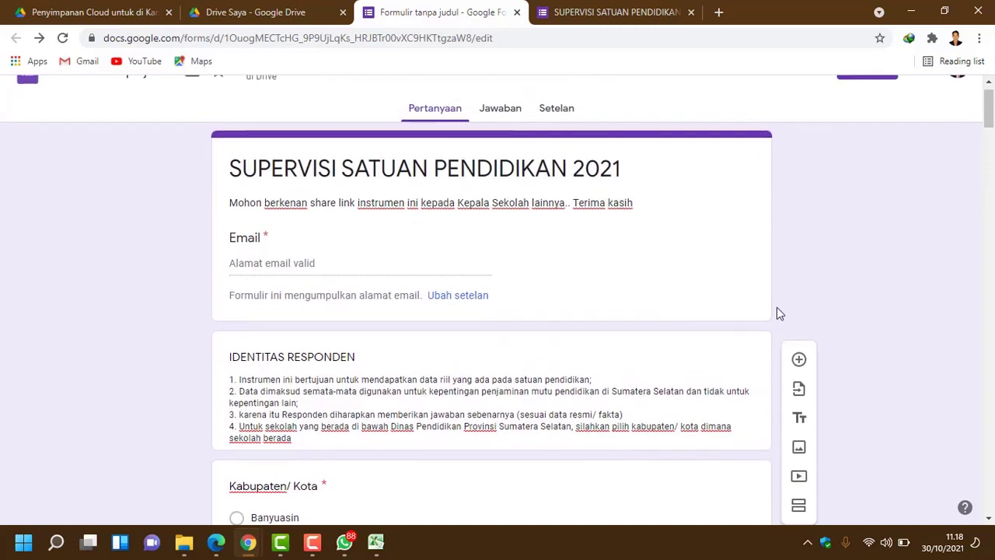
pyautogui.scroll(1, 699, 327)
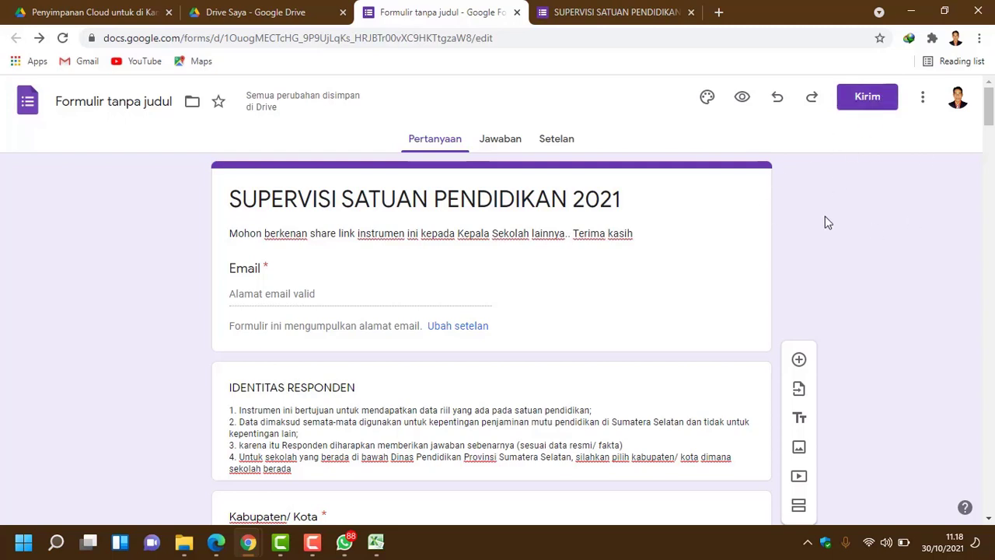
# Step: Generate the shortened forms.gle link in the Kirim dialog and copy it to the clipboard
pyautogui.click(872, 110)
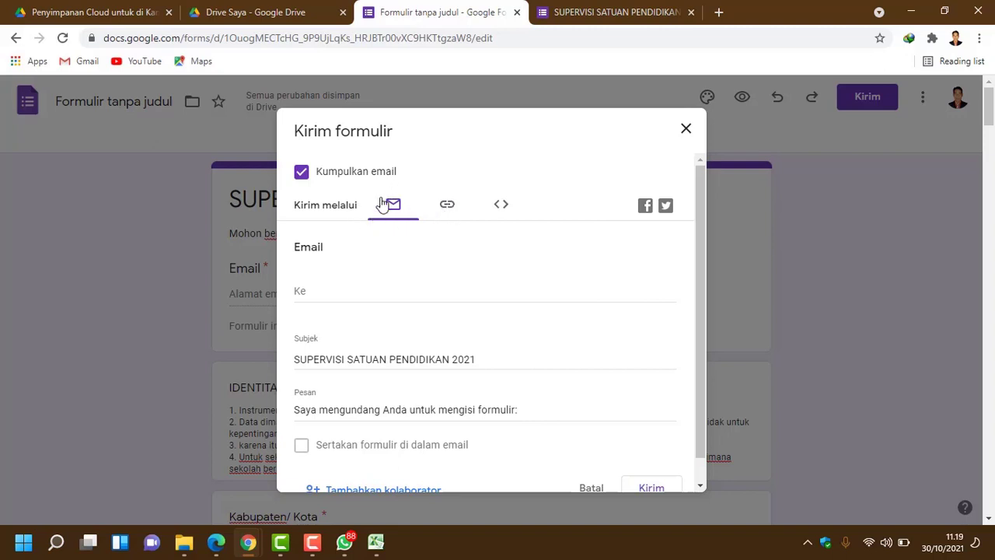
pyautogui.click(455, 208)
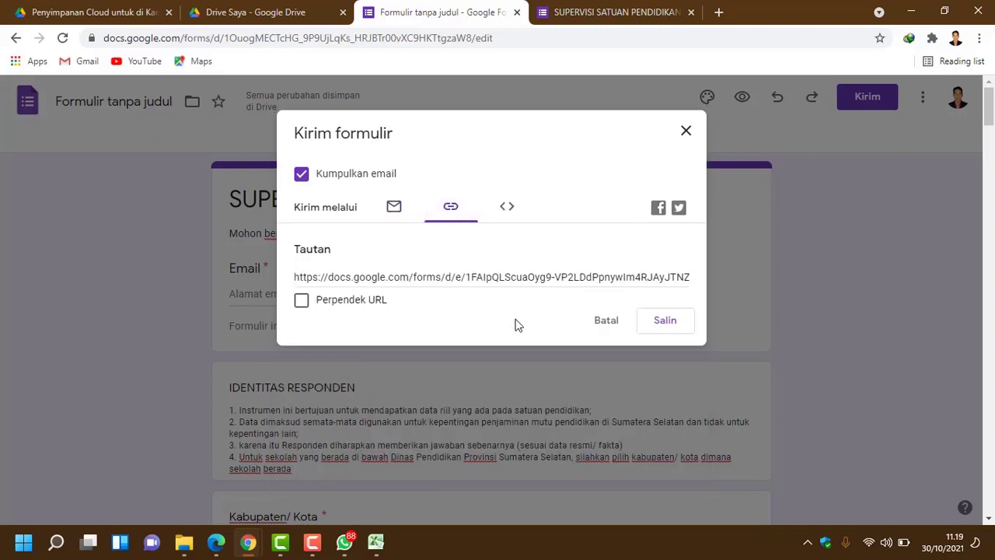
pyautogui.scroll(-1, 519, 325)
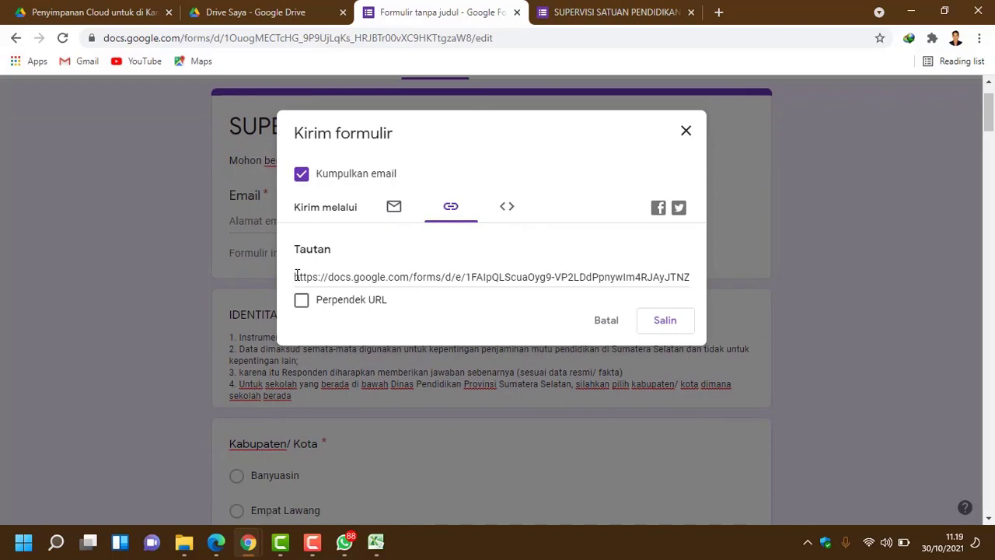
pyautogui.click(339, 281)
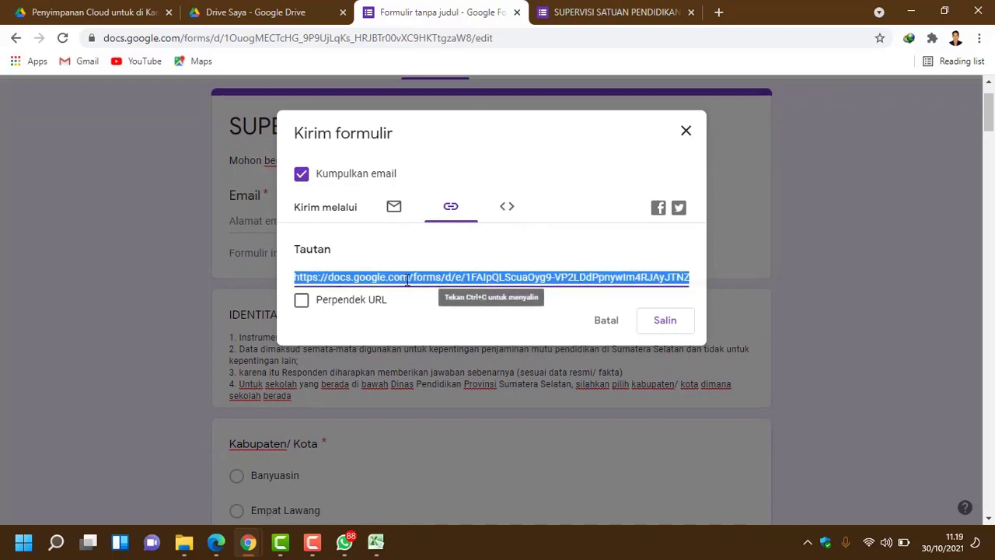
pyautogui.click(354, 322)
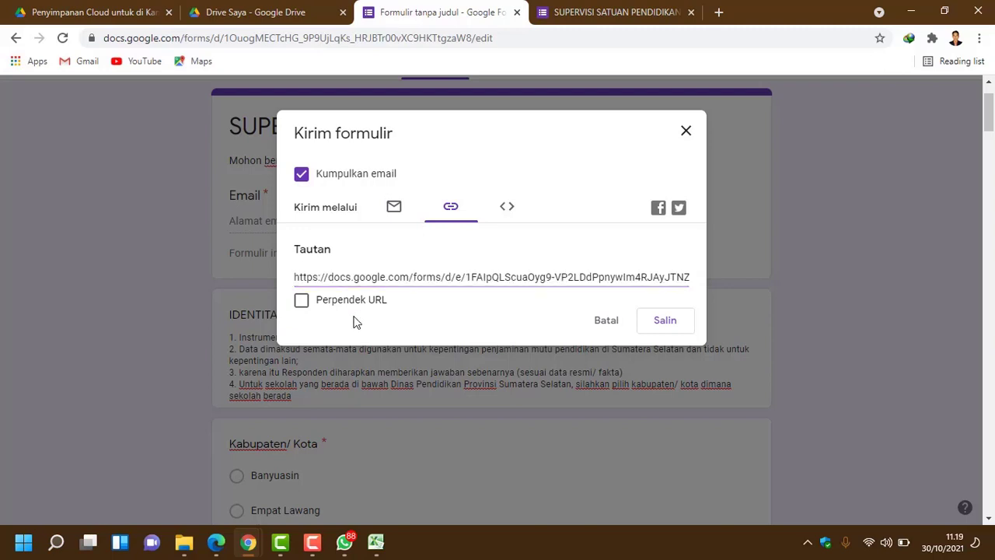
pyautogui.click(302, 302)
pyautogui.hotkey('ctrl', 'c')
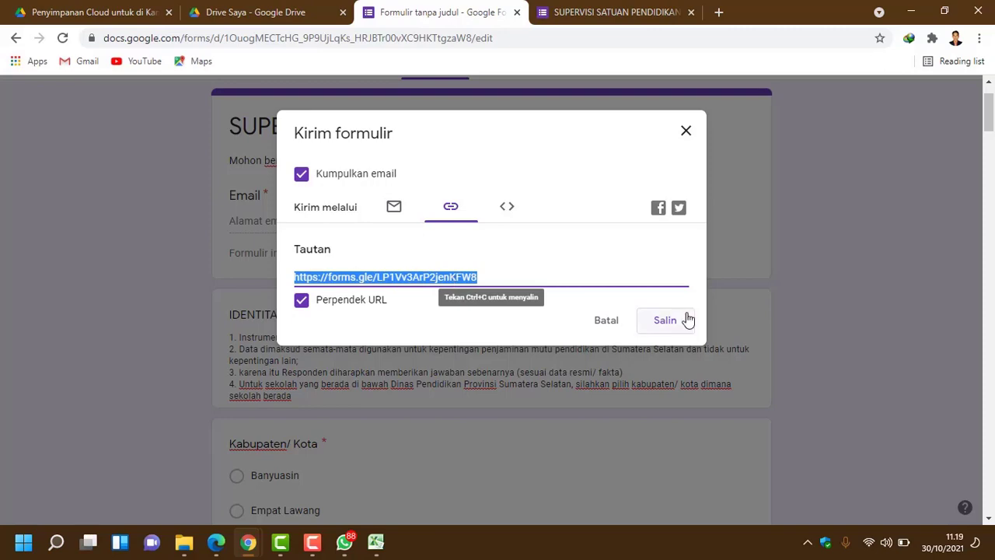
pyautogui.click(665, 330)
pyautogui.click(666, 329)
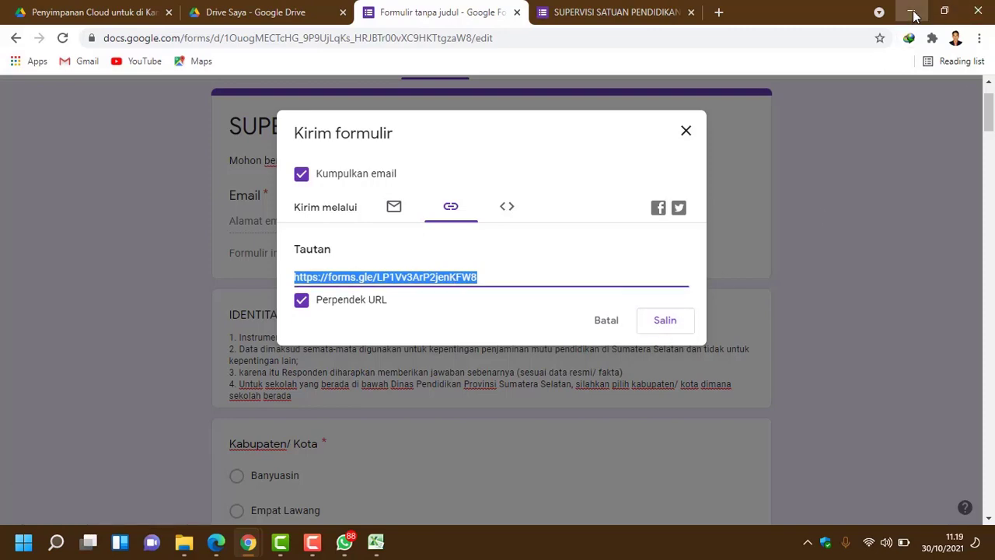
pyautogui.click(914, 15)
# Step: Minimize the open windows to bring up WhatsApp's chat list
pyautogui.click(914, 16)
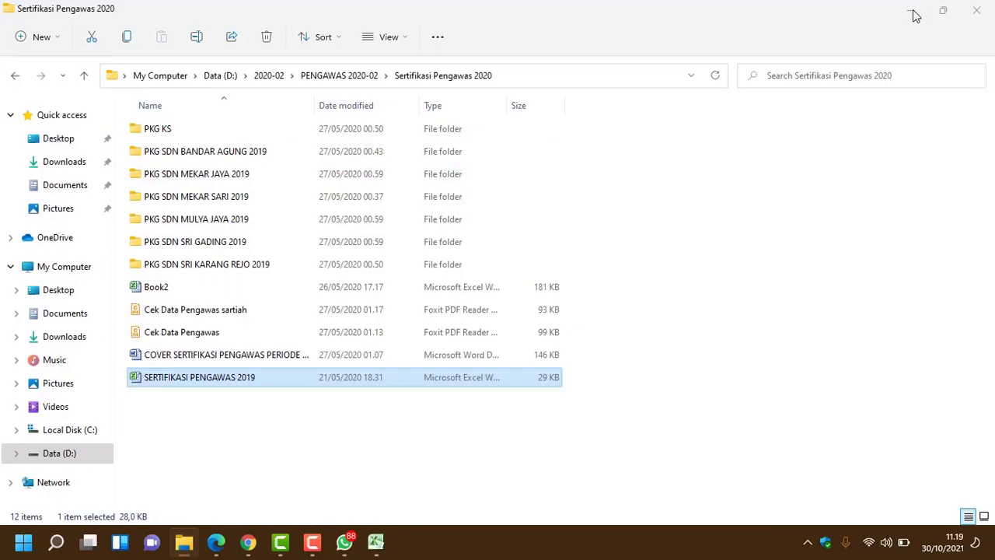
pyautogui.click(912, 13)
pyautogui.scroll(3, 151, 267)
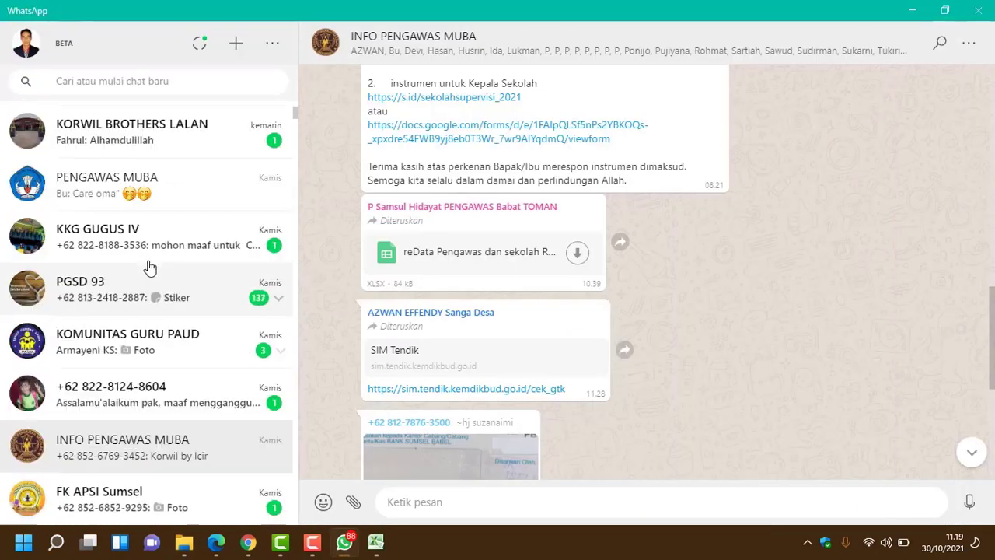
pyautogui.scroll(-1, 171, 355)
pyautogui.scroll(5, 172, 358)
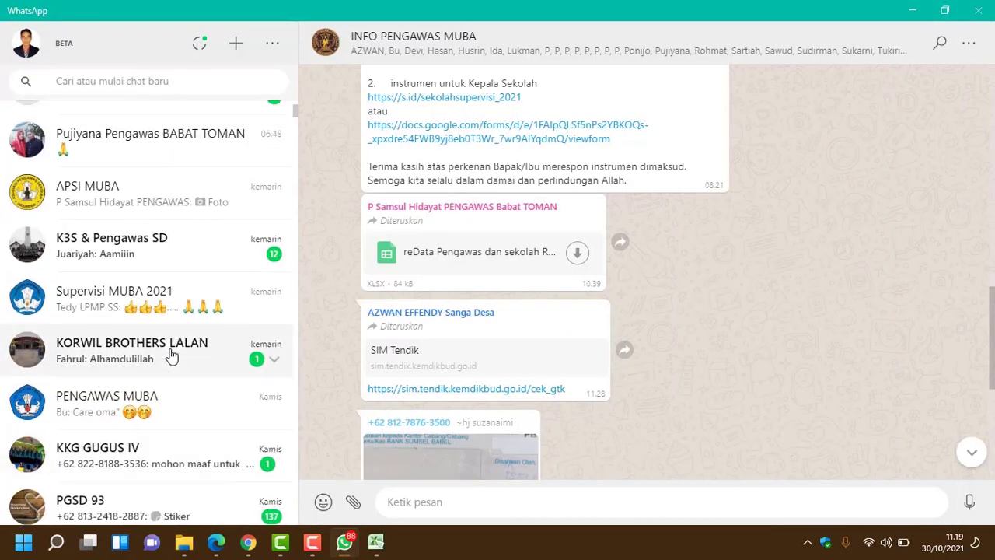
pyautogui.scroll(5, 172, 345)
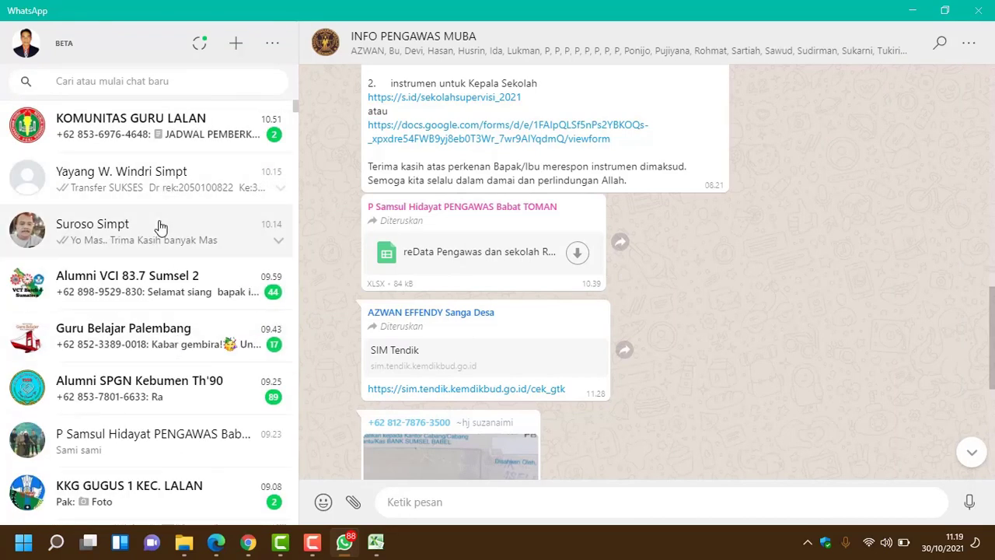
pyautogui.scroll(-3, 160, 233)
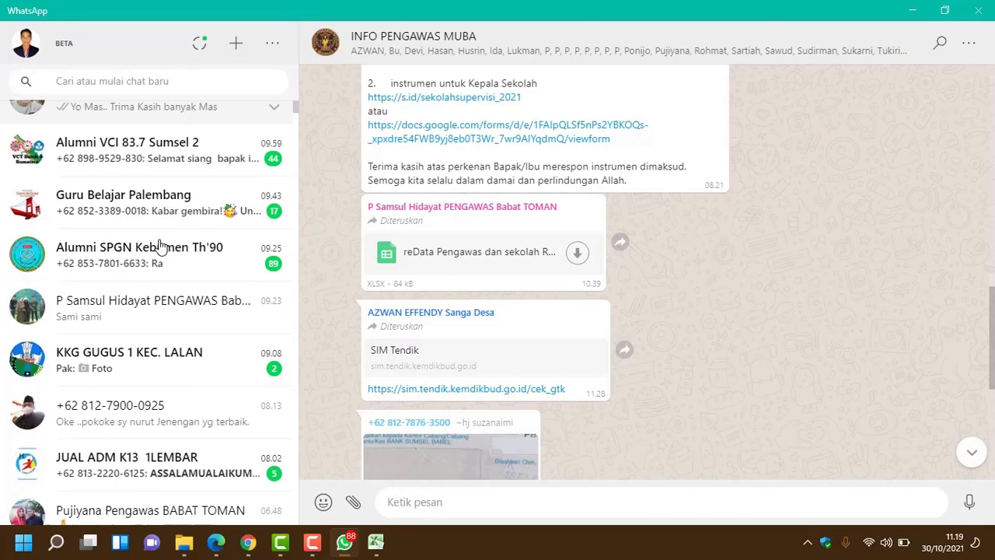
# Step: Search for the contact in WhatsApp and send them the pasted forms.gle link
pyautogui.click(140, 78)
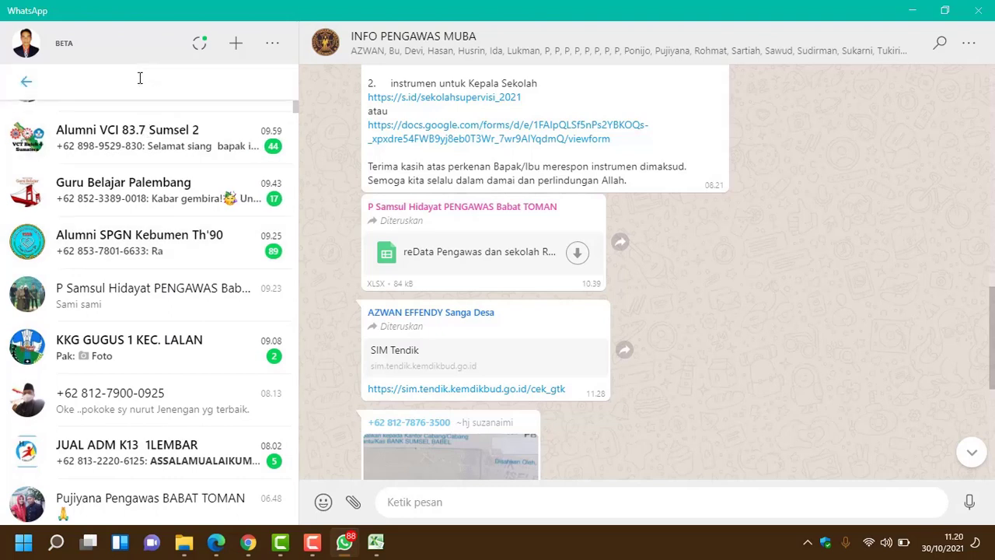
pyautogui.write('jih')
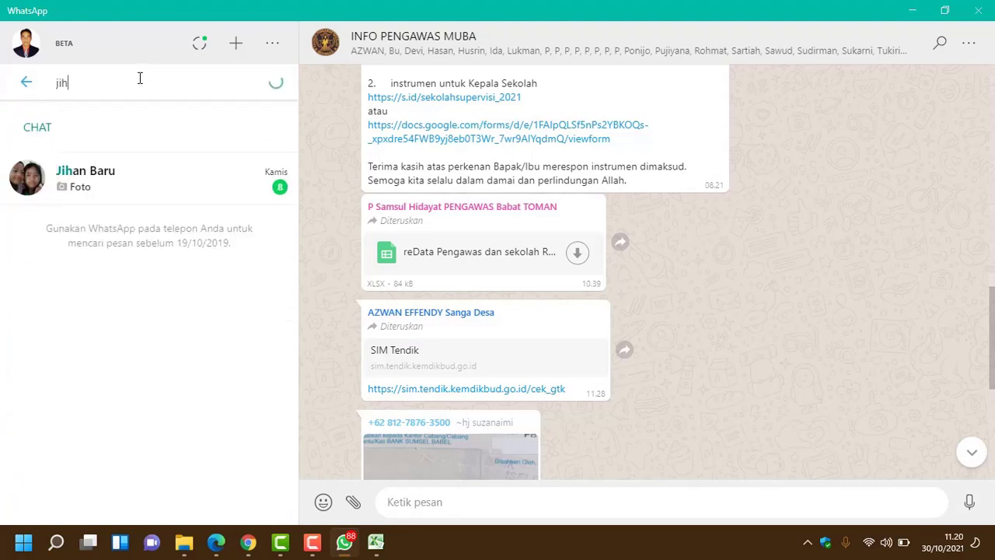
pyautogui.click(140, 178)
pyautogui.click(445, 515)
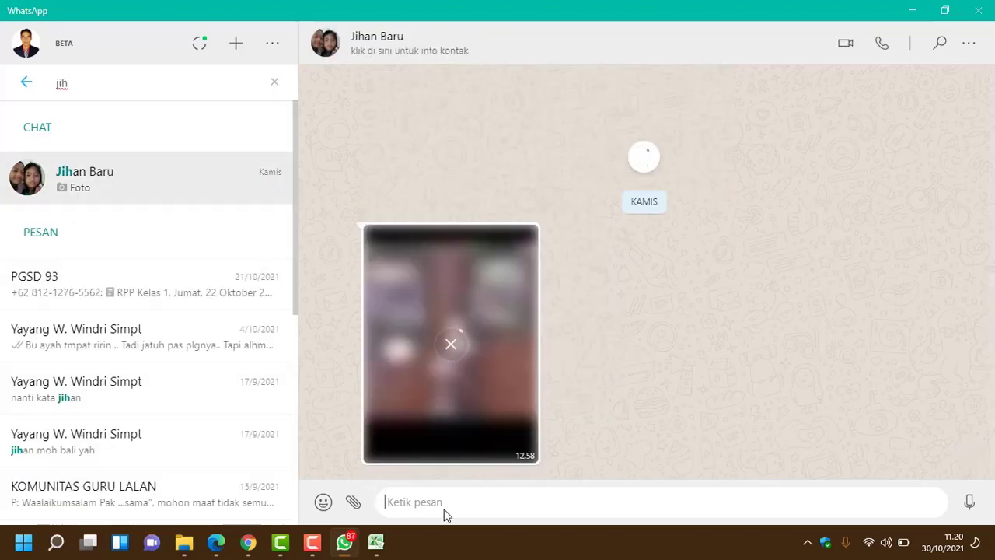
pyautogui.hotkey('ctrl', 'v')
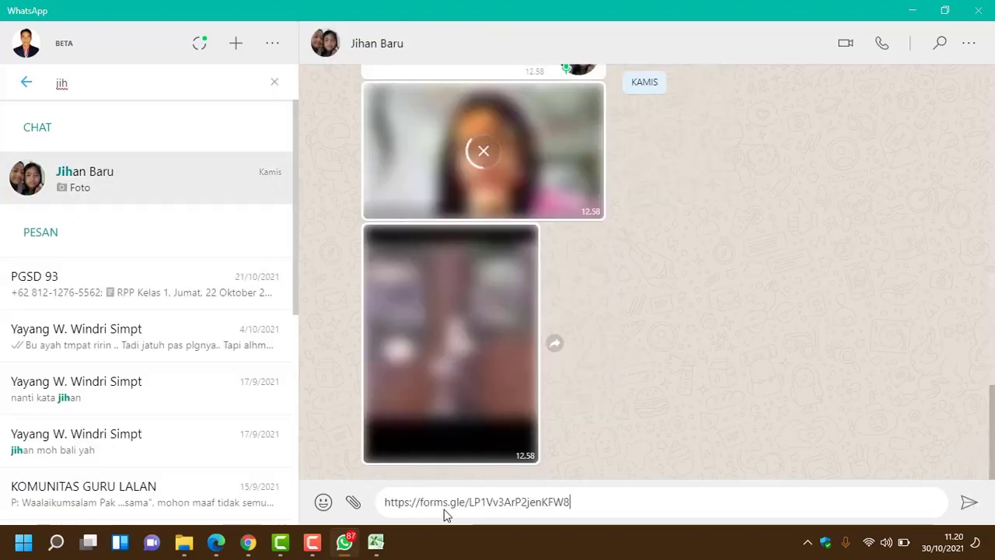
pyautogui.click(970, 505)
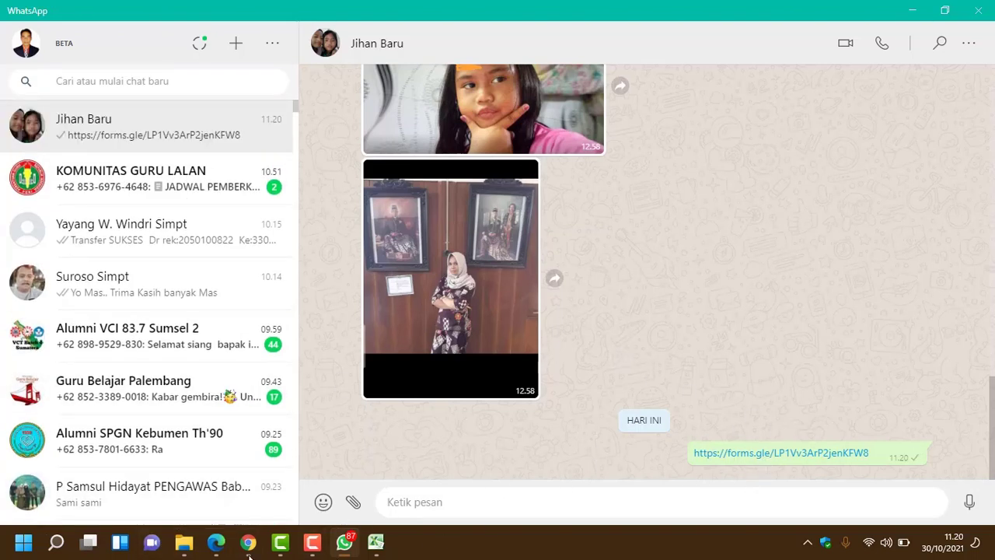
# Step: Close the Kirim formulir dialog in the form editor and return to WhatsApp
pyautogui.moveTo(256, 551)
pyautogui.click(417, 472)
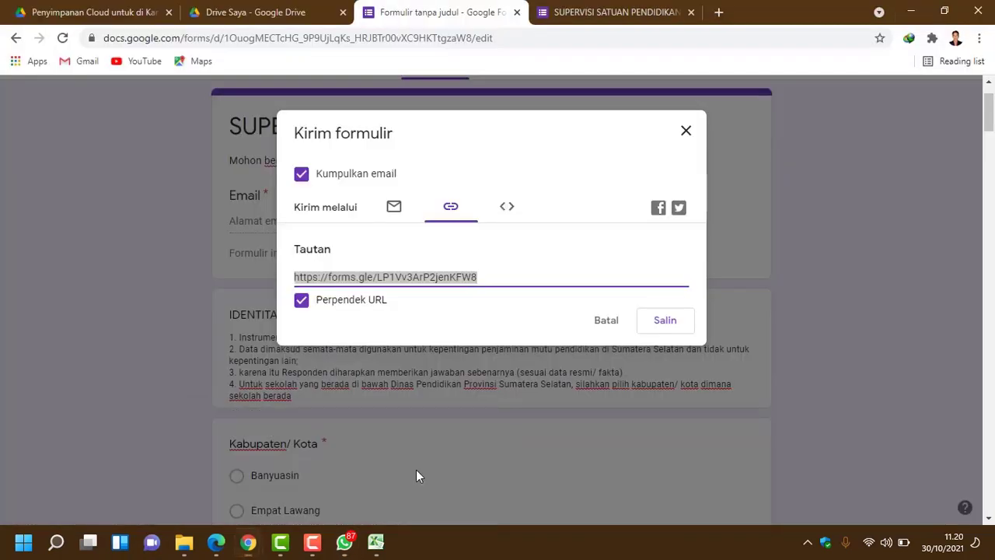
pyautogui.click(688, 132)
pyautogui.click(348, 544)
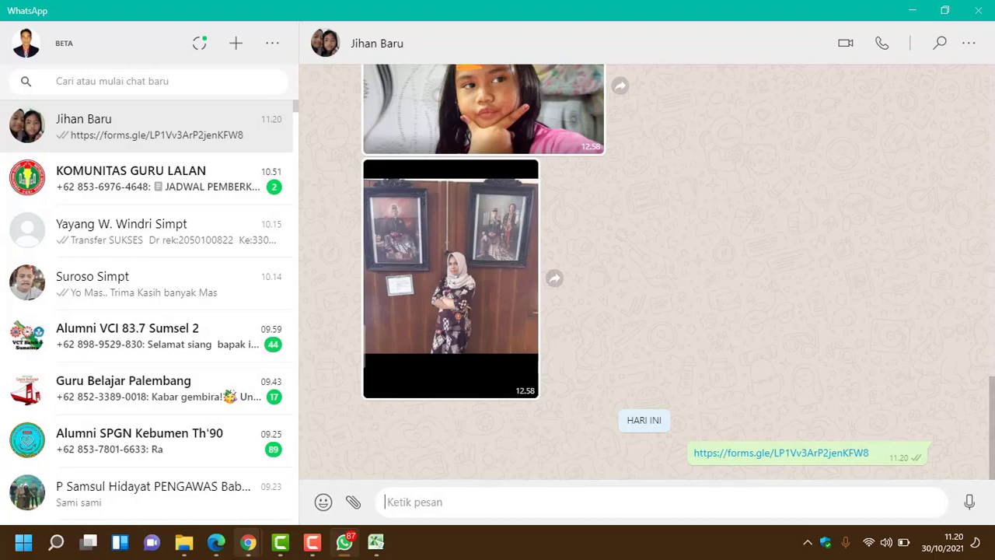
# Step: Bring up the previews of Chrome's open windows from the taskbar
pyautogui.click(248, 541)
# Step: Return to the 'SUPERVISI SATUAN PENDIDIKAN 2021' form editor and scroll through all its questions
pyautogui.click(351, 491)
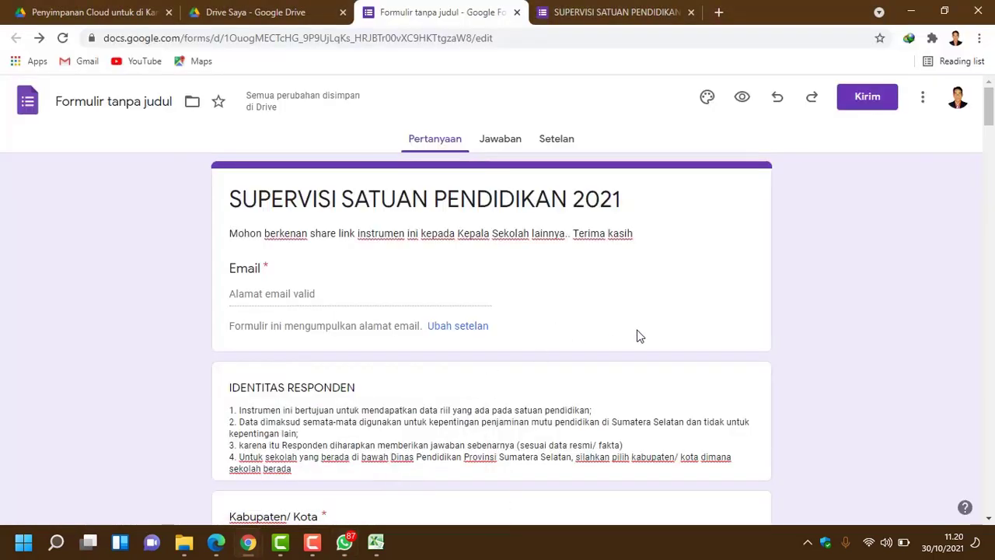
pyautogui.scroll(-20, 698, 300)
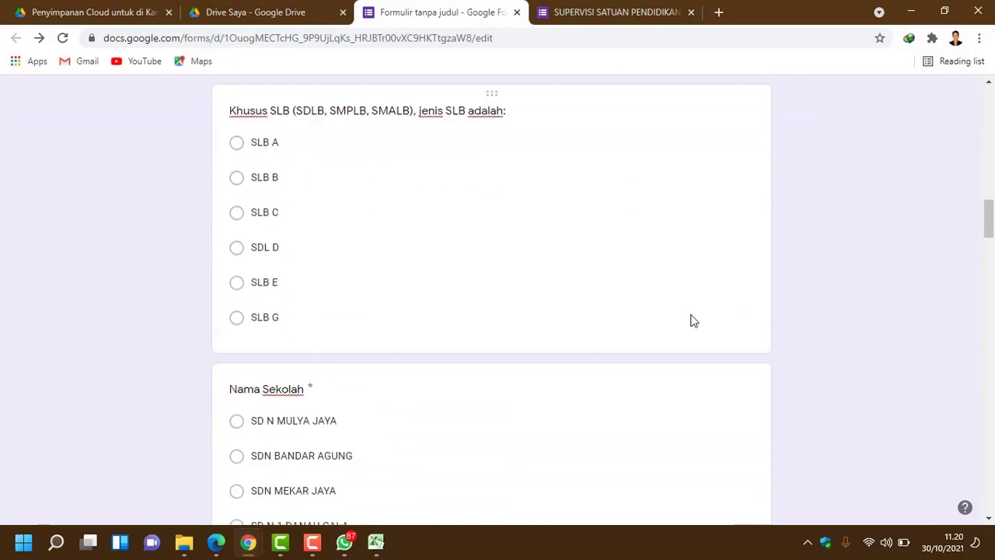
pyautogui.scroll(-20, 693, 322)
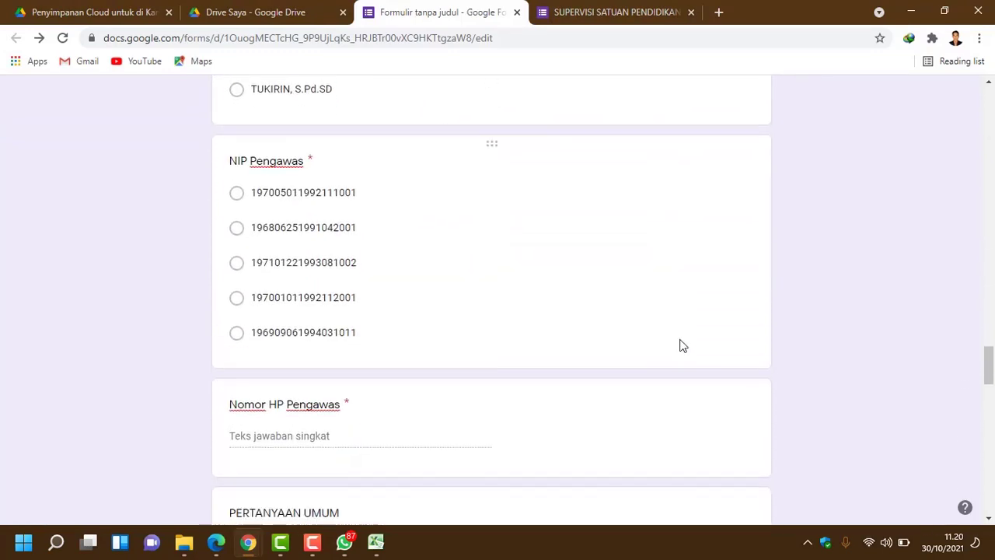
pyautogui.scroll(-20, 681, 345)
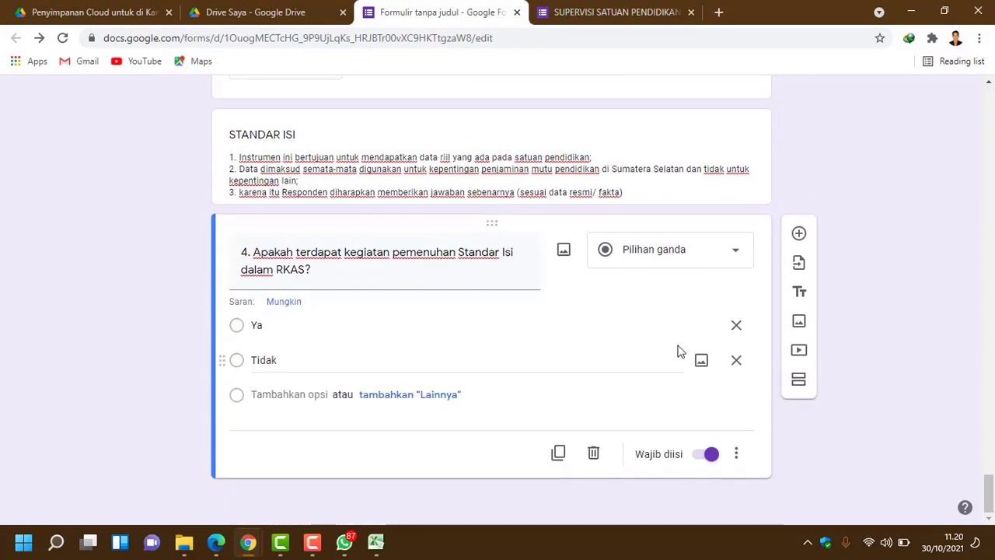
pyautogui.scroll(20, 668, 355)
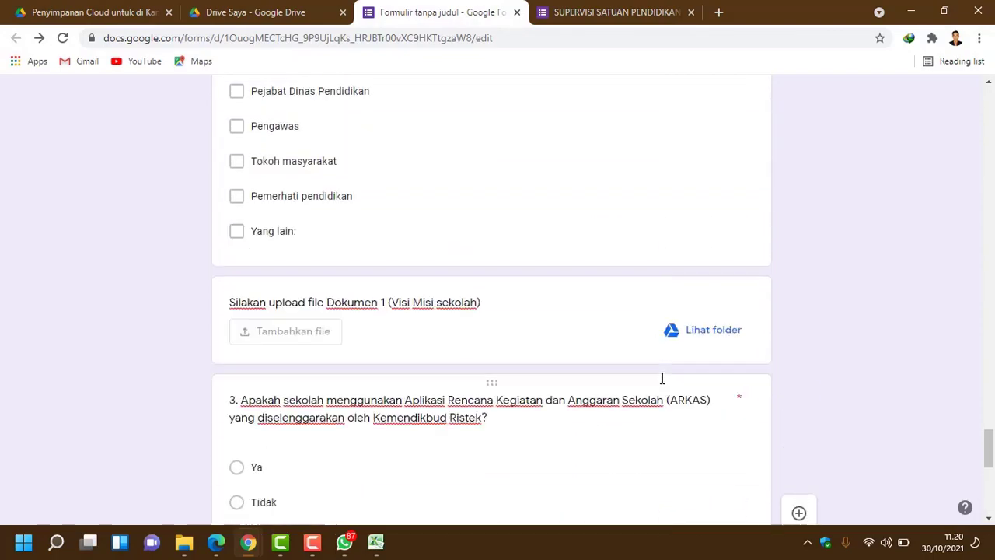
pyautogui.scroll(20, 661, 379)
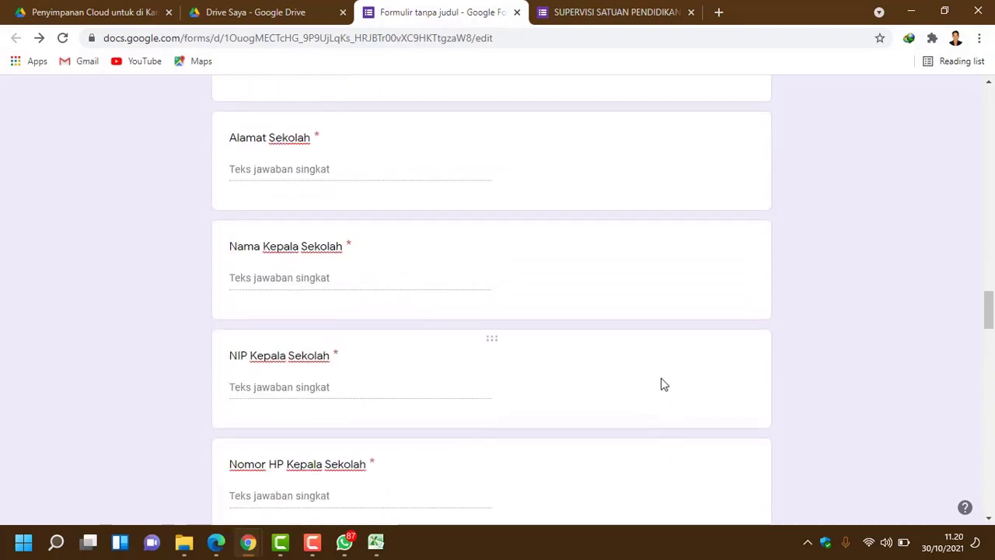
pyautogui.scroll(20, 664, 373)
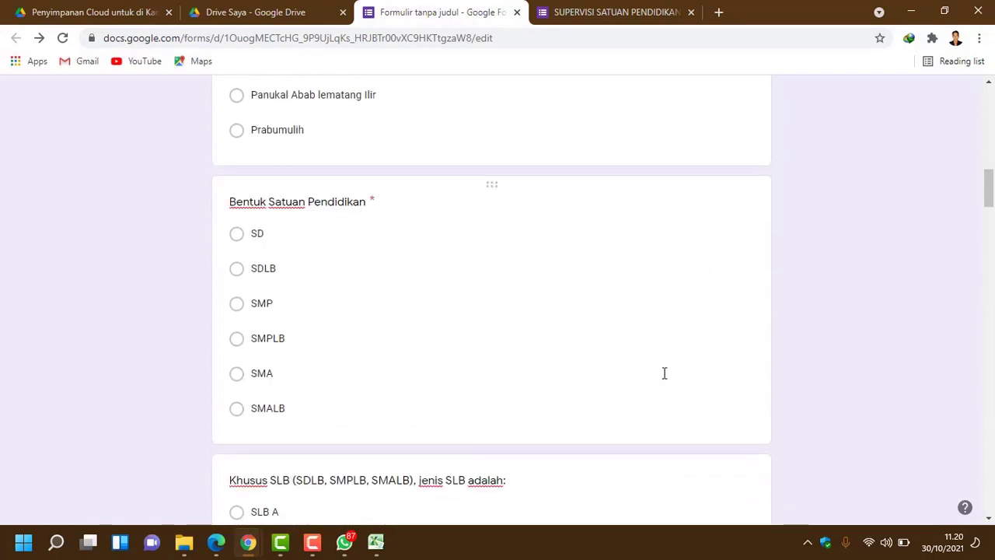
pyautogui.scroll(4, 664, 373)
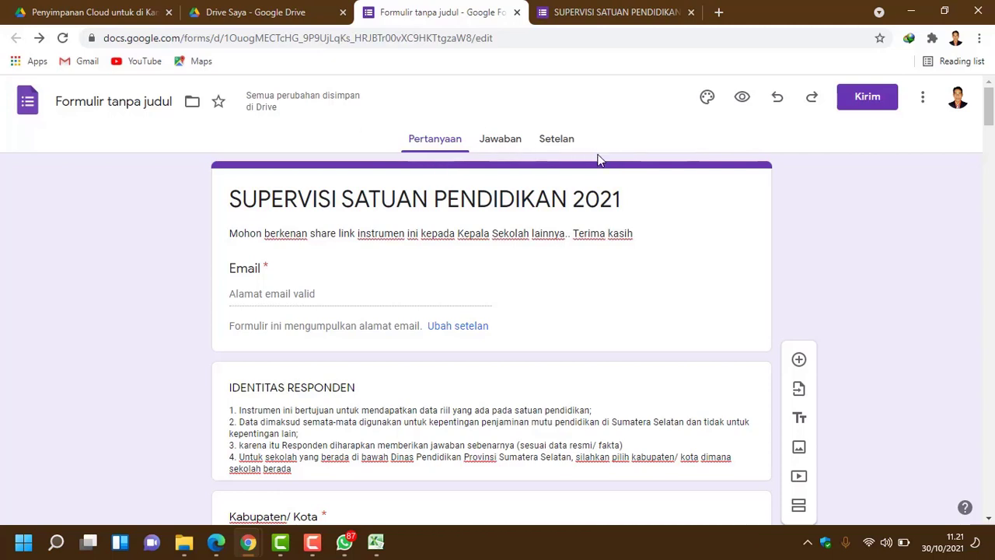
# Step: Check the Setelan settings, then open the Jawaban tab's 'Pilih tujuan jawaban' spreadsheet prompt
pyautogui.click(557, 140)
pyautogui.scroll(-2, 630, 399)
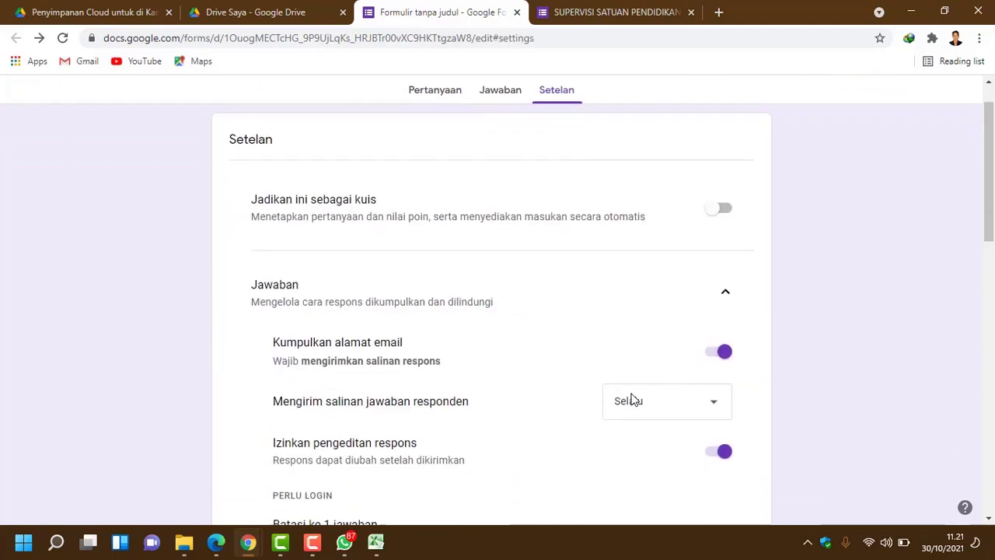
pyautogui.scroll(2, 697, 274)
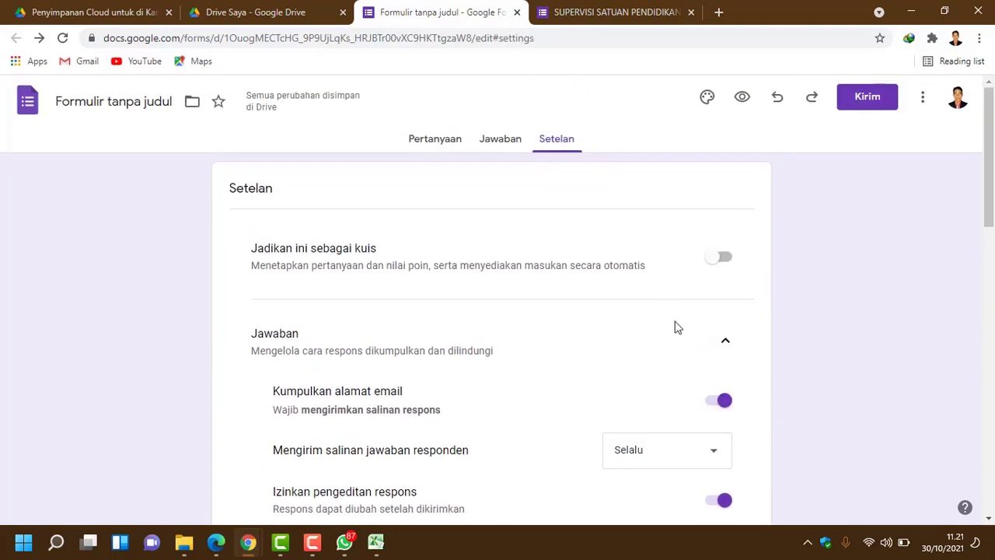
pyautogui.click(492, 147)
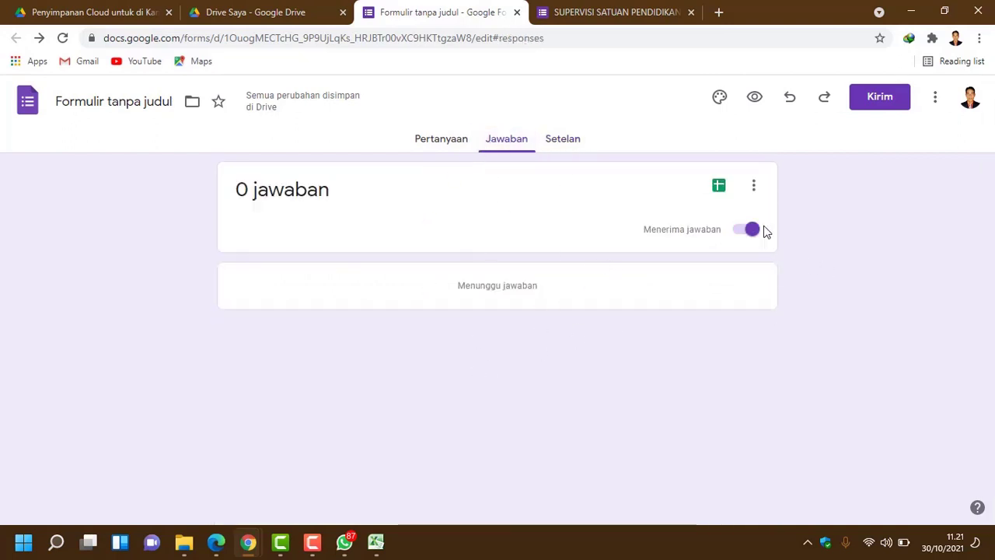
pyautogui.click(720, 186)
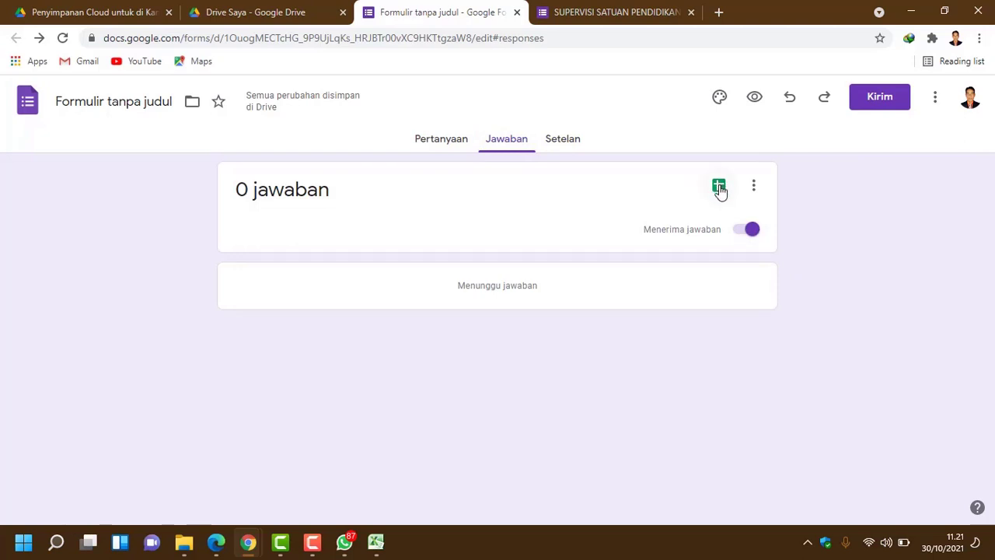
pyautogui.click(719, 188)
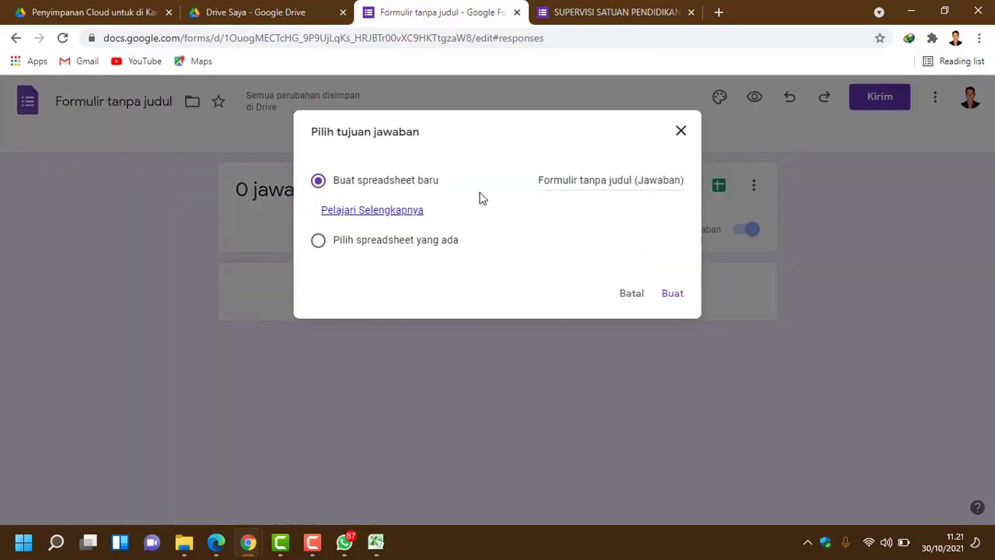
# Step: Copy the title 'SUPERVISI SATUAN PENDIDIKAN 2021' from the live form's respondent view
pyautogui.click(610, 12)
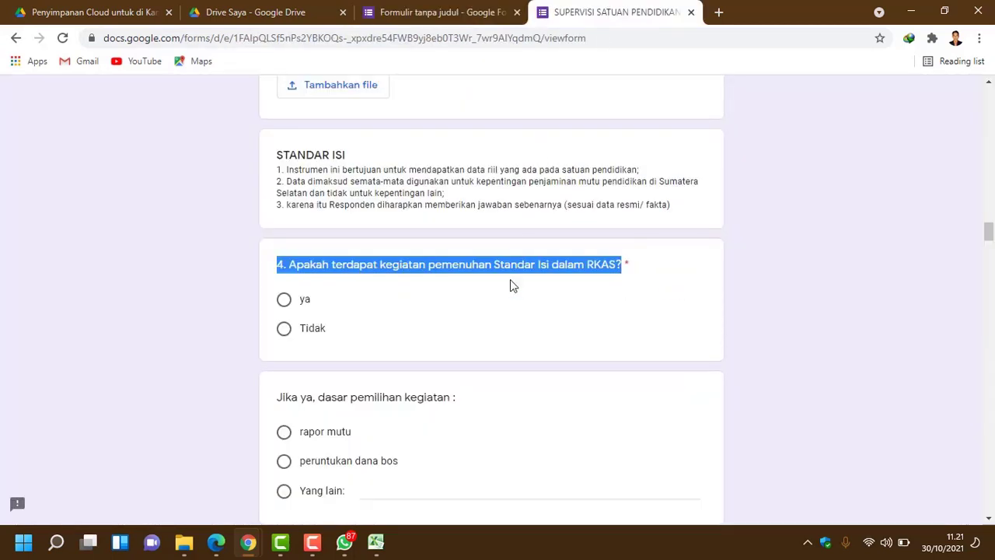
pyautogui.scroll(2, 510, 286)
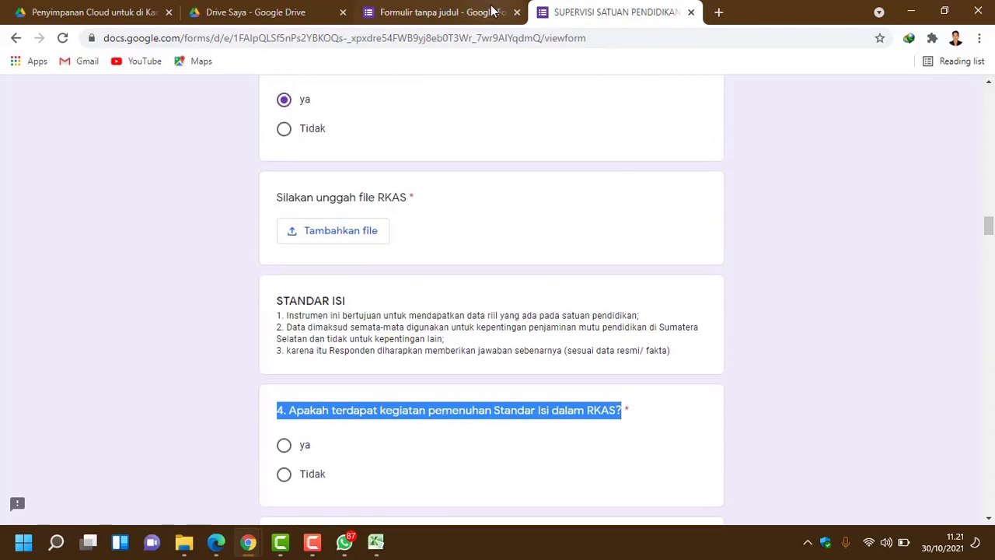
pyautogui.click(491, 11)
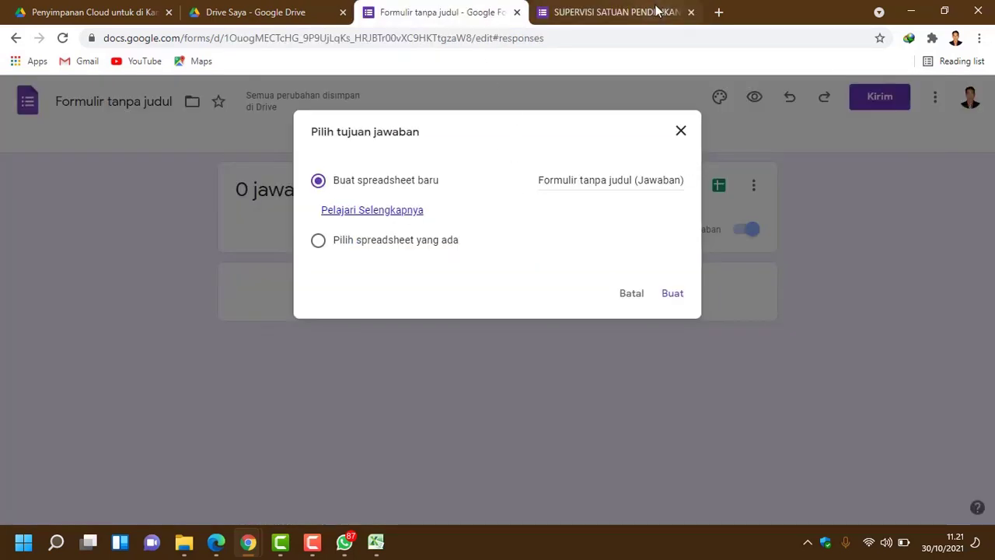
pyautogui.click(656, 10)
pyautogui.scroll(10, 491, 299)
pyautogui.scroll(5, 491, 300)
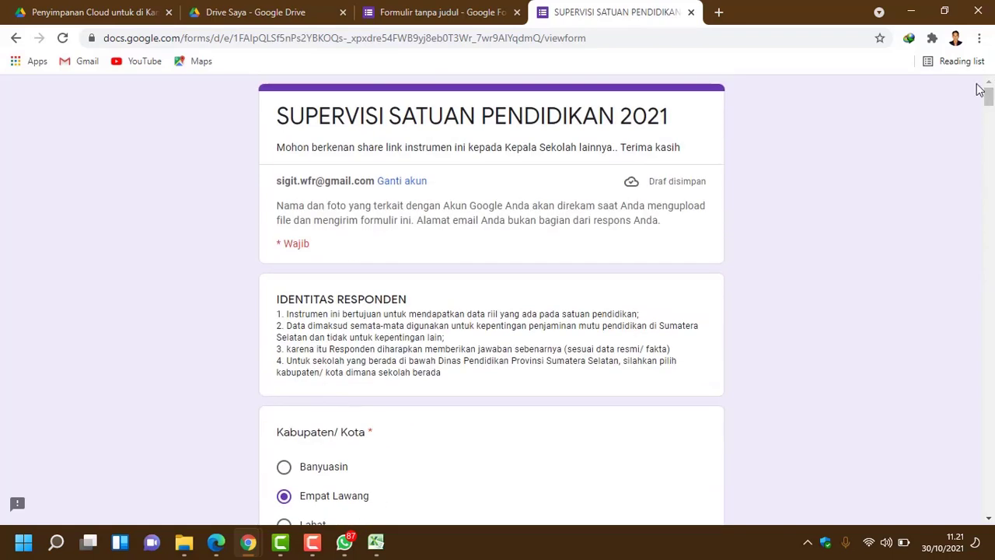
pyautogui.moveTo(670, 117); pyautogui.dragTo(277, 115)
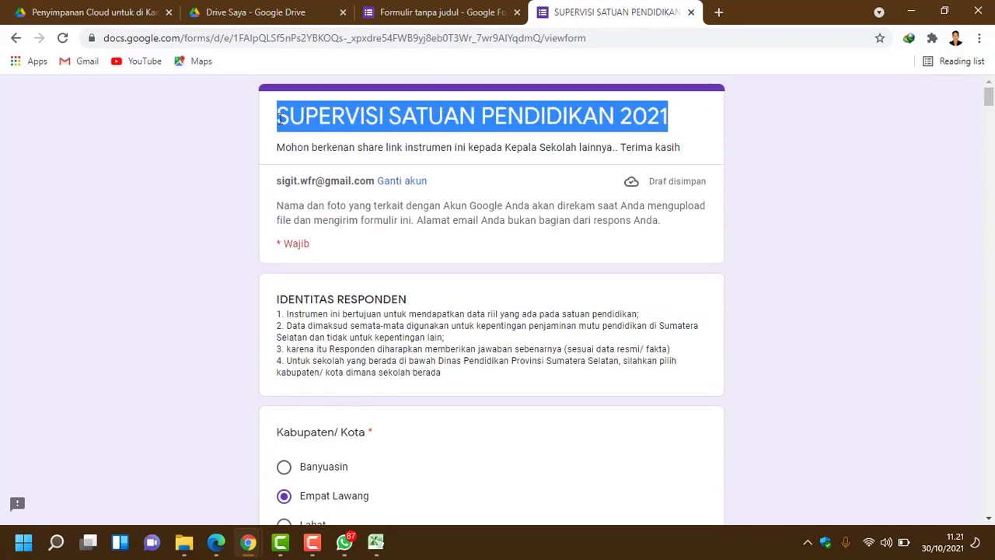
pyautogui.rightClick(284, 118)
pyautogui.click(311, 127)
# Step: Name the new response spreadsheet 'SUPERVISI SATUAN PENDIDIKAN 2021' and create it
pyautogui.click(432, 14)
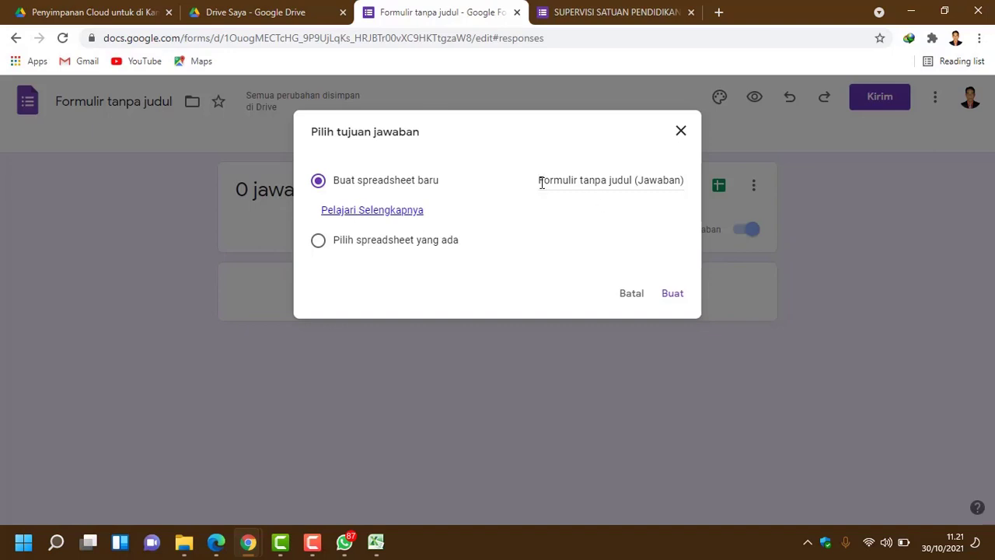
pyautogui.moveTo(540, 181); pyautogui.dragTo(709, 193)
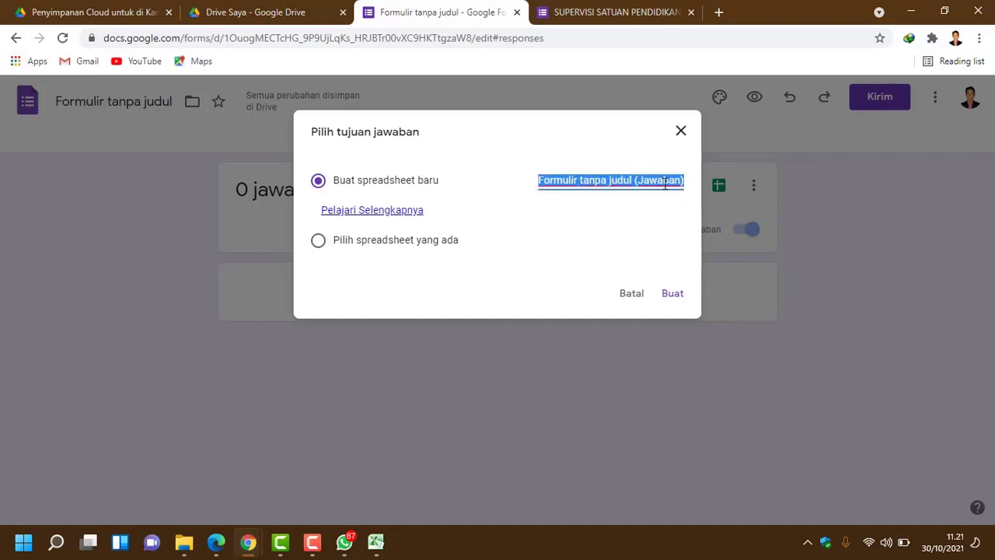
pyautogui.rightClick(664, 182)
pyautogui.click(705, 270)
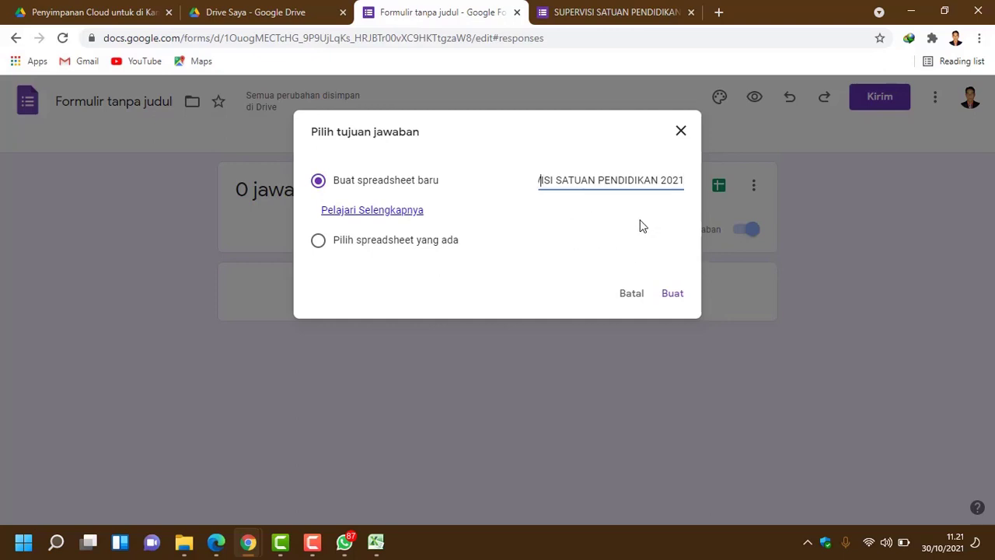
pyautogui.press('Left')
pyautogui.press('Left')
pyautogui.press('Left')
pyautogui.press('Left')
pyautogui.press('Left')
pyautogui.press('Left')
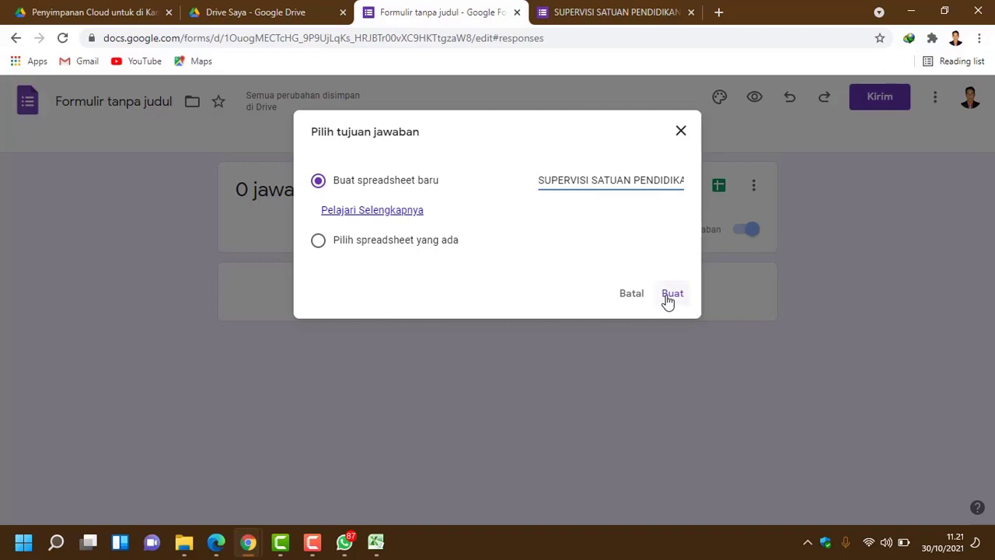
pyautogui.click(670, 295)
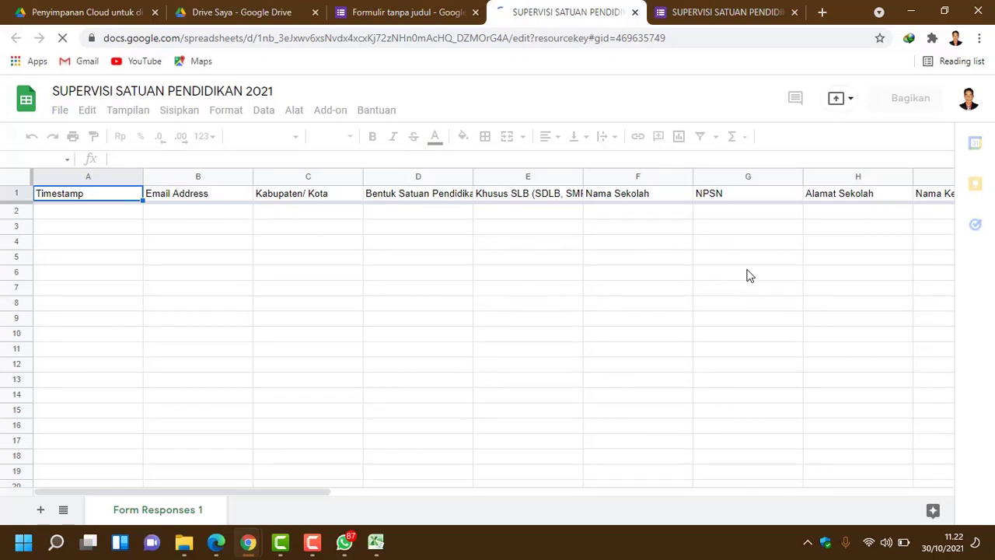
# Step: View the new Form Responses 1 sheet, then return to the form's Responses page
pyautogui.click(723, 17)
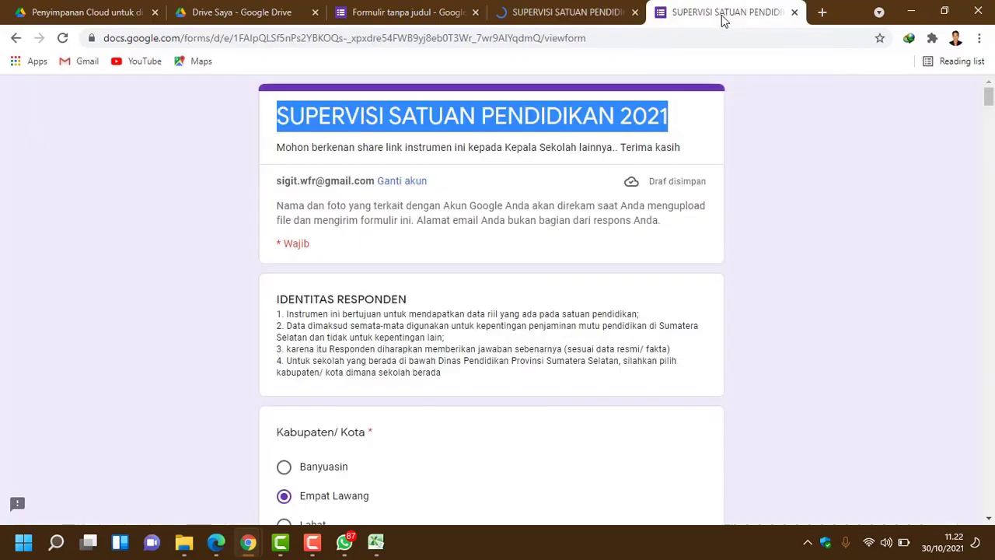
pyautogui.click(551, 11)
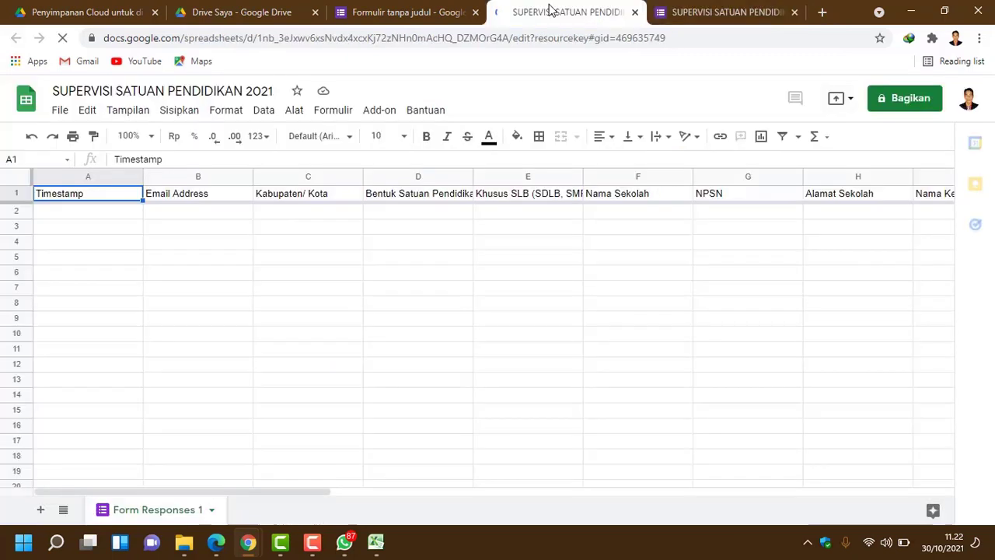
pyautogui.click(418, 21)
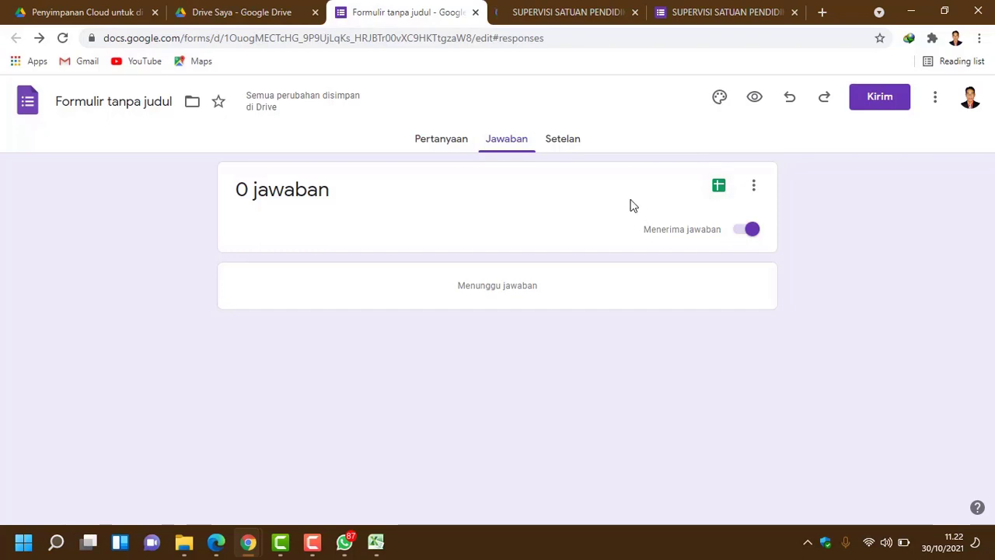
# Step: Close the form editor, response spreadsheet, SUPERVISI form and Drive Saya tabs
pyautogui.click(587, 14)
pyautogui.click(395, 8)
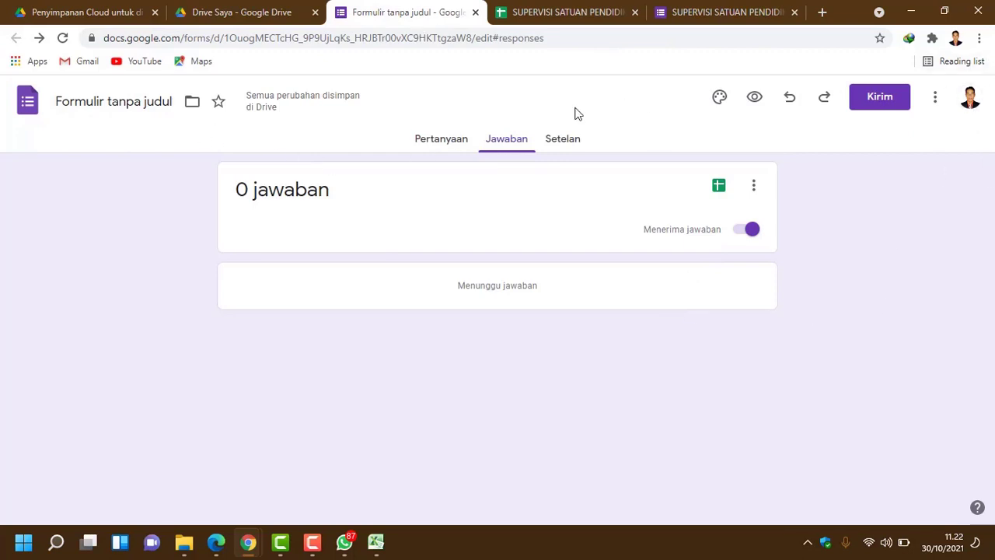
pyautogui.click(476, 13)
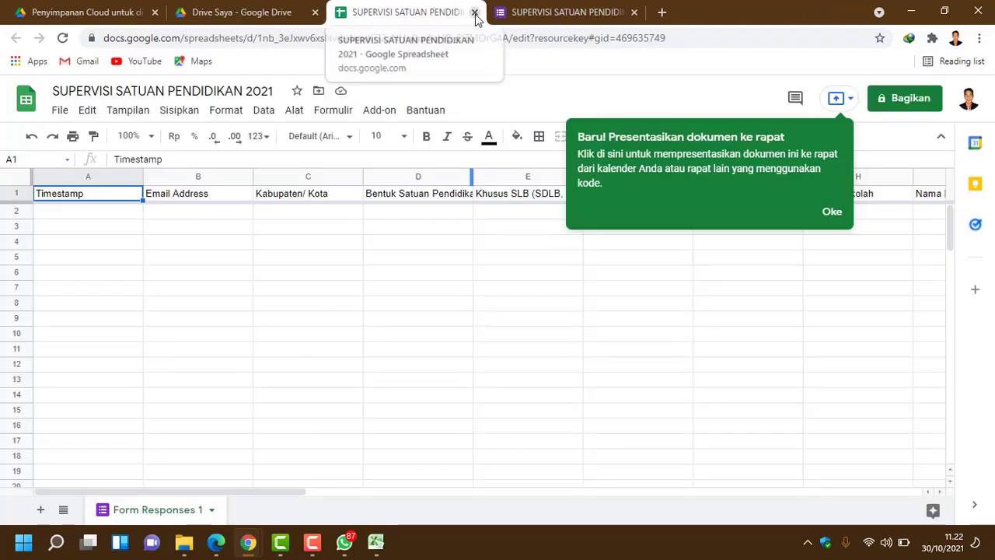
pyautogui.click(476, 12)
pyautogui.click(475, 12)
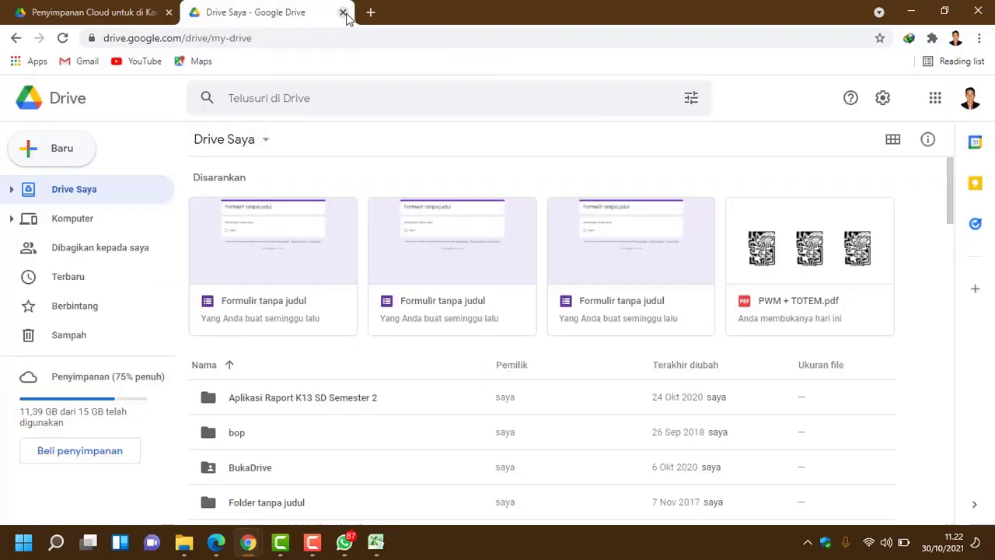
pyautogui.click(315, 13)
# Step: Close Chrome and WhatsApp, refresh the desktop twice, and relaunch WhatsApp from its desktop icon
pyautogui.click(168, 13)
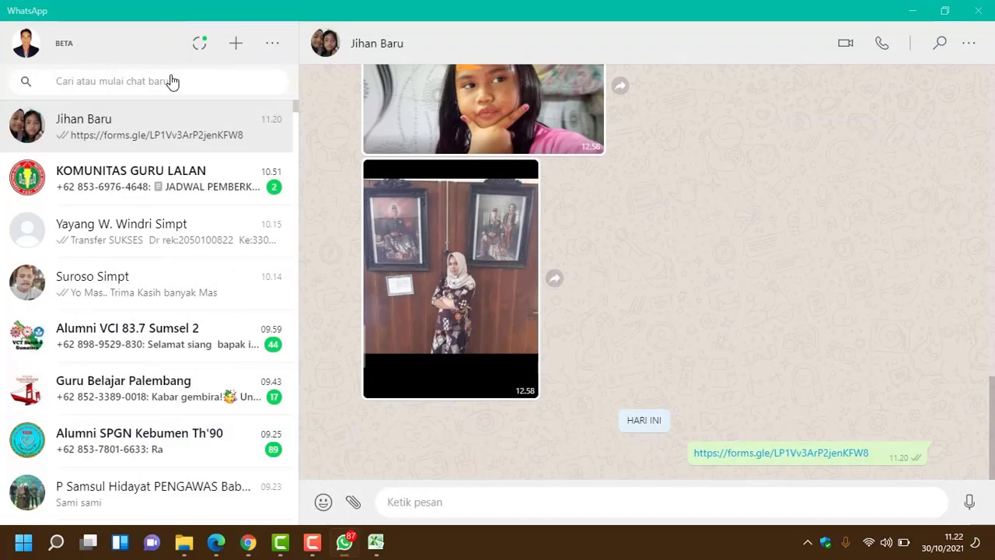
pyautogui.click(985, 9)
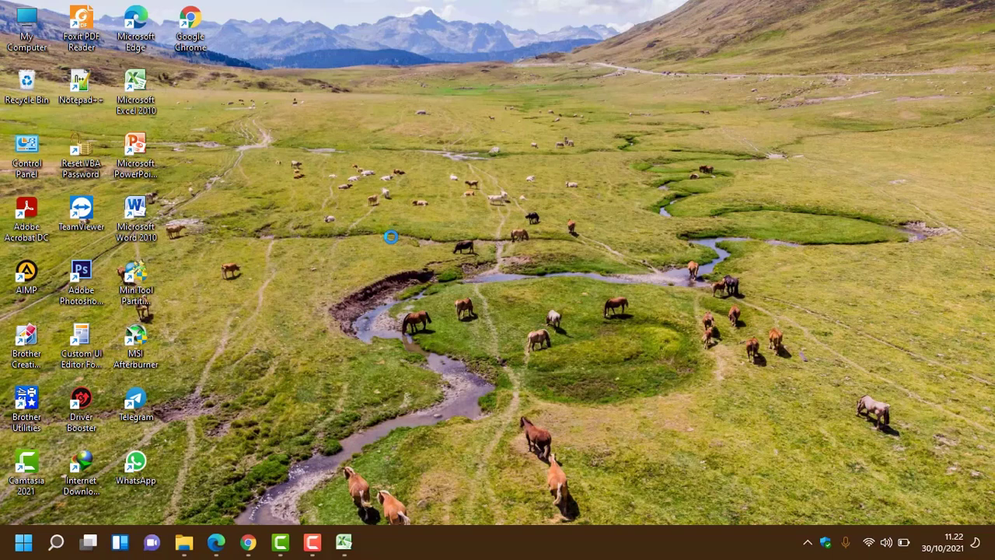
pyautogui.rightClick(397, 253)
pyautogui.click(402, 264)
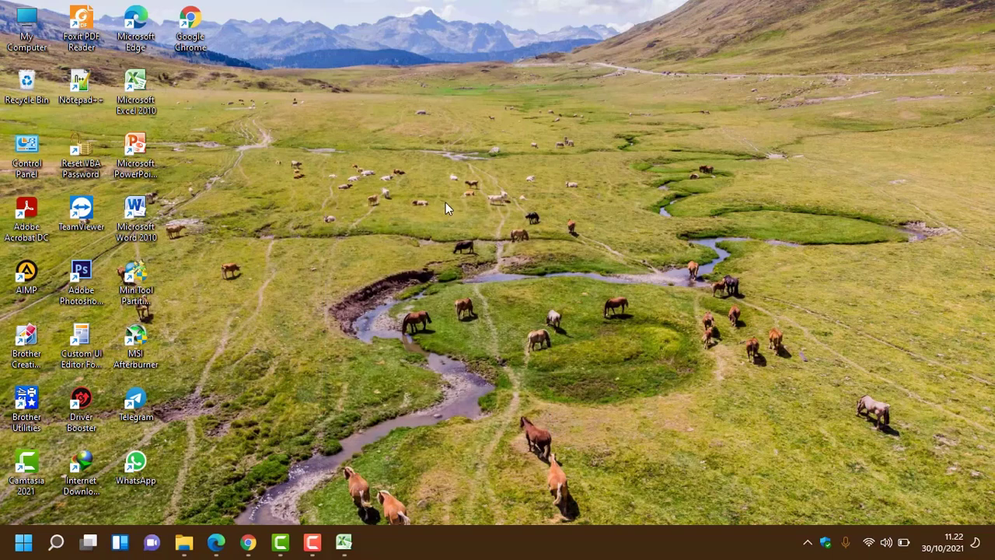
pyautogui.rightClick(493, 247)
pyautogui.click(493, 259)
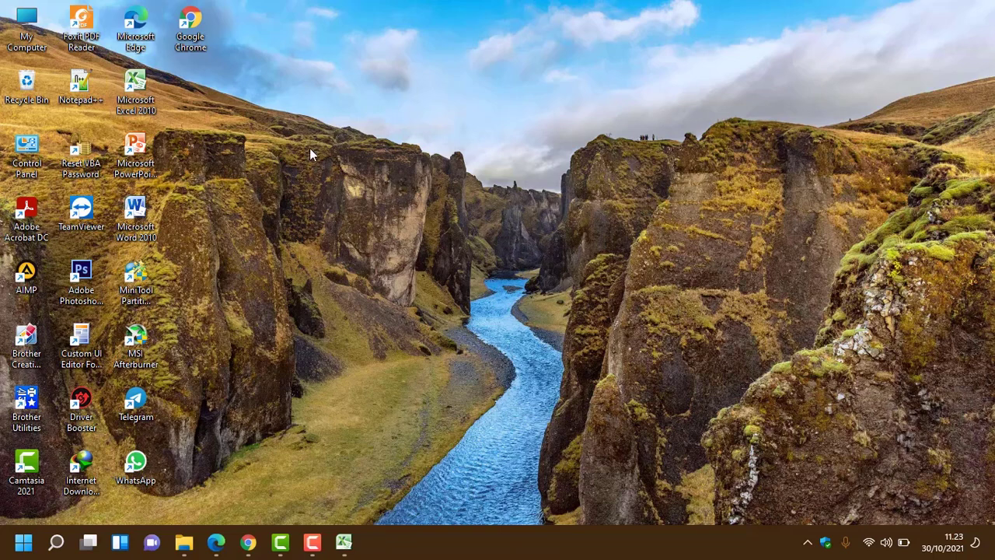
pyautogui.doubleClick(155, 451)
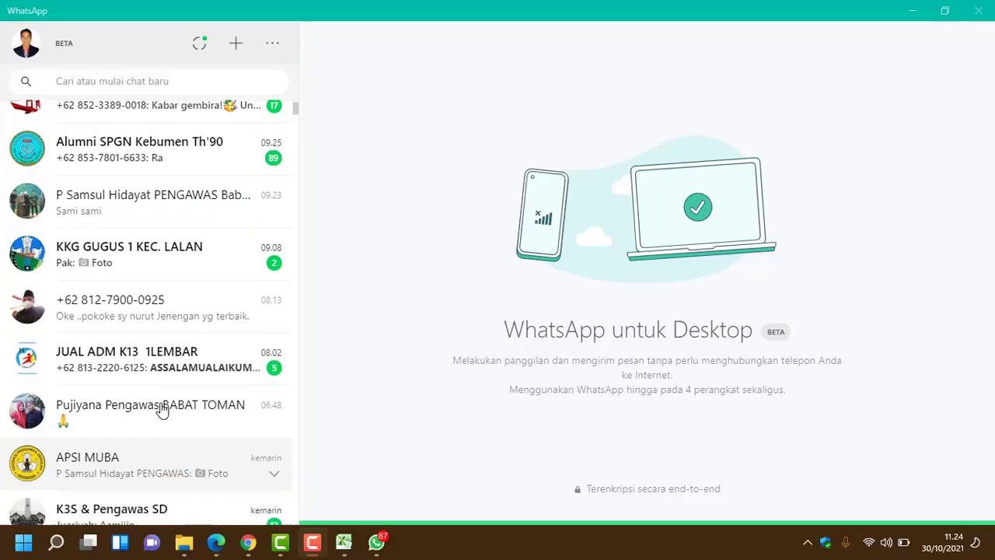
# Step: Open the contact's chat whose last message is the sent forms.gle form link
pyautogui.scroll(-1, 161, 382)
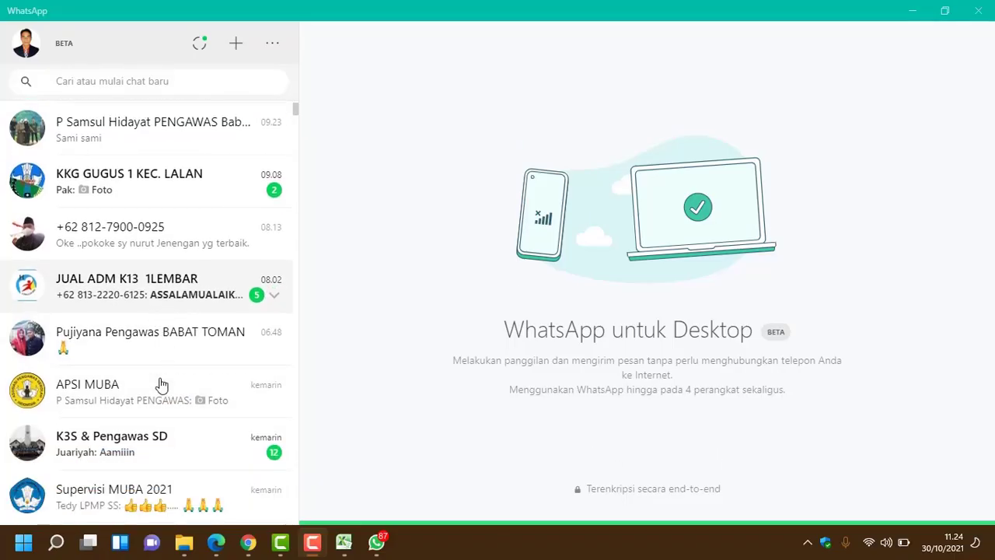
pyautogui.scroll(-2, 160, 382)
pyautogui.scroll(-1, 161, 378)
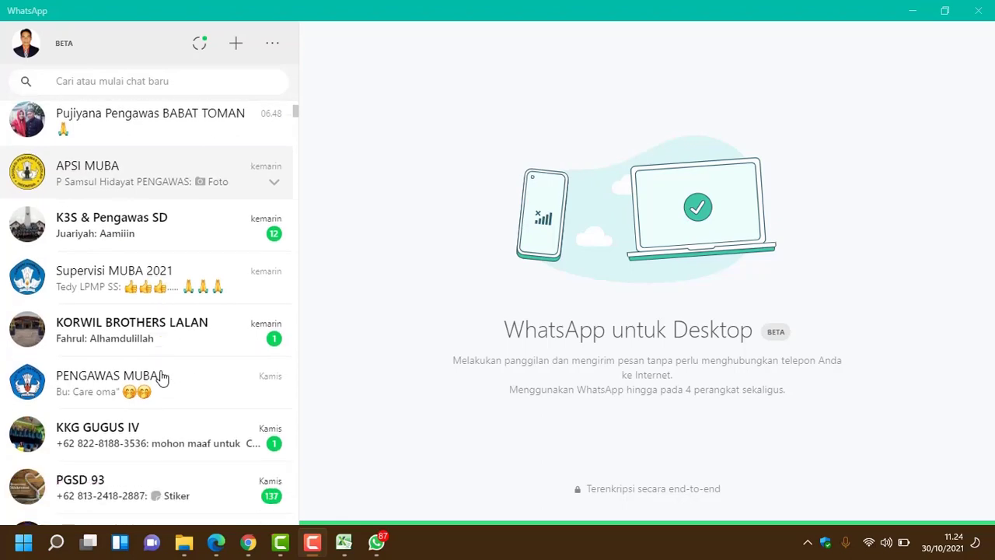
pyautogui.scroll(-1, 169, 396)
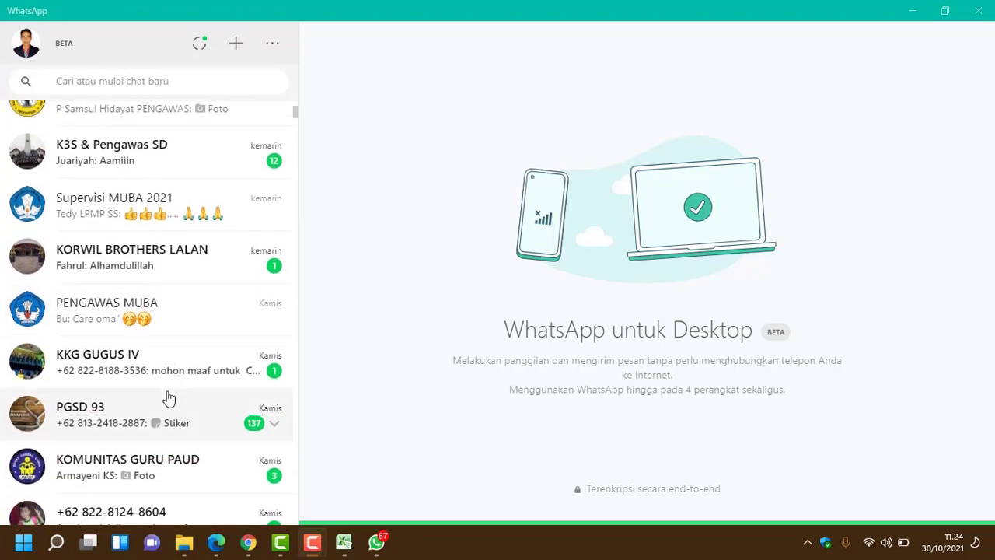
pyautogui.scroll(2, 169, 396)
pyautogui.scroll(2, 169, 397)
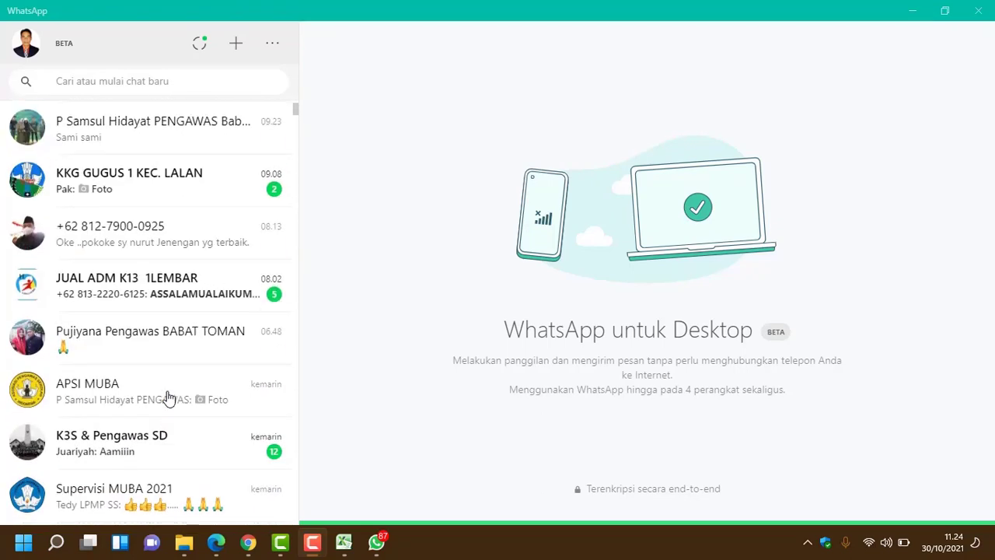
pyautogui.scroll(2, 169, 397)
pyautogui.scroll(3, 169, 397)
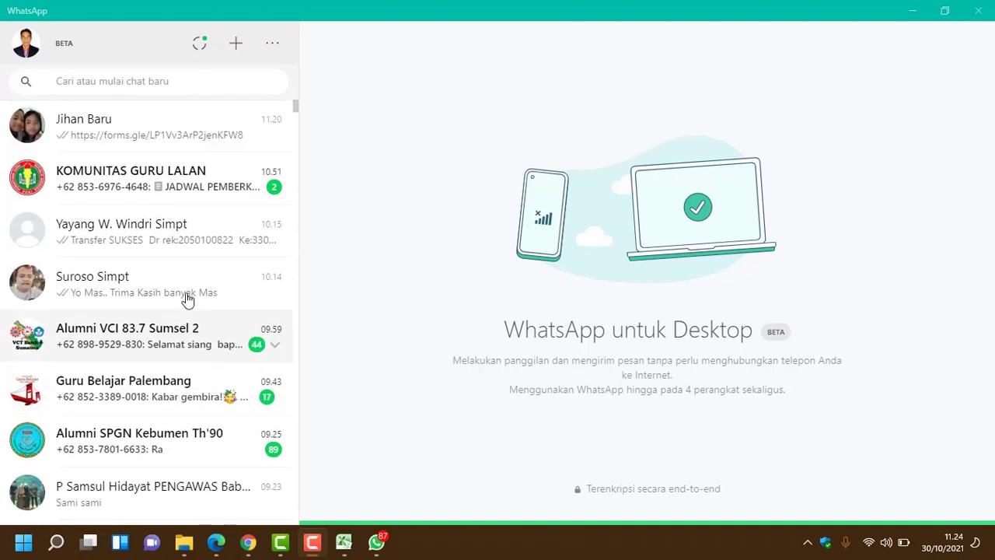
pyautogui.click(171, 131)
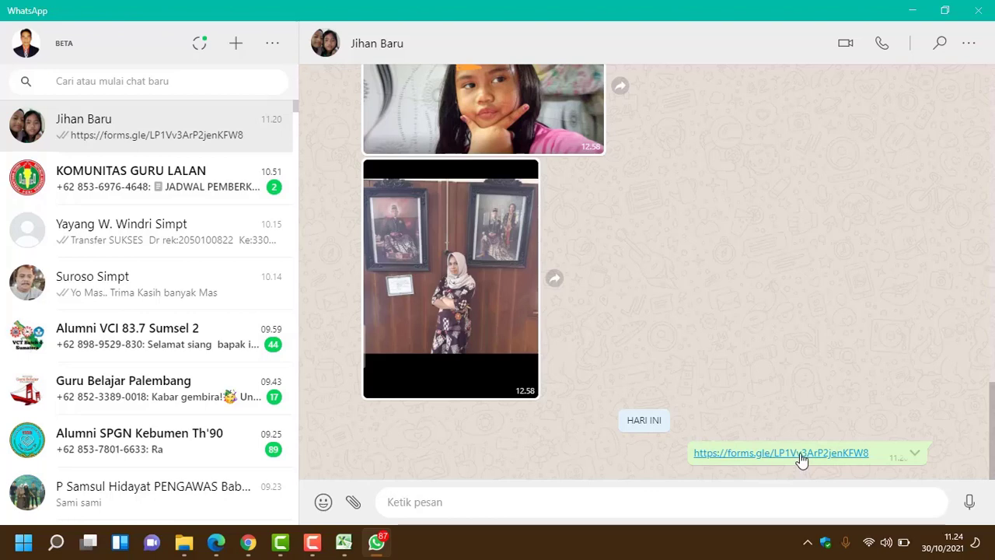
# Step: Open the forms.gle link, choosing Google Chrome as the always-used app for such links
pyautogui.click(802, 458)
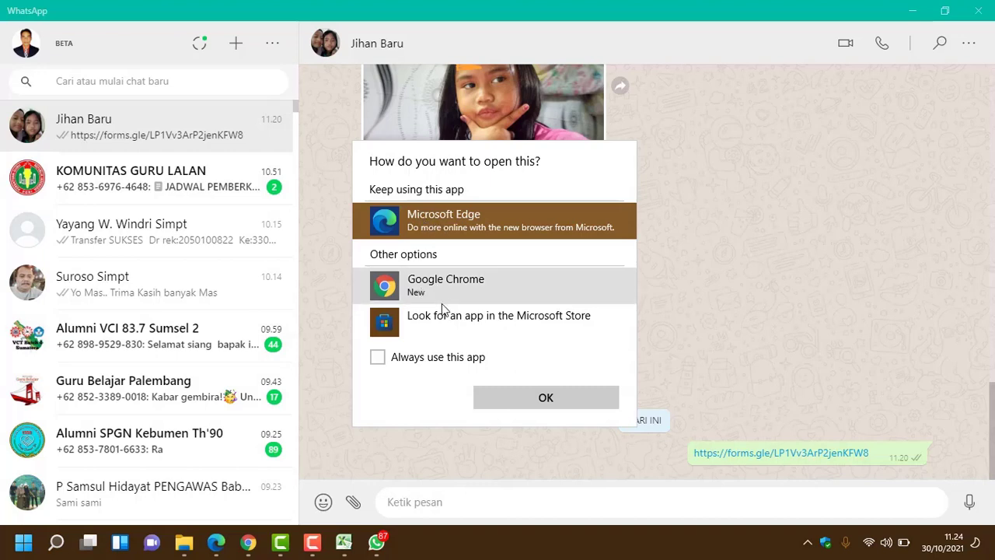
pyautogui.click(394, 362)
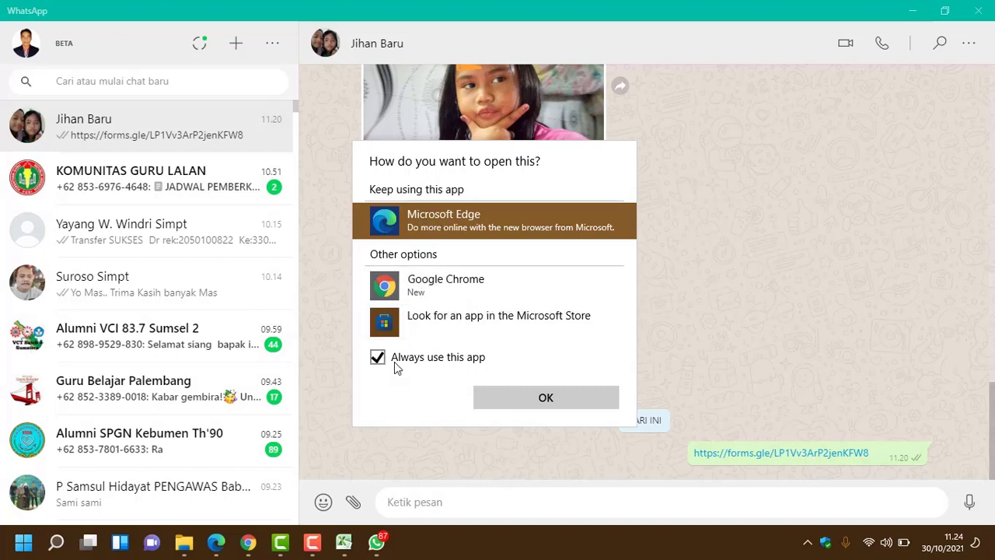
pyautogui.click(427, 284)
# Step: Confirm Chrome, dismiss the autosave notice, close the duplicate SUPERVISI tab, and review the form
pyautogui.click(545, 396)
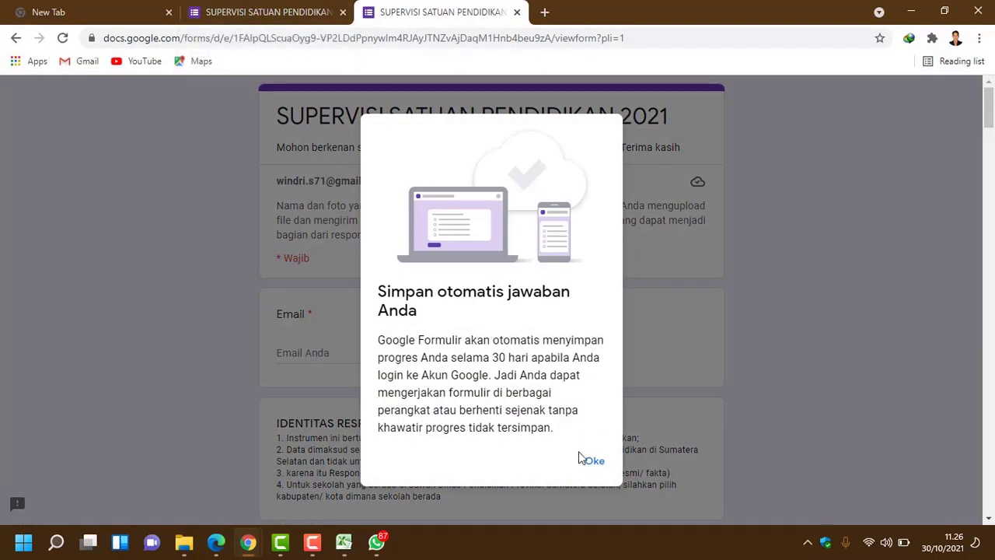
pyautogui.click(595, 461)
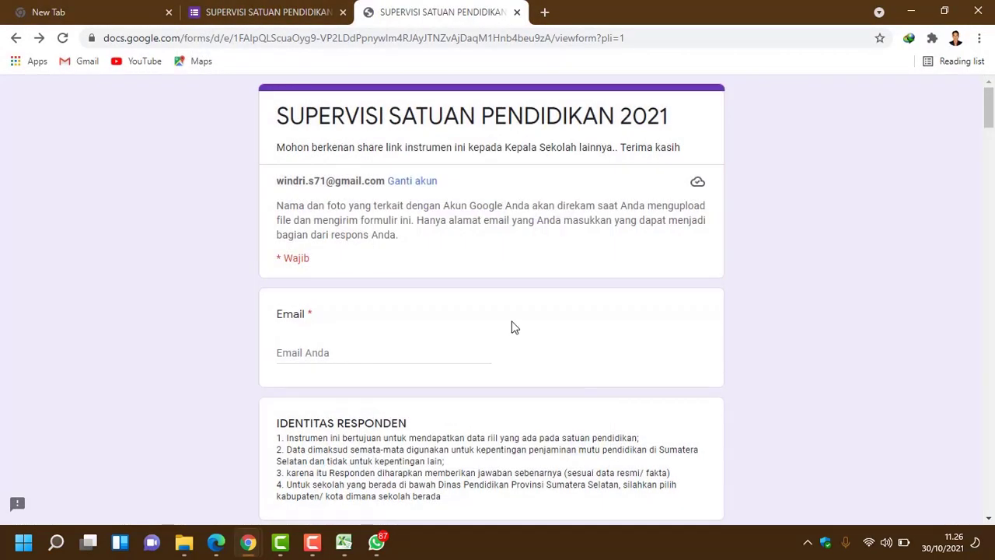
pyautogui.click(342, 12)
pyautogui.scroll(-1, 506, 308)
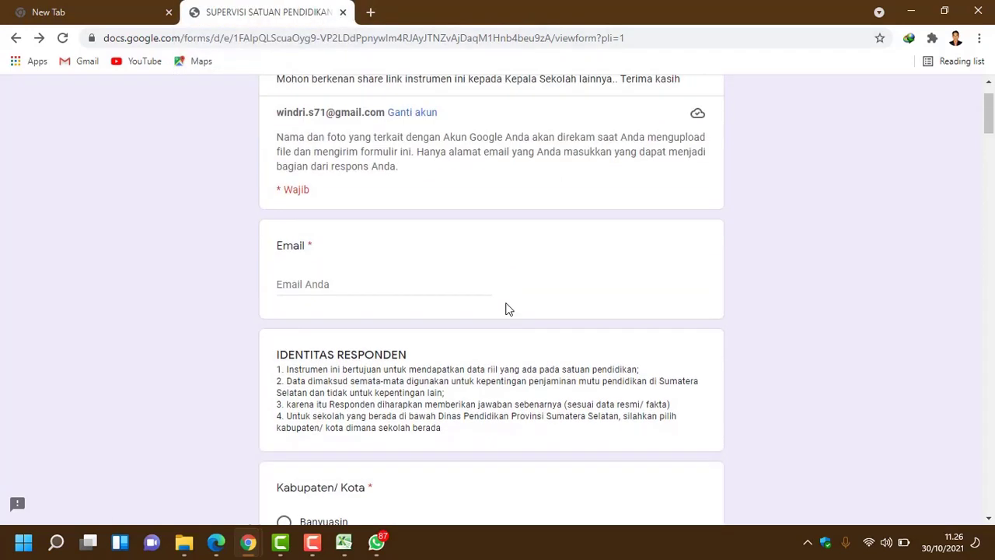
pyautogui.scroll(1, 506, 309)
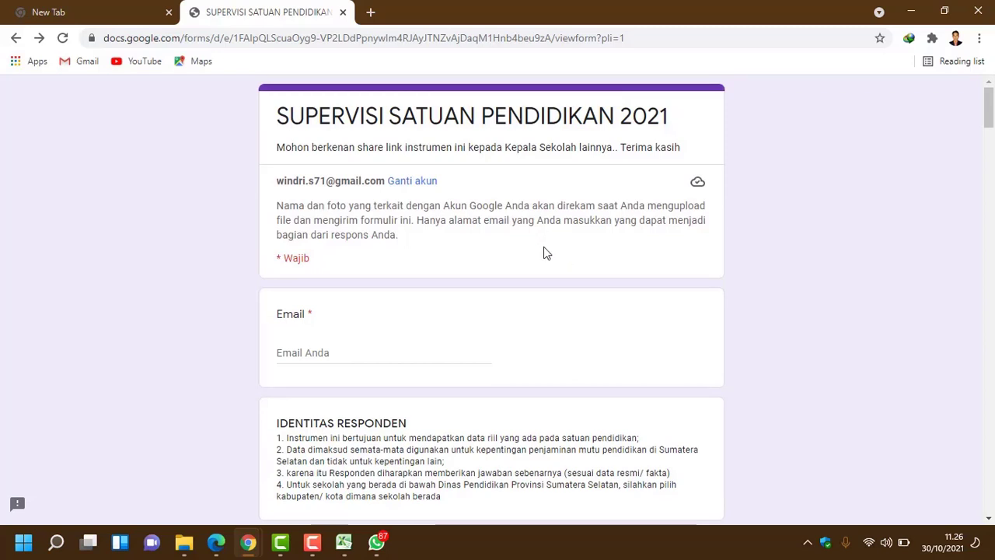
pyautogui.scroll(-1, 547, 252)
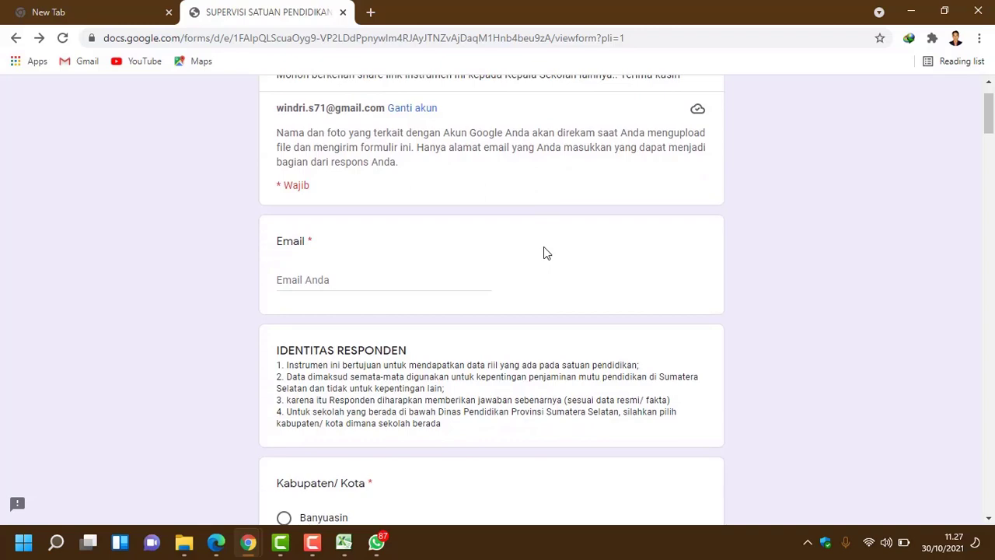
pyautogui.scroll(-1, 547, 253)
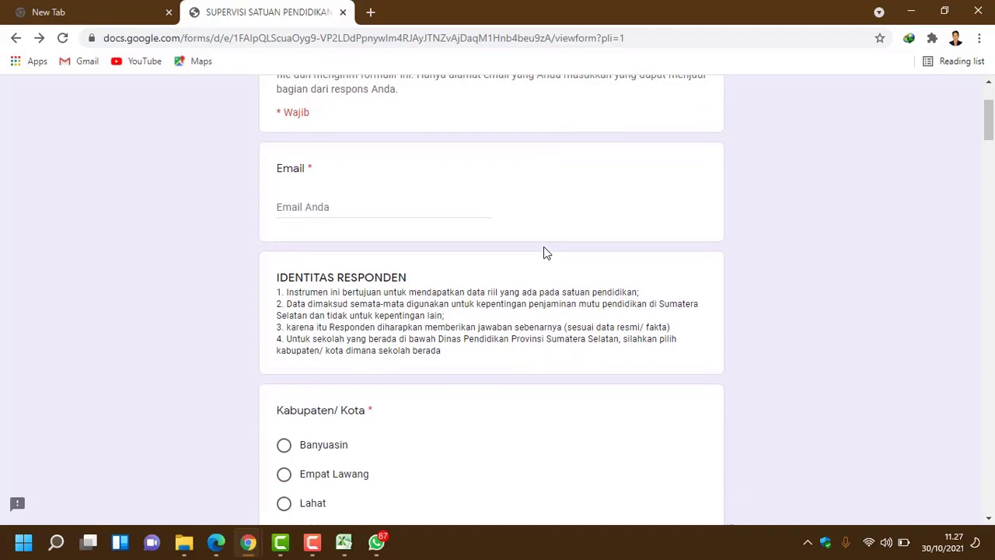
pyautogui.scroll(2, 546, 253)
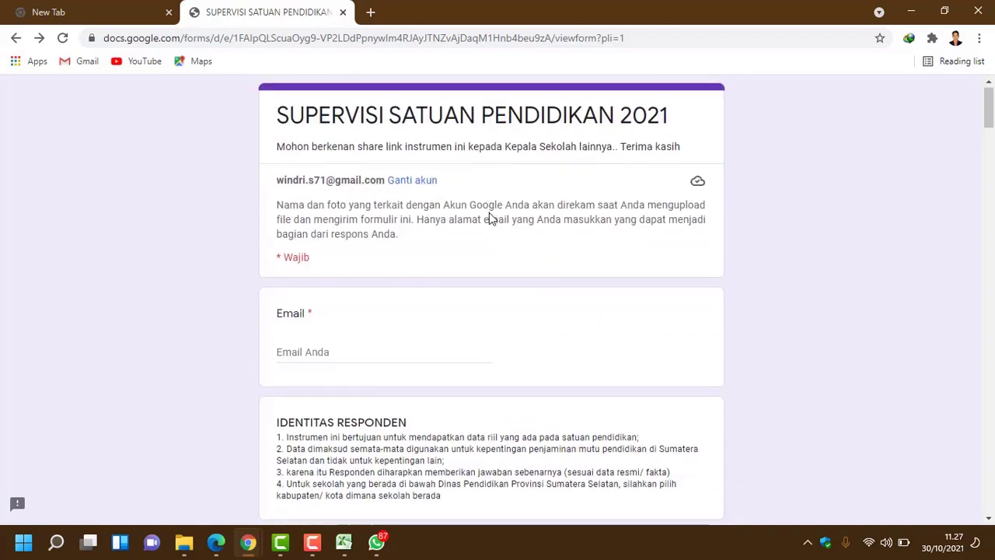
pyautogui.scroll(-1, 490, 213)
pyautogui.scroll(1, 490, 217)
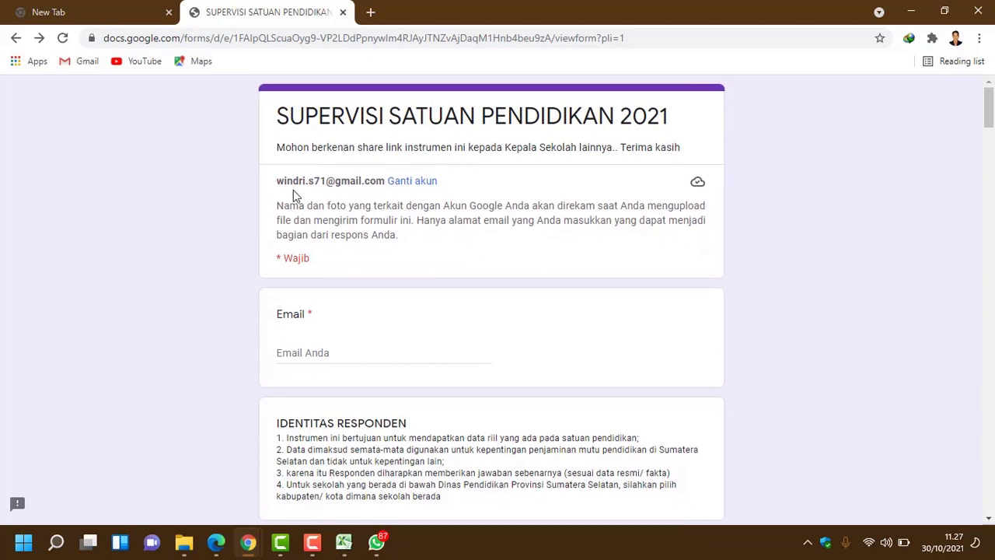
# Step: Select the signed-in account's e-mail address shown at the top and locate the Email answer field
pyautogui.moveTo(277, 180); pyautogui.dragTo(387, 184)
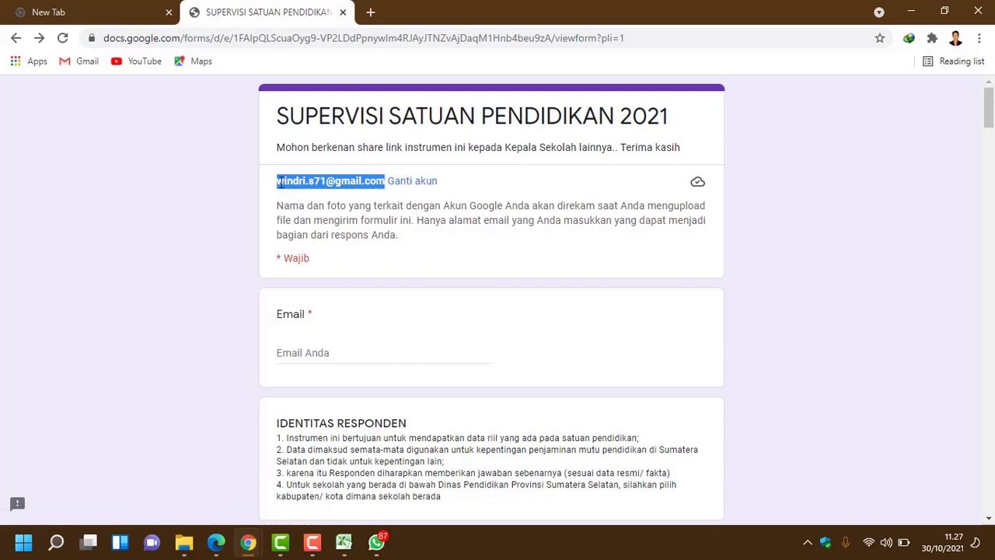
pyautogui.click(315, 194)
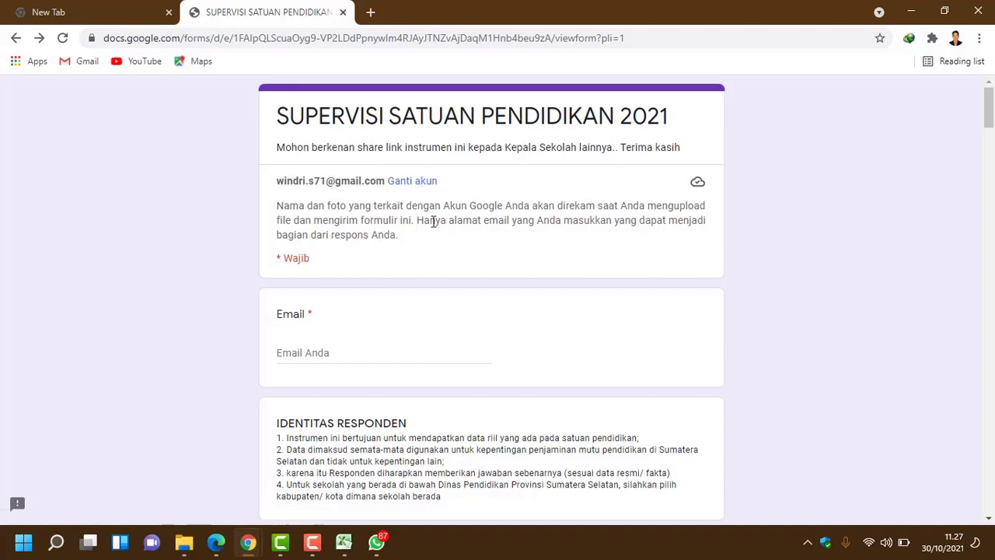
pyautogui.scroll(-1, 458, 219)
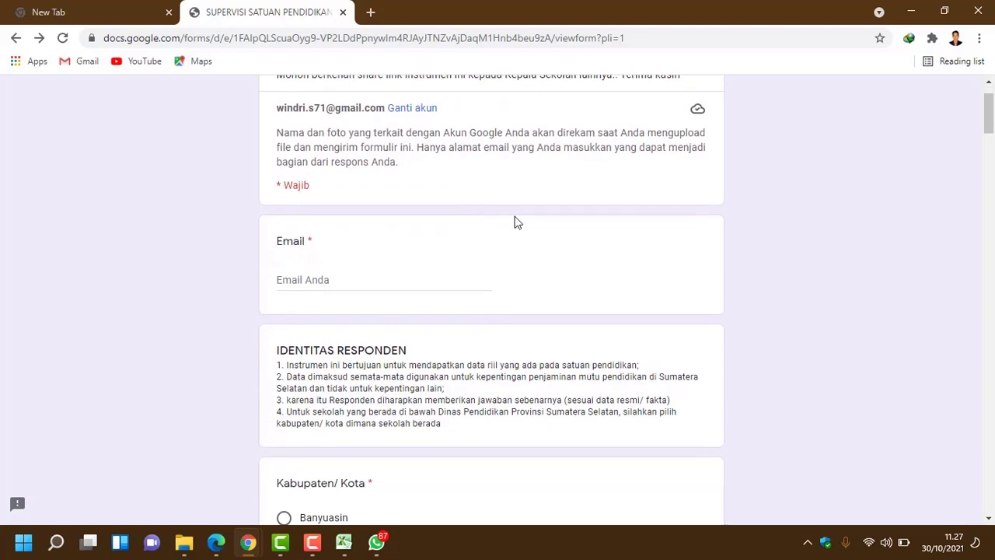
pyautogui.scroll(-1, 526, 214)
pyautogui.click(366, 207)
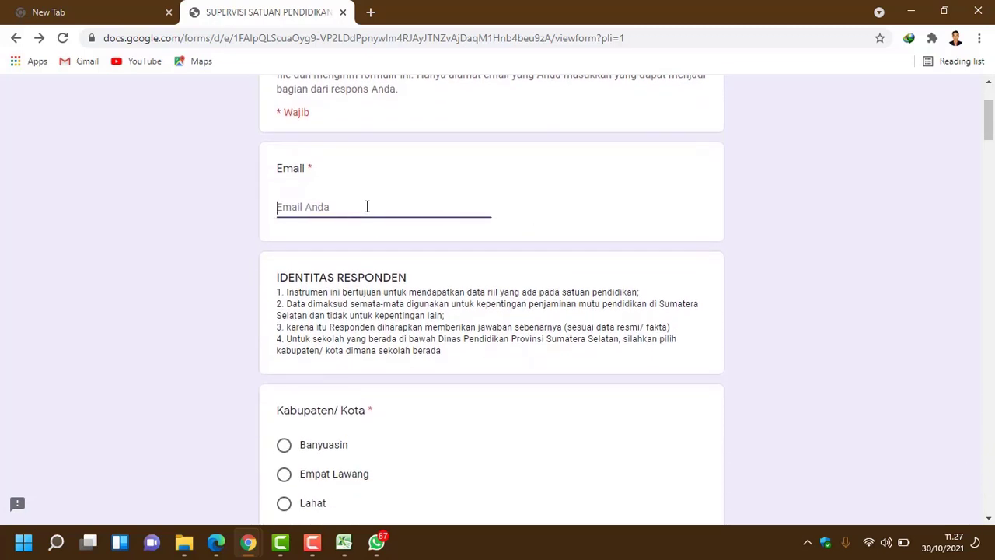
pyautogui.scroll(1, 369, 208)
pyautogui.scroll(-1, 337, 347)
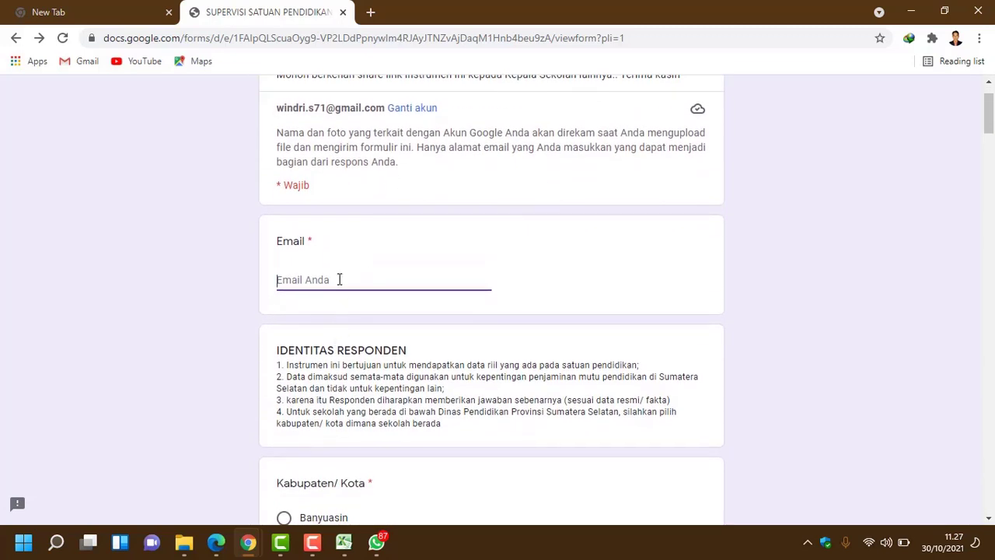
pyautogui.scroll(1, 433, 264)
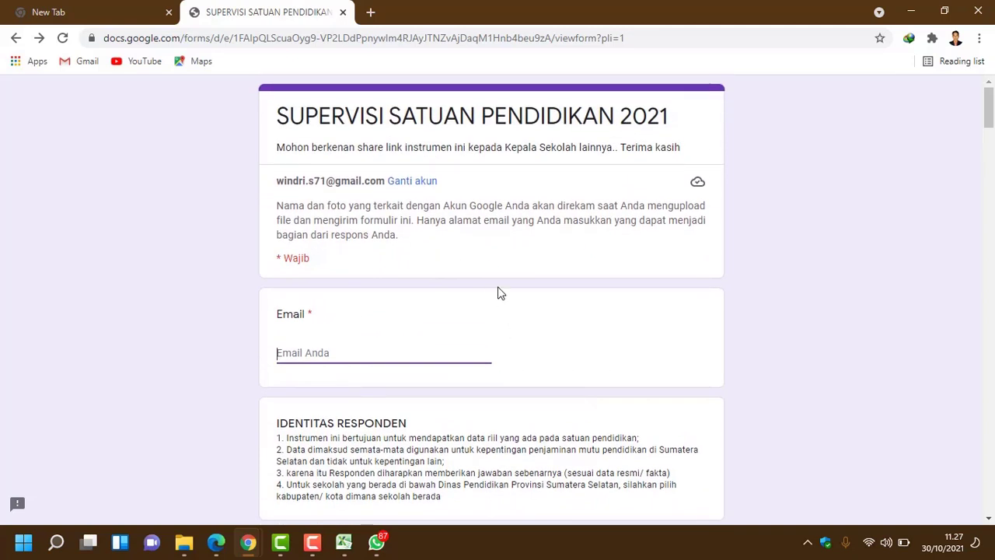
pyautogui.scroll(-1, 321, 340)
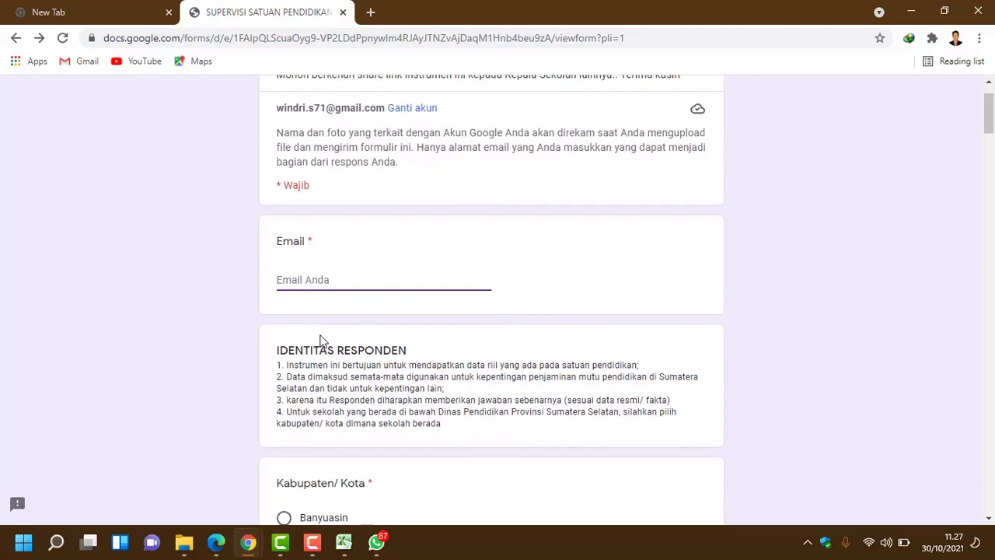
pyautogui.scroll(1, 333, 264)
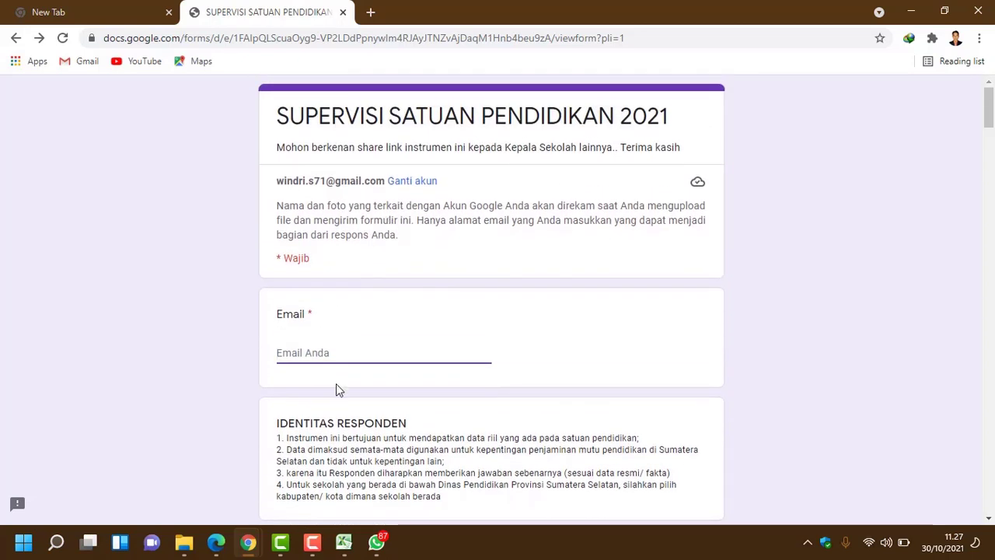
# Step: Copy the account's e-mail address and paste it into the Email question
pyautogui.moveTo(276, 181); pyautogui.dragTo(387, 180)
pyautogui.rightClick(386, 180)
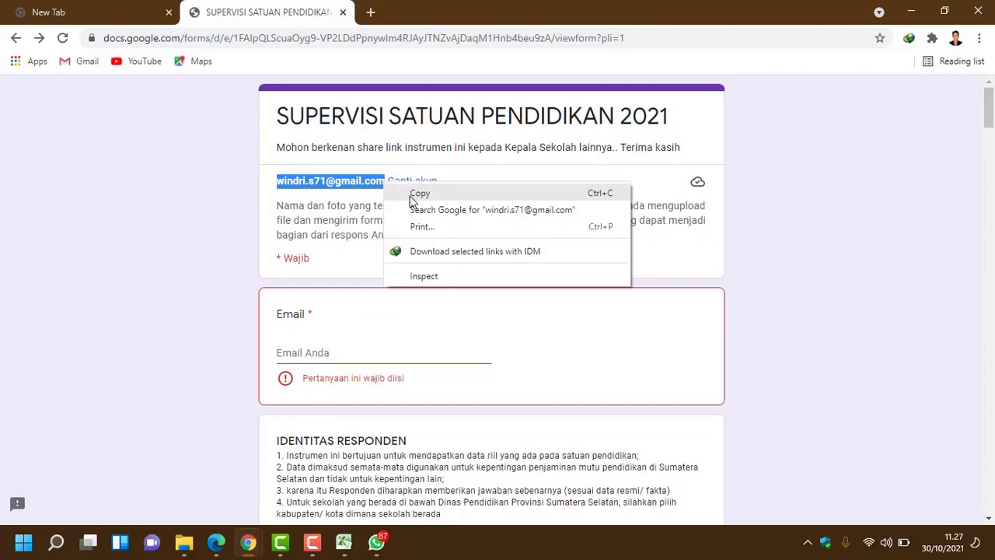
pyautogui.click(410, 195)
pyautogui.click(366, 354)
pyautogui.rightClick(363, 355)
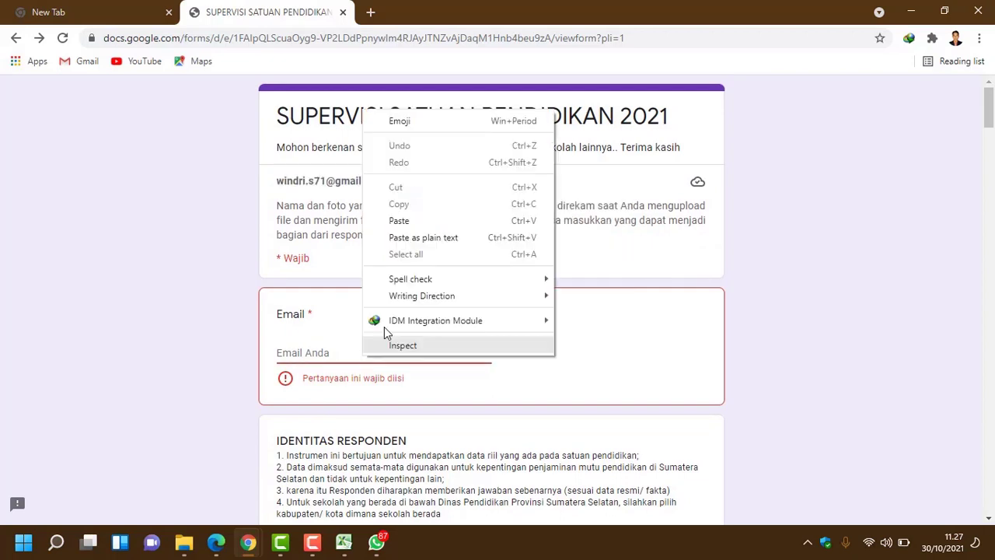
pyautogui.click(424, 236)
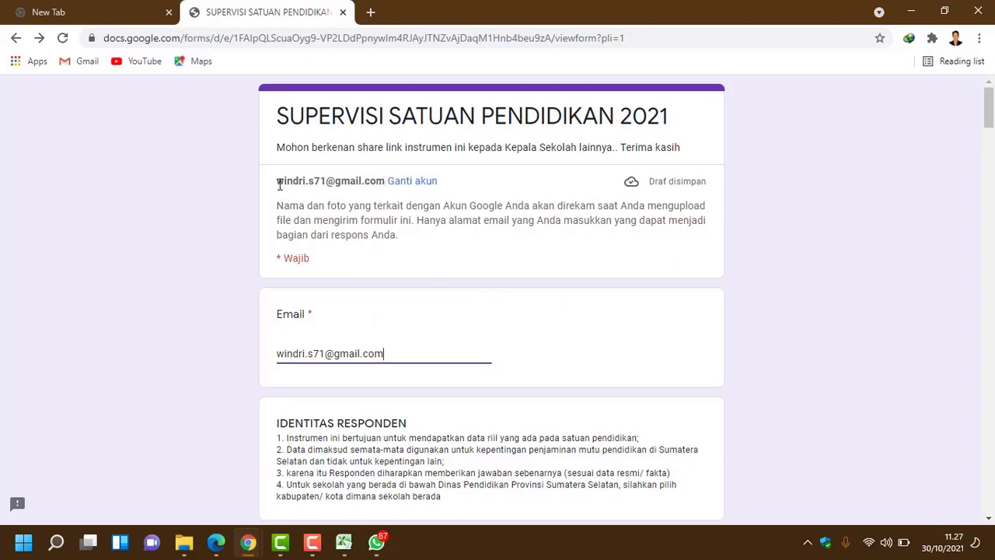
# Step: Answer Kabupaten/ Kota with Musi Banyuasin and the school type with SD
pyautogui.scroll(-4, 382, 347)
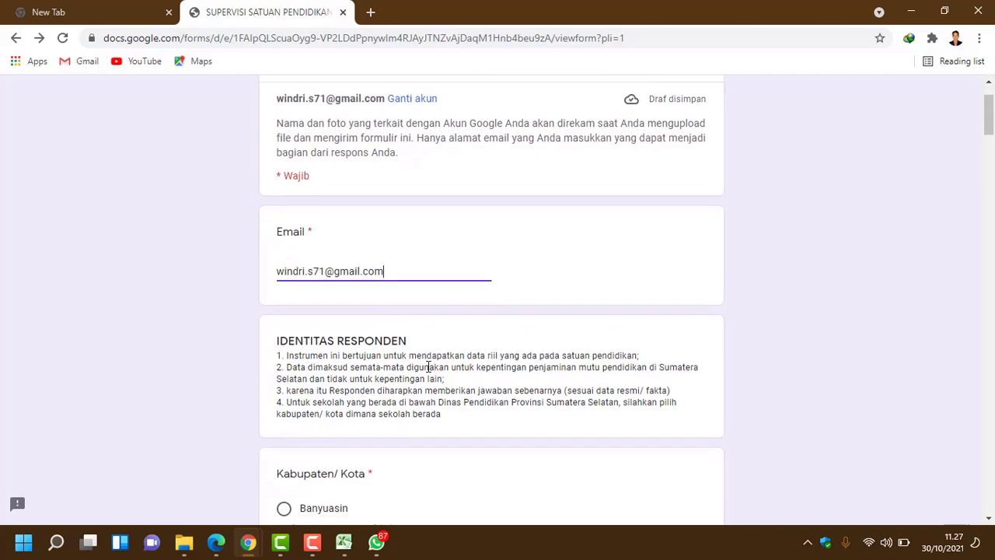
pyautogui.scroll(-2, 428, 366)
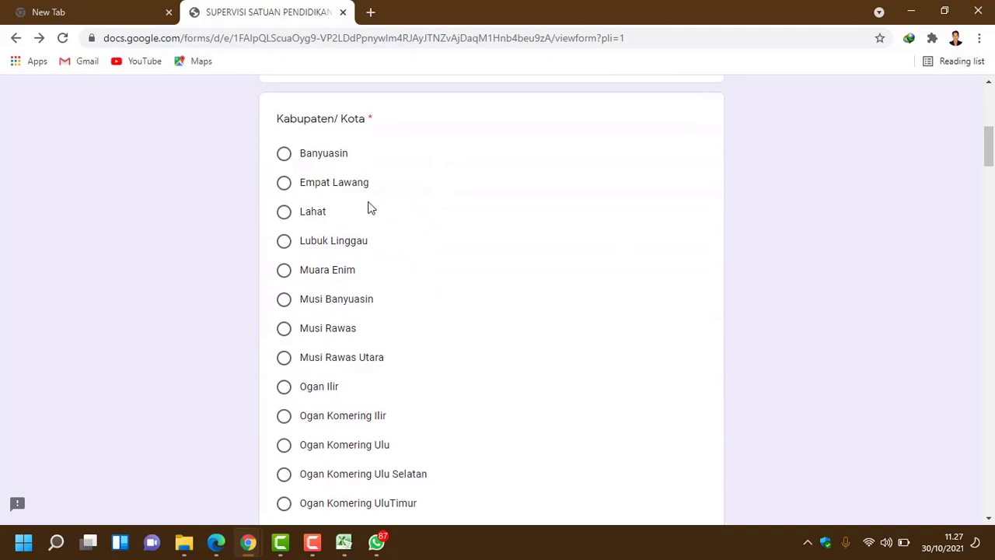
pyautogui.scroll(-1, 398, 295)
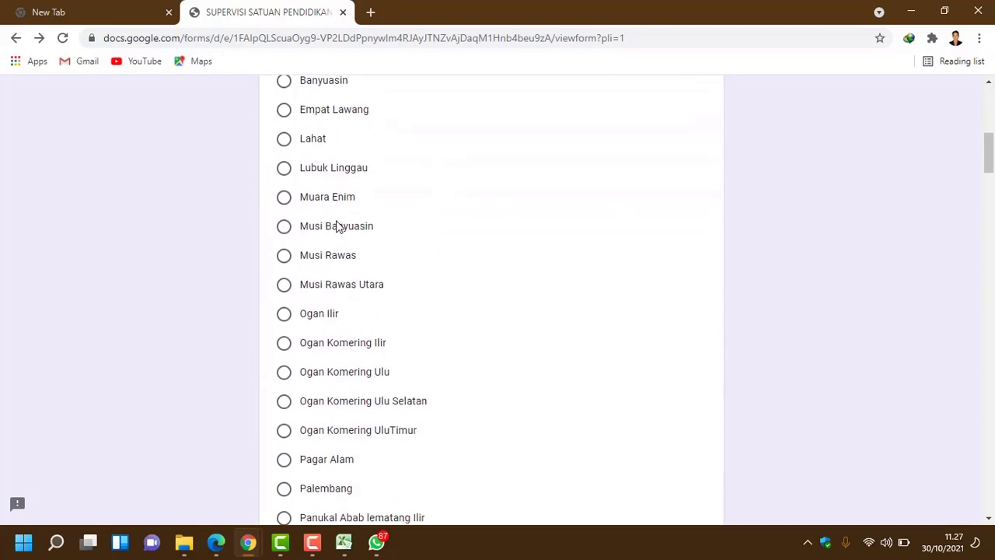
pyautogui.scroll(3, 402, 257)
pyautogui.scroll(4, 412, 262)
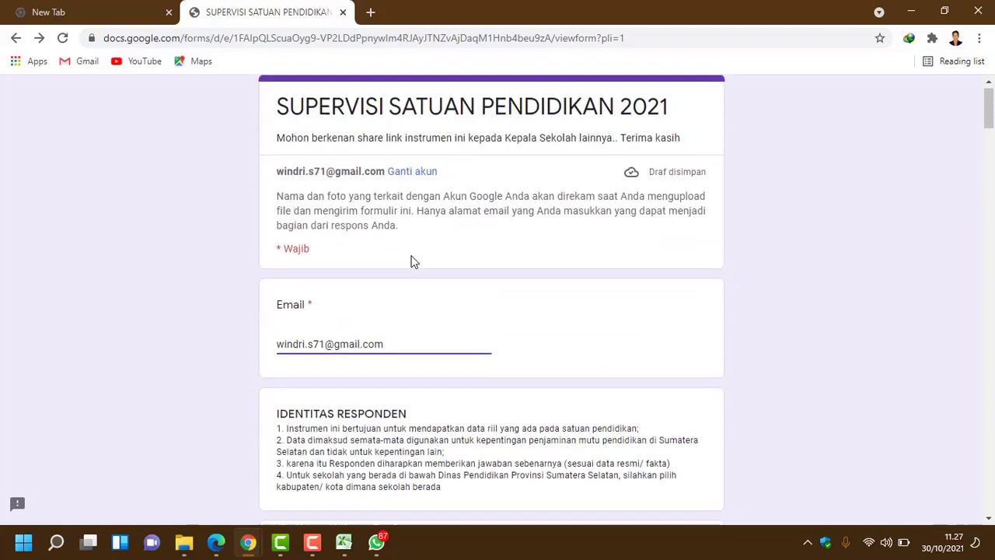
pyautogui.scroll(-5, 411, 262)
pyautogui.scroll(-1, 366, 280)
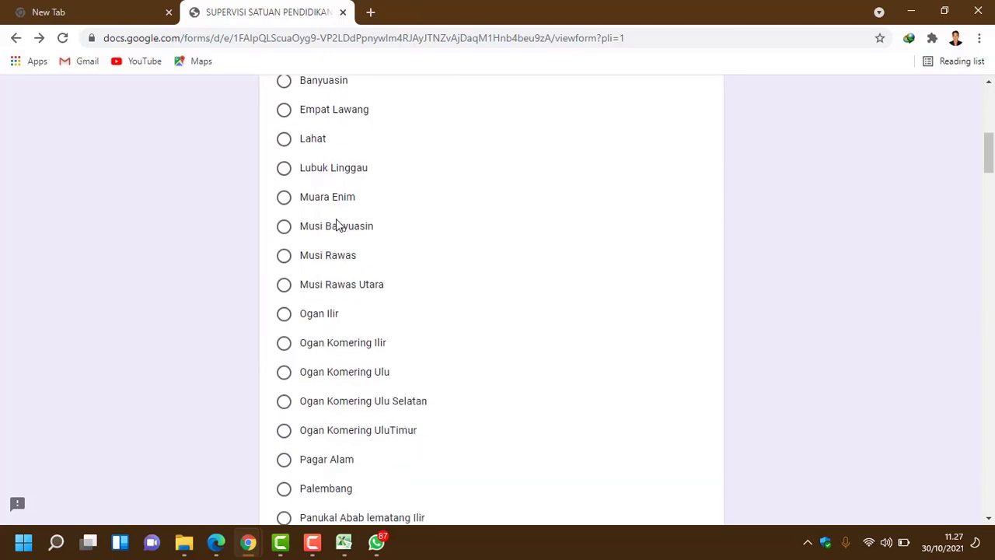
pyautogui.click(340, 225)
pyautogui.scroll(-3, 405, 262)
pyautogui.scroll(-3, 405, 262)
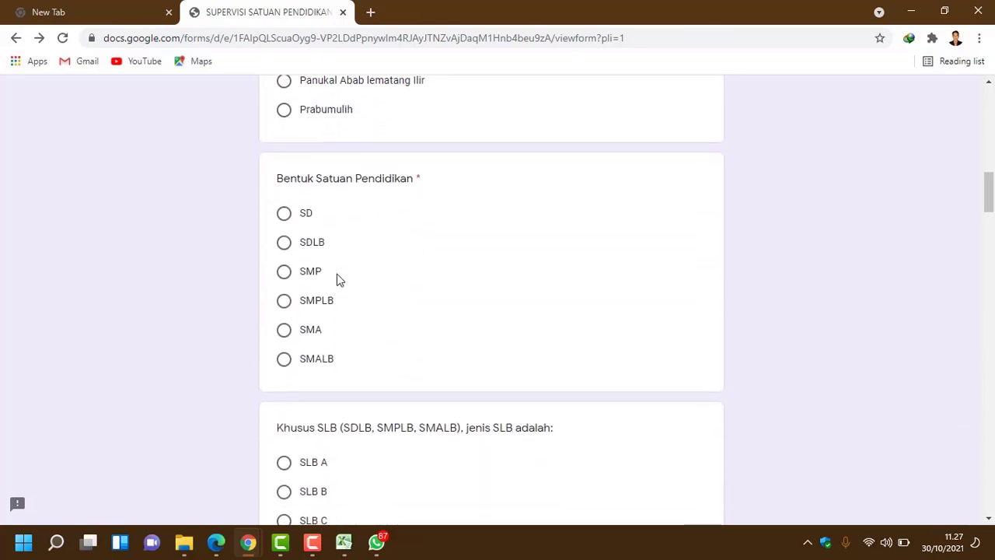
pyautogui.click(304, 219)
# Step: Choose SDN MEKAR JAYA as the school name and 10648833 as the NPSN
pyautogui.scroll(-5, 401, 256)
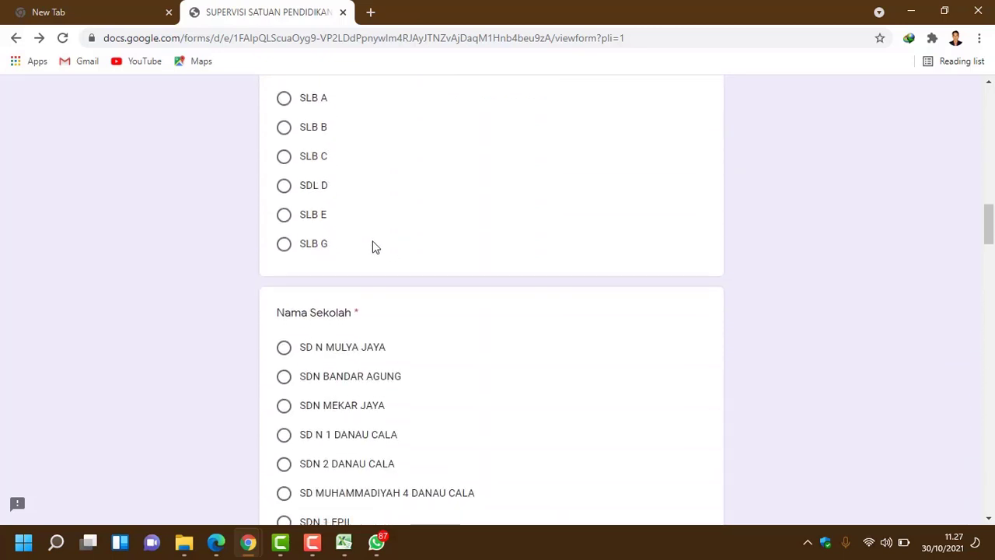
pyautogui.scroll(2, 345, 231)
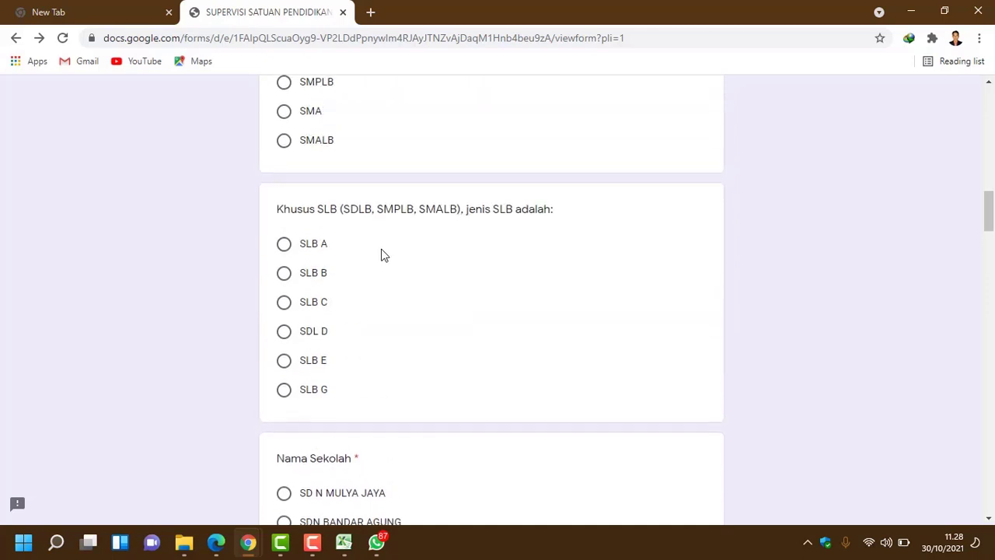
pyautogui.scroll(-4, 381, 256)
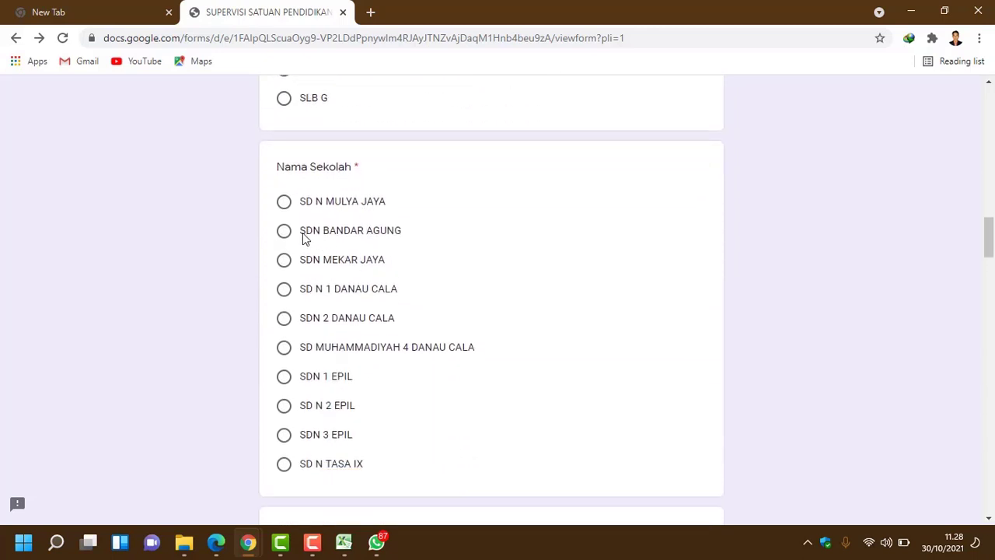
pyautogui.click(286, 262)
pyautogui.scroll(-1, 457, 273)
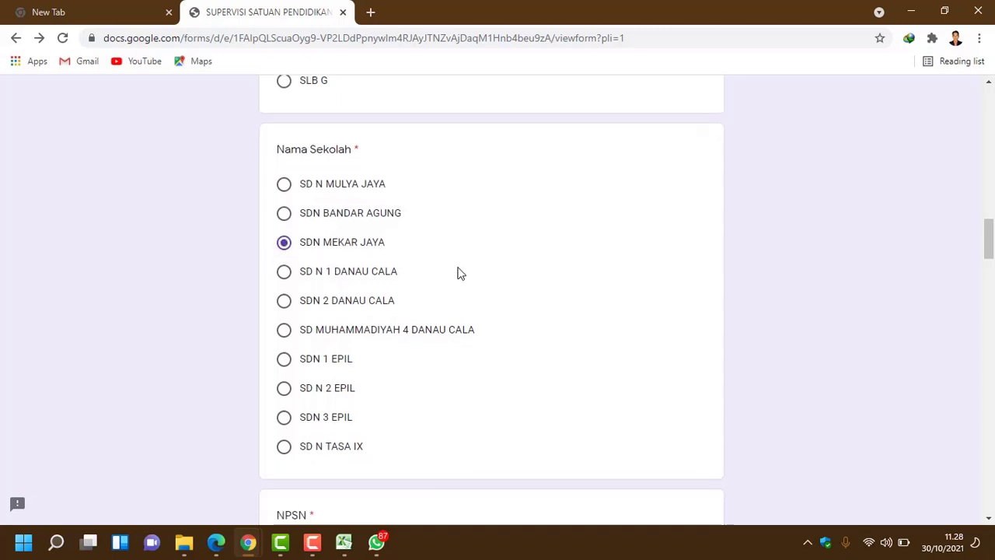
pyautogui.scroll(-4, 458, 273)
pyautogui.scroll(1, 310, 252)
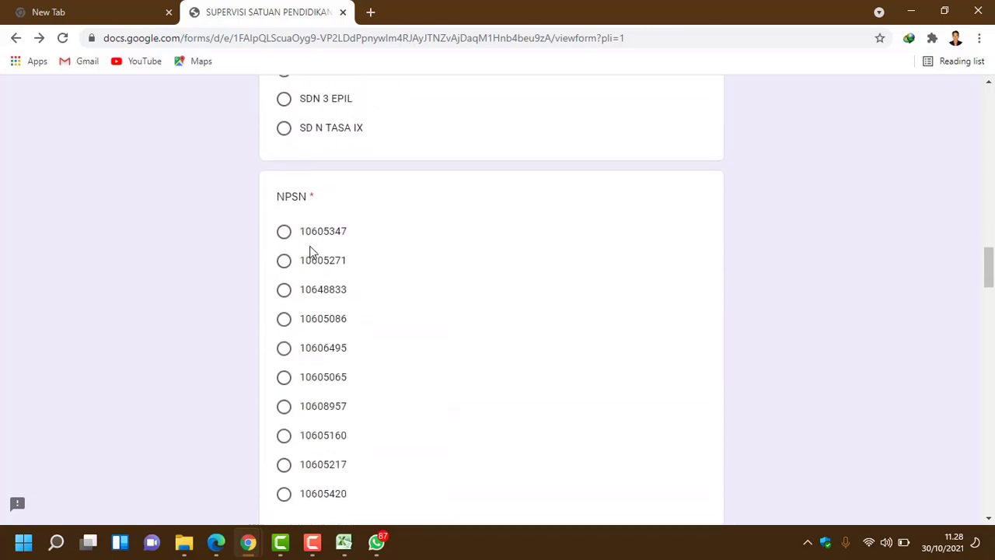
pyautogui.scroll(4, 311, 225)
pyautogui.scroll(-4, 327, 202)
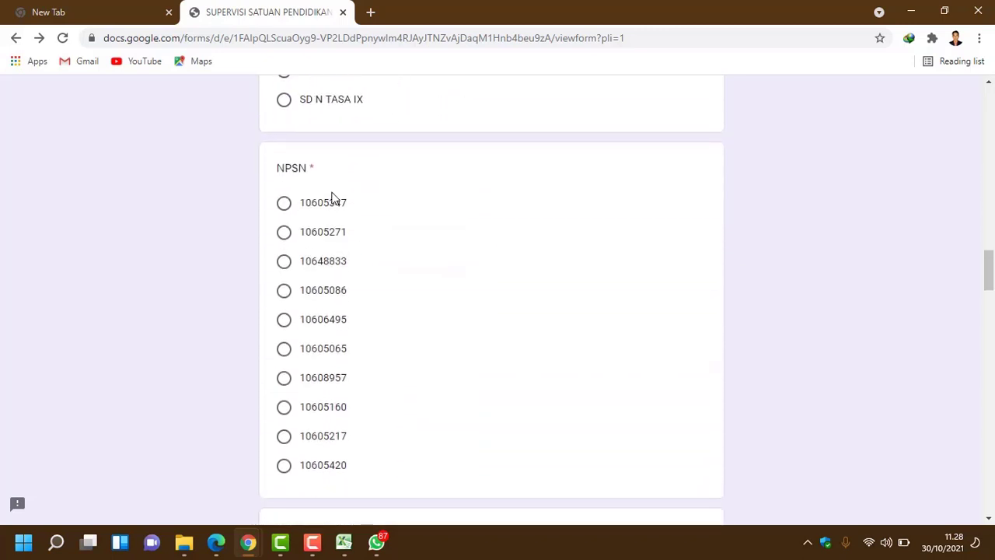
pyautogui.click(313, 273)
pyautogui.scroll(-5, 437, 282)
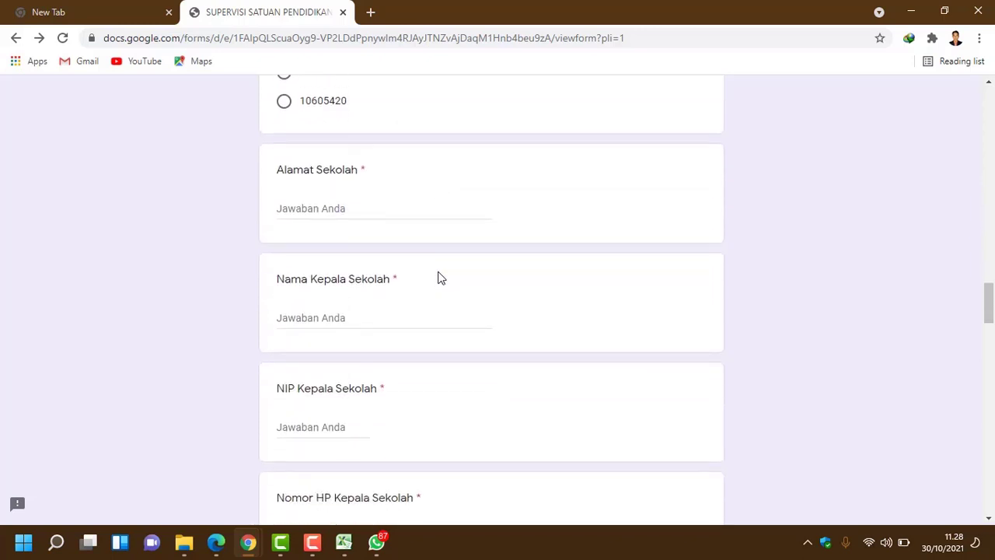
# Step: Fill in the school address and the head teacher's name with the corrected degree abbreviation
pyautogui.click(328, 208)
pyautogui.write('D')
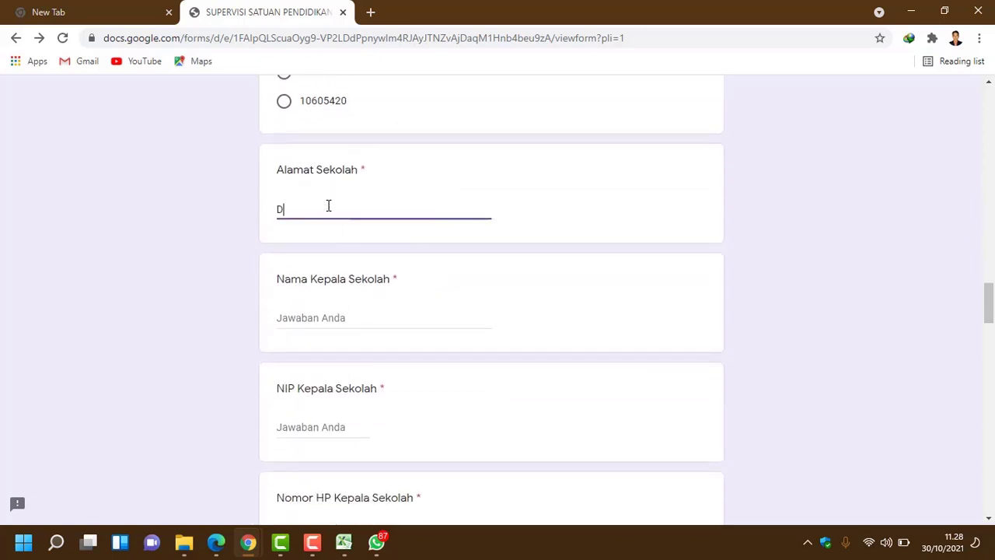
pyautogui.write('esa Mekar Jaya, K')
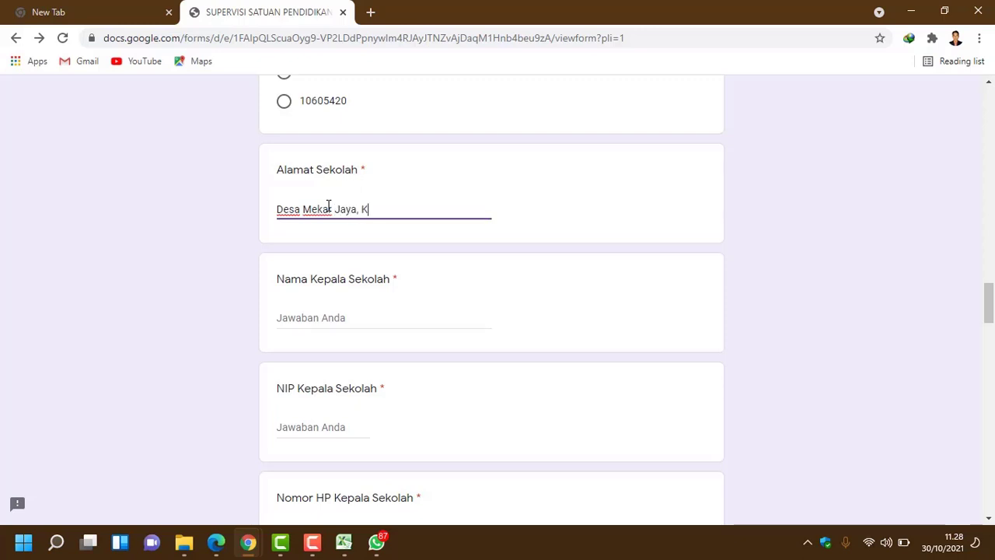
pyautogui.write('ec. Lalan, Kab')
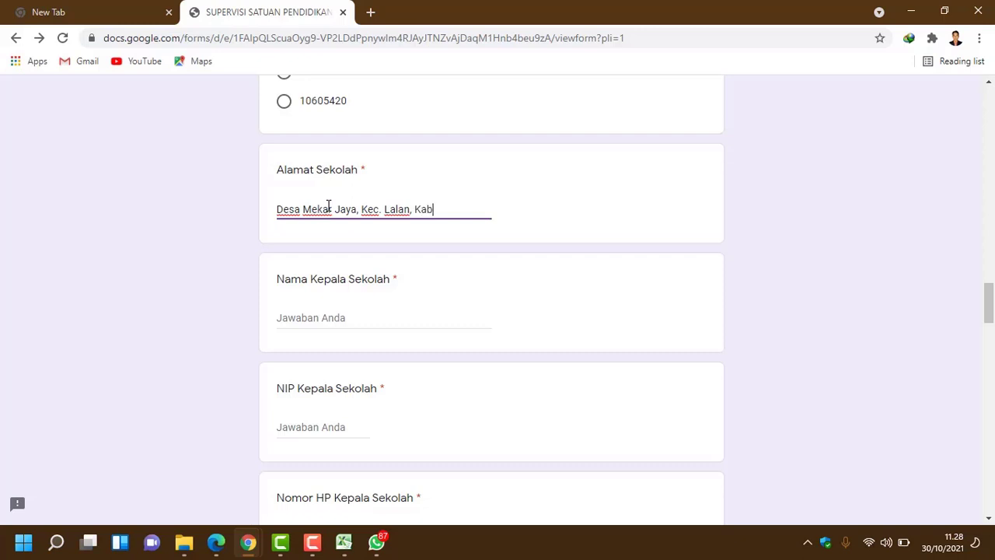
pyautogui.write('. Musi Banyuasin')
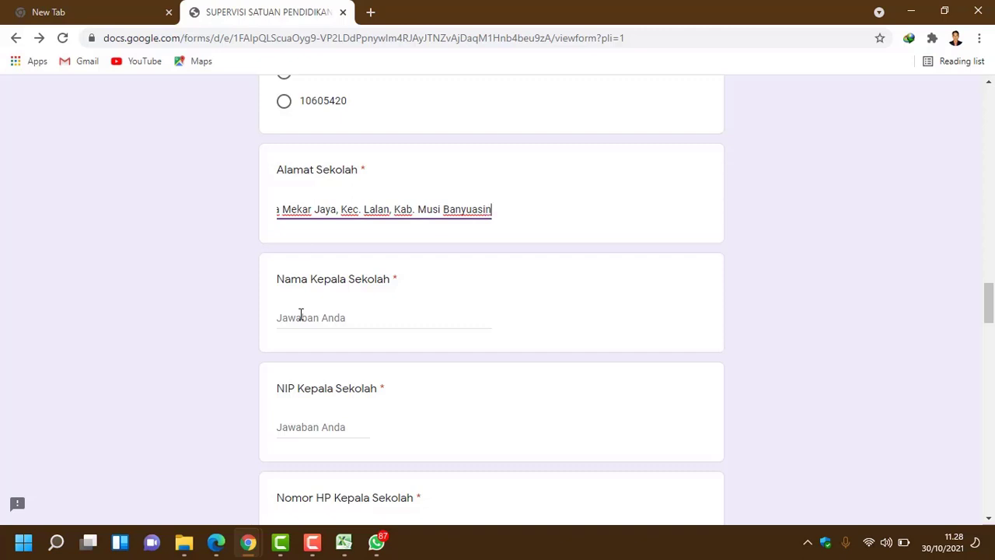
pyautogui.click(302, 315)
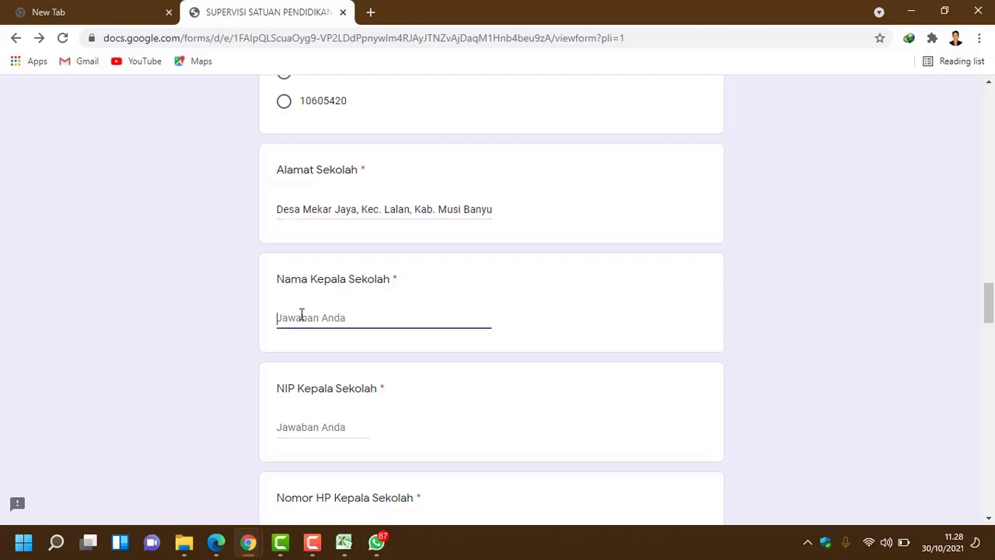
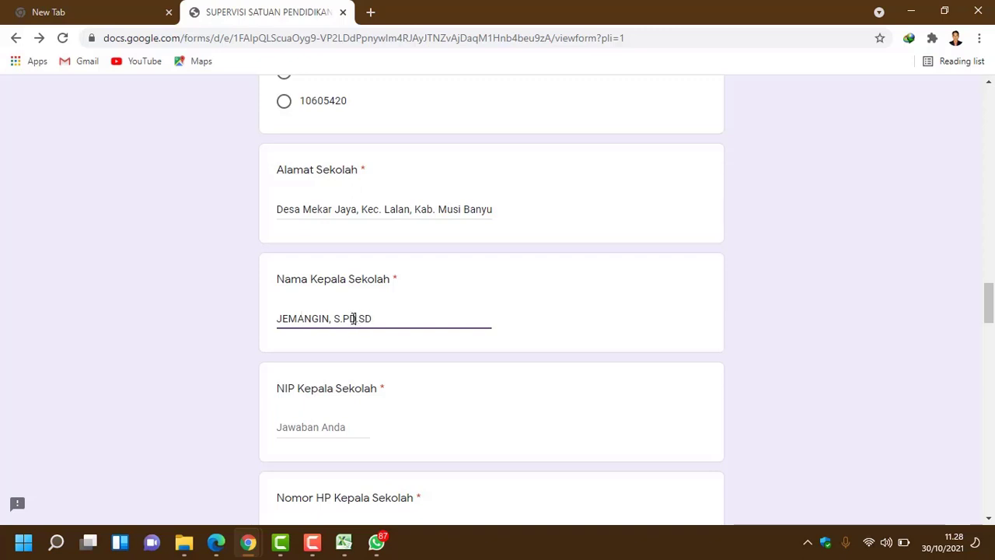
pyautogui.moveTo(356, 319); pyautogui.dragTo(363, 319)
pyautogui.write('d.Sd')
# Step: Enter the head teacher's NIP without spaces, replacing the test digits
pyautogui.click(337, 428)
pyautogui.write('123456')
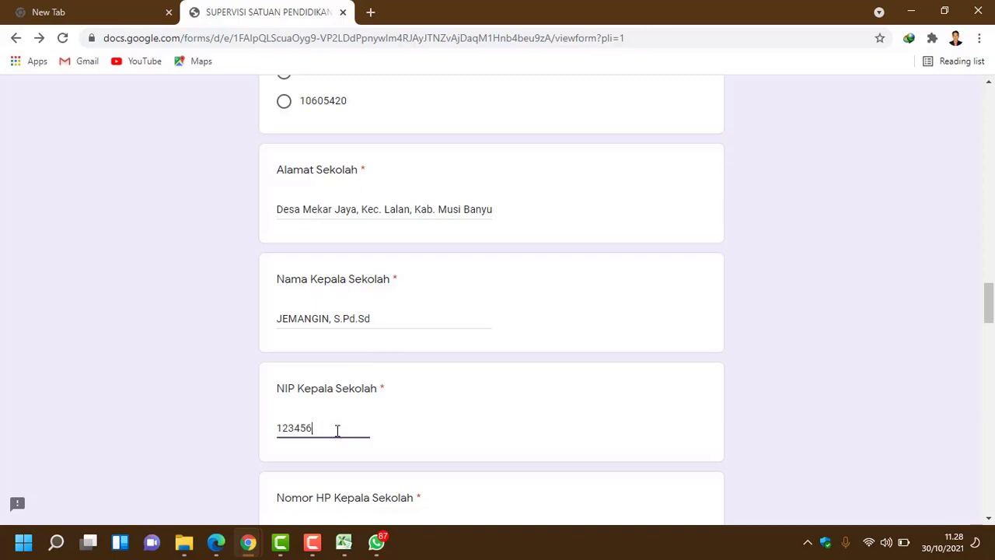
pyautogui.write('789')
pyautogui.scroll(-2, 355, 434)
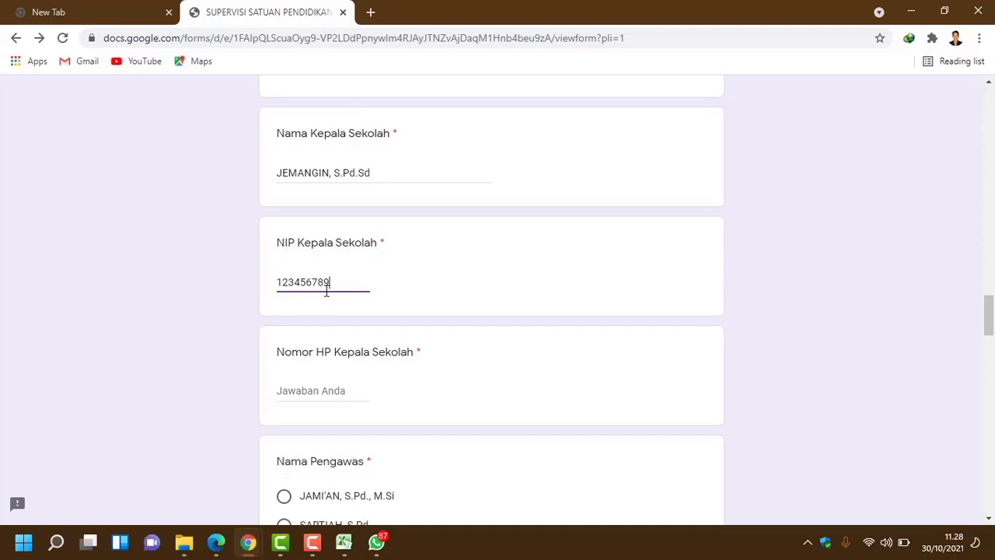
pyautogui.moveTo(339, 283); pyautogui.dragTo(296, 285)
pyautogui.press('BackSpace')
pyautogui.moveTo(298, 283); pyautogui.dragTo(278, 284)
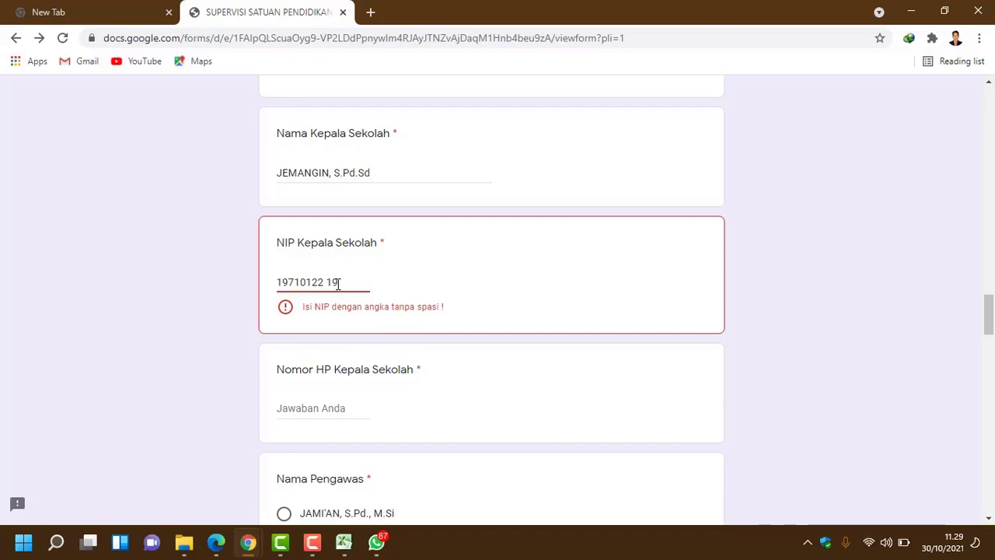
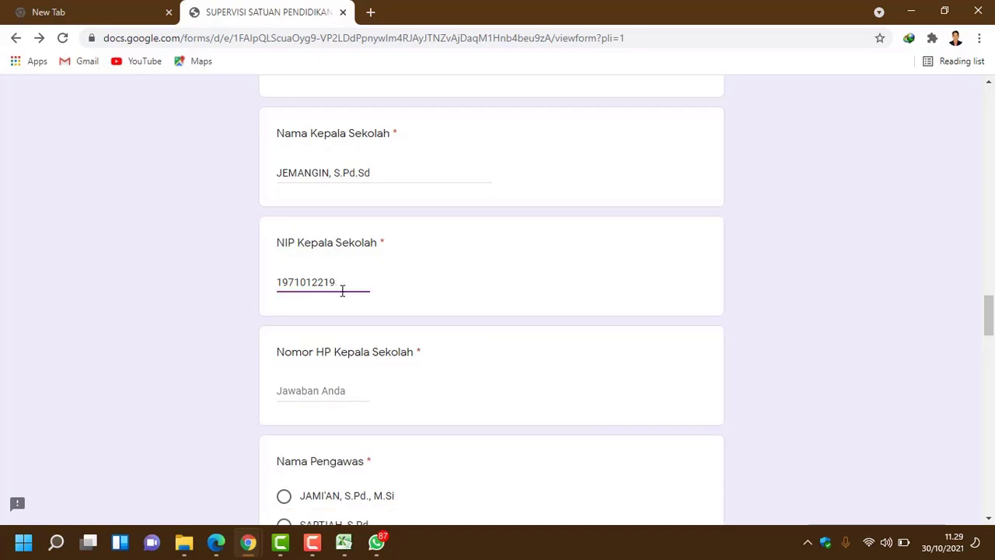
# Step: Enter the head teacher's mobile phone number with the offending space removed
pyautogui.click(351, 391)
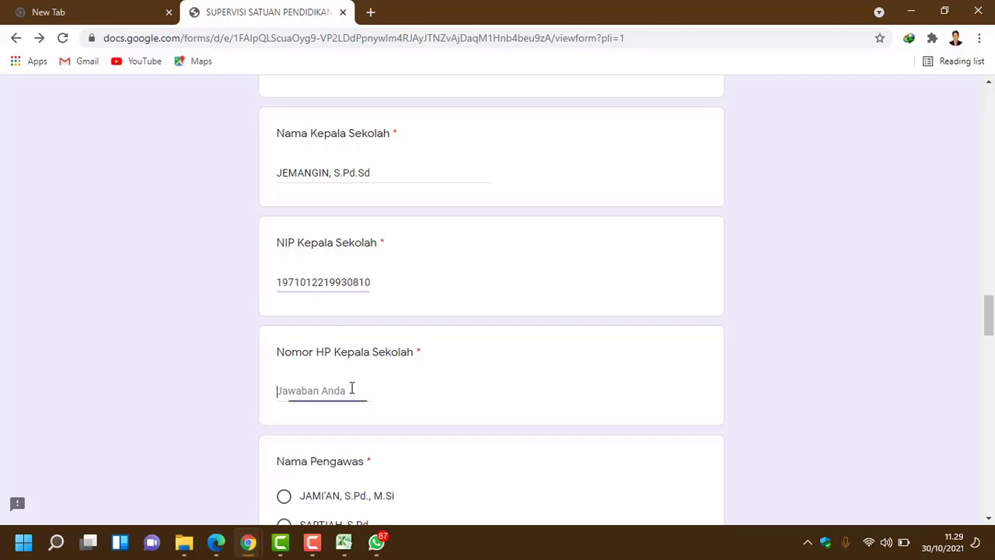
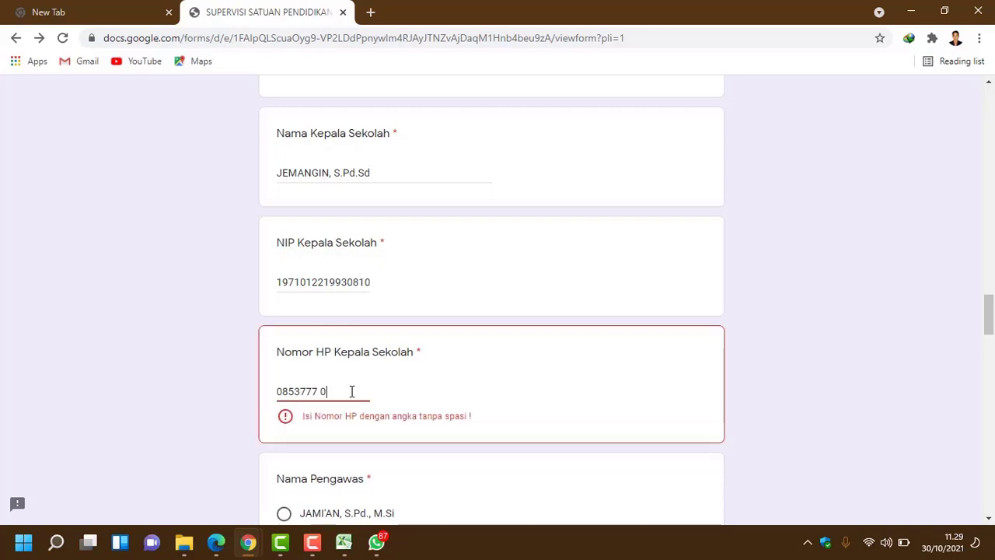
pyautogui.press('BackSpace')
pyautogui.press('BackSpace')
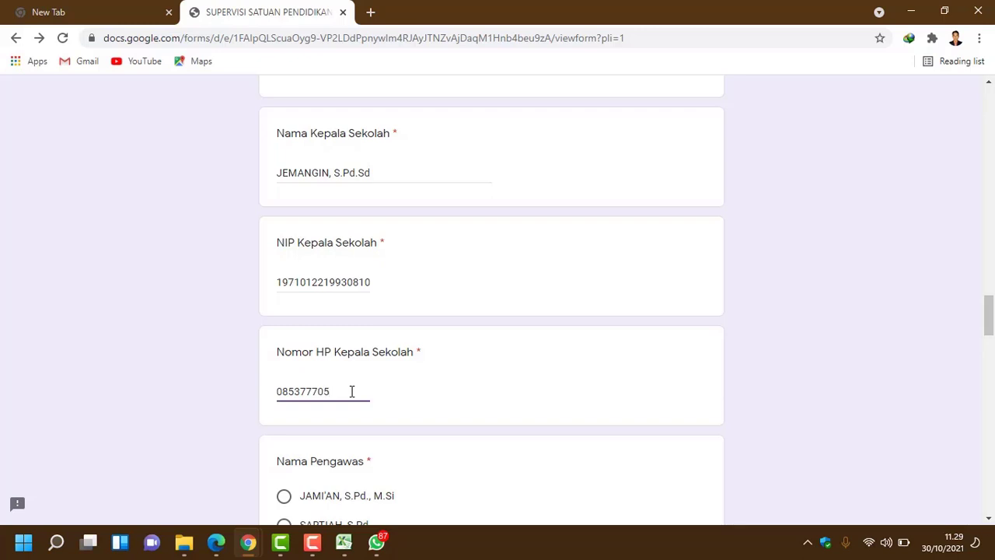
pyautogui.scroll(-4, 384, 372)
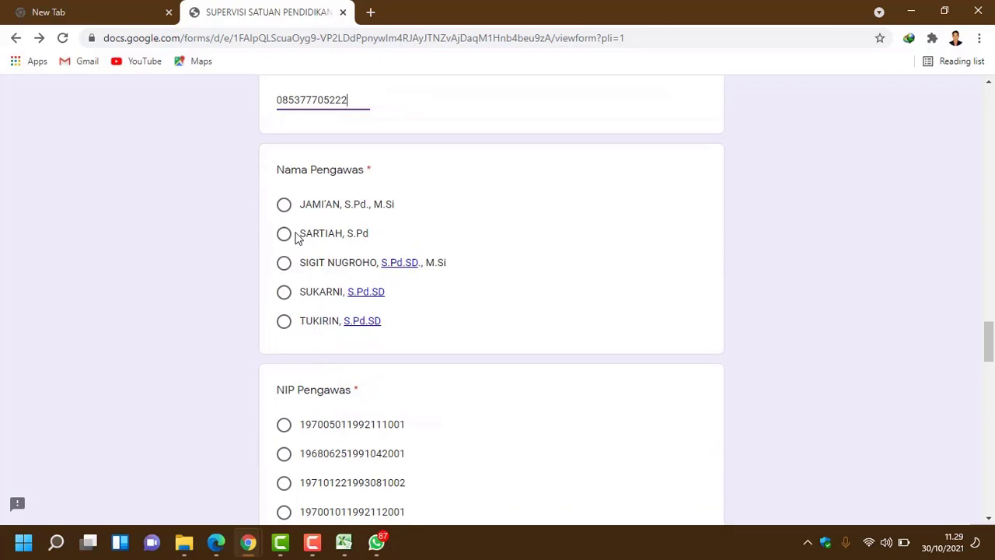
# Step: Choose the third supervisor and the matching NIP, and enter the supervisor's phone number
pyautogui.click(285, 266)
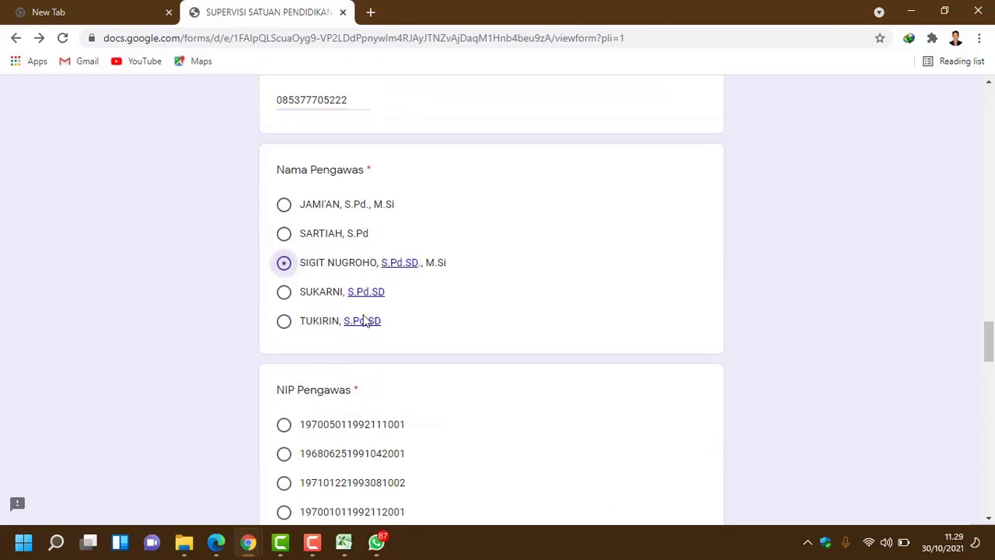
pyautogui.scroll(-3, 381, 332)
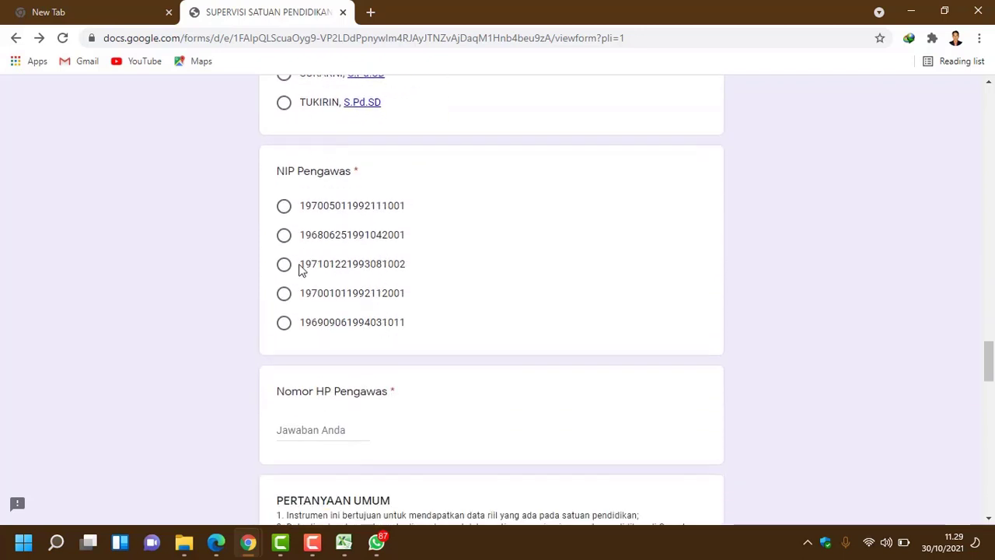
pyautogui.click(285, 266)
pyautogui.scroll(3, 362, 329)
pyautogui.scroll(-2, 350, 327)
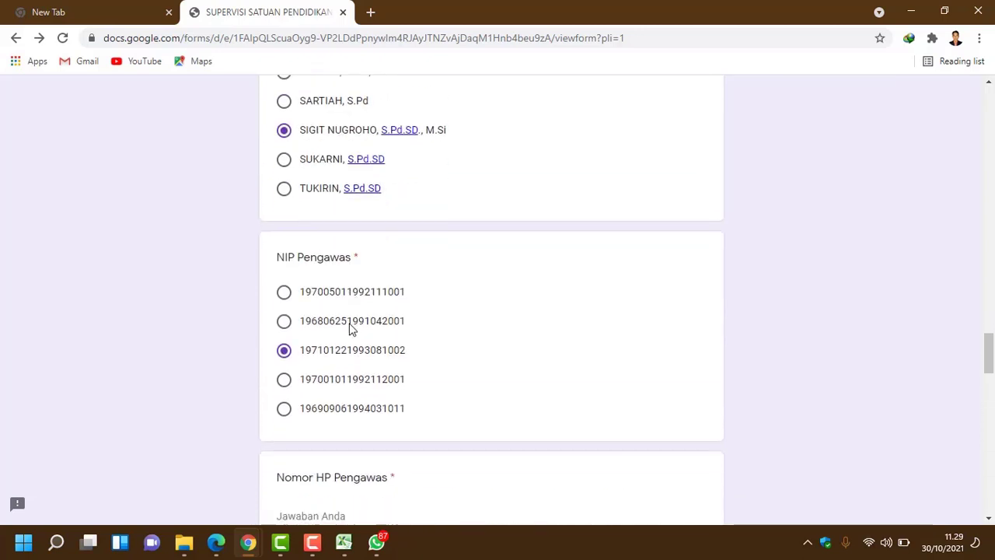
pyautogui.scroll(-3, 350, 327)
pyautogui.click(327, 286)
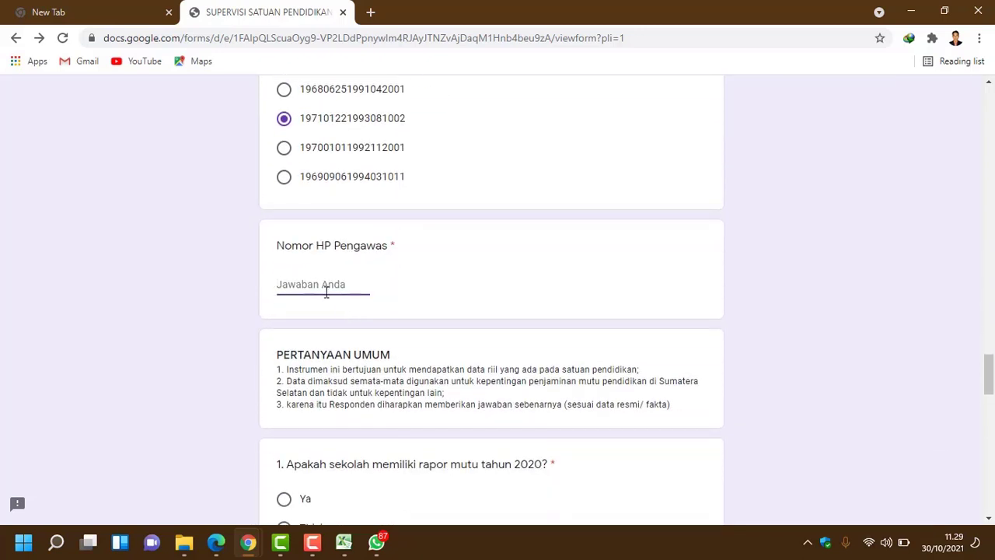
# Step: Answer Ya to questions 1 and 2
pyautogui.scroll(-5, 393, 311)
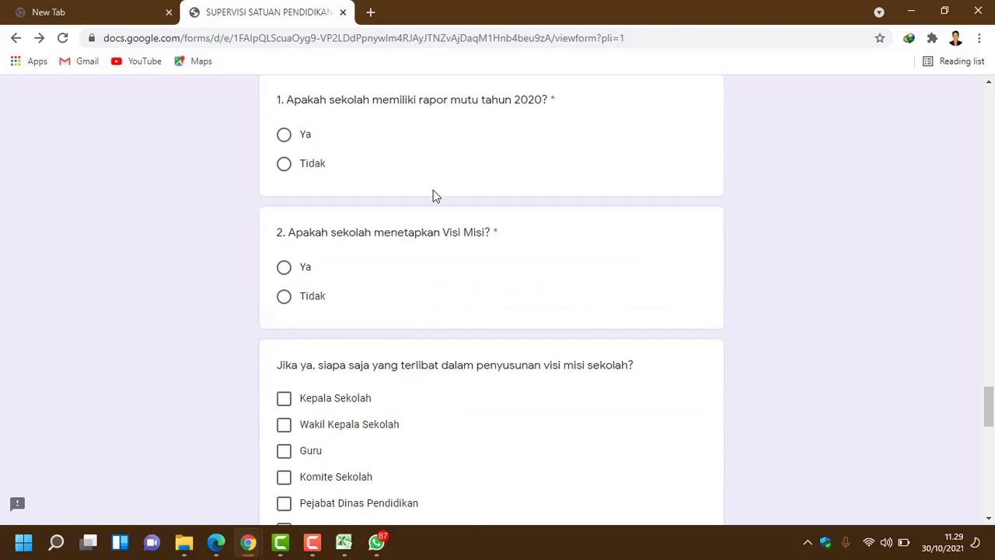
pyautogui.click(285, 135)
pyautogui.click(285, 267)
# Step: Tick Kepala Sekolah, Wakil Kepala Sekolah, Guru, Komite Sekolah, Pengawas, Tokoh masyarakat and Pemerhati pendidikan, then add a file for Dokumen 1
pyautogui.scroll(-2, 384, 290)
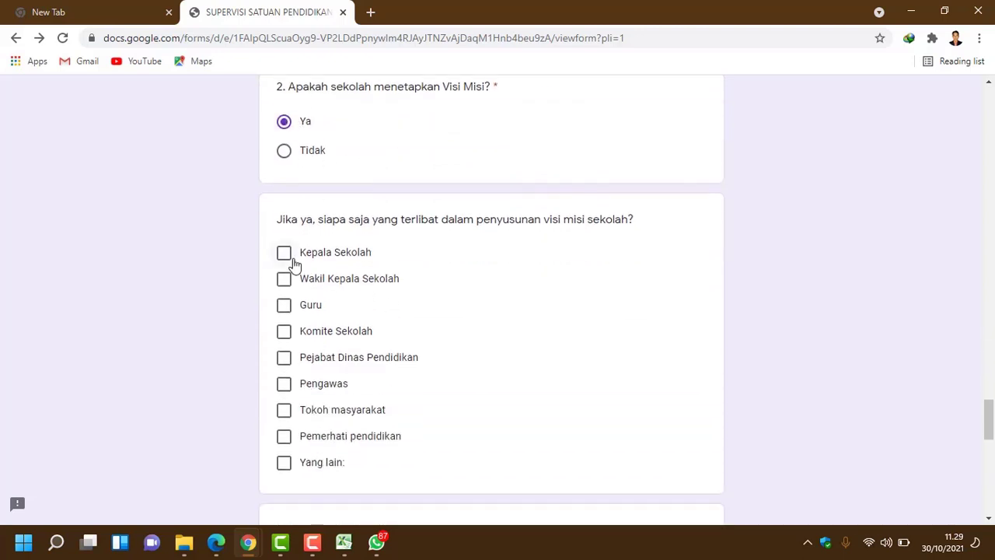
pyautogui.click(286, 254)
pyautogui.click(284, 278)
pyautogui.click(284, 305)
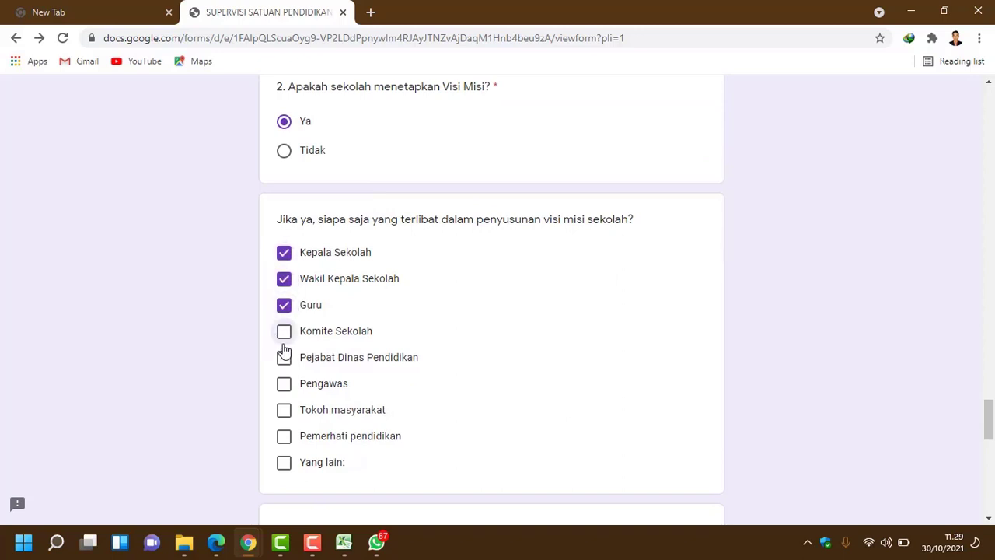
pyautogui.click(283, 331)
pyautogui.click(286, 387)
pyautogui.click(286, 411)
pyautogui.click(301, 437)
pyautogui.scroll(-3, 349, 467)
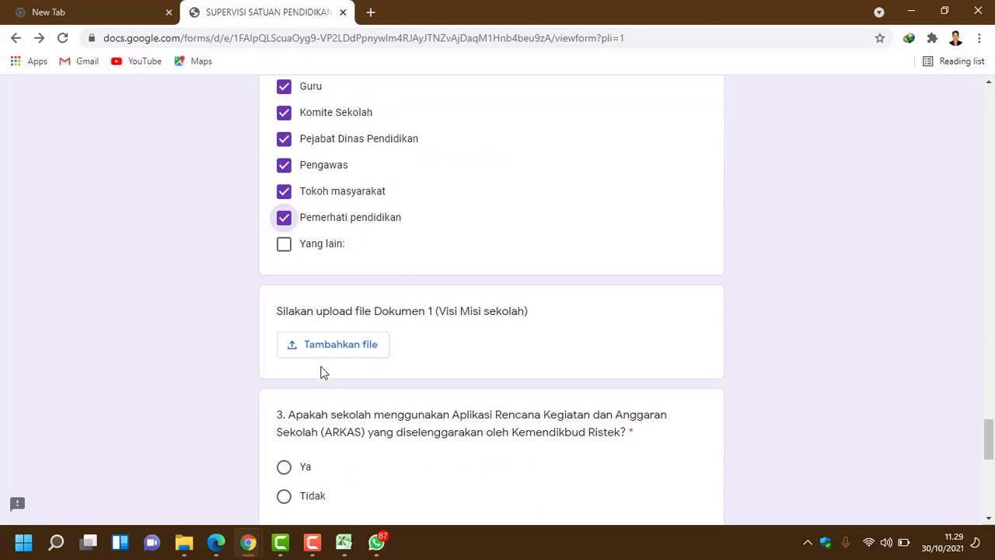
pyautogui.click(335, 348)
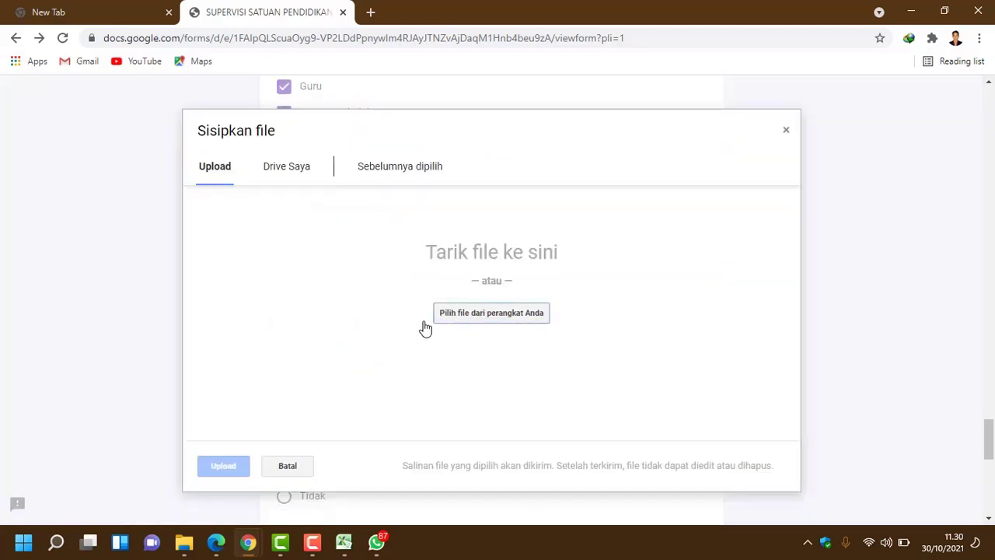
# Step: Browse the file picker to the ARSIP IBU folder on the Data (D:) drive
pyautogui.click(485, 319)
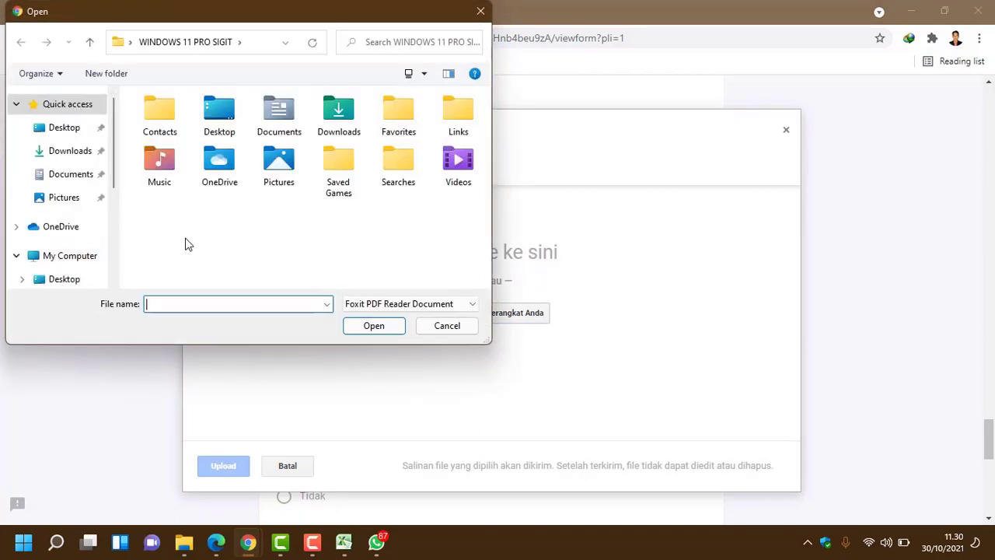
pyautogui.click(75, 259)
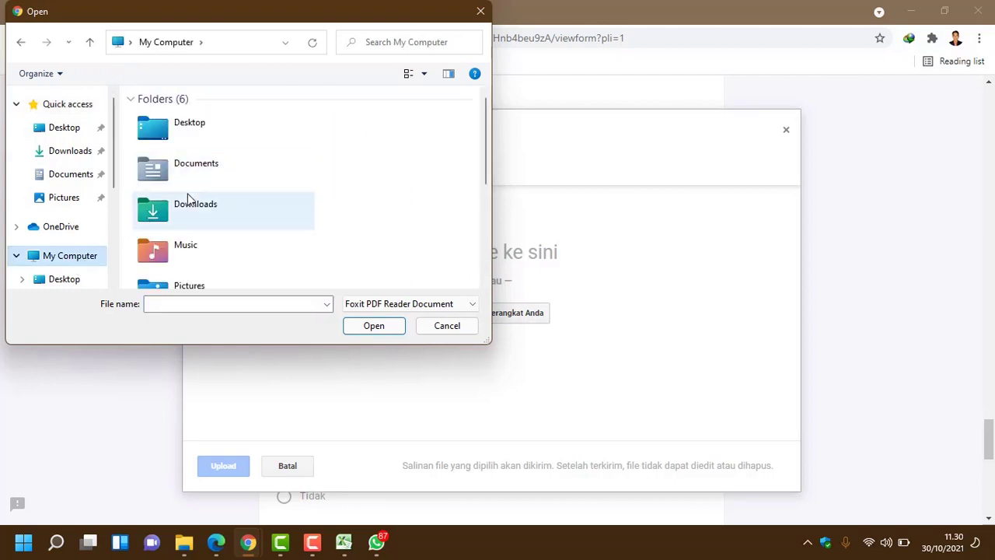
pyautogui.scroll(-3, 190, 202)
pyautogui.click(207, 225)
pyautogui.doubleClick(208, 225)
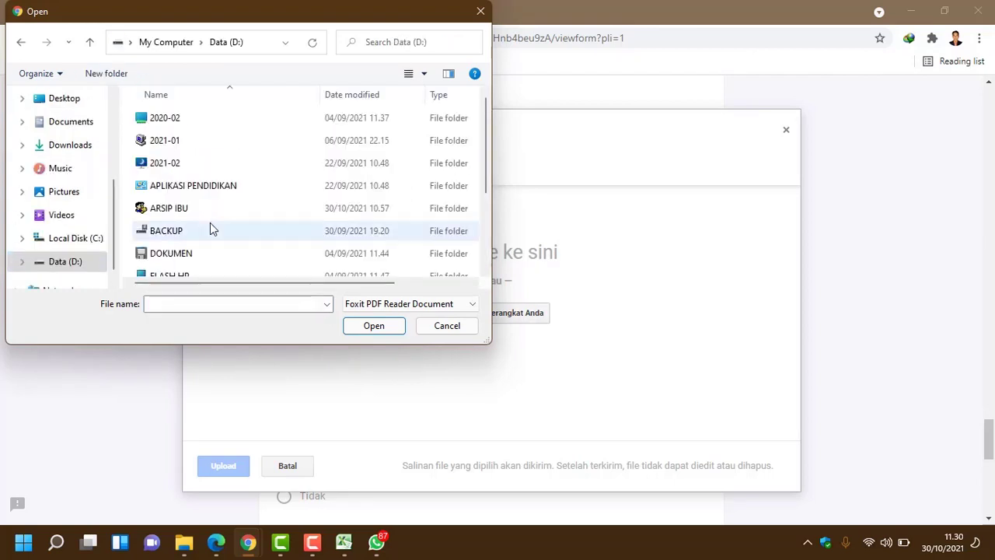
pyautogui.scroll(-2, 211, 226)
pyautogui.scroll(2, 218, 230)
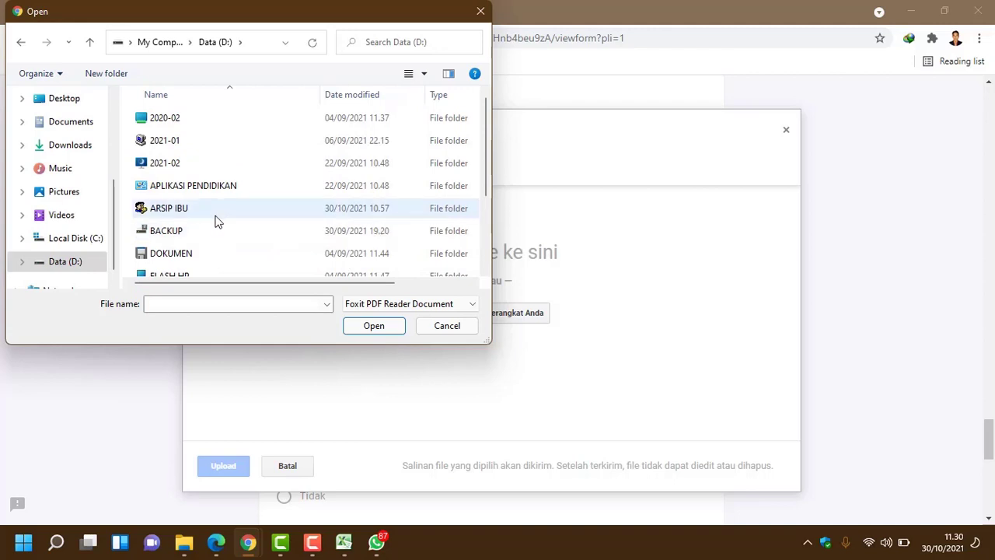
pyautogui.doubleClick(217, 214)
pyautogui.doubleClick(218, 194)
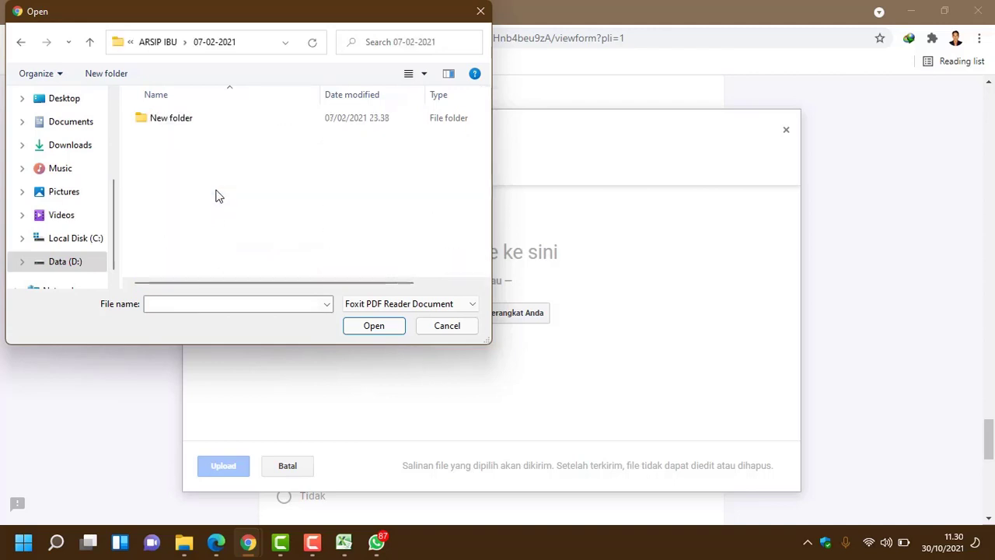
pyautogui.doubleClick(215, 128)
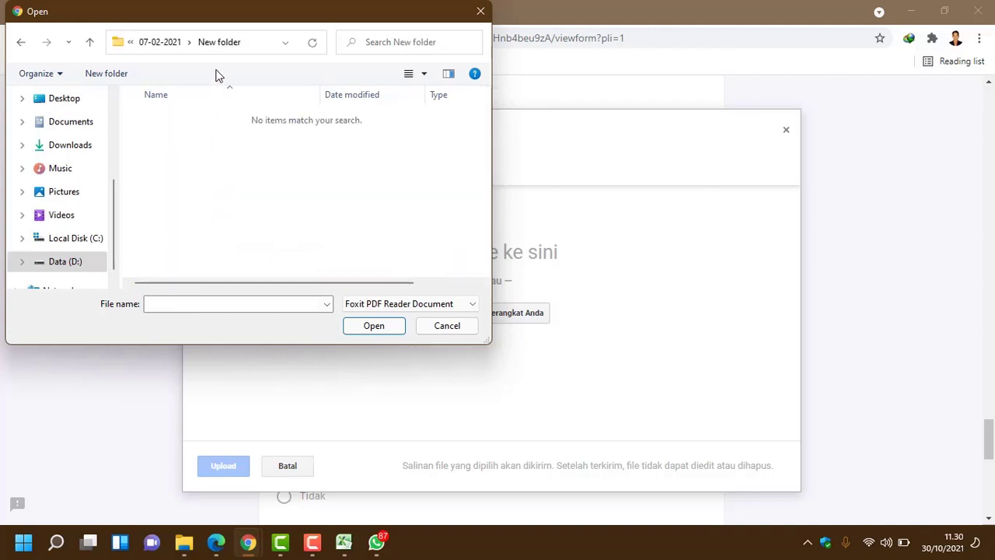
pyautogui.click(173, 49)
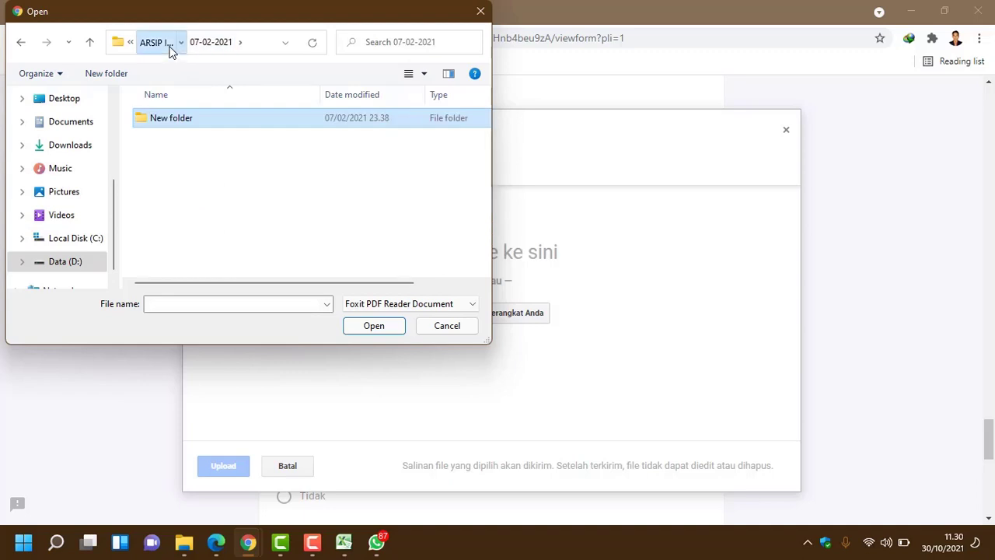
pyautogui.click(168, 47)
pyautogui.scroll(-3, 184, 141)
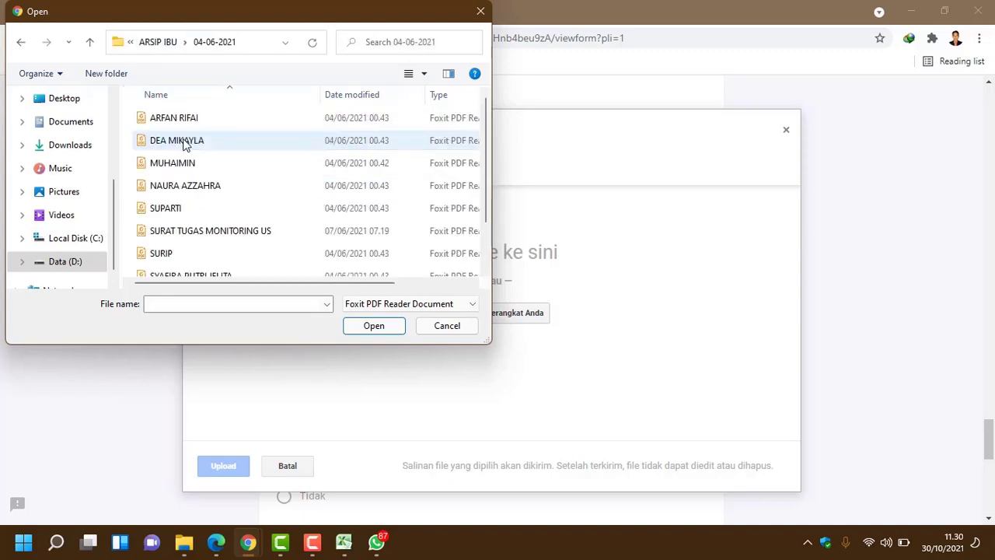
# Step: Select a PDF there and upload it as Dokumen 1
pyautogui.click(185, 141)
pyautogui.click(372, 326)
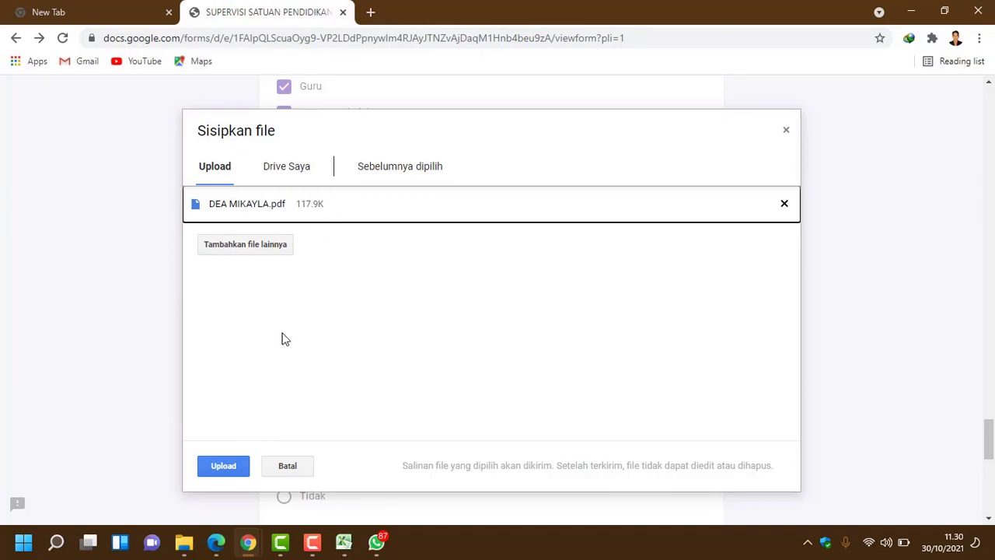
pyautogui.click(231, 465)
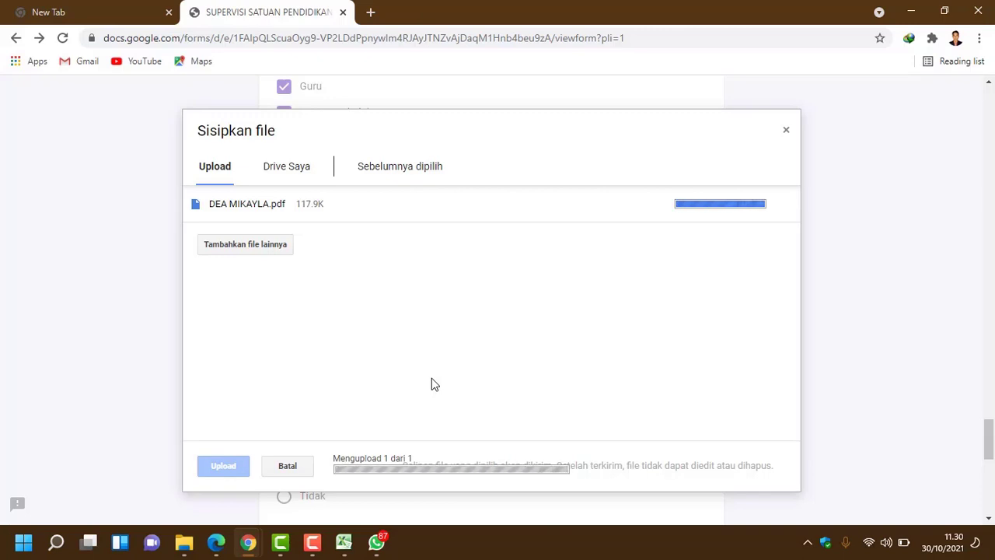
# Step: Answer Ya to question 3 and upload another PDF for the RKAS question
pyautogui.scroll(-3, 433, 387)
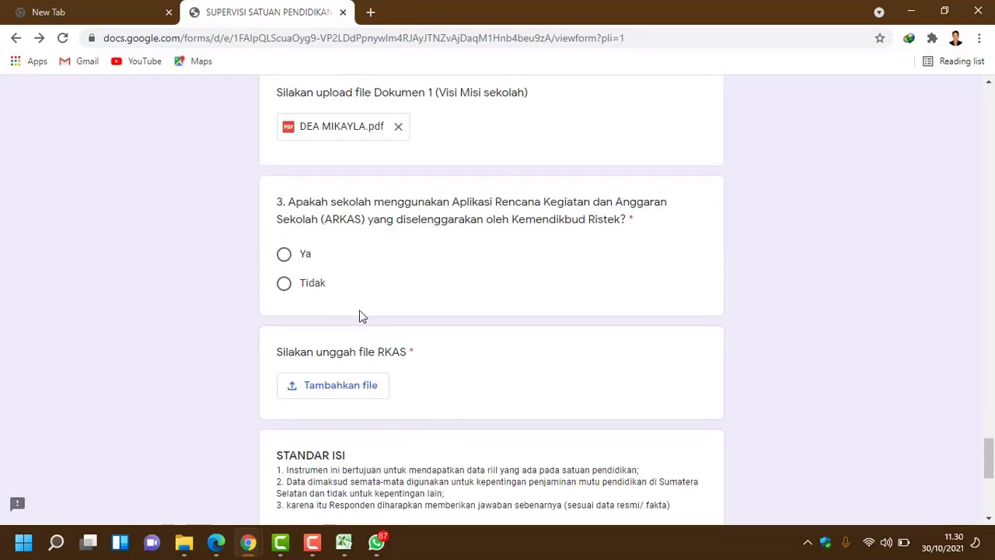
pyautogui.click(306, 257)
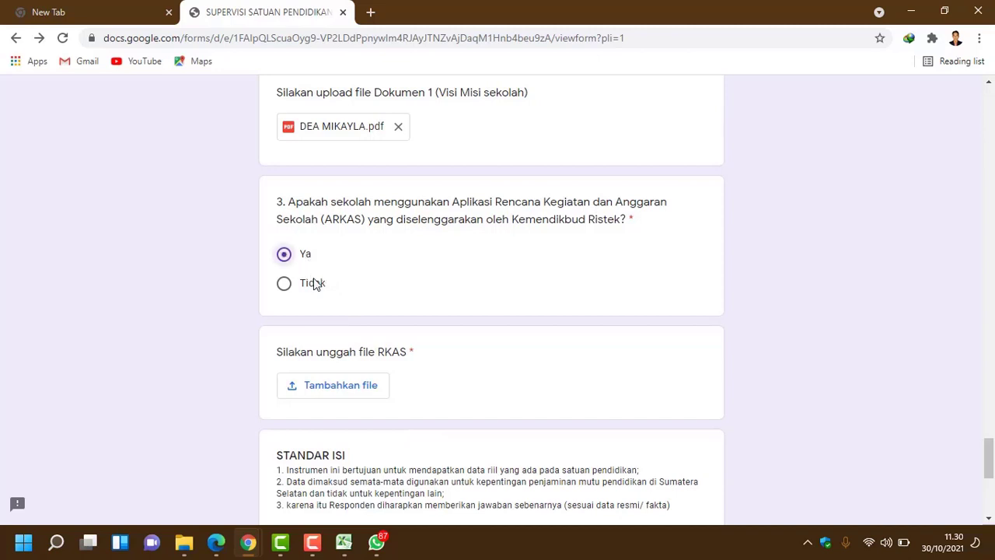
pyautogui.scroll(-1, 329, 295)
pyautogui.click(339, 315)
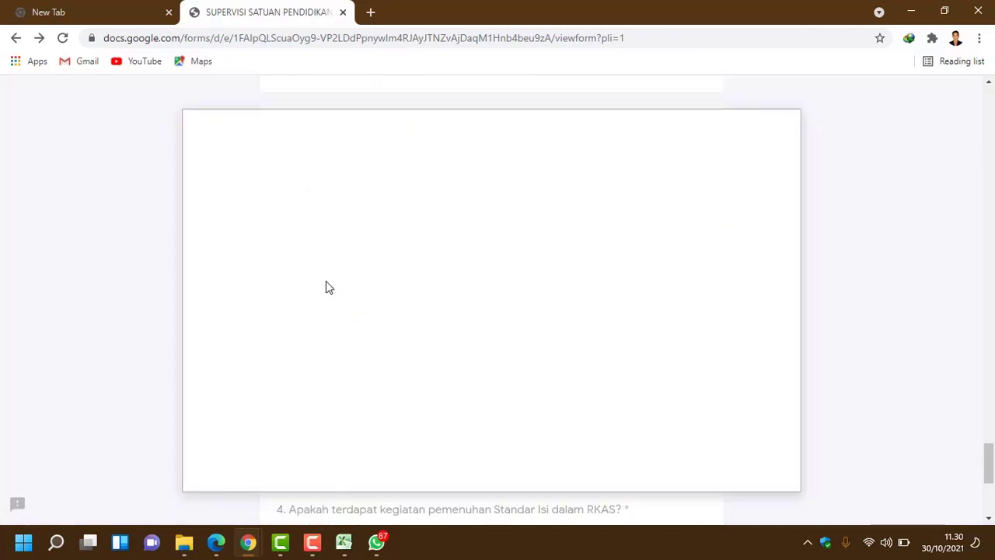
pyautogui.click(487, 312)
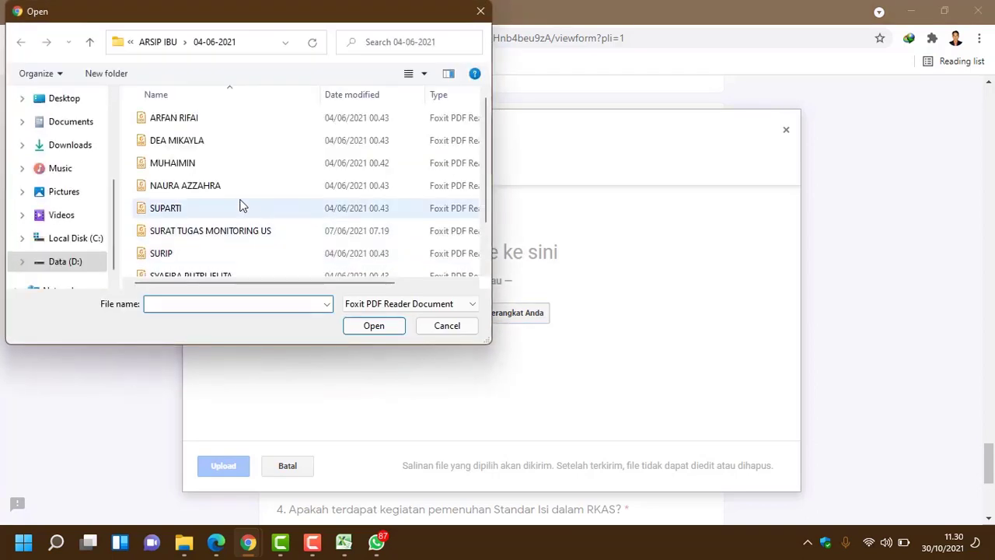
pyautogui.doubleClick(241, 188)
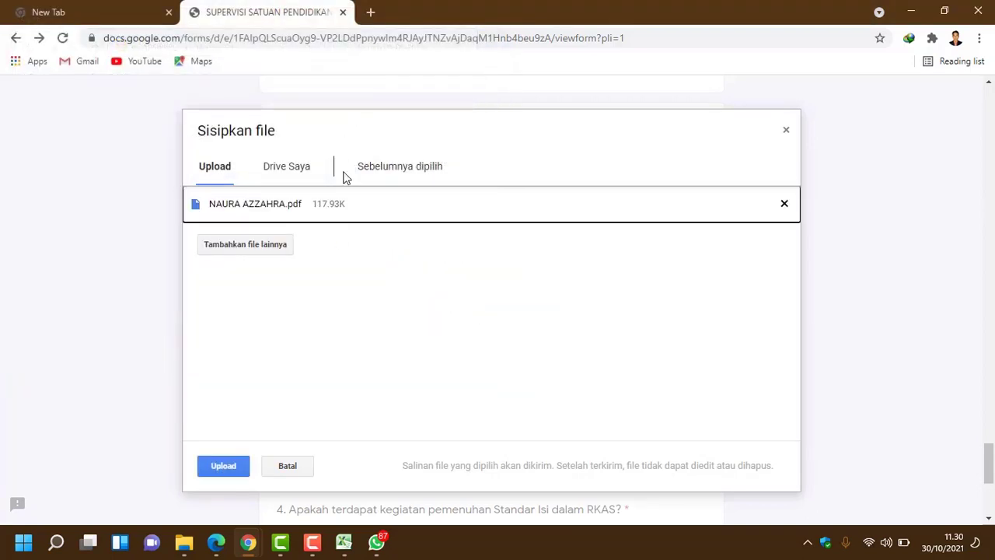
pyautogui.click(224, 466)
# Step: Answer Ya to question 4 and submit the form
pyautogui.scroll(-2, 551, 322)
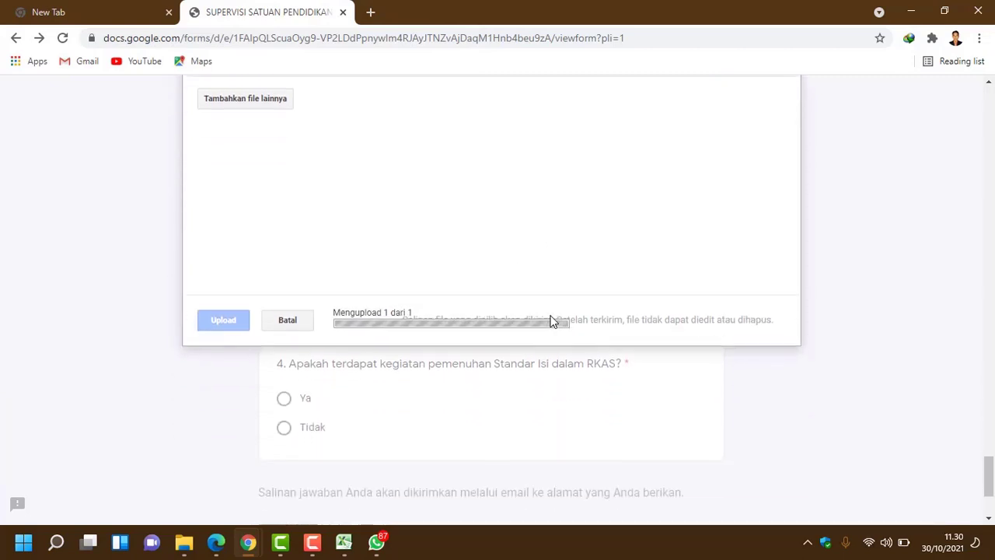
pyautogui.scroll(-2, 551, 320)
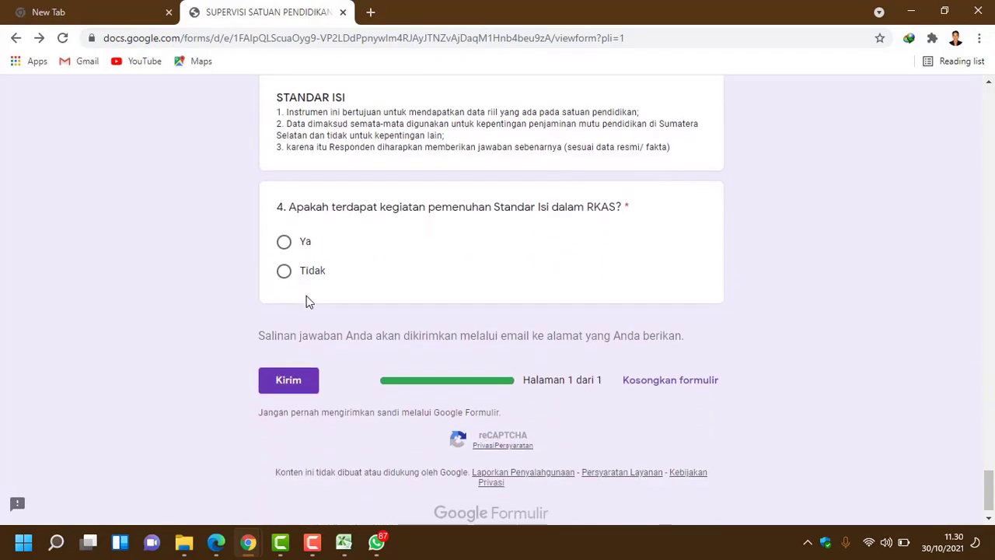
pyautogui.click(286, 243)
pyautogui.scroll(-1, 309, 268)
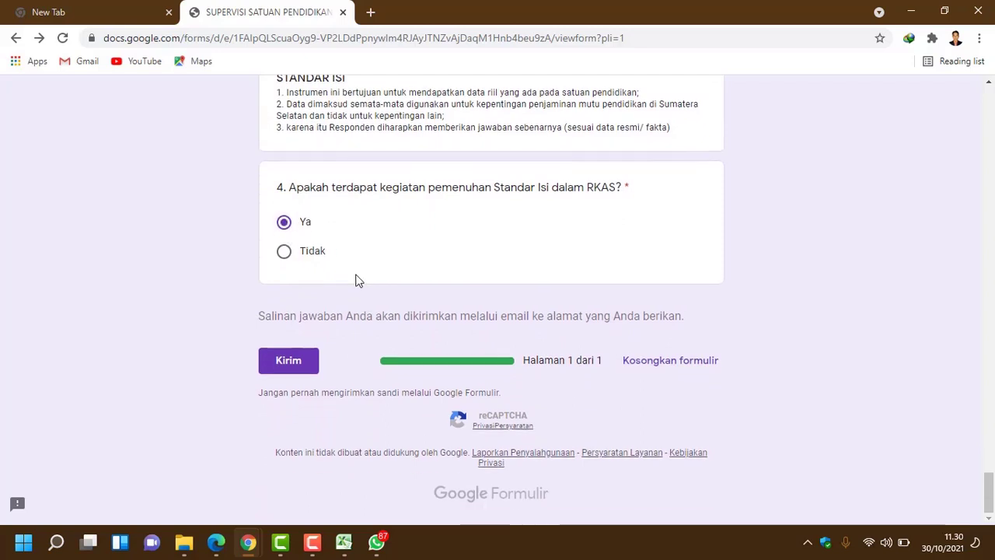
pyautogui.click(294, 374)
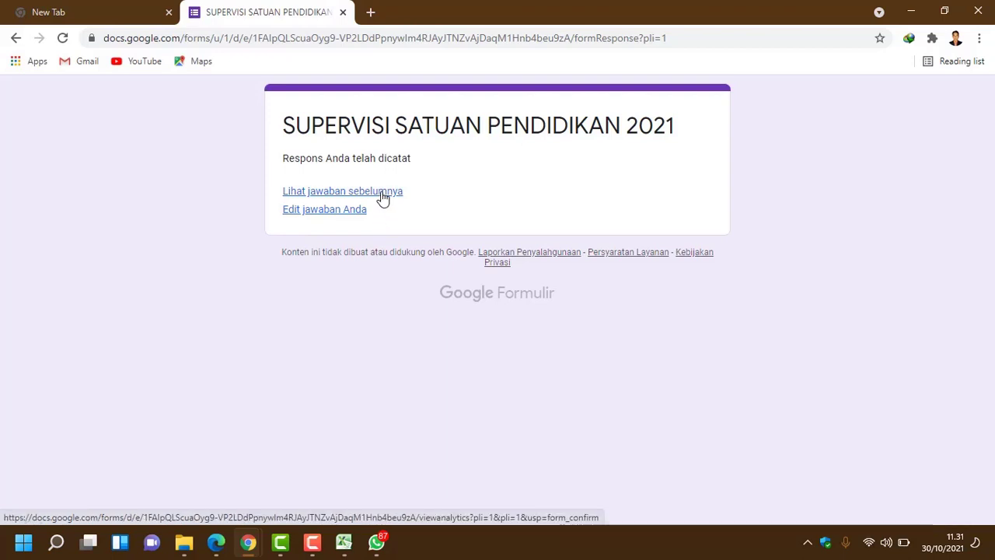
# Step: Reopen the submitted response for editing, then leave it without saving to return to the confirmation page
pyautogui.click(315, 218)
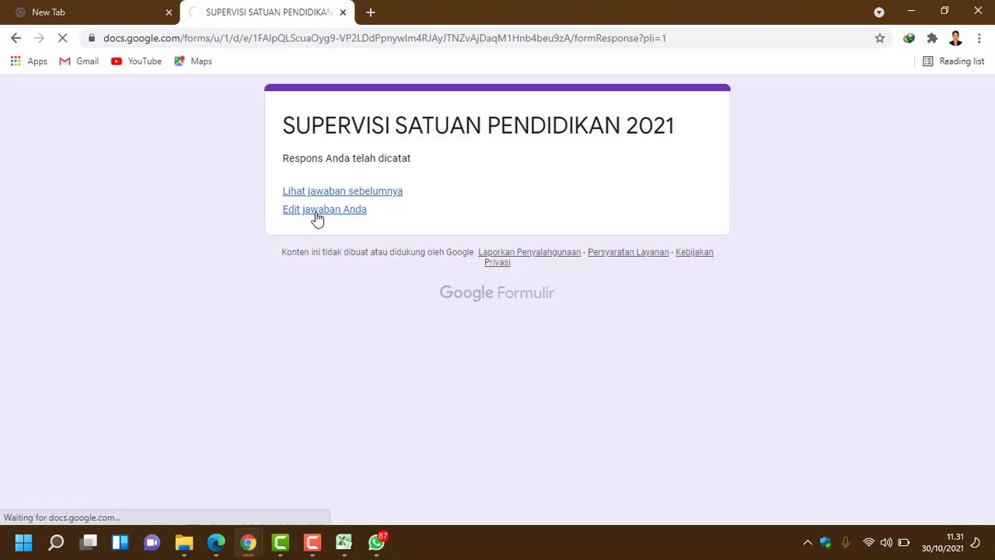
pyautogui.scroll(-6, 485, 335)
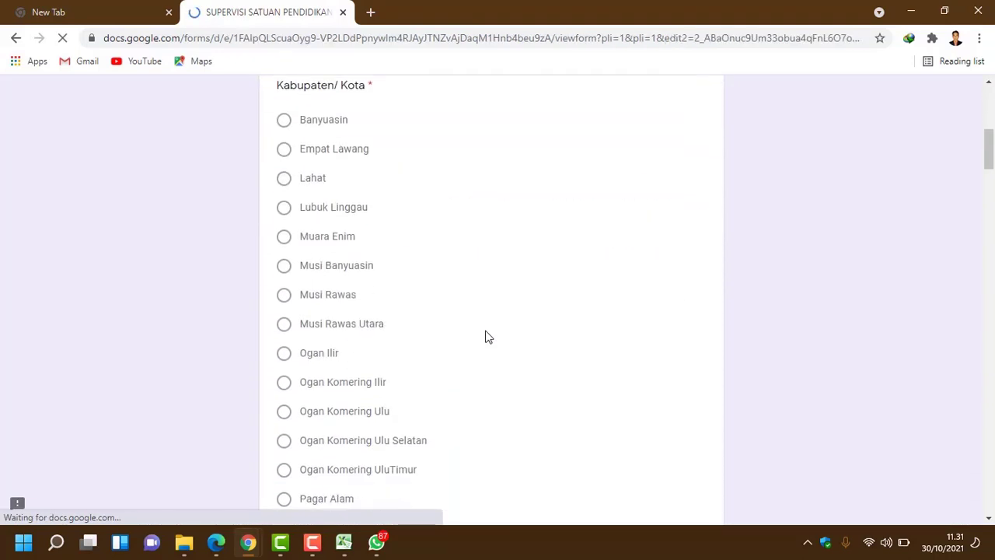
pyautogui.scroll(-20, 484, 335)
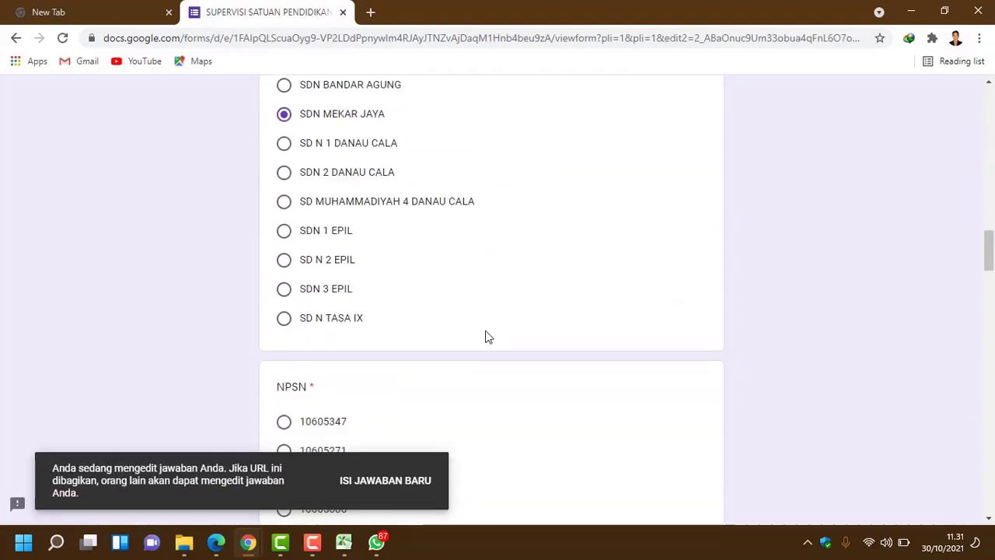
pyautogui.scroll(20, 485, 335)
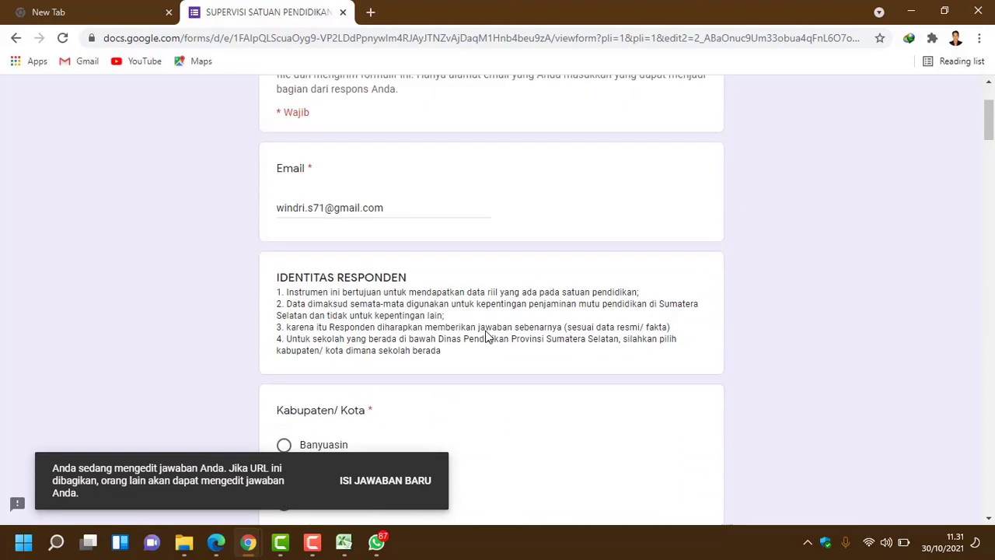
pyautogui.scroll(3, 485, 335)
pyautogui.click(17, 37)
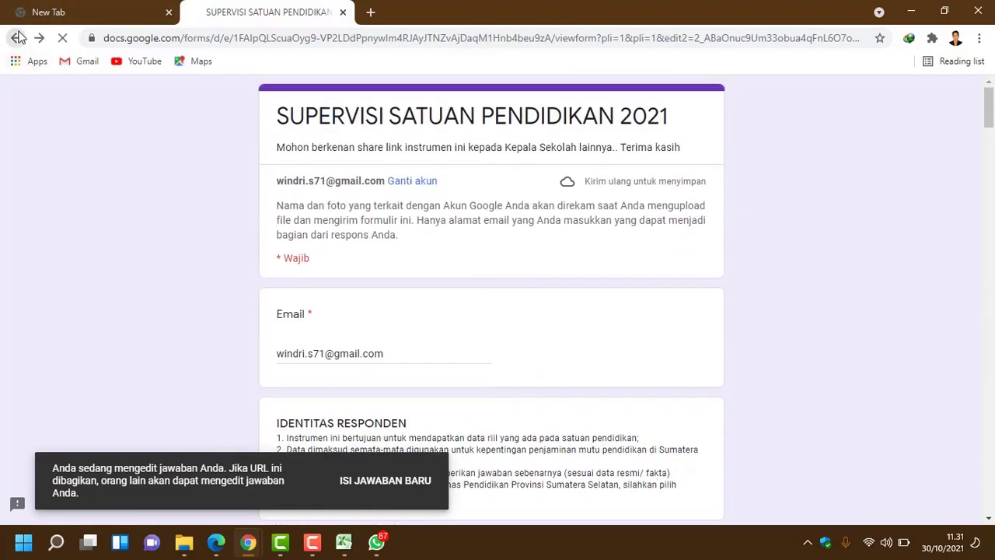
pyautogui.click(567, 123)
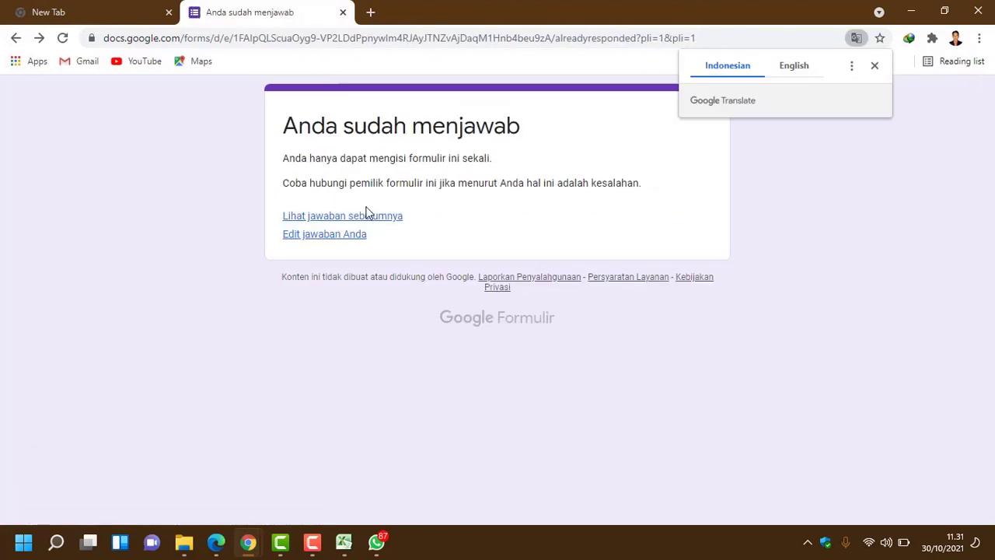
# Step: Open 'Lihat jawaban sebelumnya' and scroll through the charts of the single response
pyautogui.click(350, 221)
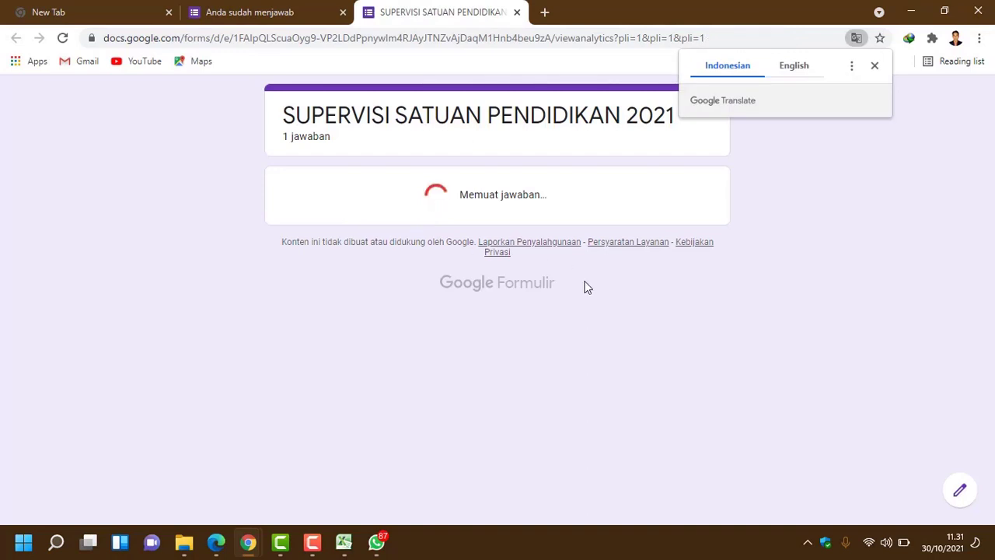
pyautogui.scroll(-6, 587, 287)
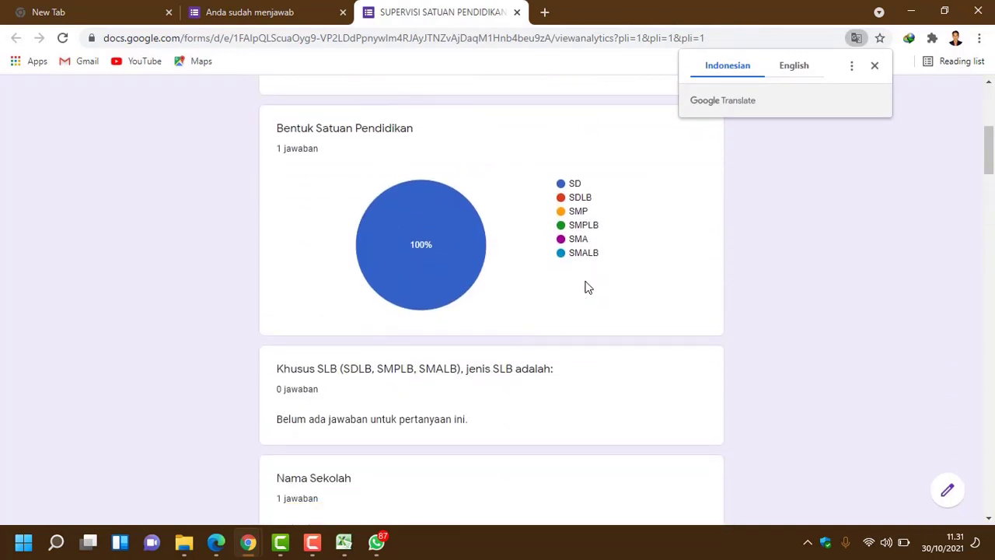
pyautogui.scroll(-3, 587, 288)
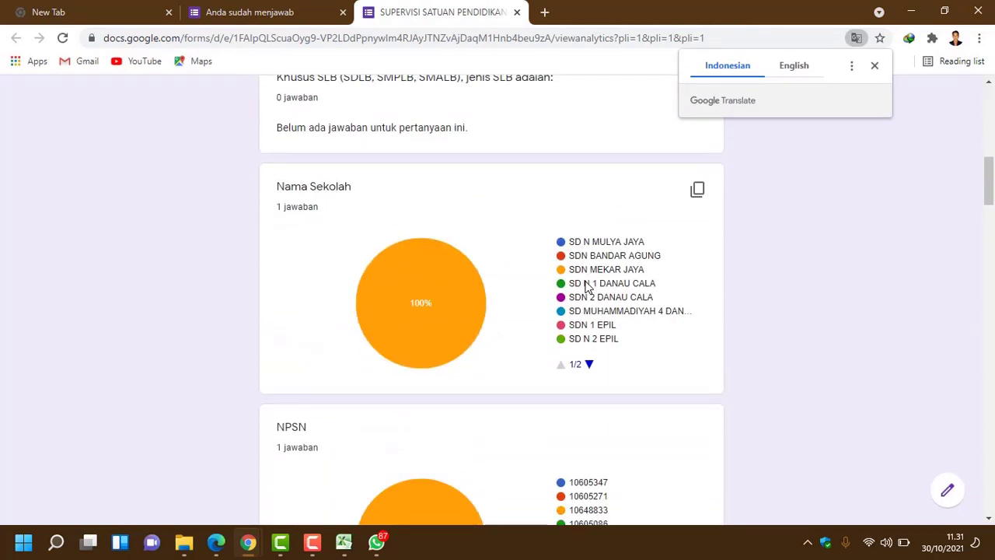
pyautogui.scroll(2, 587, 286)
pyautogui.scroll(1, 587, 286)
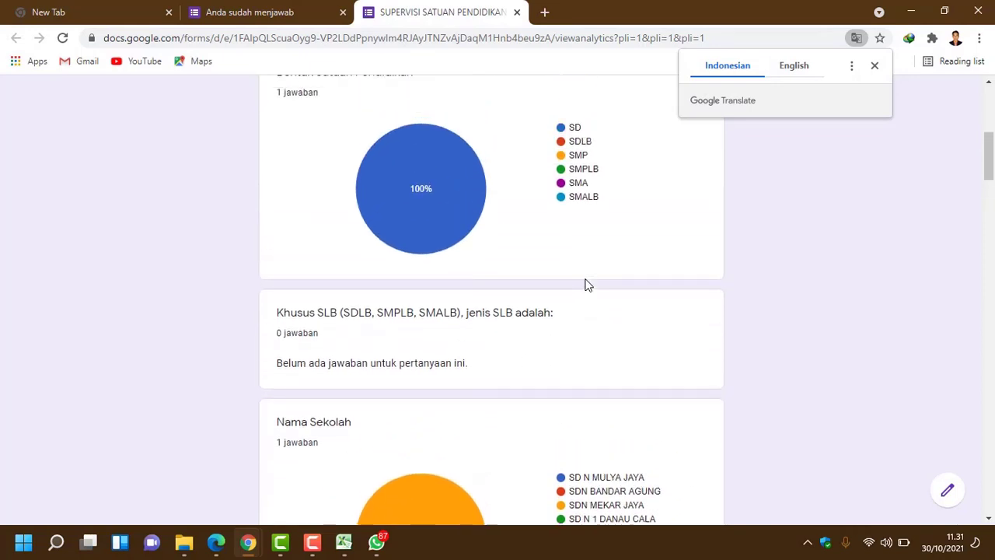
pyautogui.scroll(3, 587, 285)
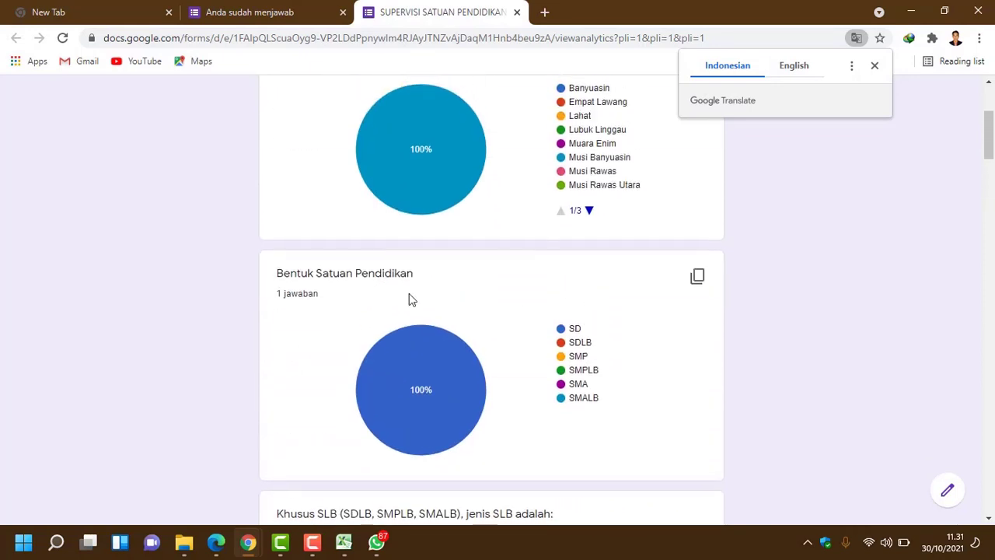
pyautogui.scroll(-1, 423, 326)
pyautogui.scroll(3, 432, 323)
pyautogui.scroll(-6, 435, 318)
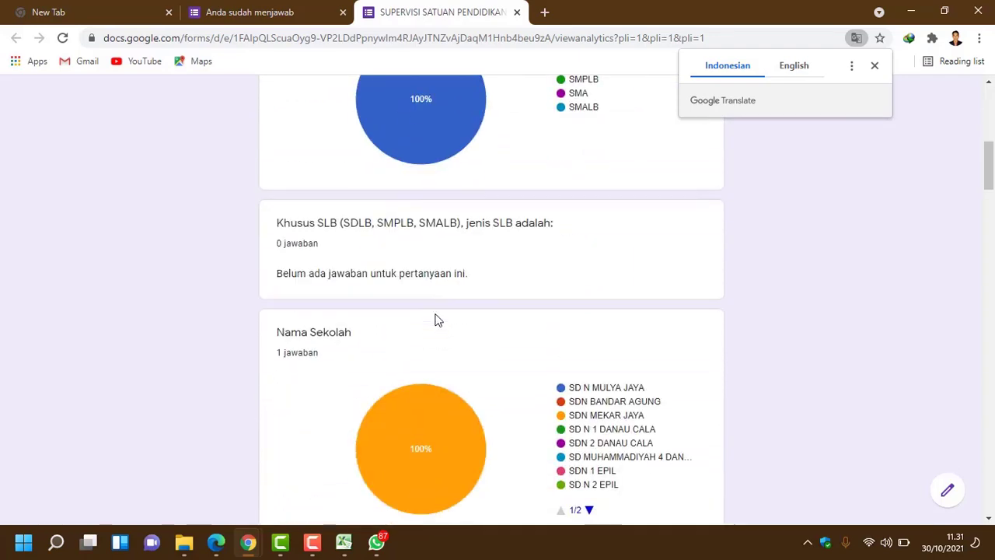
pyautogui.scroll(-15, 436, 319)
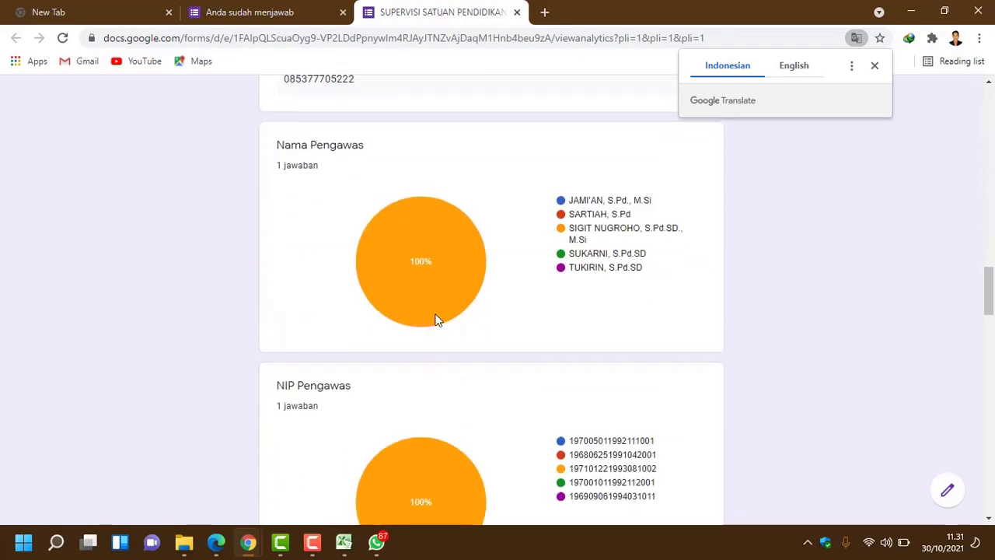
pyautogui.scroll(-20, 435, 319)
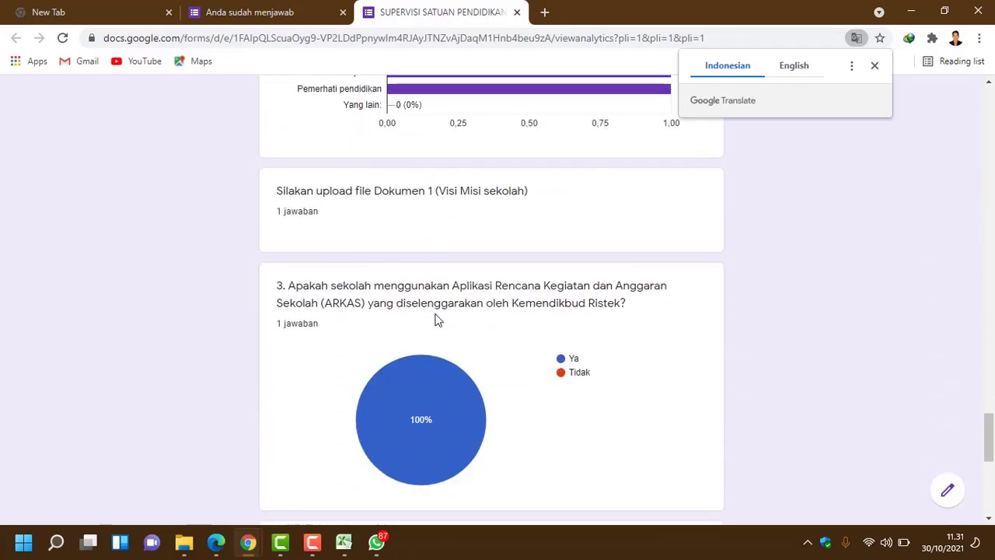
pyautogui.scroll(-6, 436, 319)
pyautogui.scroll(7, 435, 319)
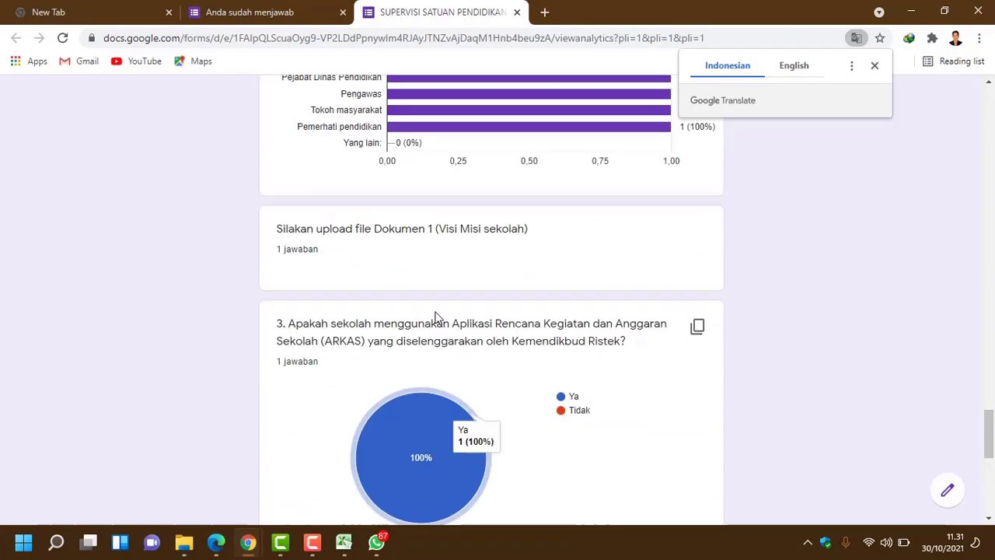
pyautogui.scroll(20, 435, 316)
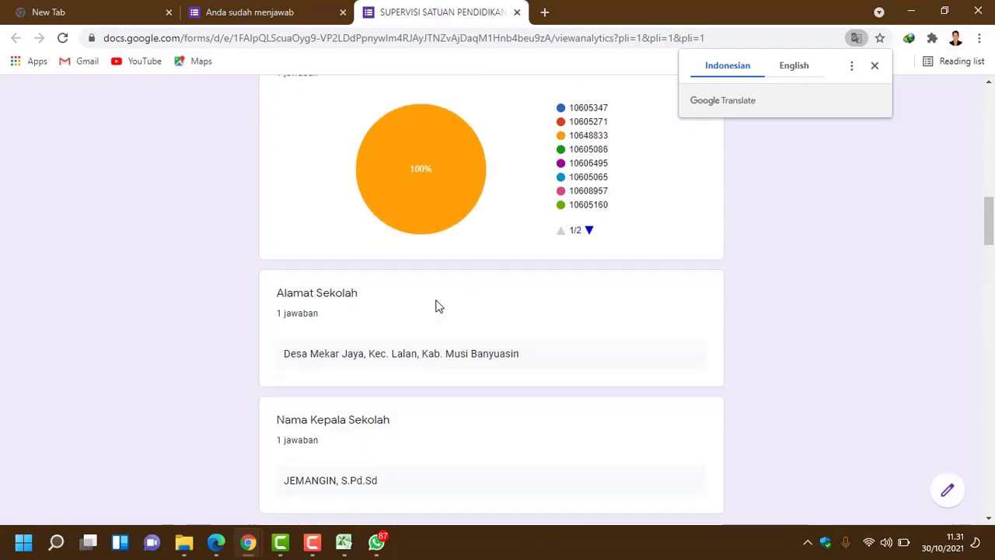
pyautogui.scroll(6, 437, 305)
# Step: Reopen the submitted test response for editing and scroll through its answers
pyautogui.click(246, 12)
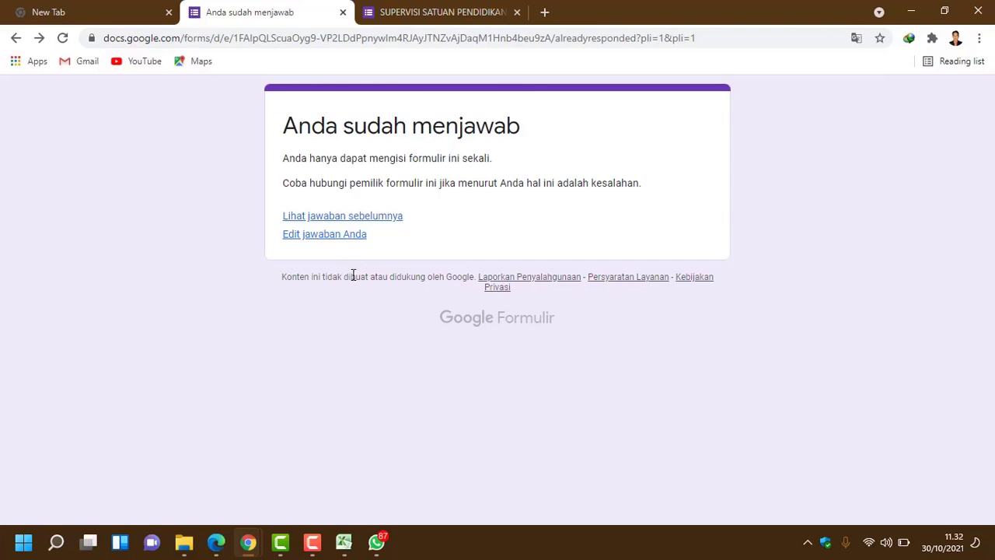
pyautogui.click(324, 236)
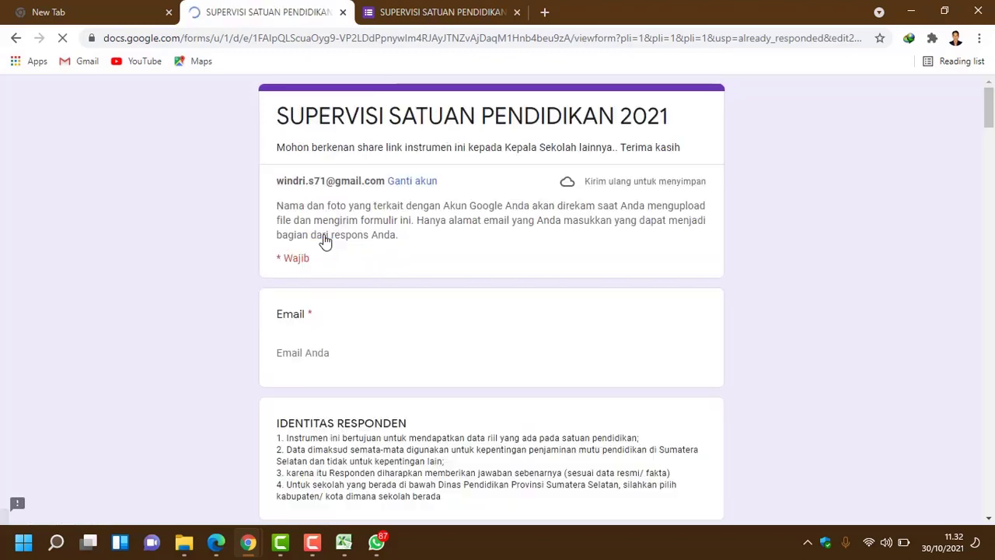
pyautogui.scroll(-8, 447, 328)
pyautogui.scroll(-6, 447, 328)
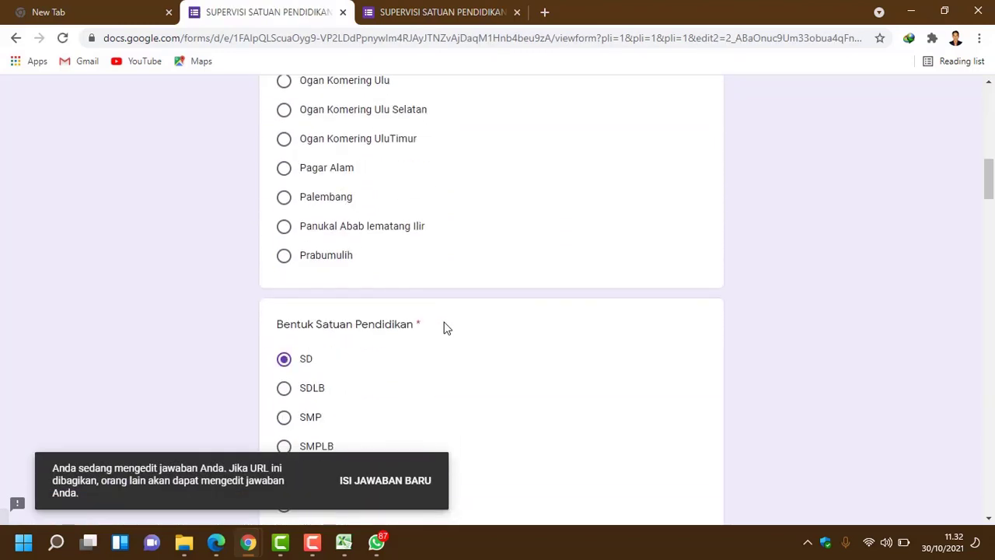
pyautogui.scroll(-7, 447, 328)
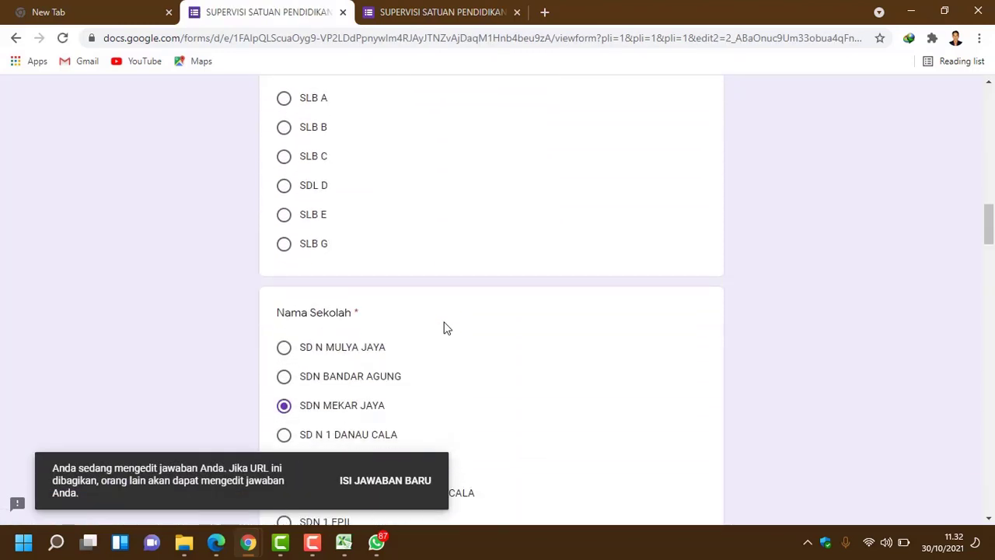
pyautogui.scroll(-2, 490, 331)
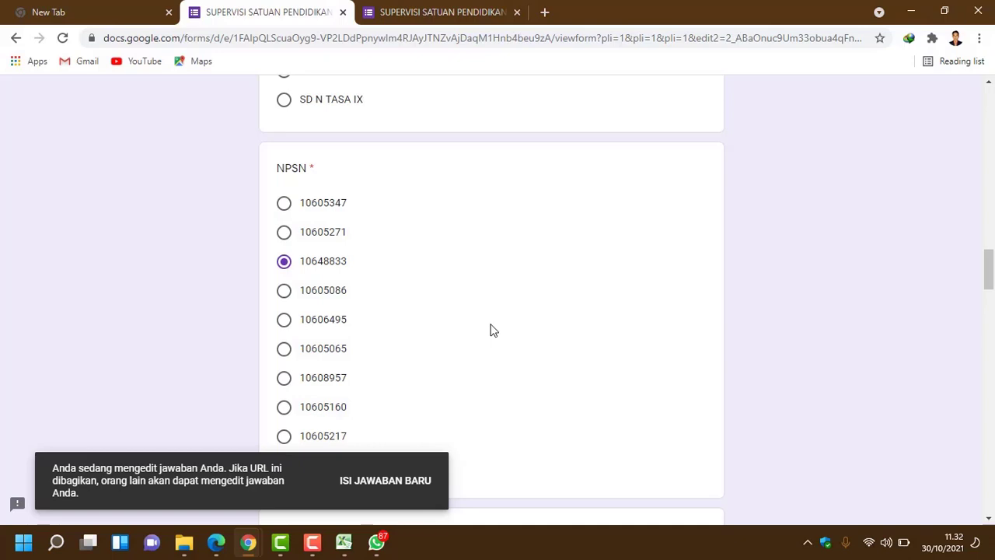
pyautogui.scroll(-1, 489, 330)
pyautogui.scroll(-2, 490, 330)
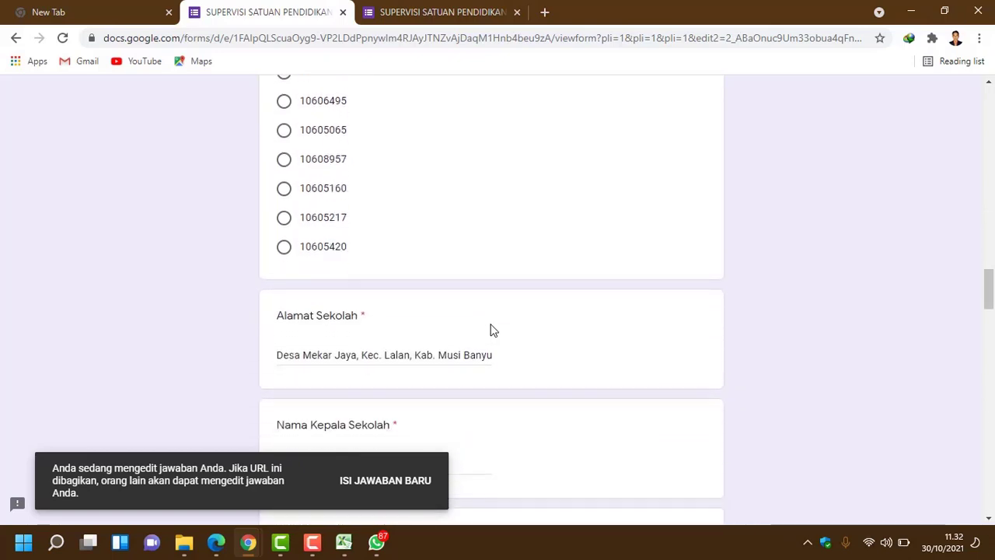
pyautogui.scroll(-7, 490, 330)
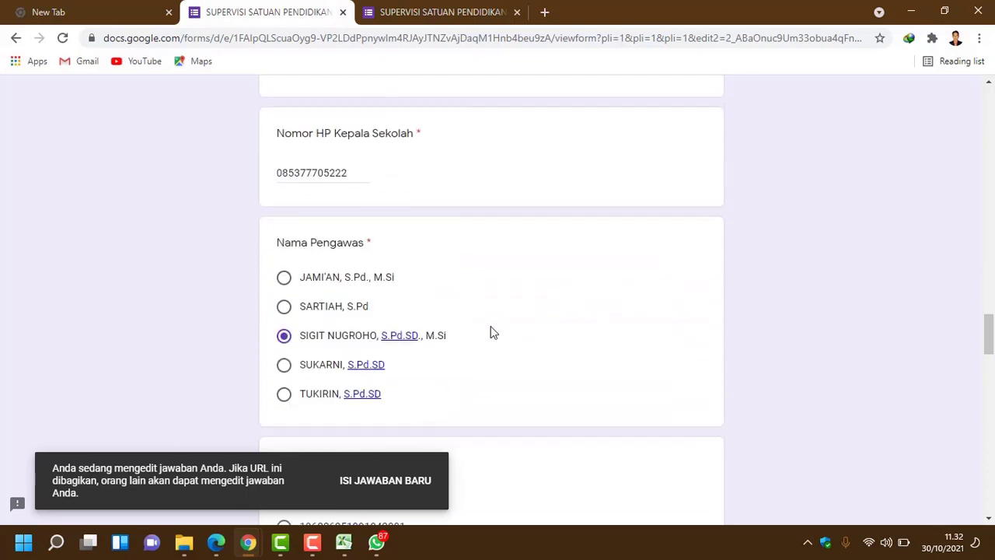
pyautogui.scroll(-7, 490, 333)
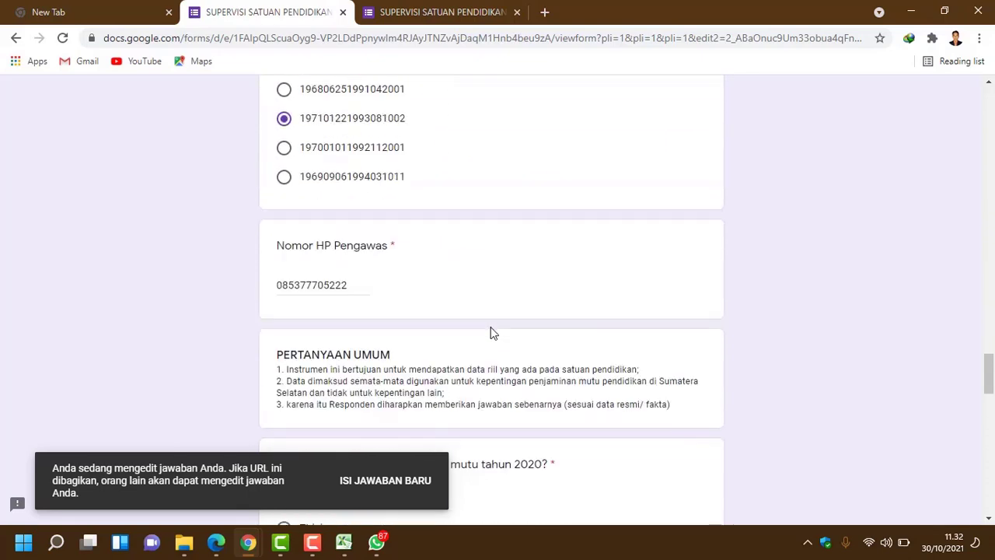
pyautogui.scroll(-3, 490, 332)
pyautogui.scroll(-2, 490, 332)
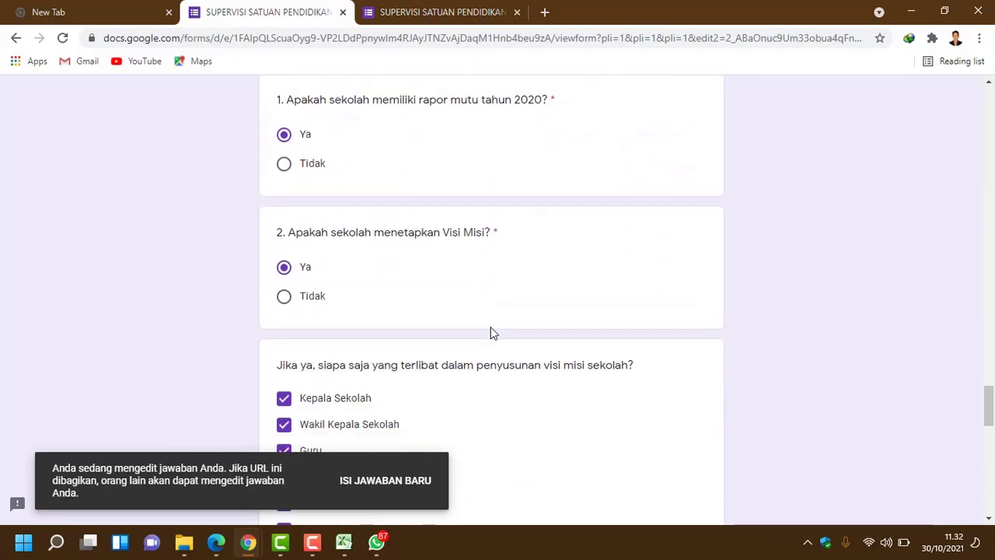
pyautogui.scroll(-9, 458, 316)
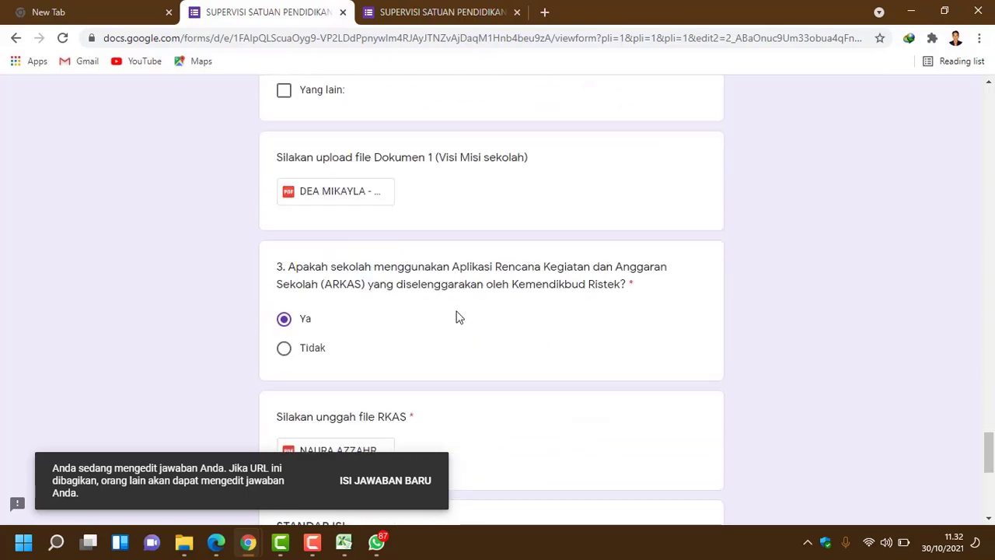
pyautogui.scroll(-2, 458, 315)
pyautogui.scroll(-2, 458, 317)
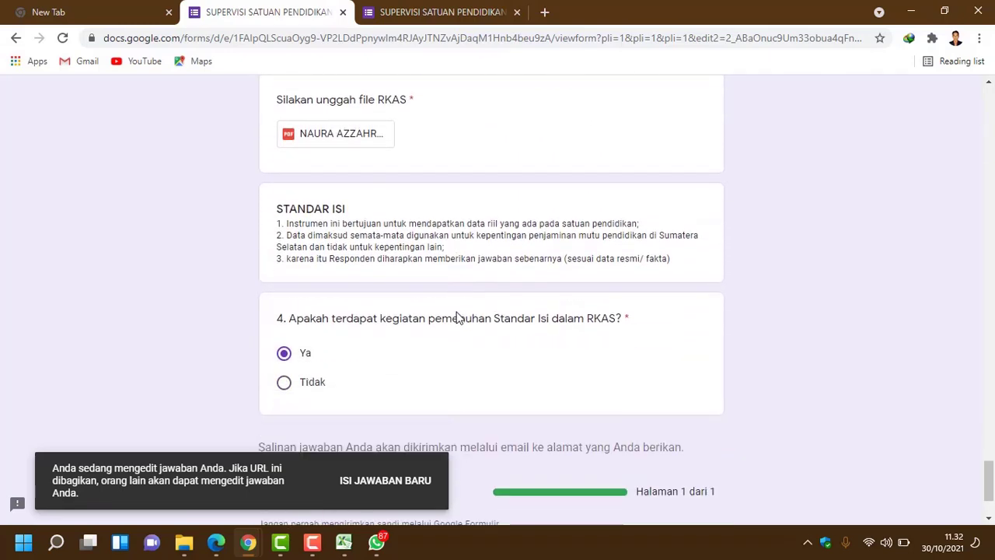
pyautogui.scroll(2, 458, 317)
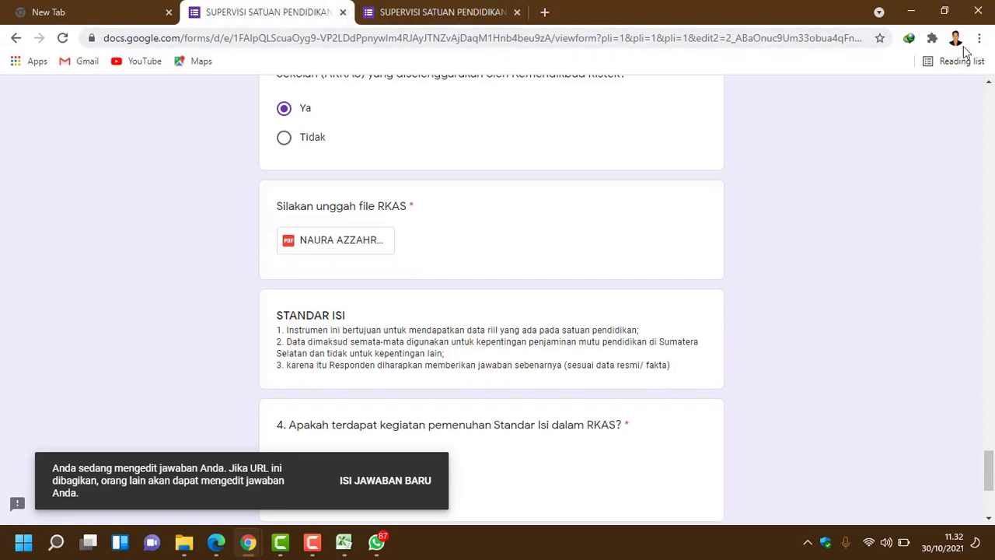
# Step: Close the browser without saving the response edits, then close WhatsApp with Alt+F4
pyautogui.click(978, 11)
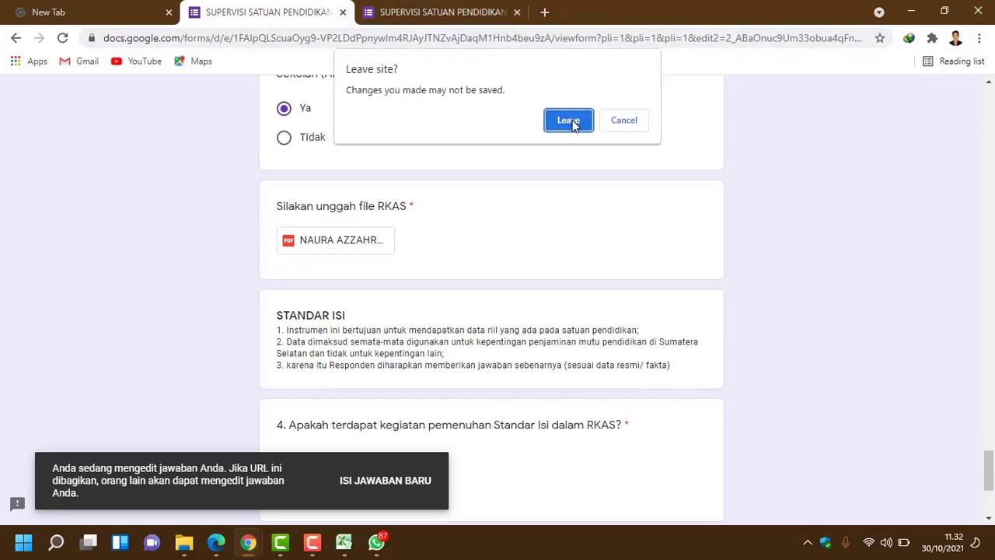
pyautogui.click(572, 123)
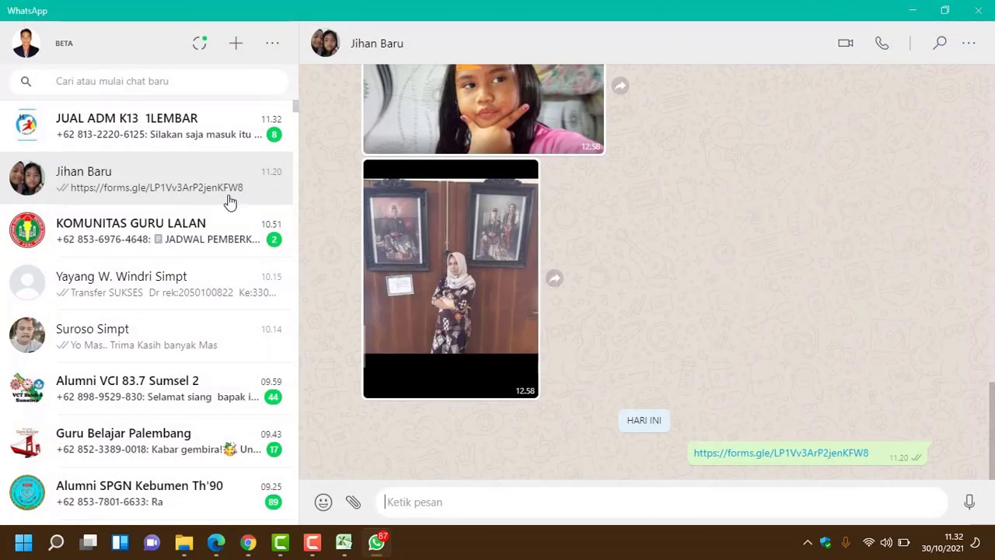
pyautogui.hotkey('alt', 'F4')
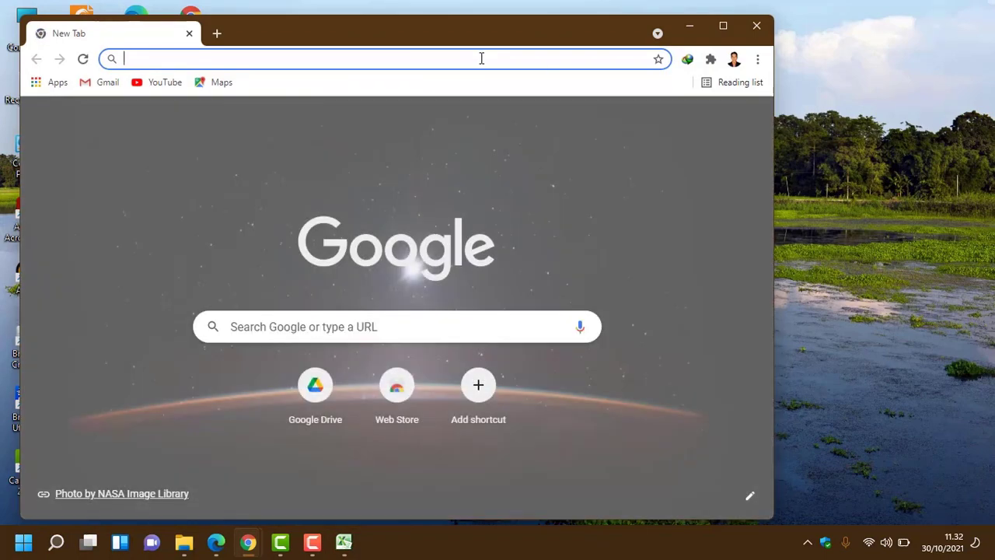
# Step: Maximize Chrome, search 'google drive' from past searches, and go to My Drive
pyautogui.click(482, 59)
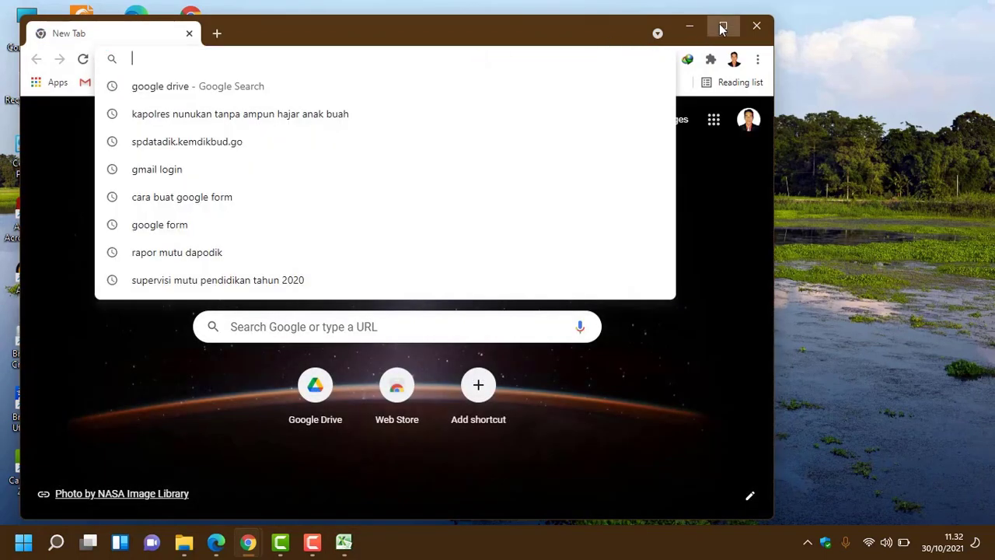
pyautogui.click(723, 25)
pyautogui.click(211, 37)
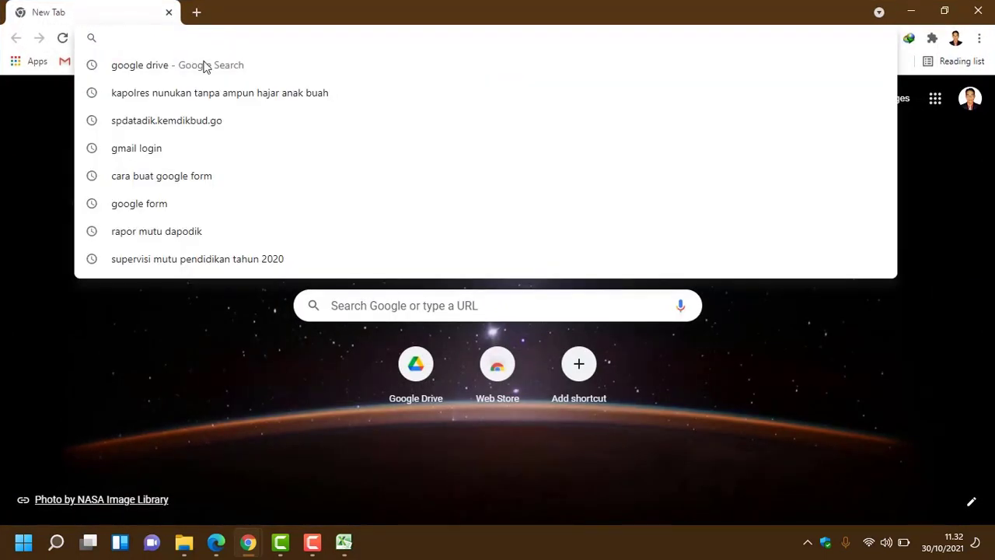
pyautogui.click(199, 74)
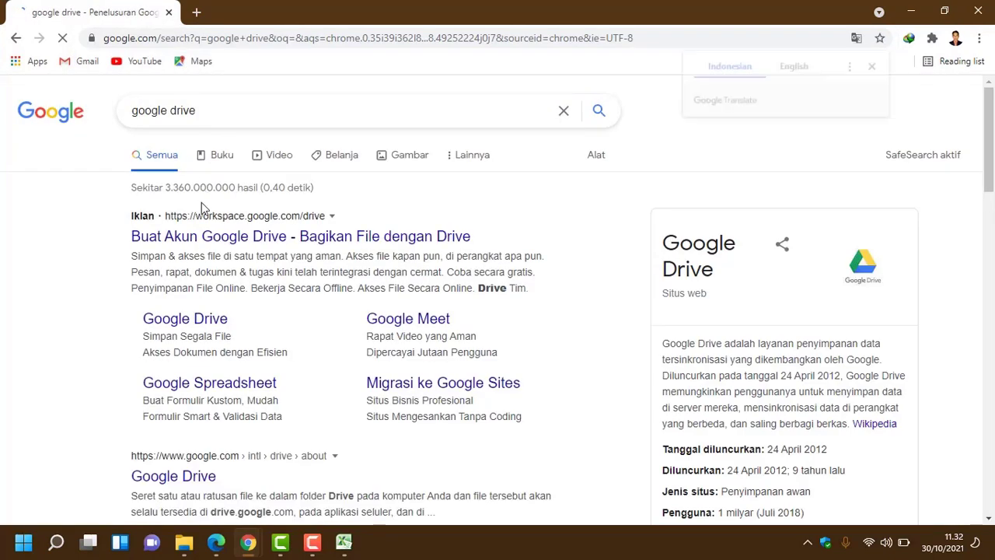
pyautogui.scroll(-4, 201, 206)
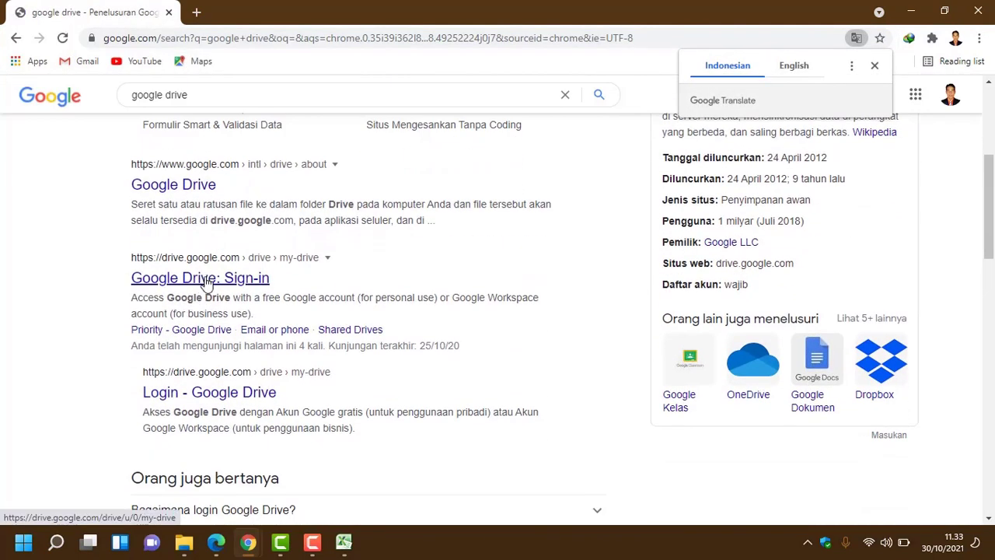
pyautogui.click(206, 284)
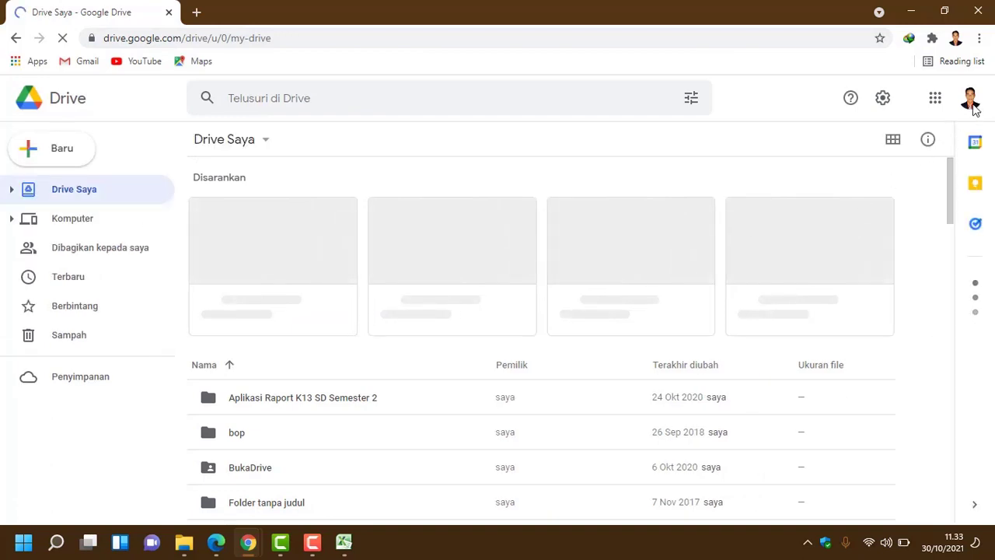
pyautogui.click(970, 100)
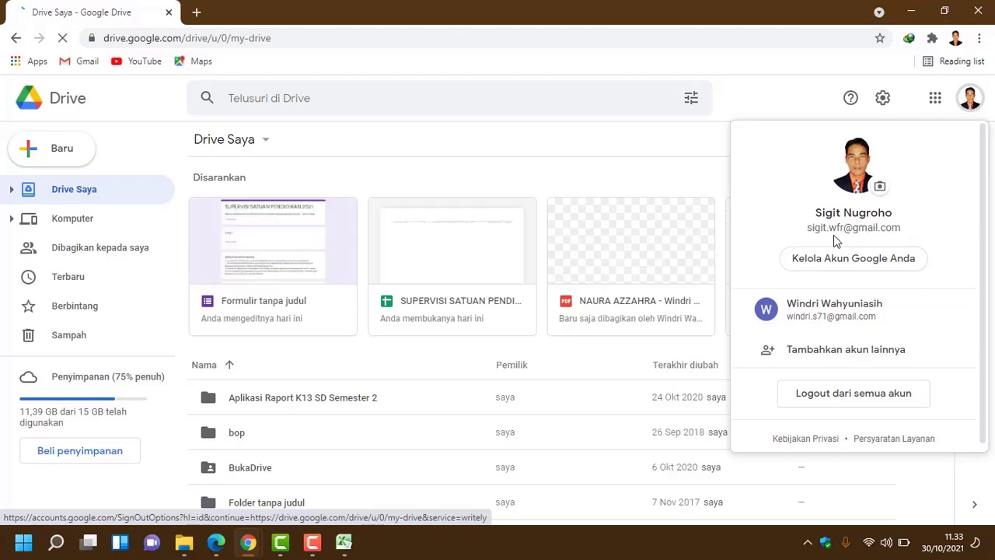
pyautogui.click(517, 139)
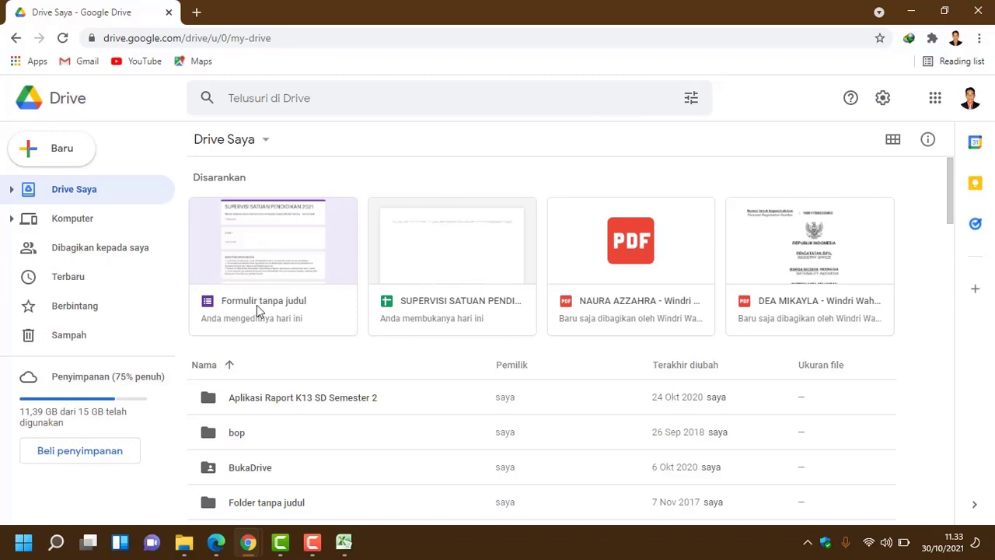
# Step: Open the untitled form from Drive and delete the 'Silakan unggah file RKAS' upload question after question 3
pyautogui.doubleClick(267, 231)
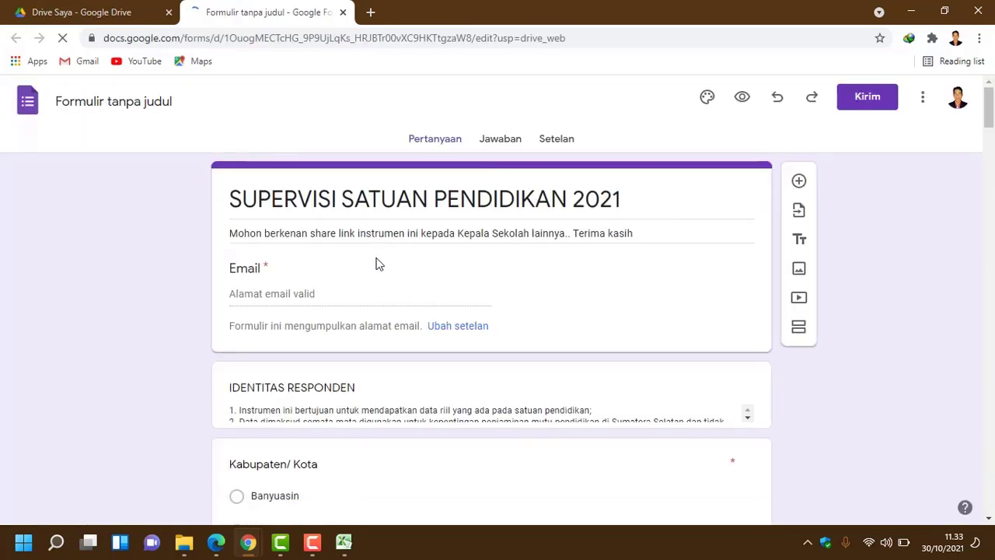
pyautogui.scroll(-2, 324, 188)
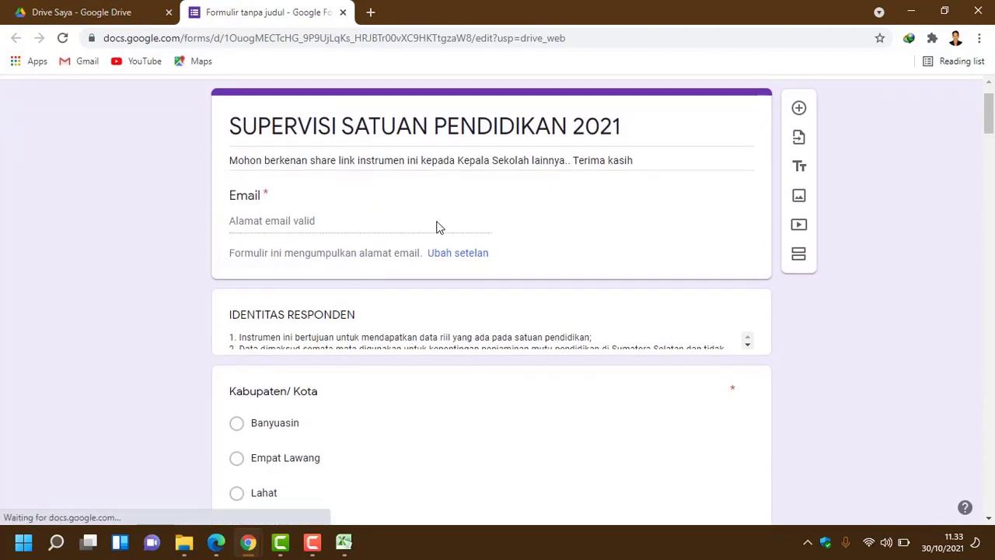
pyautogui.scroll(-9, 606, 227)
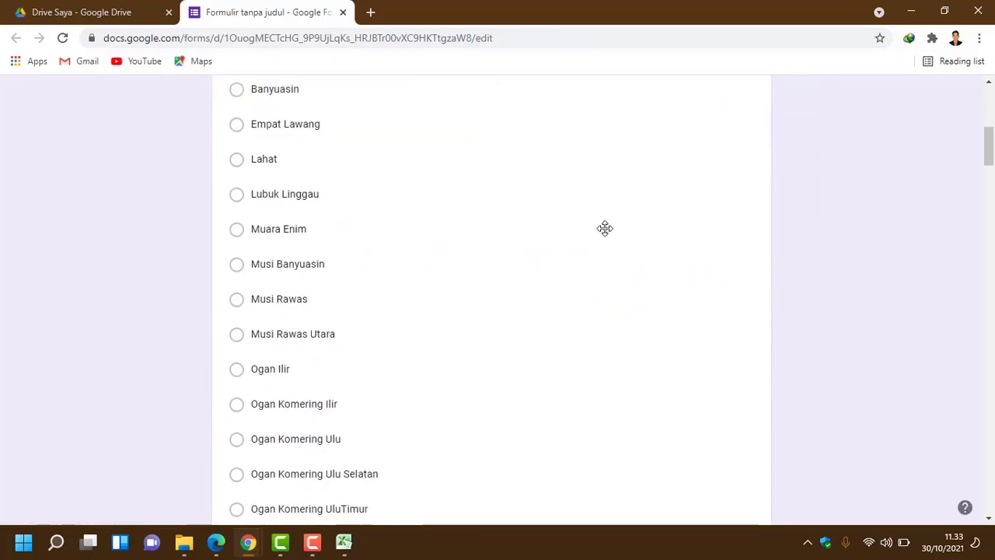
pyautogui.scroll(5, 606, 229)
pyautogui.scroll(-20, 606, 229)
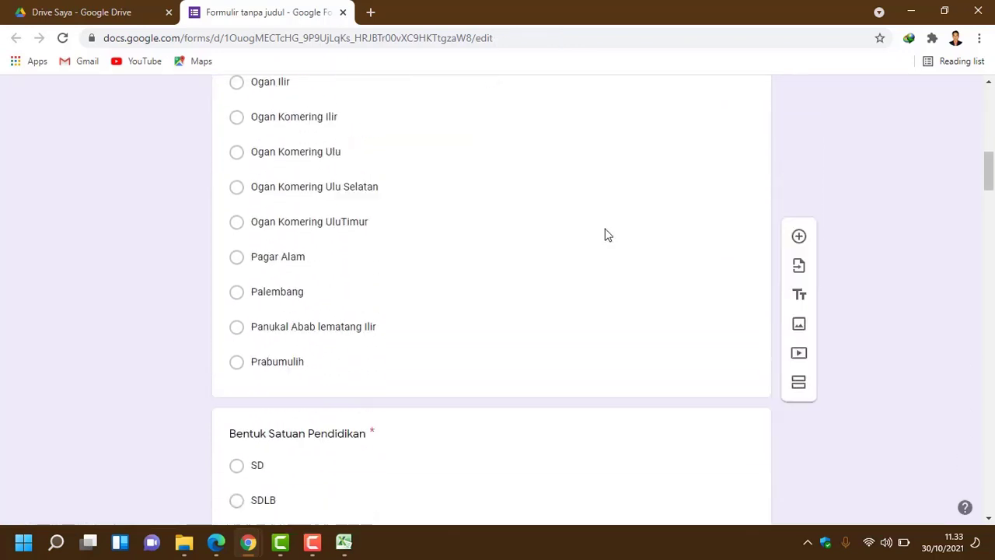
pyautogui.scroll(-20, 605, 234)
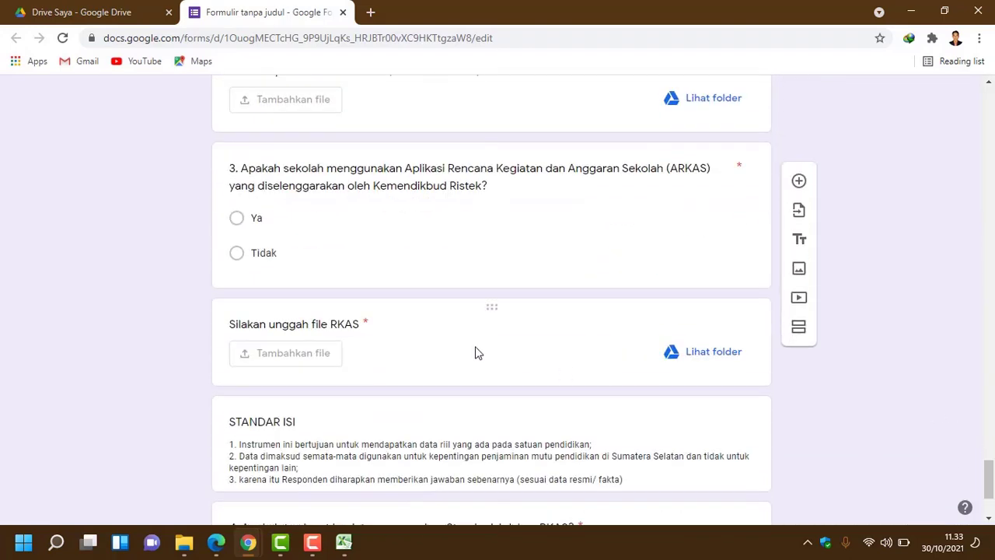
pyautogui.scroll(-2, 329, 304)
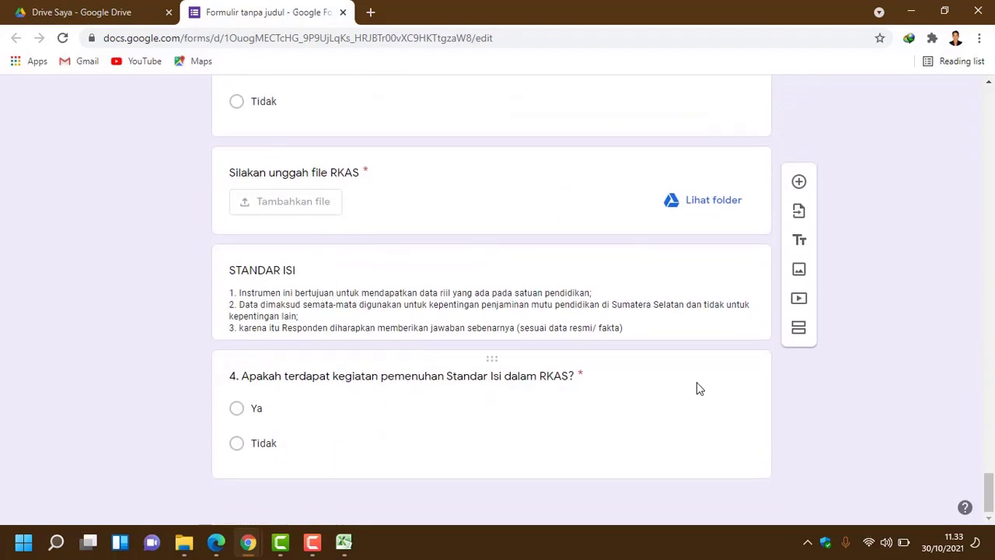
pyautogui.scroll(2, 695, 386)
pyautogui.scroll(-2, 677, 369)
pyautogui.scroll(2, 673, 363)
pyautogui.scroll(-2, 801, 333)
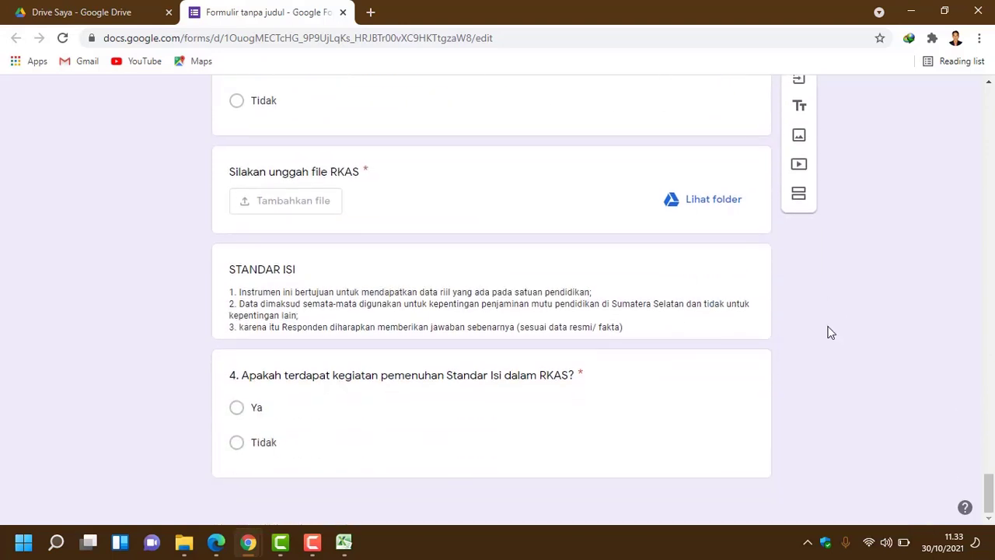
pyautogui.scroll(3, 806, 188)
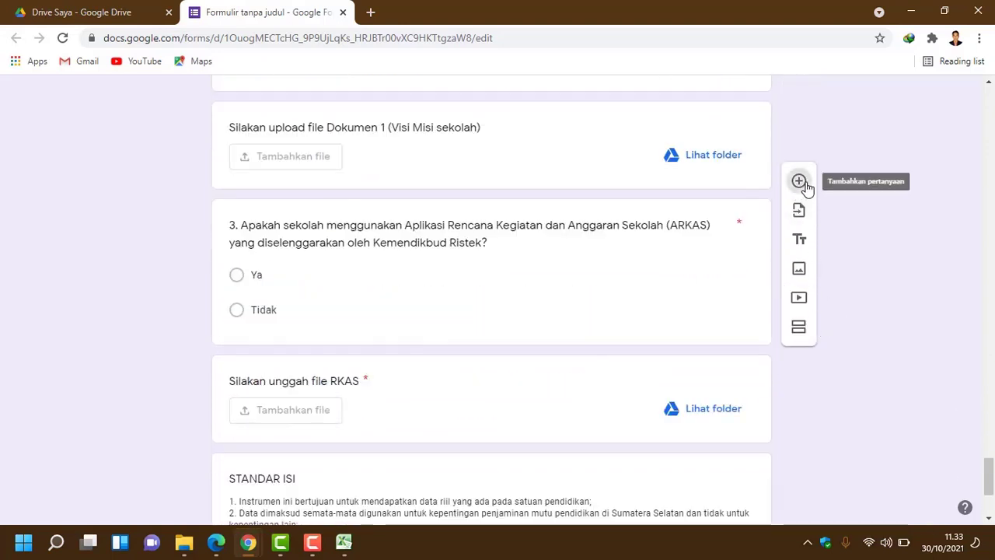
pyautogui.scroll(-2, 355, 318)
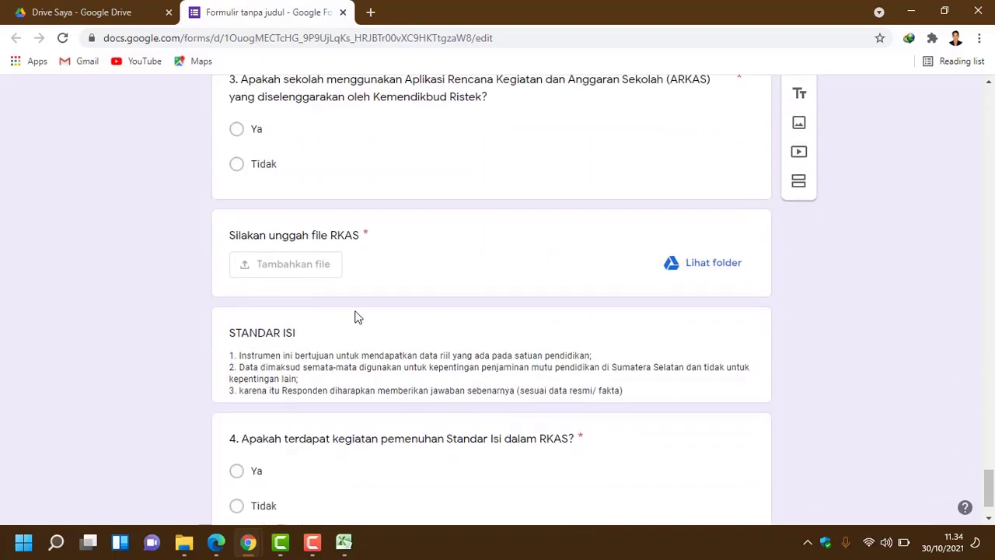
pyautogui.click(283, 235)
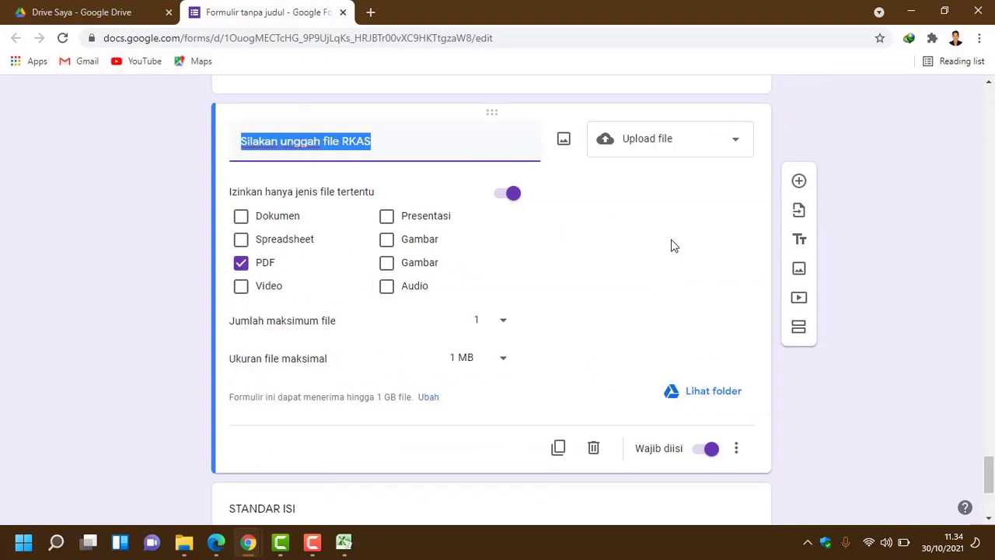
pyautogui.click(594, 449)
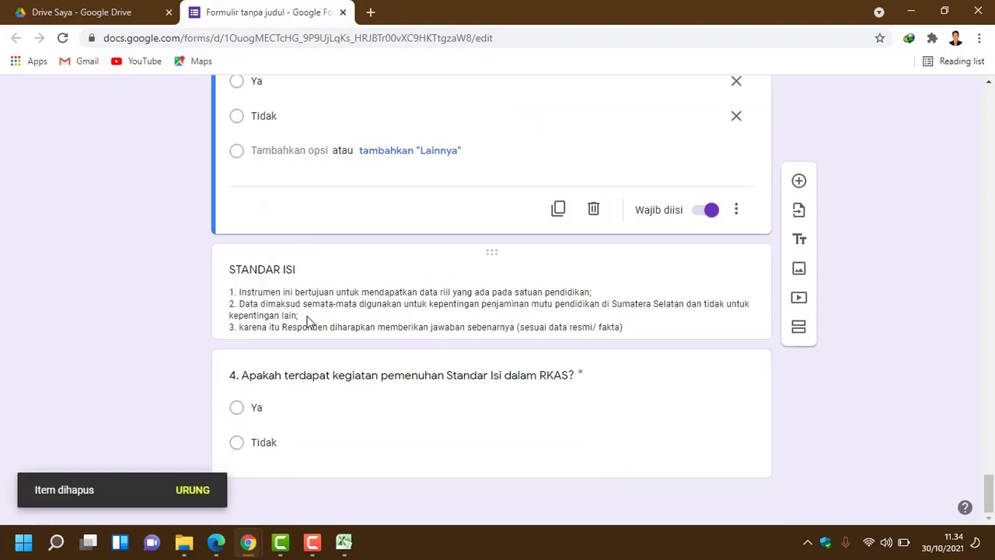
# Step: Add a blank multiple-choice question with an 'Opsi 1' choice after question 3
pyautogui.scroll(1, 310, 323)
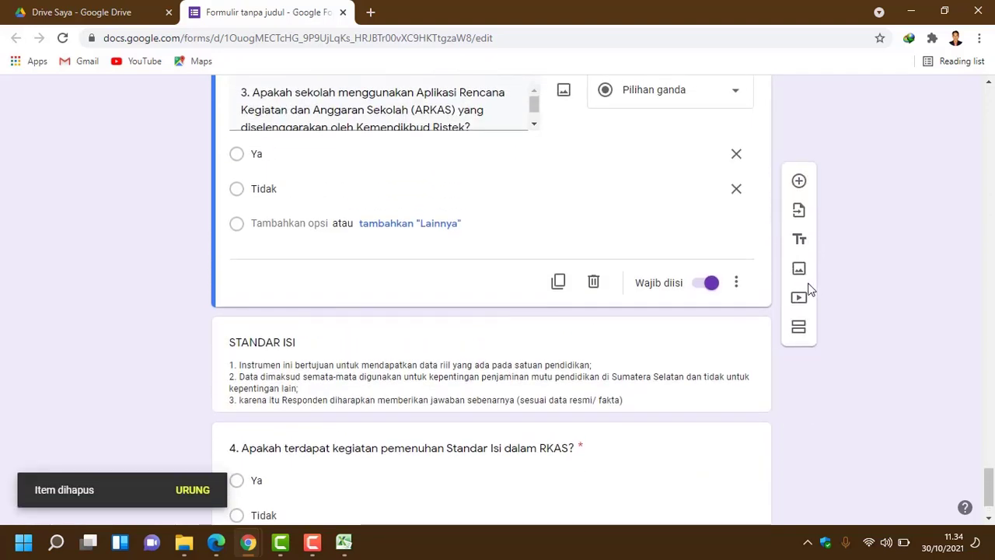
pyautogui.click(800, 182)
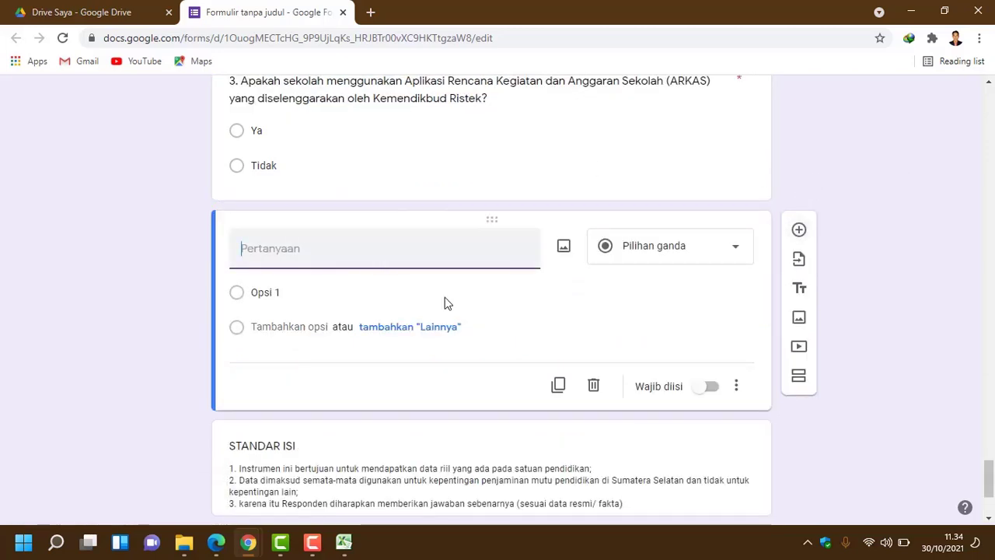
pyautogui.scroll(-2, 477, 335)
pyautogui.scroll(8, 478, 332)
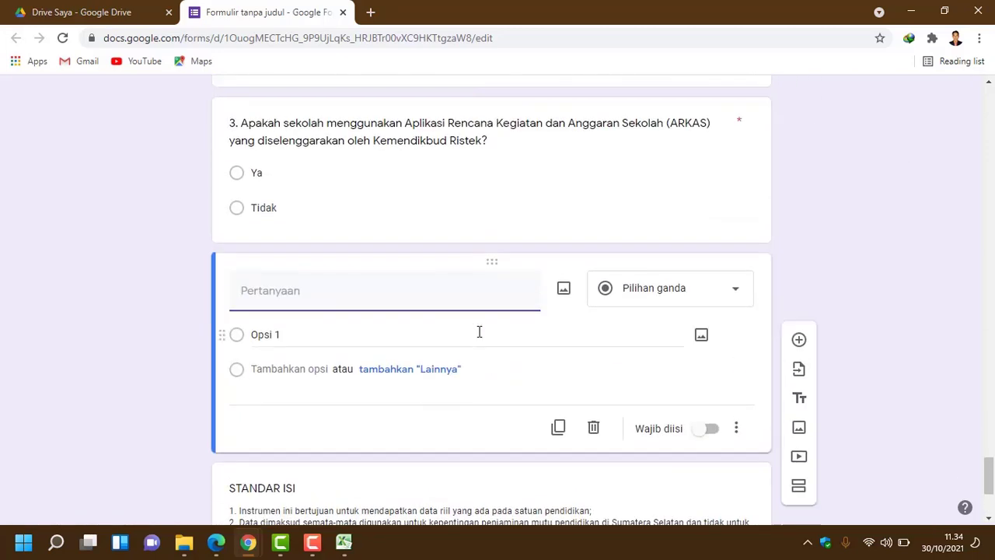
pyautogui.scroll(-2, 478, 333)
pyautogui.scroll(12, 478, 331)
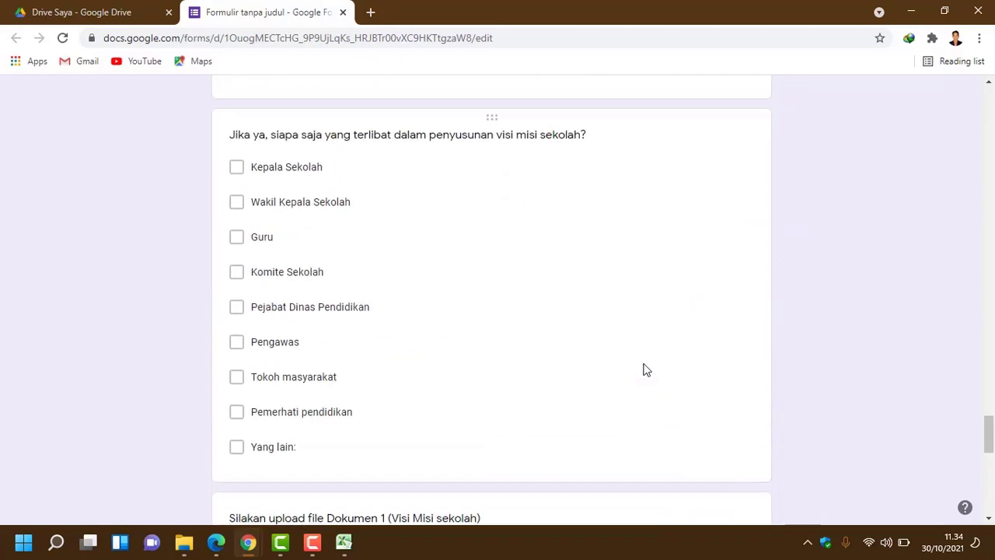
pyautogui.scroll(-10, 702, 368)
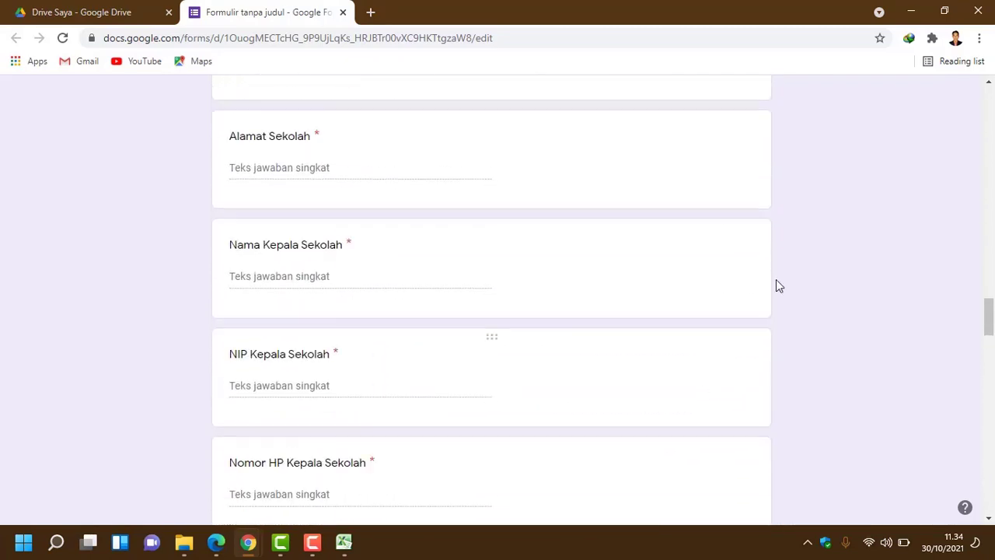
pyautogui.scroll(1, 775, 285)
pyautogui.moveTo(989, 322); pyautogui.dragTo(989, 113)
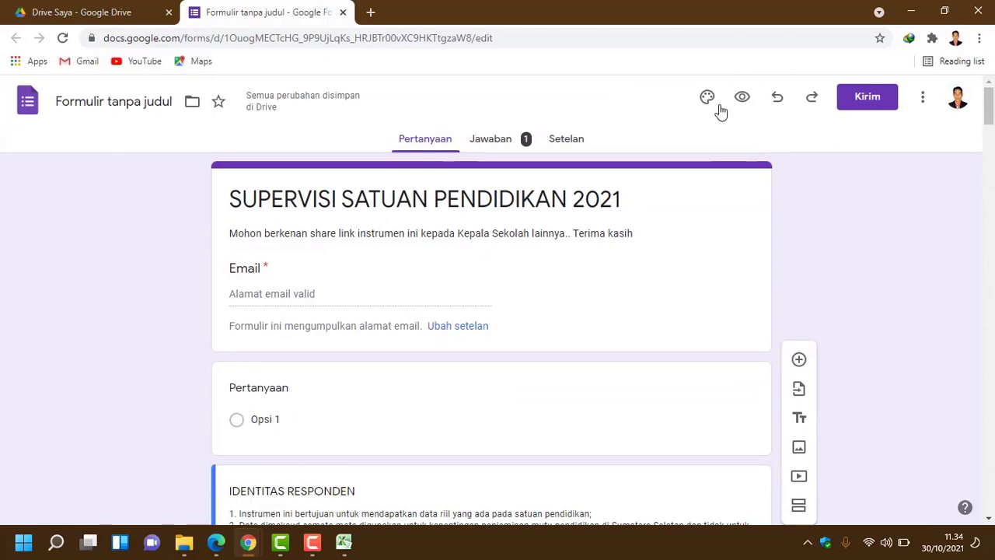
pyautogui.scroll(-10, 642, 260)
pyautogui.scroll(-5, 638, 293)
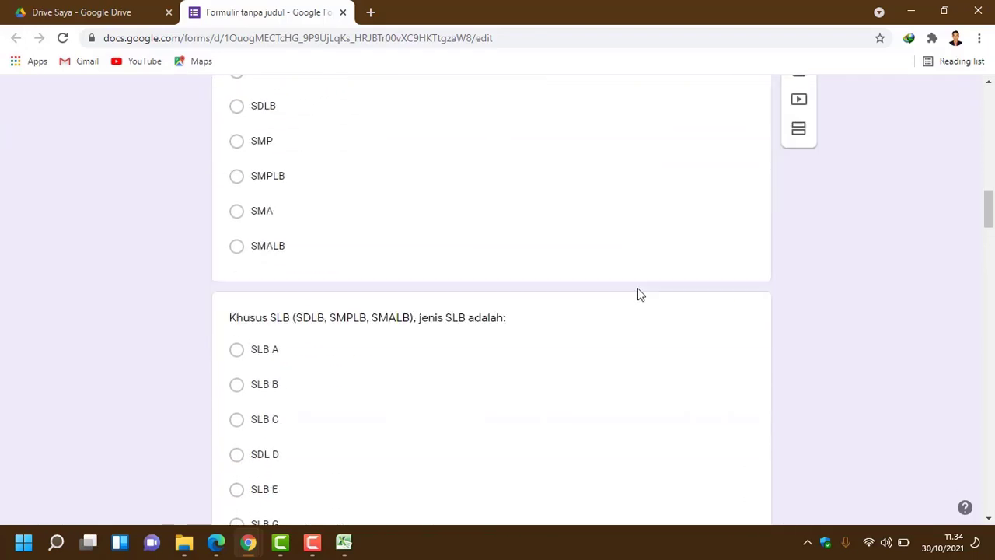
pyautogui.scroll(15, 645, 277)
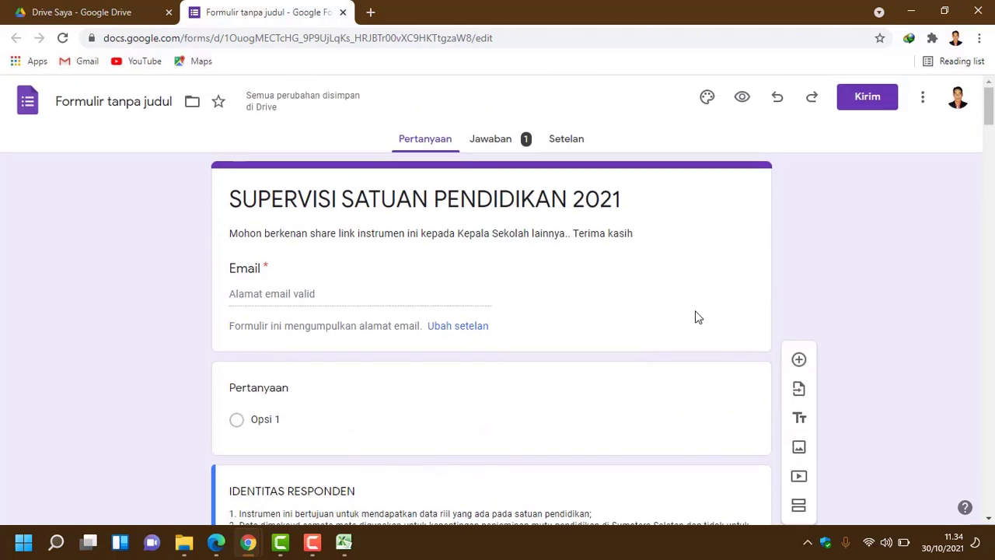
pyautogui.click(779, 98)
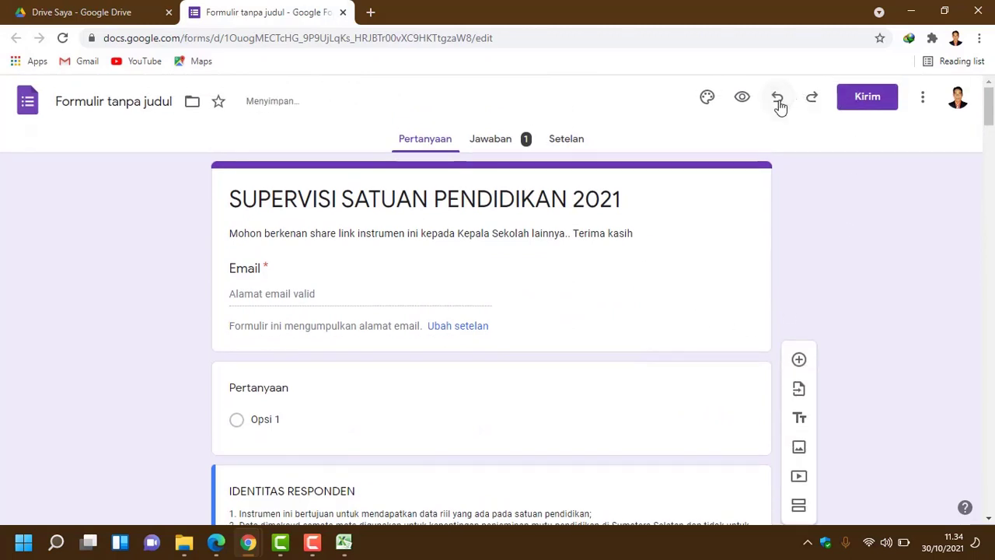
pyautogui.click(778, 98)
pyautogui.click(778, 99)
pyautogui.click(778, 99)
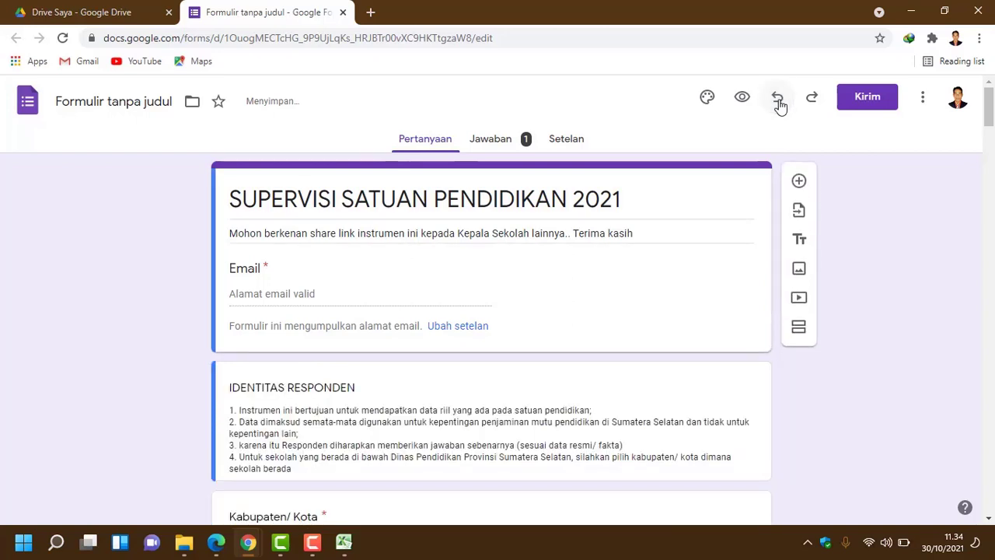
pyautogui.click(778, 99)
pyautogui.click(778, 99)
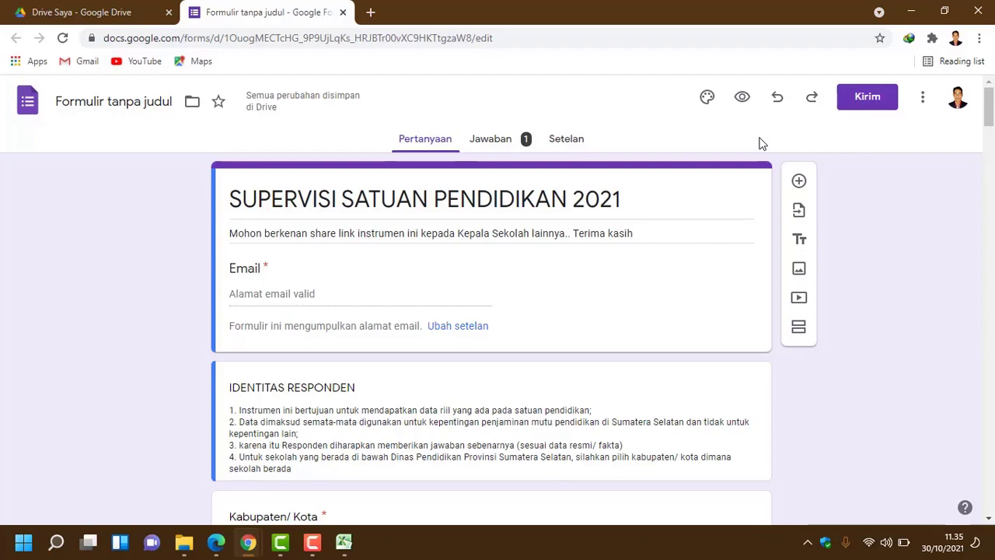
pyautogui.scroll(-1, 429, 247)
pyautogui.scroll(-20, 426, 251)
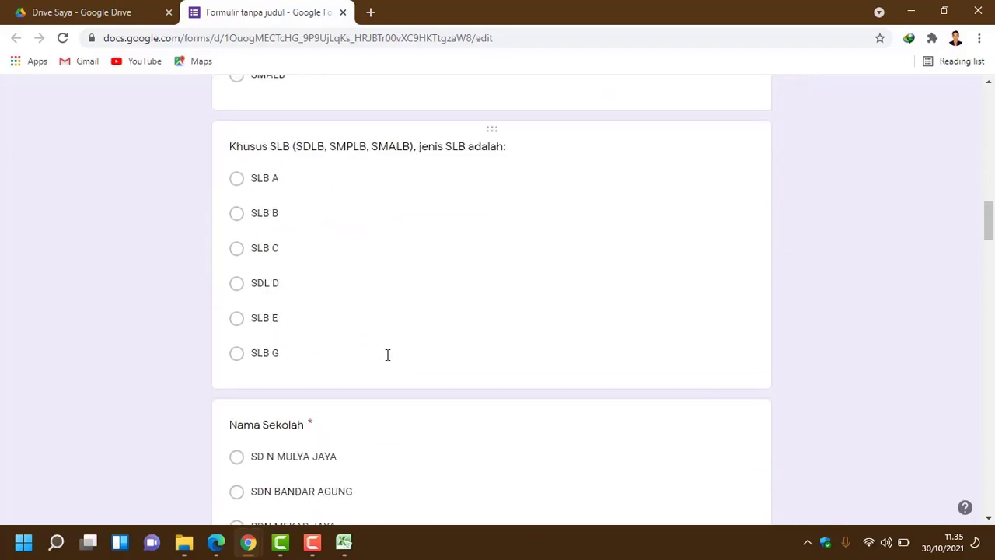
pyautogui.scroll(-15, 420, 335)
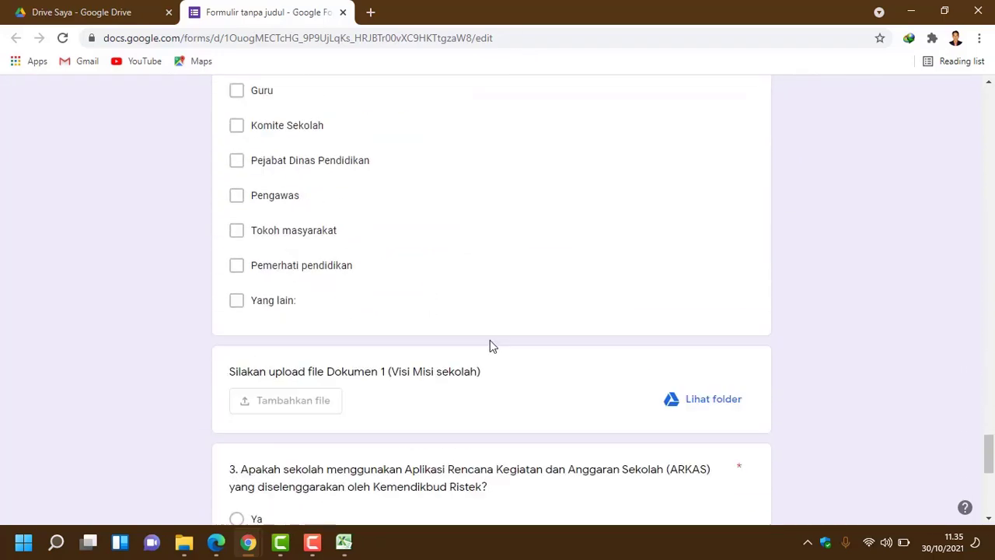
pyautogui.scroll(12, 537, 354)
pyautogui.scroll(15, 580, 365)
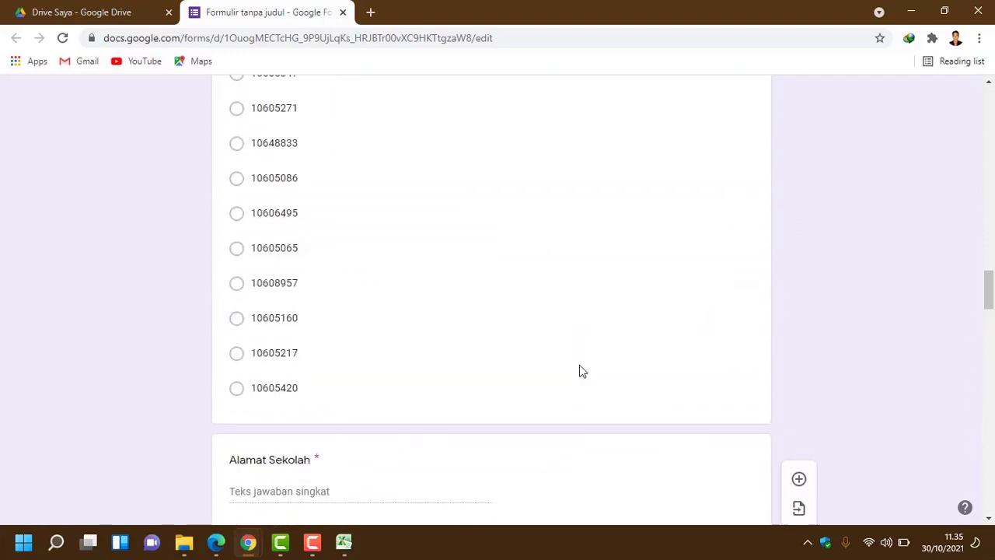
pyautogui.scroll(20, 580, 365)
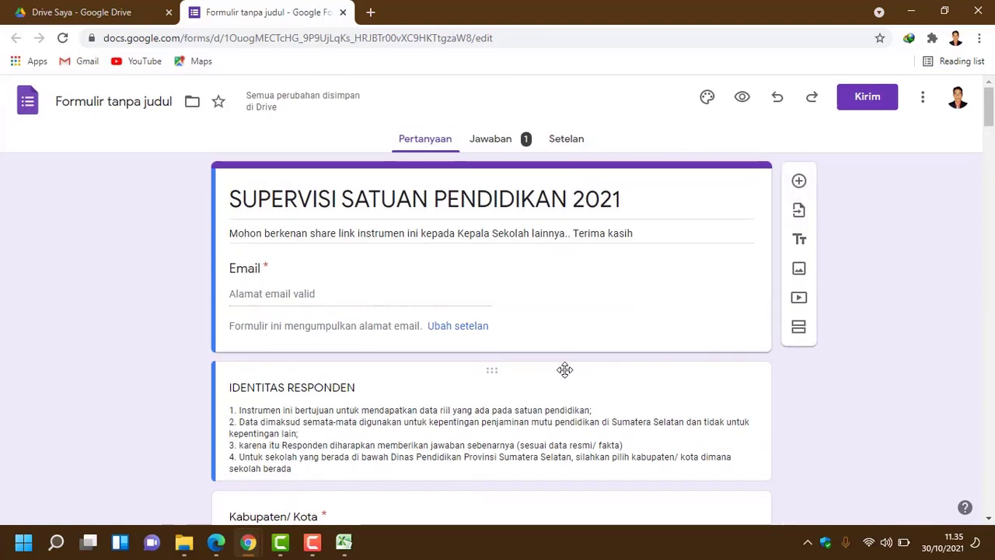
pyautogui.scroll(-10, 567, 369)
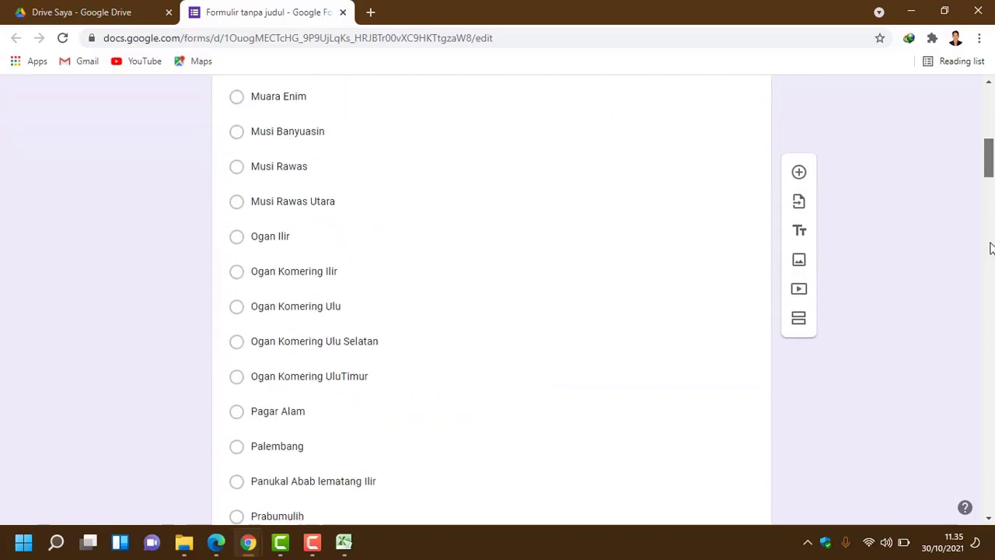
pyautogui.moveTo(989, 159); pyautogui.dragTo(989, 498)
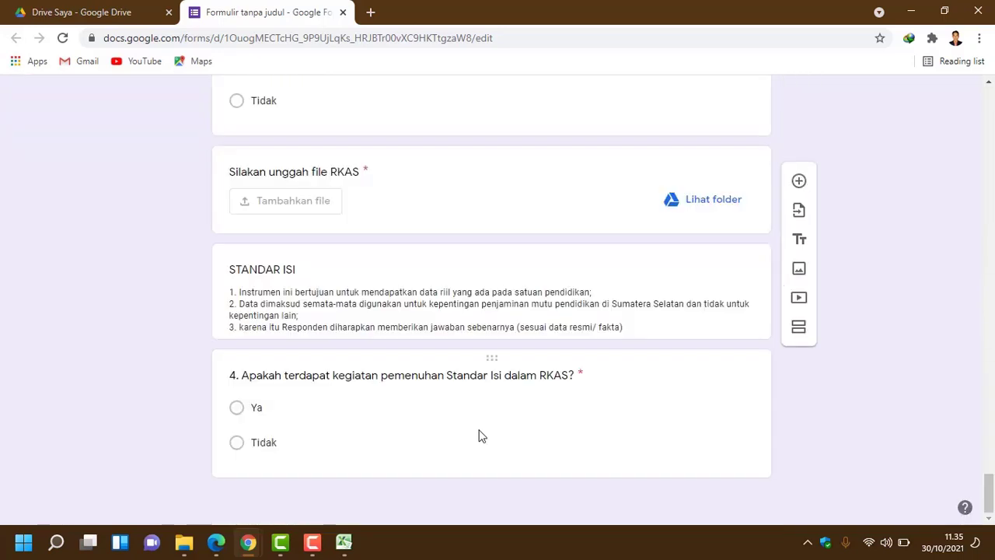
pyautogui.scroll(5, 479, 434)
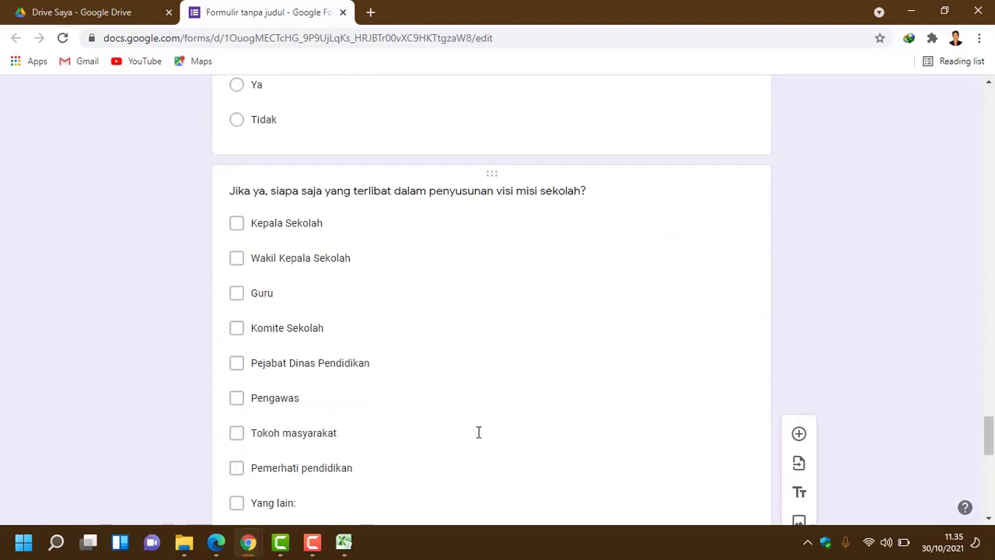
pyautogui.scroll(20, 479, 432)
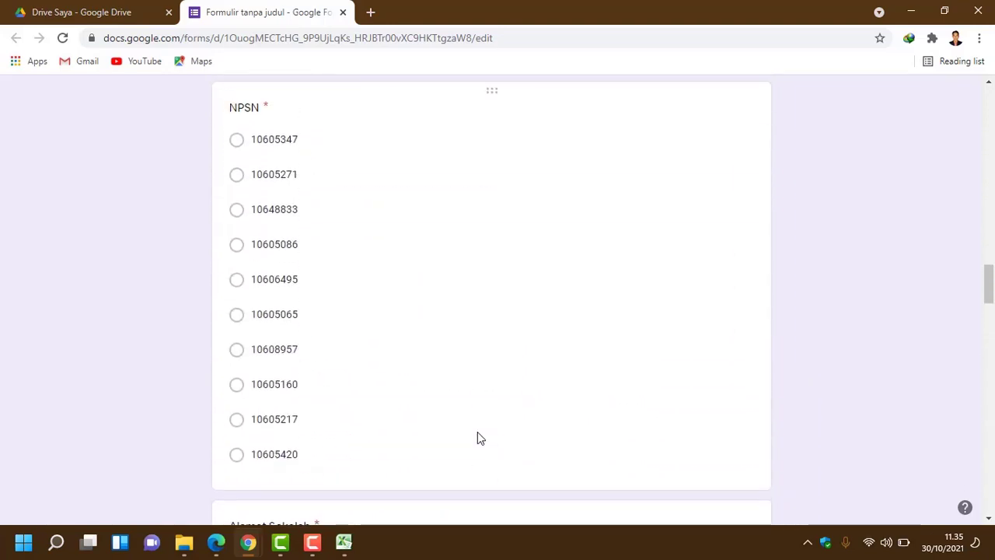
pyautogui.scroll(20, 478, 437)
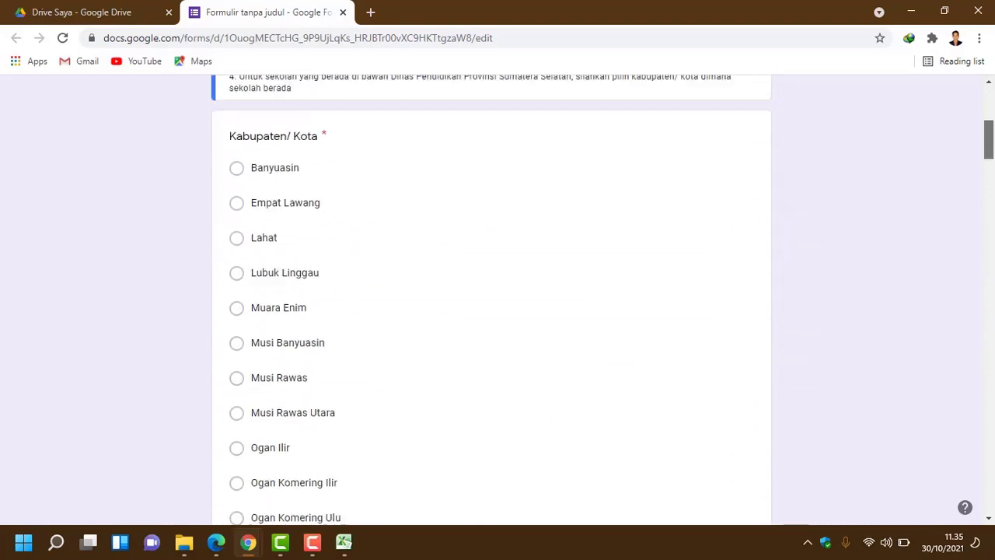
pyautogui.scroll(5, 457, 259)
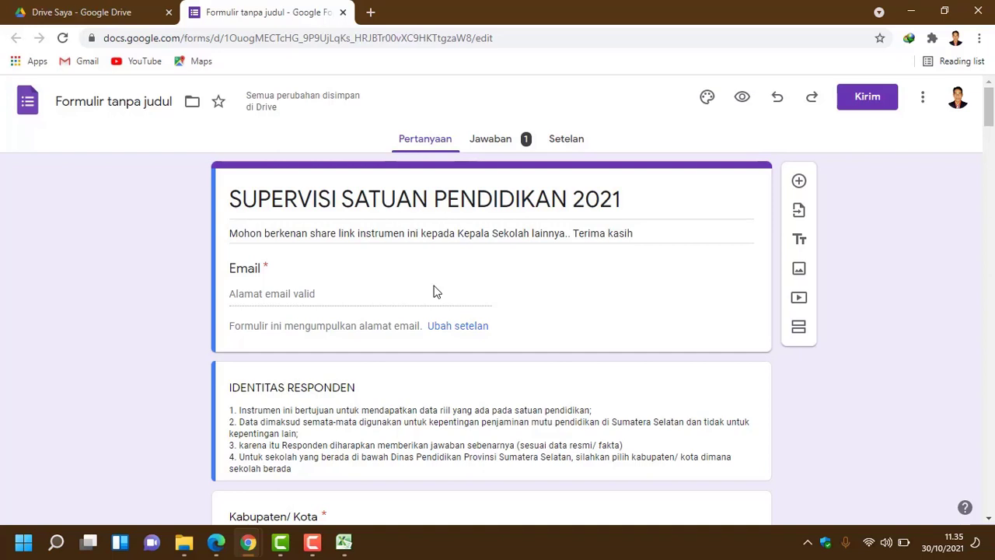
# Step: Back in Drive Saya, open the SUPERVISI SATUAN PENDIDIKAN 2021 response spreadsheet from Disarankan
pyautogui.click(99, 14)
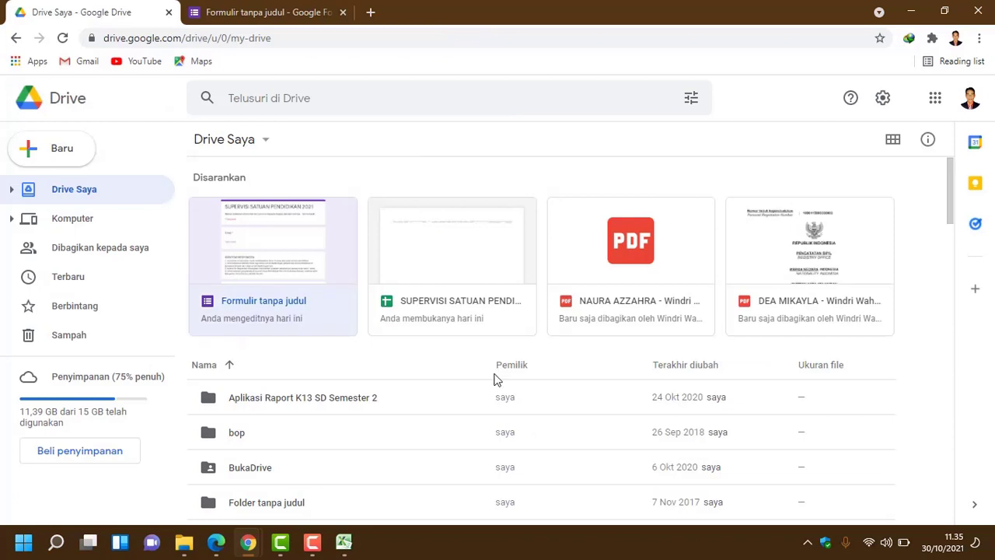
pyautogui.scroll(-1, 470, 317)
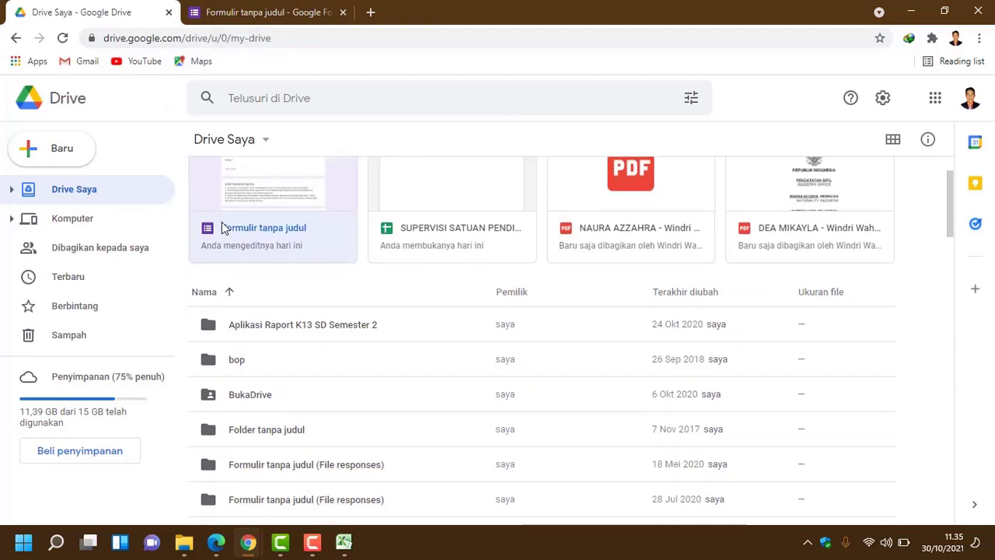
pyautogui.scroll(1, 270, 240)
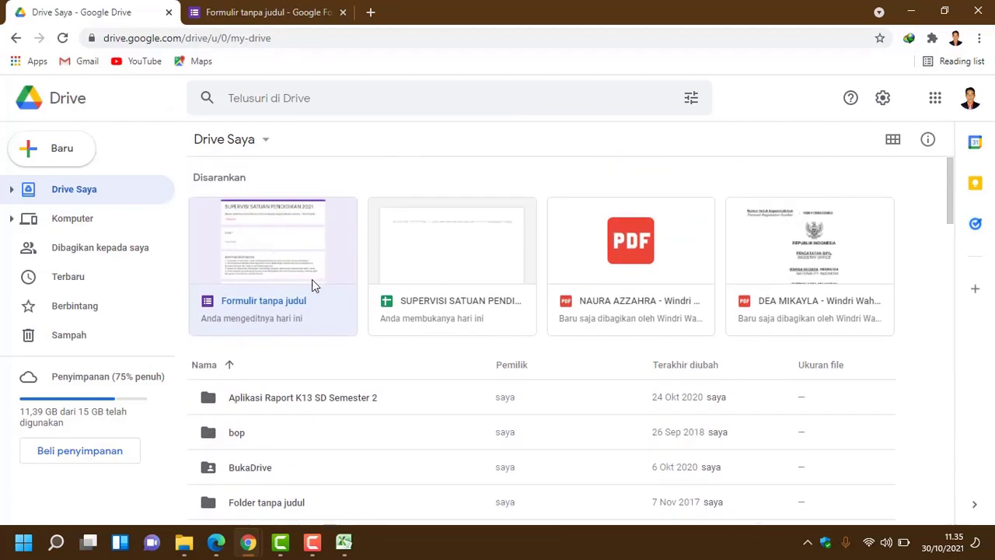
pyautogui.doubleClick(454, 284)
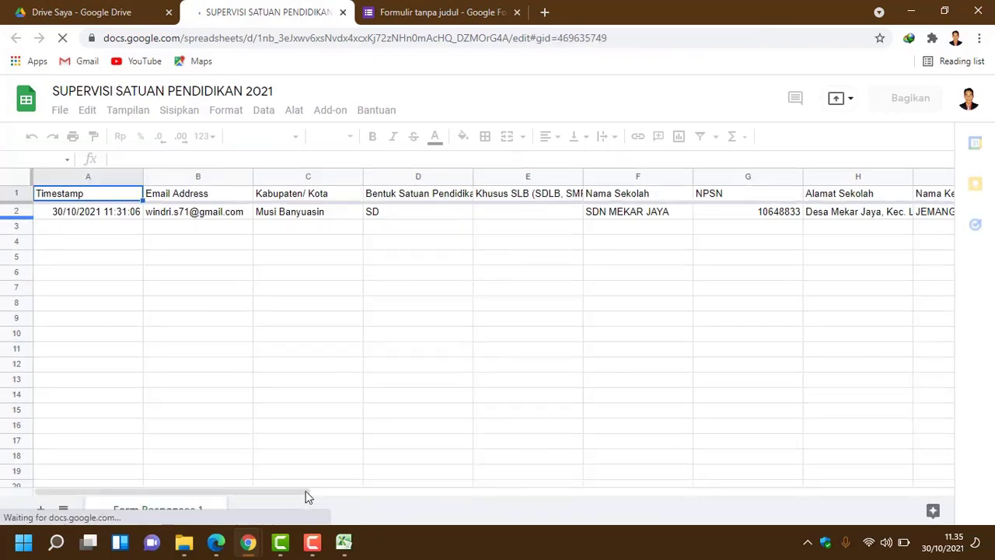
pyautogui.moveTo(305, 491); pyautogui.dragTo(638, 529)
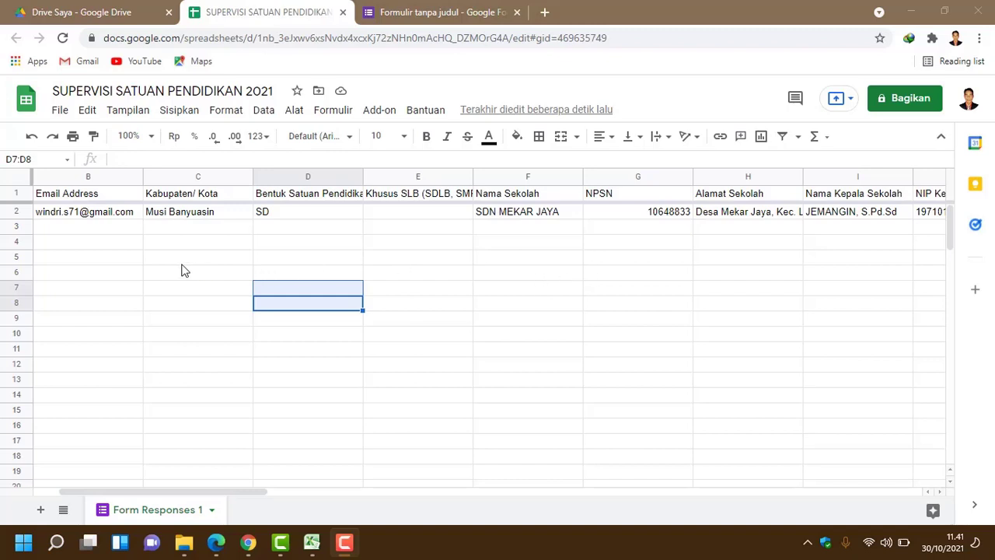
pyautogui.click(91, 218)
pyautogui.click(280, 219)
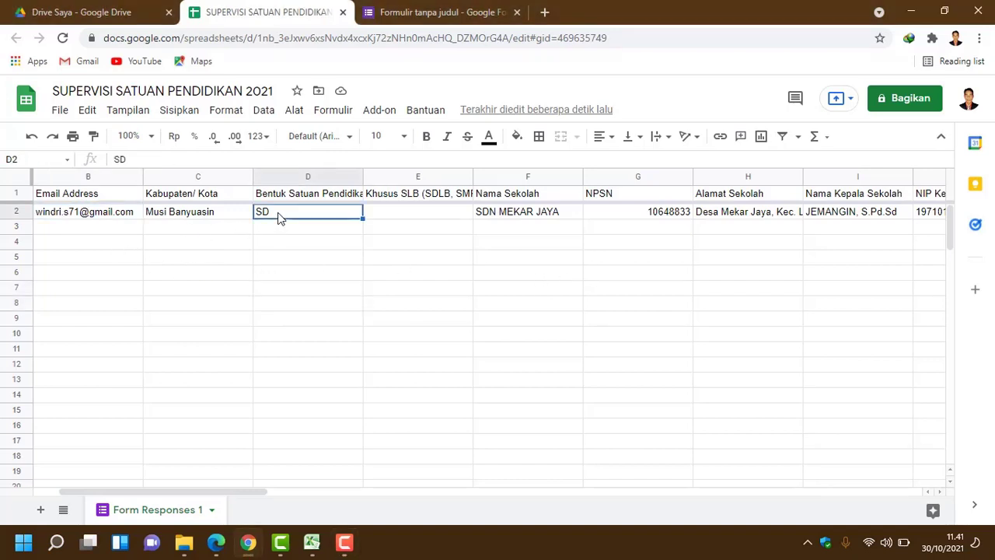
pyautogui.click(219, 214)
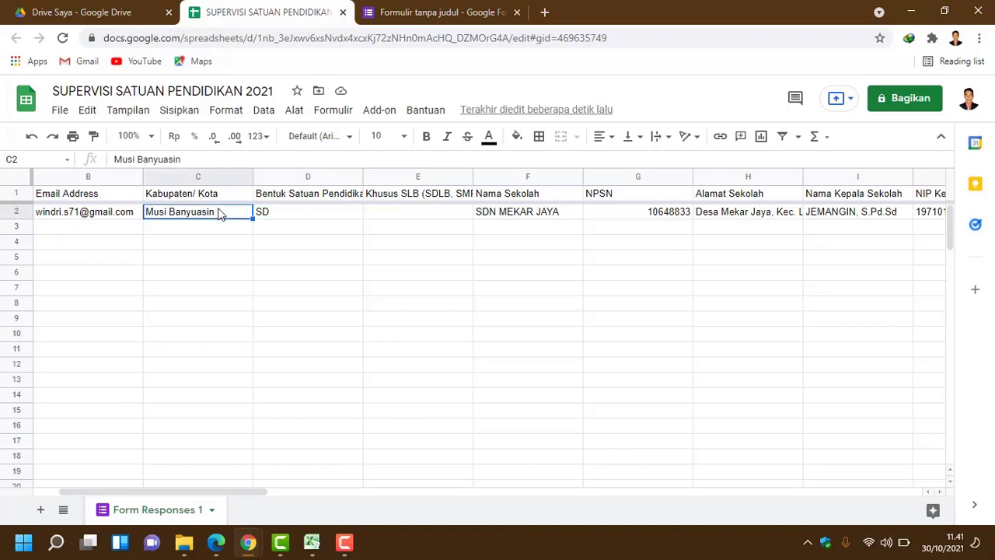
pyautogui.click(108, 219)
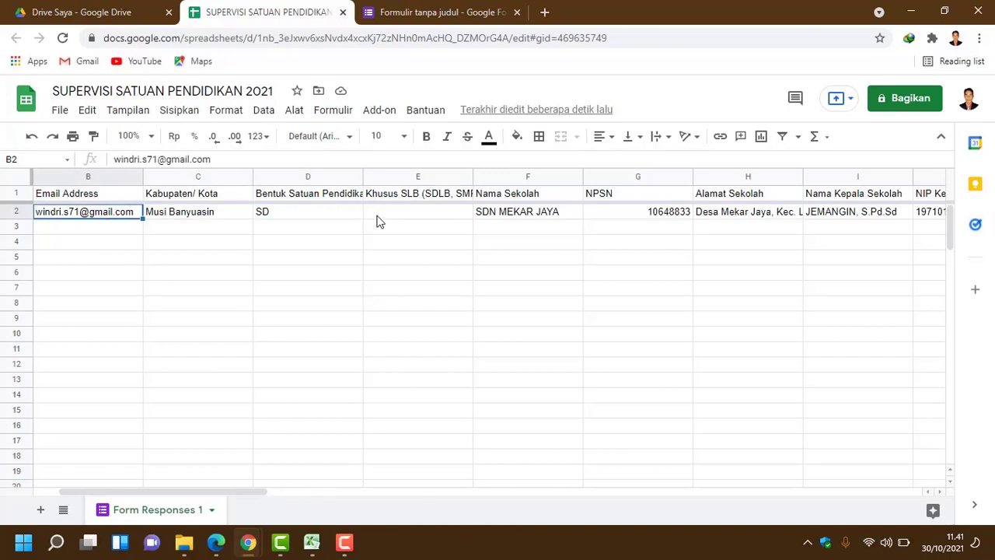
pyautogui.click(453, 212)
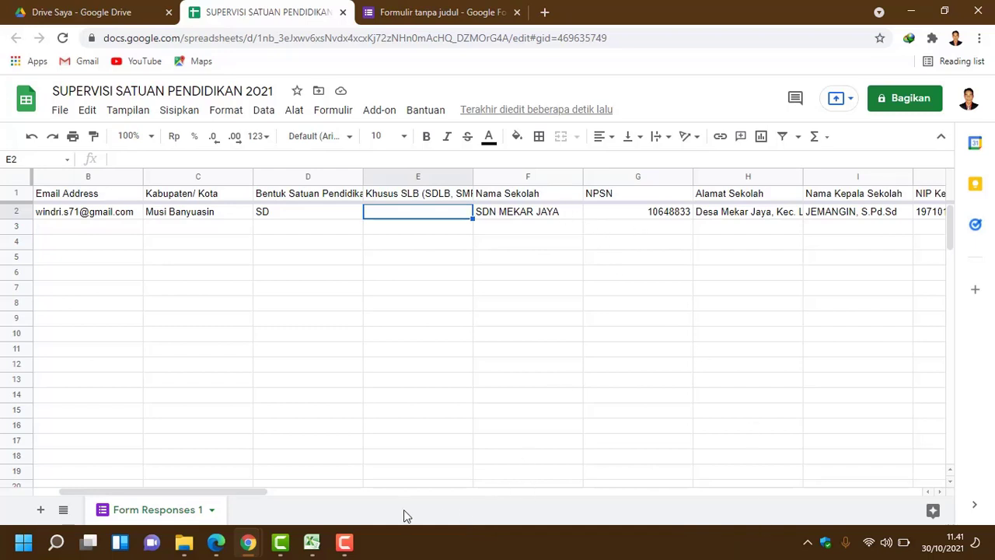
pyautogui.moveTo(249, 493); pyautogui.dragTo(347, 489)
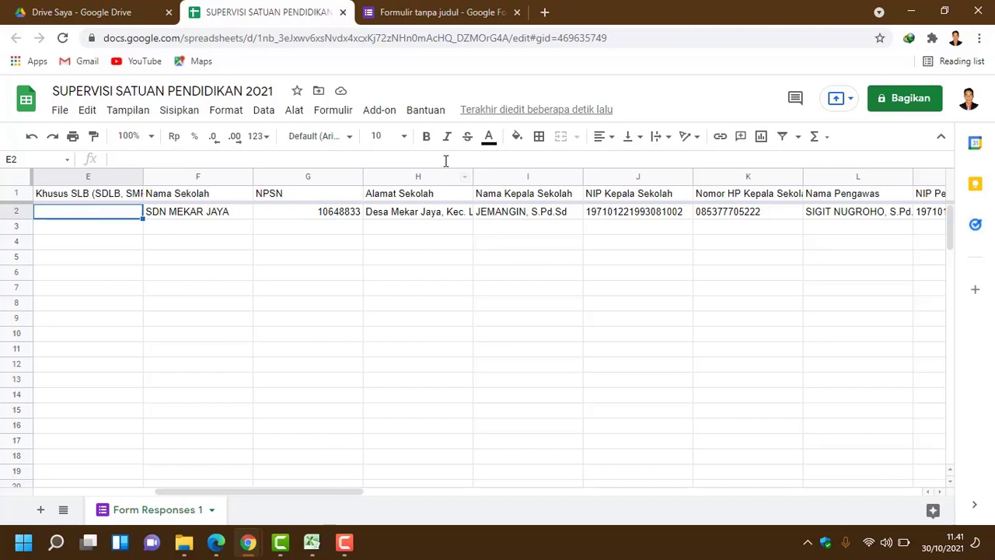
pyautogui.moveTo(328, 489)
pyautogui.mouseDown()
pyautogui.moveTo(533, 499)
pyautogui.moveTo(695, 537)
pyautogui.moveTo(326, 471)
pyautogui.mouseUp()
pyautogui.click(180, 213)
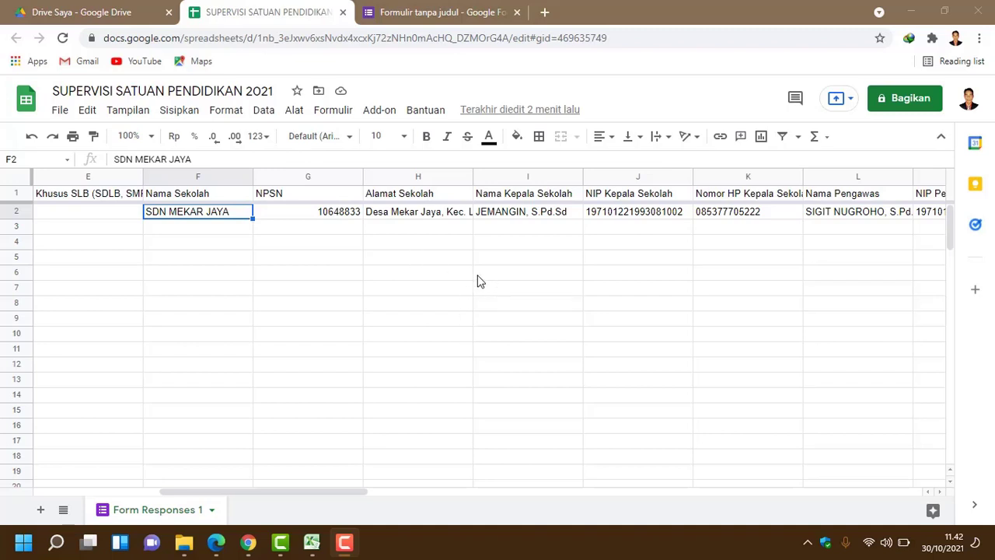
pyautogui.click(292, 274)
pyautogui.click(93, 215)
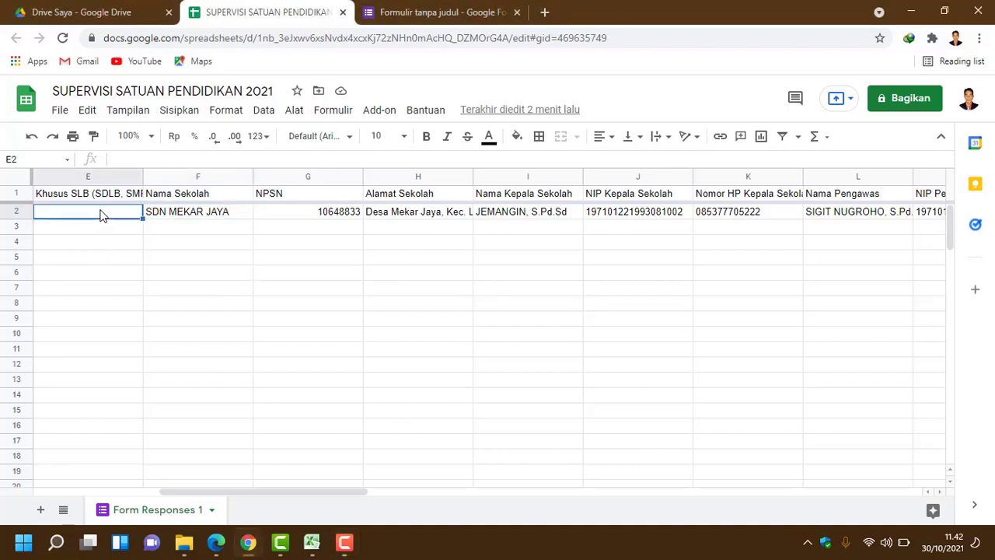
pyautogui.moveTo(161, 198); pyautogui.dragTo(161, 205)
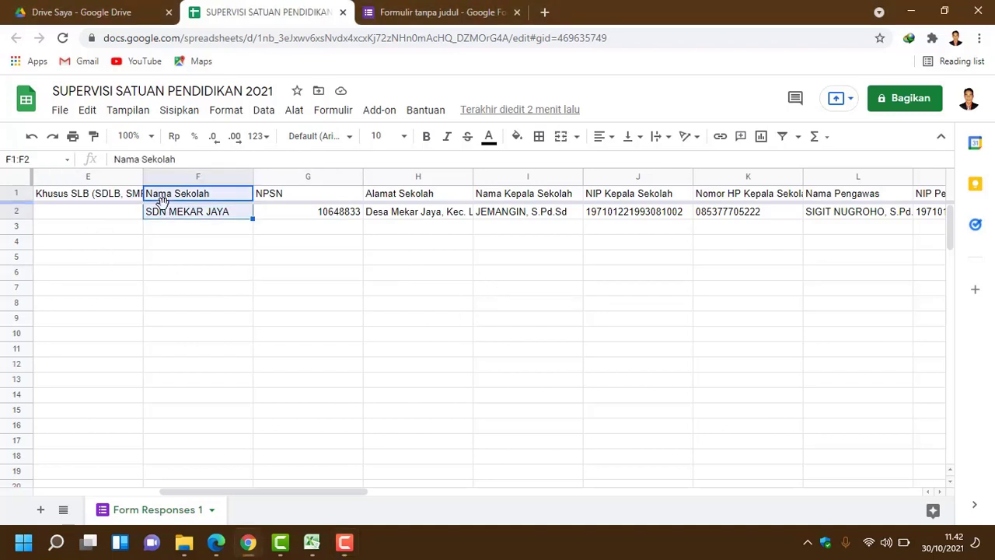
pyautogui.click(271, 214)
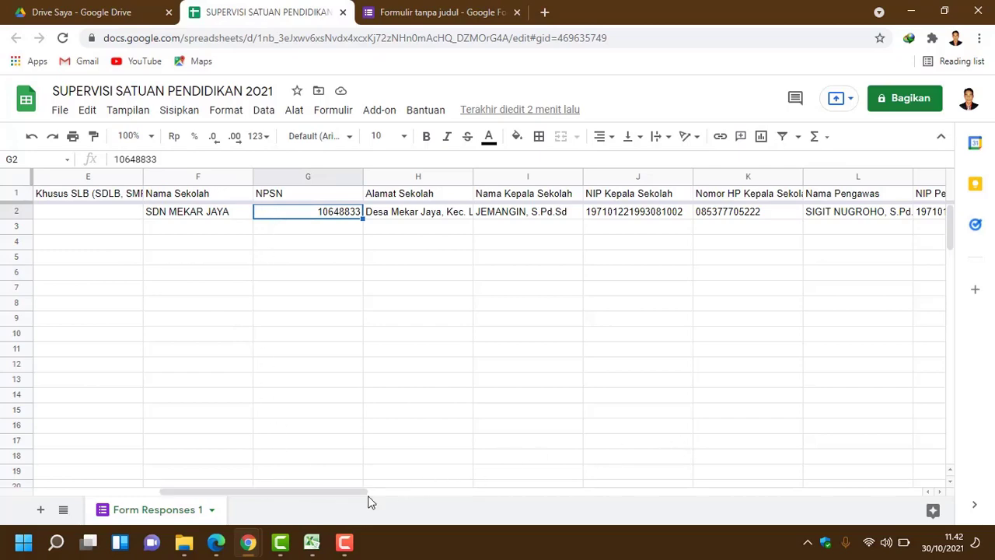
pyautogui.moveTo(356, 493); pyautogui.dragTo(302, 503)
pyautogui.click(210, 211)
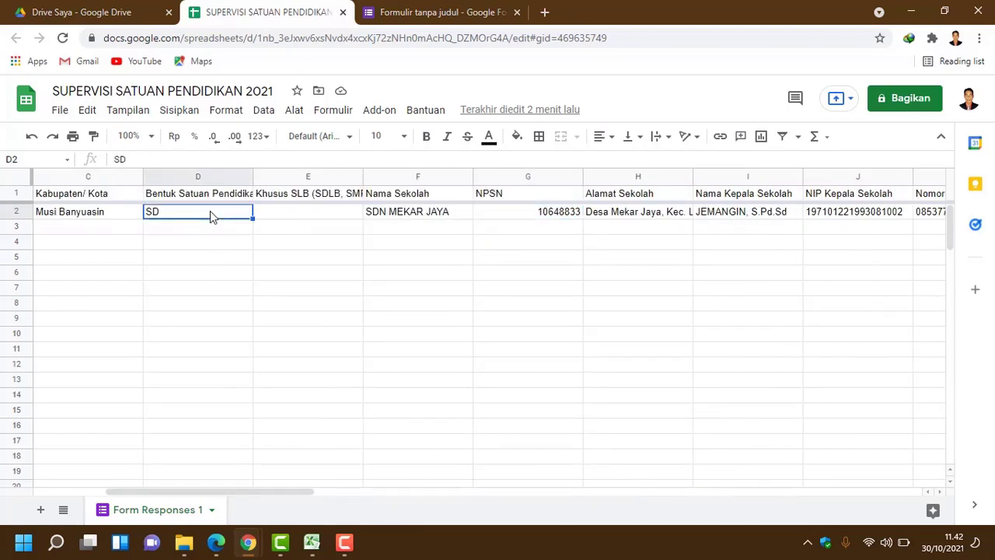
pyautogui.click(385, 214)
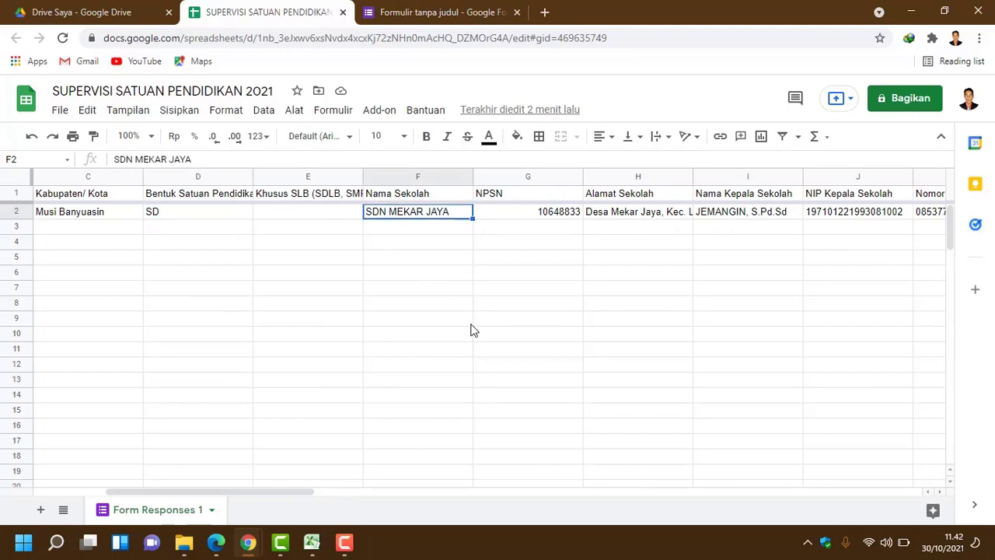